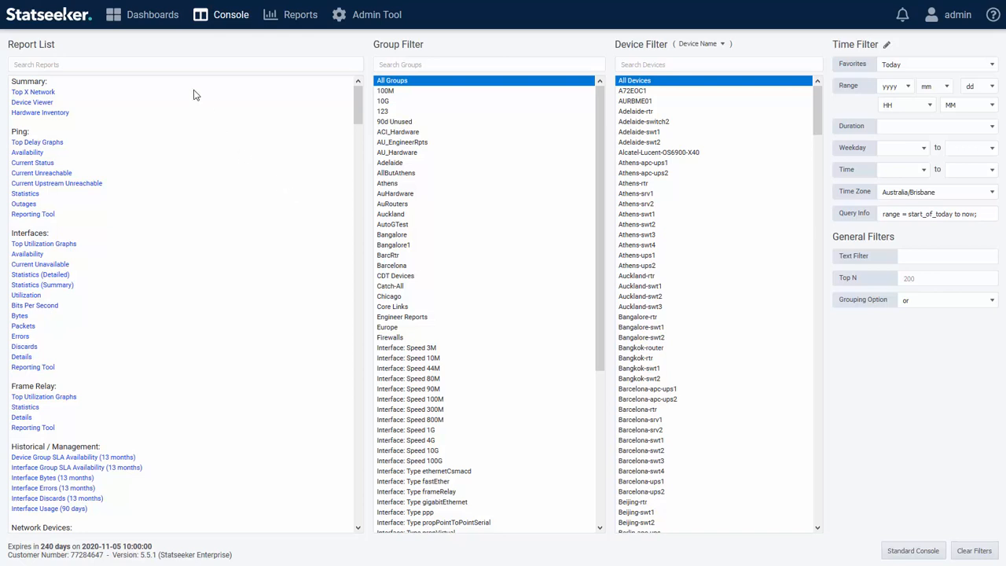
Step: Open the Dashboards home page
left_click(127, 17)
mouse_move(145, 25)
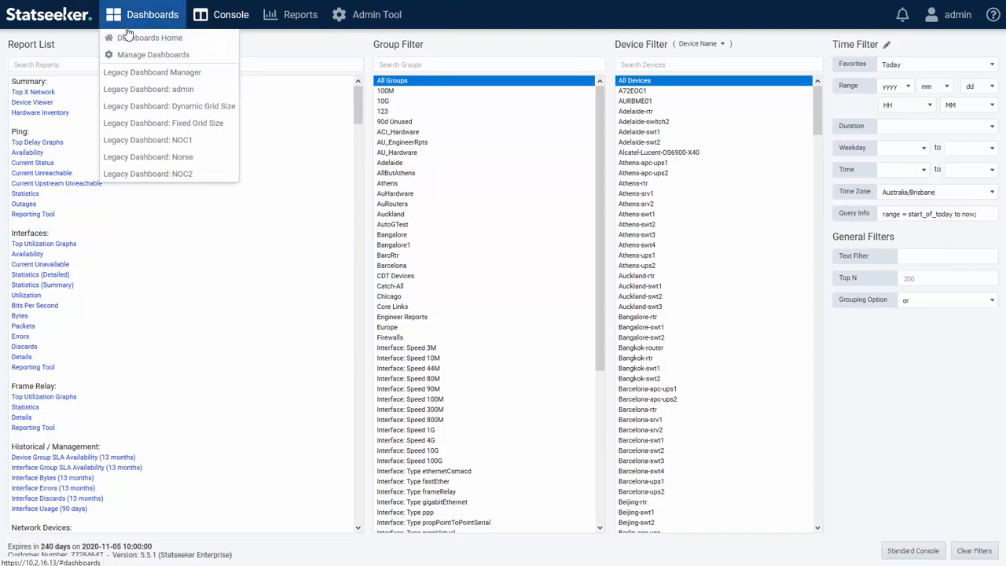
left_click(140, 39)
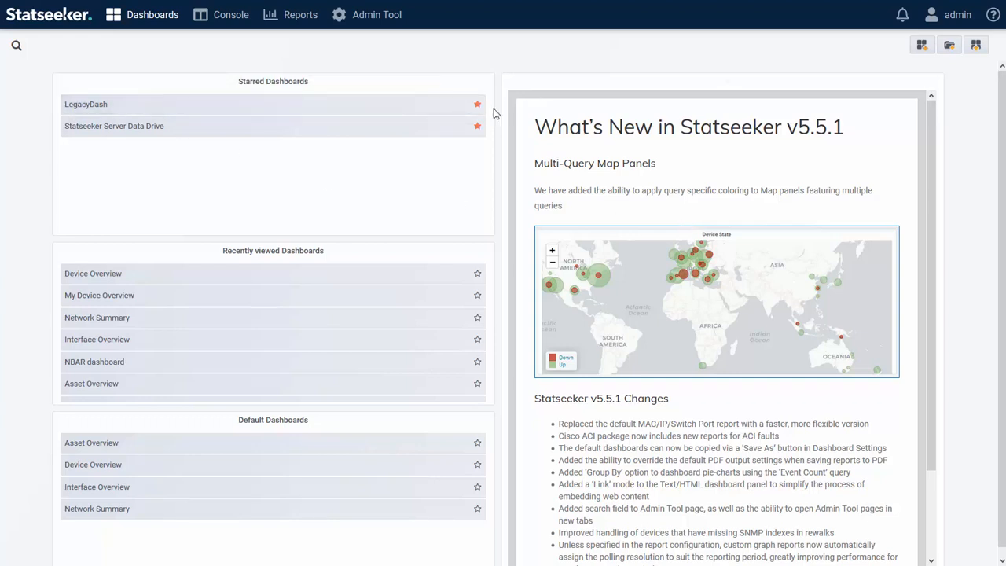
Step: Star the Device Overview and My Device Overview dashboards and refresh the home page to update the starred list
left_click(477, 274)
left_click(478, 295)
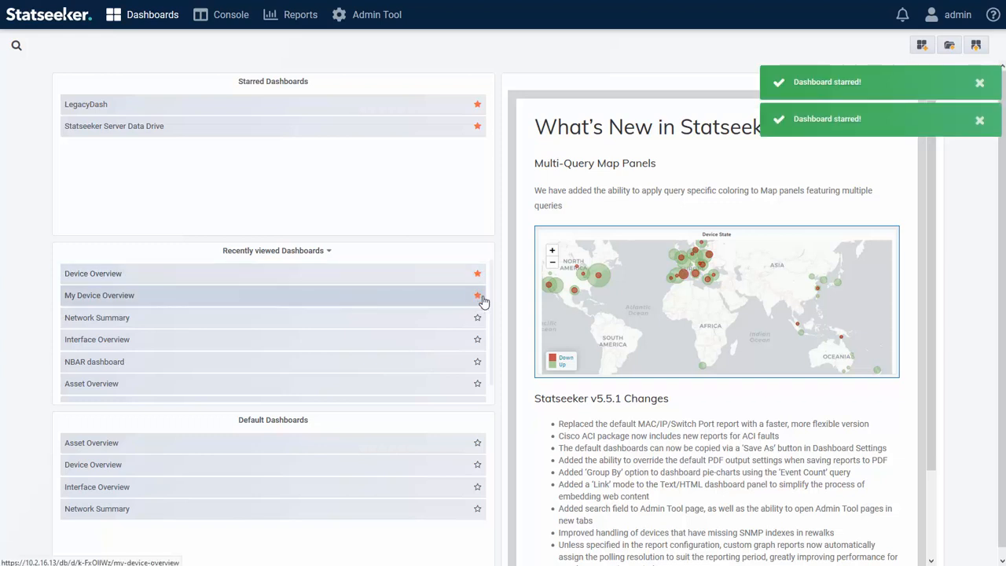
left_click(193, 108)
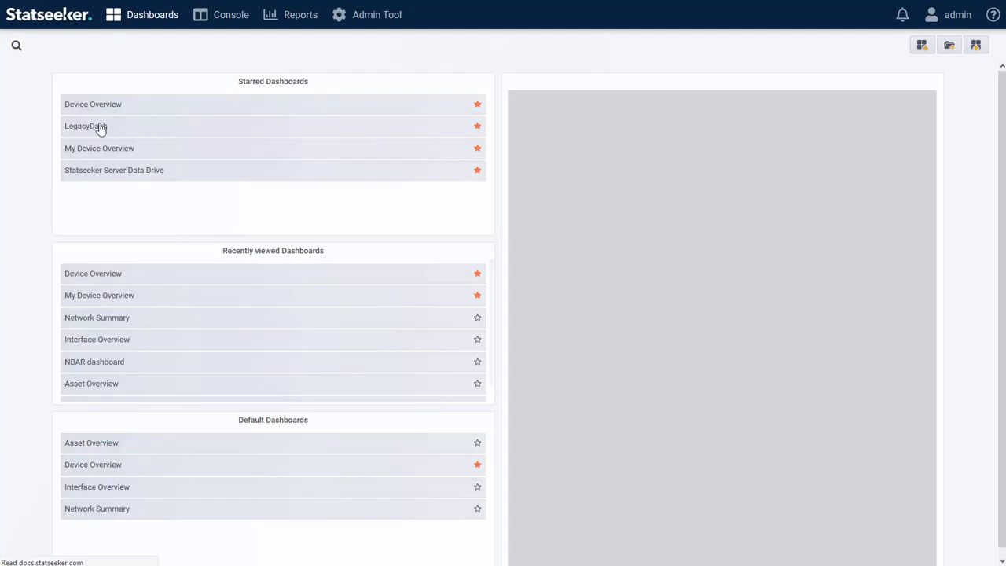
Step: Unstar the My Device Overview and Statseeker Server Data Drive dashboards and reload the page
left_click(477, 148)
left_click(477, 170)
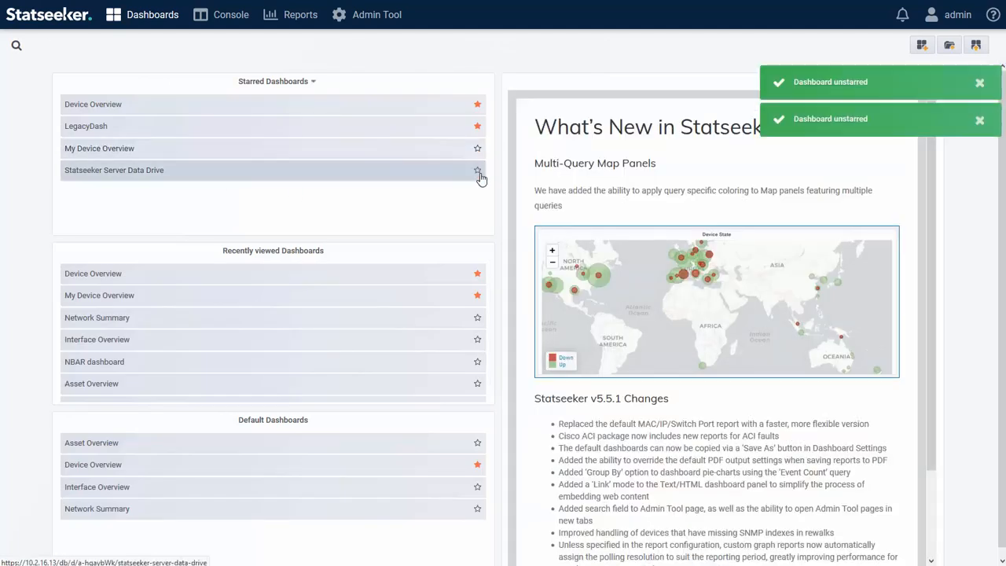
key("F5")
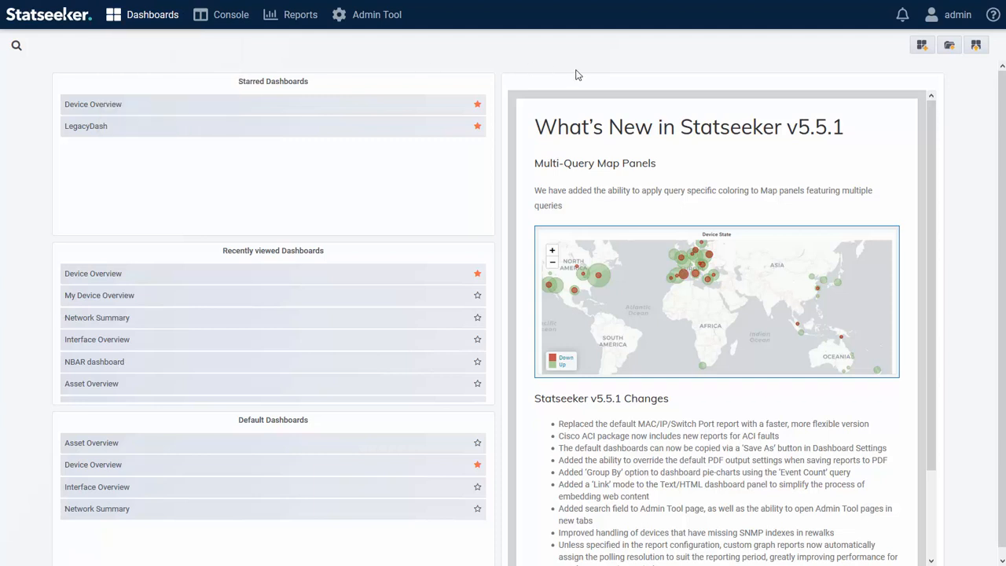
Step: Open the Asset Overview default dashboard and look through its panels
mouse_move(114, 14)
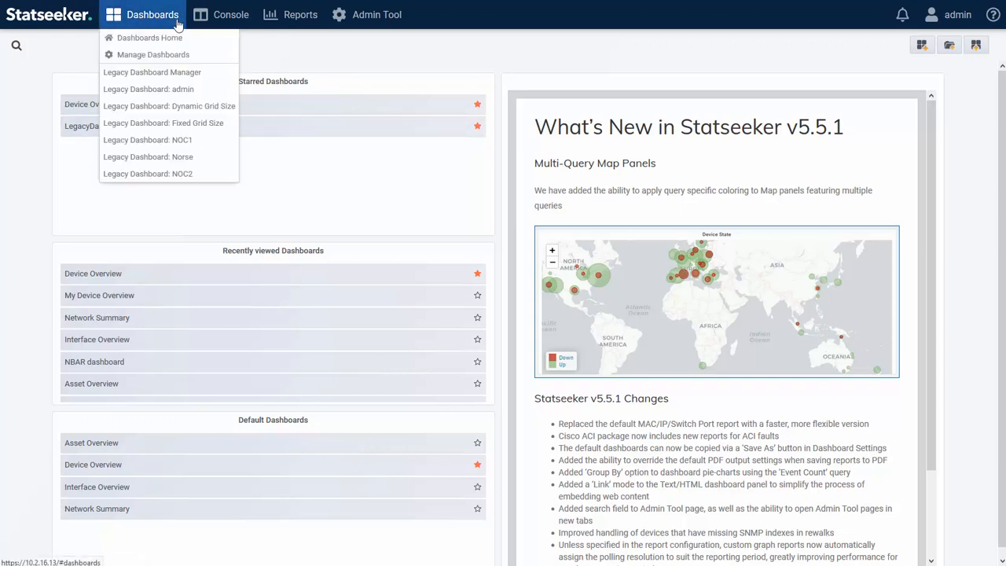
left_click(131, 454)
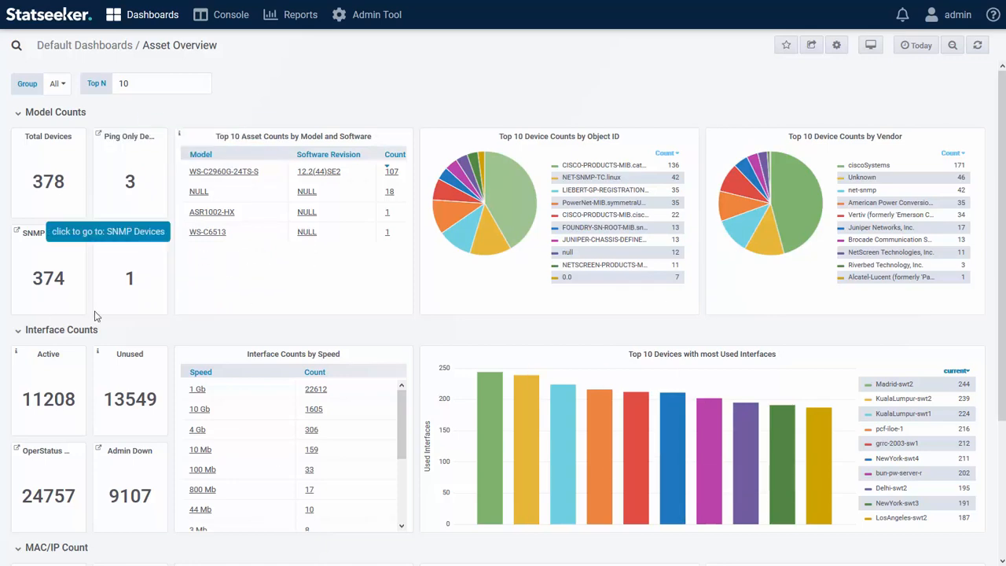
scroll(60, 450, "down", 2)
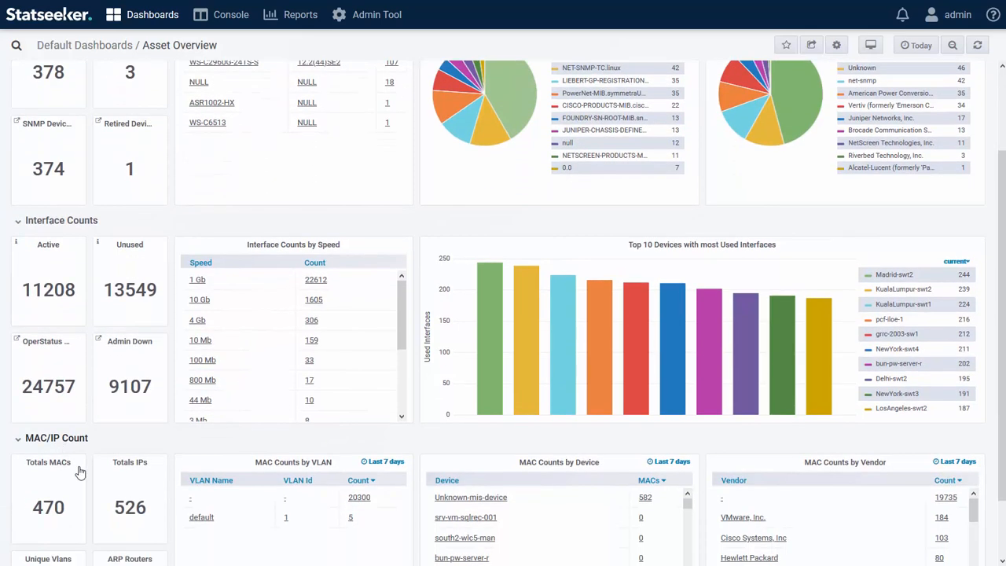
scroll(132, 420, "up", 2)
scroll(132, 419, "up", 1)
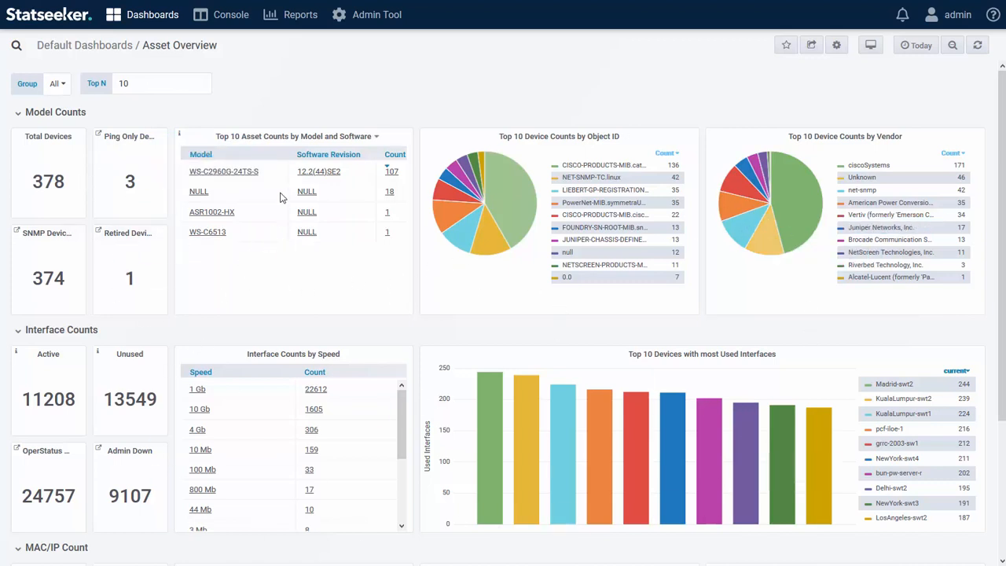
Step: Switch to the Device Overview dashboard in the Default Dashboards folder
left_click(84, 45)
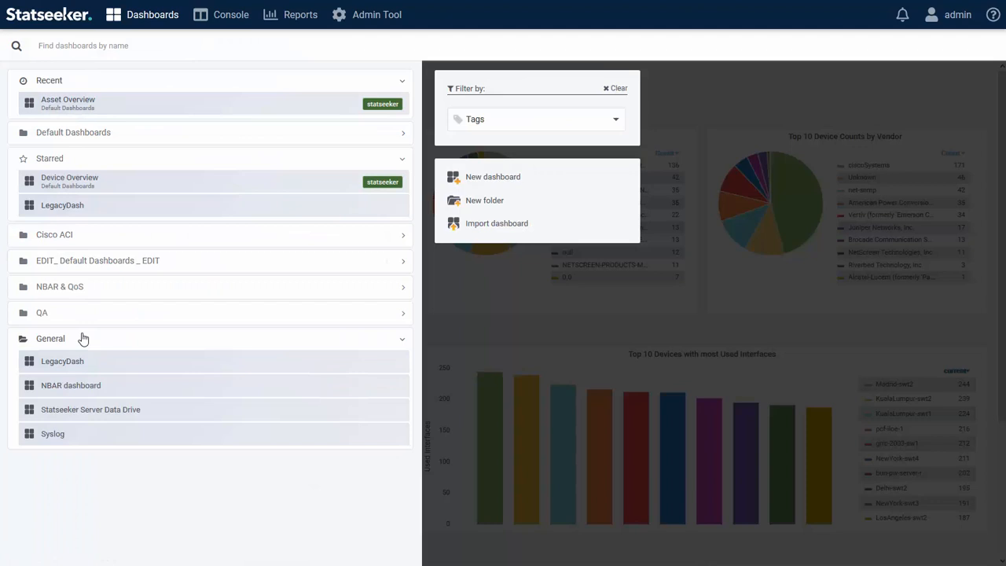
left_click(82, 134)
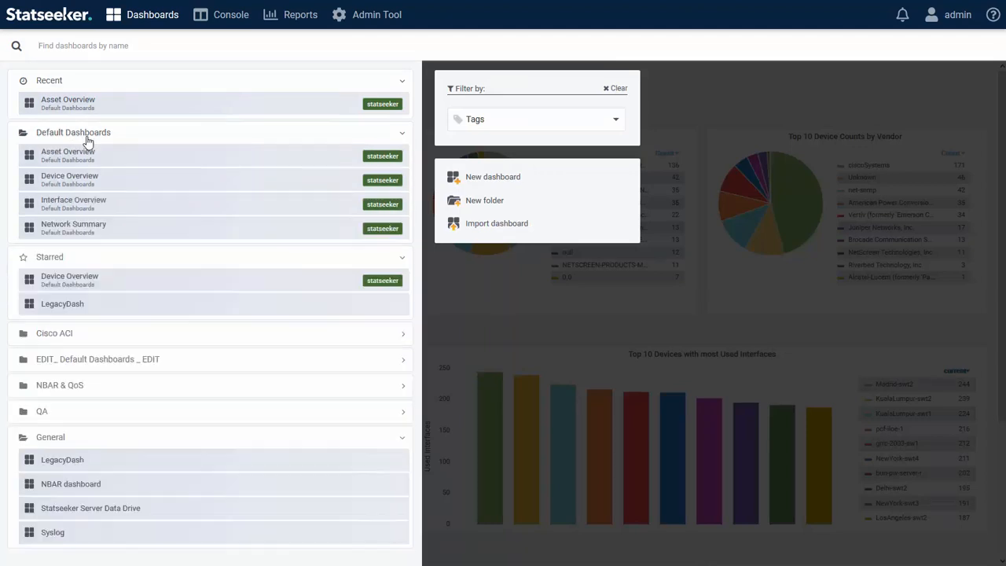
left_click(69, 180)
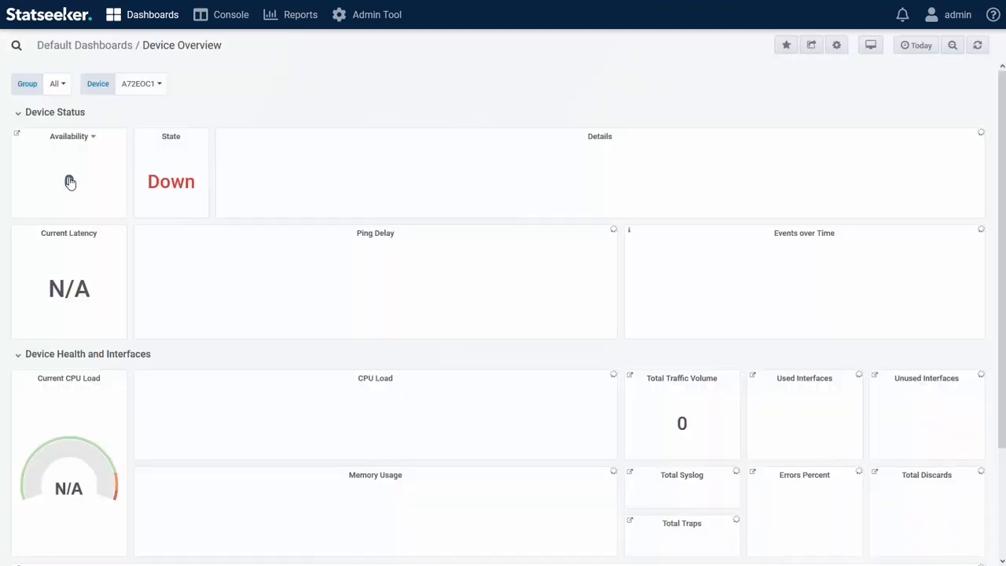
Step: Examine the group and device filter choices on Device Overview, checking them against the filters in the Console
left_click(59, 85)
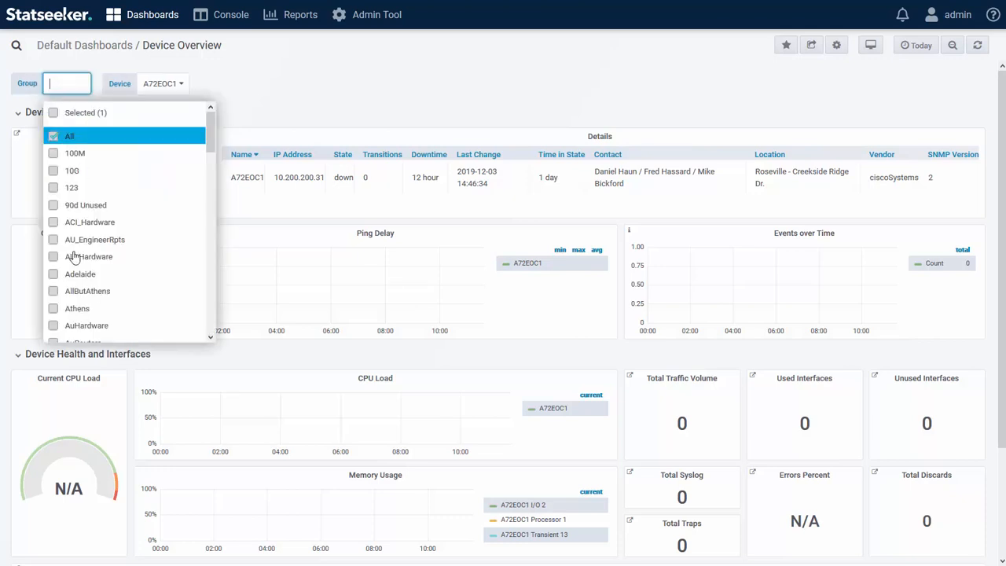
left_click(234, 22)
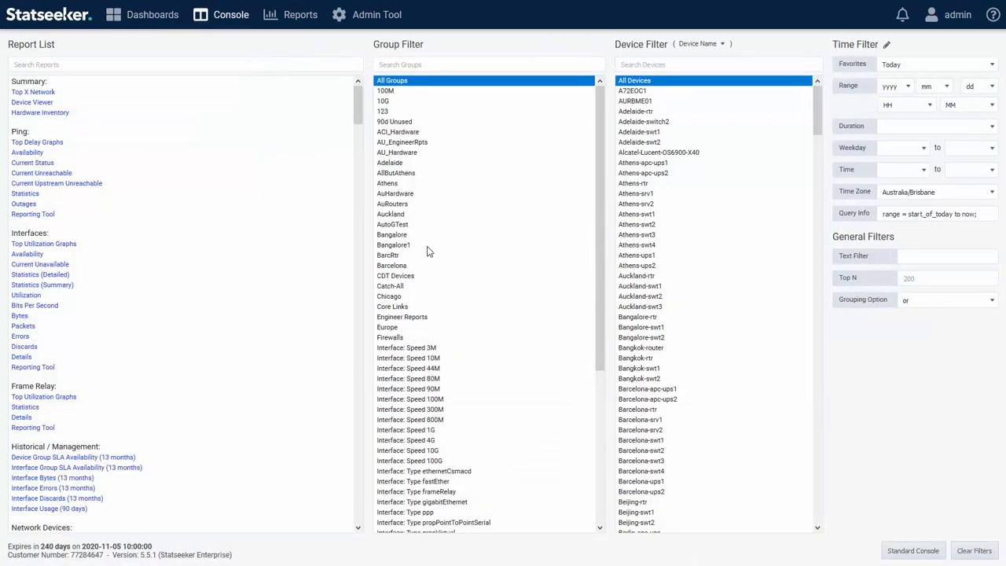
key("alt+Left")
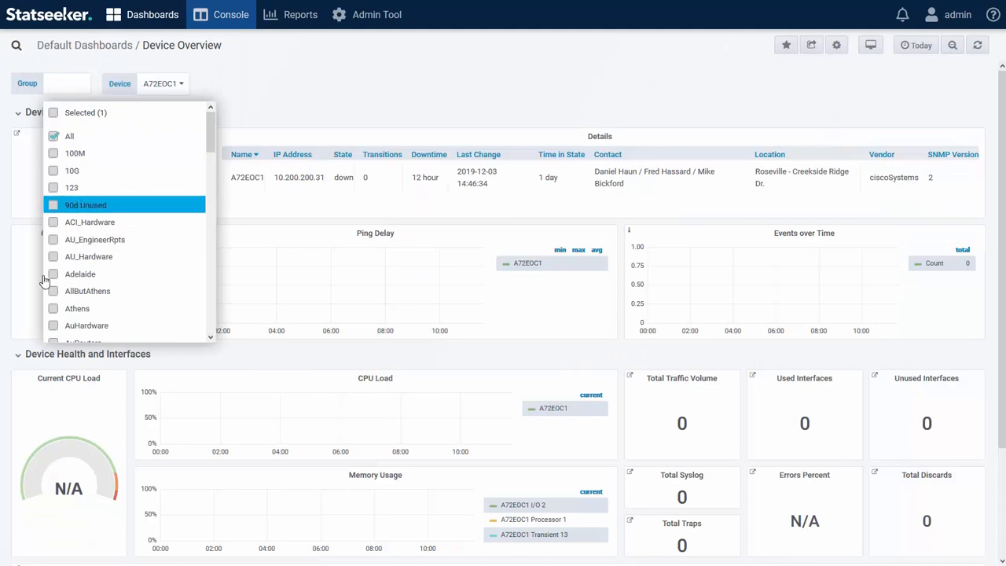
left_click(276, 102)
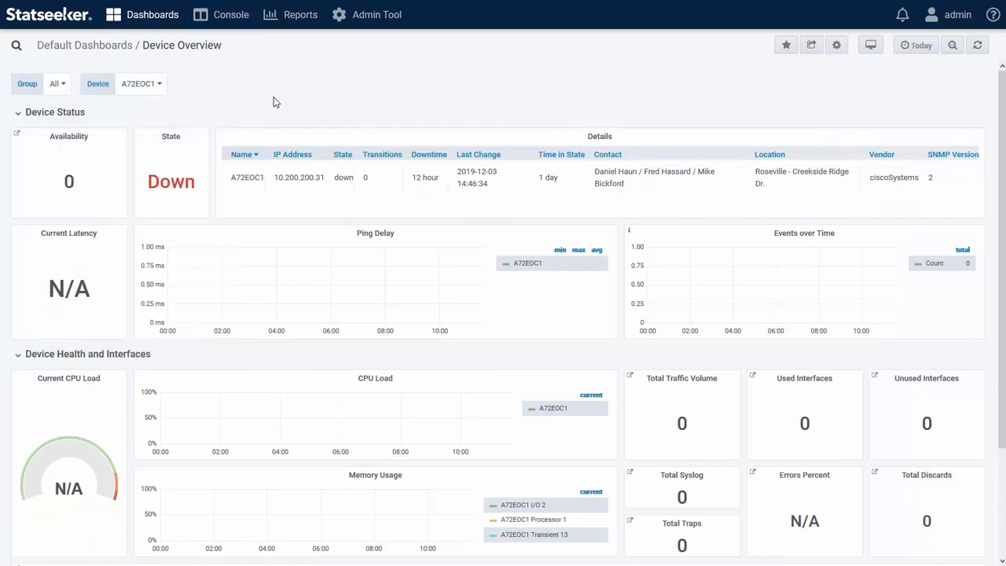
left_click(157, 85)
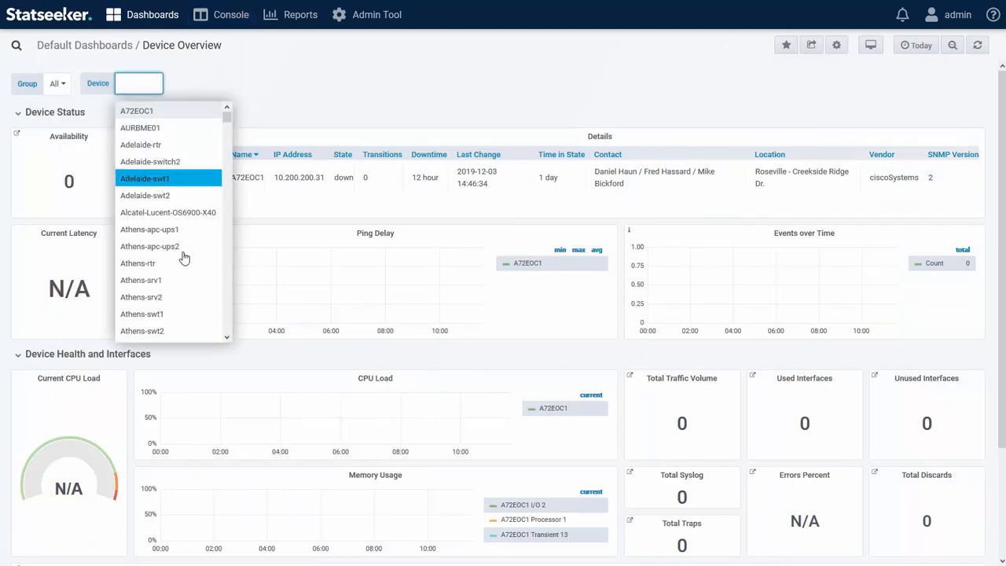
left_click(276, 85)
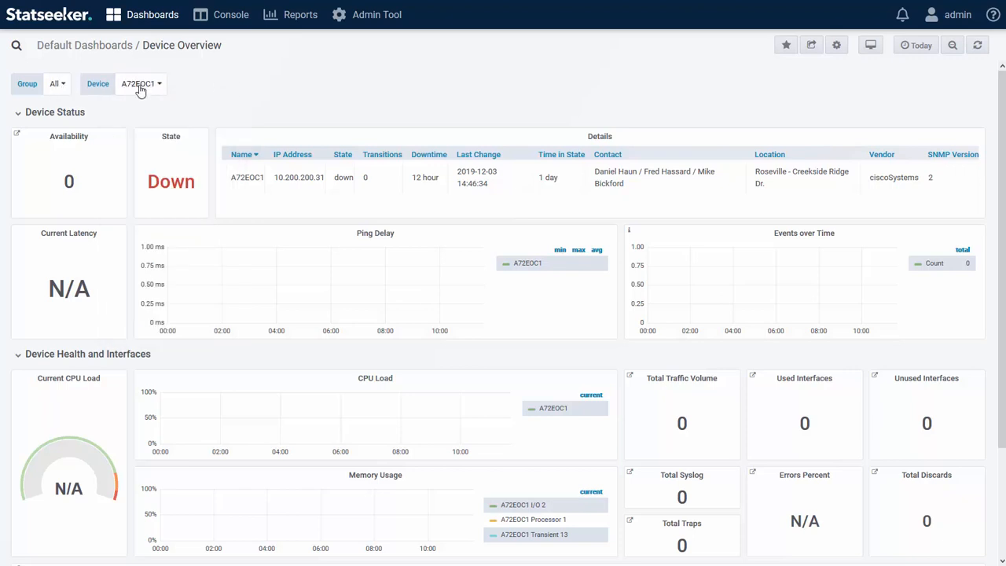
Step: Filter the Device Overview dashboard to the Athens group instead of all groups
left_click(63, 84)
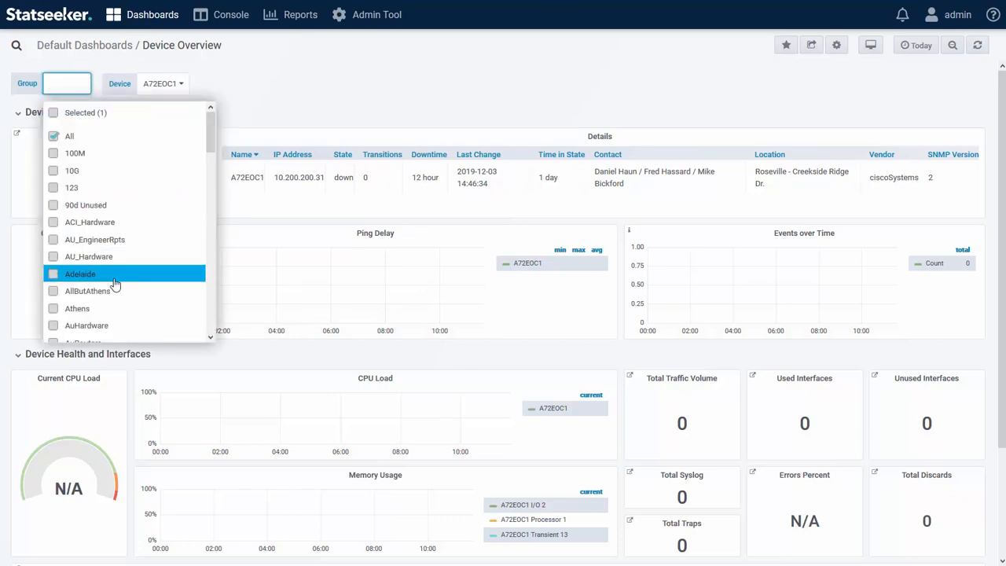
left_click(110, 309)
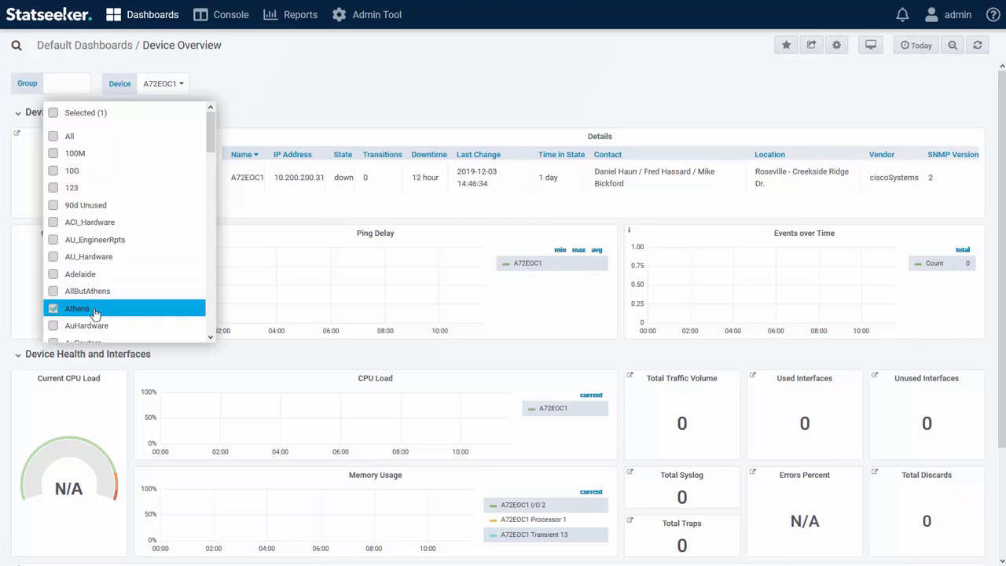
left_click(262, 80)
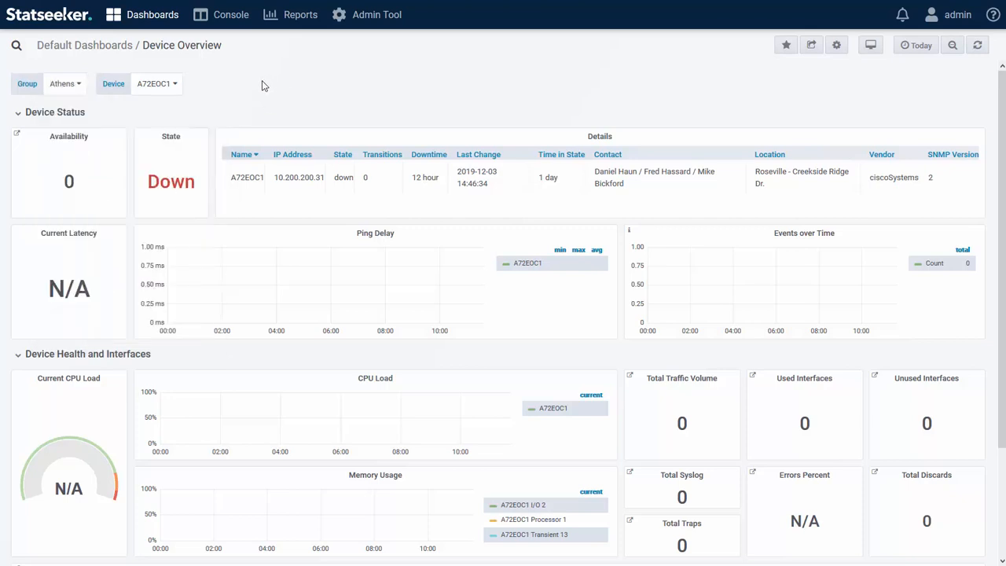
Step: Check the devices offered for the Athens group and set the dashboard's device to Athens-swt4
left_click(162, 85)
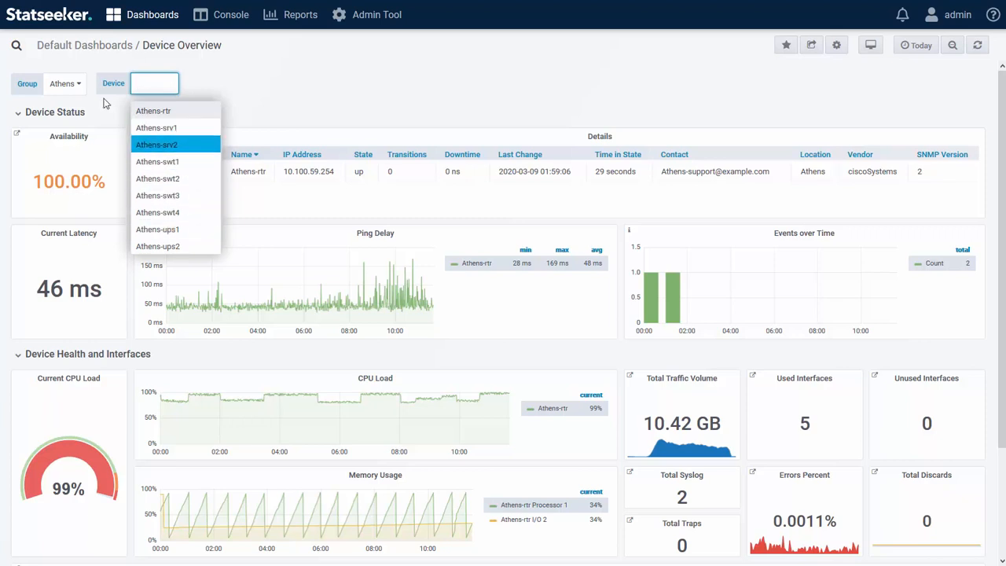
left_click(315, 94)
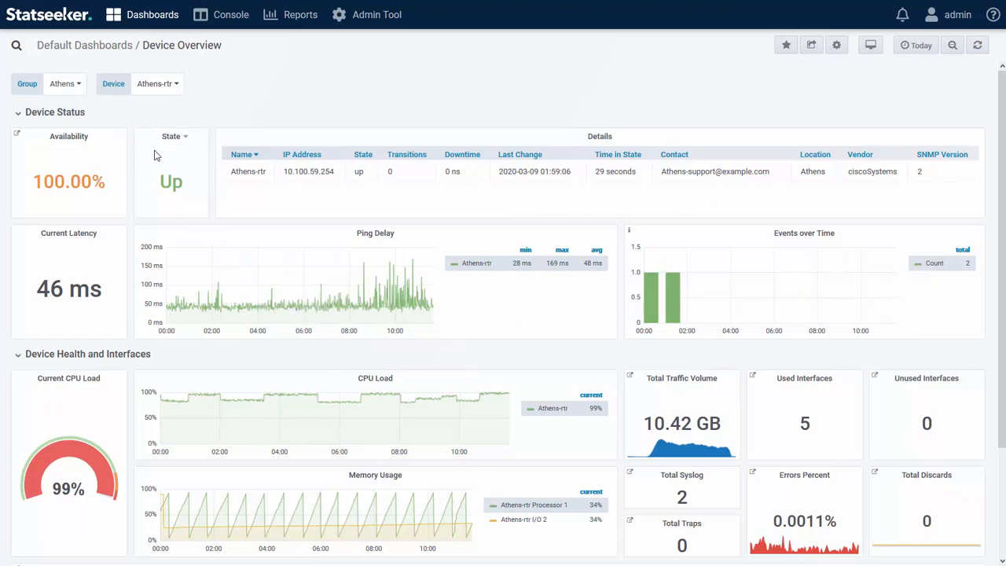
left_click(160, 84)
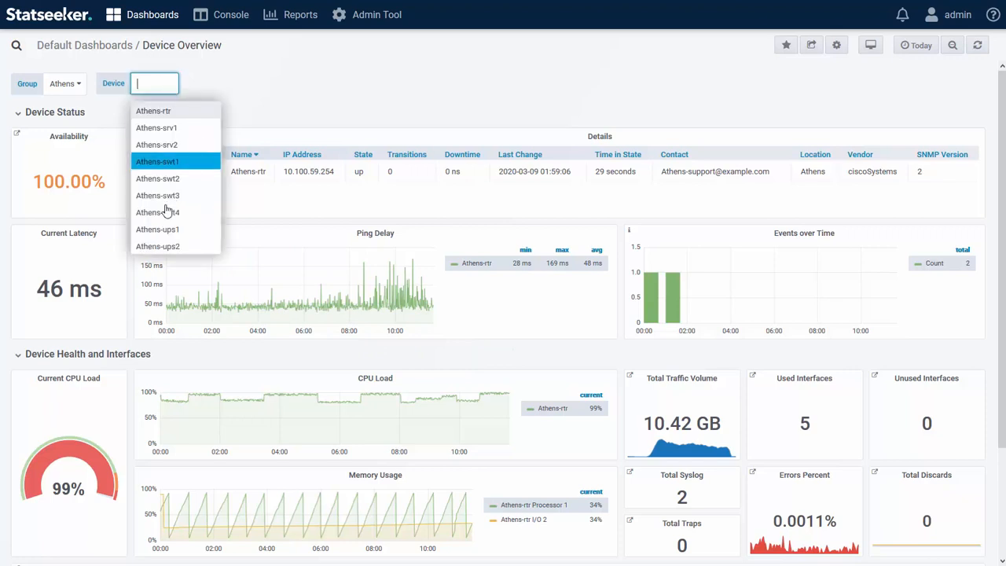
left_click(163, 213)
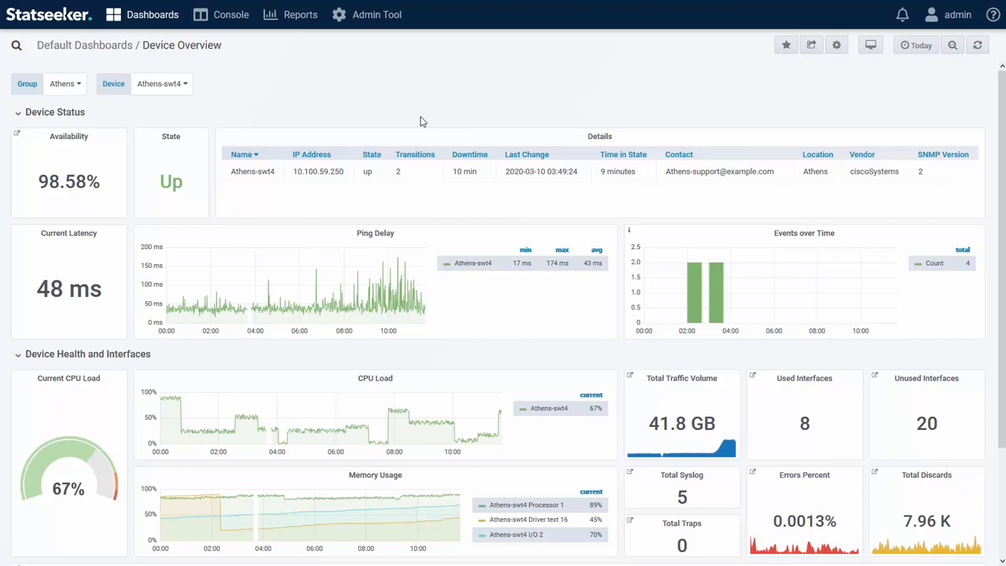
Step: Open the Manage Dashboards page
left_click(112, 24)
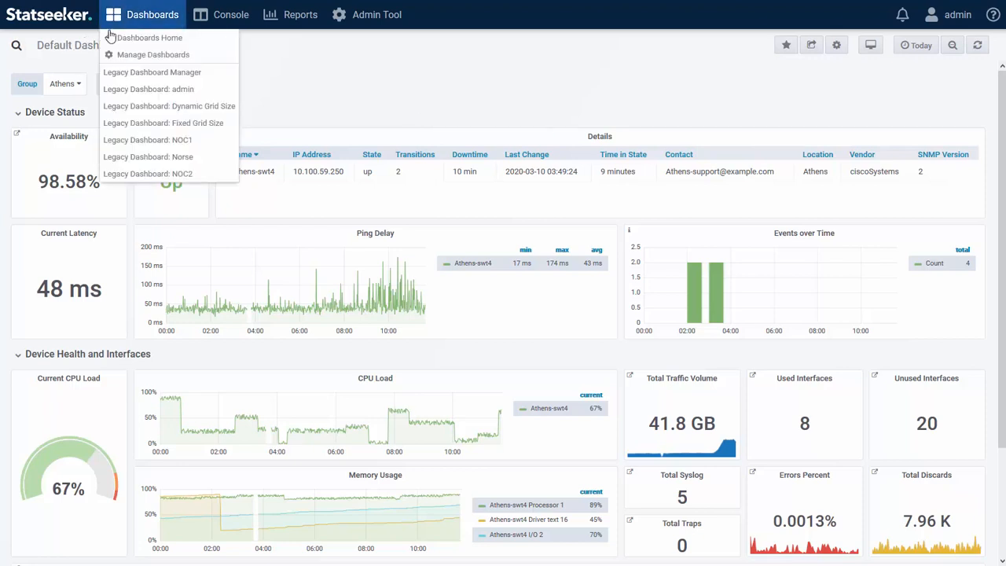
left_click(168, 16)
left_click(169, 16)
left_click(132, 56)
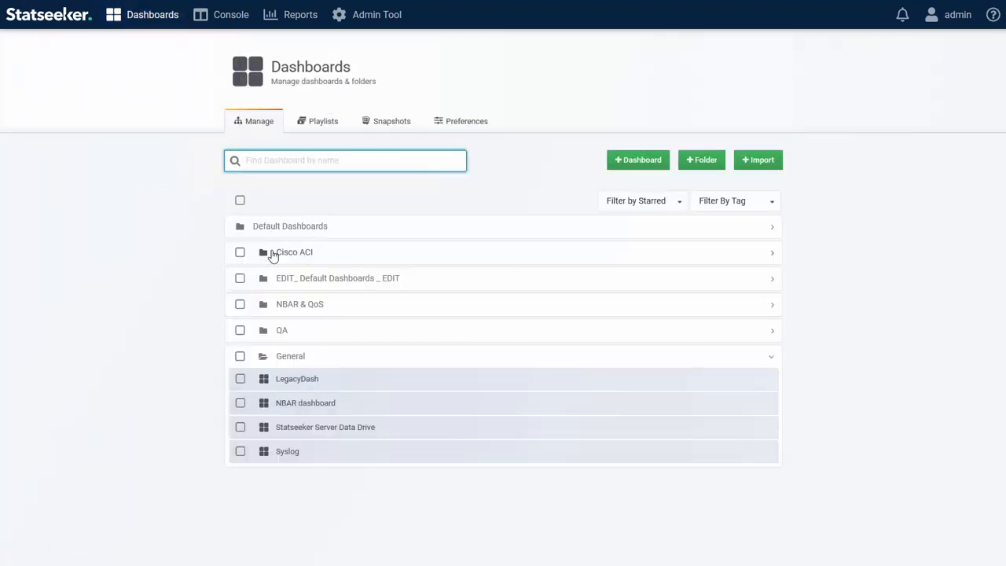
Step: Collapse the General folder and open Asset Overview from the Default Dashboards folder
left_click(267, 356)
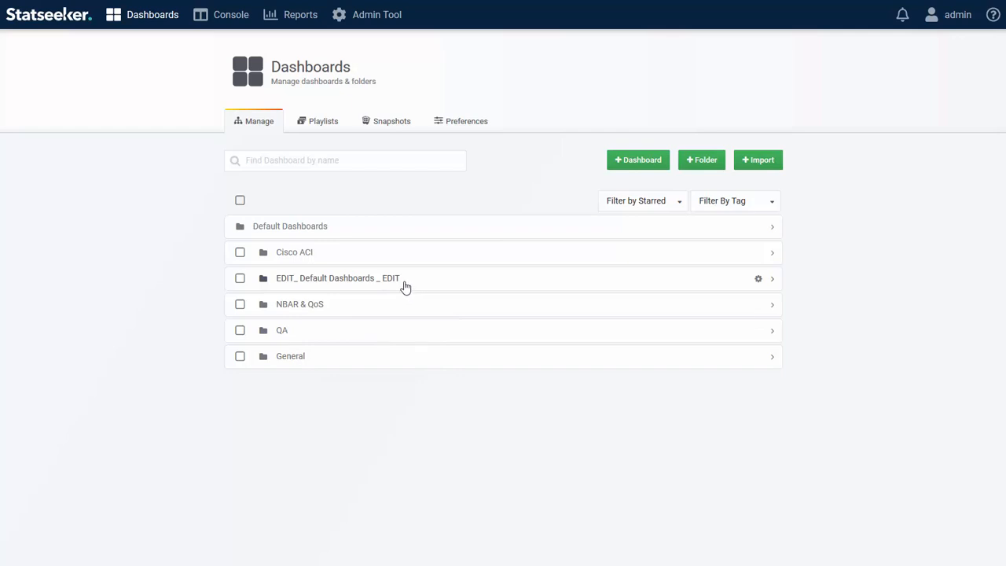
left_click(283, 228)
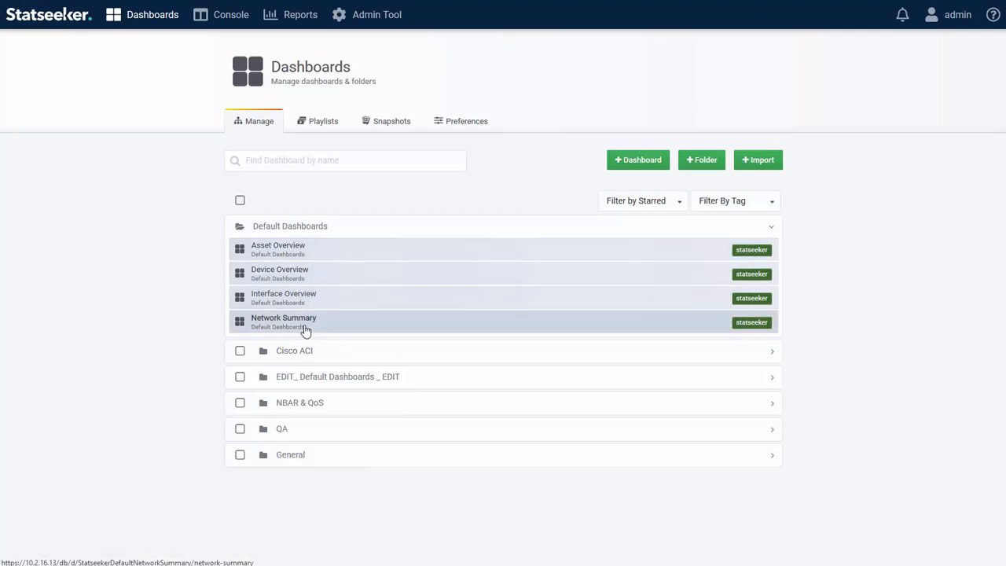
left_click(295, 253)
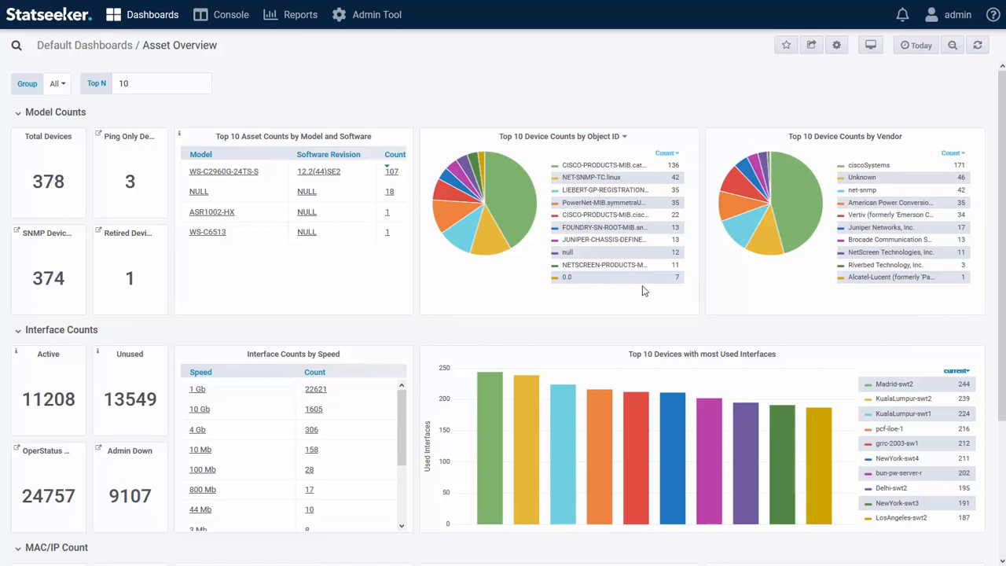
Step: Review the model, interface and MAC/IP count sections of the Asset Overview dashboard
scroll(792, 293, "down", 3)
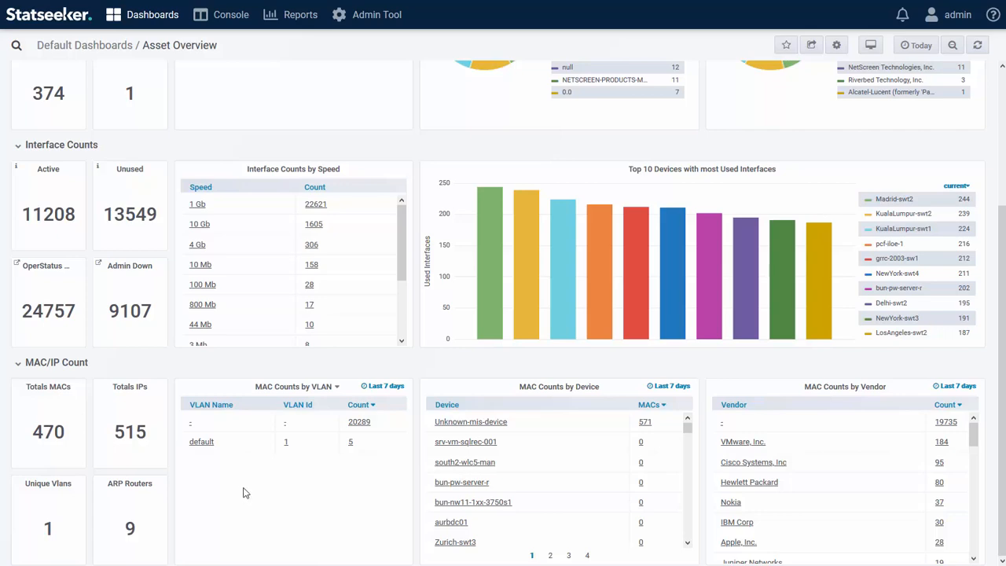
scroll(307, 489, "up", 3)
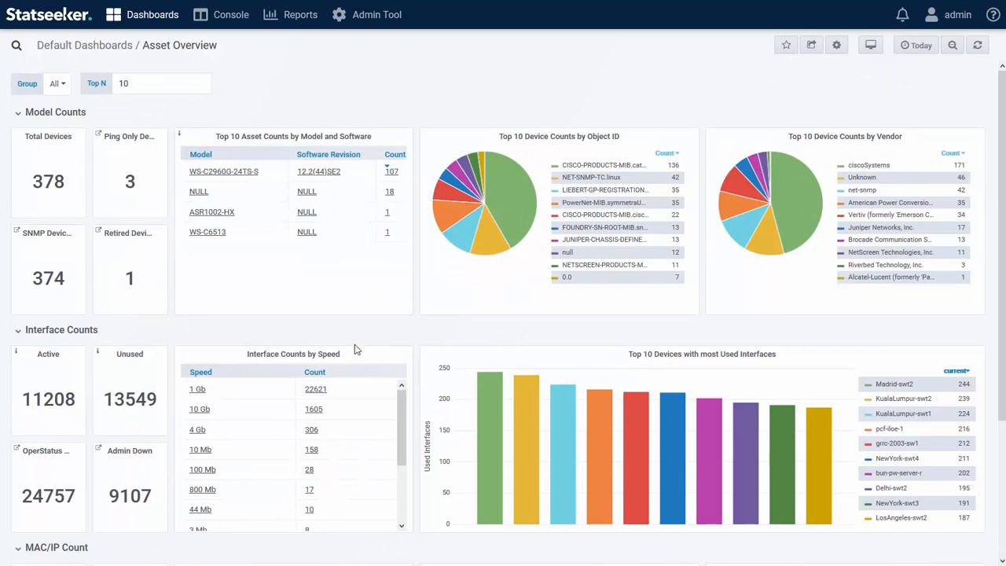
scroll(327, 532, "down", 3)
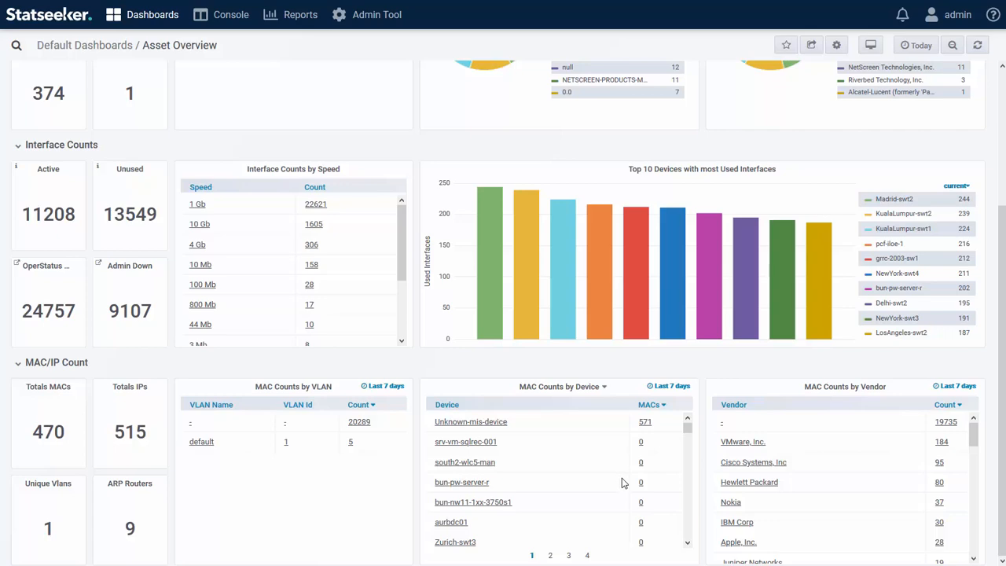
scroll(621, 483, "up", 3)
left_click(57, 47)
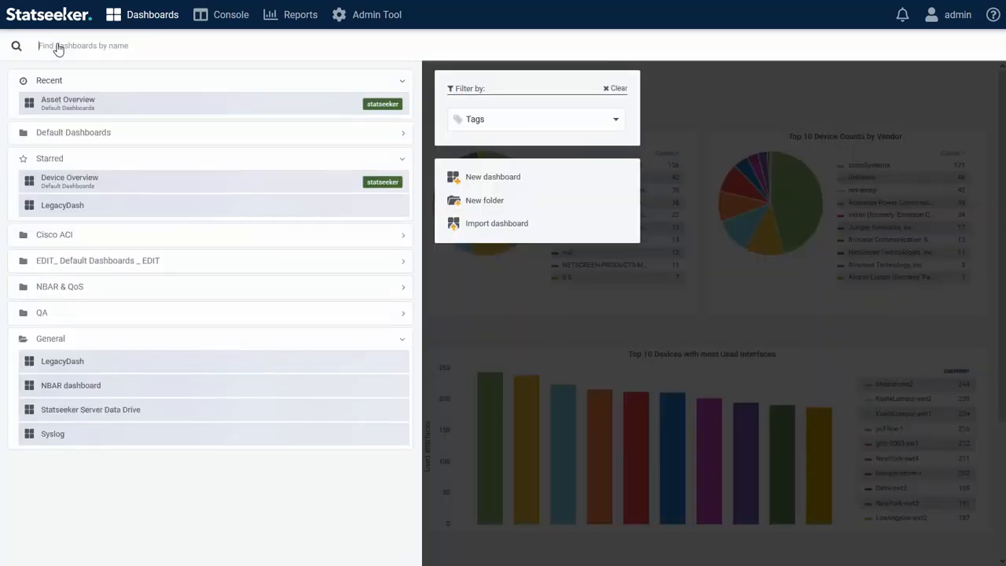
left_click(66, 181)
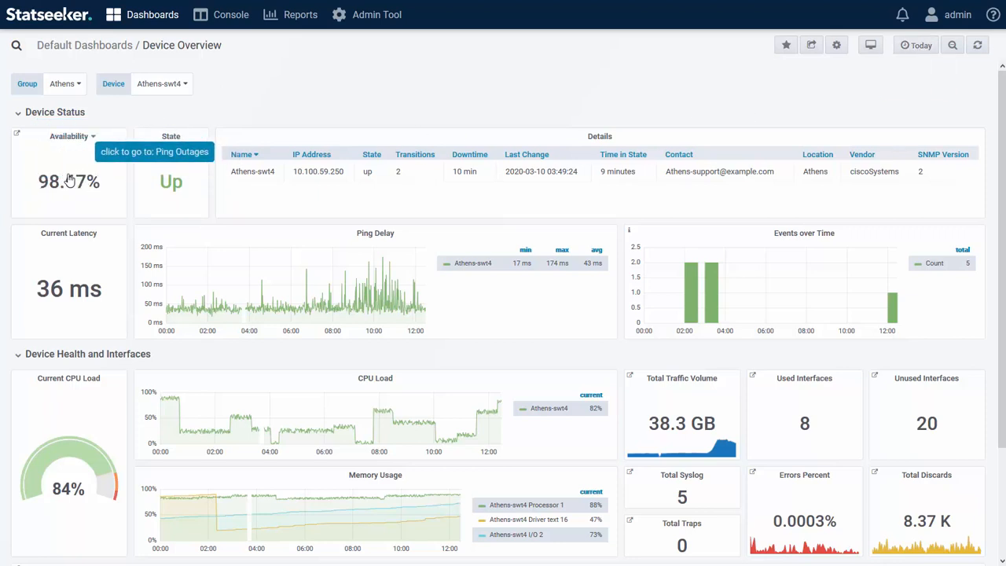
left_click_drag(239, 297, 255, 301)
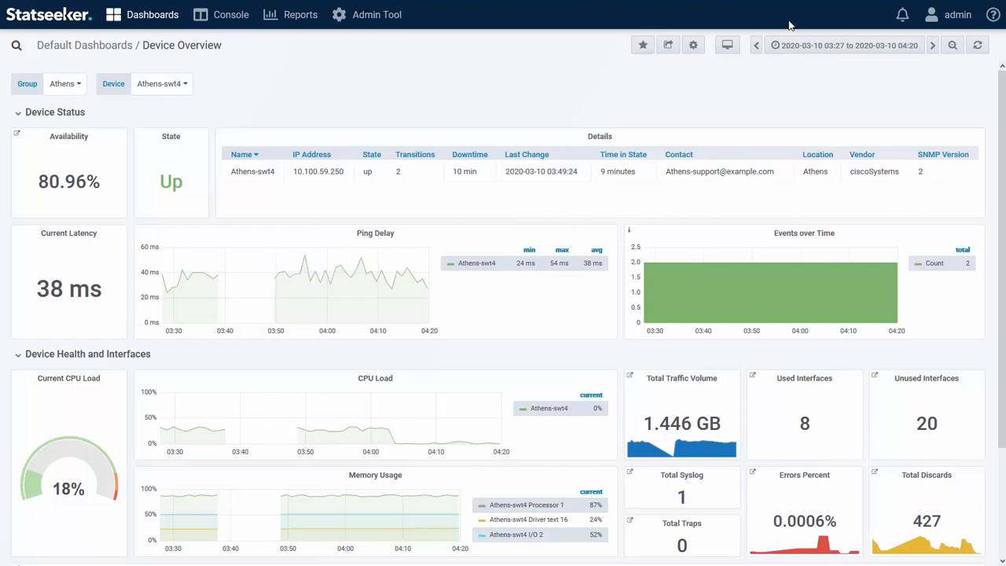
left_click(815, 47)
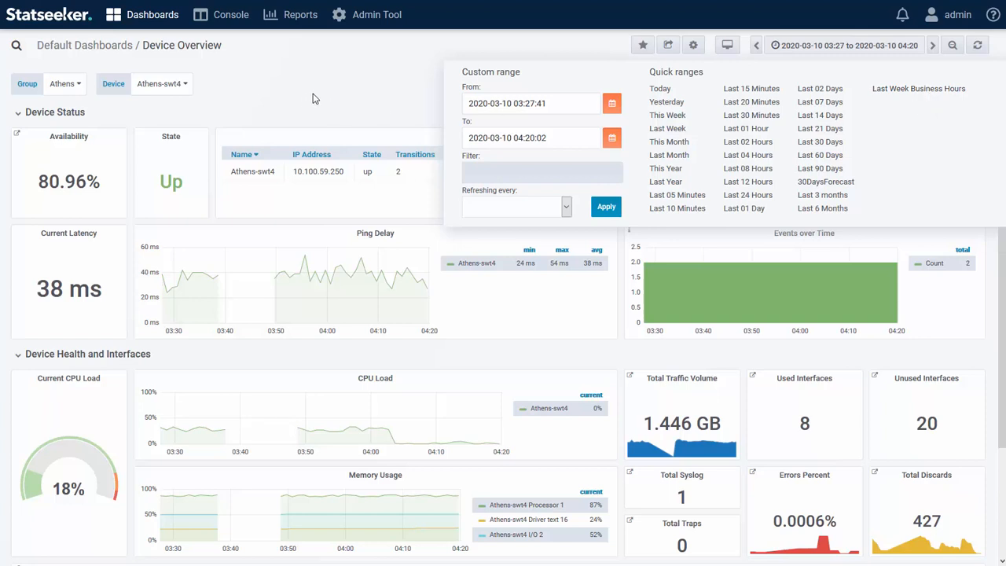
Step: View the time filter on the Console page and return to the Dashboards home page
left_click(229, 22)
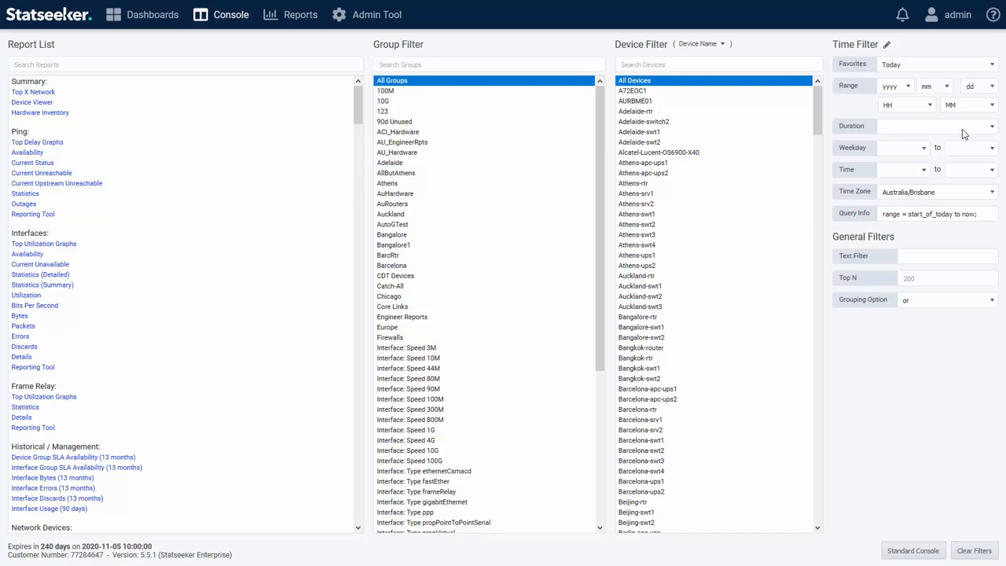
left_click(143, 24)
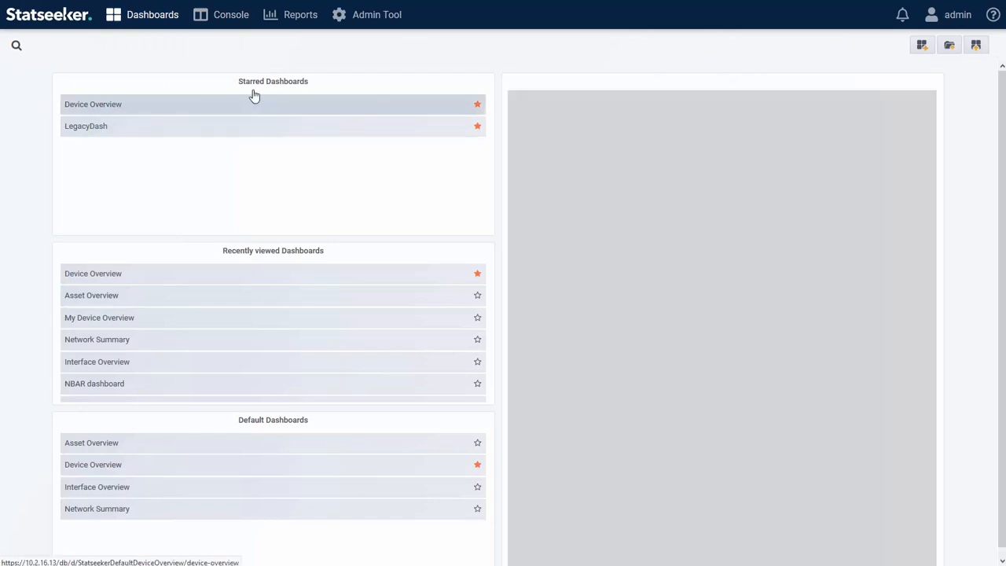
Step: Go to the Manage Dashboards page and open Device Overview from the Default Dashboards folder
mouse_move(140, 23)
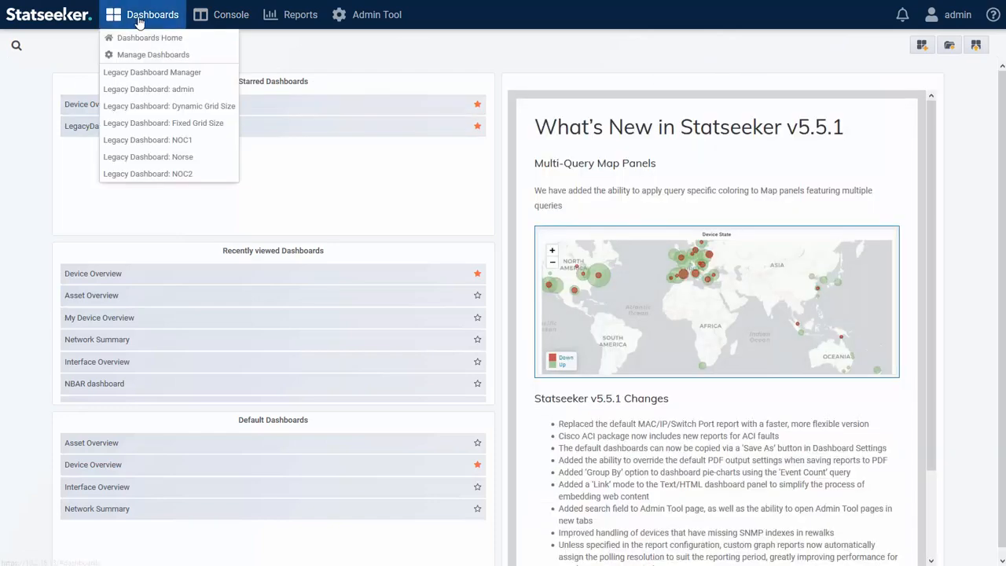
left_click(127, 55)
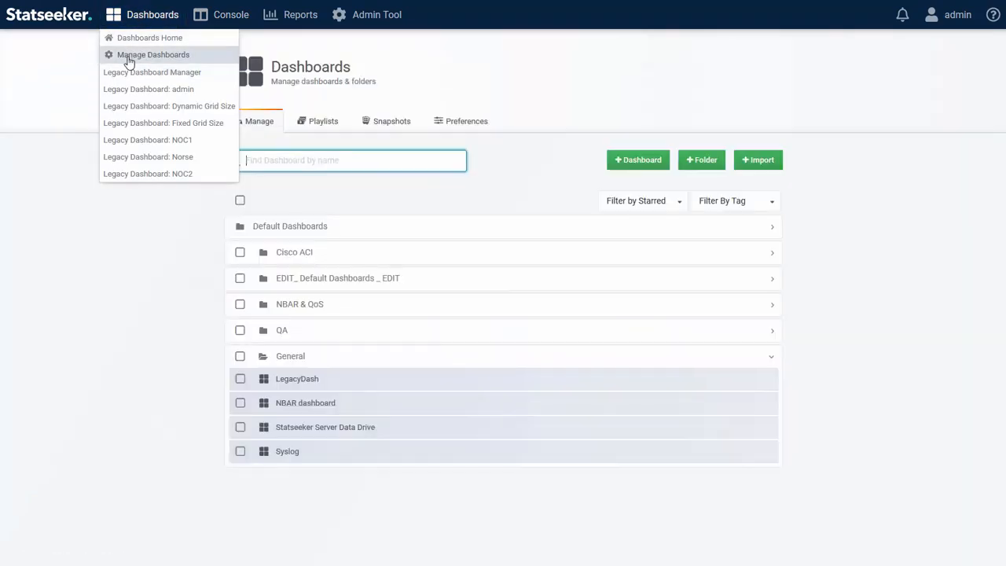
left_click(285, 227)
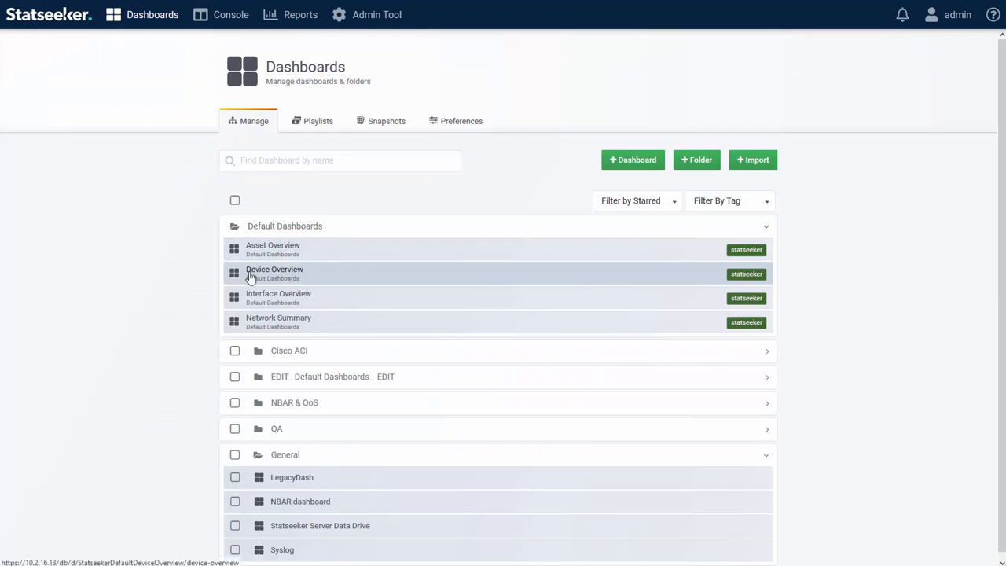
left_click(299, 277)
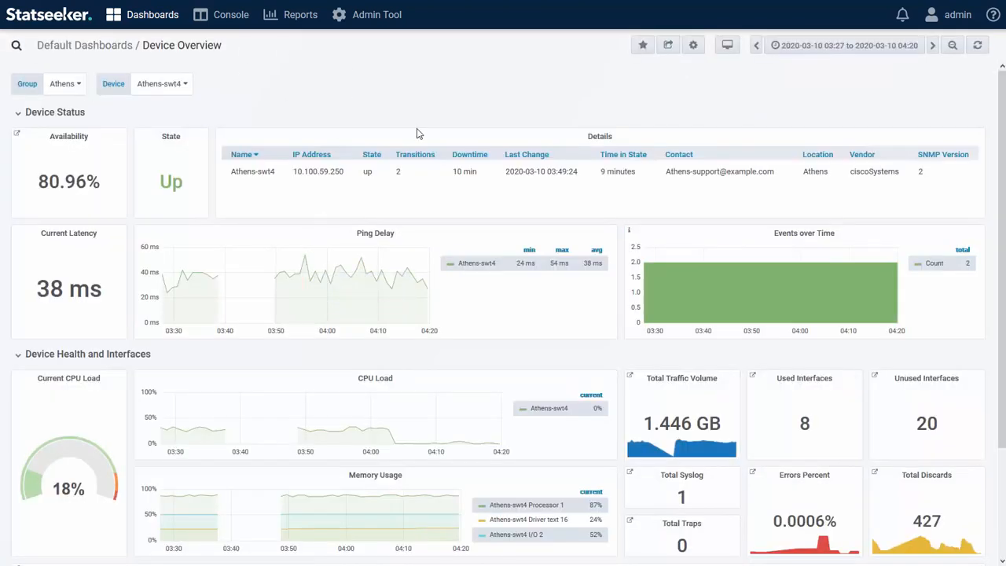
Step: Review the Device Overview panels and set the dashboard's device to Athens-rtr
scroll(517, 250, "down", 2)
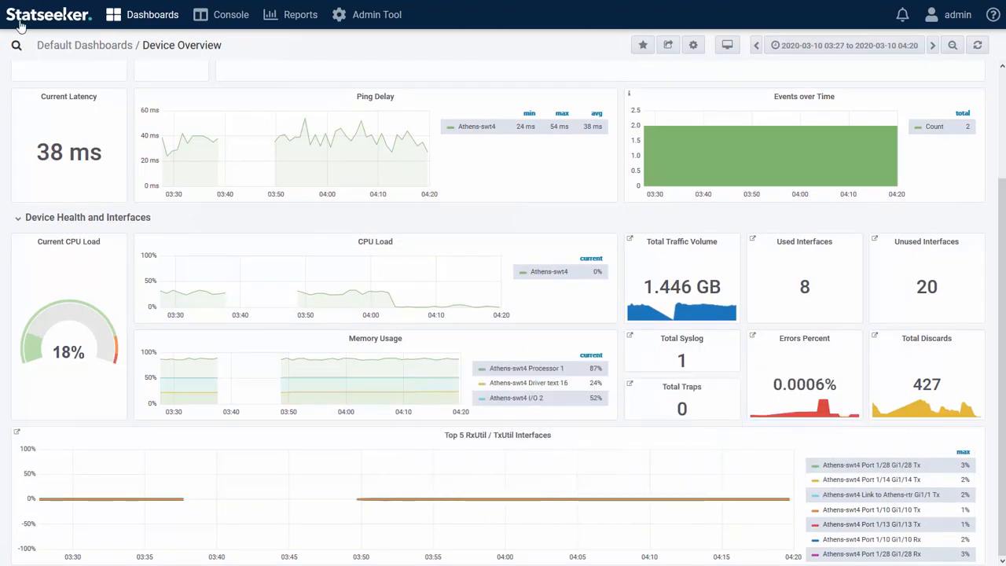
scroll(226, 100, "up", 2)
left_click(162, 83)
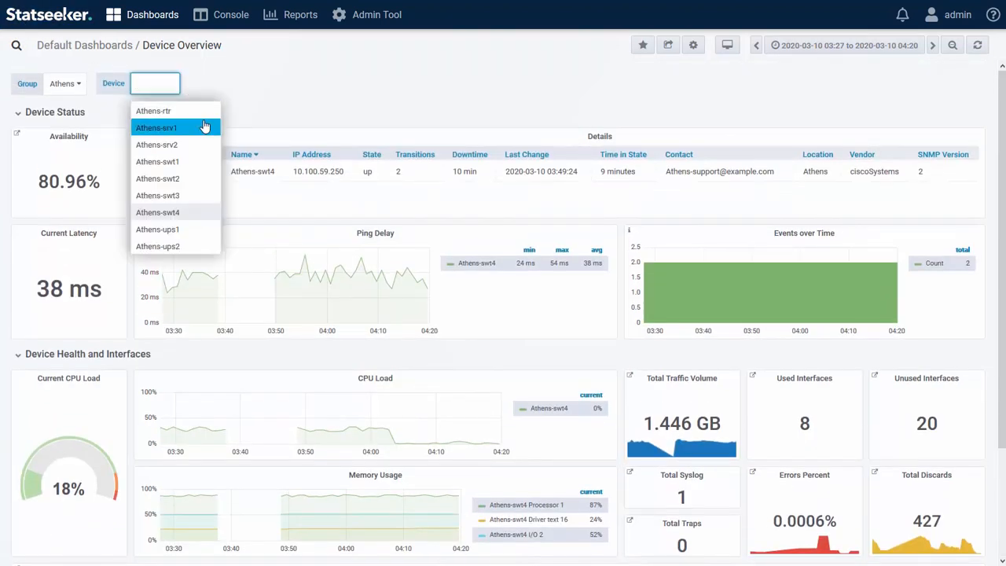
left_click(171, 110)
scroll(582, 227, "down", 2)
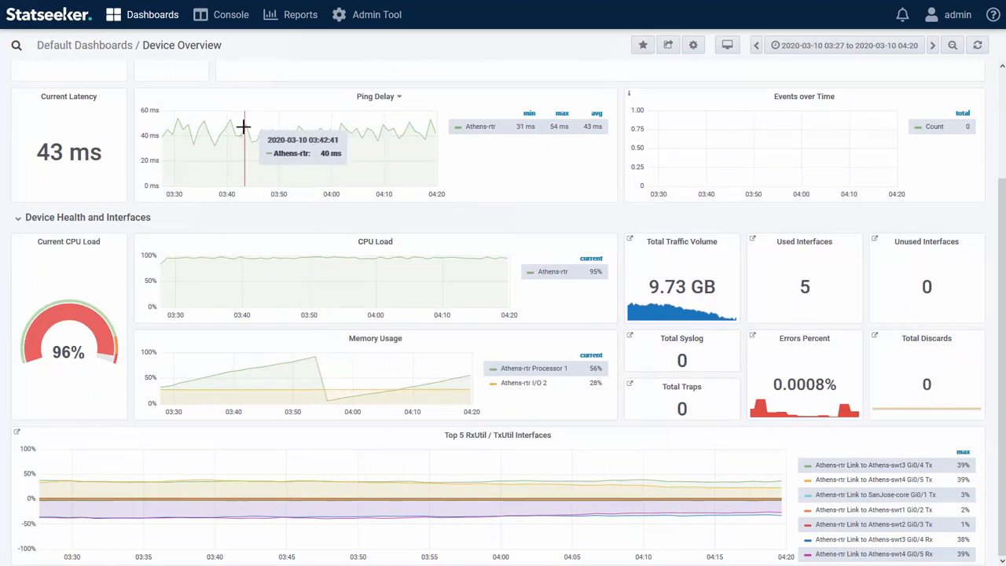
left_click_drag(243, 123, 331, 130)
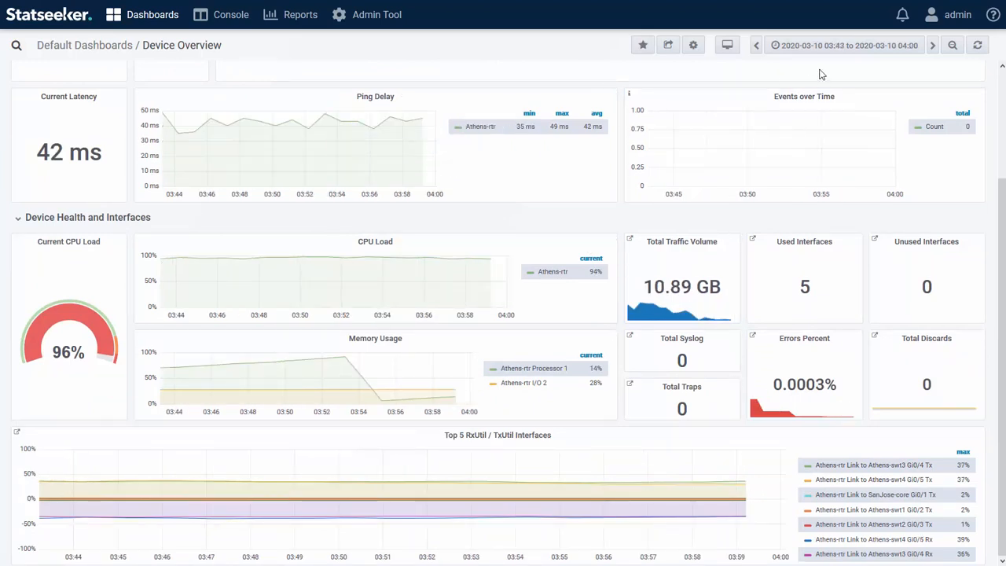
left_click(818, 45)
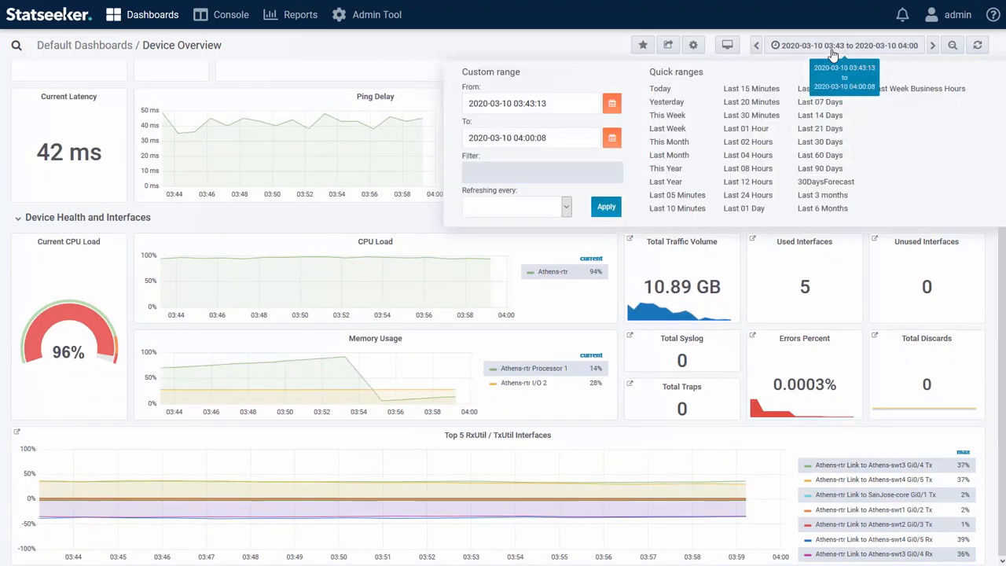
left_click(820, 103)
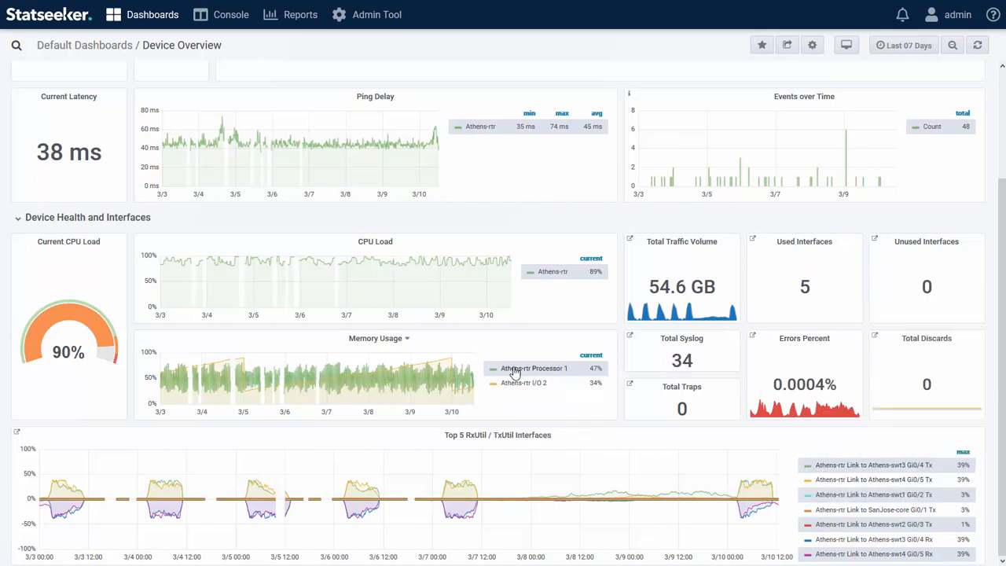
Step: Show only the Athens-swt4 Gi0/5, Athens-swt1 Gi0/2 and Athens-swt3 Gi0/4 Tx series in Top 5 RxUtil / TxUtil Interfaces, and restore all series
left_click(829, 481)
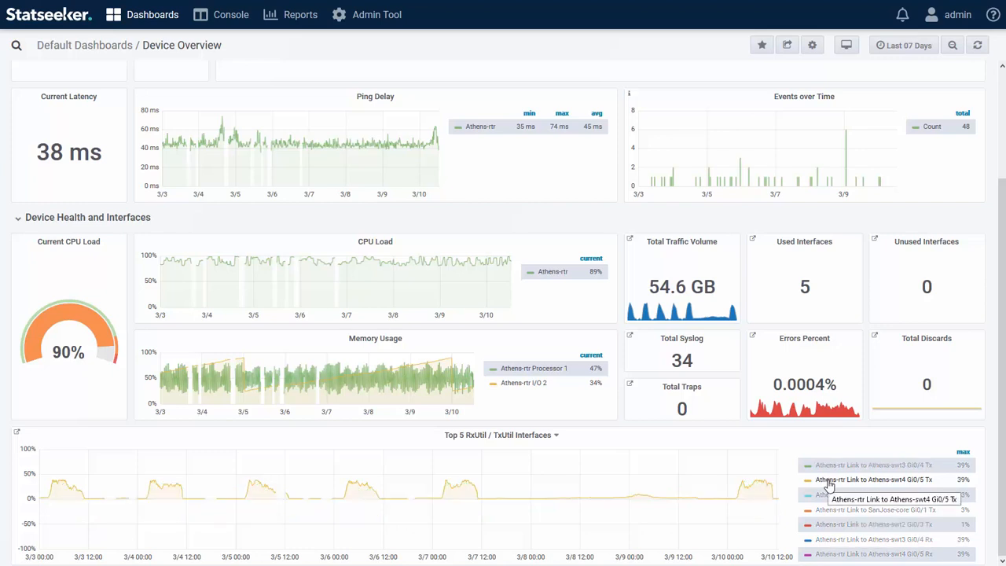
left_click(838, 496, "ctrl")
left_click(850, 467, "ctrl")
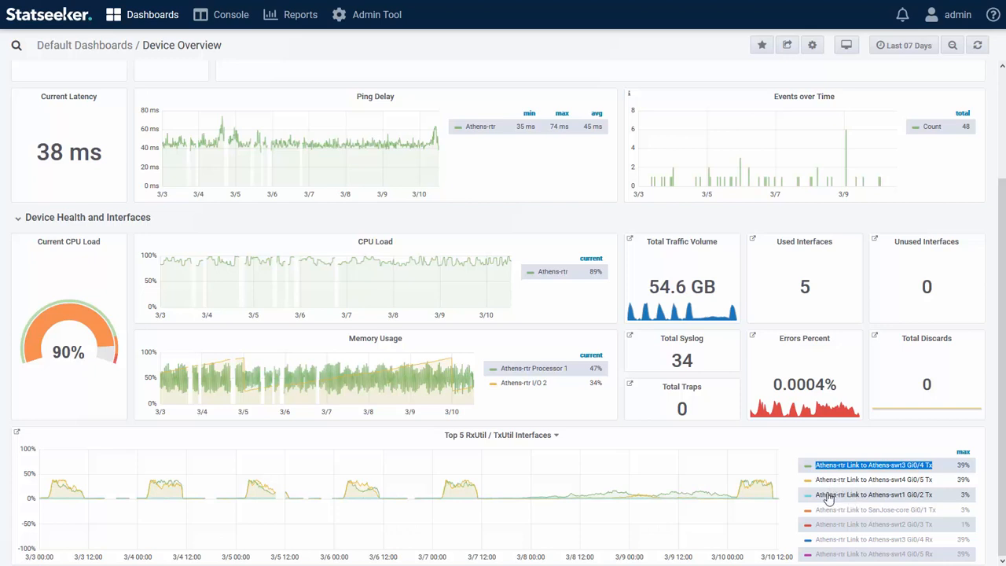
left_click(829, 495)
left_click(829, 496)
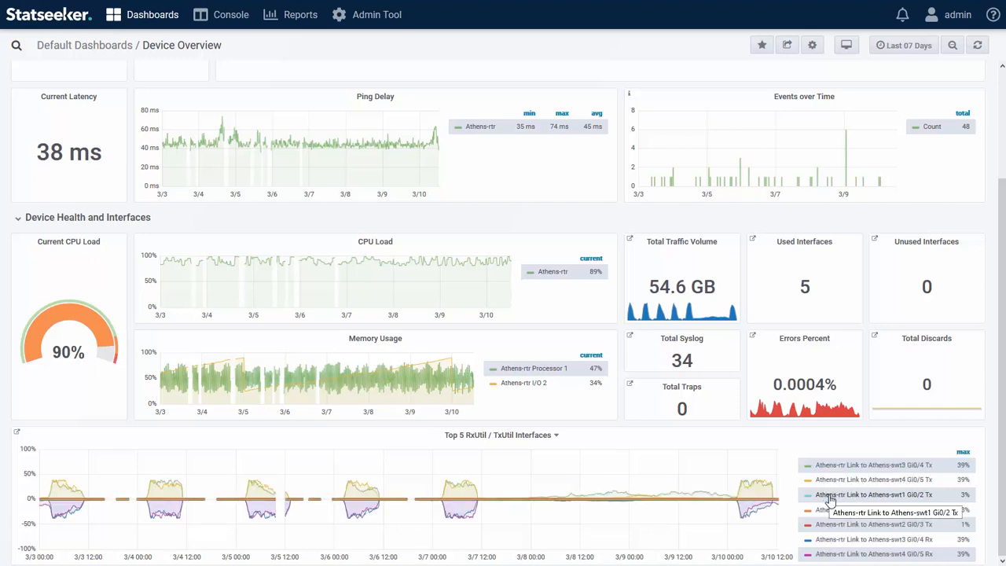
Step: Check the Availability panel's Ping Outages link, and open Interface Overview from the Top 5 RxUtil / TxUtil Interfaces panel's link
scroll(829, 500, "up", 3)
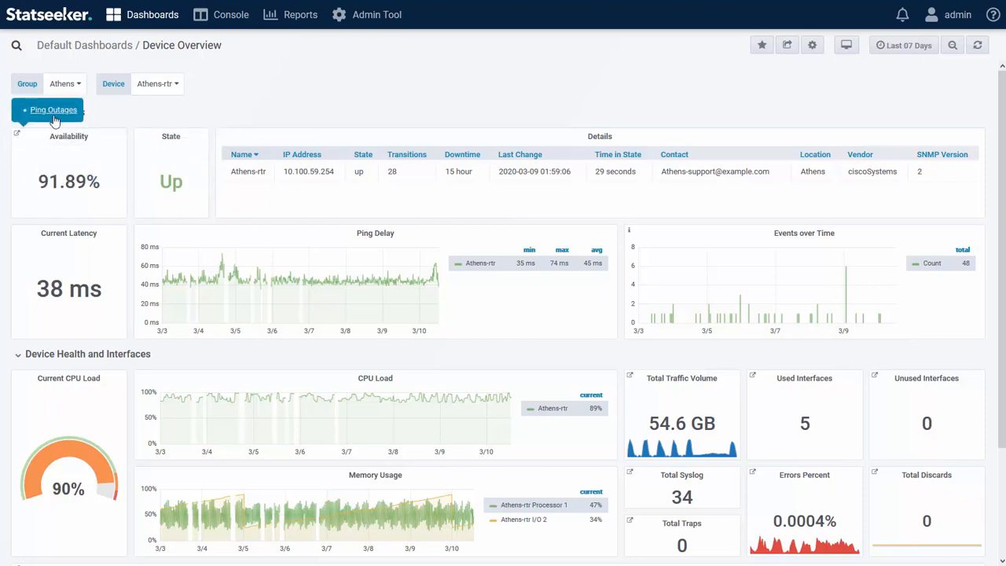
scroll(361, 412, "down", 3)
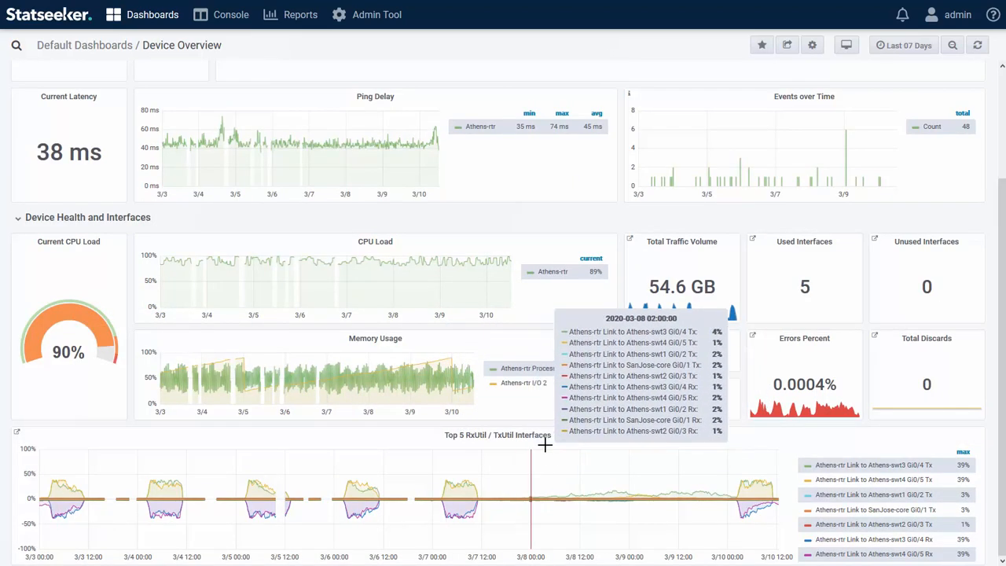
mouse_move(17, 432)
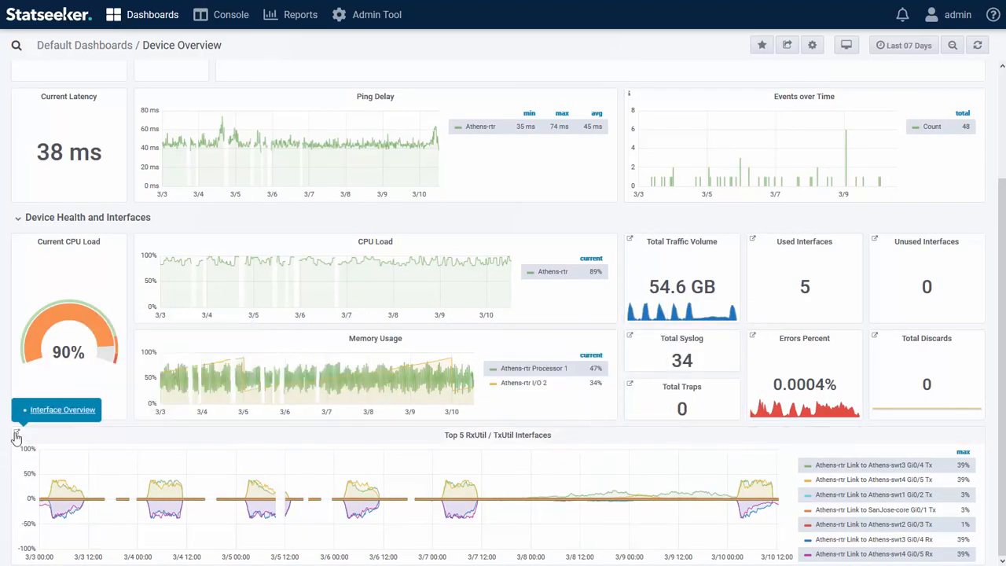
left_click(60, 412)
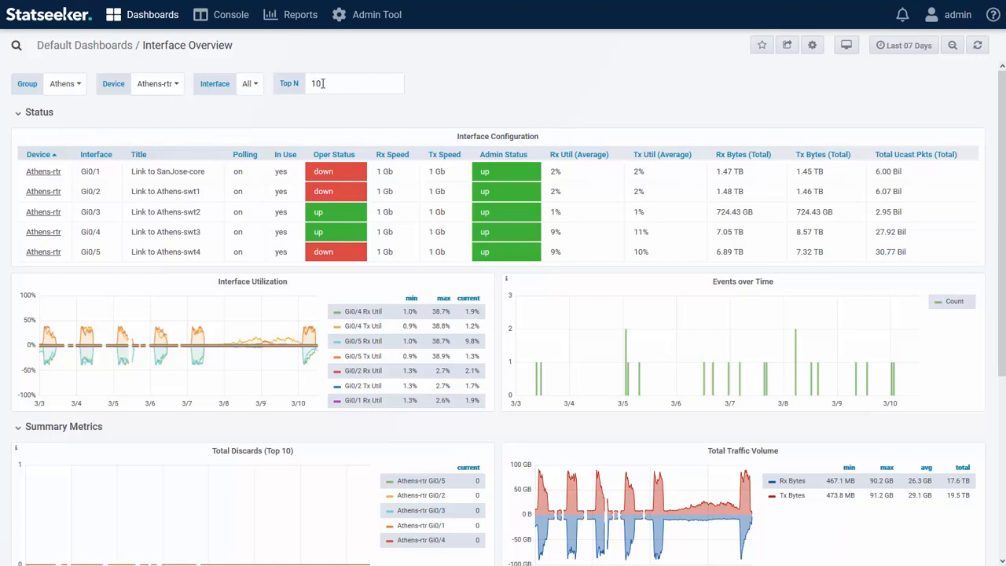
Step: Filter the Interface Overview dashboard to the interface Gi0/1 Link to SanJose-core
left_click(254, 83)
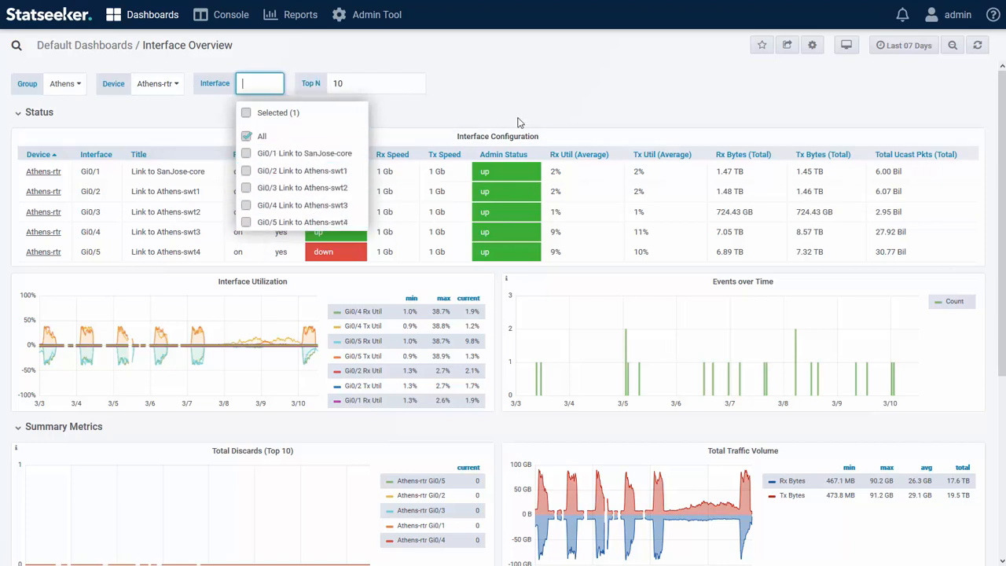
left_click(533, 97)
left_click(250, 85)
left_click(247, 154)
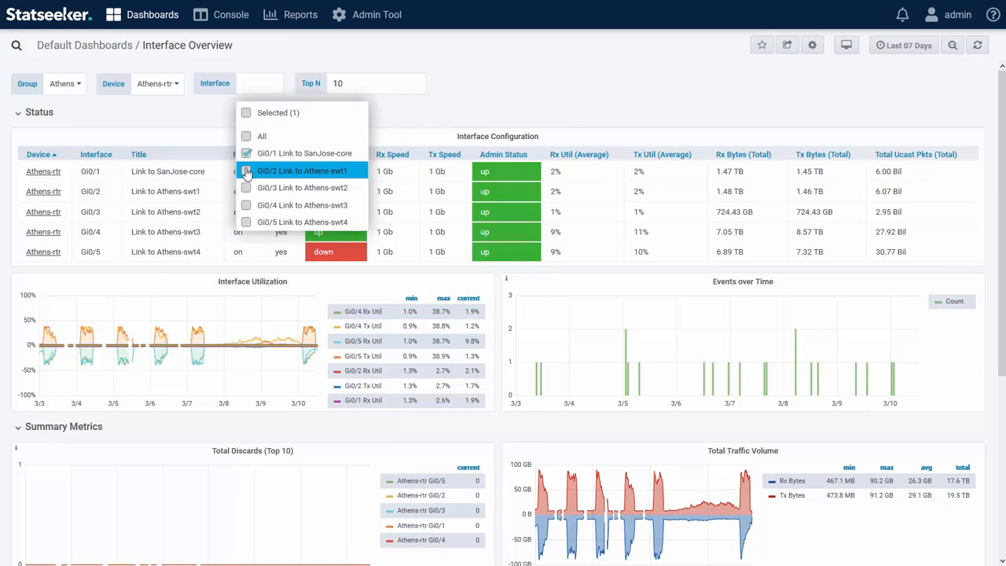
left_click(169, 85)
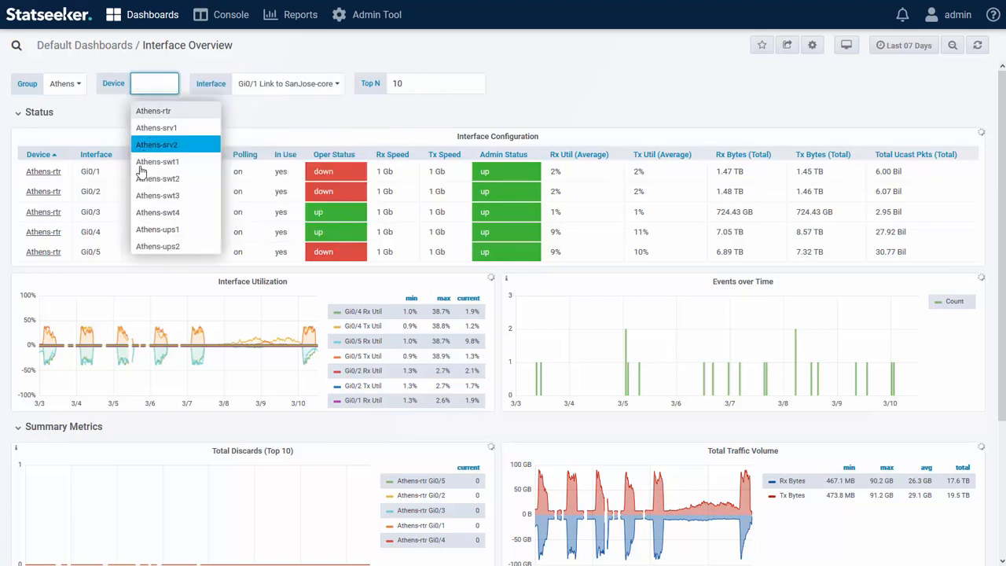
Step: Add Gi0/2 Link to Athens-swt1 and Gi0/3 Link to Athens-swt2 to the interface filter and review the filtered dashboard
left_click(288, 82)
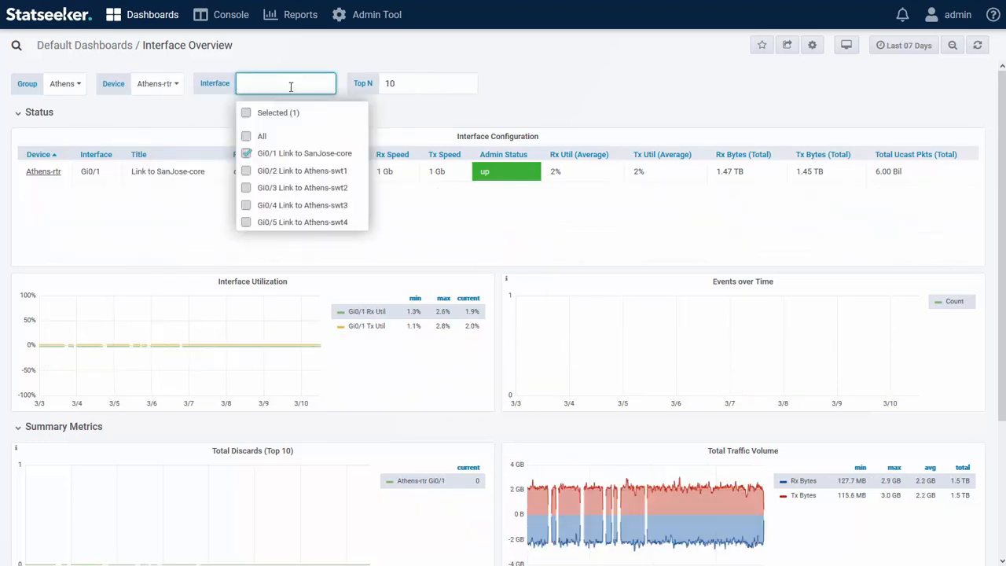
left_click(247, 171)
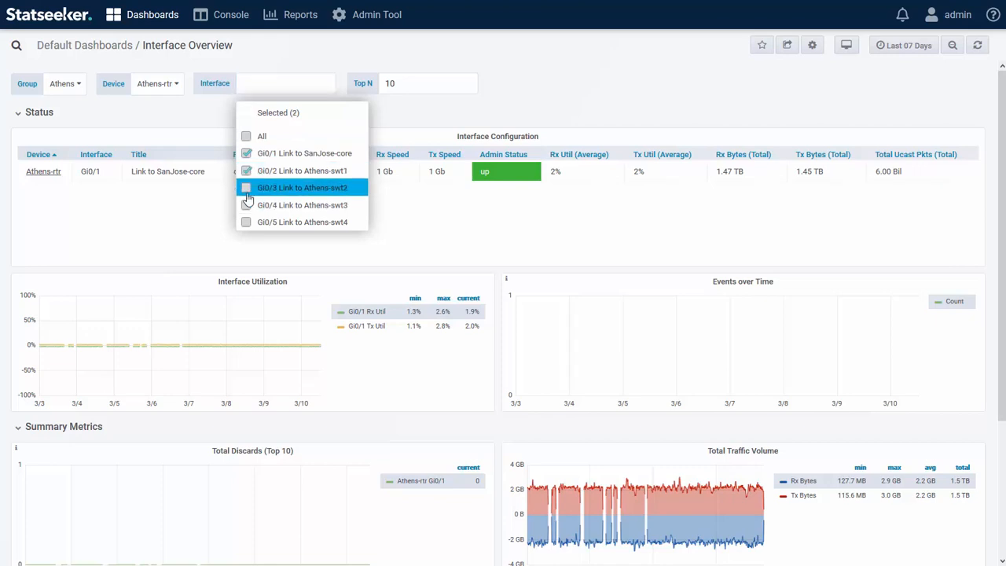
left_click(247, 190)
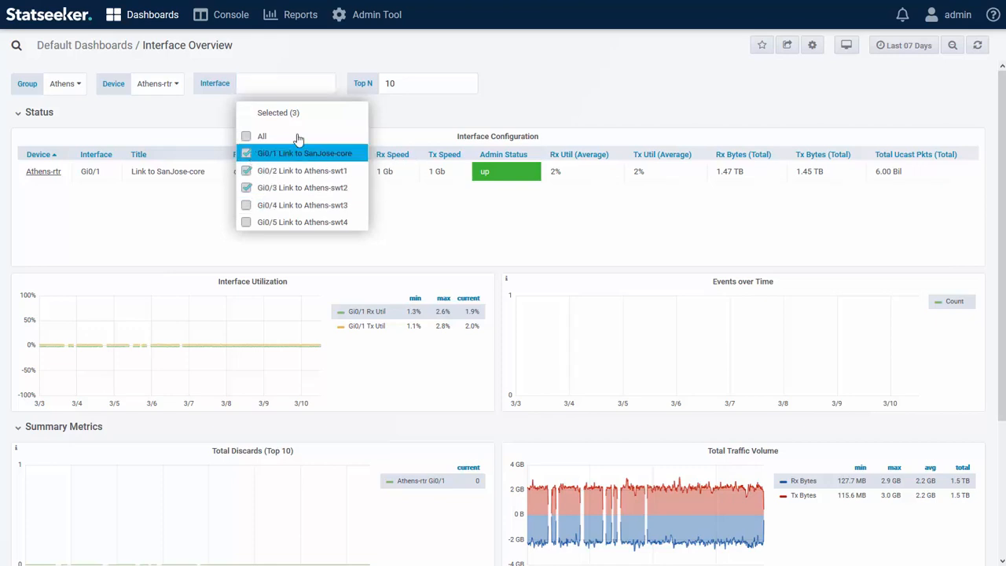
left_click(581, 96)
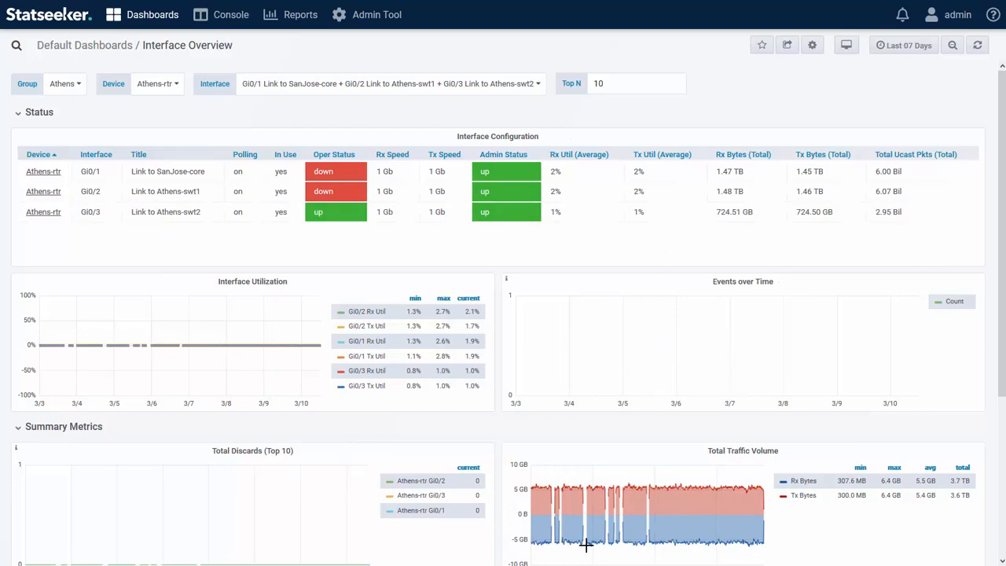
scroll(674, 451, "down", 3)
scroll(664, 440, "up", 3)
Step: Reset the dashboard's interface filter to All
left_click(291, 84)
left_click(256, 135)
left_click(350, 121)
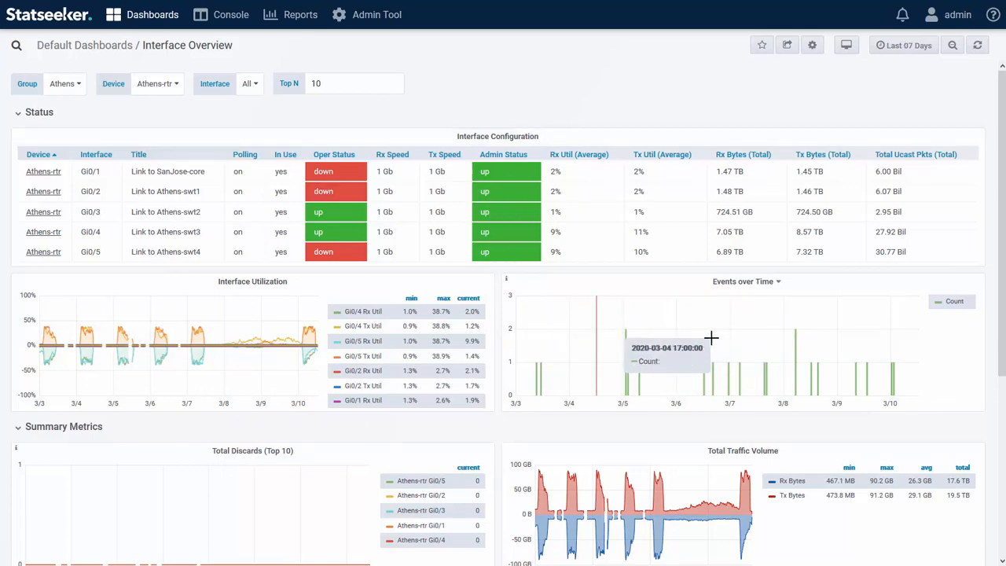
Step: Review the Summary Metrics section, expand the Gi0/2 Link to Athens-swt1 row and view its panels
scroll(643, 333, "down", 3)
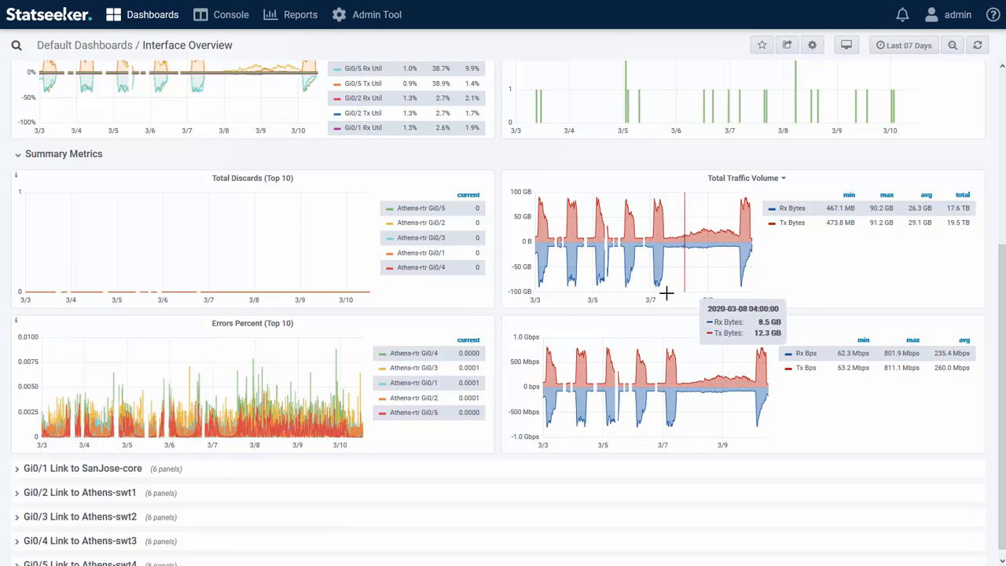
scroll(164, 180, "up", 3)
scroll(200, 440, "down", 4)
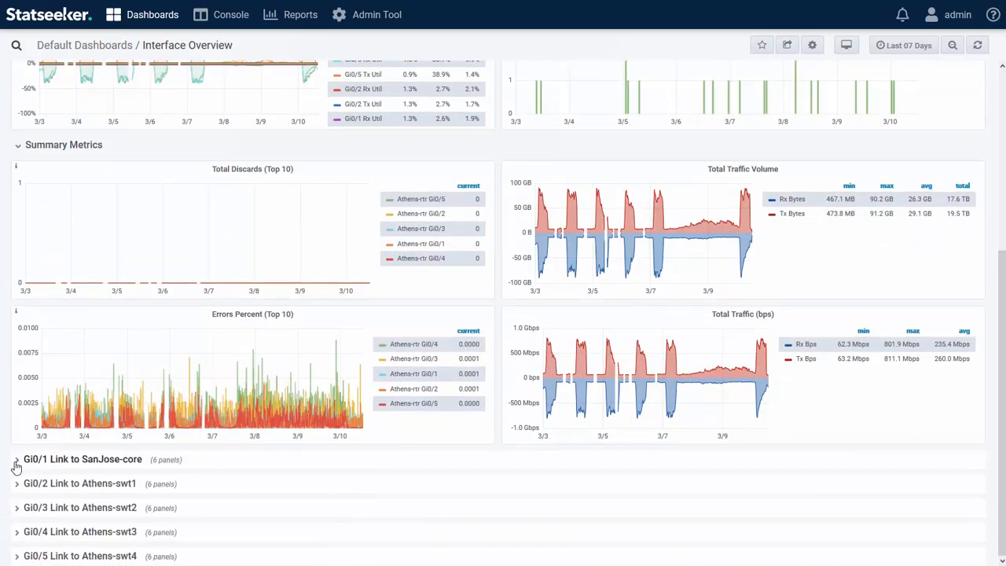
left_click(17, 484)
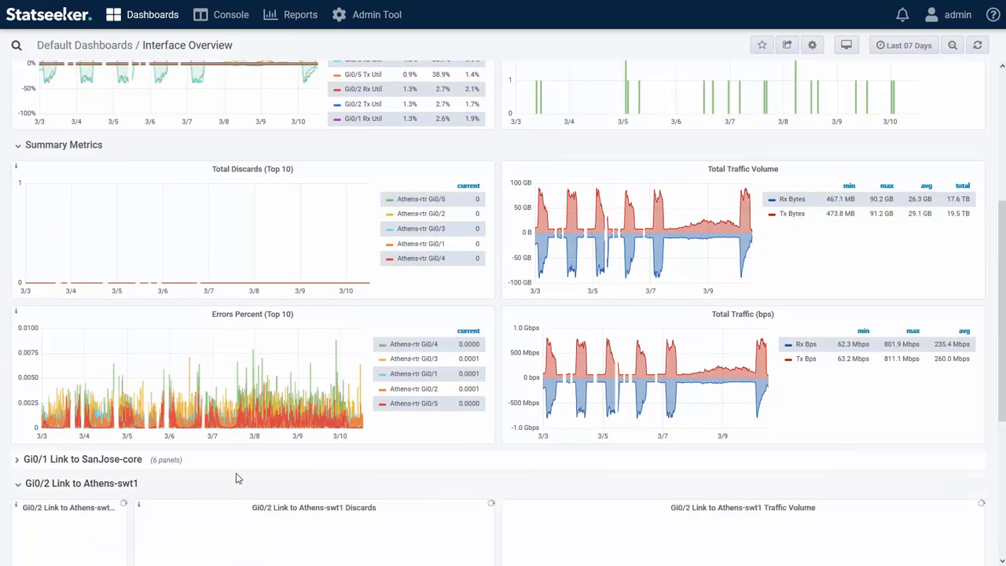
scroll(238, 479, "down", 3)
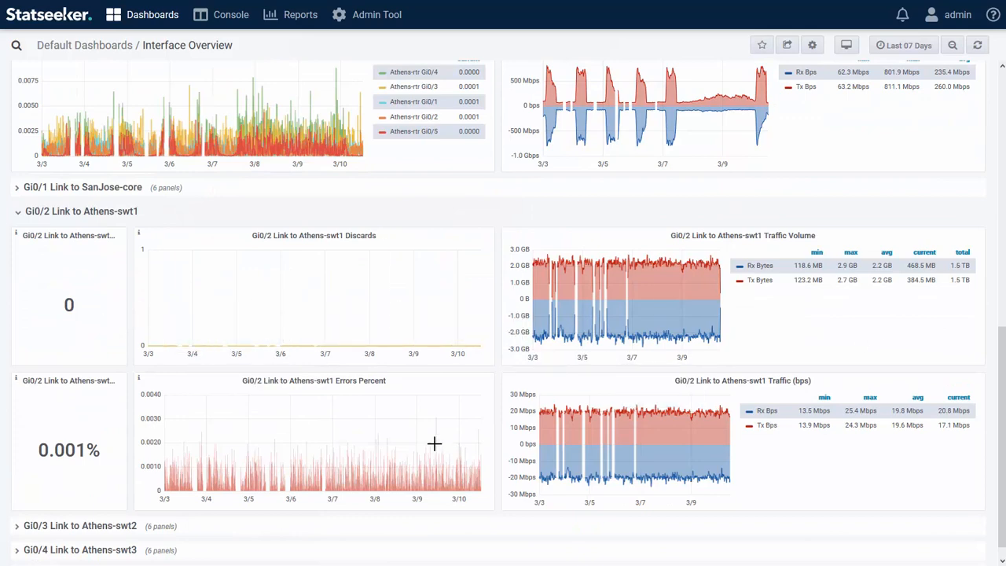
Step: Collapse the Gi0/2 Link to Athens-swt1 row and review the options in the dashboard's interface filter
left_click(20, 215)
scroll(359, 166, "up", 5)
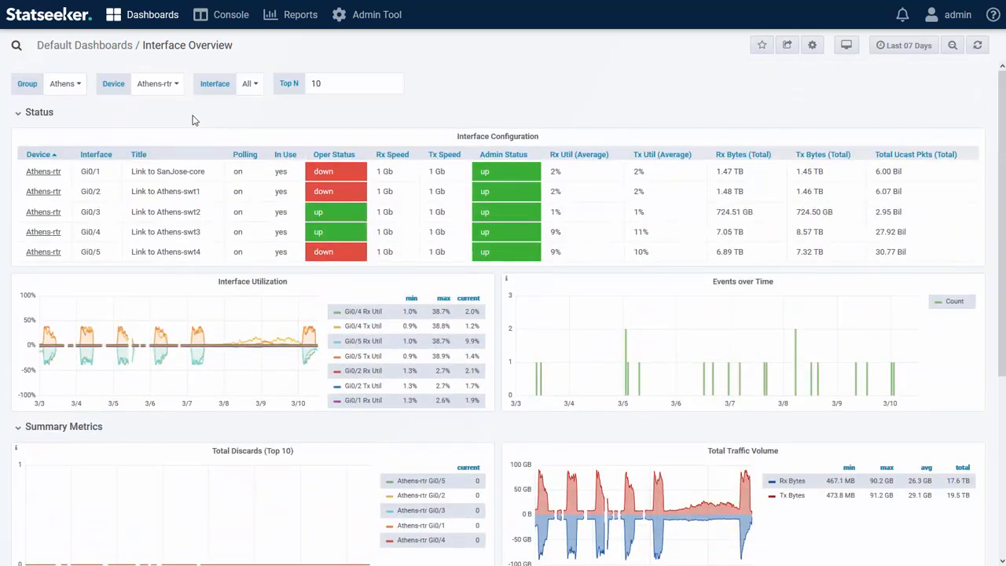
left_click(247, 85)
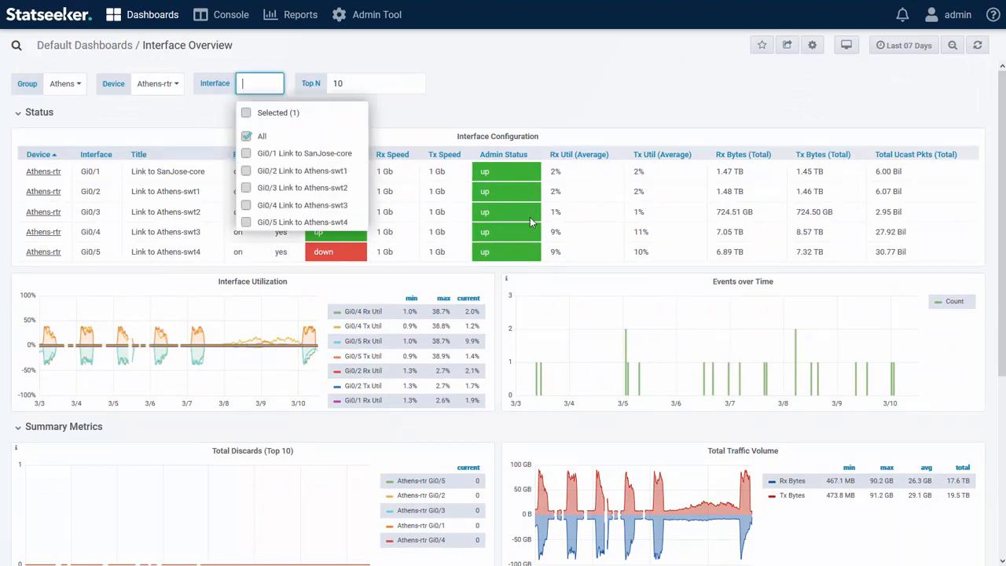
left_click(586, 111)
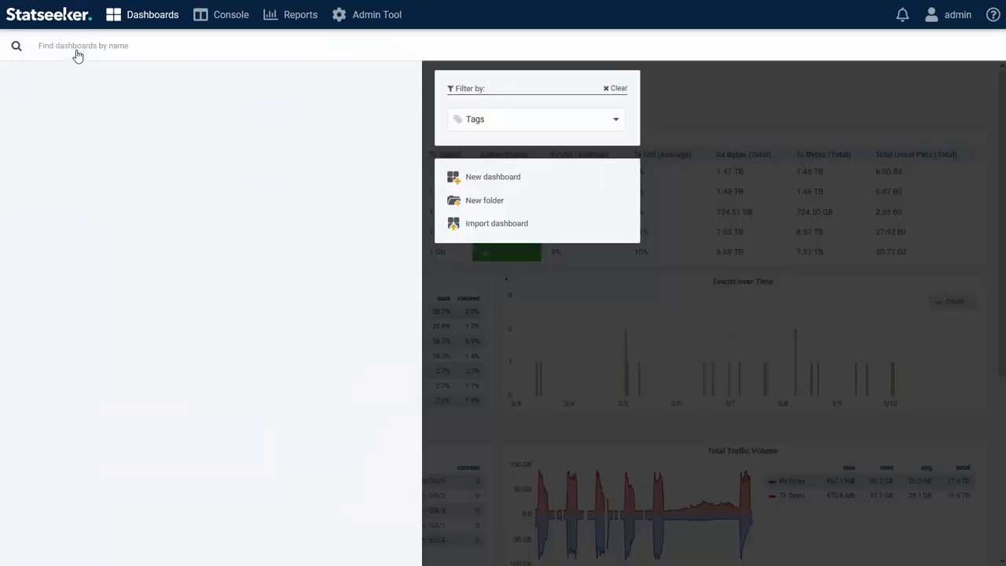
Step: Open the Network Summary dashboard from the Default Dashboards folder
left_click(79, 48)
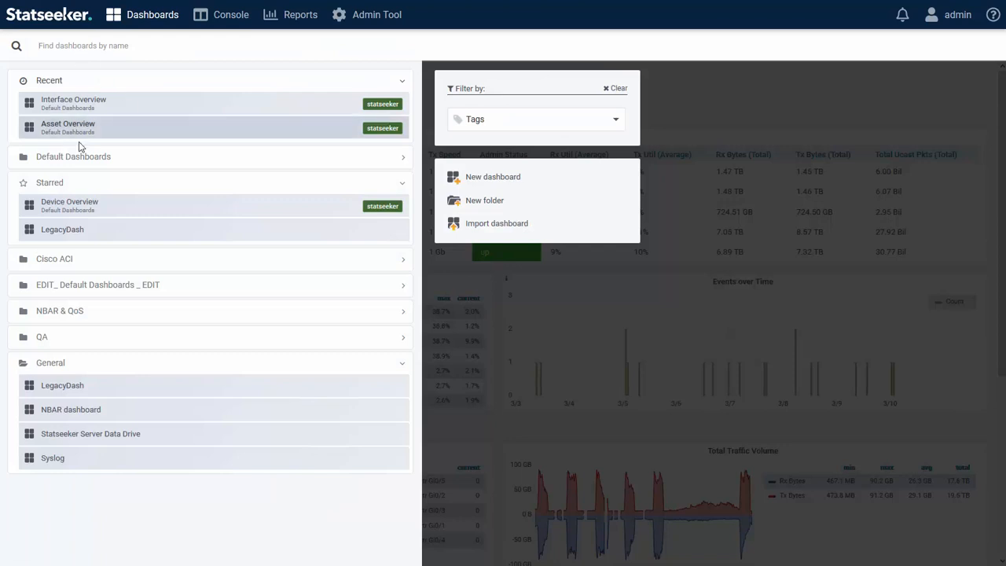
left_click_drag(53, 156, 60, 157)
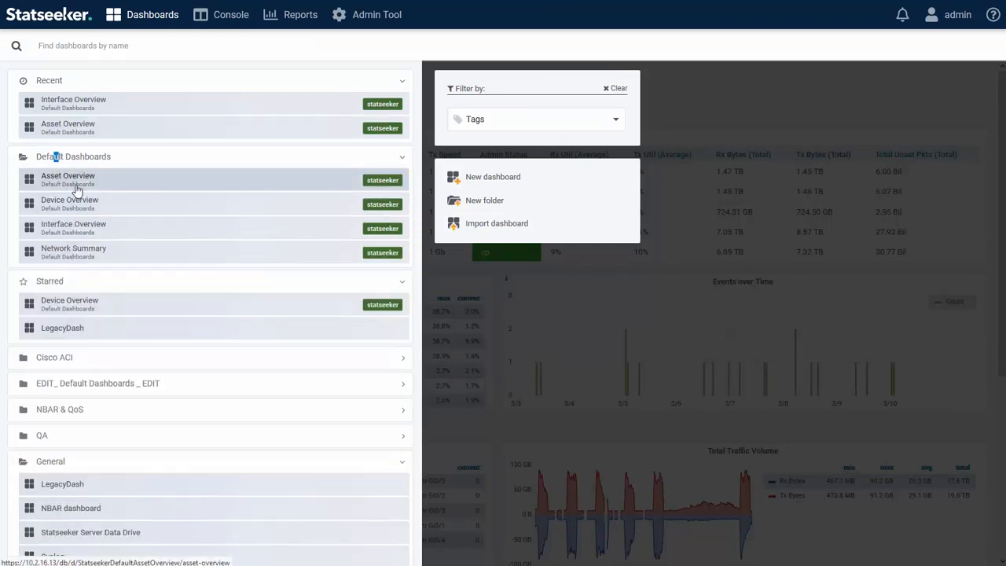
left_click(52, 253)
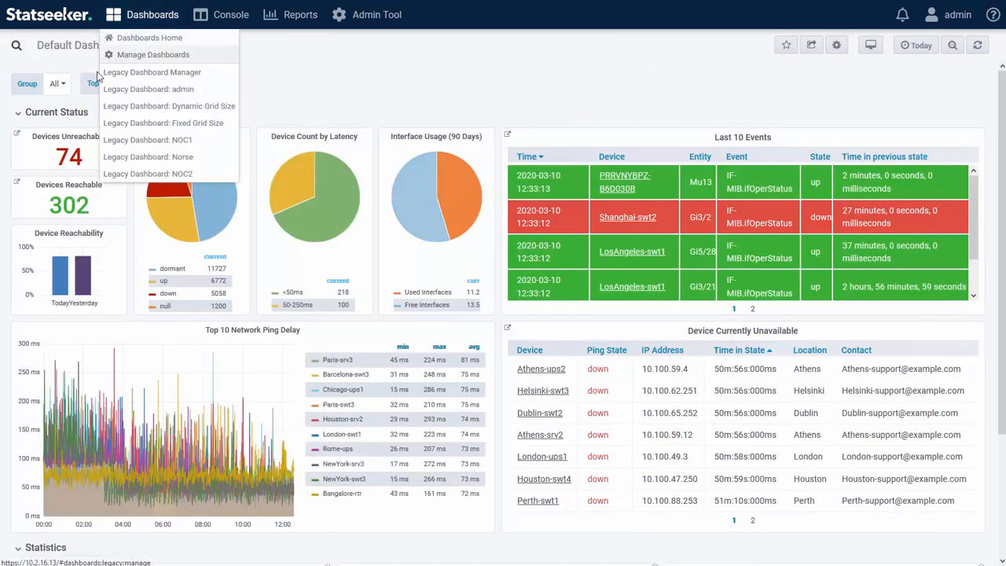
Step: Review the Network Summary dashboard's Current Status and Statistics panels, including the unavailable devices and Top 10 tables
mouse_move(126, 19)
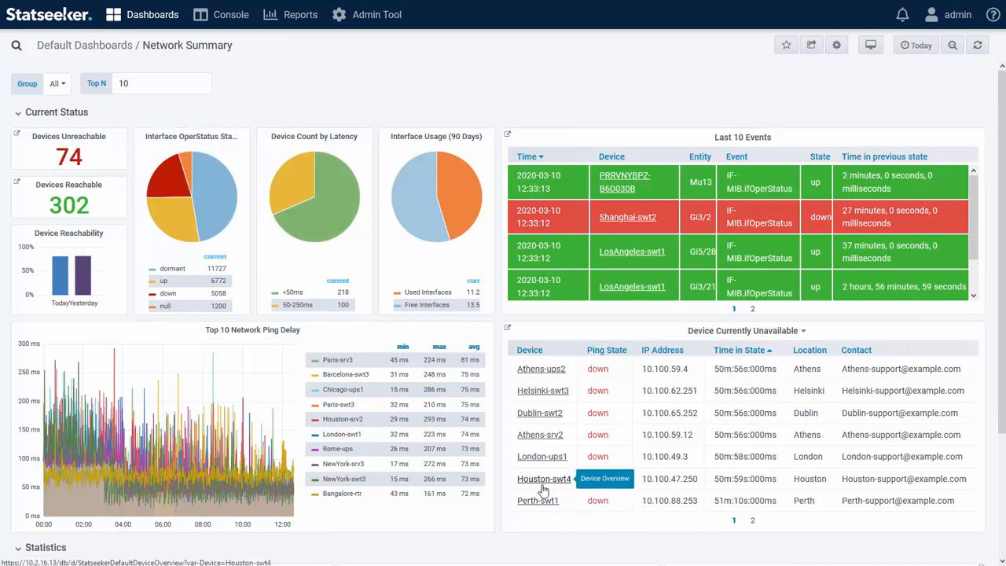
scroll(547, 484, "down", 3)
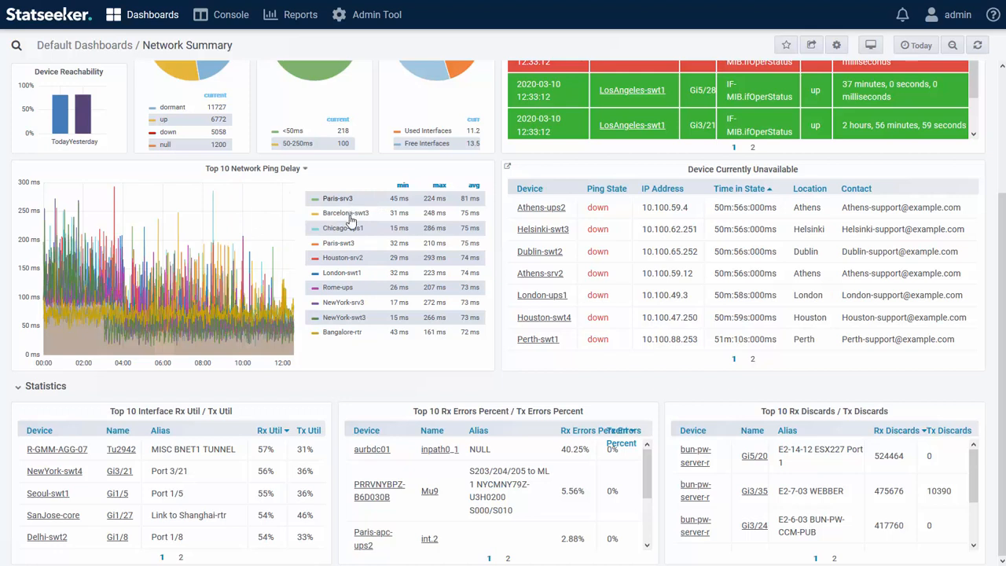
scroll(482, 470, "down", 2)
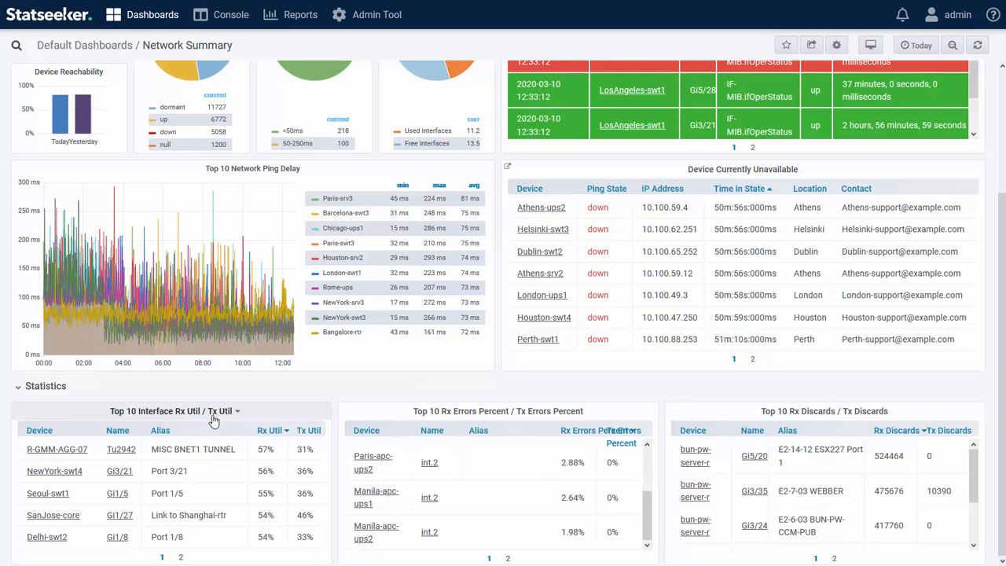
scroll(723, 407, "up", 1)
scroll(714, 405, "up", 2)
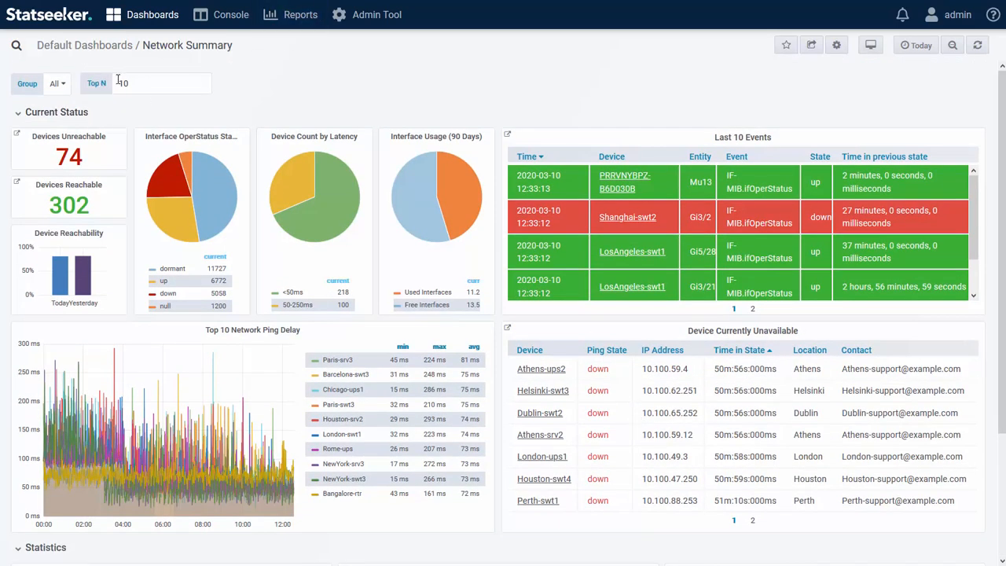
Step: Set Top N to 5 on the Network Summary dashboard and review the updated panels
double_click(145, 82)
left_click(296, 87)
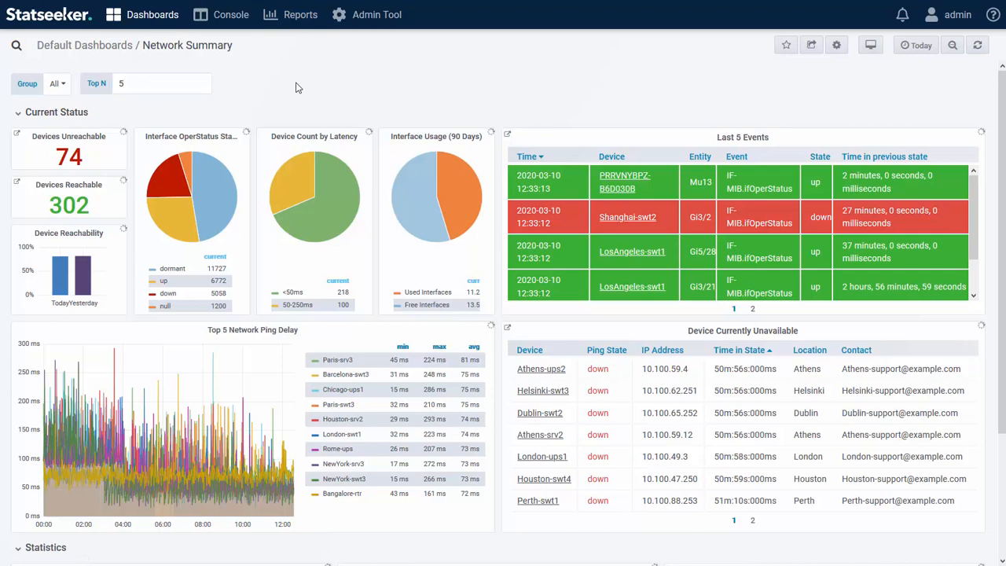
scroll(496, 274, "down", 2)
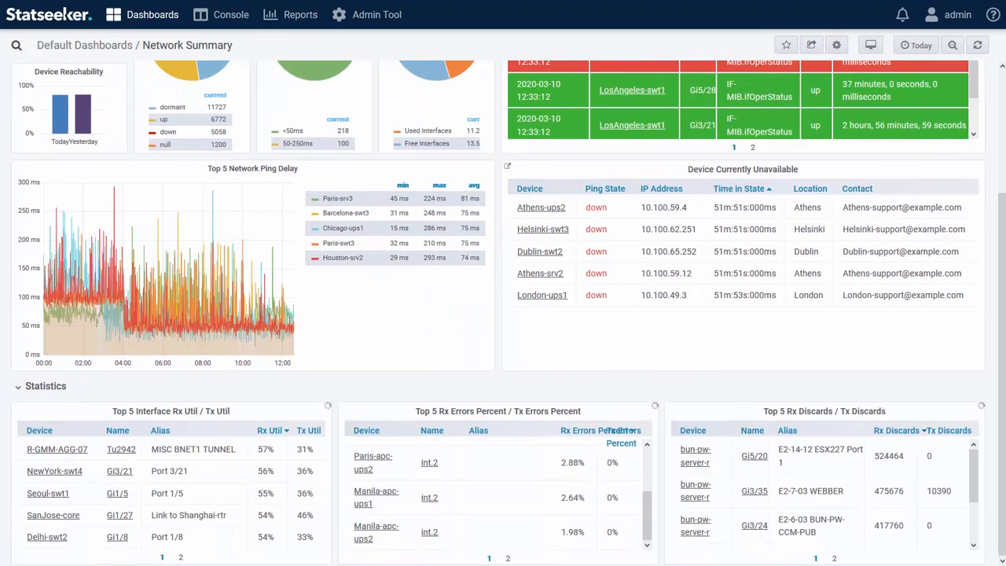
scroll(500, 415, "up", 2)
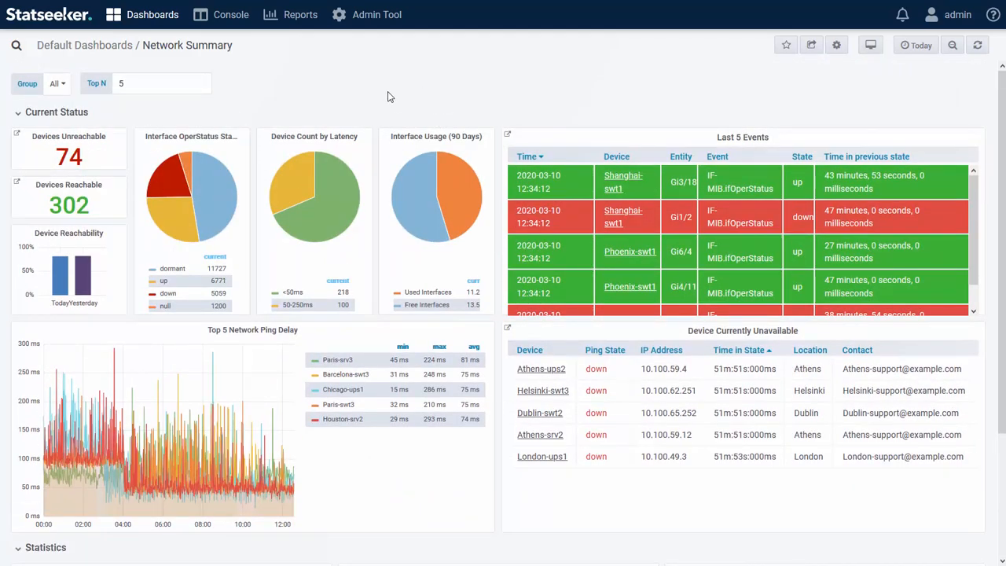
Step: Check the actions available for the Device Count by Latency panel
left_click(311, 138)
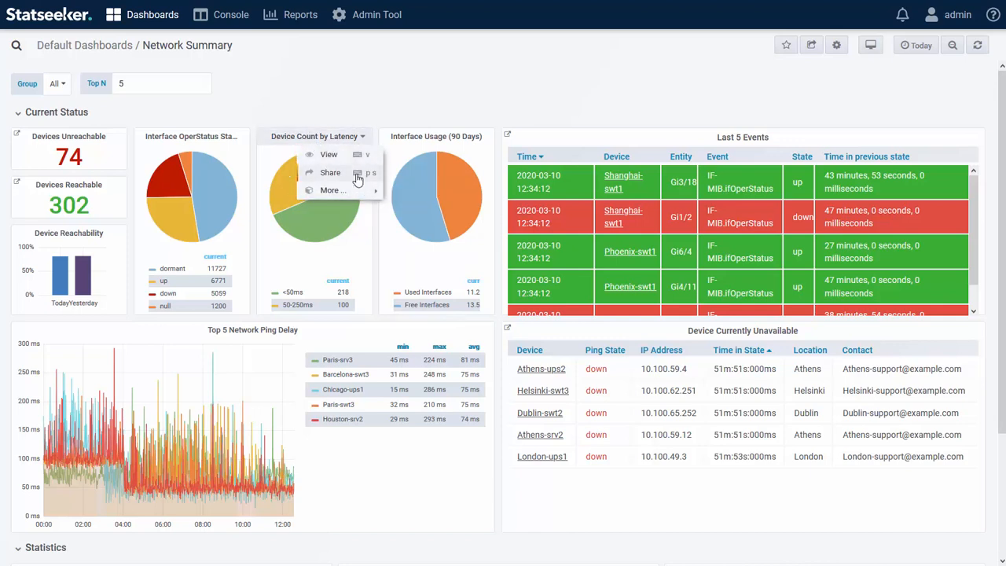
left_click(363, 105)
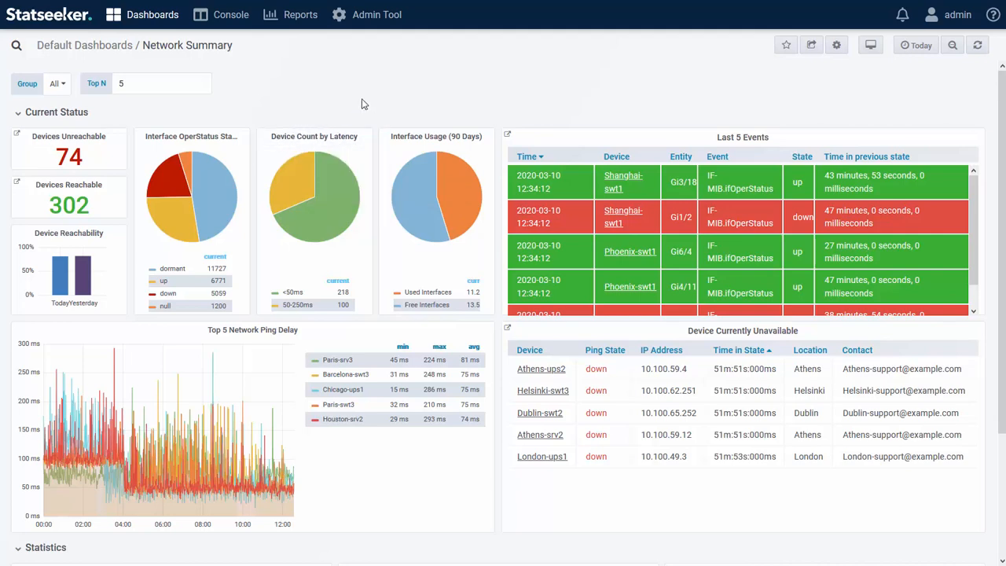
Step: Open the Device Overview dashboard from the Default Dashboards folder
left_click(97, 45)
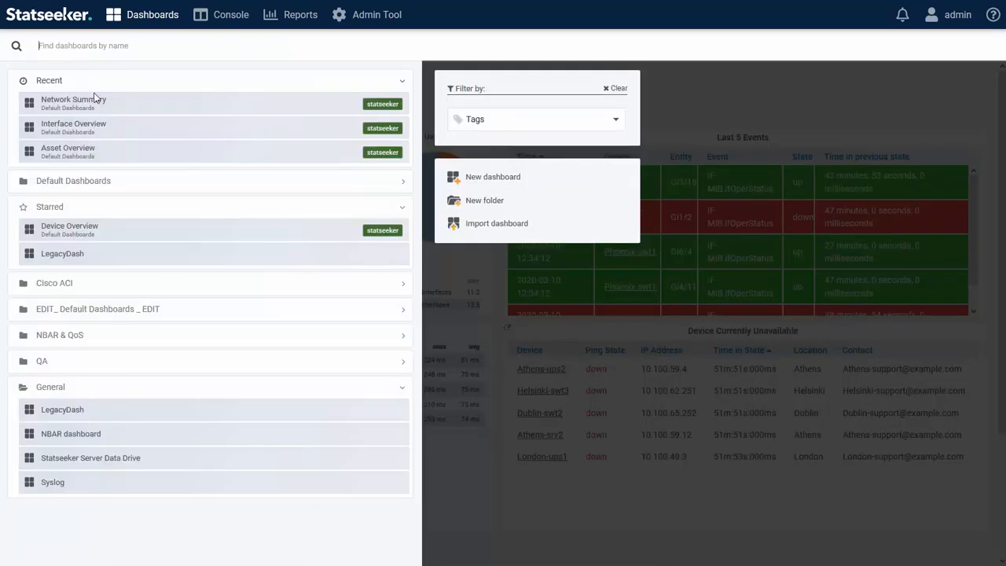
left_click(63, 182)
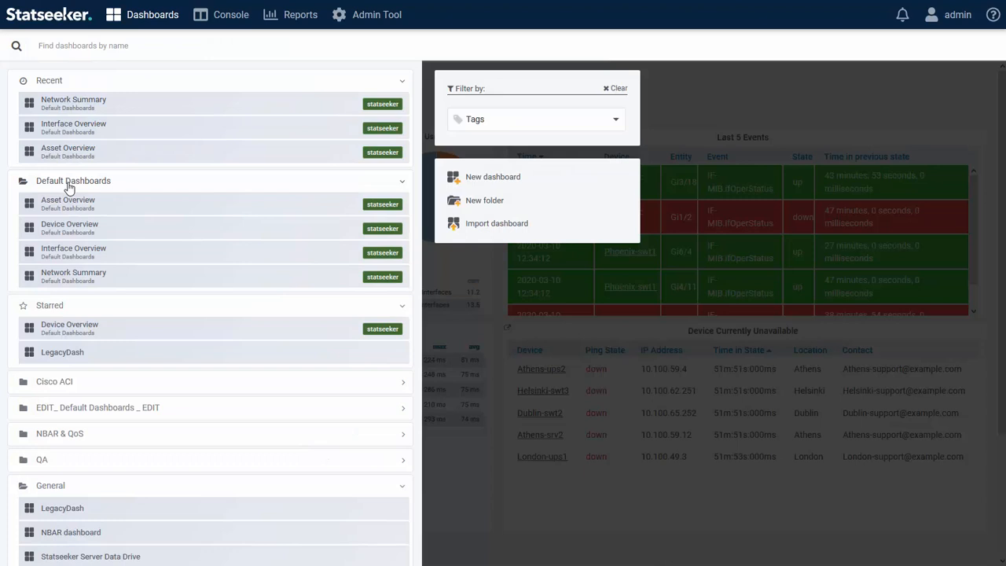
left_click(76, 229)
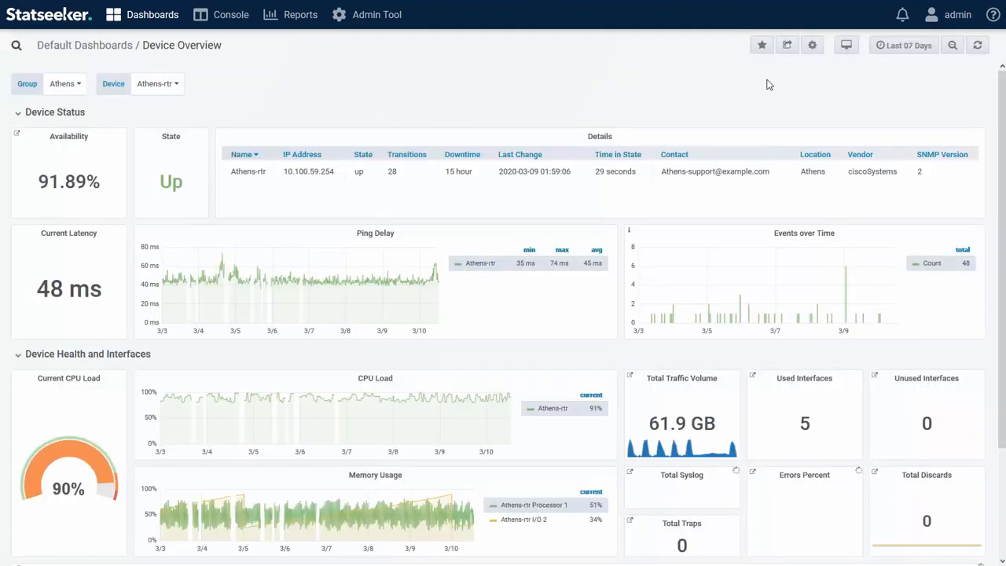
Step: Save a copy of the Device Overview dashboard as MY Device Overview Copy in the EDIT_ Default Dashboards _ EDIT folder
left_click(813, 47)
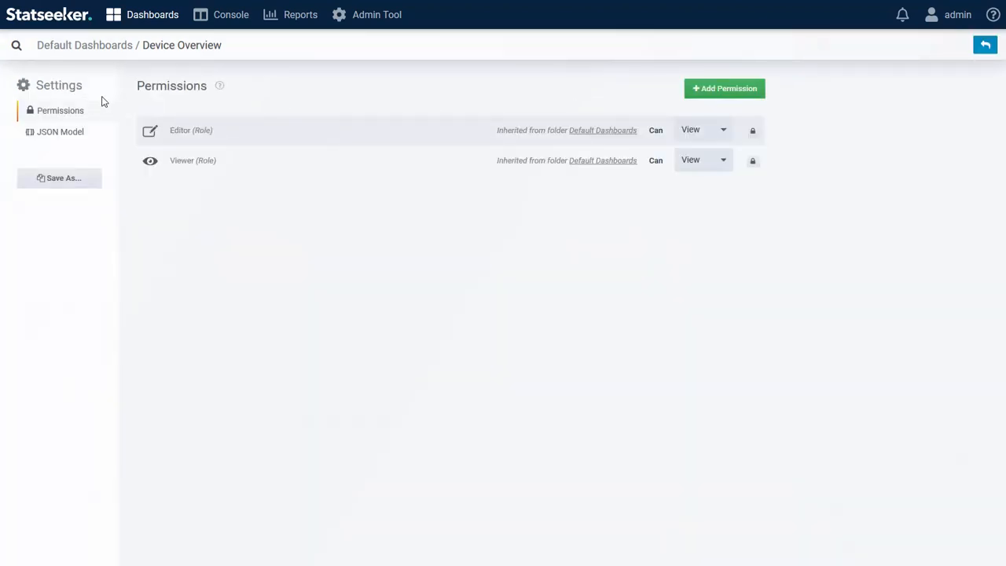
left_click(65, 182)
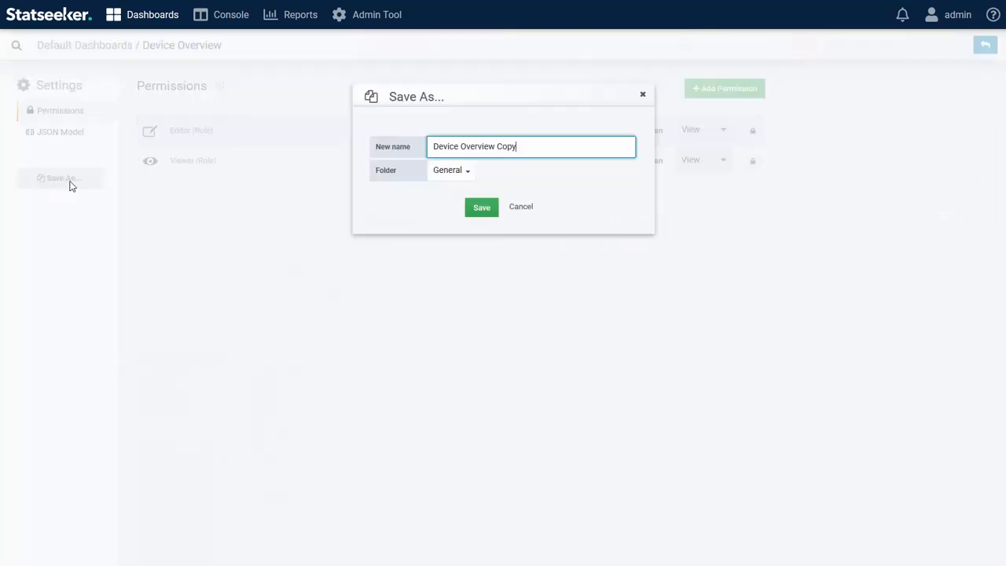
left_click(446, 173)
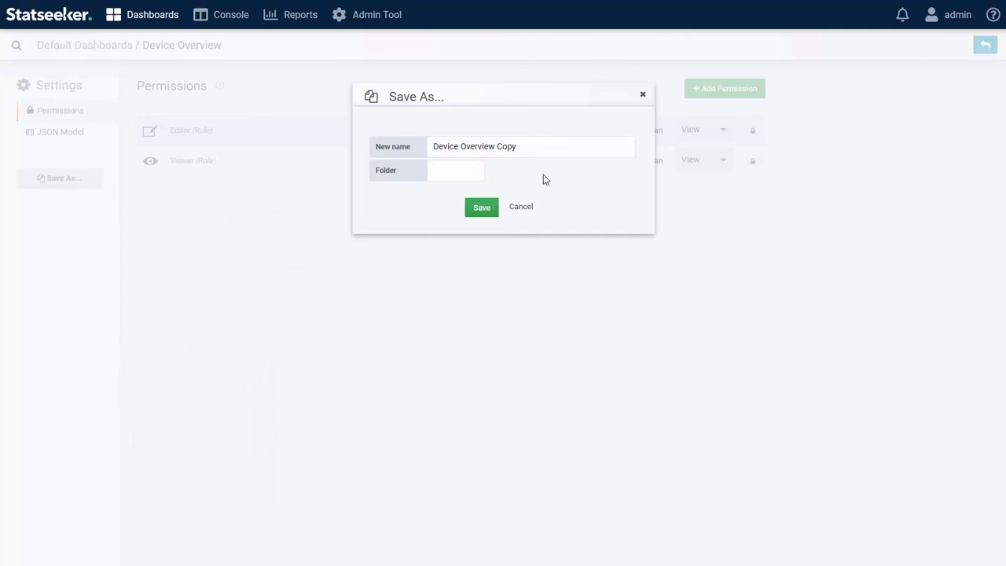
left_click(469, 180)
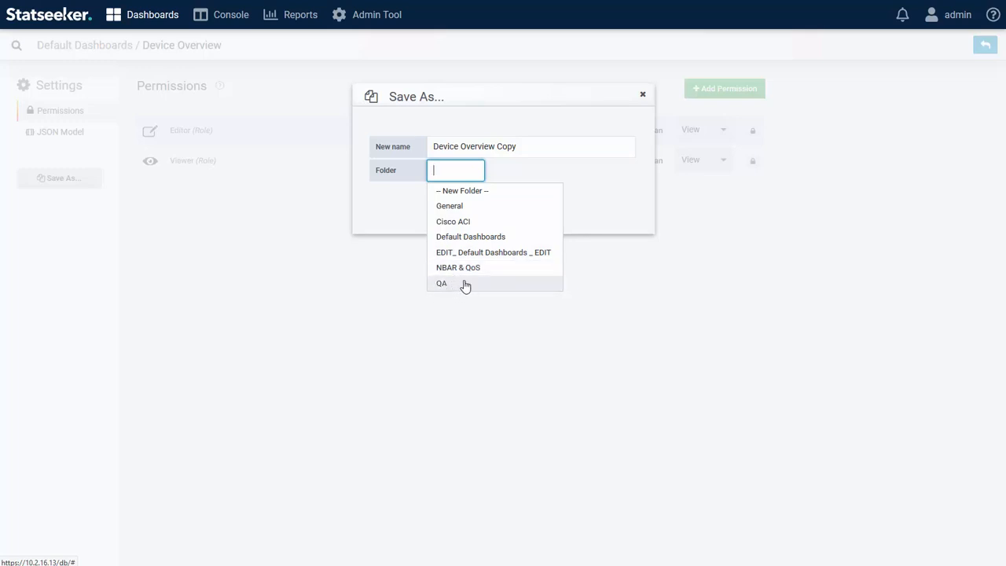
left_click(467, 254)
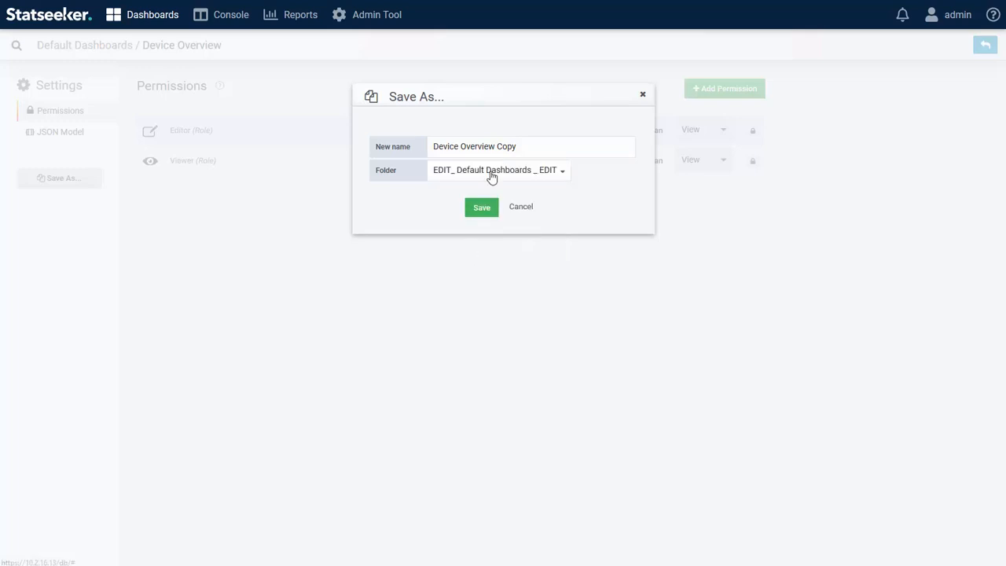
left_click(435, 146)
type("MY")
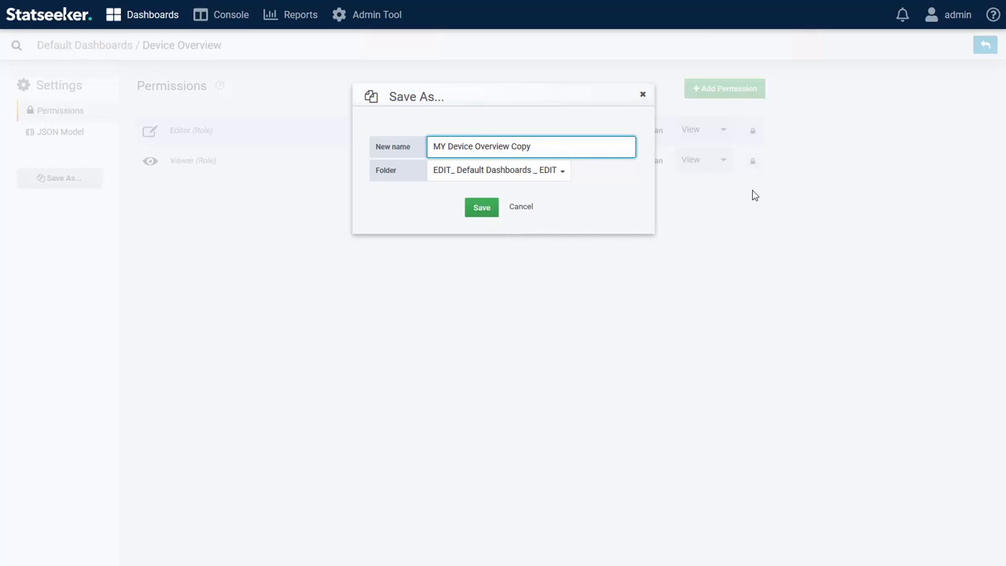
left_click(482, 210)
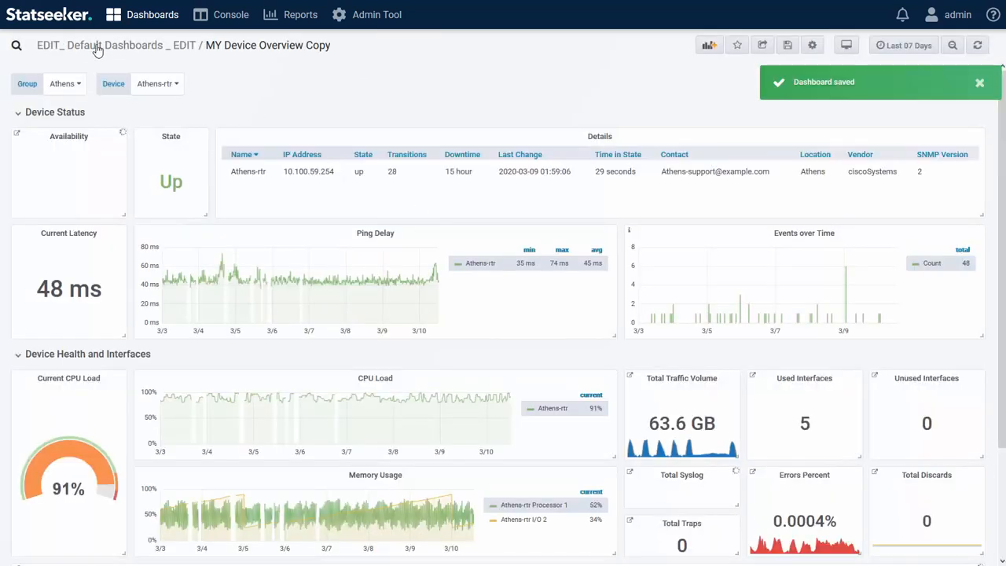
Step: Check the Details panel's available actions and try moving and resizing the State panel in the copied dashboard
left_click(602, 137)
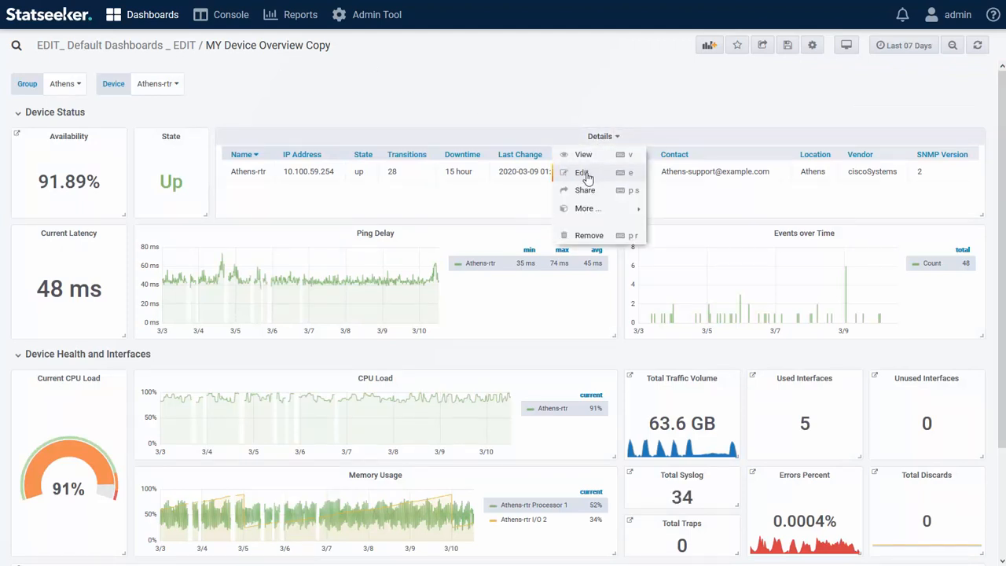
left_click(420, 113)
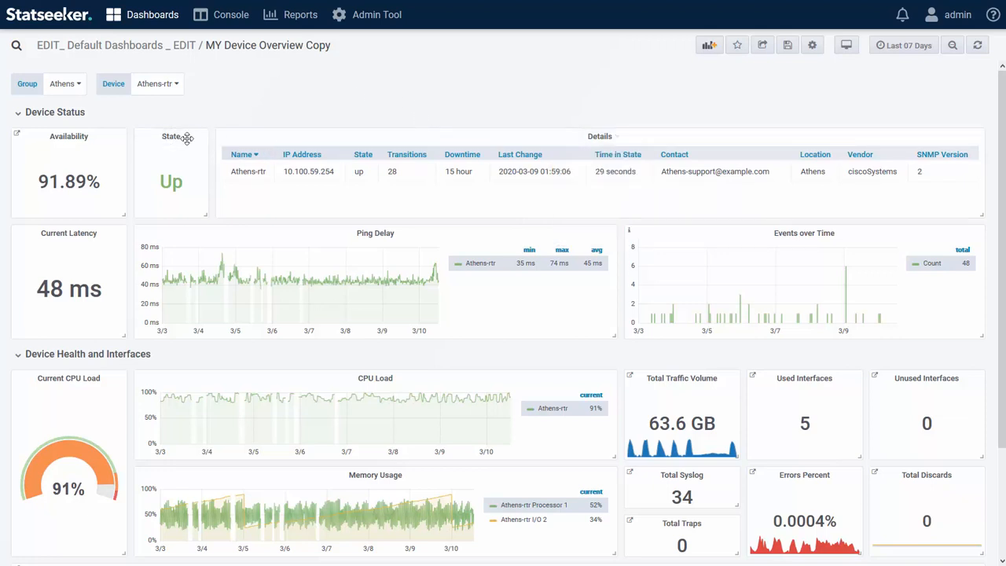
mouse_move(175, 136)
left_mouse_down()
mouse_move(384, 192)
mouse_move(815, 178)
mouse_move(802, 209)
mouse_move(824, 228)
mouse_move(202, 157)
mouse_move(138, 134)
mouse_move(173, 132)
left_mouse_up()
mouse_move(205, 215)
left_mouse_down()
mouse_move(371, 355)
mouse_move(427, 420)
mouse_move(261, 229)
mouse_move(216, 217)
left_mouse_up()
Step: Go to the Dashboards home page
left_click(146, 17)
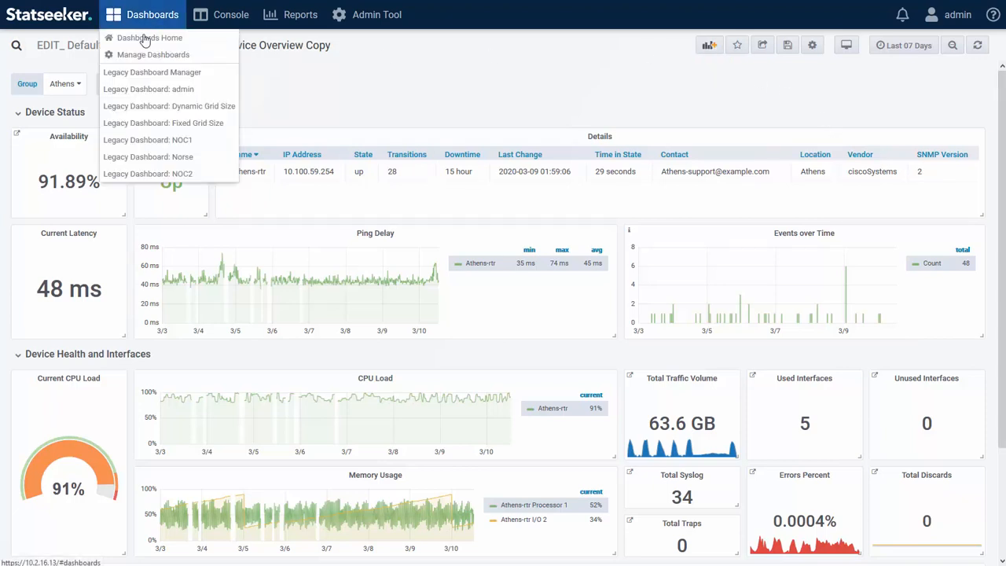
left_click(149, 20)
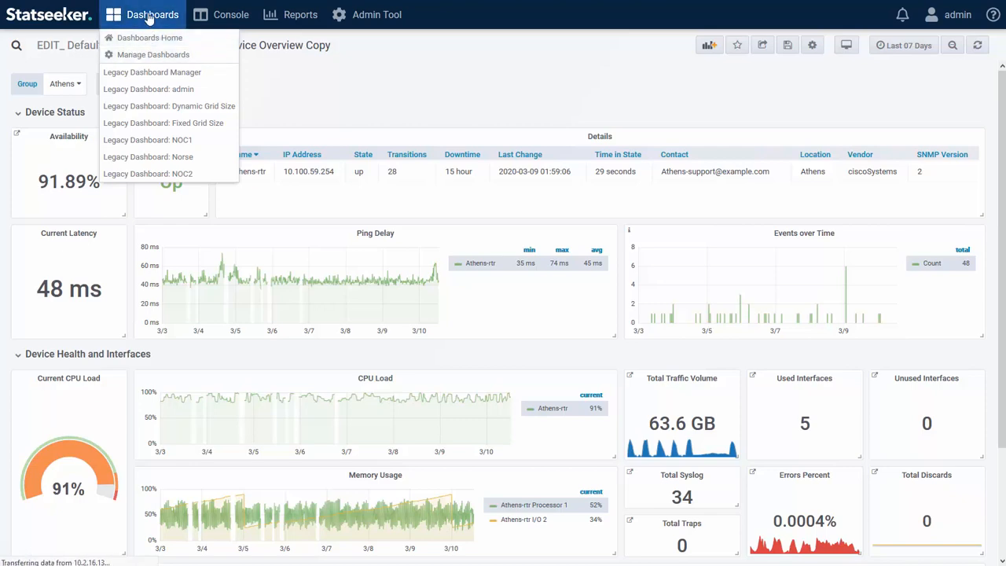
left_click(151, 57)
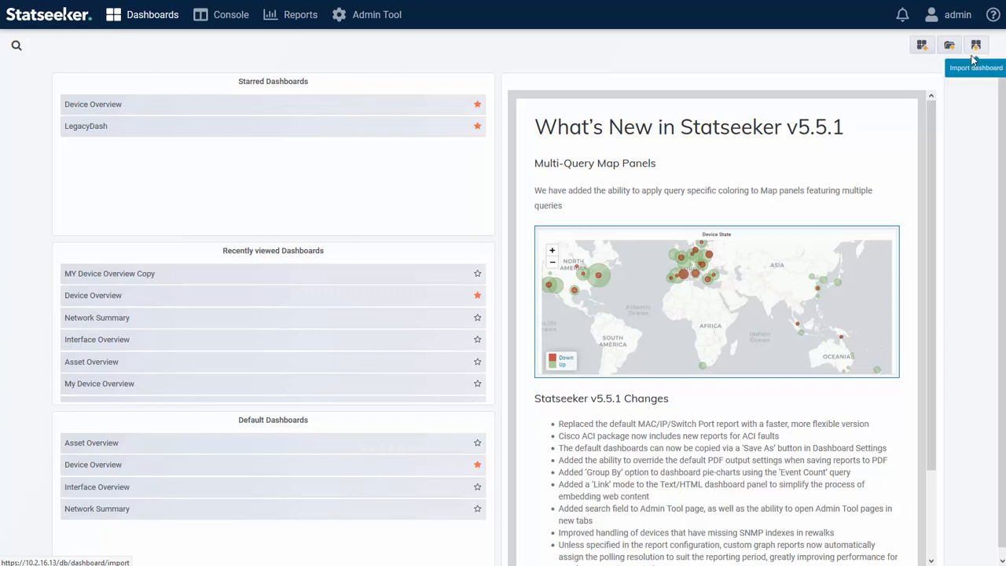
Step: Open the dashboard management page and expand the EDIT_ Default Dashboards _ EDIT folder
mouse_move(157, 18)
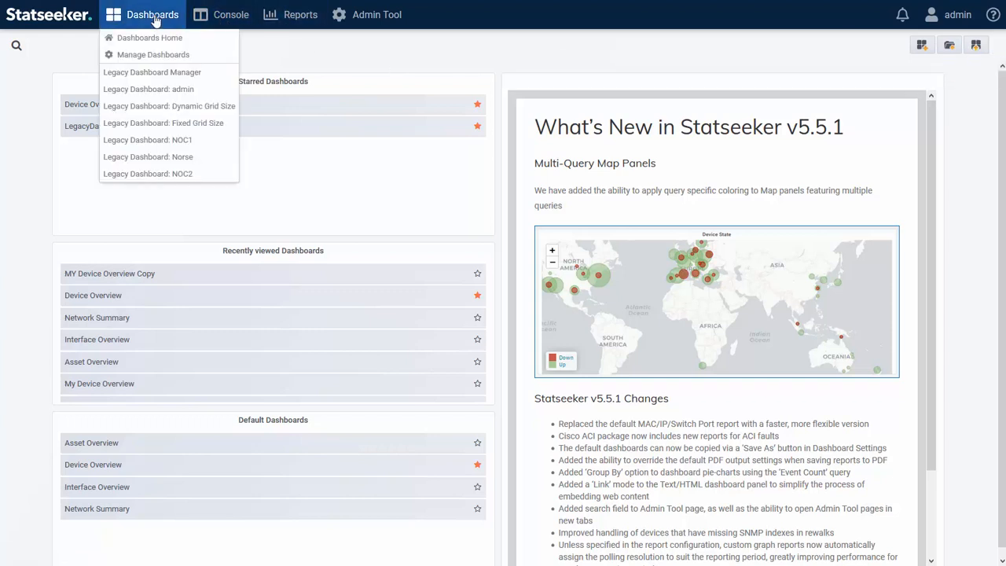
left_click(135, 56)
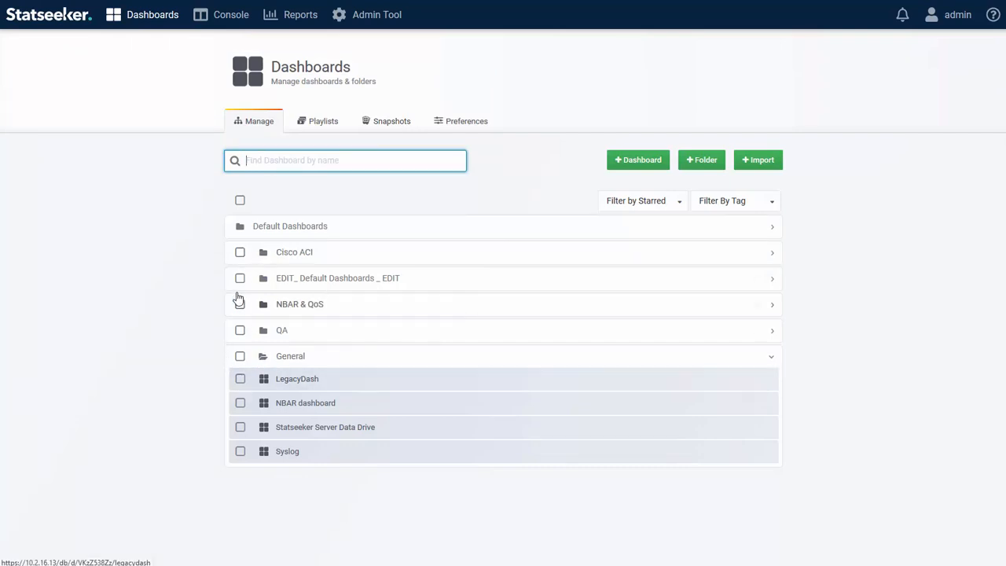
left_click(261, 283)
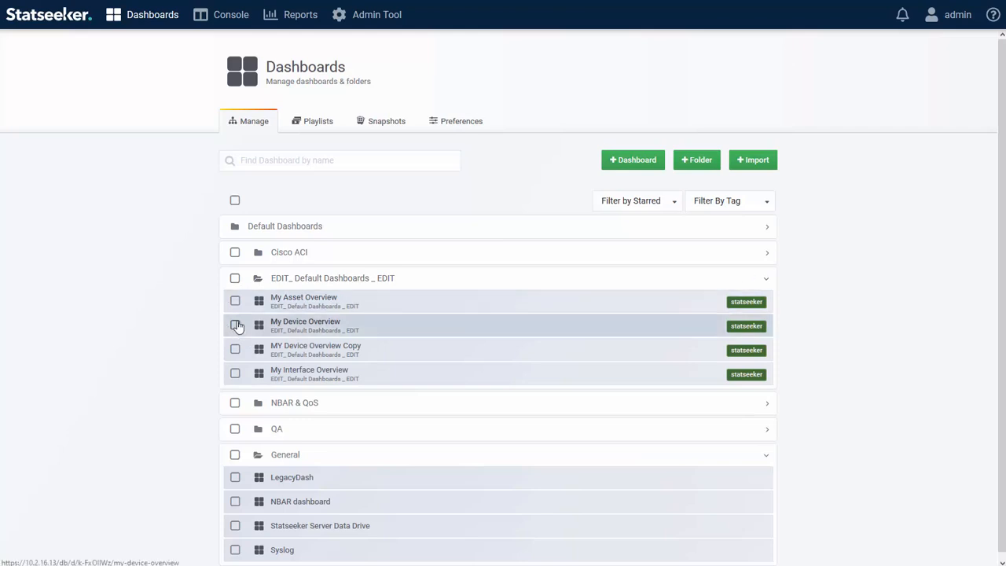
Step: Select My Device Overview to check the actions available for selected dashboards, and clear the selection
left_click(236, 324)
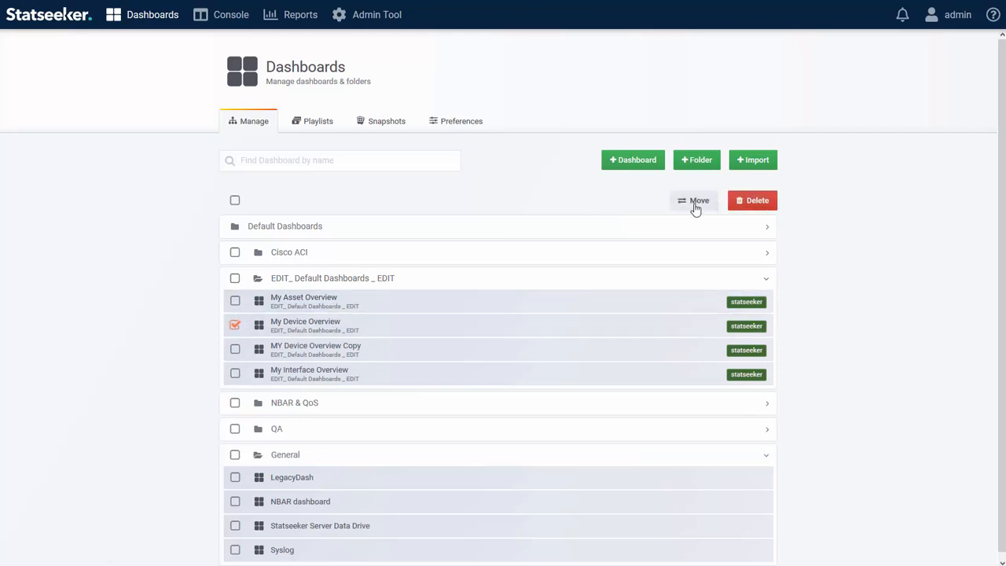
left_click(236, 325)
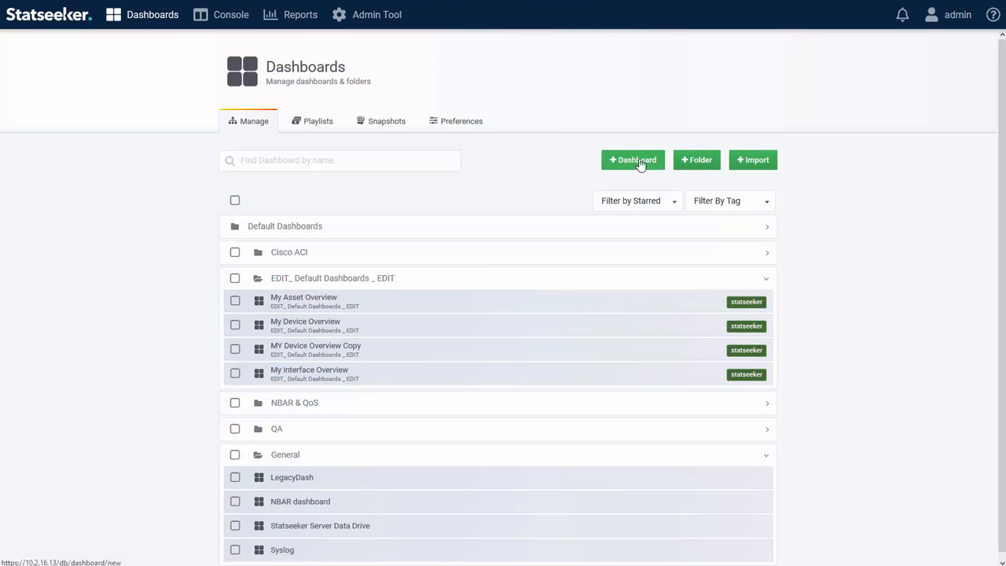
Step: Start a new blank dashboard from the dashboard management page
mouse_move(146, 16)
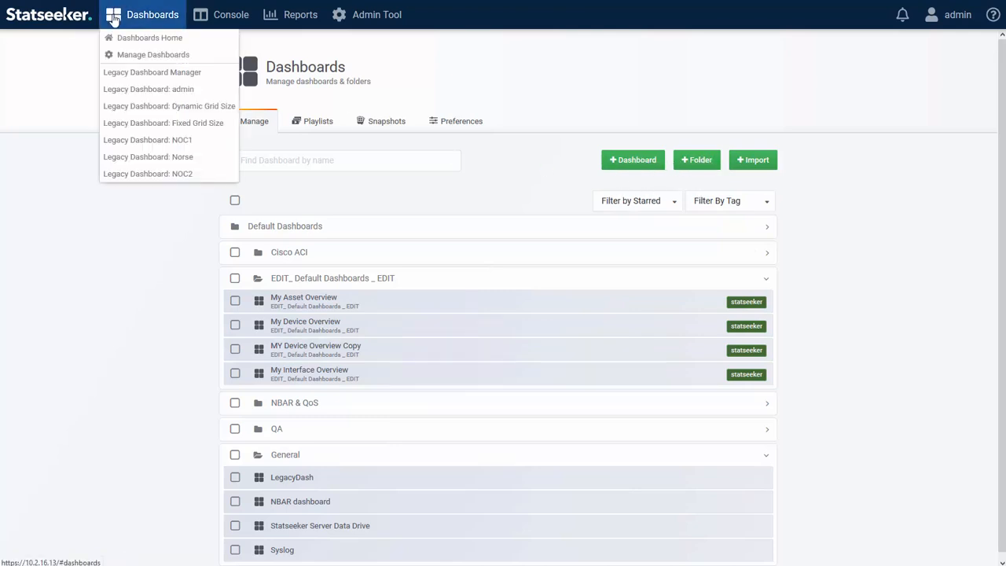
left_click(633, 162)
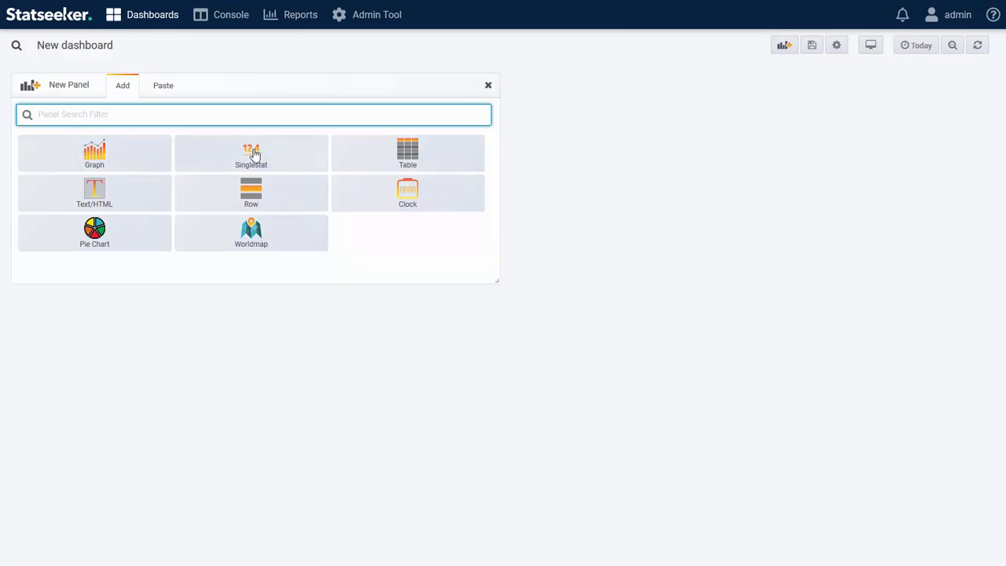
Step: Return to the dashboard management page and open My Device Overview from the EDIT_ Default Dashboards _ EDIT folder
left_click(155, 16)
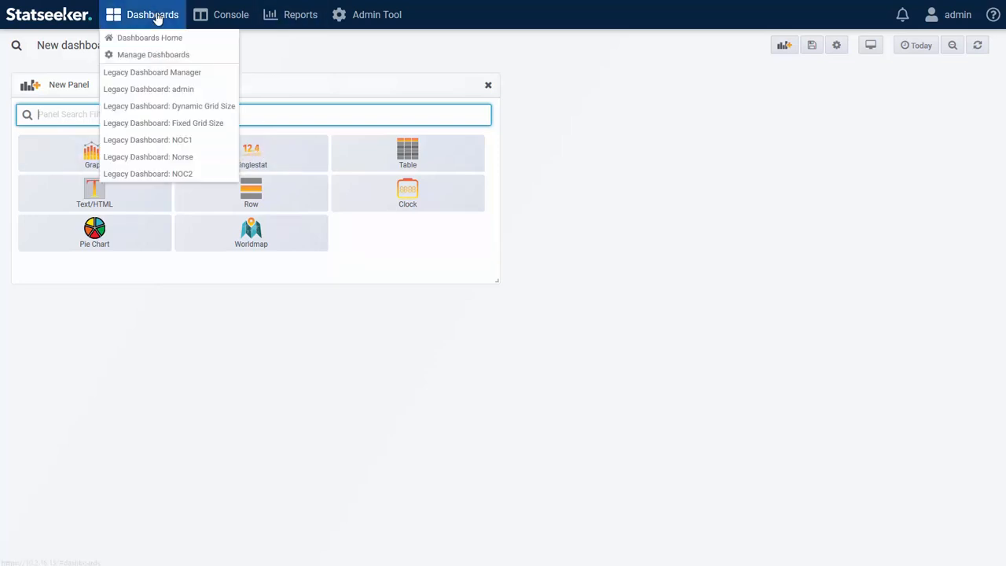
left_click(142, 60)
left_click(245, 18)
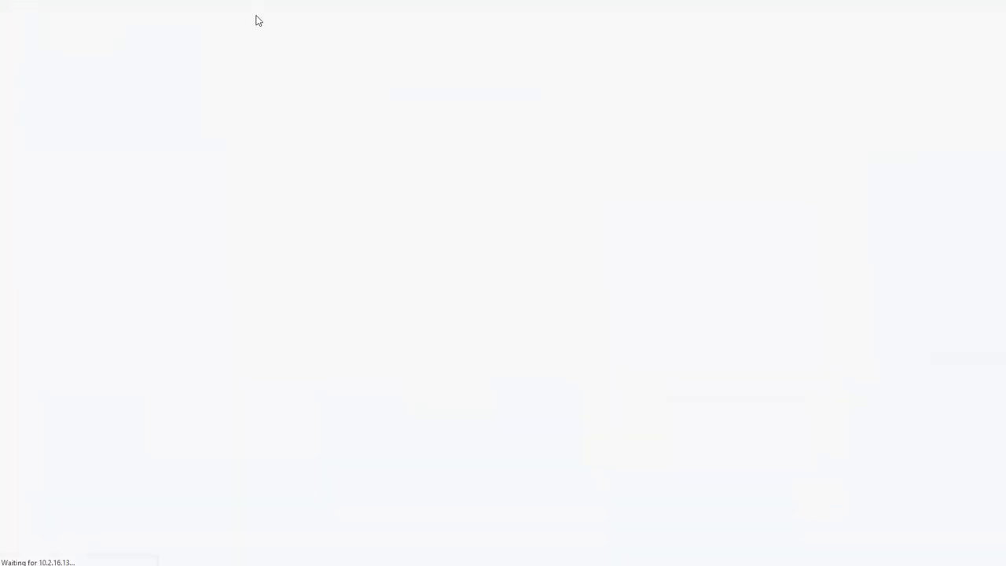
left_click(150, 15)
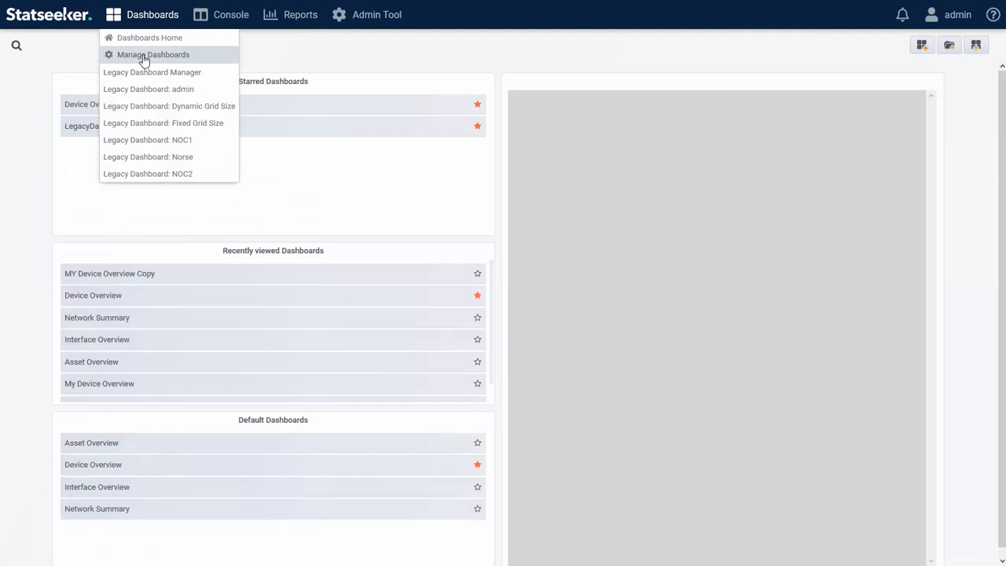
left_click(144, 61)
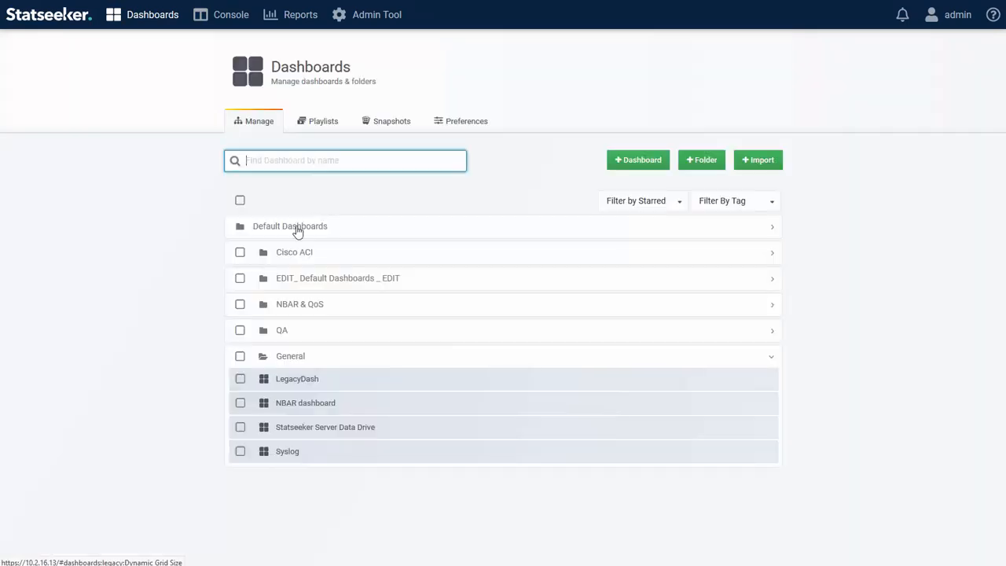
left_click(311, 285)
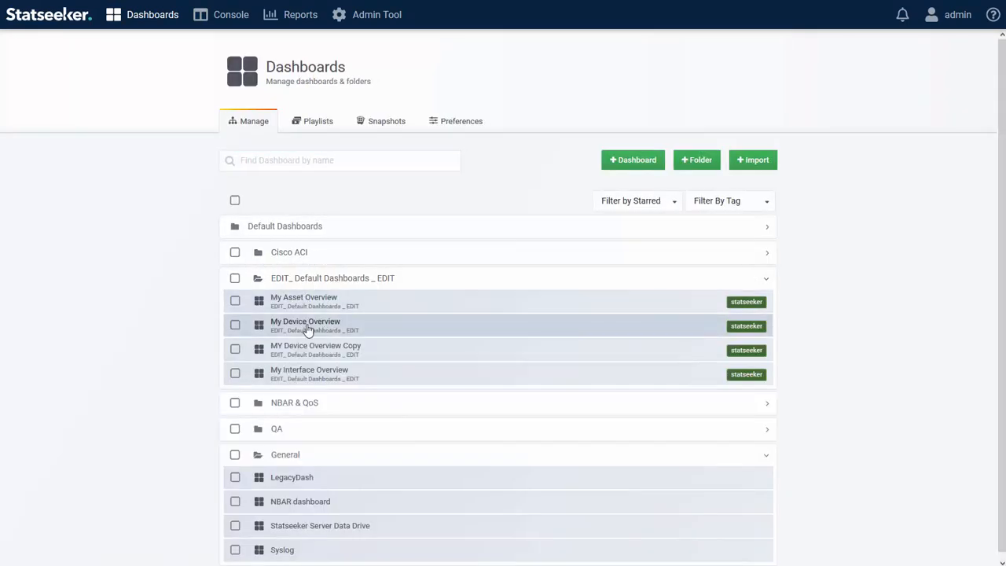
left_click(311, 329)
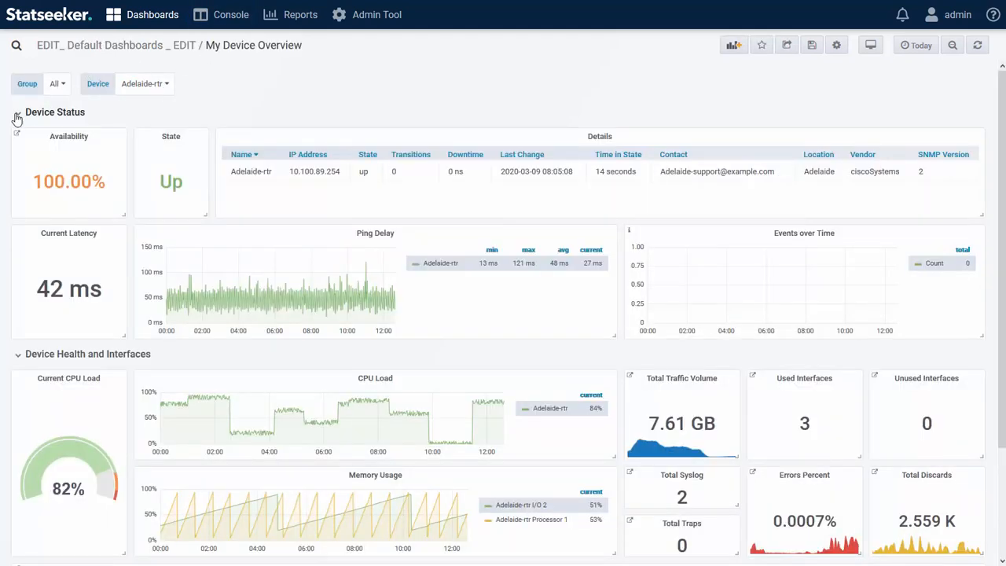
Step: Try collapsing and re-expanding the Device Status and Device Health and Interfaces rows of My Device Overview
left_click(17, 116)
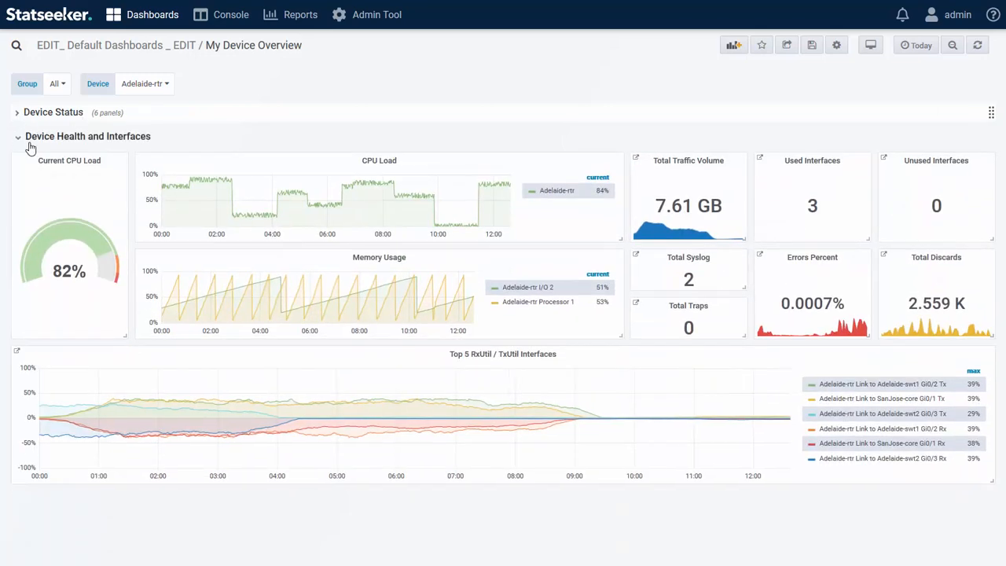
left_click(19, 138)
left_click(18, 139)
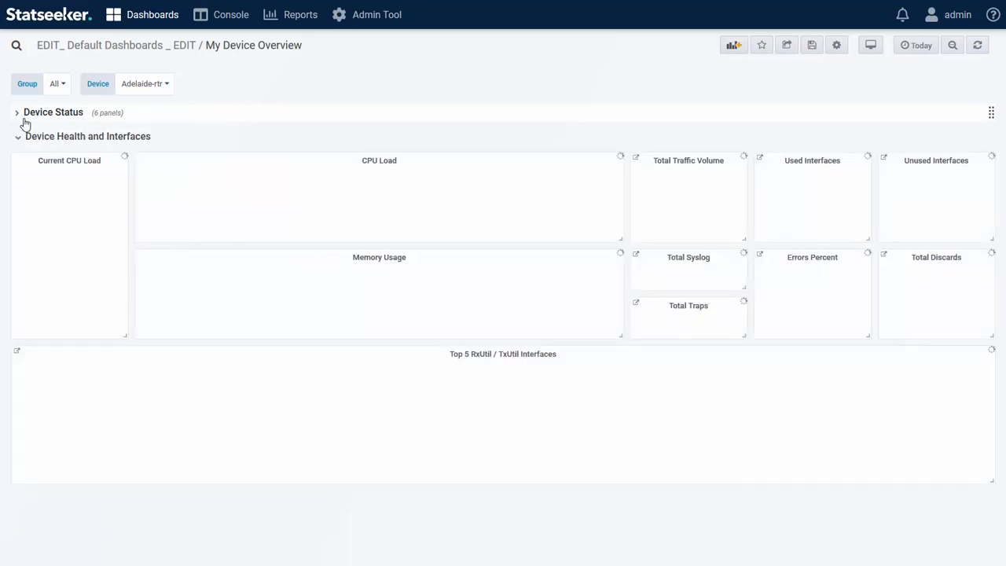
left_click(17, 112)
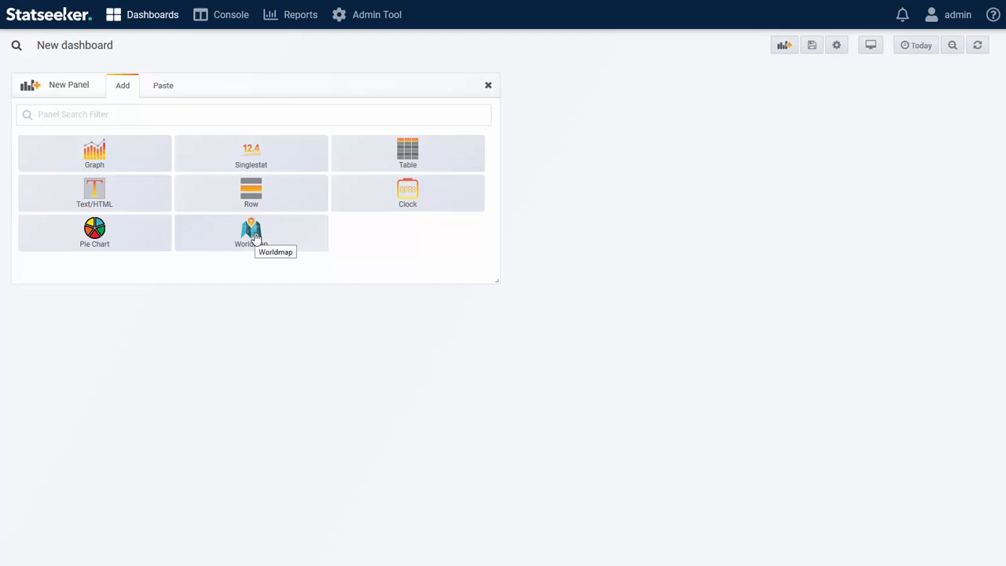
Step: Add a Graph panel to the new dashboard and open it for editing
left_click(98, 159)
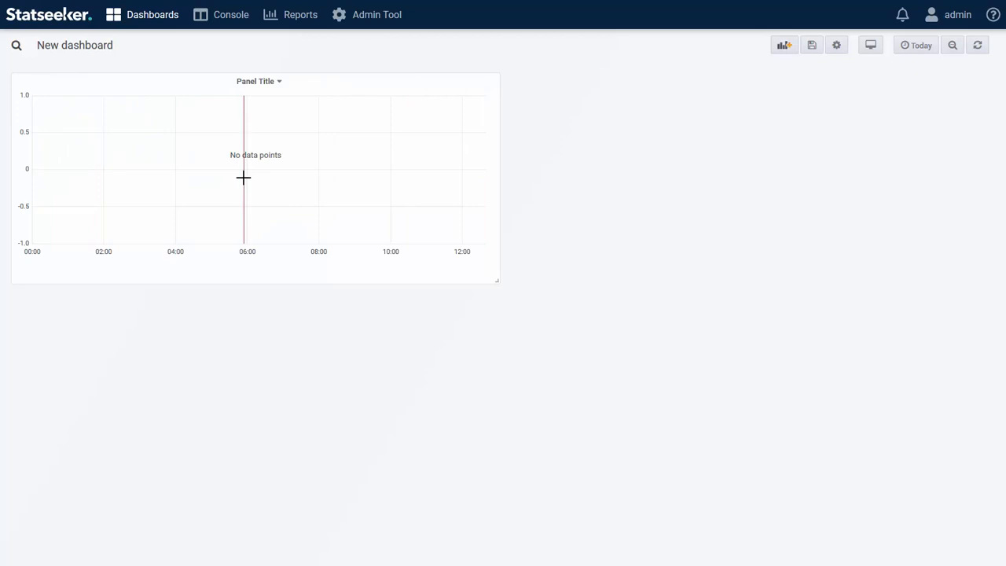
left_click(265, 82)
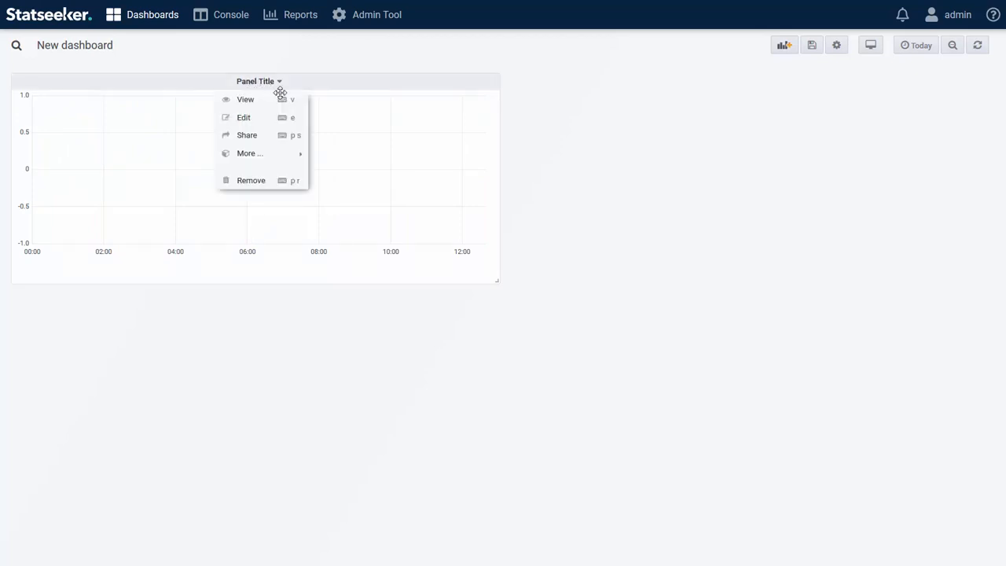
left_click(246, 118)
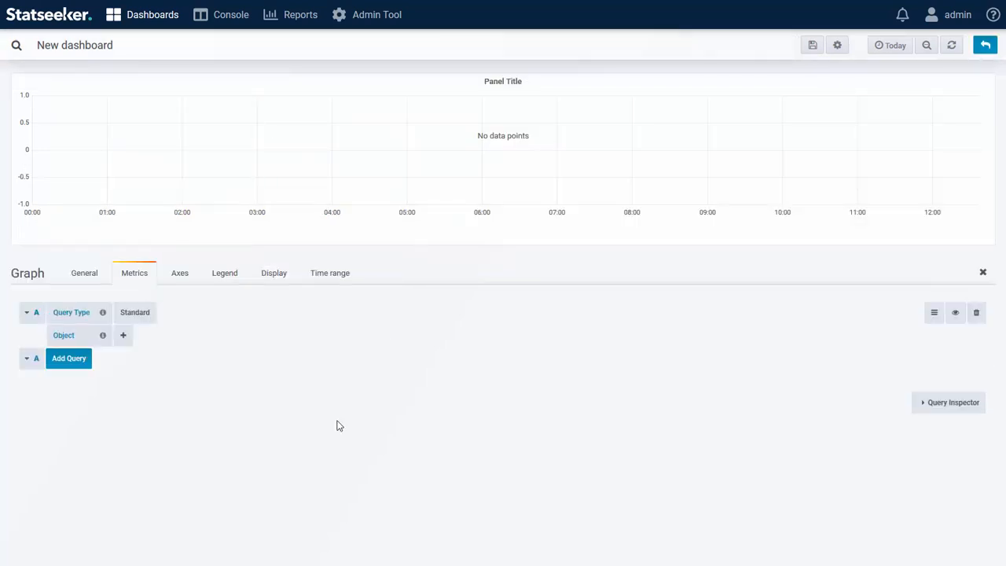
Step: Review the graph panel's General, Metrics, Axes, Legend, Display and Time range settings
left_click(88, 281)
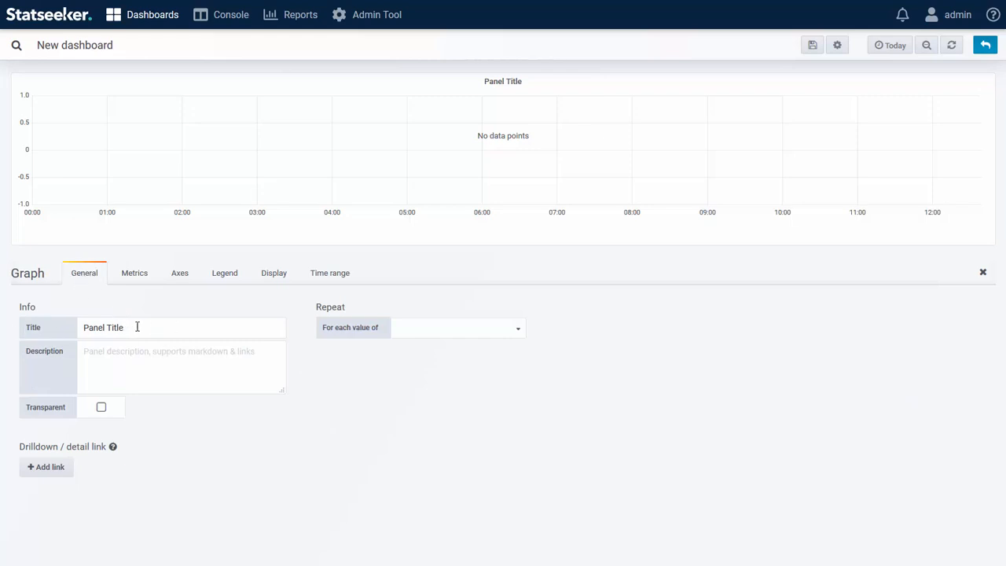
left_click_drag(171, 326, 63, 335)
left_click(151, 379)
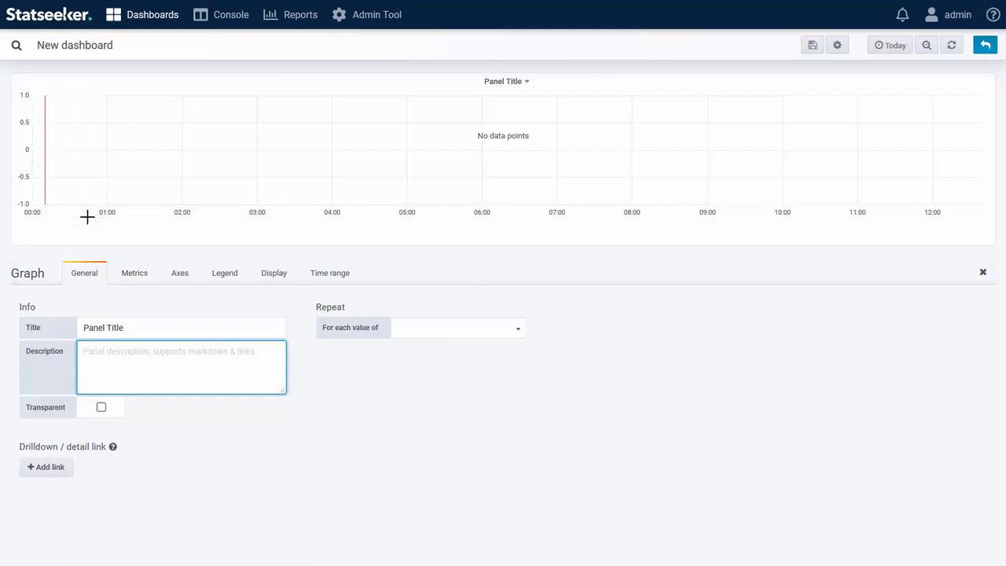
left_click(135, 274)
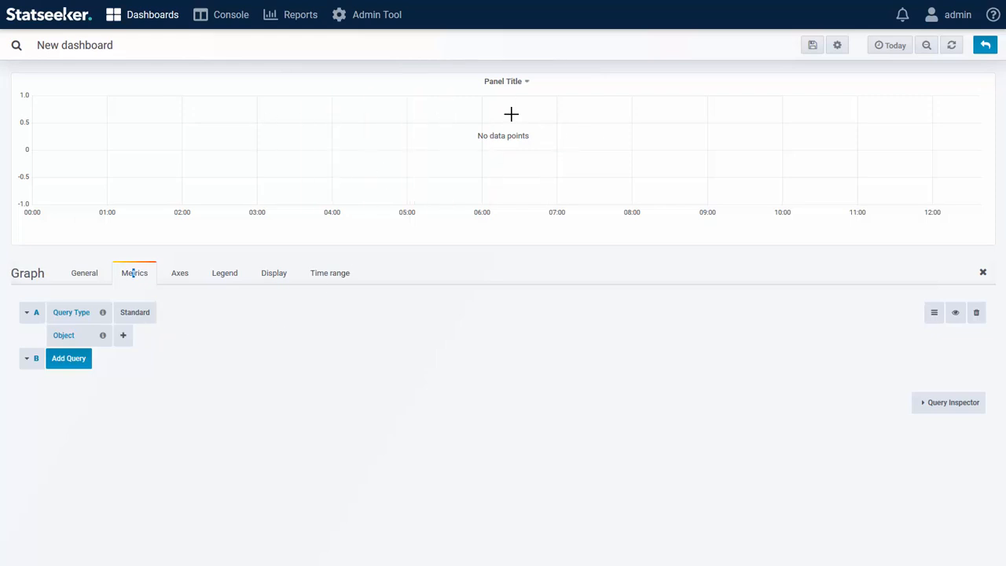
left_click(182, 283)
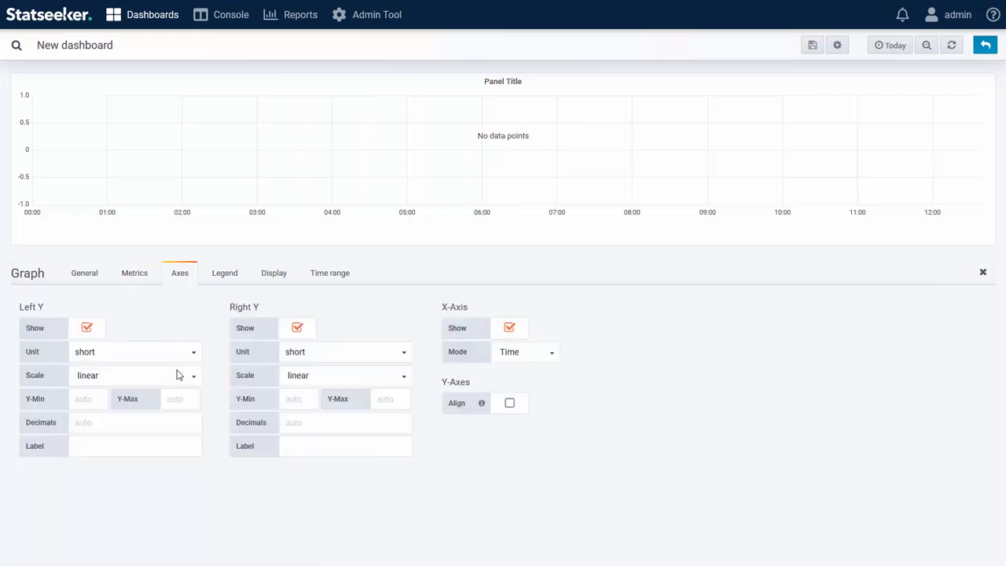
left_click(225, 279)
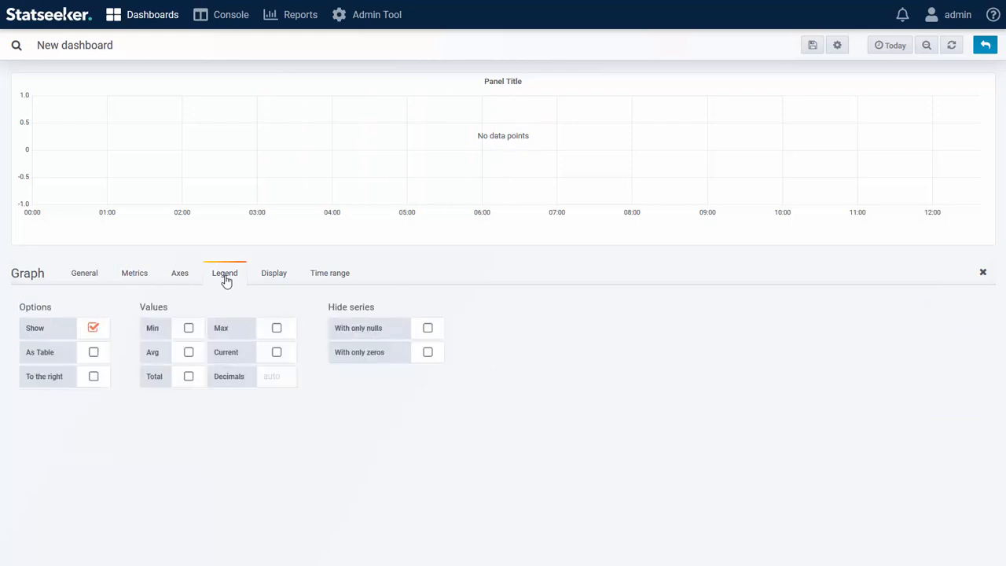
left_click(281, 281)
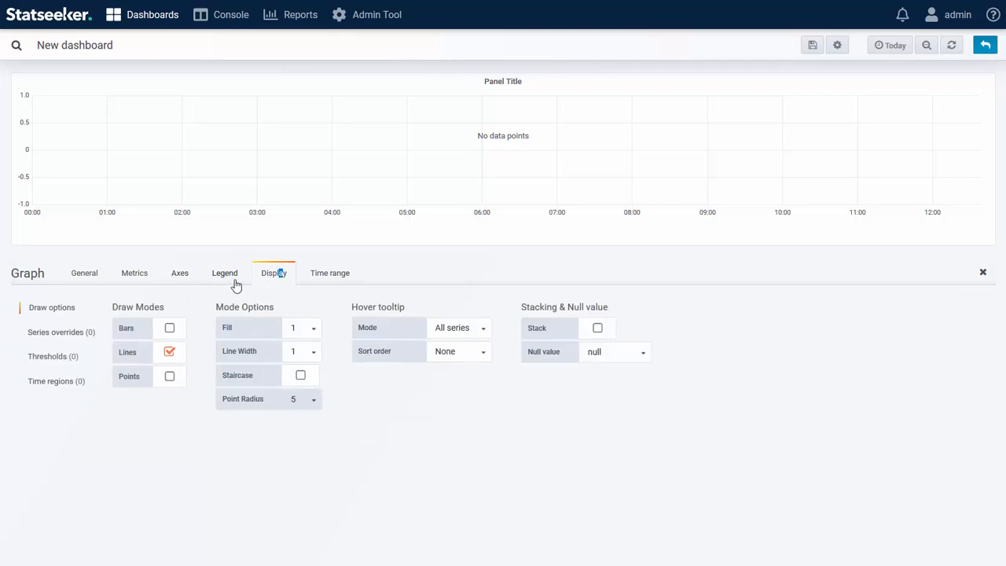
left_click(339, 276)
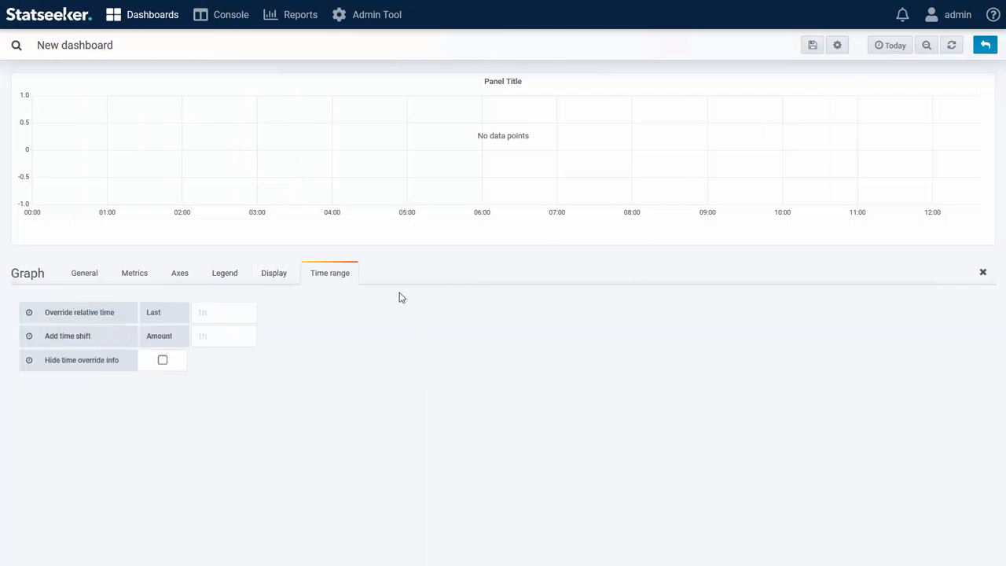
Step: Check the query types offered in the graph panel's metrics and set query A to Standard
left_click(135, 276)
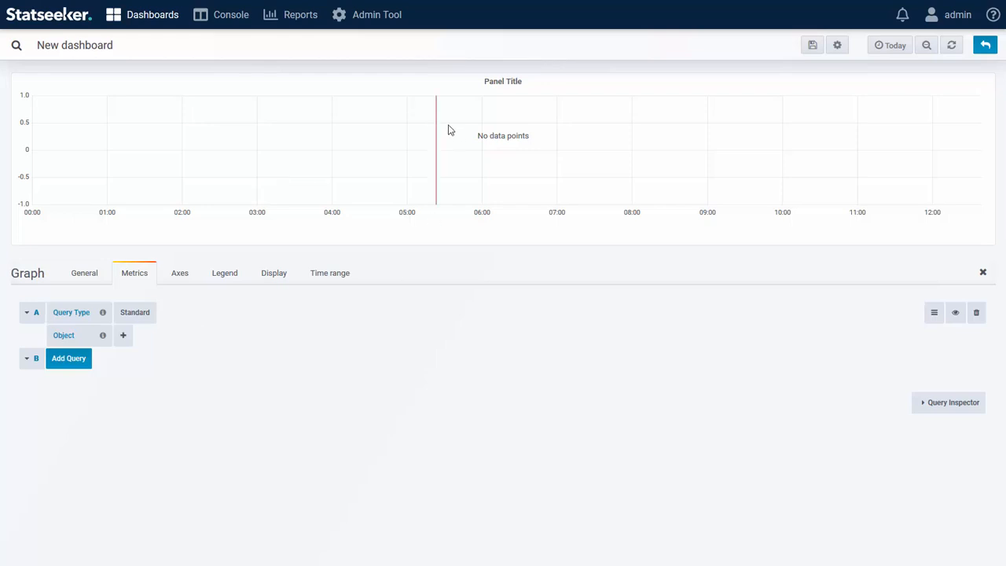
left_click(143, 319)
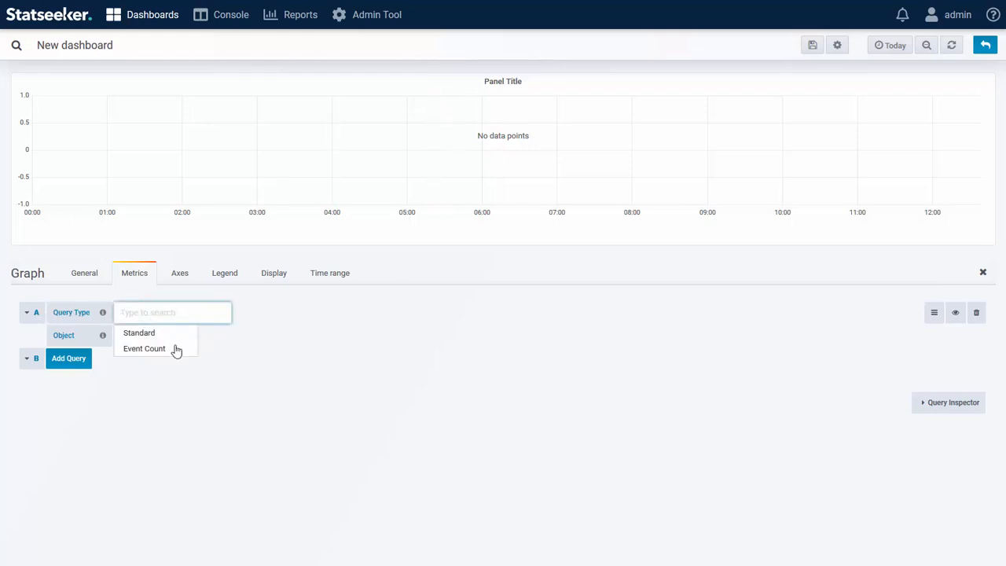
left_click(320, 334)
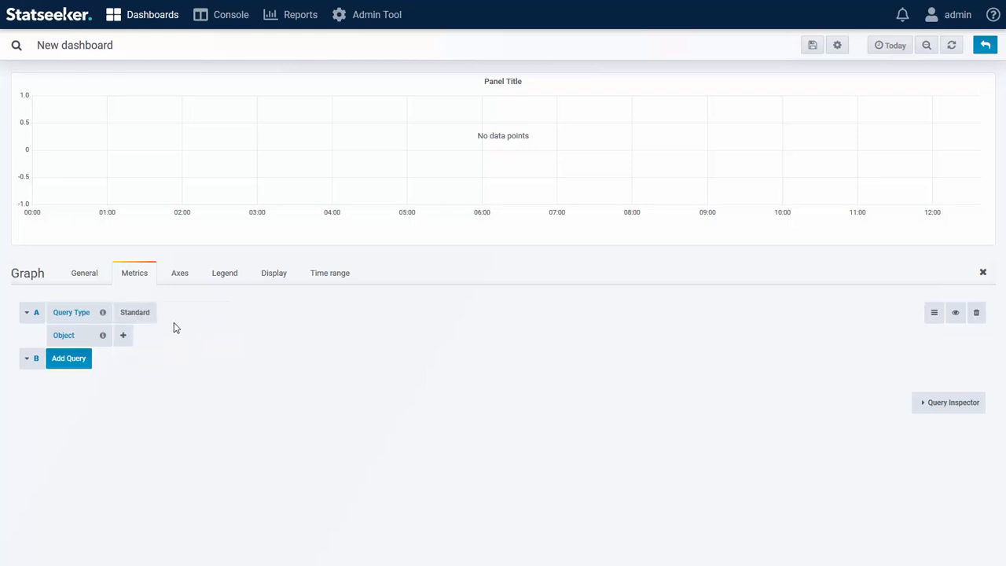
left_click(131, 317)
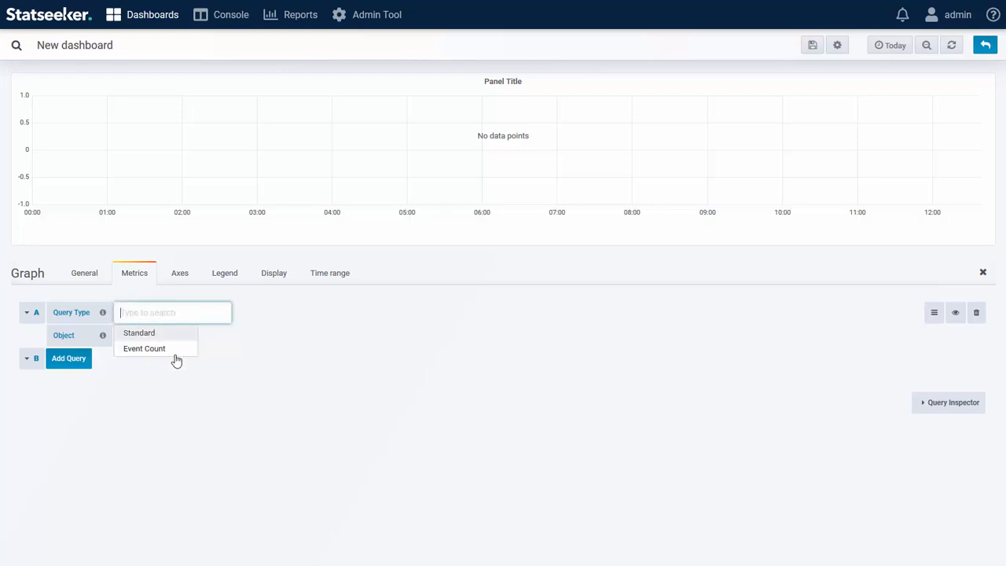
left_click(133, 333)
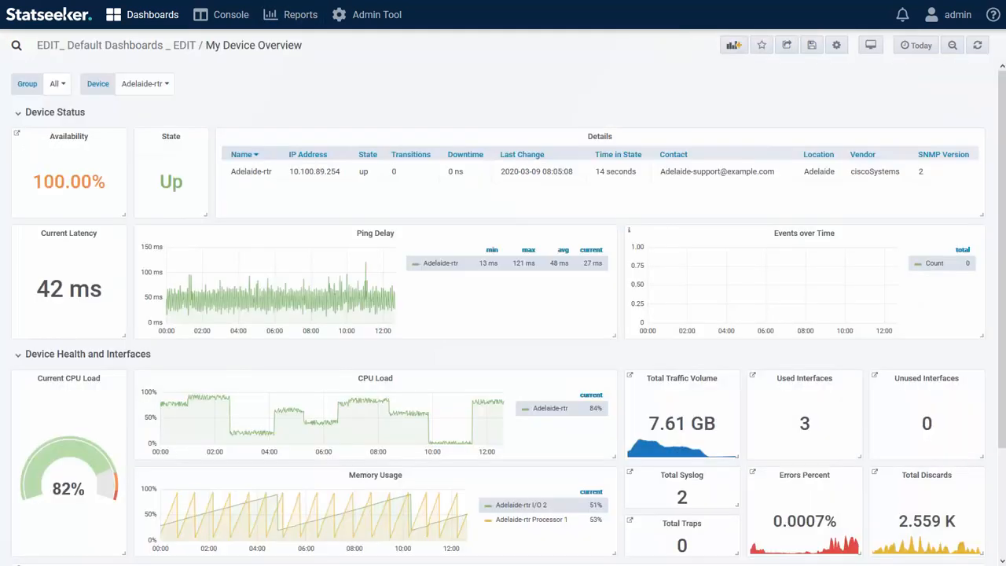
Step: Start a new report in the Reports console's edit mode and check the choices for its Report Data Type
left_click(300, 18)
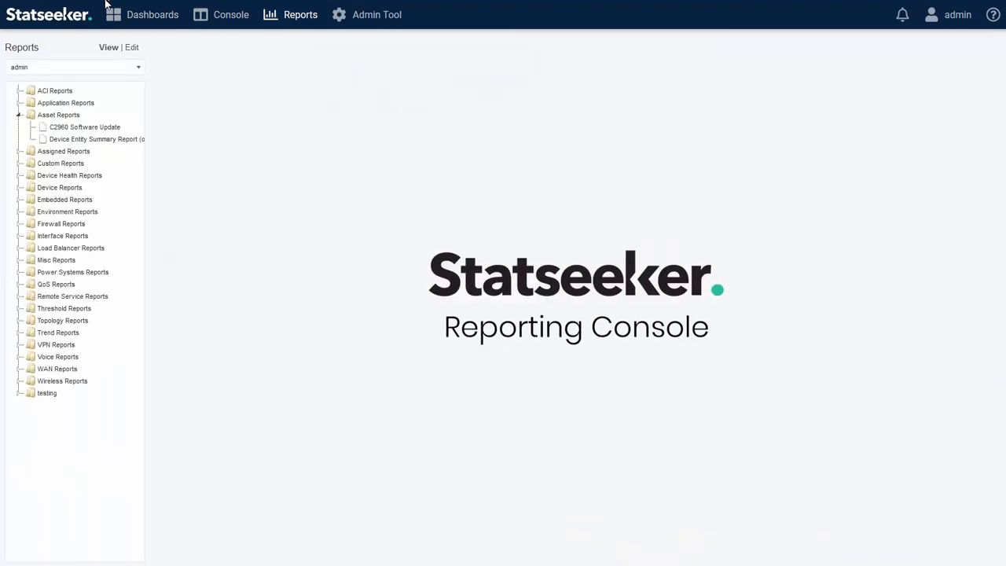
left_click(131, 47)
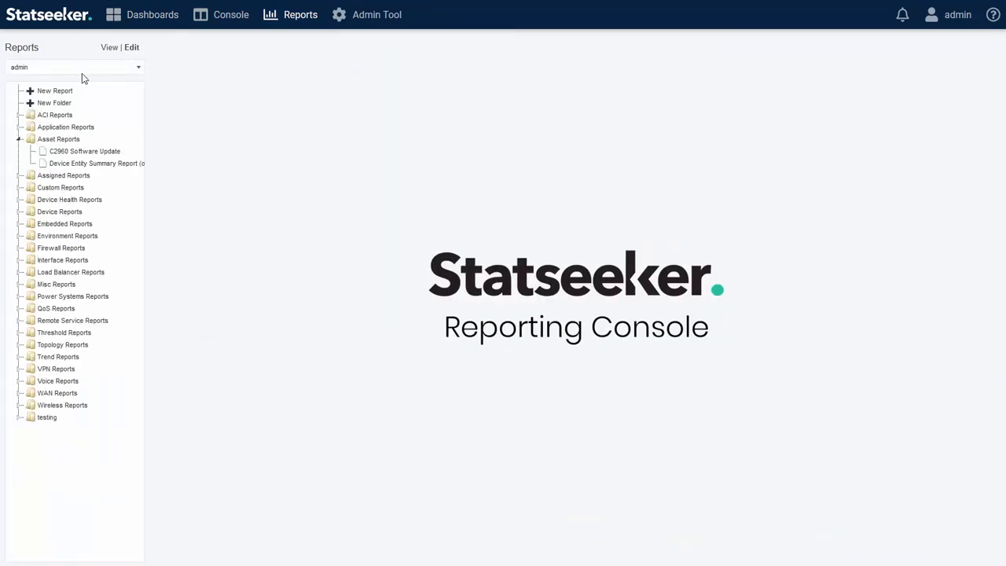
left_click(63, 93)
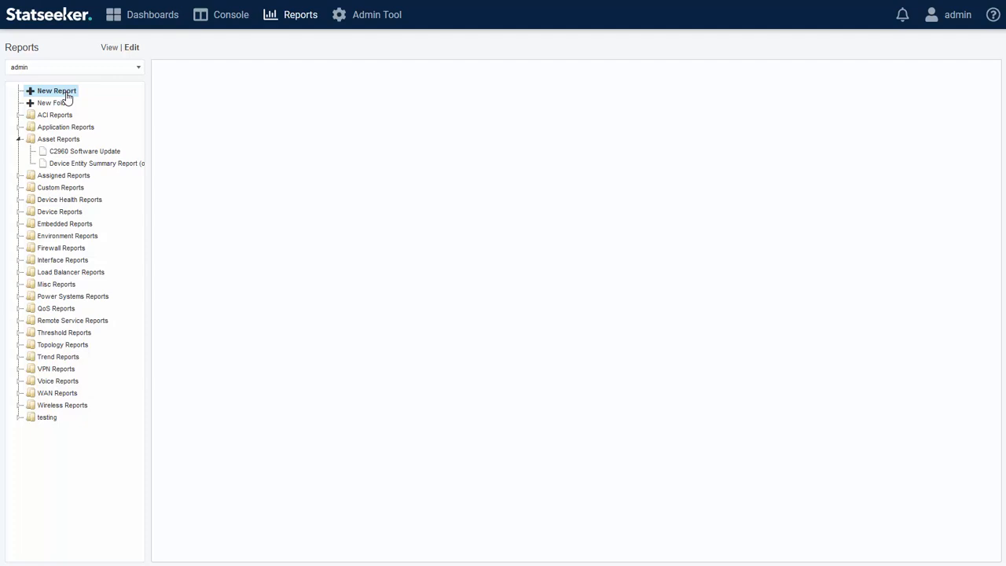
left_click(68, 94)
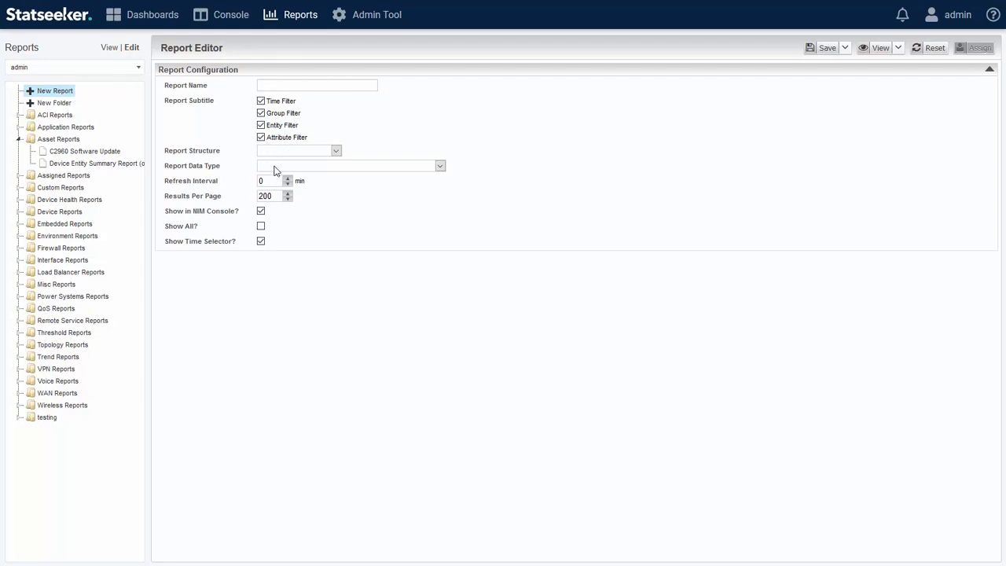
left_click(305, 169)
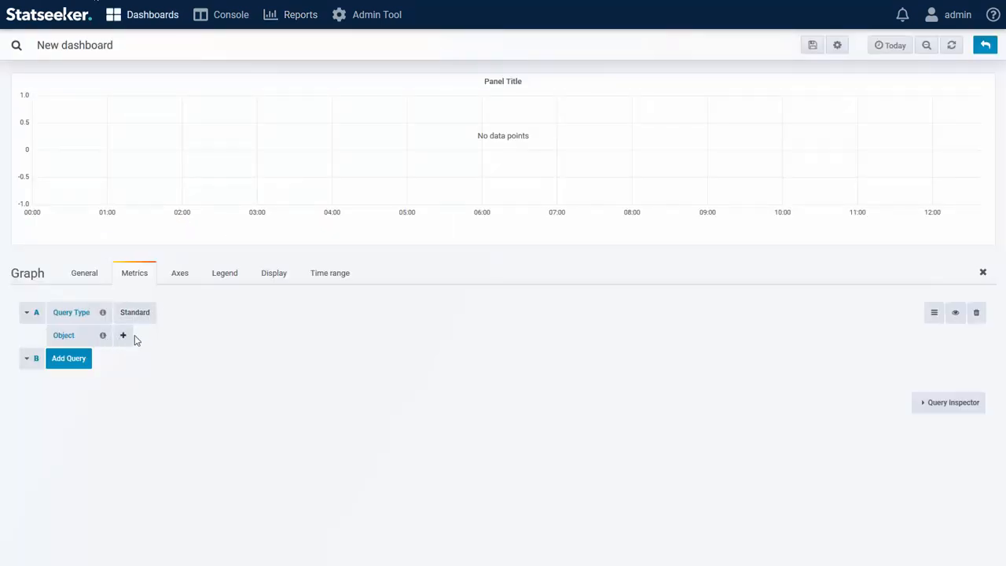
Step: Set the object of query A to Interface
left_click(115, 336)
mouse_move(163, 357)
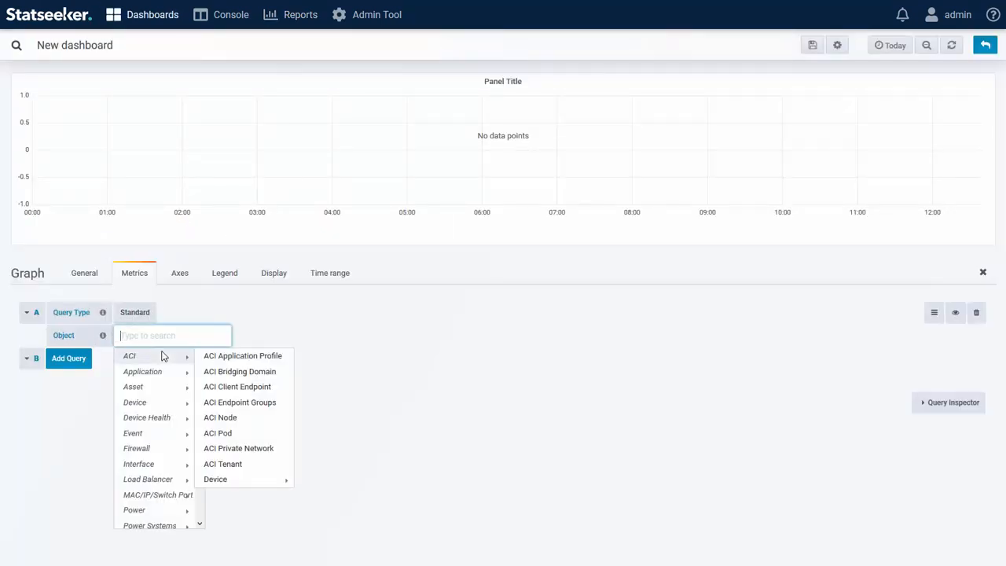
mouse_move(141, 402)
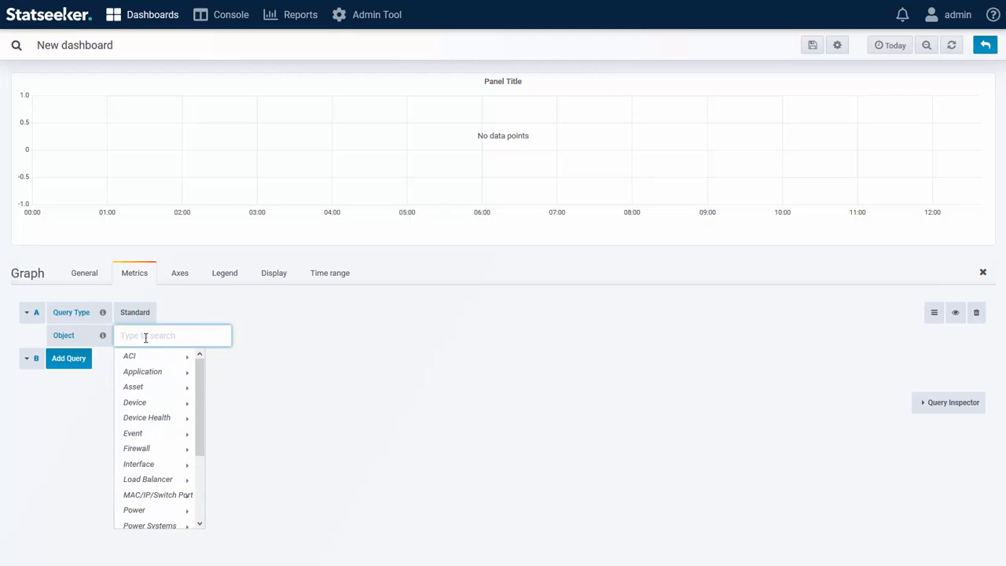
mouse_move(134, 467)
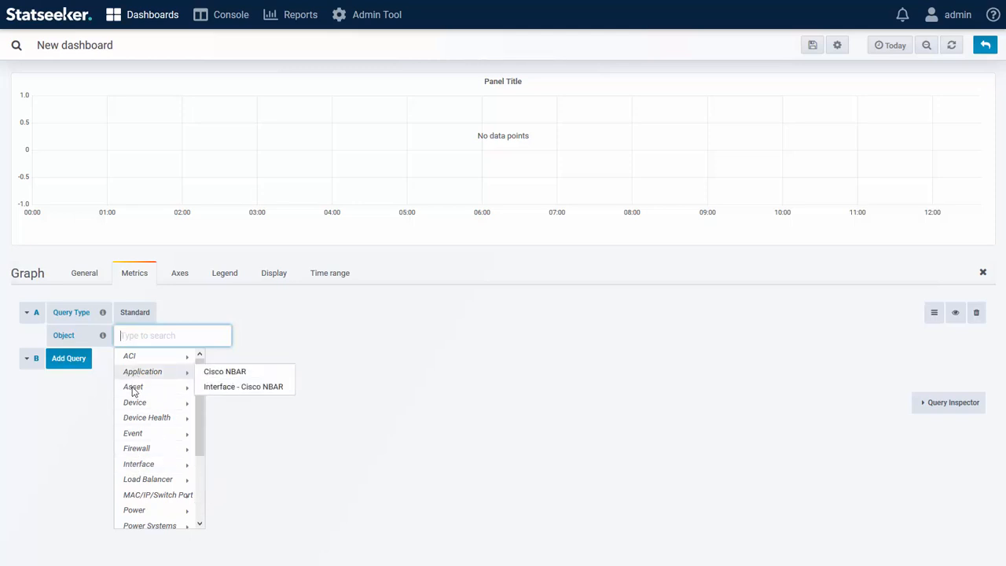
mouse_move(140, 406)
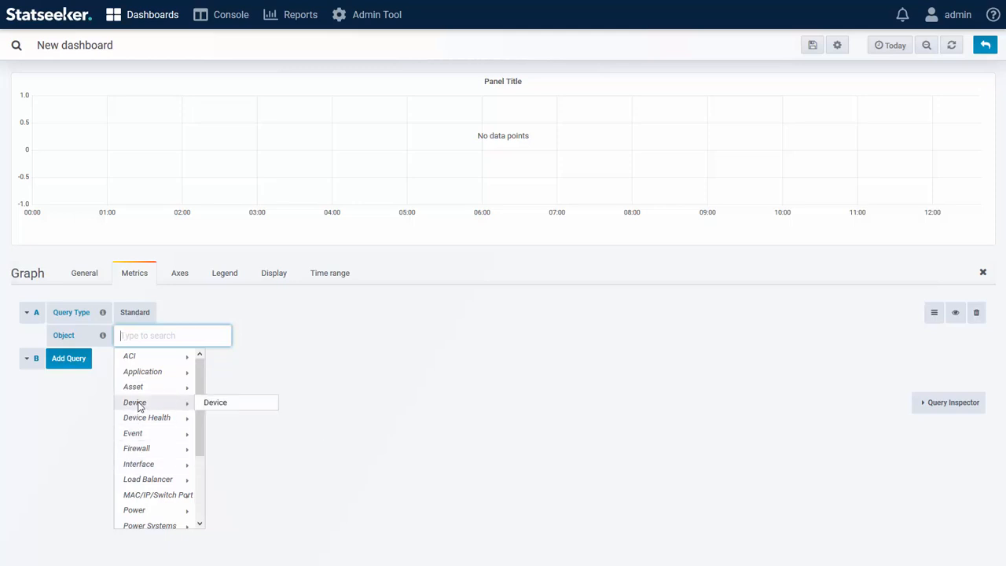
left_click(153, 338)
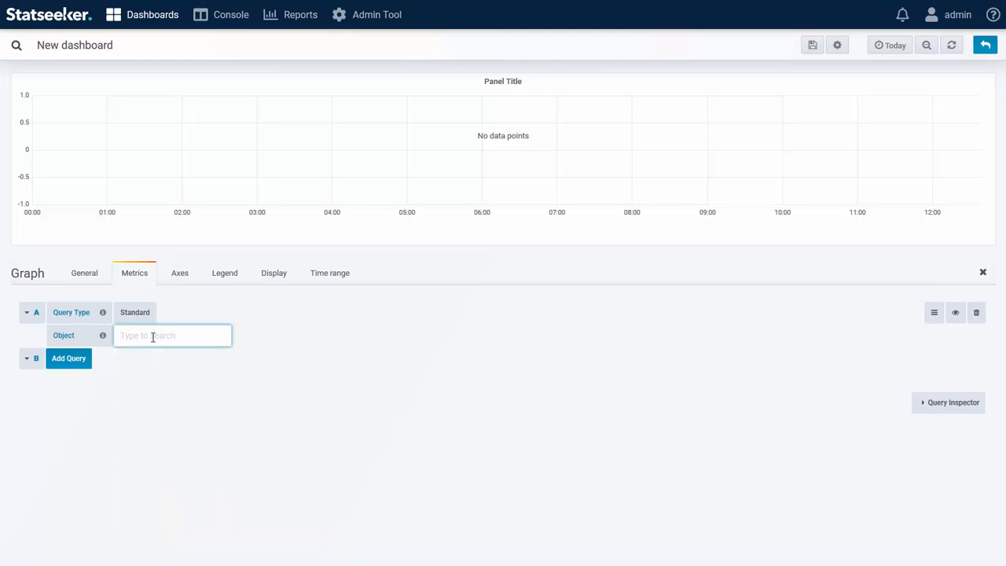
type("int")
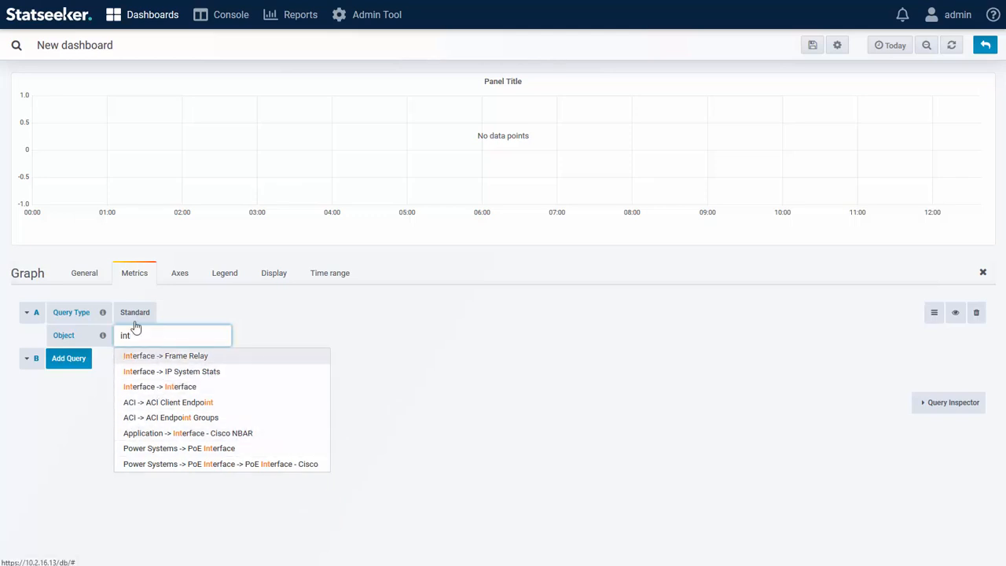
left_click(185, 388)
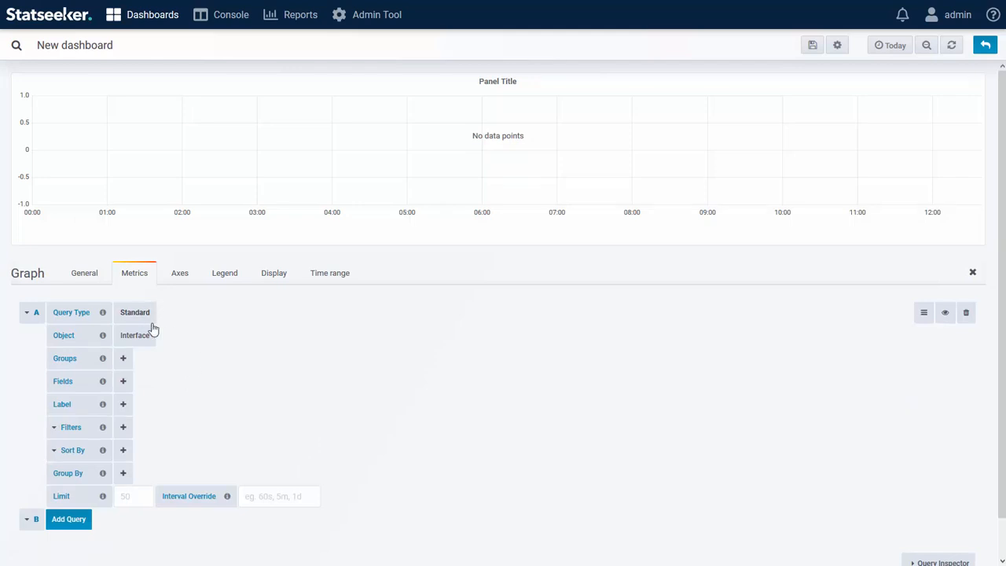
Step: Examine the configuration, event, timeseries and linked-device fields offered for query A's Interface object
left_click(123, 382)
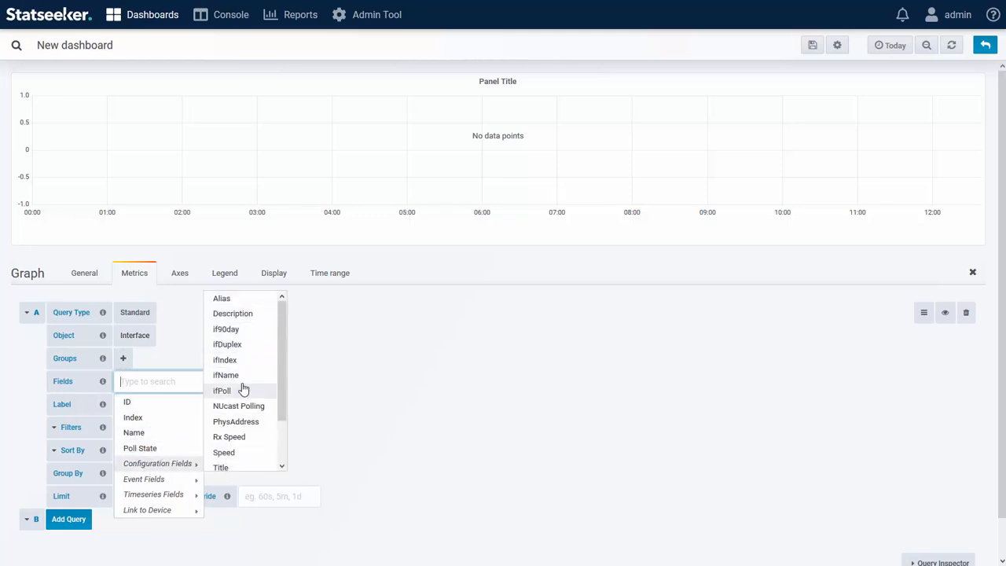
mouse_move(166, 481)
mouse_move(253, 482)
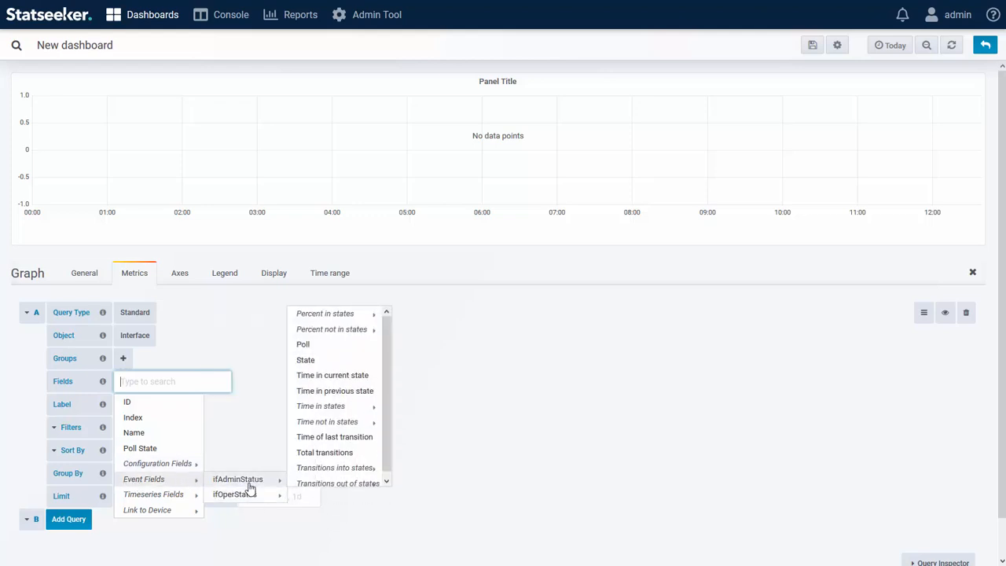
mouse_move(136, 494)
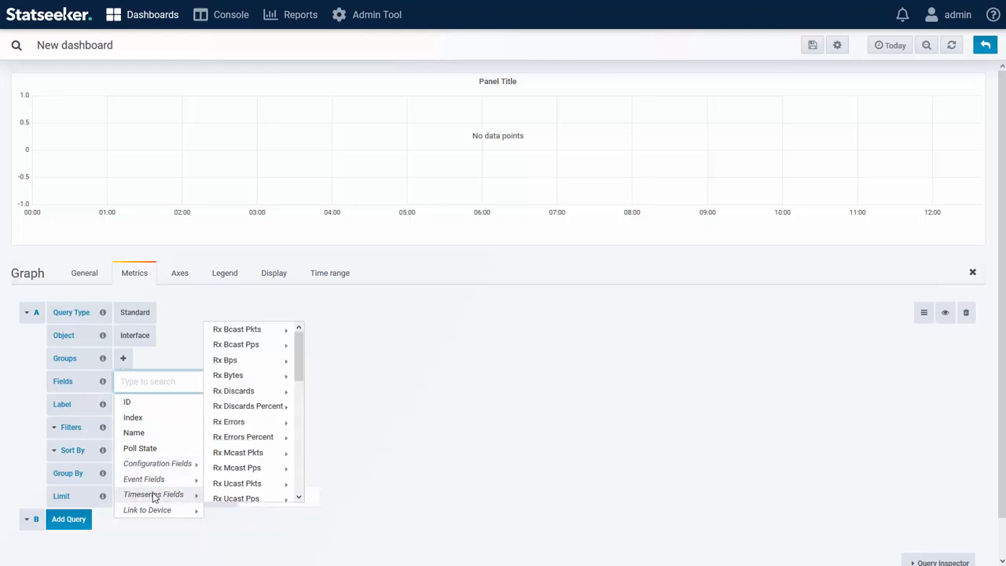
mouse_move(256, 502)
mouse_move(267, 421)
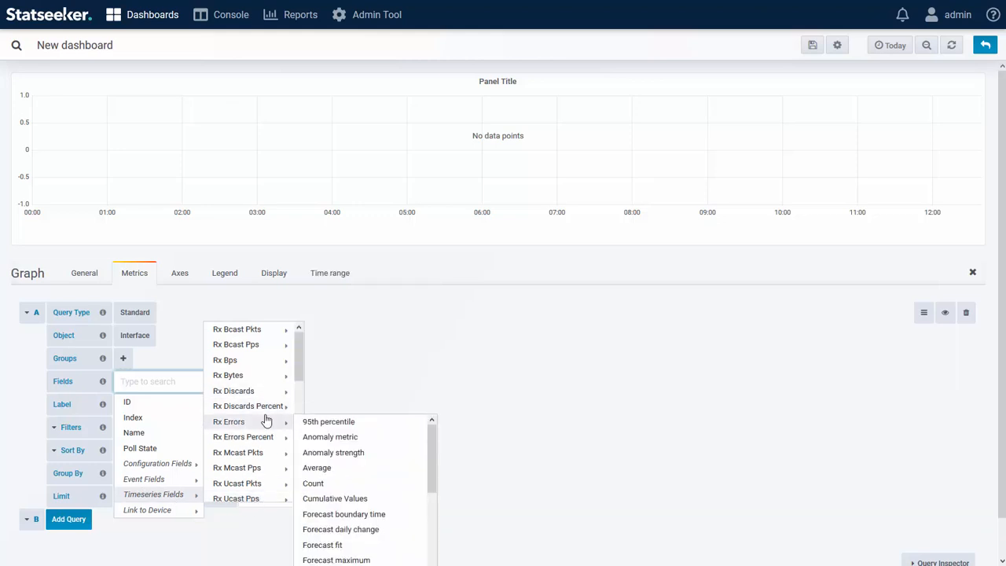
mouse_move(126, 513)
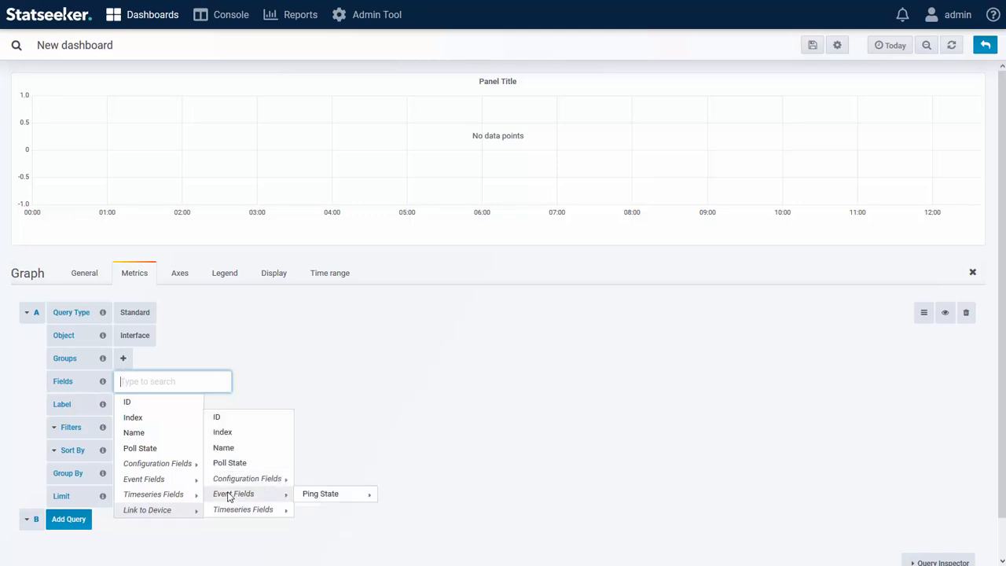
mouse_move(321, 495)
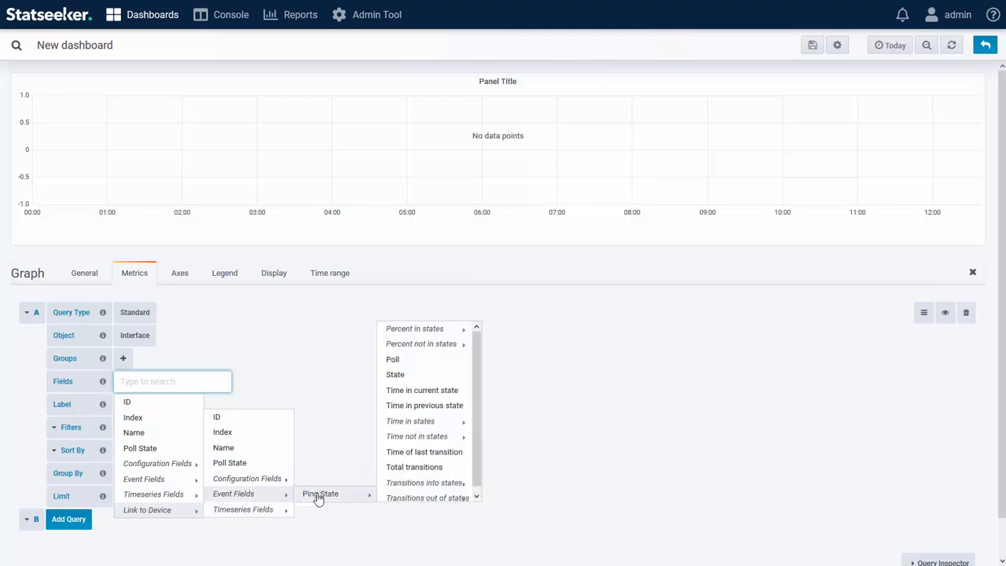
scroll(247, 481, "down", 1)
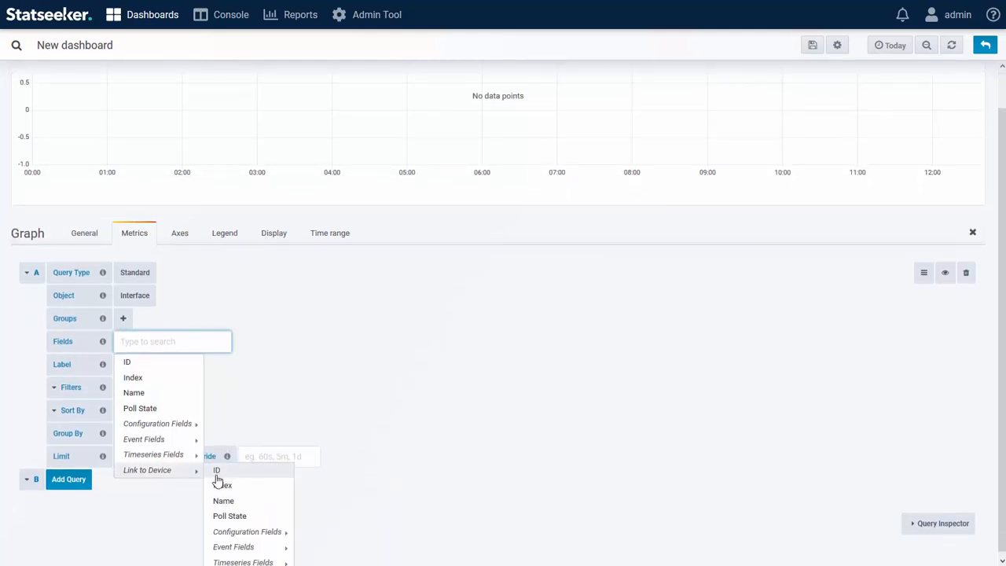
mouse_move(230, 563)
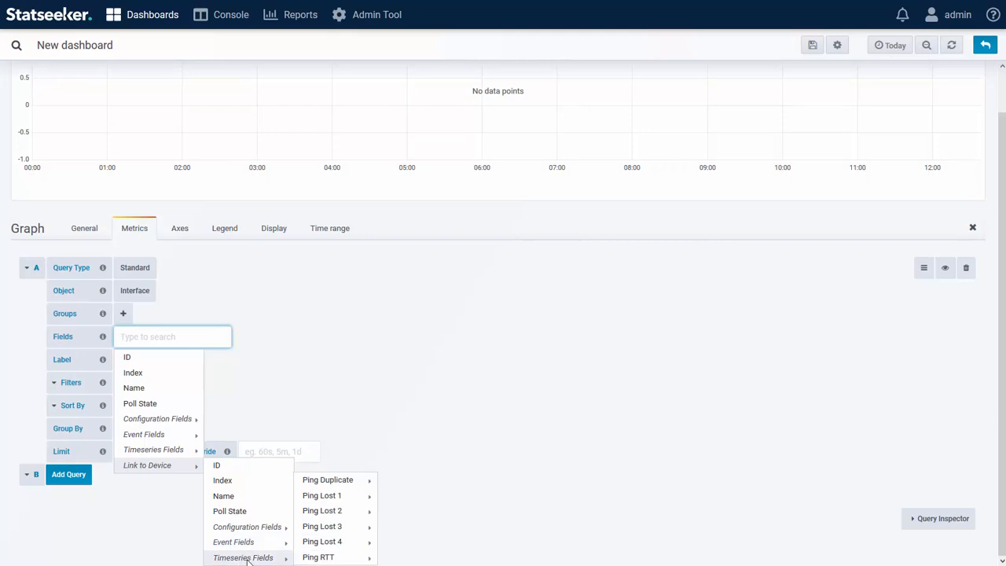
mouse_move(322, 546)
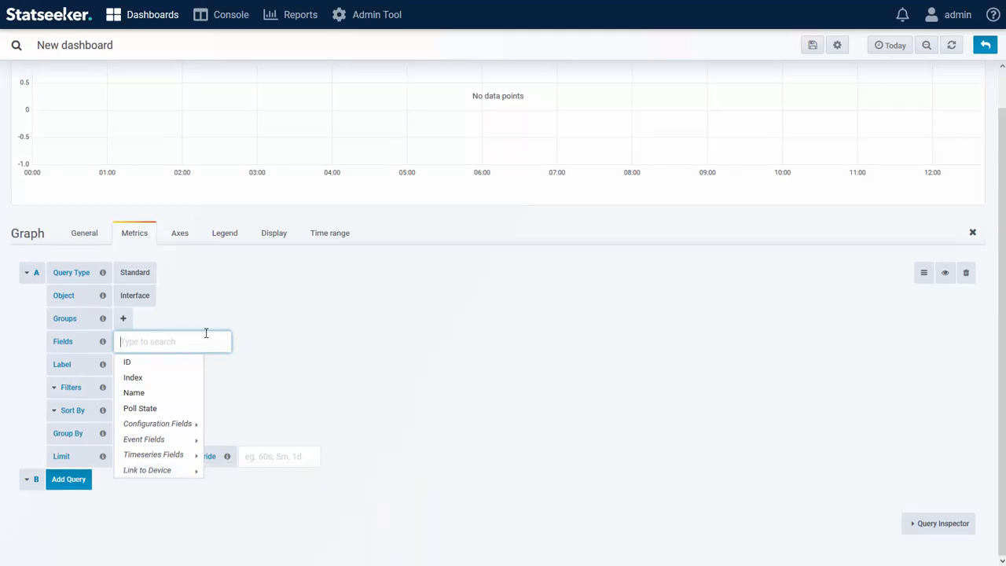
Step: Add the Rx Util timeseries field with the Values format to query A's fields
mouse_move(144, 447)
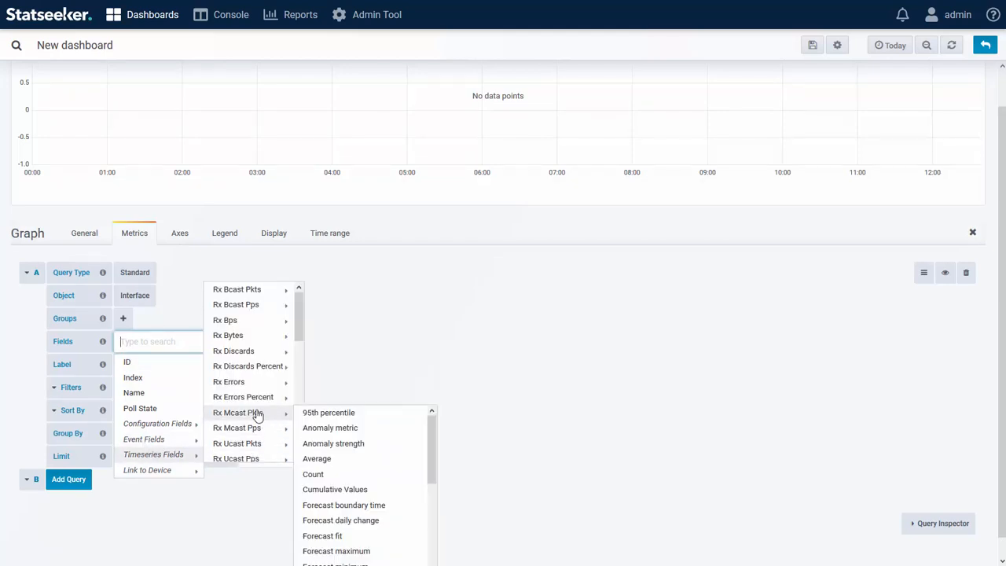
scroll(259, 371, "down", 2)
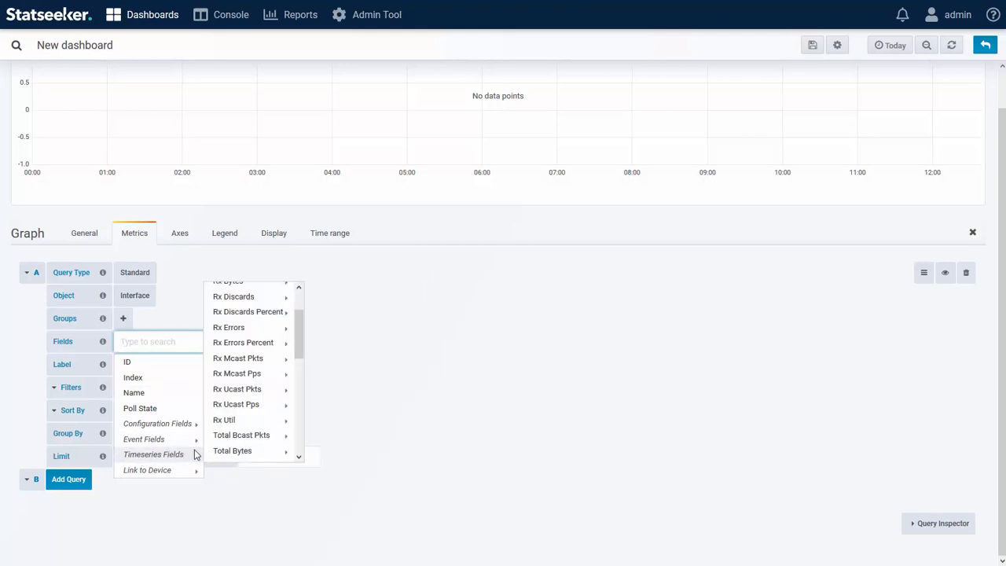
mouse_move(217, 420)
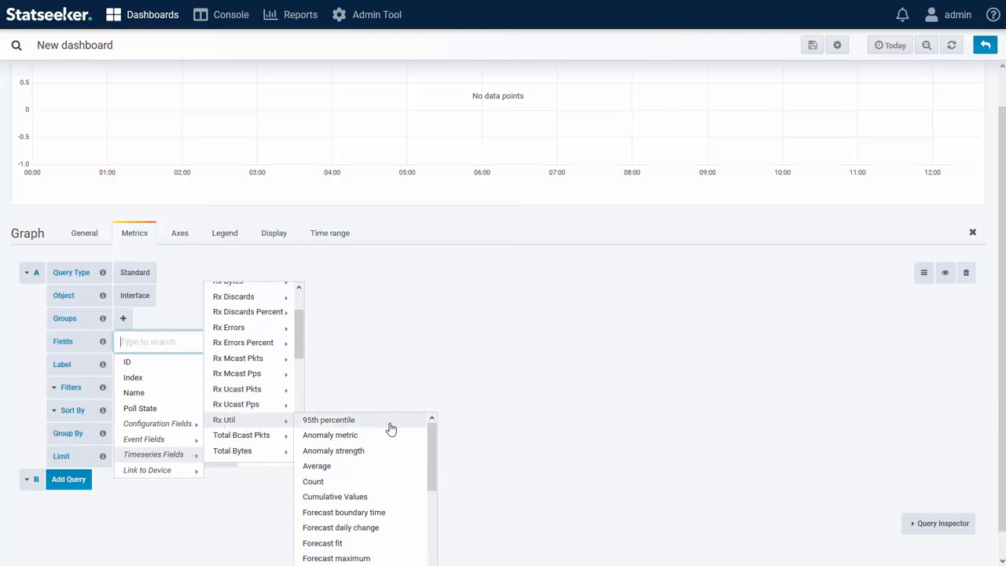
scroll(390, 428, "down", 2)
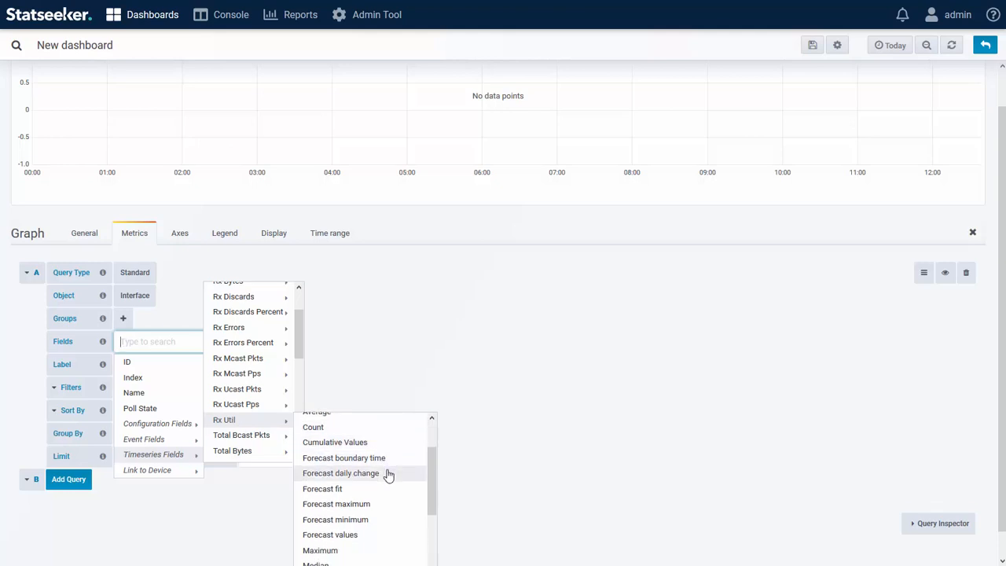
scroll(388, 475, "up", 2)
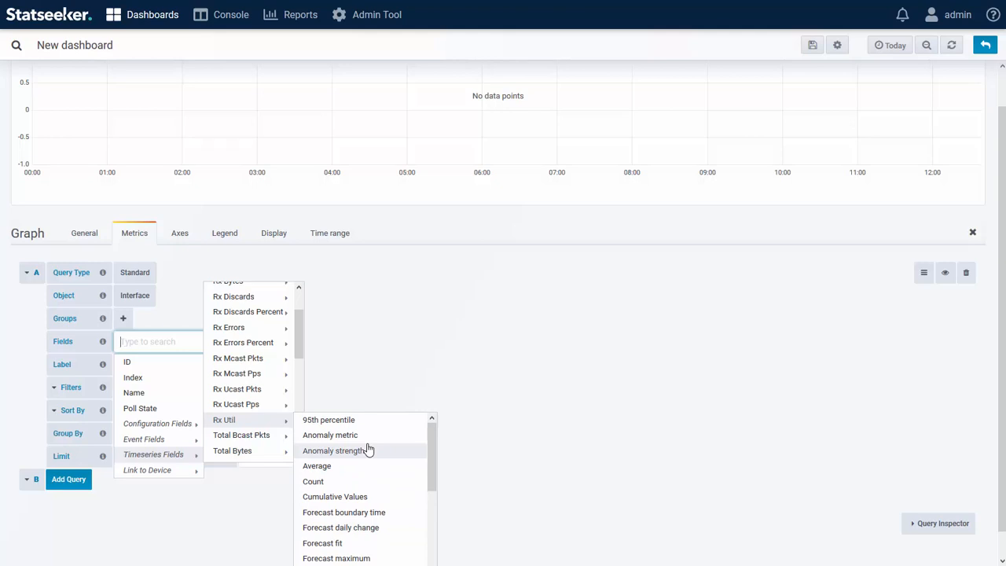
scroll(367, 449, "down", 6)
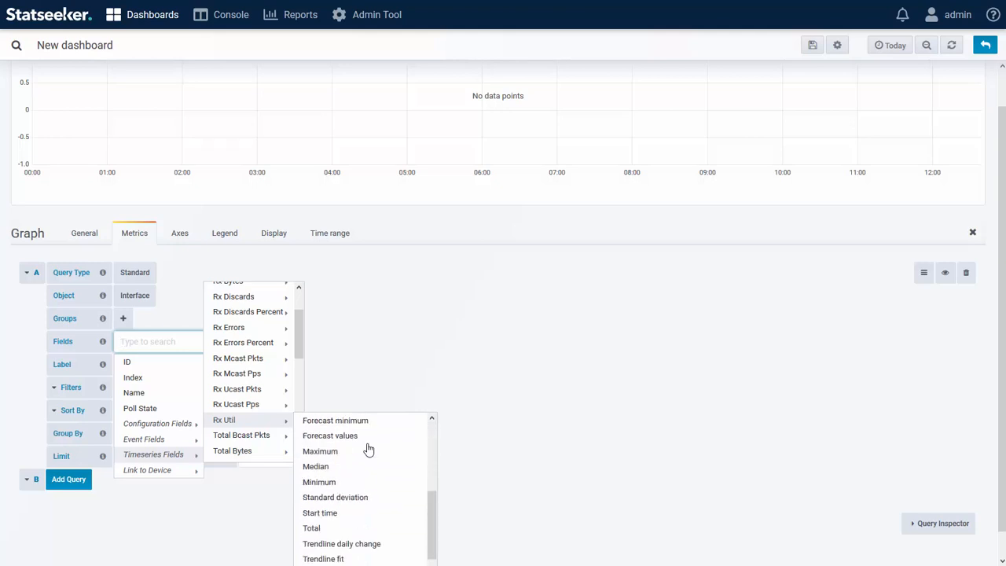
scroll(389, 468, "down", 5)
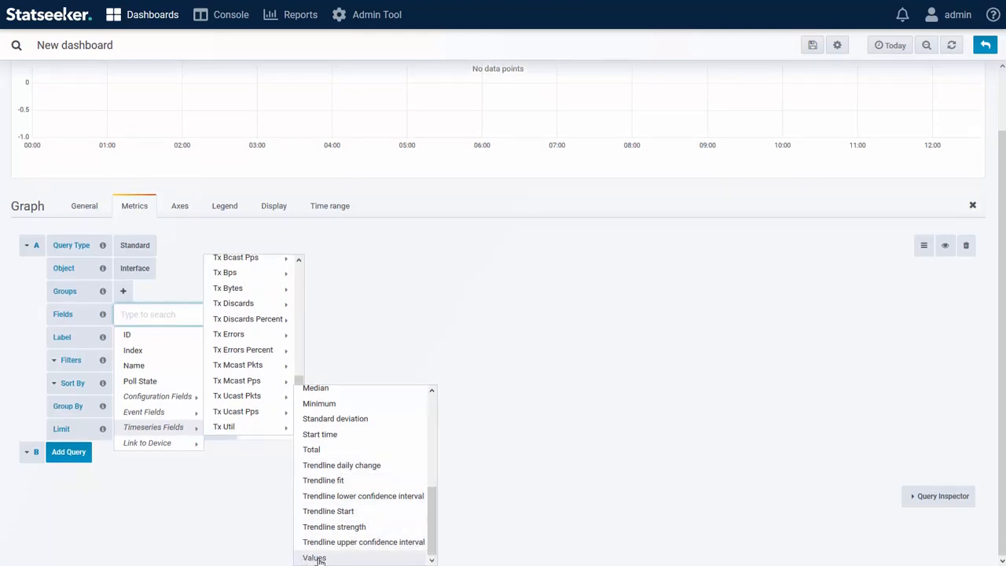
left_click(315, 557)
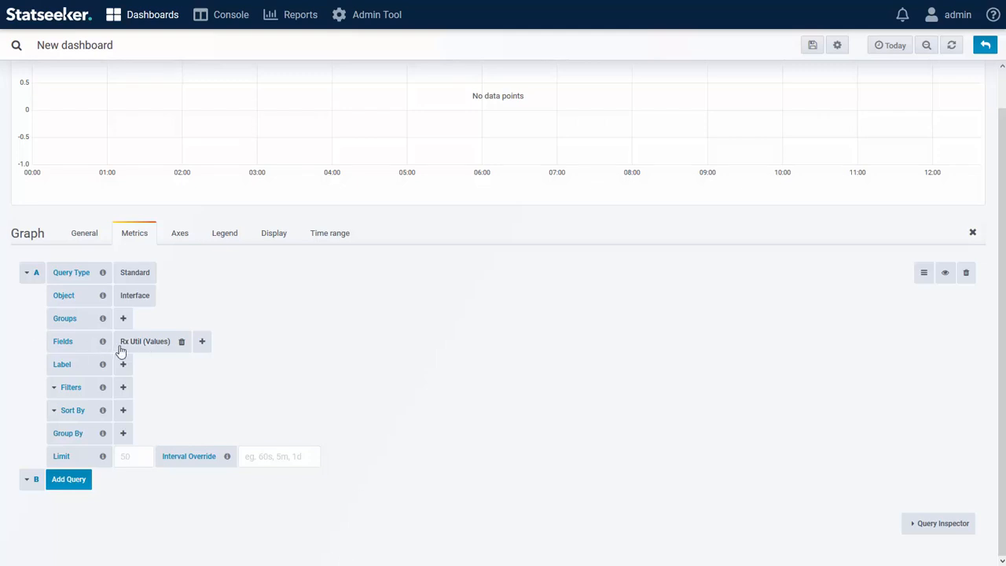
Step: Add the Tx Util timeseries field with the Values format as a second field of query A
left_click(202, 343)
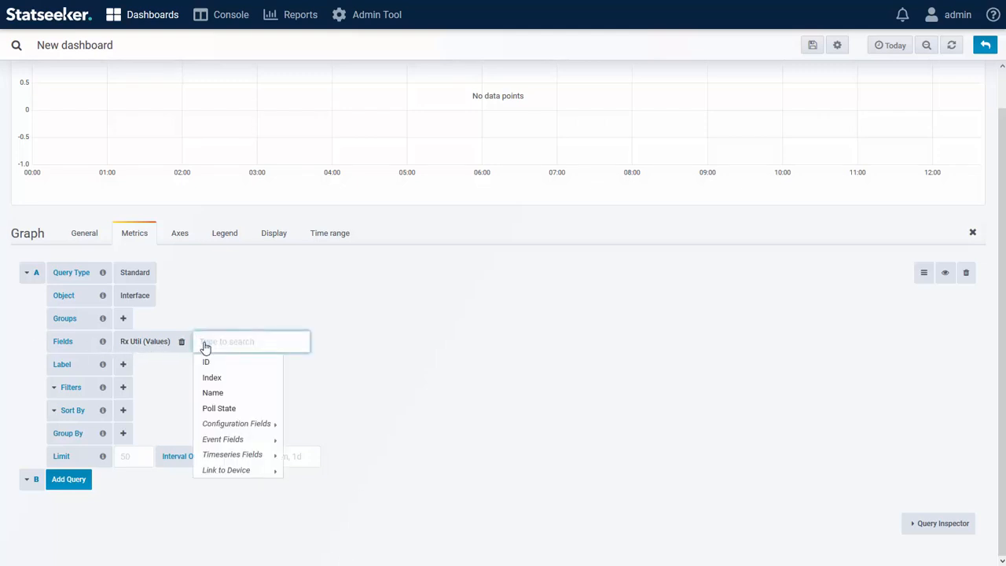
type("Tx")
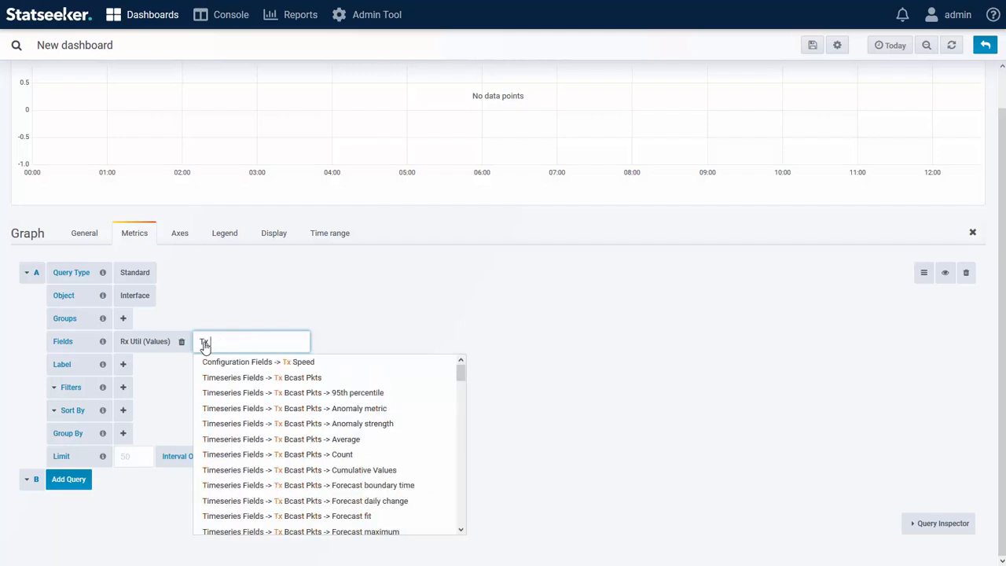
type(" Util ->")
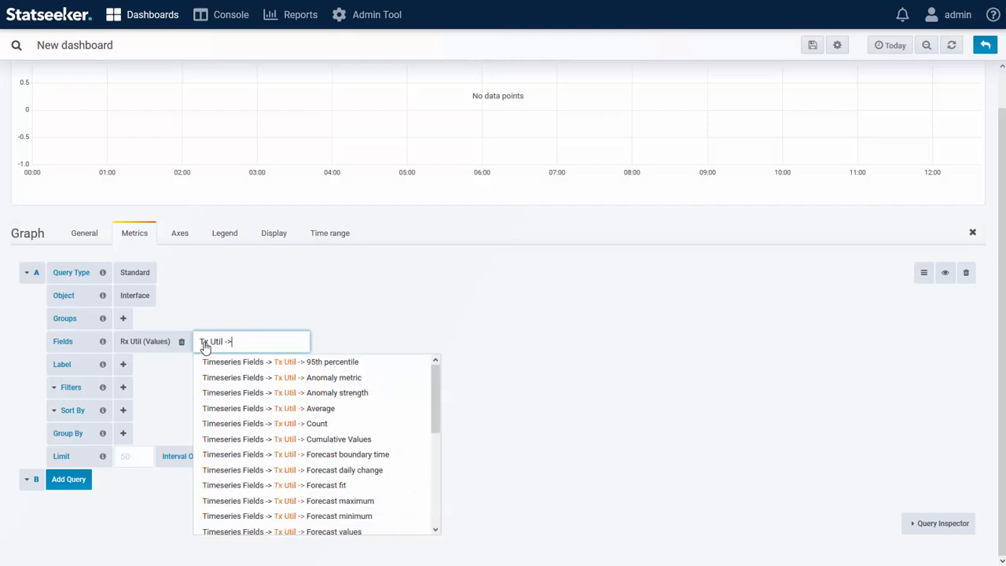
type(" V")
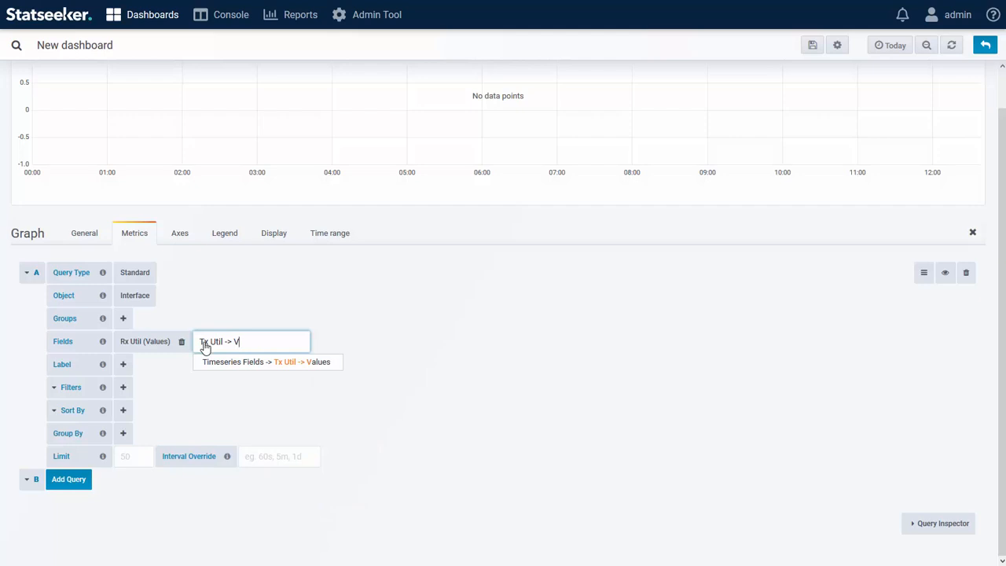
left_click(297, 364)
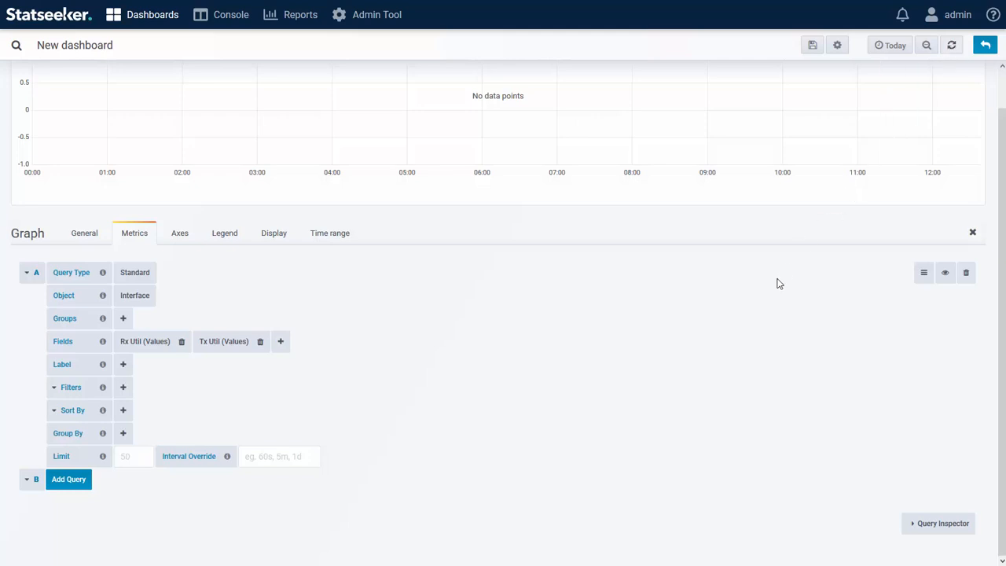
scroll(778, 283, "up", 1)
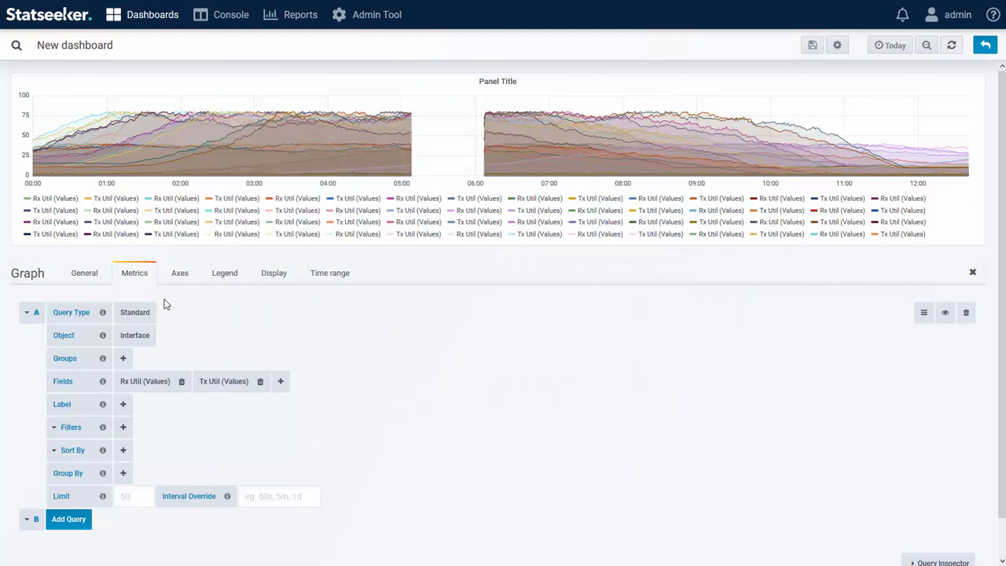
Step: Label the series of query A with the interface Name and refresh the graph
left_click(123, 404)
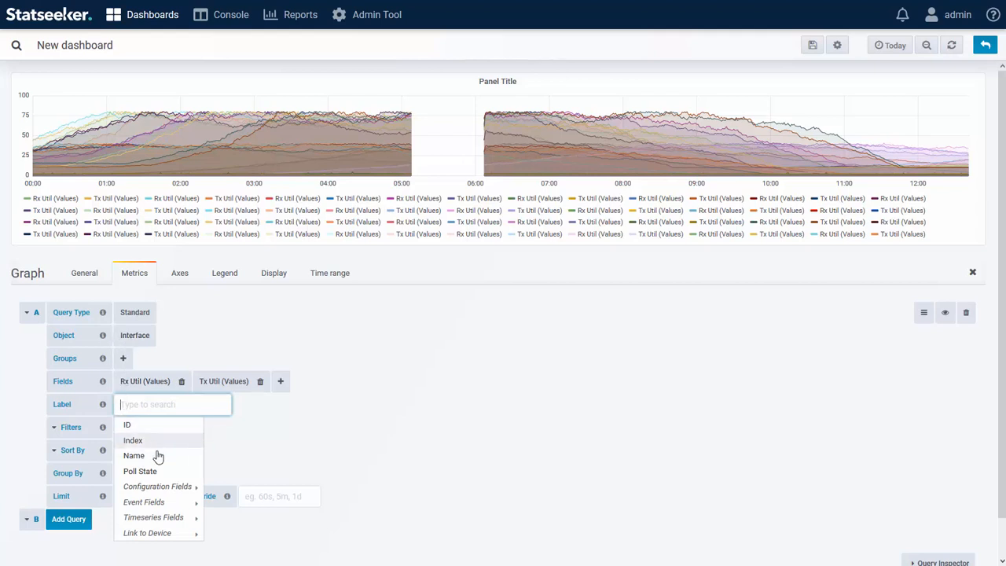
left_click(132, 458)
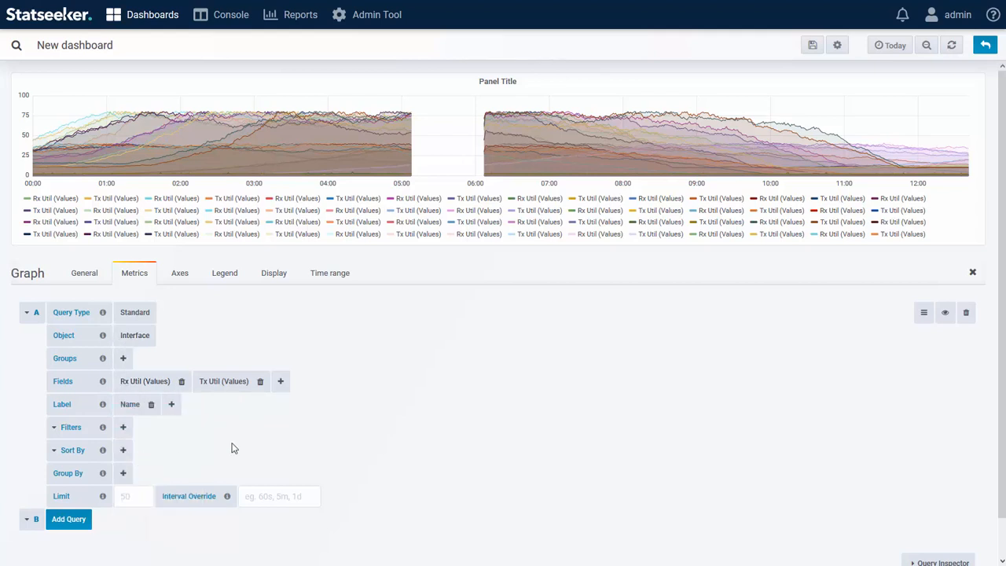
left_click(952, 47)
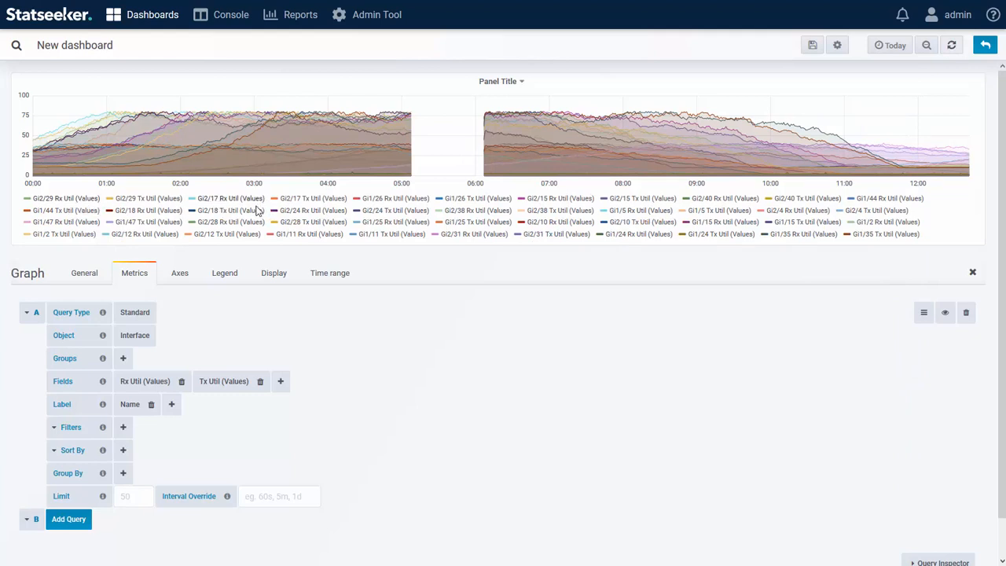
Step: Add the linked device's Name as a second label of query A
left_click(171, 404)
mouse_move(174, 537)
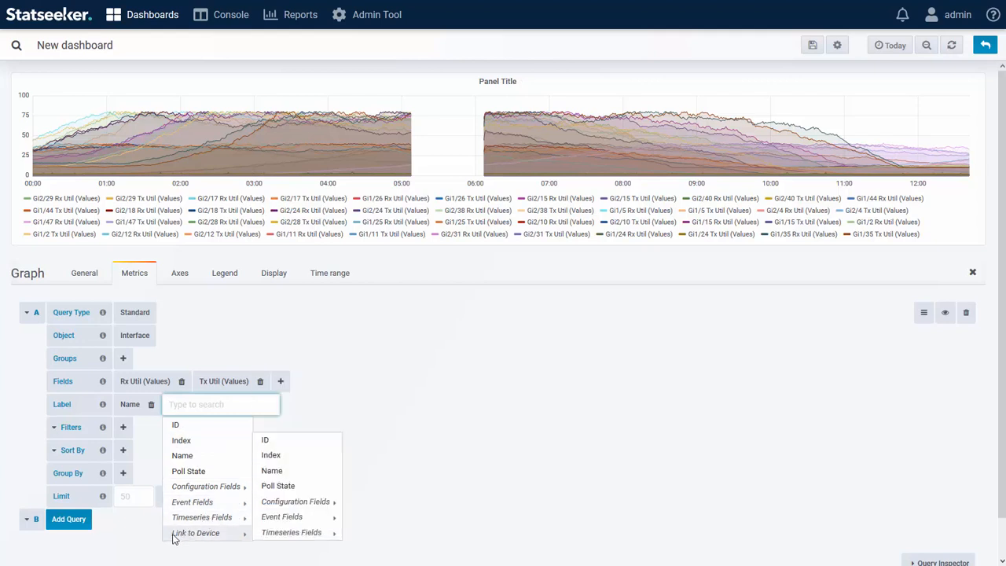
left_click(279, 472)
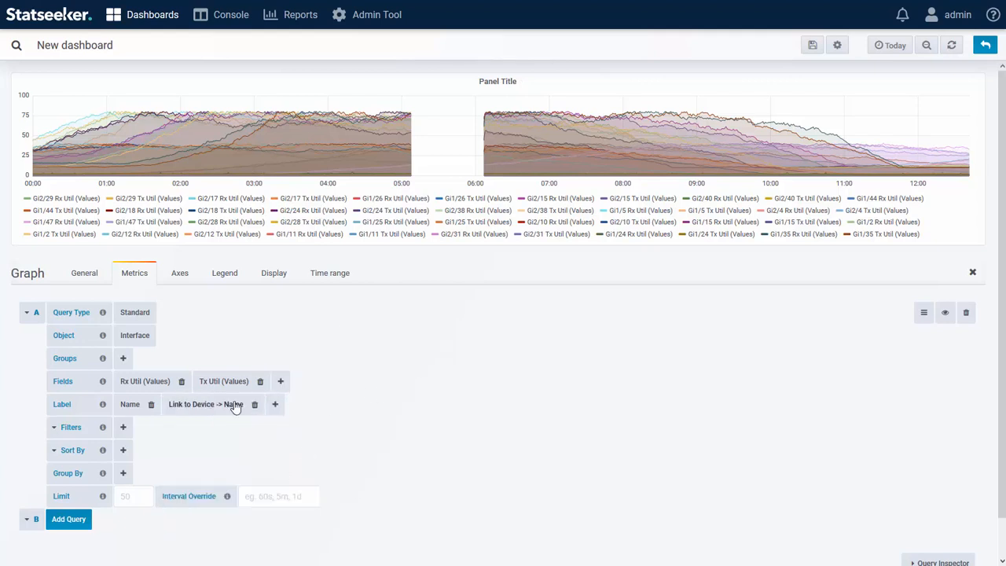
Step: Move the linked device's Name label ahead of the interface Name label in query A
left_click_drag(231, 408, 138, 409)
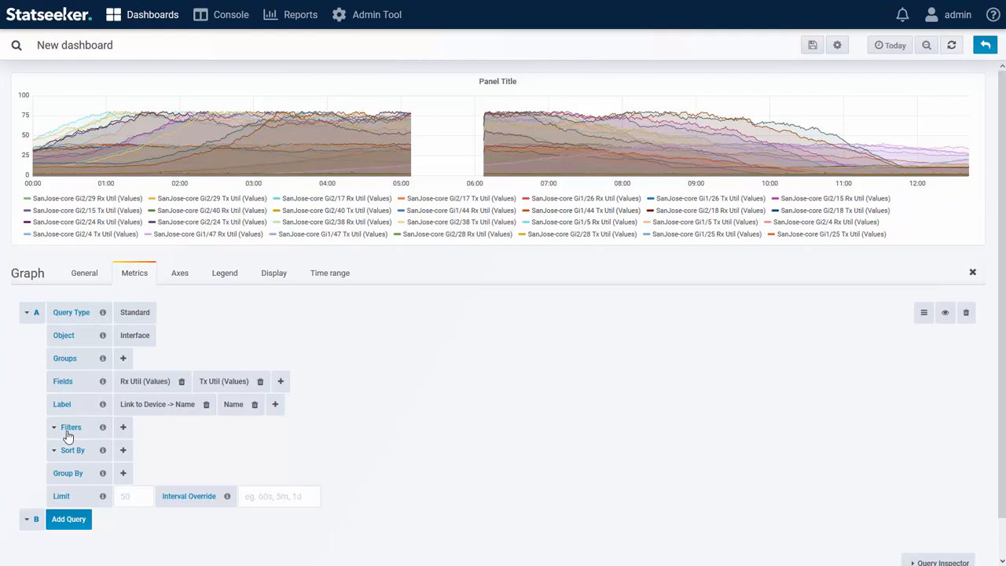
Step: Filter query A to the linked device Name that Equals Athens-rtr and refresh the graph
left_click(124, 428)
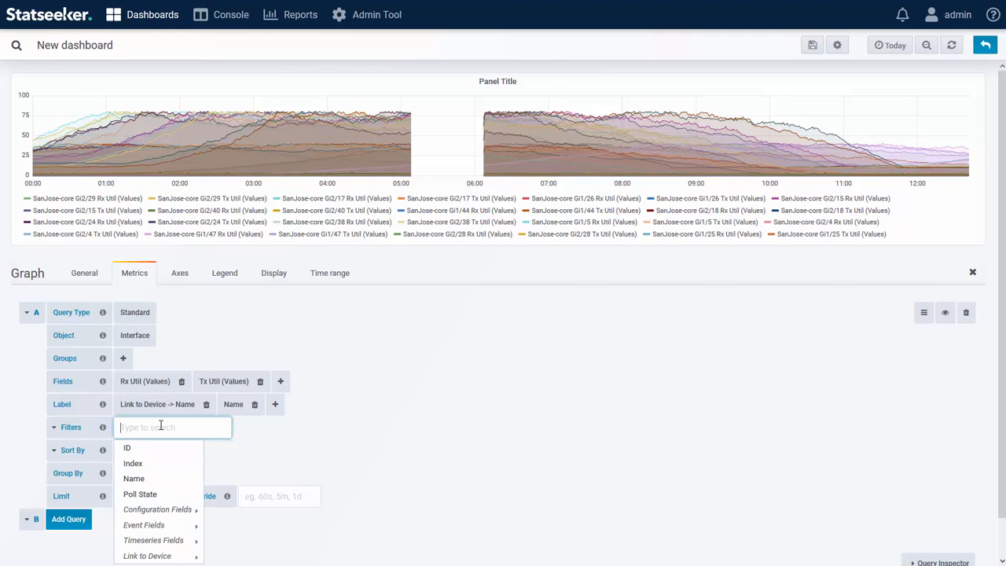
mouse_move(161, 556)
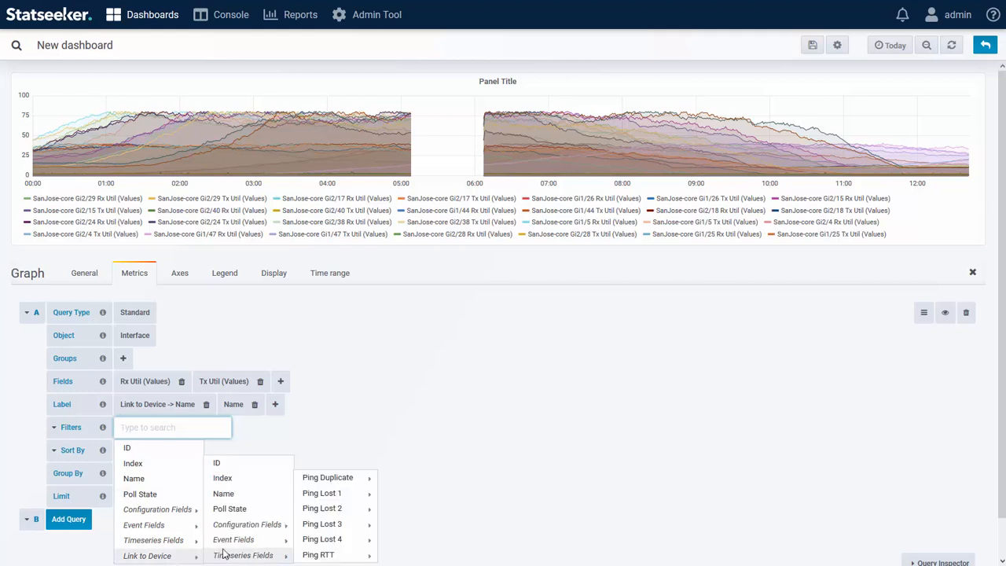
left_click(223, 495)
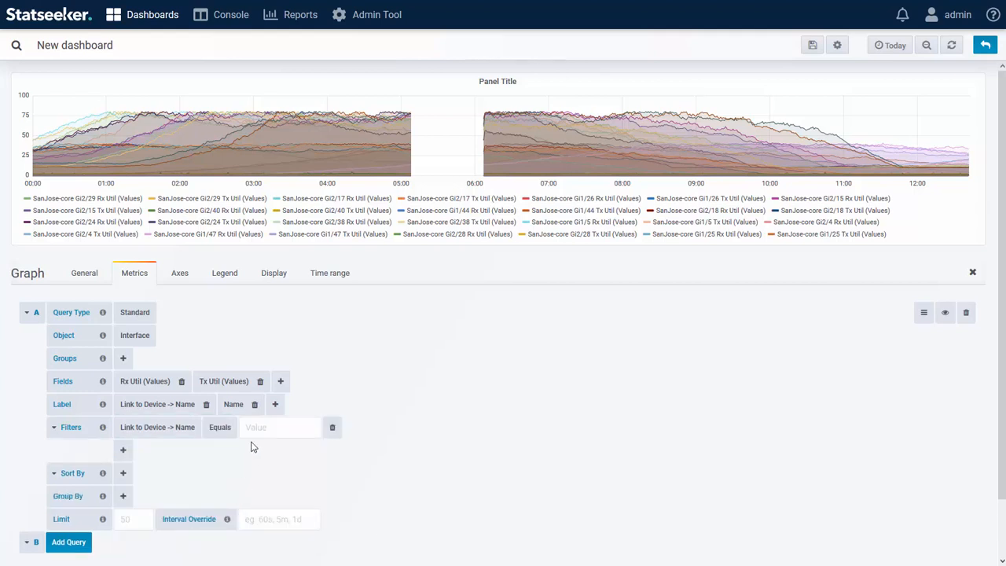
left_click(271, 427)
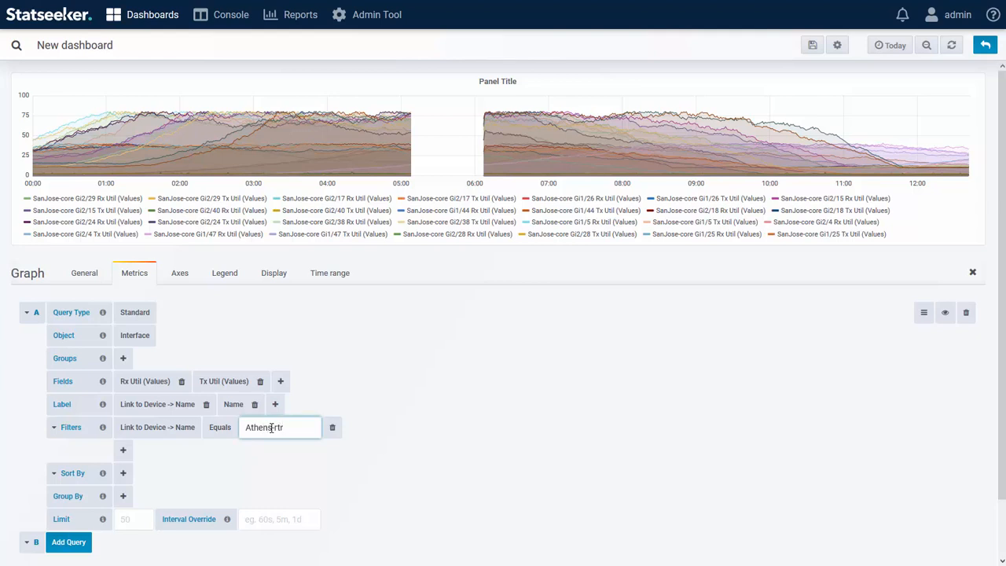
left_click(417, 425)
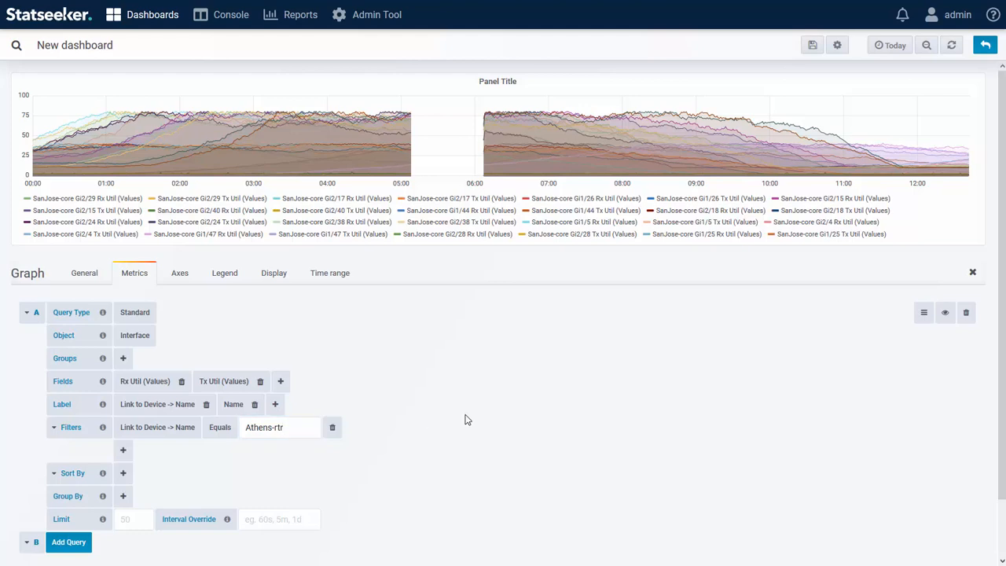
left_click(952, 46)
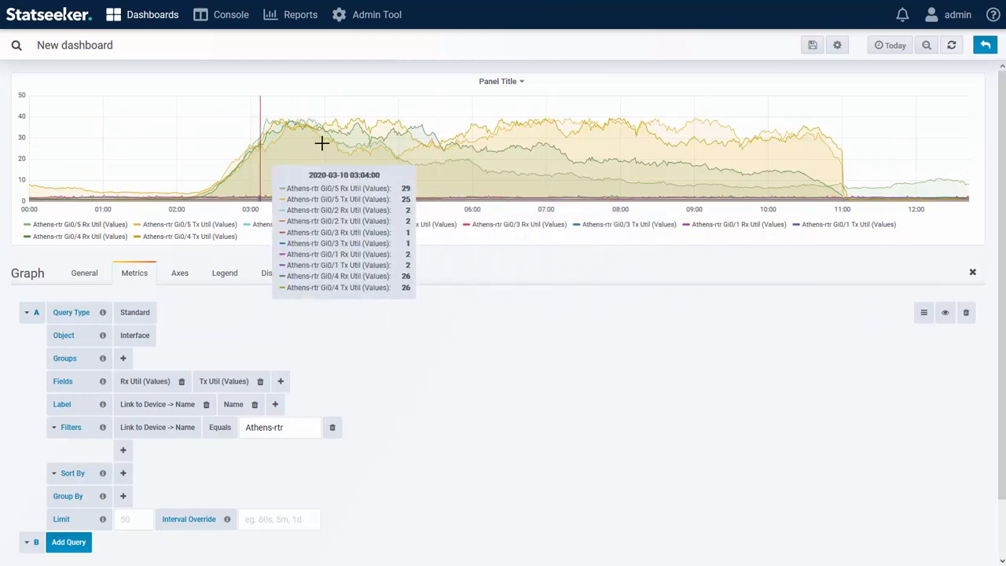
Step: Change the device Name filter's operator to Matches and shorten its value to Athens
left_click(221, 429)
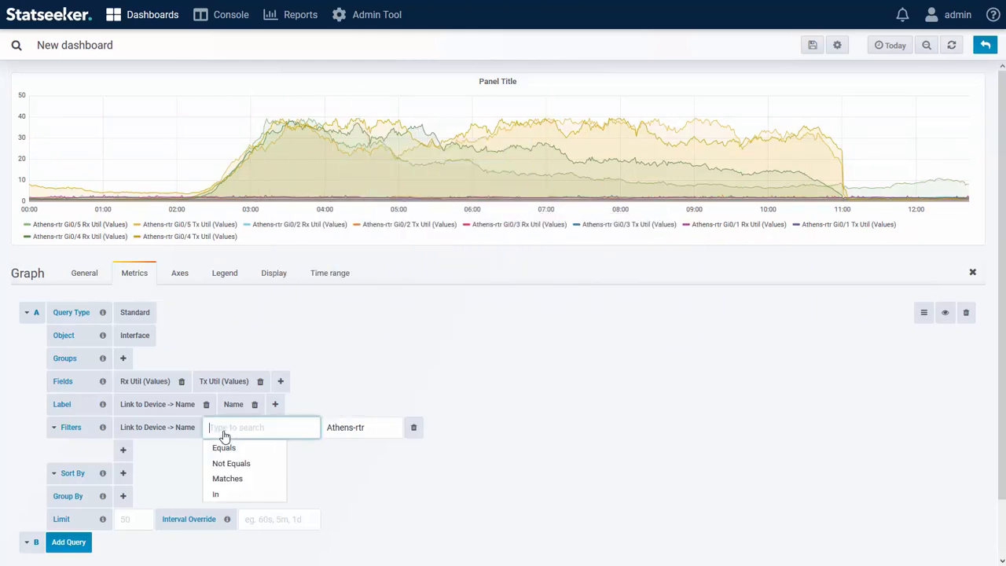
left_click(227, 479)
mouse_move(291, 427)
left_mouse_down()
mouse_move(244, 429)
mouse_move(281, 427)
left_mouse_up()
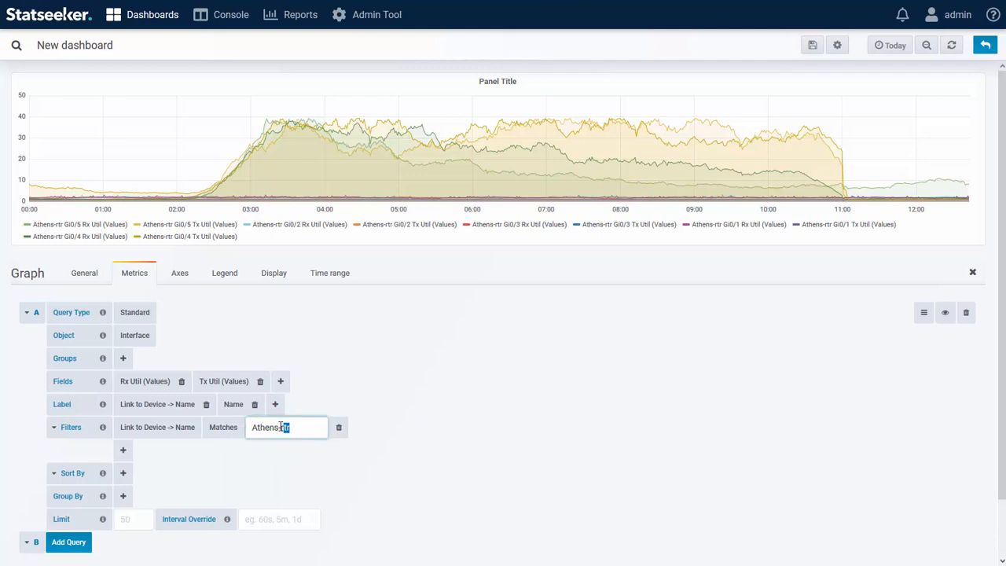
key("BackSpace")
left_click(344, 481)
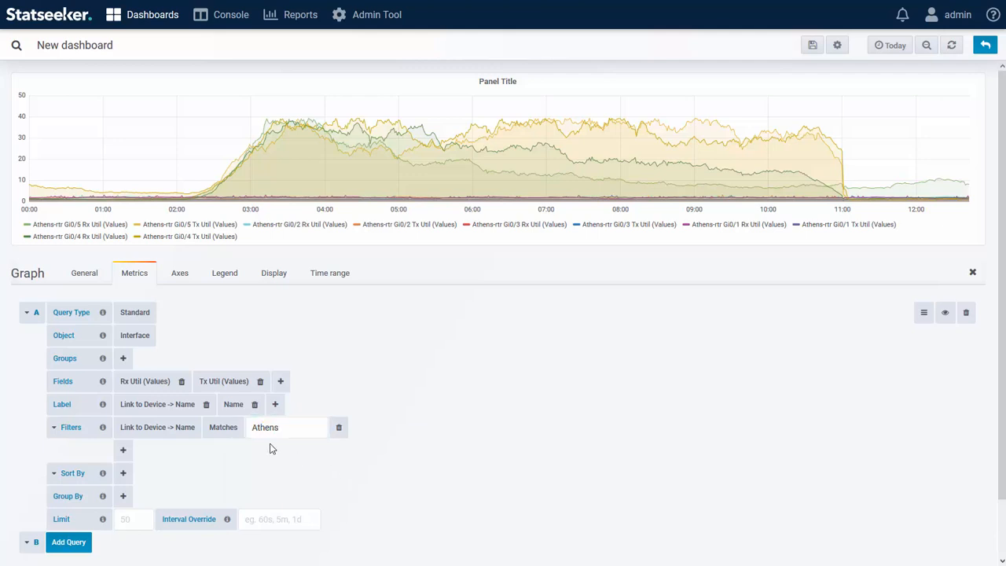
Step: Switch the Athens filter to the linked device's Location with the Matches operator and refresh the graph
left_click(164, 433)
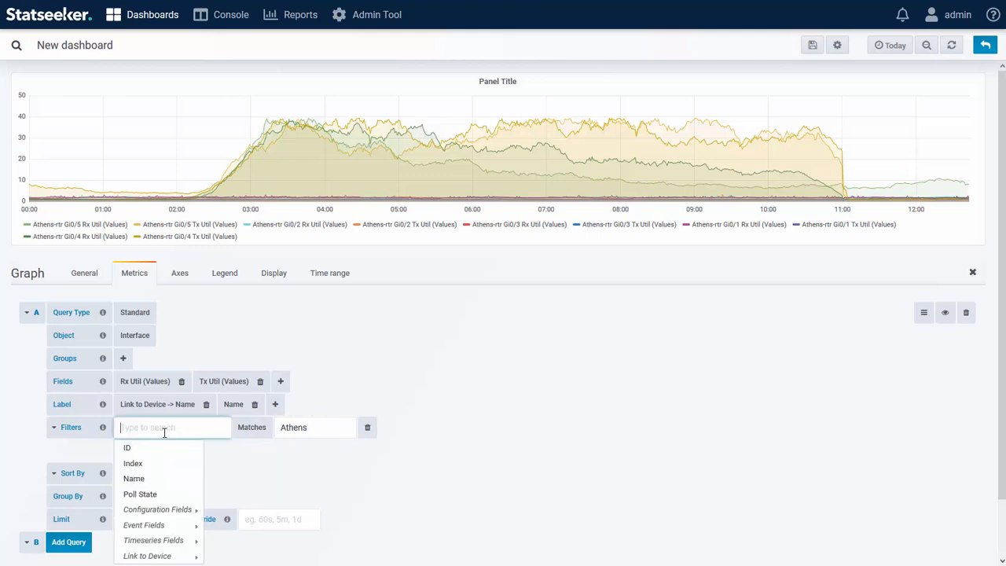
mouse_move(191, 558)
mouse_move(239, 541)
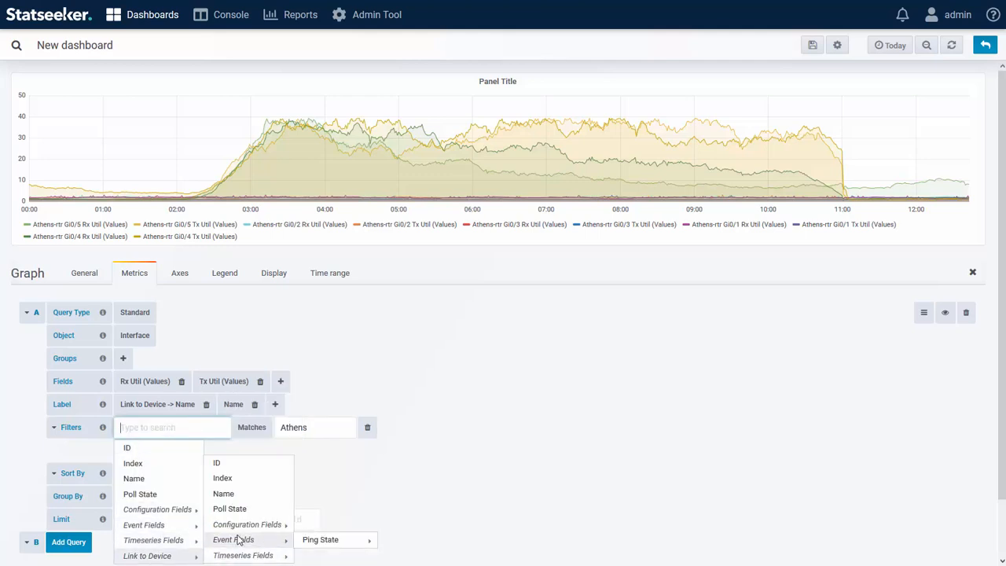
scroll(241, 540, "down", 1)
mouse_move(181, 499)
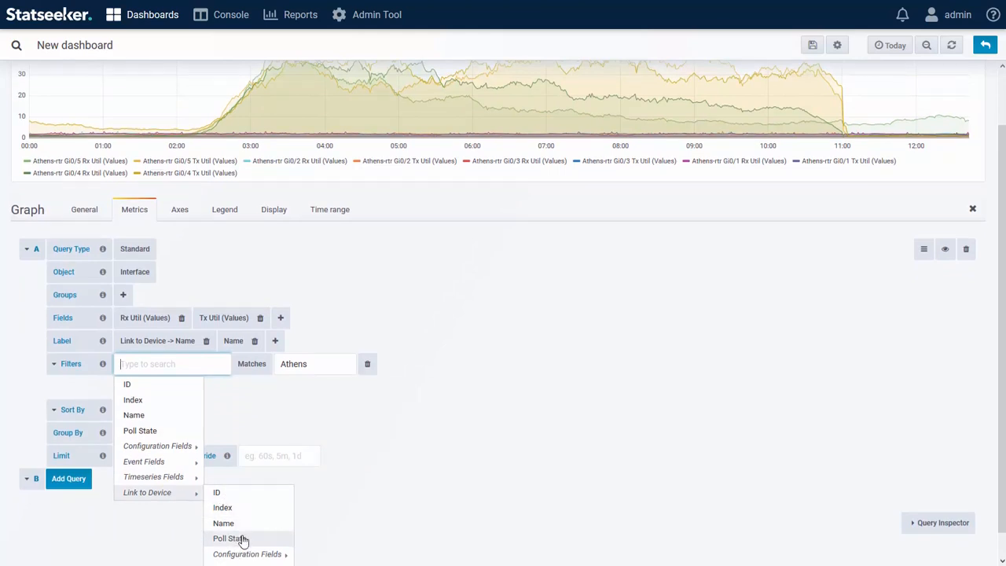
scroll(244, 525, "down", 1)
left_click(321, 439)
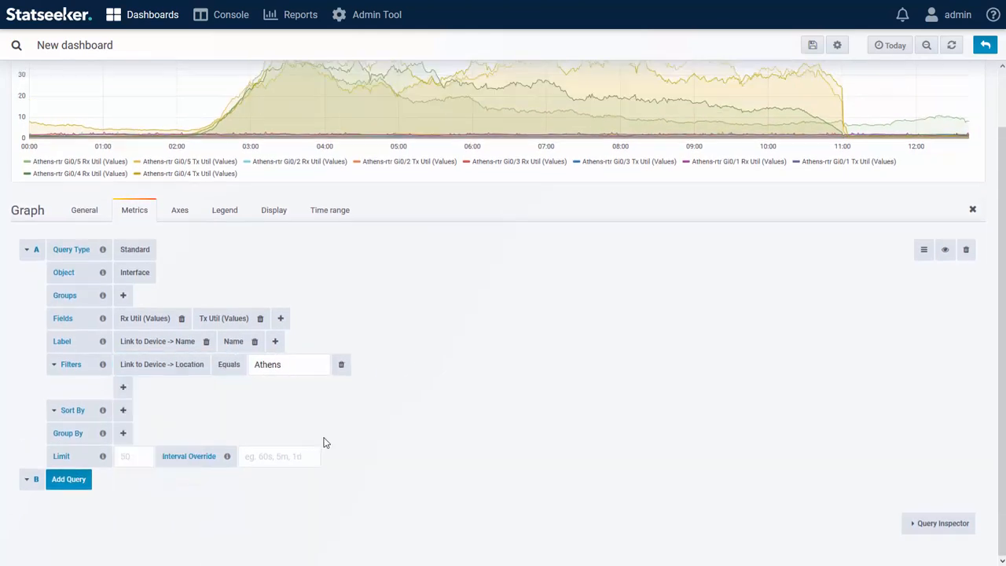
left_click(228, 366)
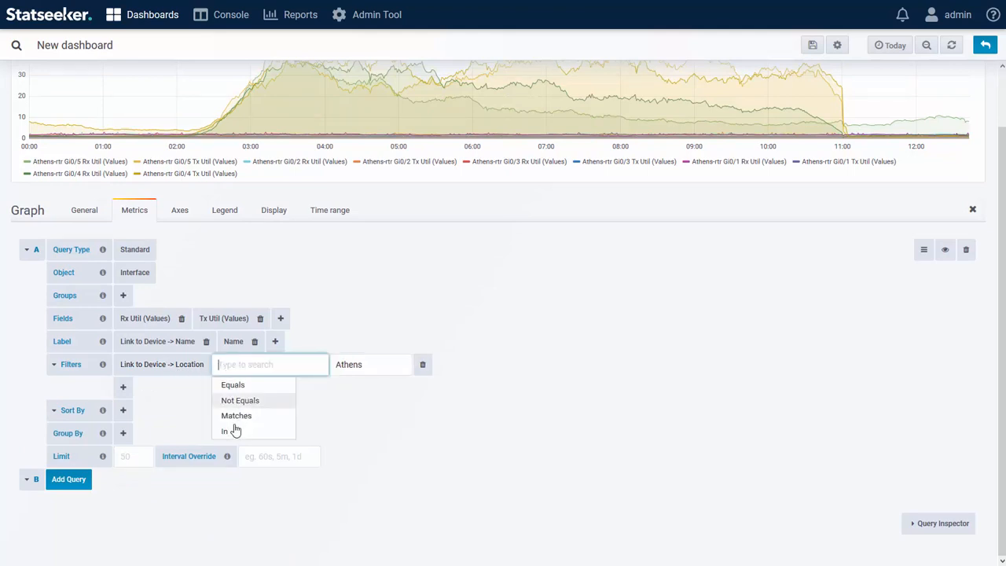
left_click(237, 416)
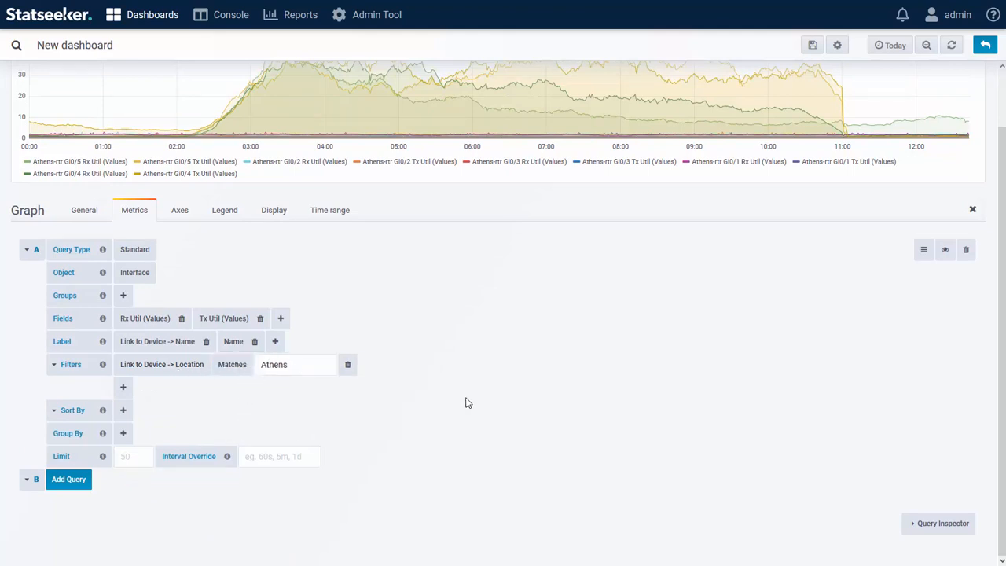
scroll(511, 406, "up", 2)
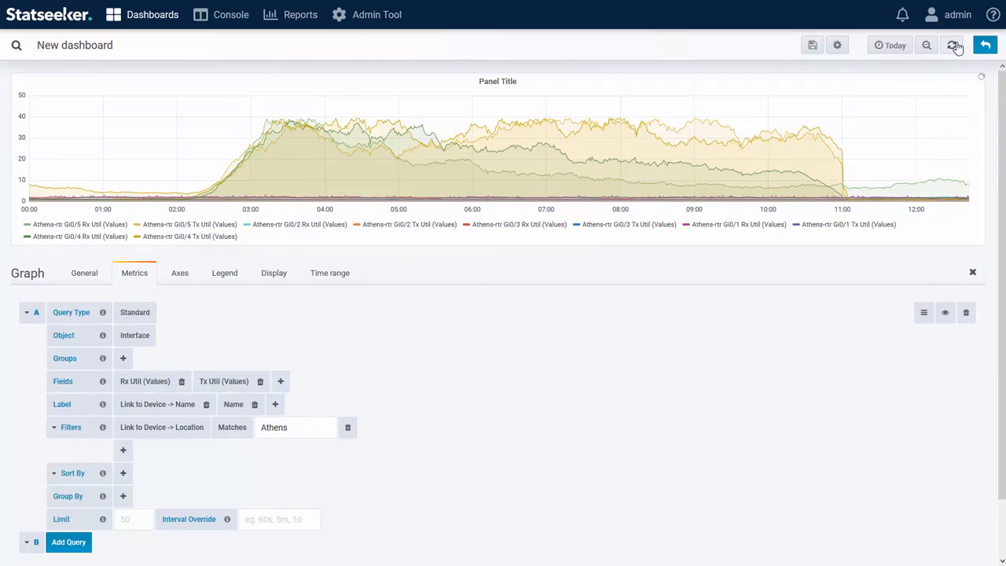
left_click(954, 46)
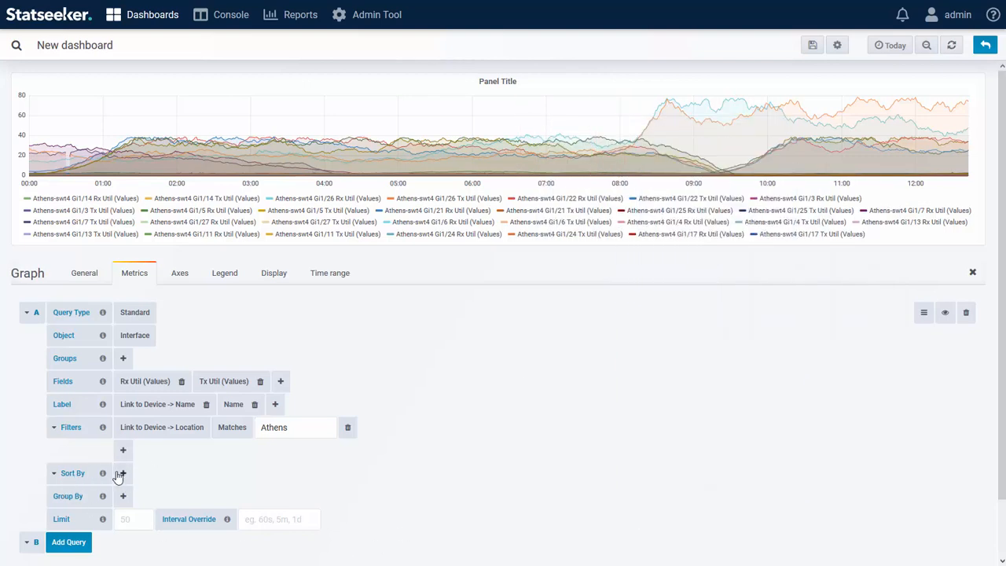
Step: Sort query A by the Tx Util Average in Descending order
left_click(123, 473)
scroll(392, 486, "down", 1)
mouse_move(142, 526)
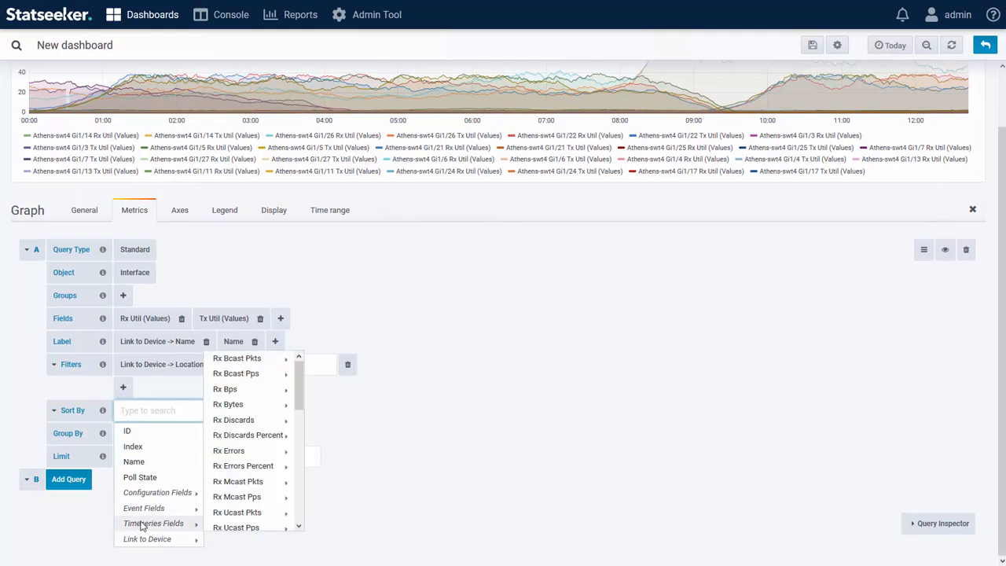
mouse_move(242, 512)
scroll(248, 507, "down", 6)
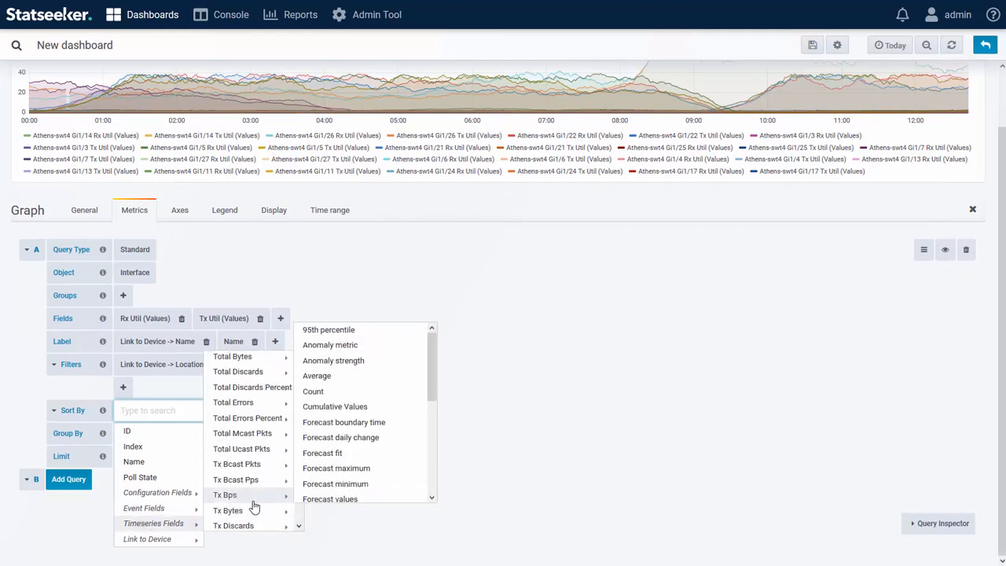
scroll(244, 515, "down", 1)
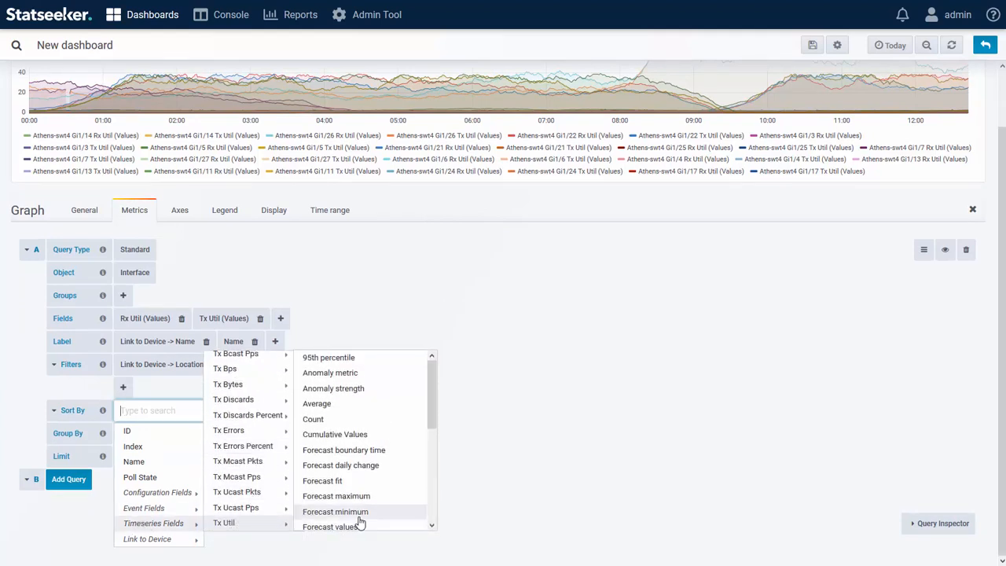
left_click(354, 409)
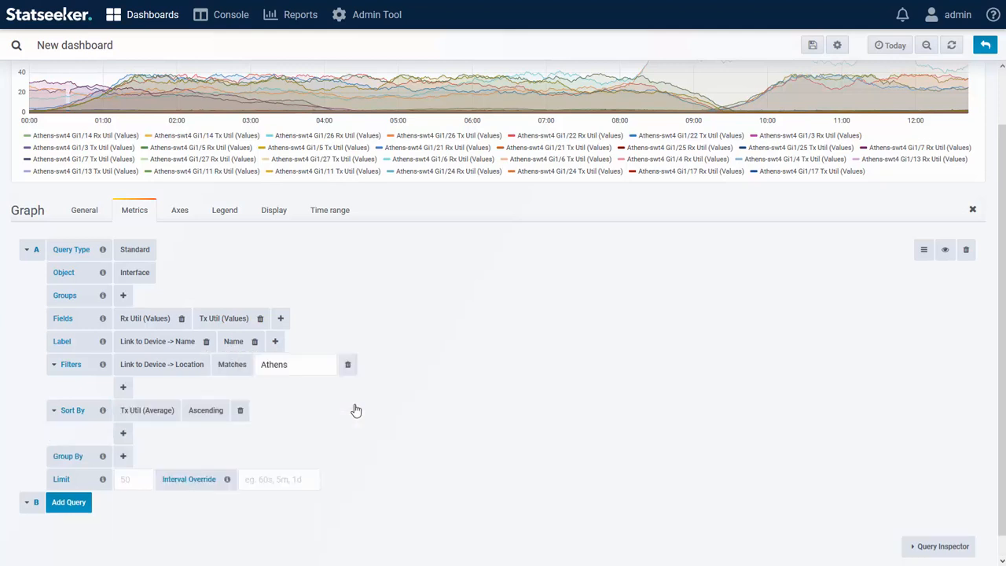
left_click(206, 412)
left_click(208, 448)
scroll(370, 427, "up", 1)
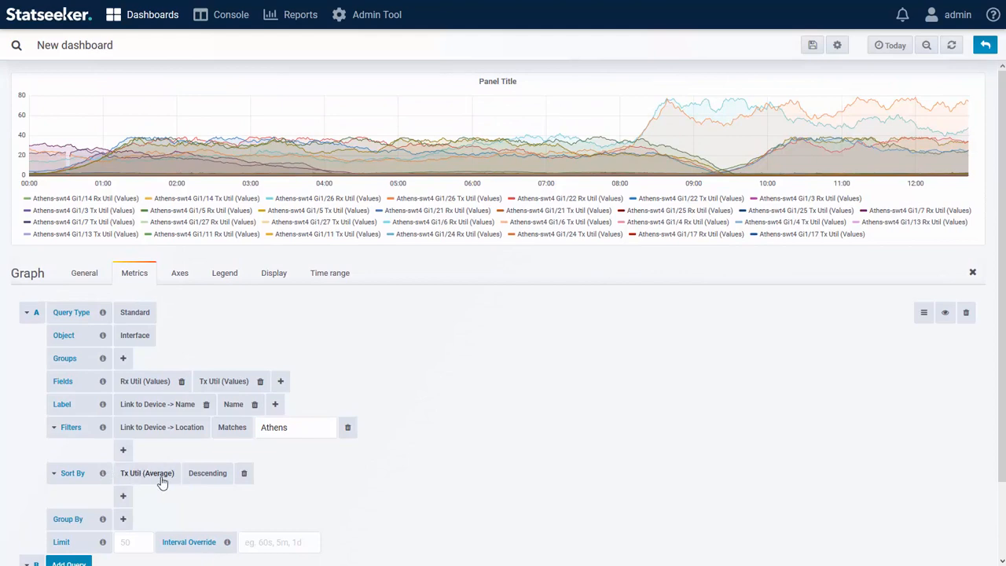
Step: Limit query A to 5 results and refresh the graph
scroll(349, 473, "down", 1)
left_click(138, 458)
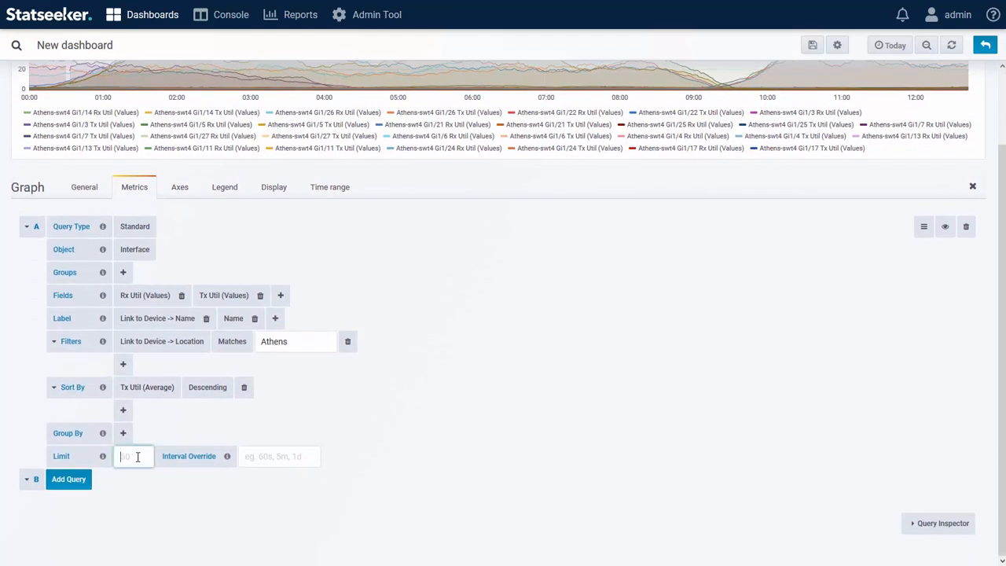
left_click(554, 444)
scroll(633, 433, "up", 2)
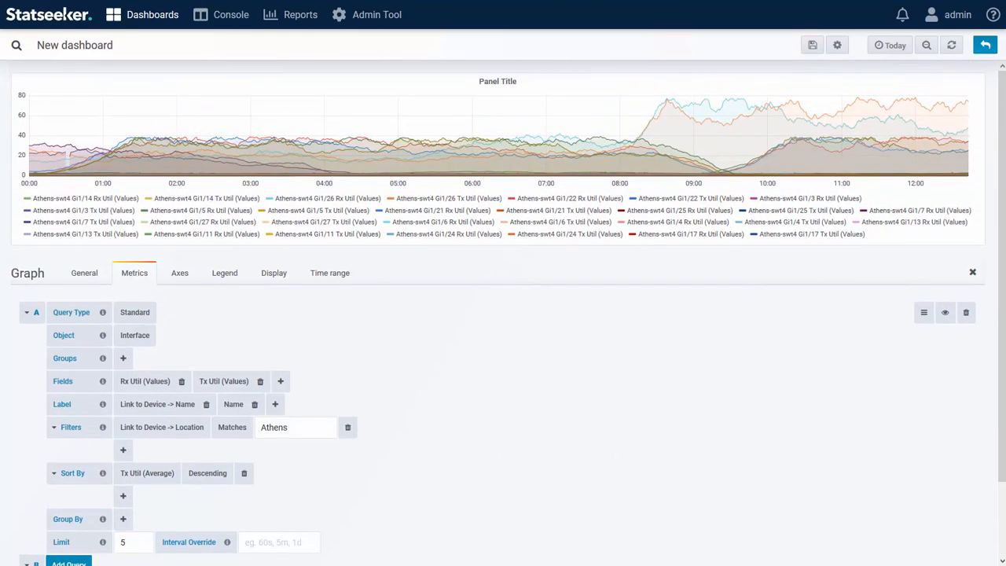
left_click(953, 45)
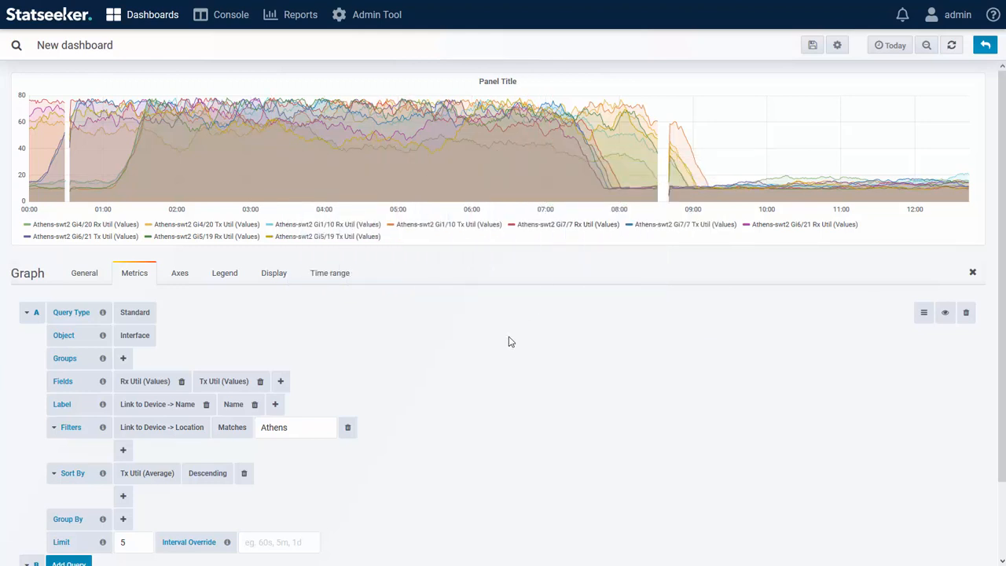
Step: Restrict query A to the Routers group and refresh the graph
left_click(124, 360)
scroll(194, 445, "down", 5)
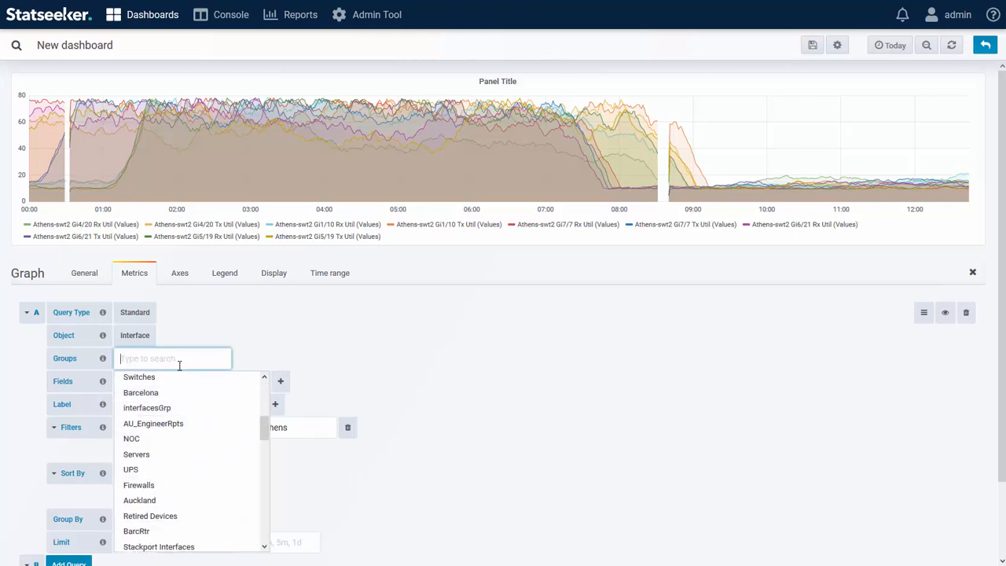
scroll(184, 462, "down", 10)
scroll(179, 462, "up", 2)
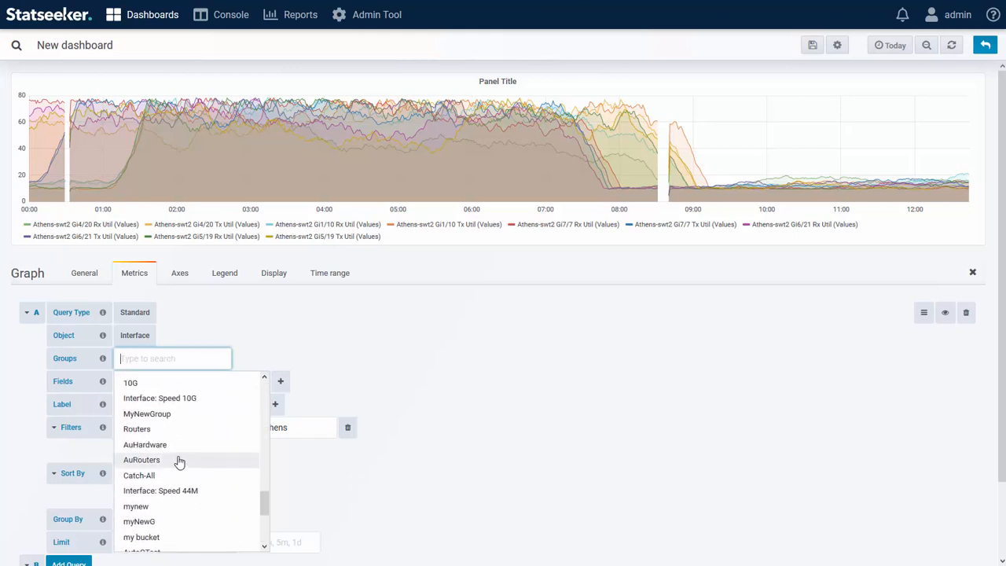
left_click(140, 430)
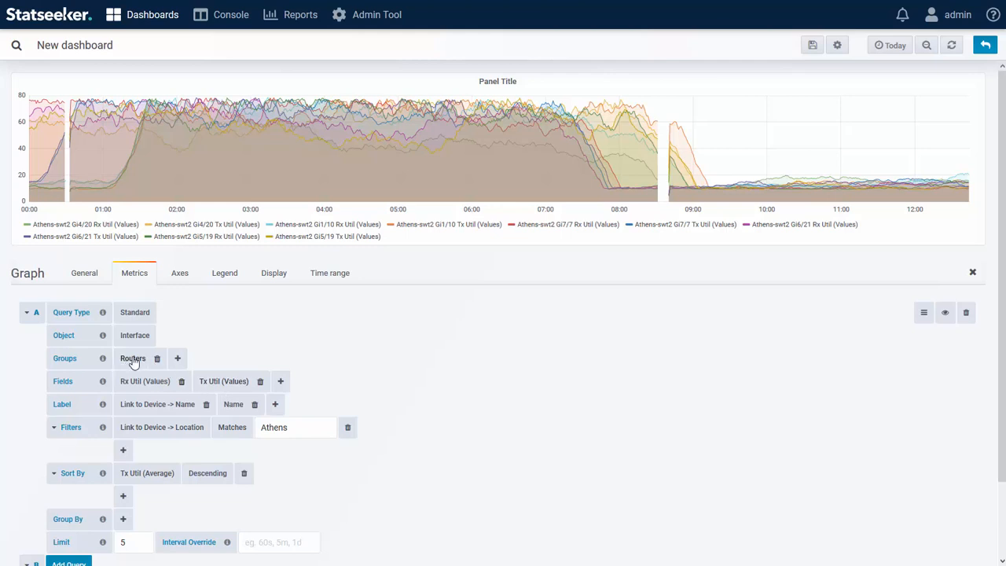
left_click(952, 48)
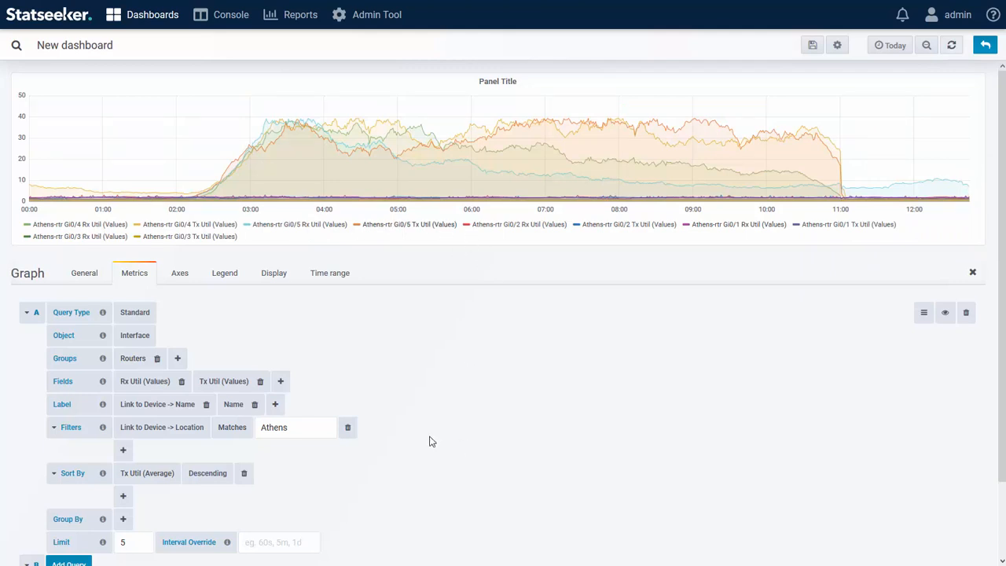
Step: Delete the Location filter from query A and refresh the graph
left_click(349, 428)
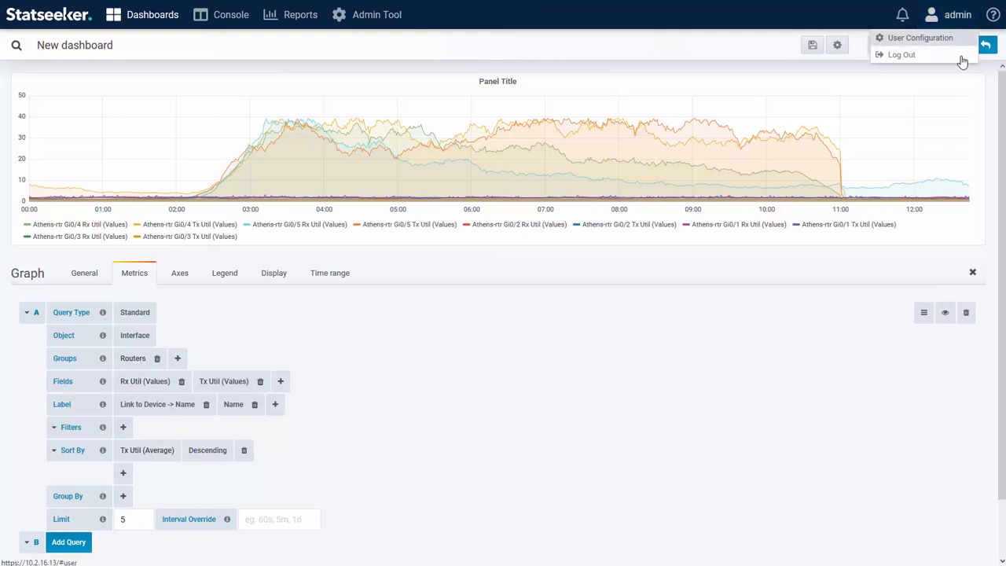
left_click(952, 45)
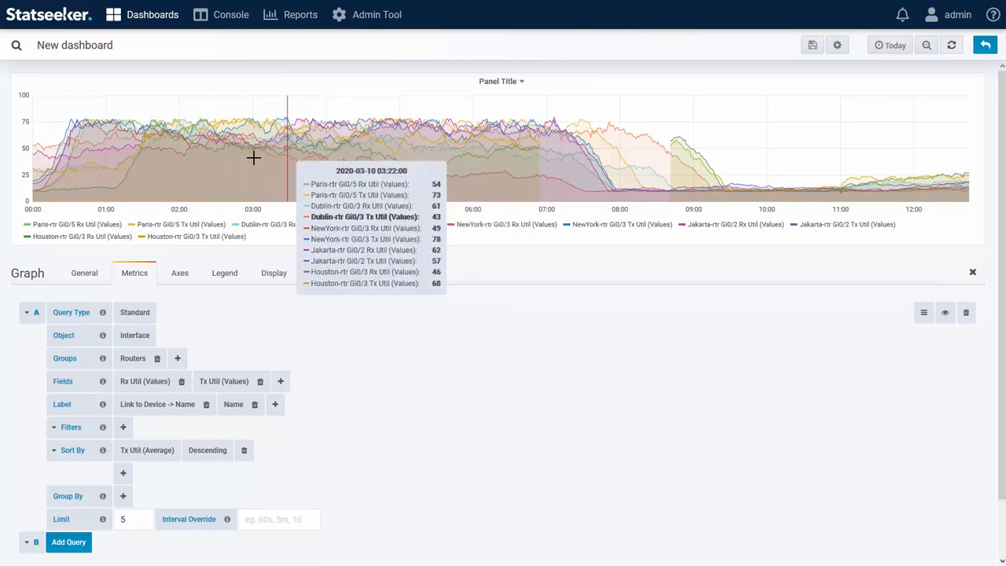
Step: Save the new dashboard under the name "Init build"
left_click(813, 47)
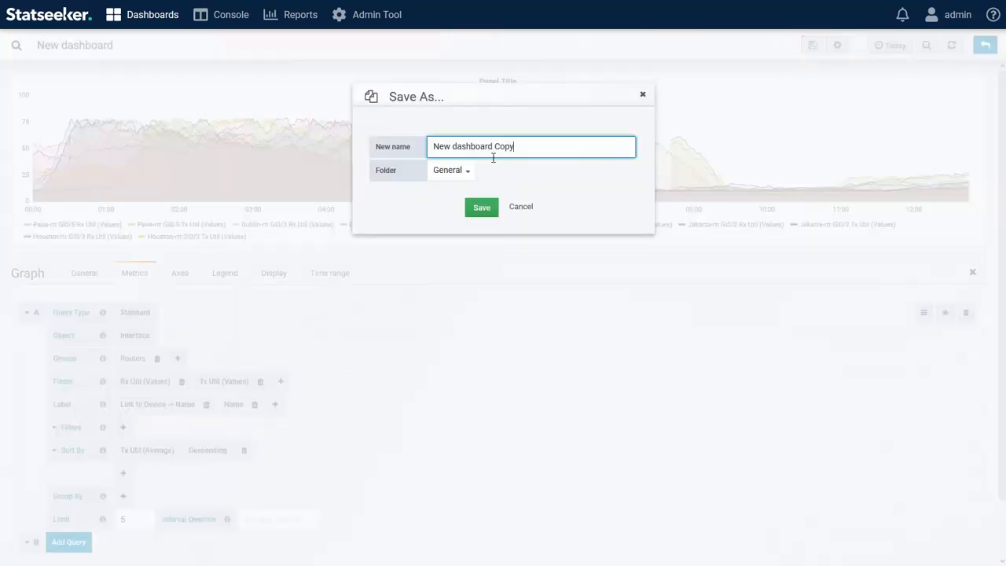
left_click_drag(537, 145, 422, 151)
type("Init build")
left_click(480, 214)
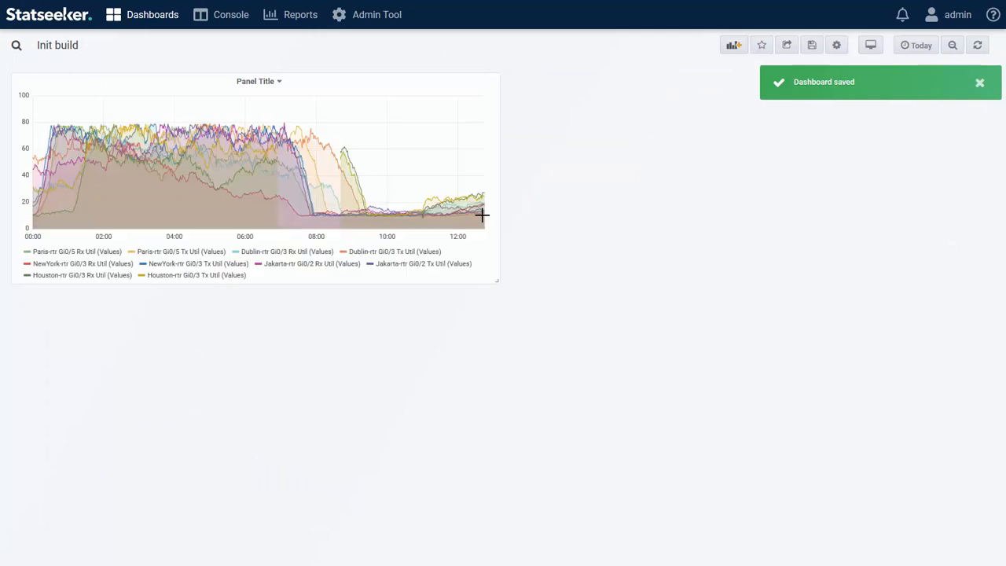
Step: Open the graph panel for editing and start a new variable in the dashboard settings
left_click(256, 83)
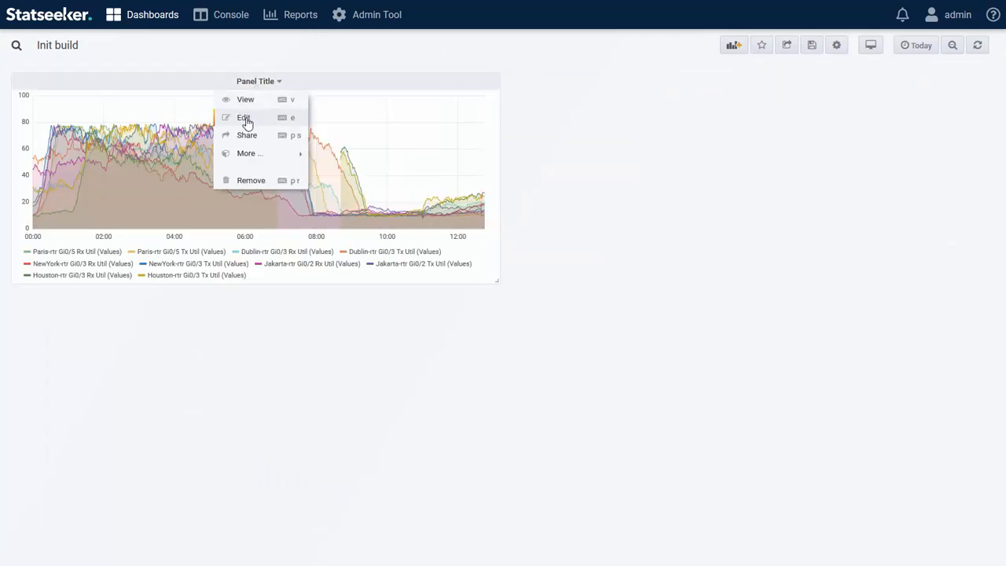
left_click(245, 119)
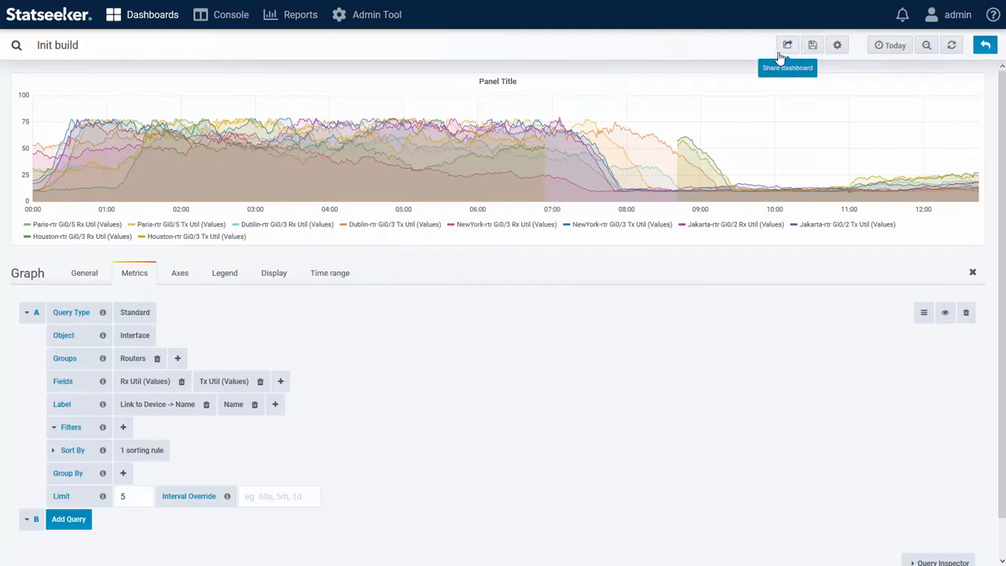
left_click(837, 47)
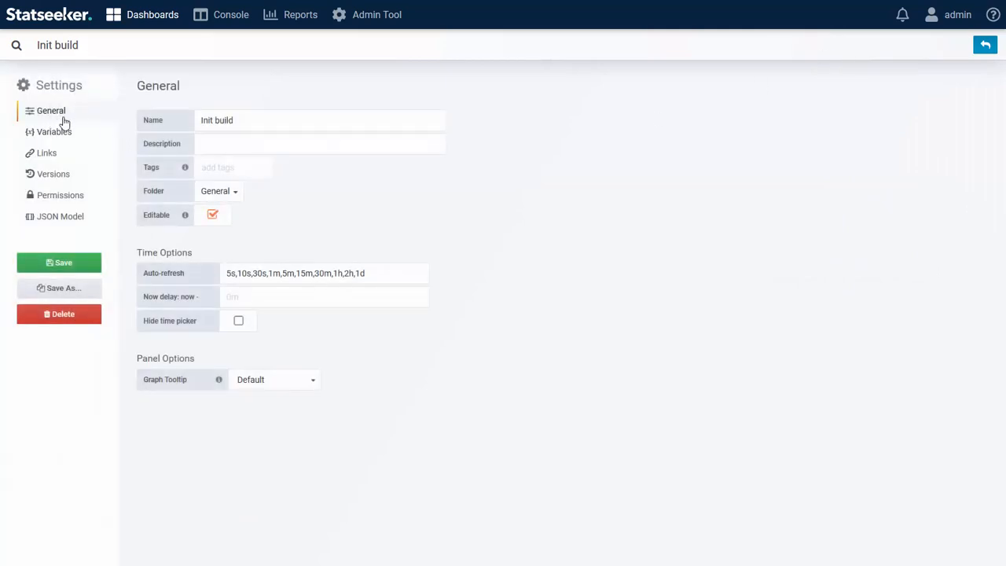
left_click(54, 133)
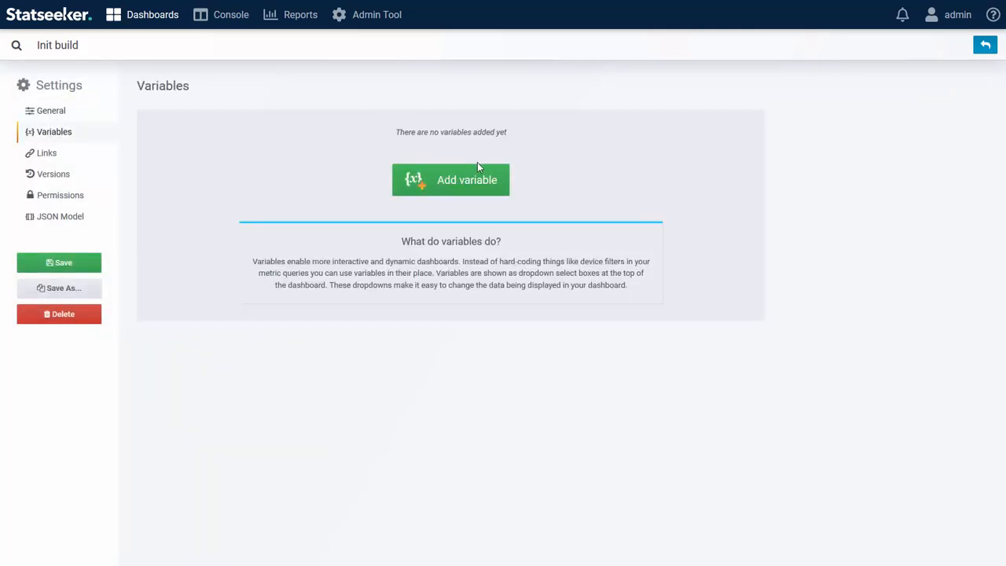
left_click(454, 180)
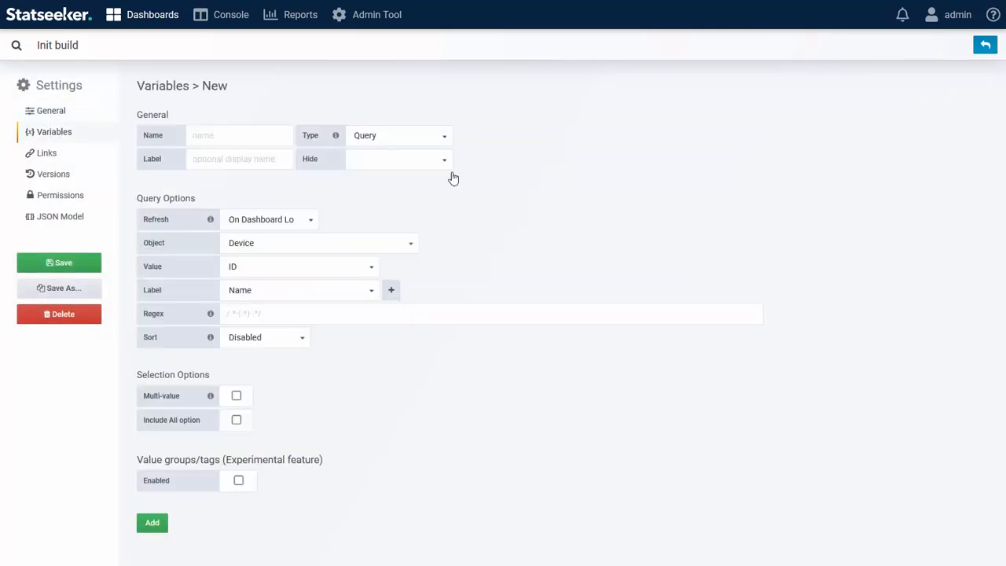
Step: Name the new variable Device and give it the display label MyDevices
left_click(258, 140)
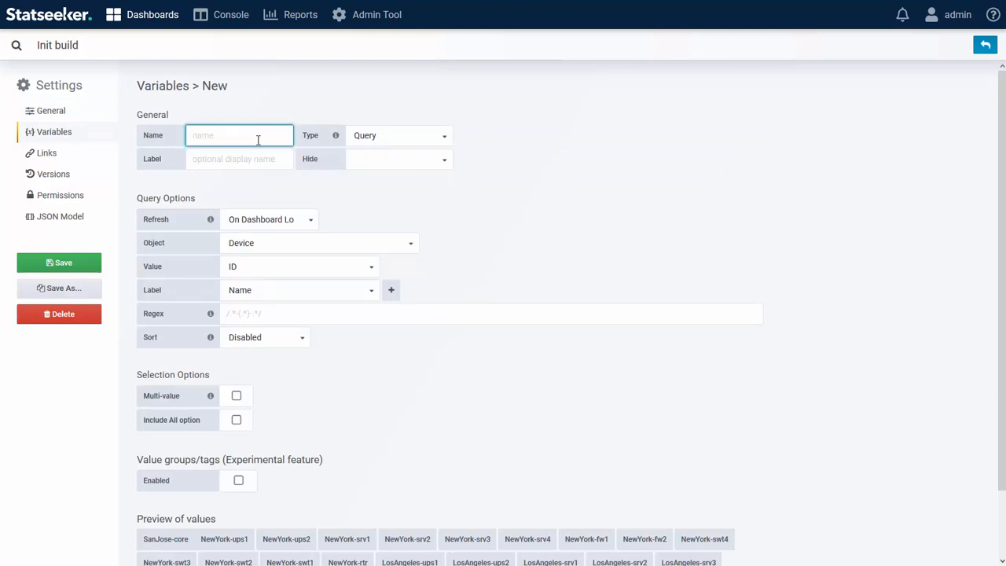
type("Devuice")
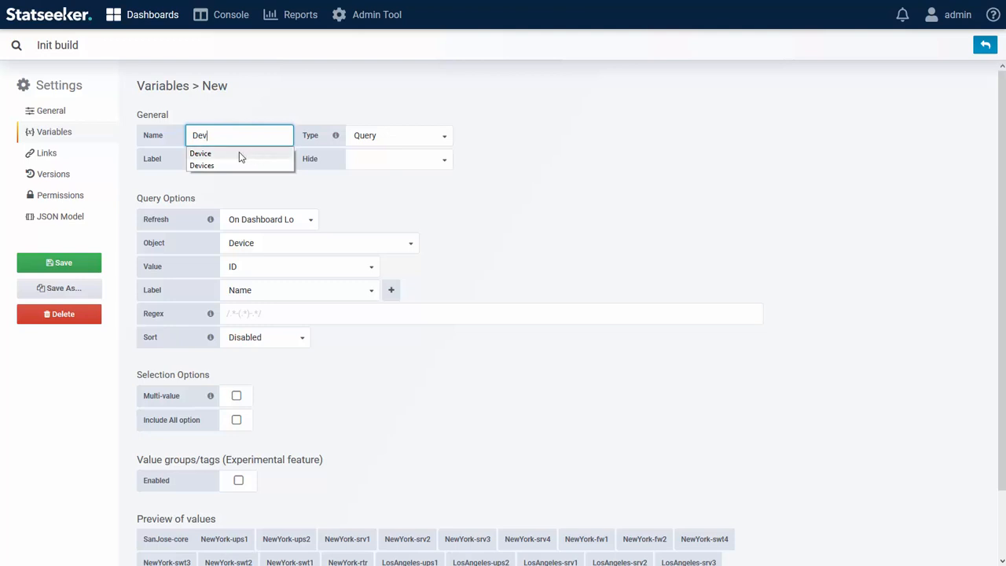
left_click(239, 152)
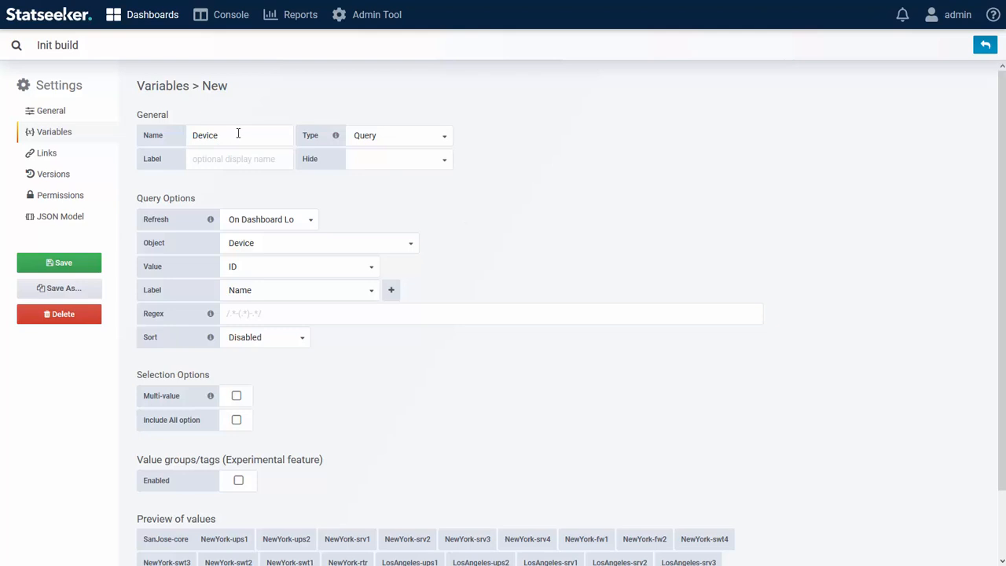
left_click(206, 159)
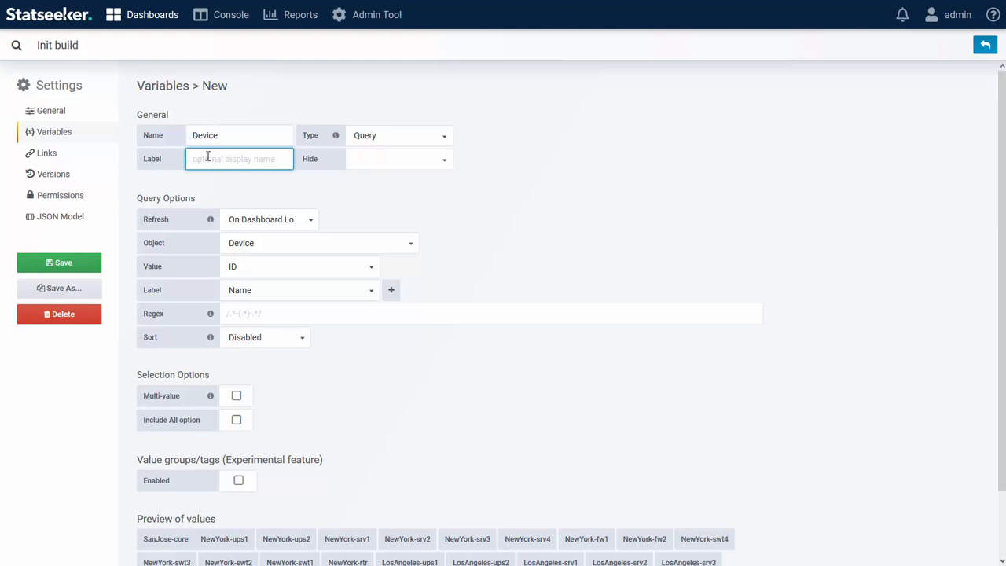
type("MyDevices")
Step: Examine the object types available for the variable's query, keeping Device selected
left_click(246, 247)
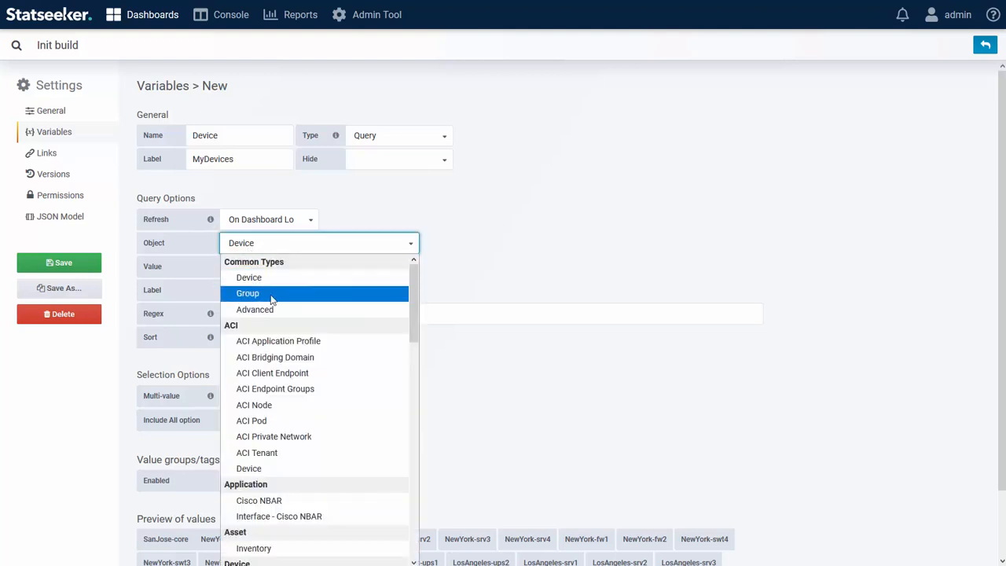
scroll(359, 382, "down", 10)
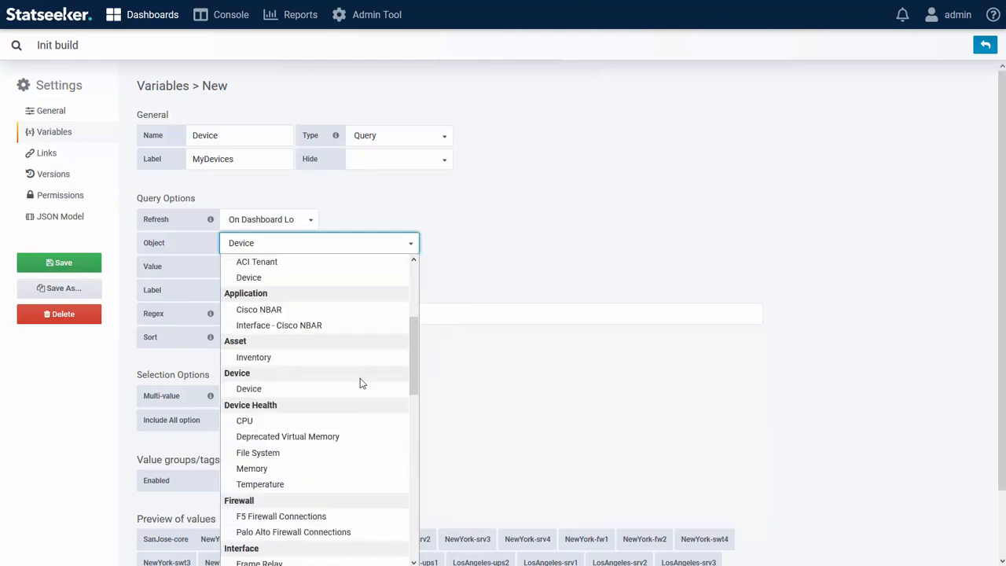
scroll(344, 426, "down", 3)
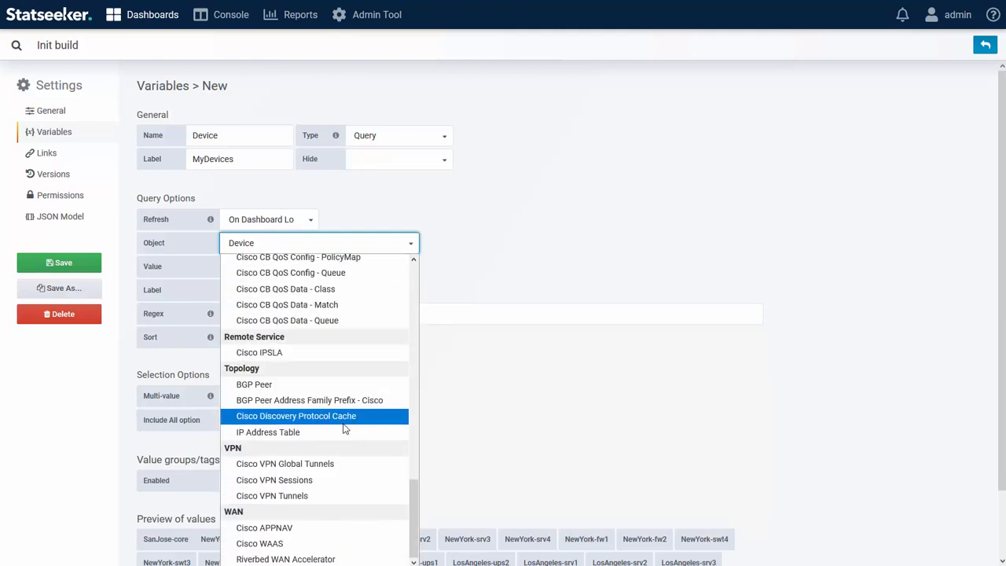
scroll(348, 426, "up", 13)
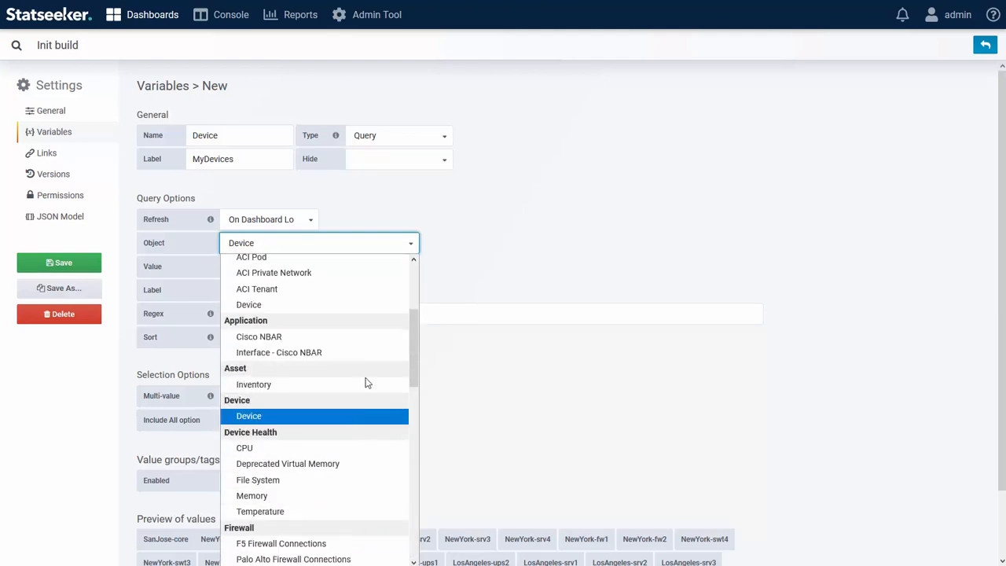
left_click(580, 235)
left_click(299, 251)
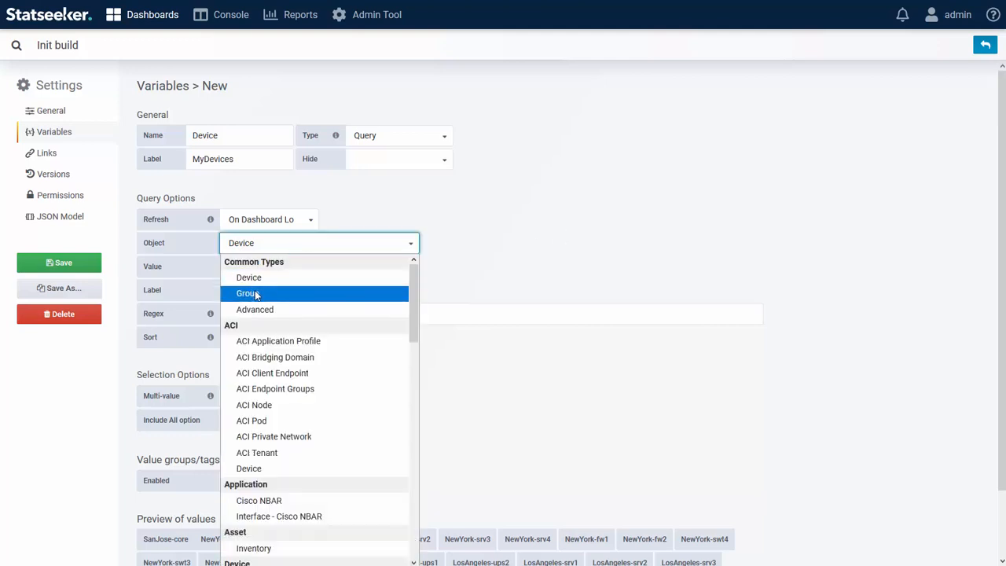
left_click(511, 244)
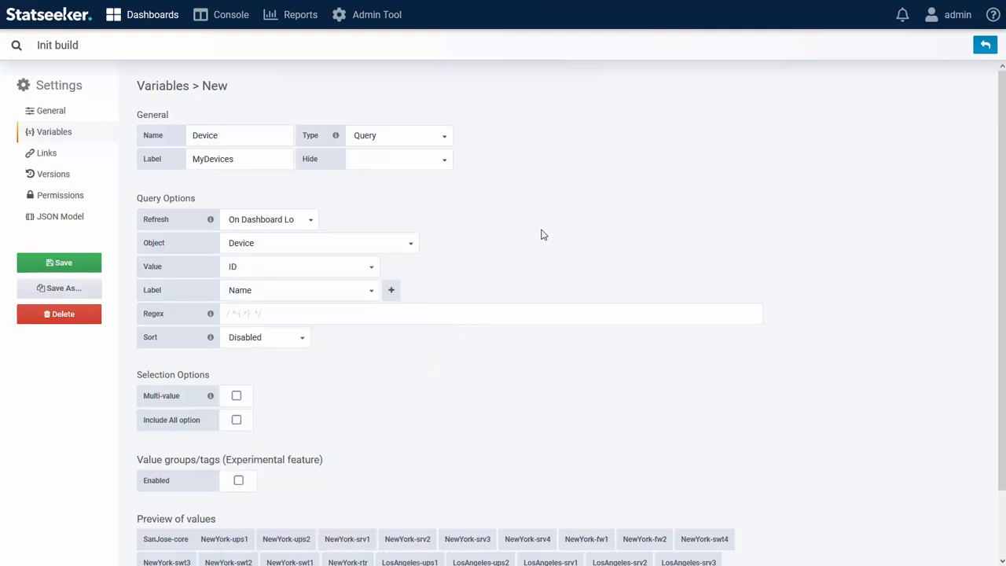
Step: Sort the variable's values by Alphabetical (case-insensitive, asc) and add the variable to the dashboard
left_click(288, 340)
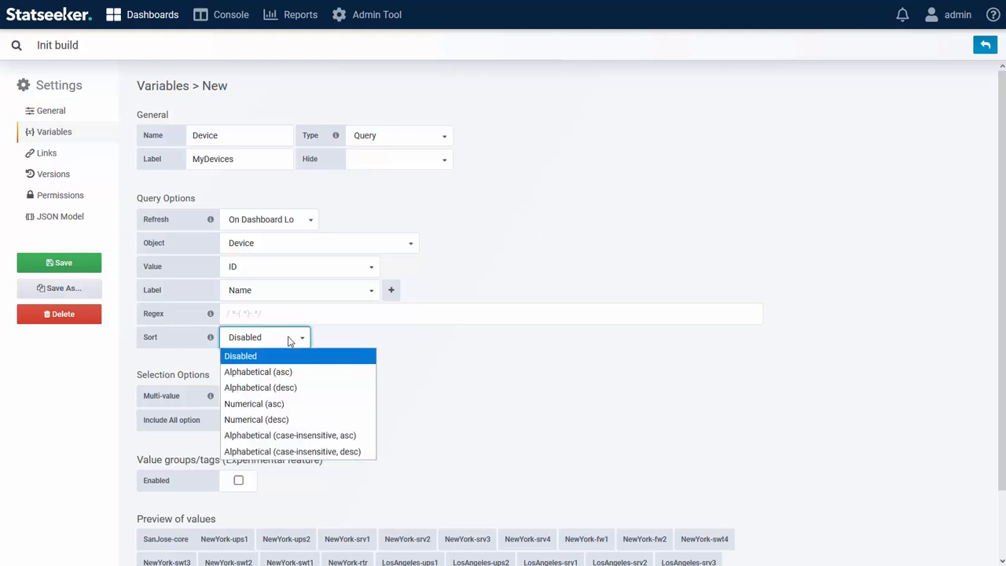
left_click(303, 438)
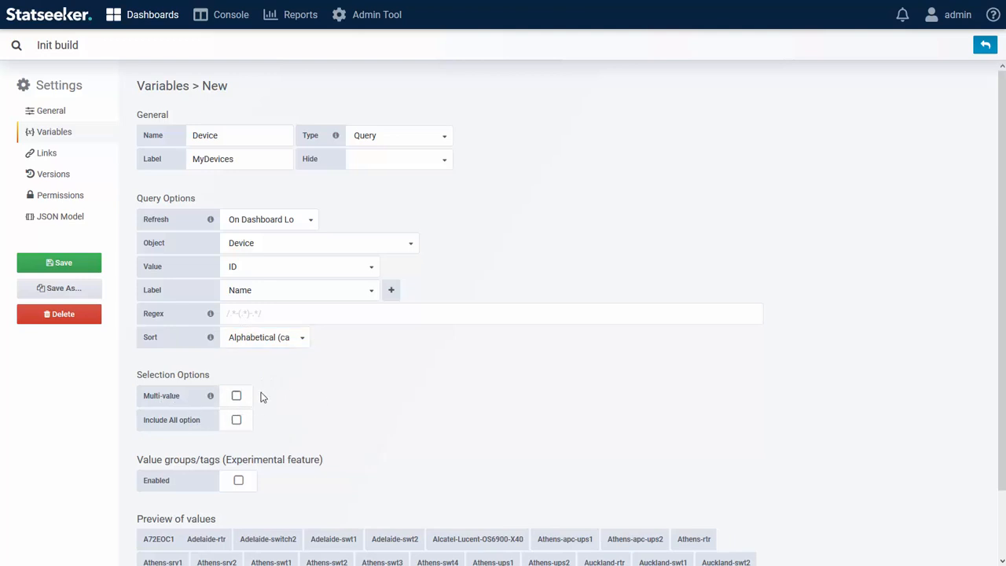
scroll(338, 523, "down", 1)
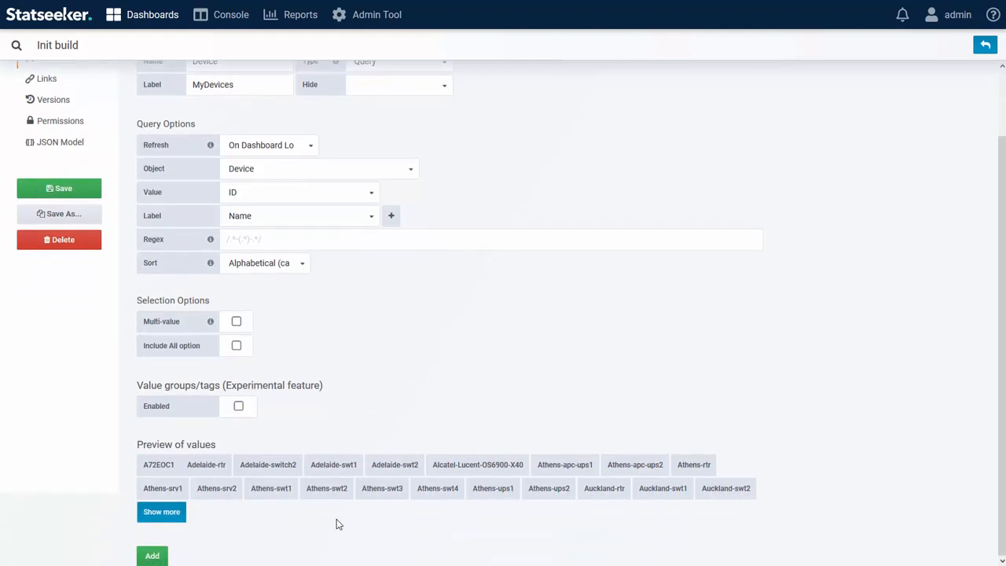
left_click(152, 555)
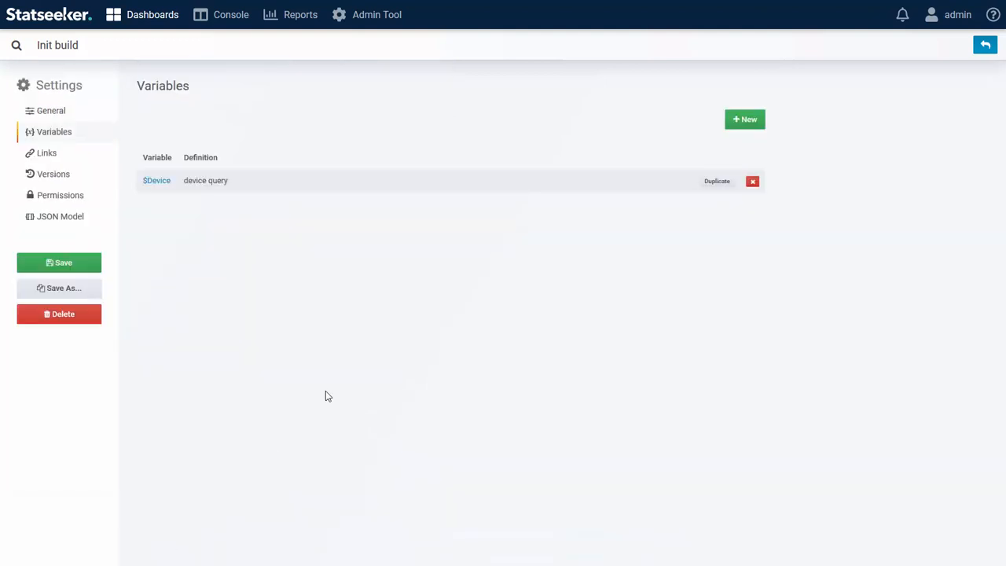
Step: Return to the graph panel and switch the MyDevices variable to Athens-srv1 and after that to Athens-swt2
left_click(987, 46)
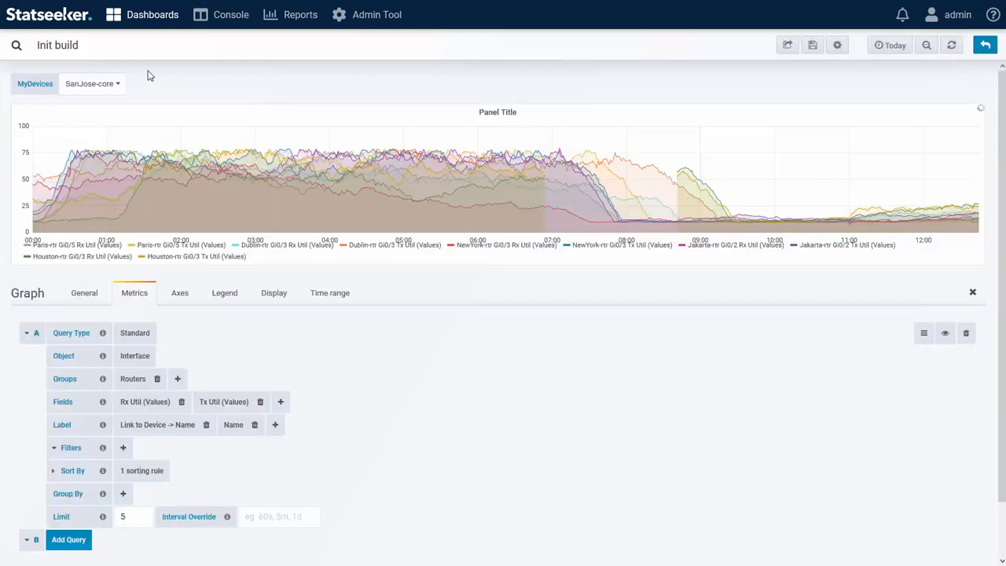
left_click(95, 84)
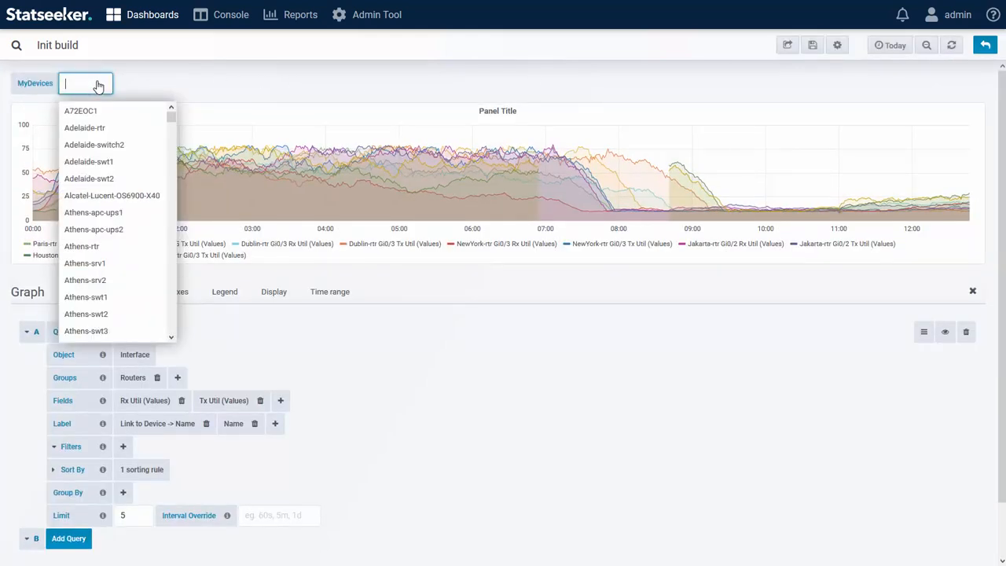
left_click(101, 262)
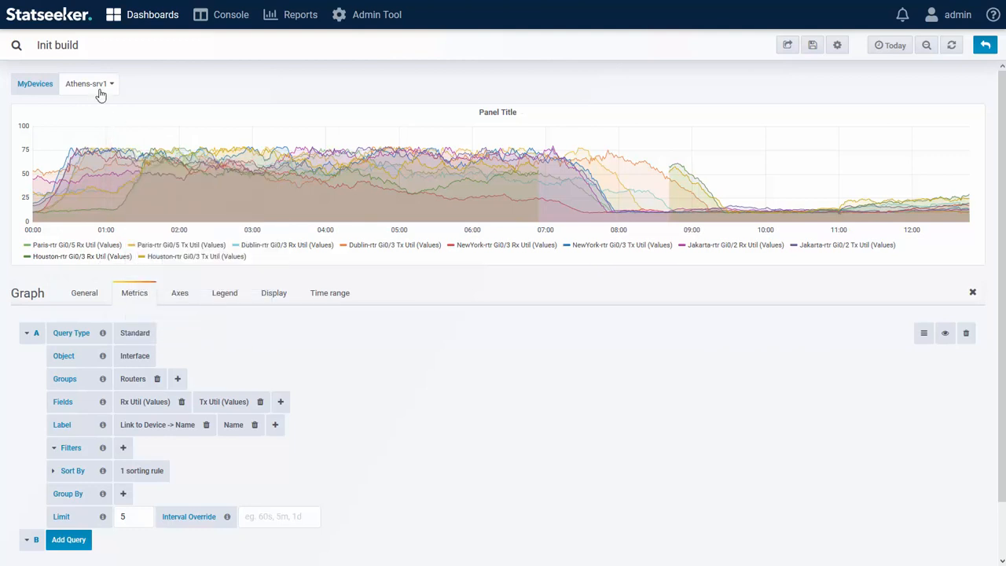
left_click(98, 85)
left_click(85, 313)
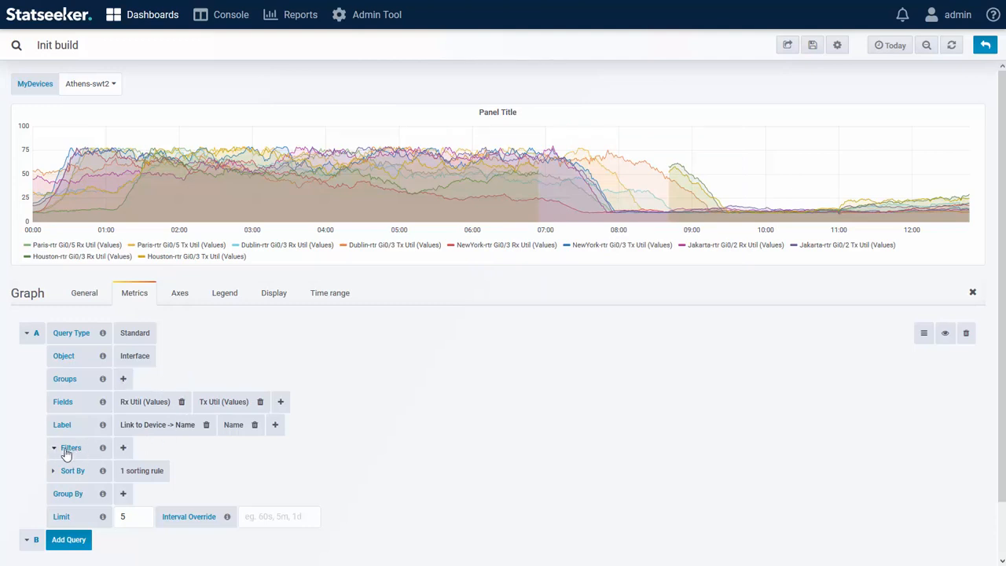
Step: Filter query A by the $Device variable instead of the Routers group, and switch MyDevices to Athens-rtr
left_click(123, 448)
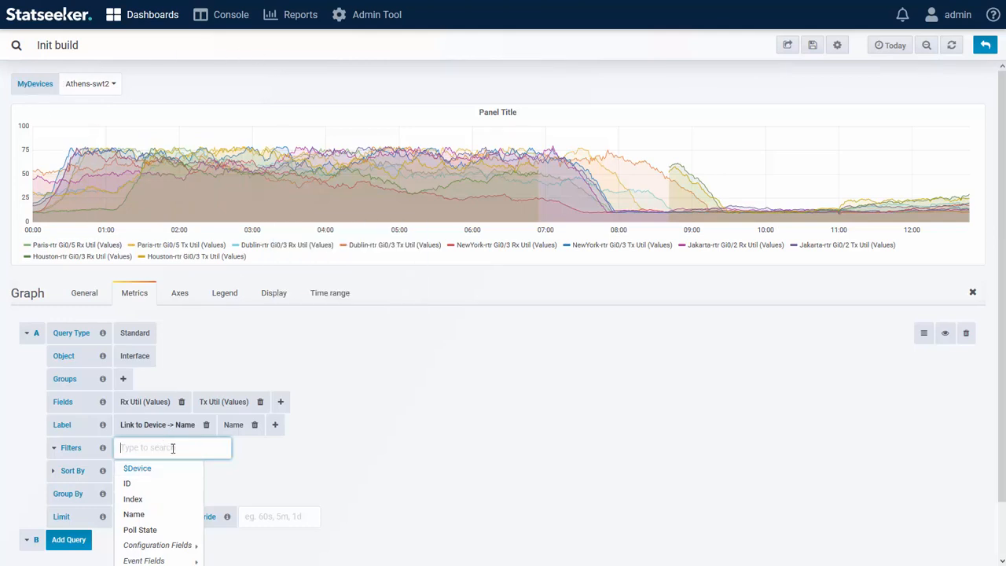
left_click(139, 469)
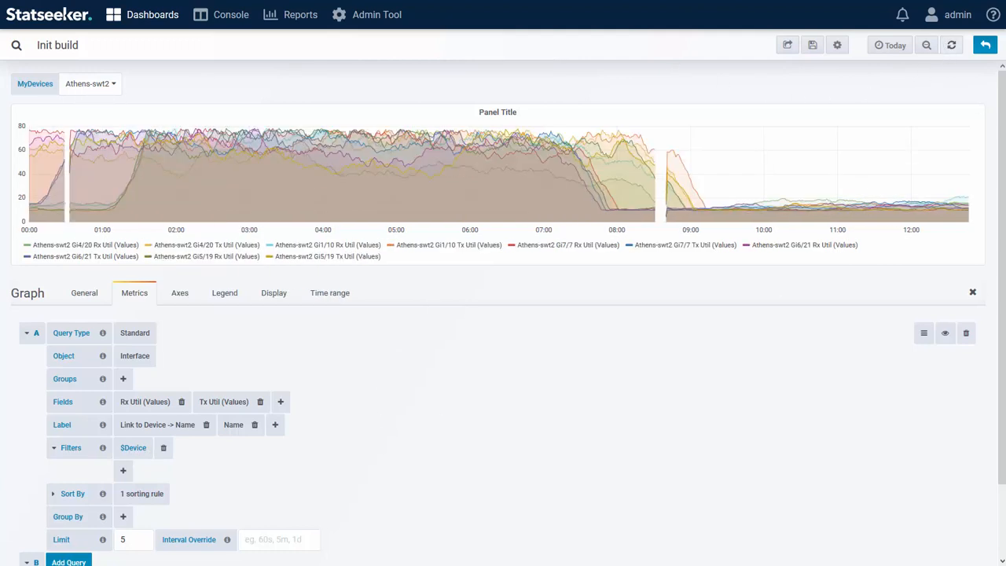
left_click(111, 85)
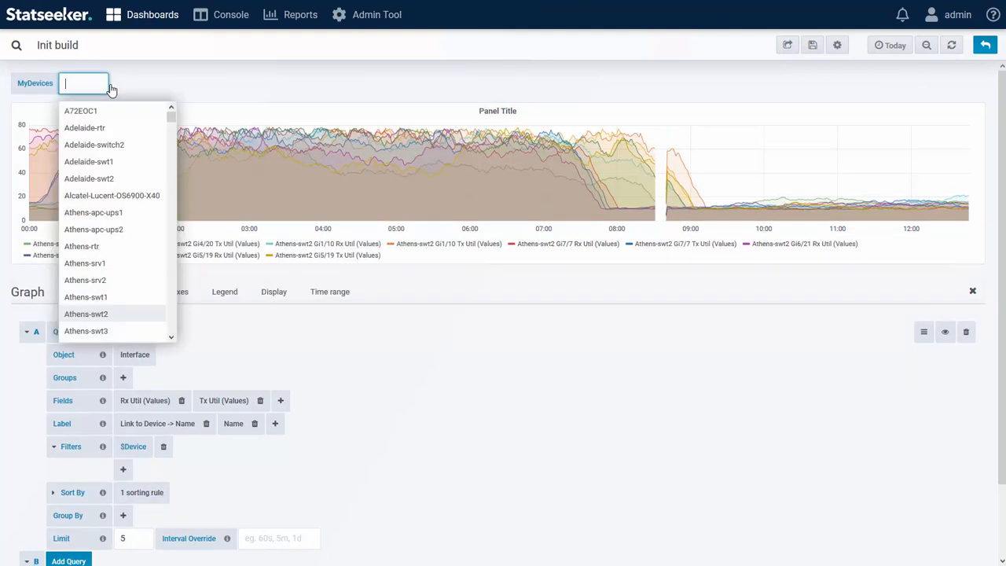
left_click(107, 248)
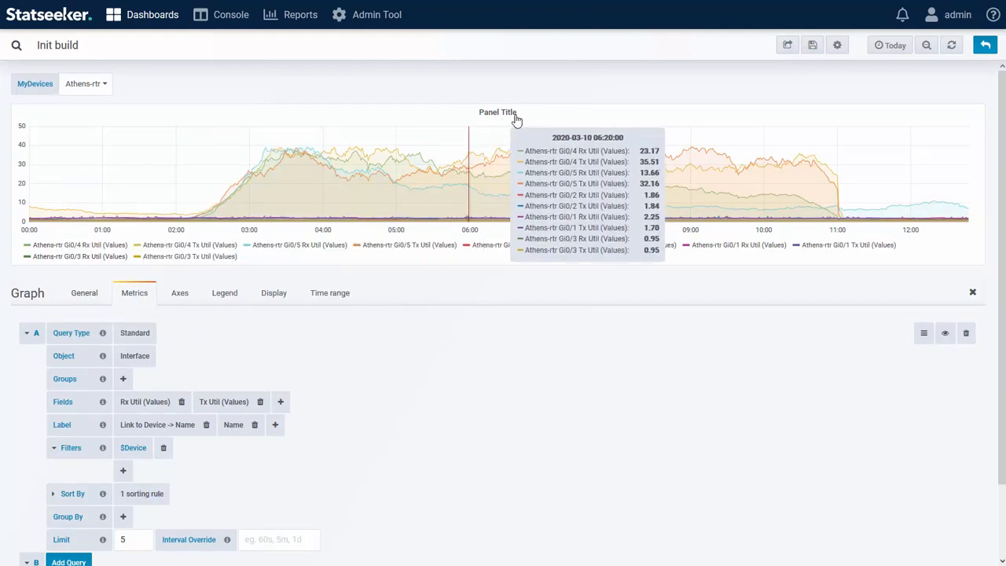
Step: Title the graph panel "$Device Util" and switch MyDevices to Athens-srv2 to test the dynamic title
left_click(75, 295)
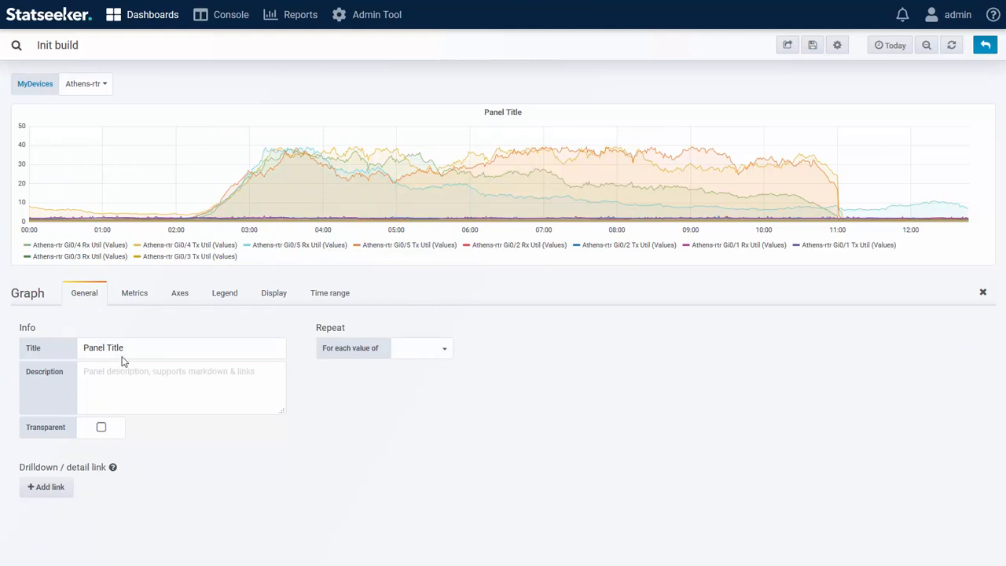
left_click_drag(142, 346, 26, 344)
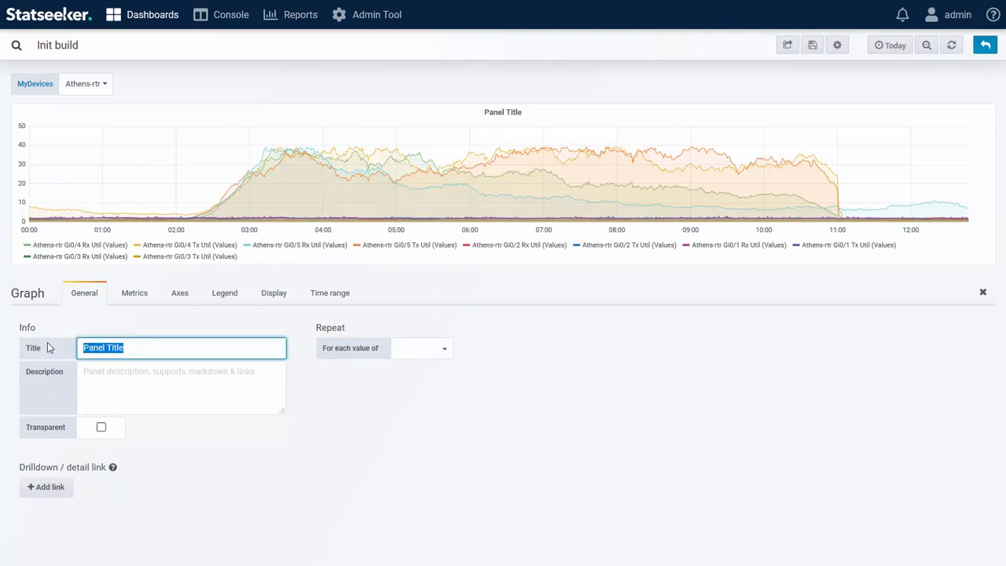
type("$Devices")
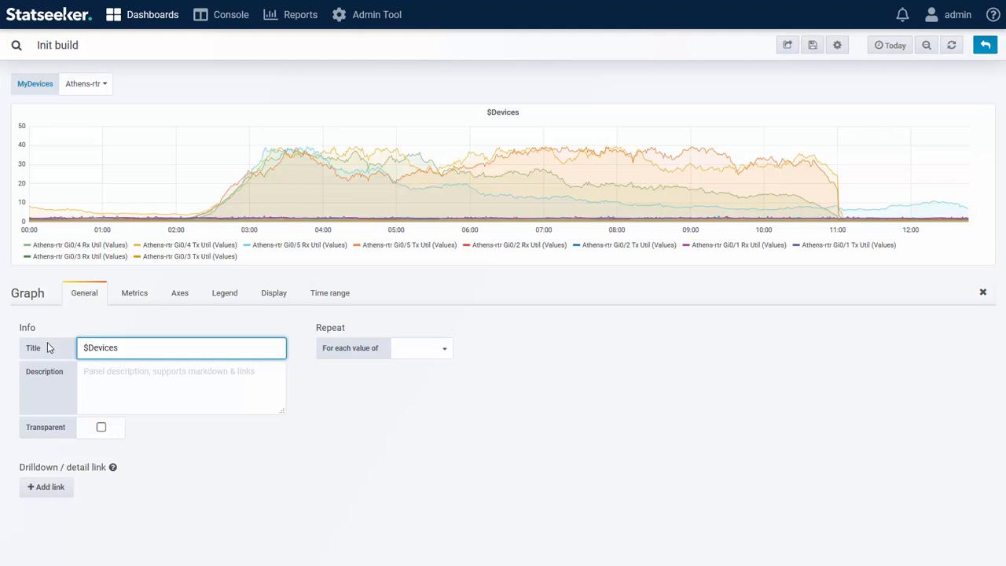
type(" Util")
left_click(462, 390)
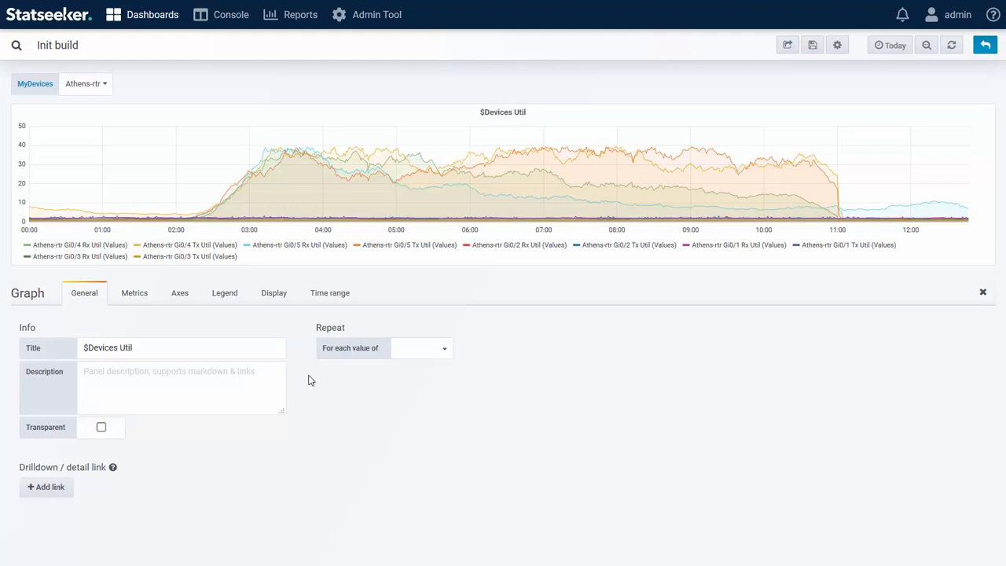
left_click(120, 351)
key("BackSpace")
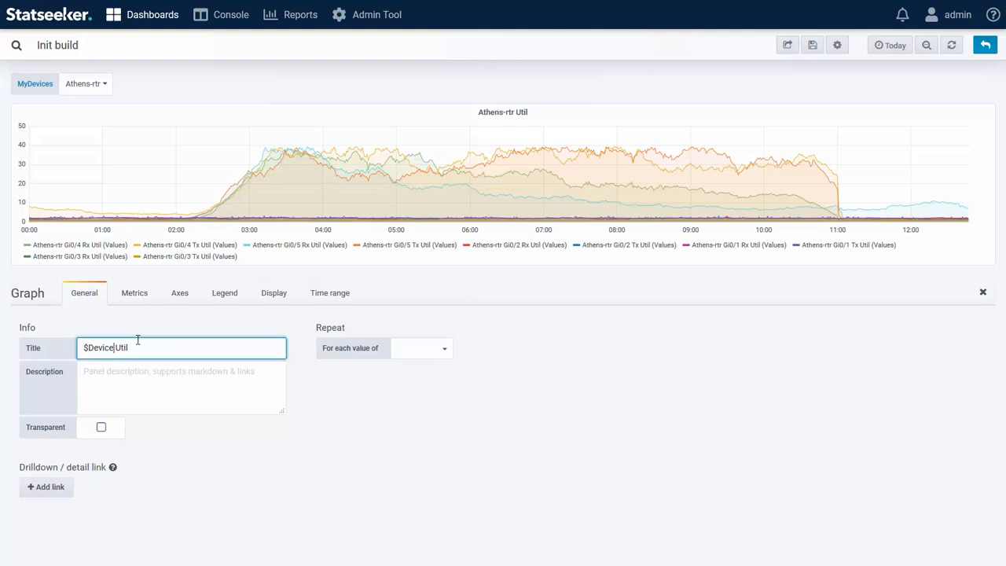
left_click(520, 470)
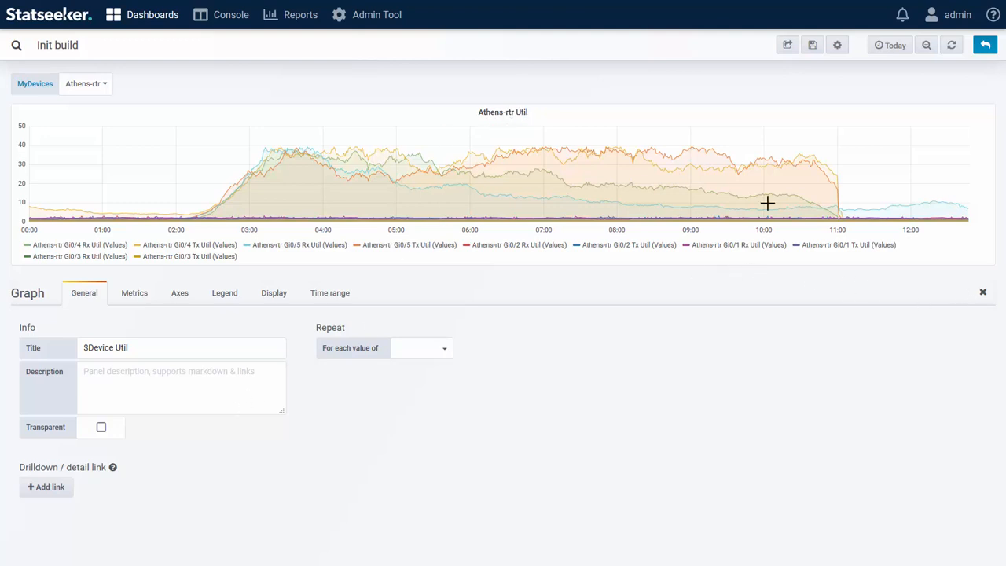
left_click(87, 84)
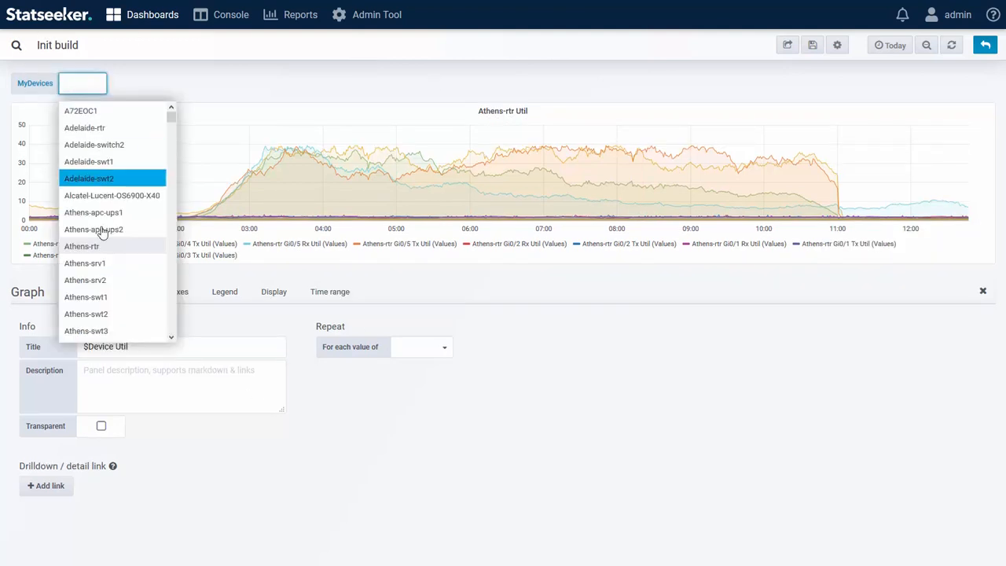
left_click(95, 285)
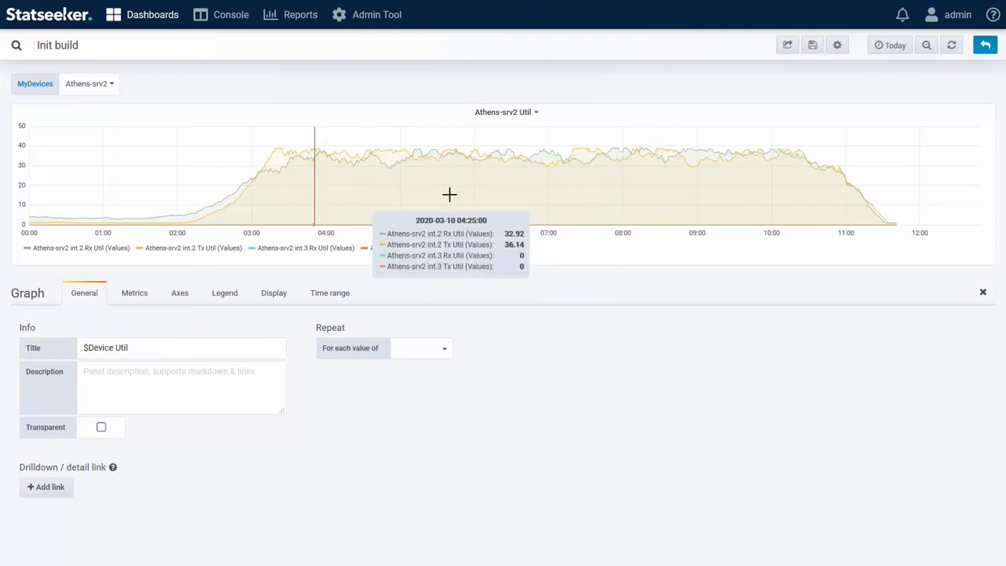
Step: Set the graph's left Y axis to the percent (0-100) unit, with a minimum of 0 and a maximum of 100
left_click(135, 296)
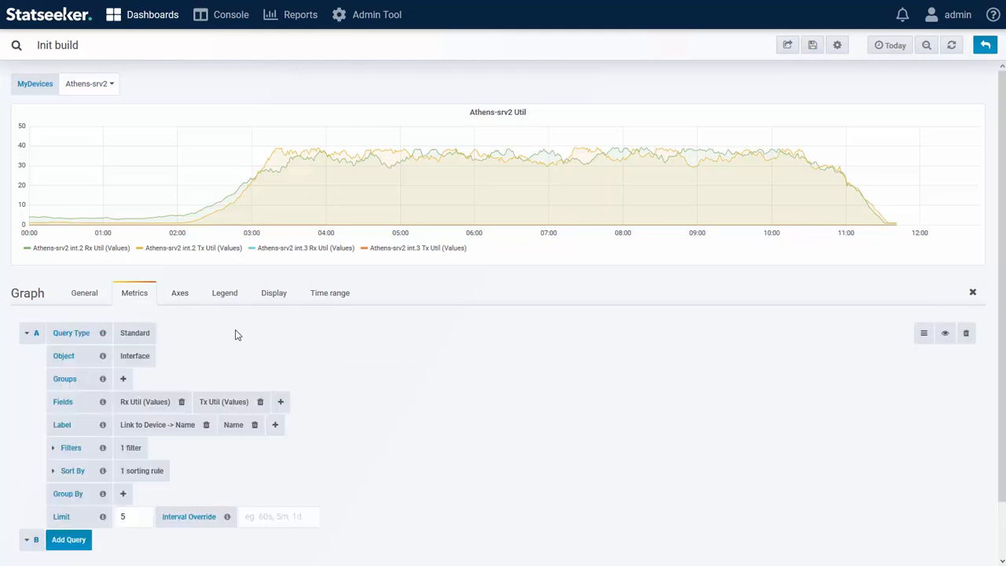
left_click(183, 298)
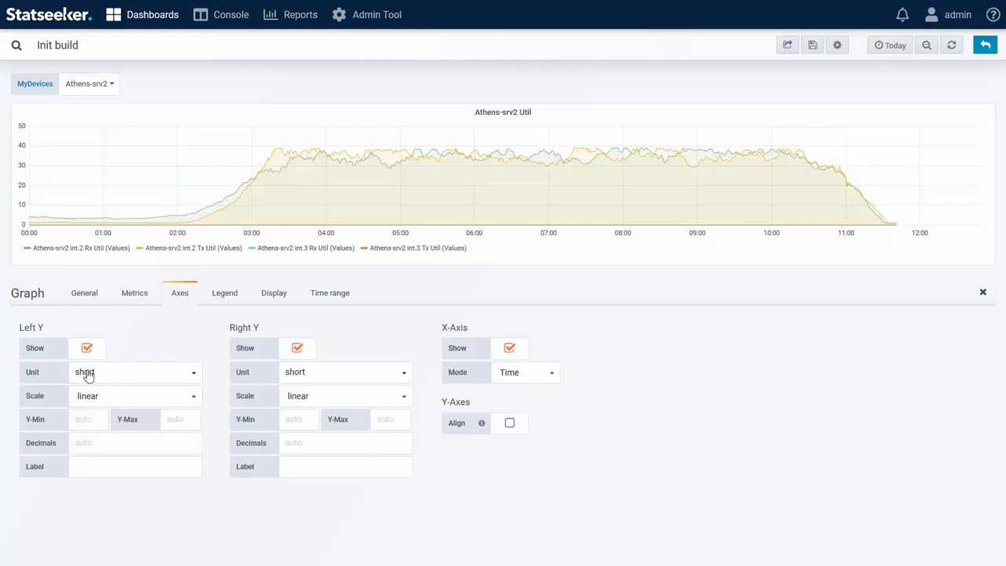
left_click(141, 382)
mouse_move(110, 392)
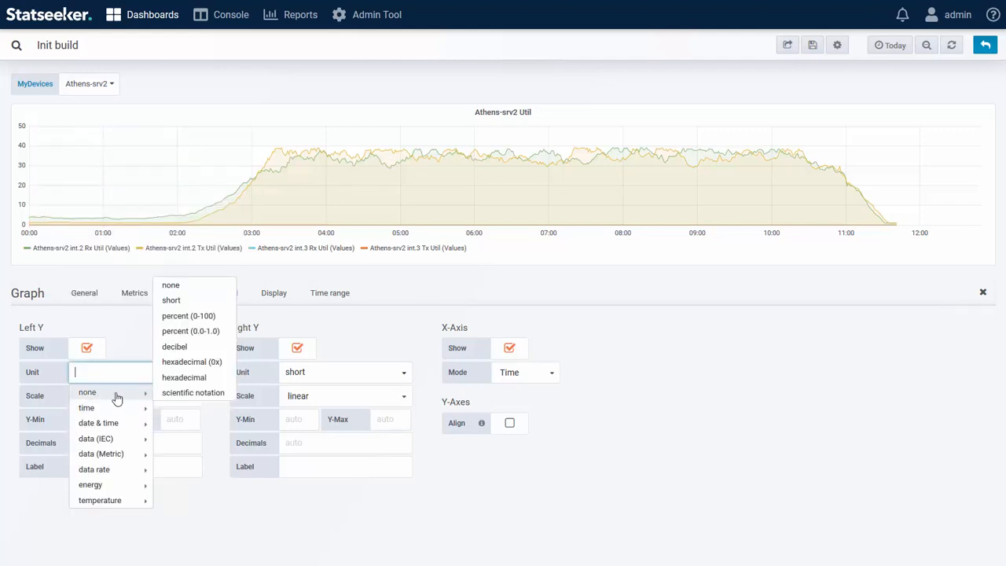
left_click(188, 318)
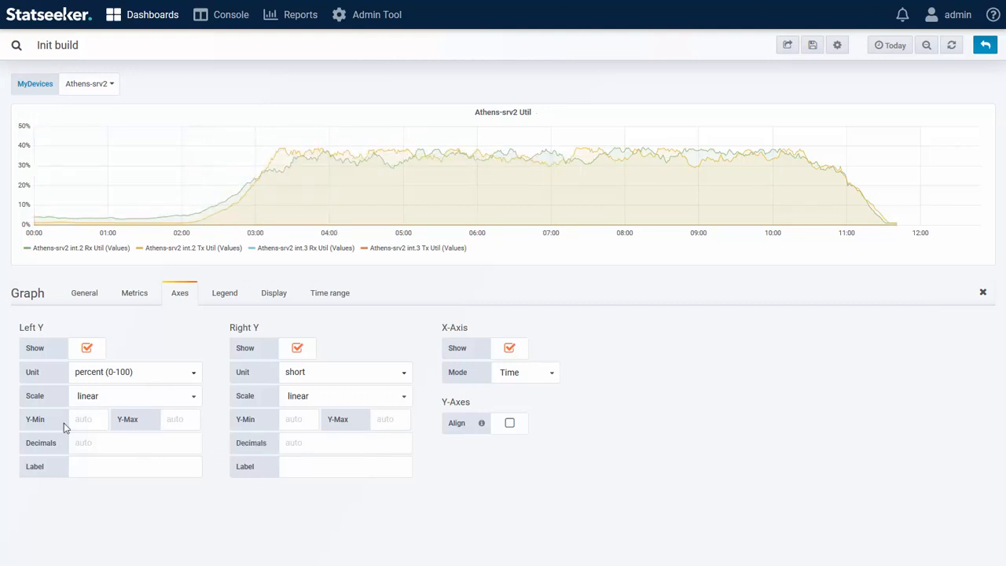
left_click(89, 423)
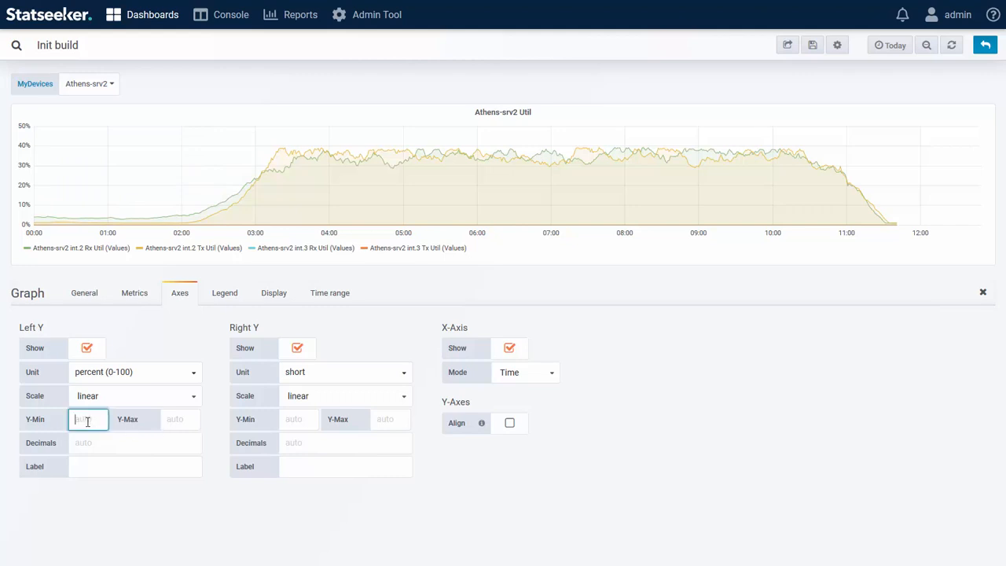
type("0")
left_click(176, 421)
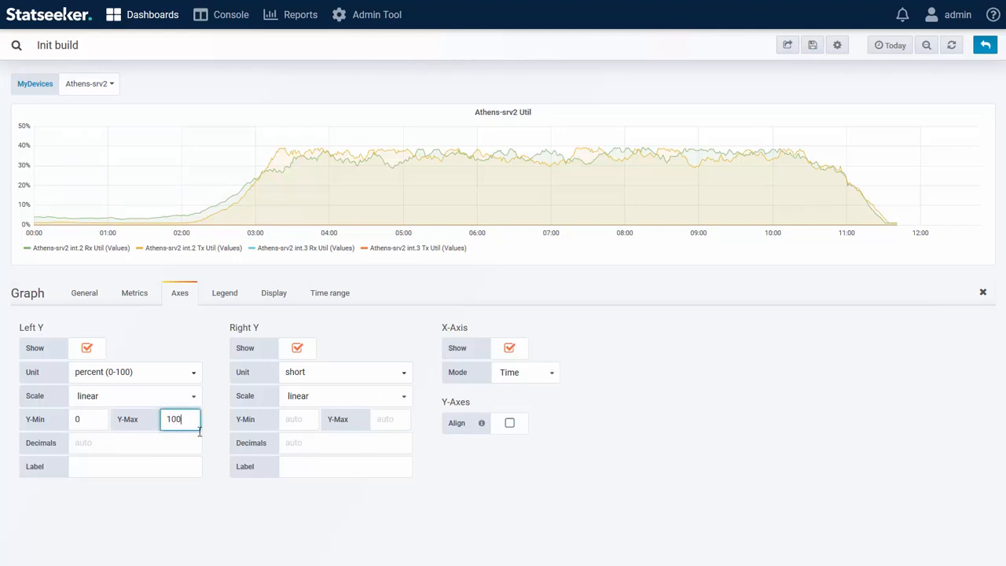
left_click(657, 461)
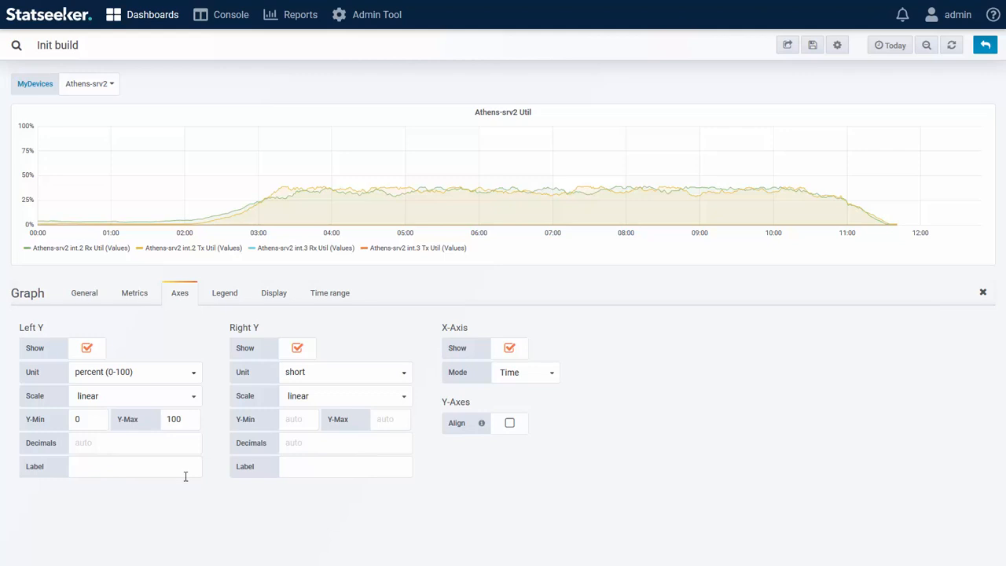
Step: Show the graph's legend as a table to the right of the plot, with Avg and Max values
left_click(223, 294)
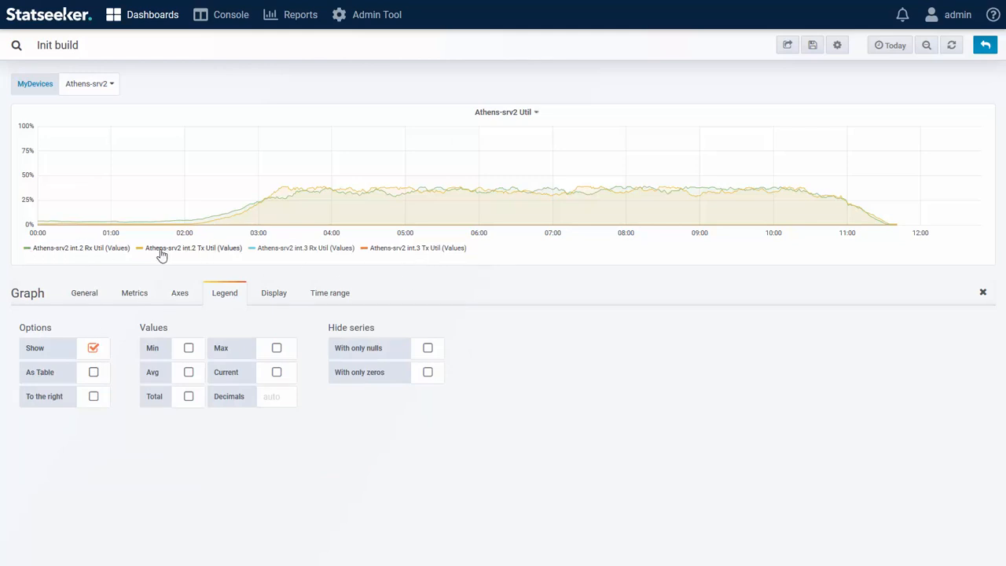
left_click(94, 374)
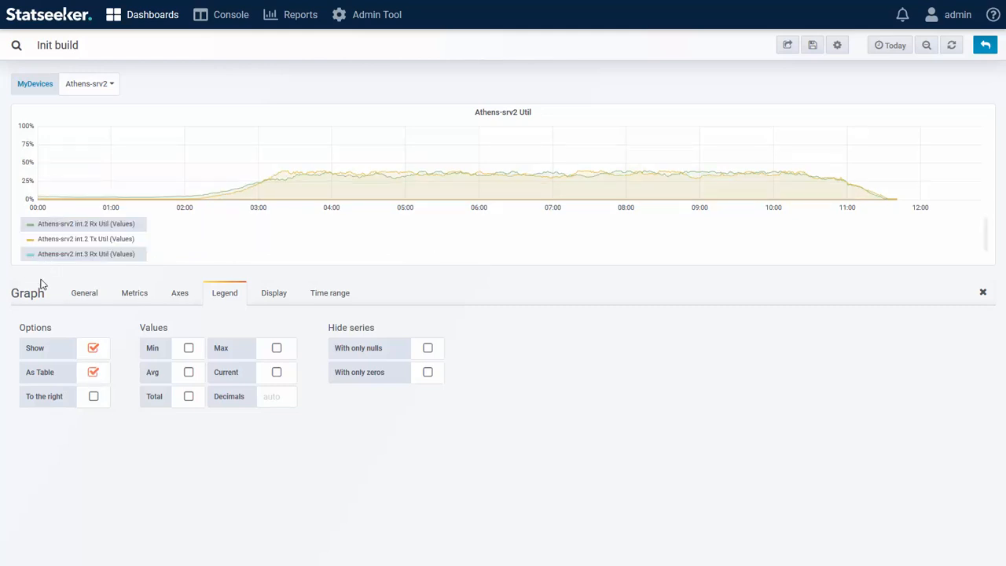
left_click(94, 396)
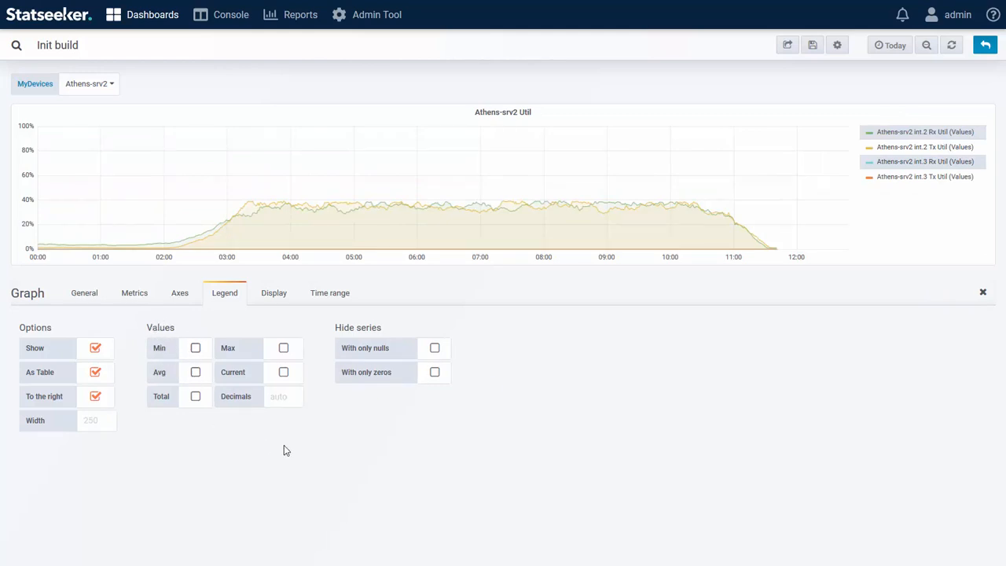
left_click(195, 374)
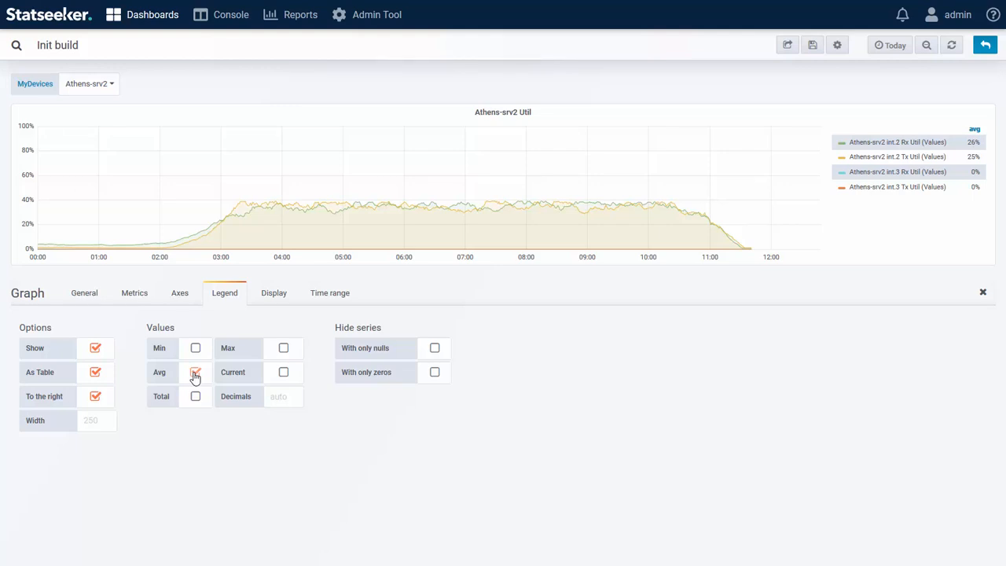
left_click(285, 354)
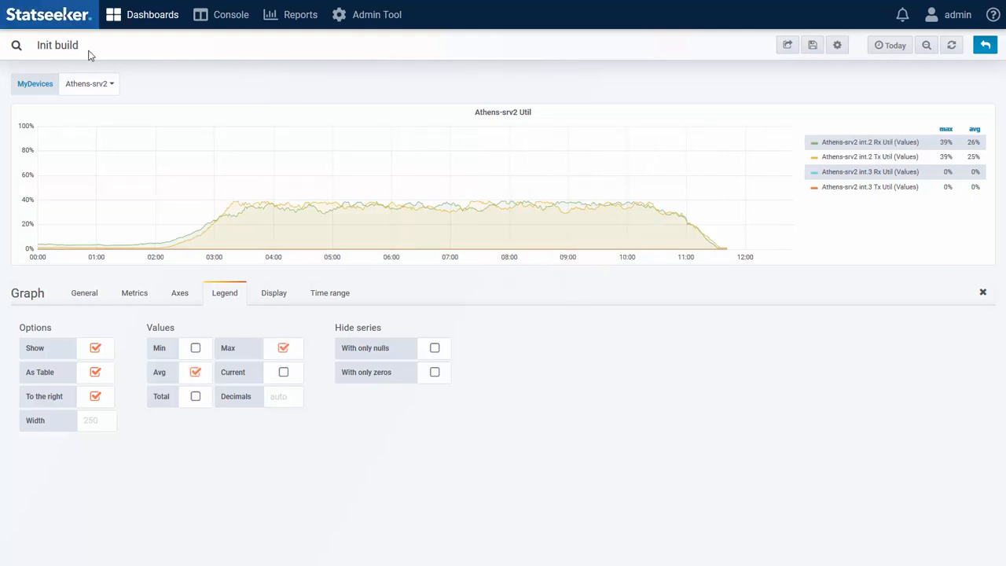
Step: Switch the MyDevices variable to Auckland-swt3
left_click(89, 84)
scroll(106, 263, "down", 3)
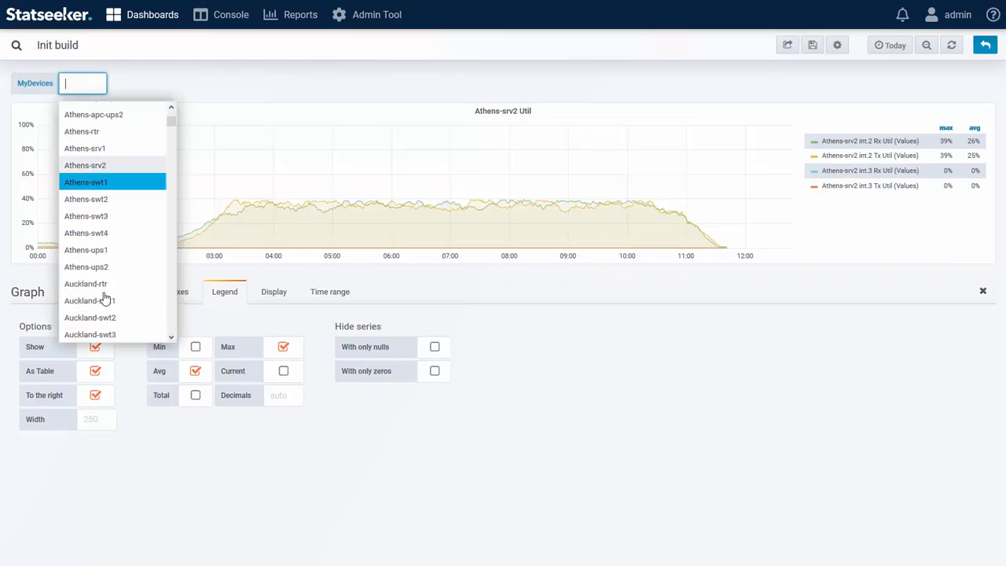
left_click(102, 233)
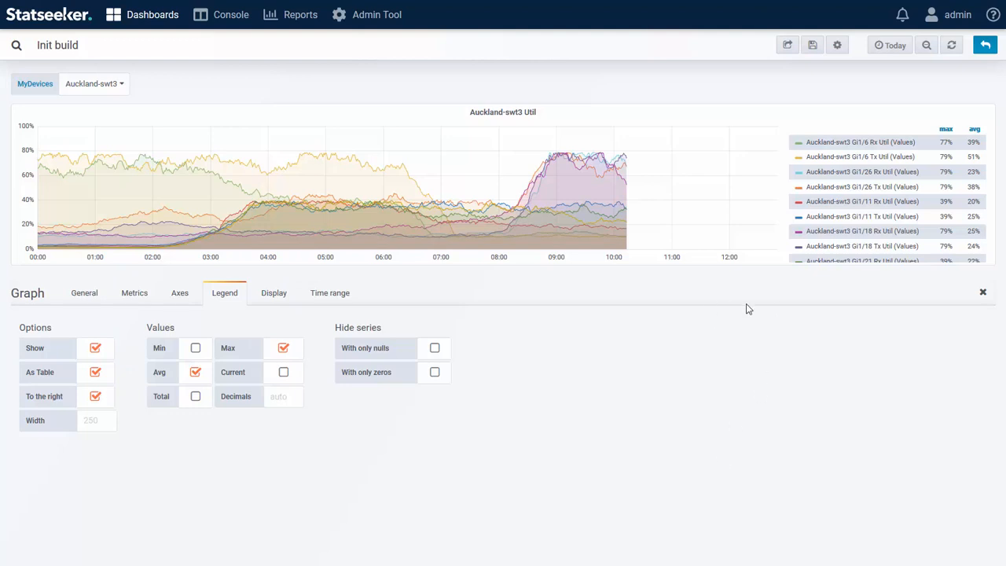
left_click(131, 298)
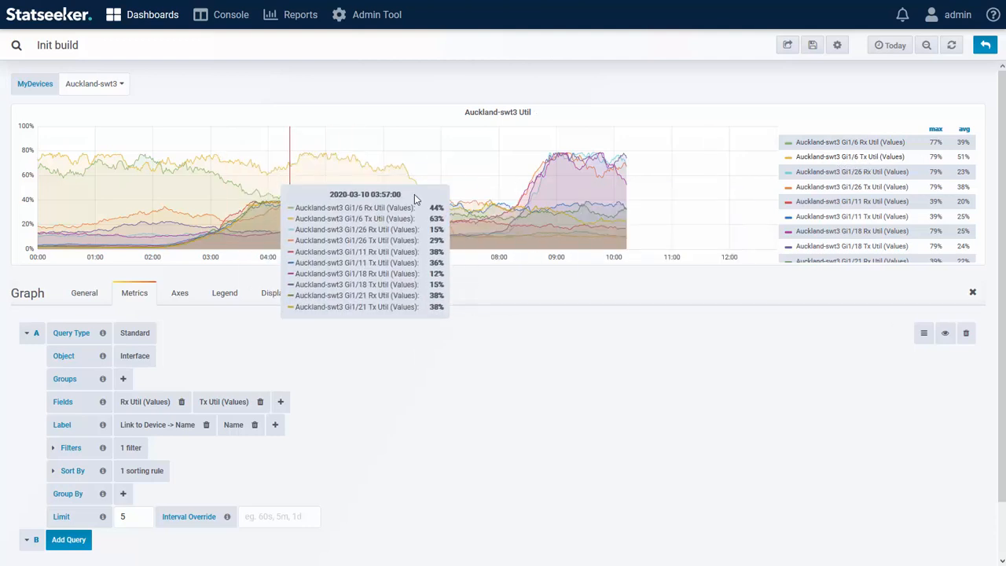
left_click(277, 297)
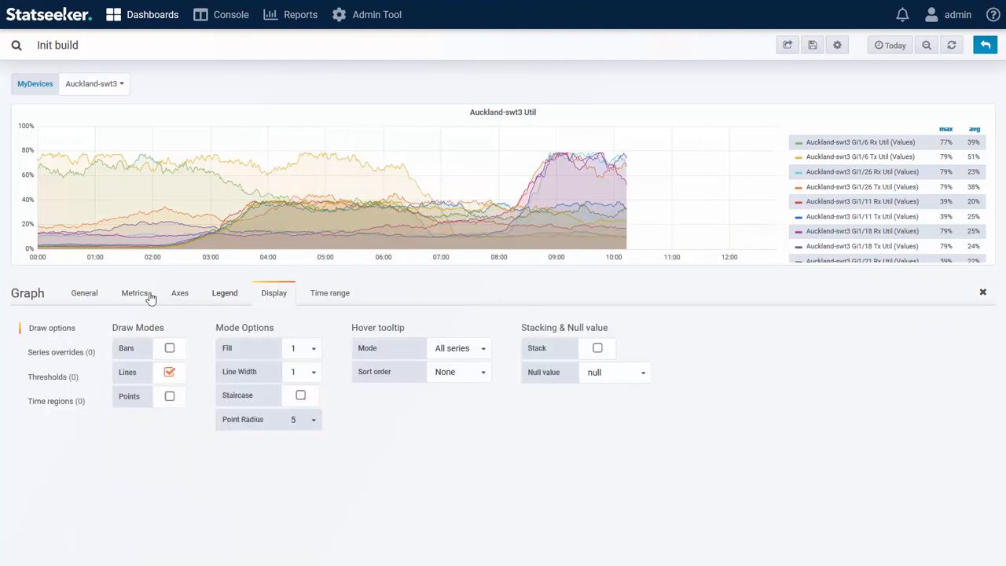
left_click(219, 297)
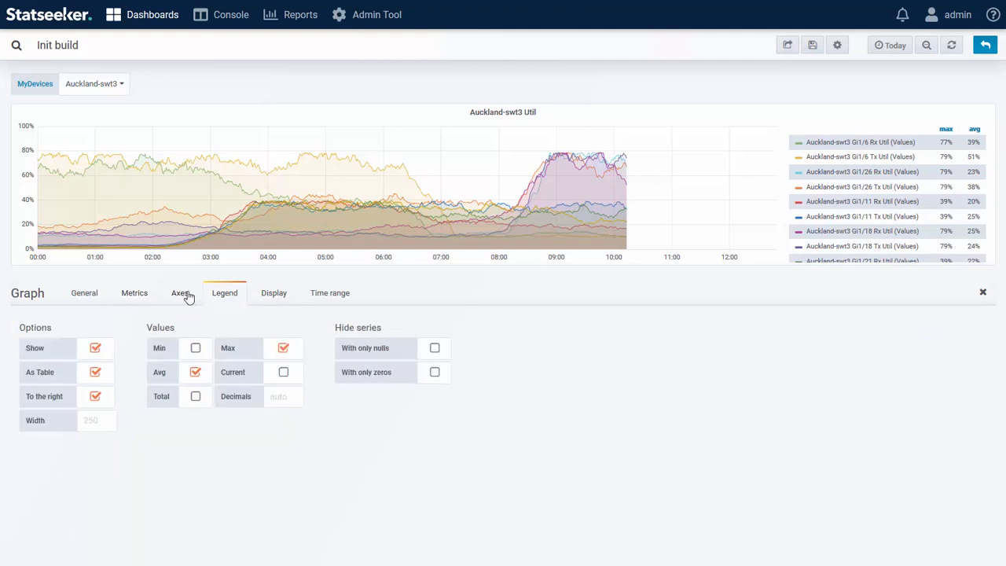
Step: Try drawing the graph's series as bars instead of lines, and restore the Lines draw mode
left_click(276, 299)
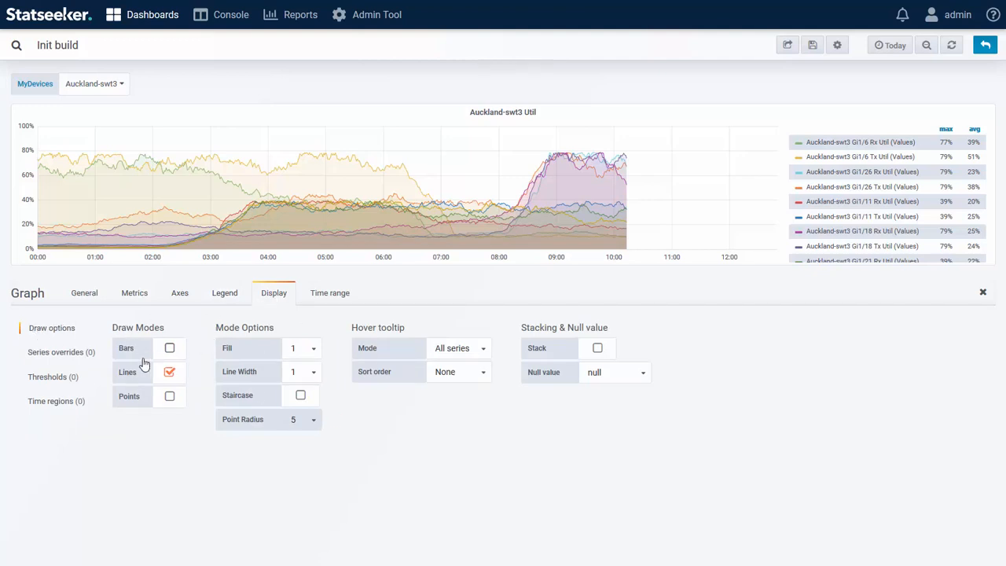
left_click(170, 349)
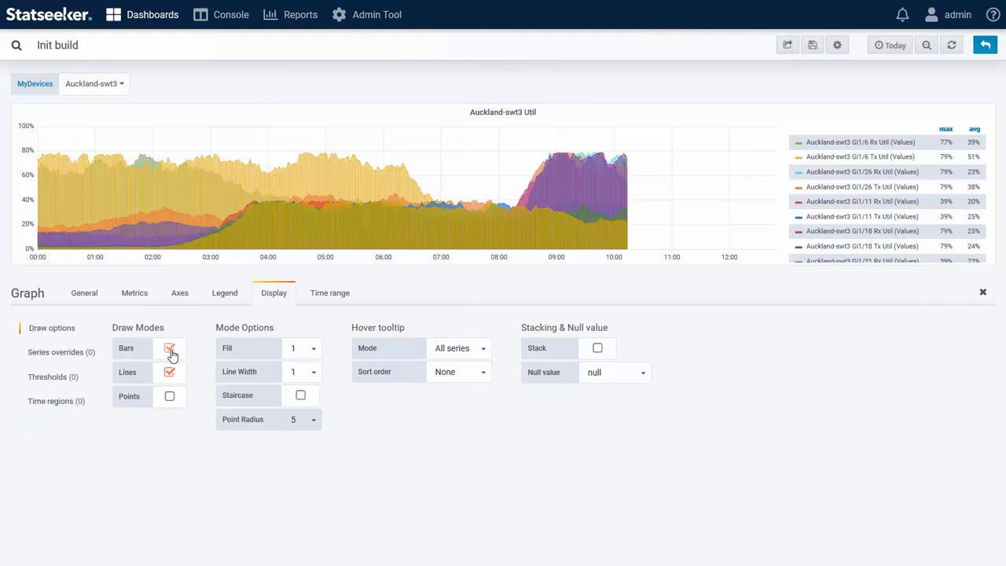
left_click(173, 375)
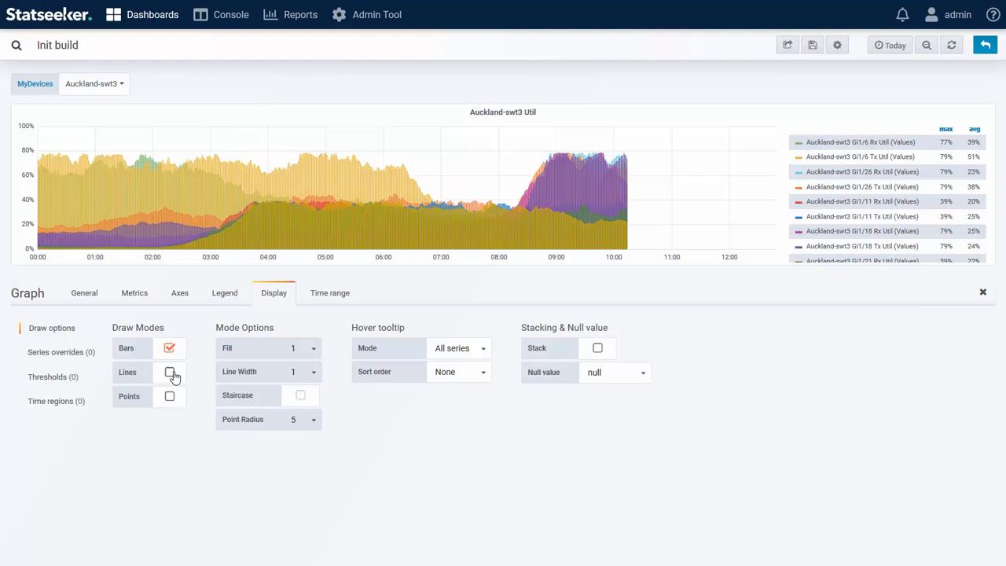
left_click(171, 374)
left_click(169, 348)
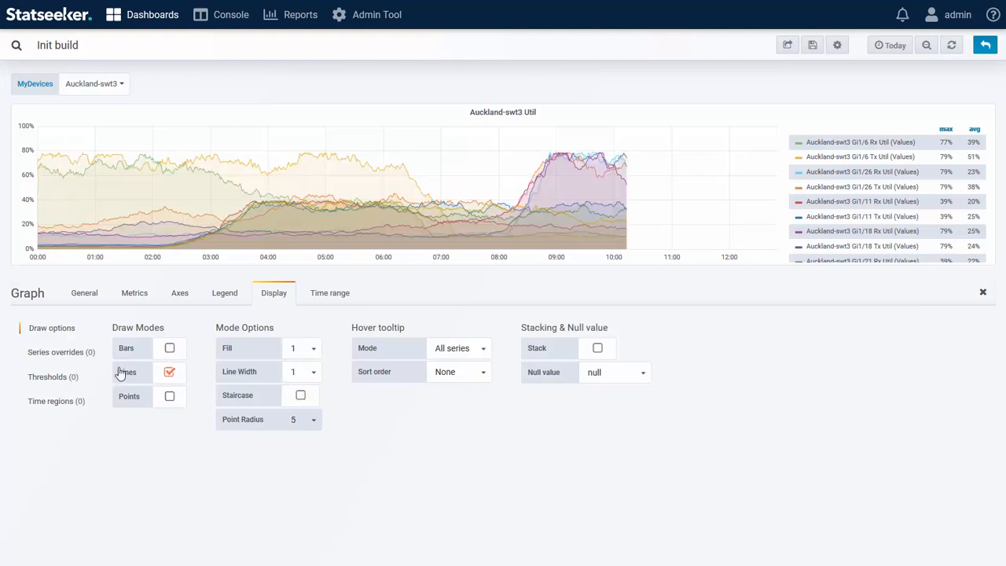
Step: Add a series override matching /.Rx/ with the negative-Y transform, and refresh the dashboard
left_click(50, 356)
left_click(149, 368)
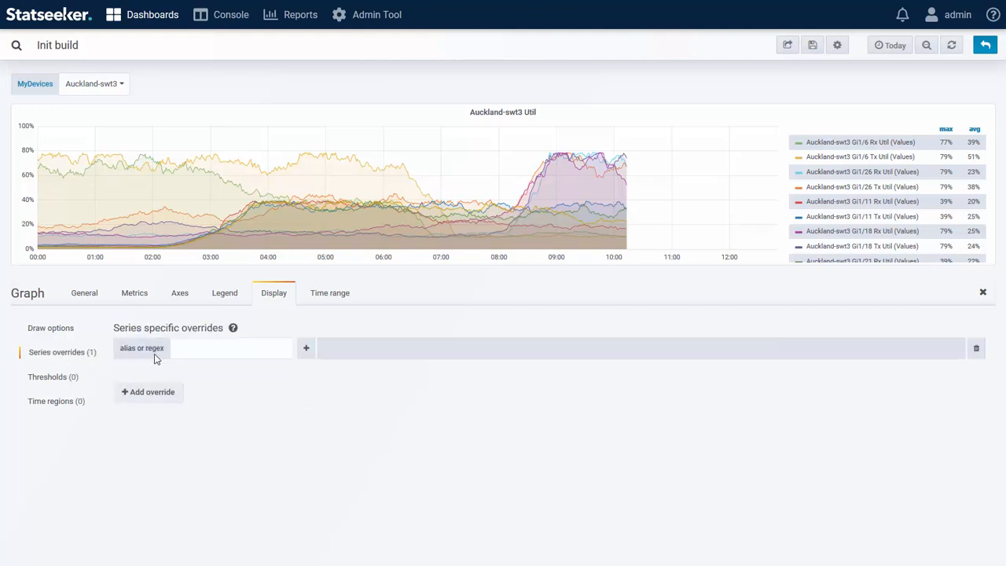
left_click(206, 349)
type("/.Rx/")
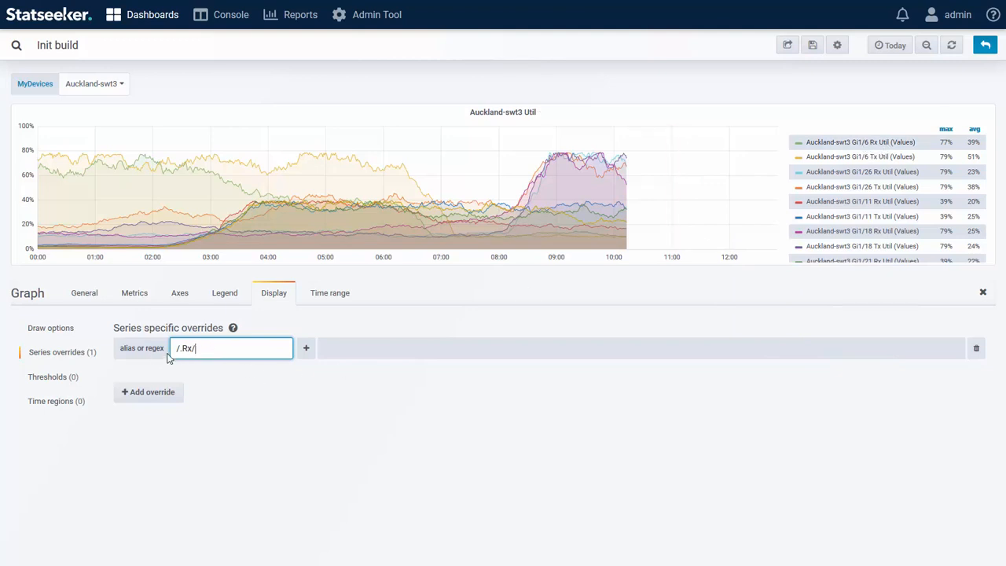
left_click(306, 348)
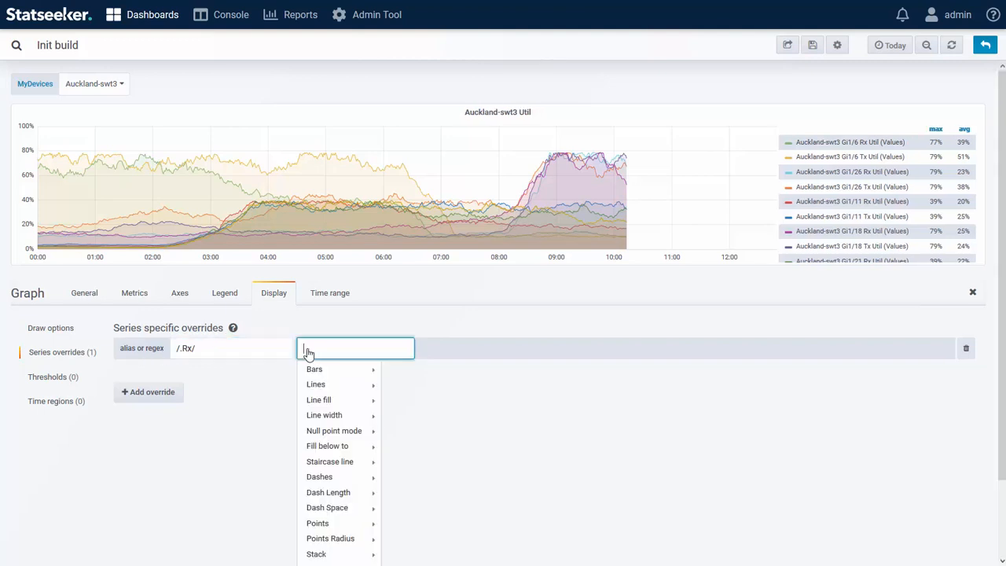
mouse_move(327, 386)
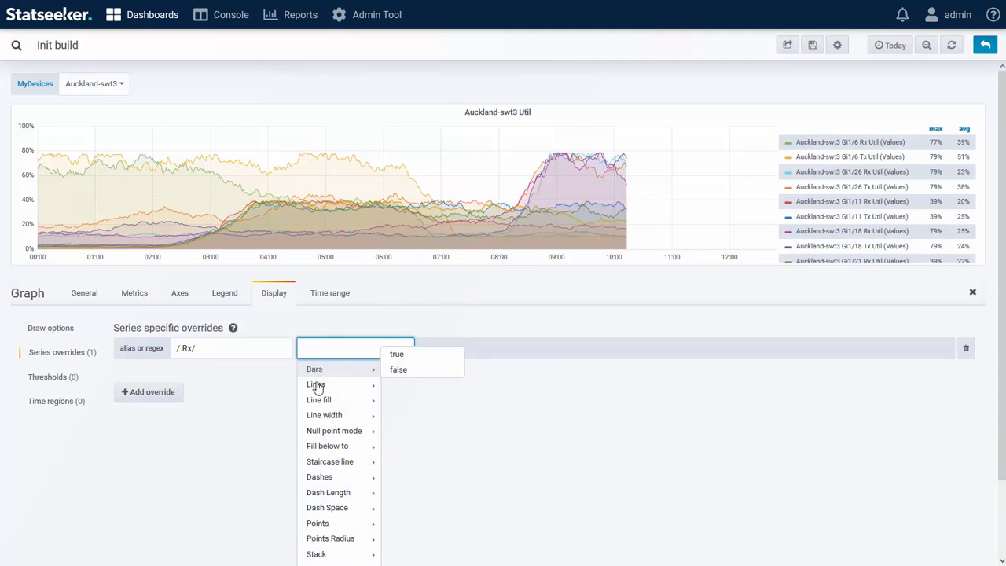
scroll(330, 443, "down", 1)
mouse_move(335, 520)
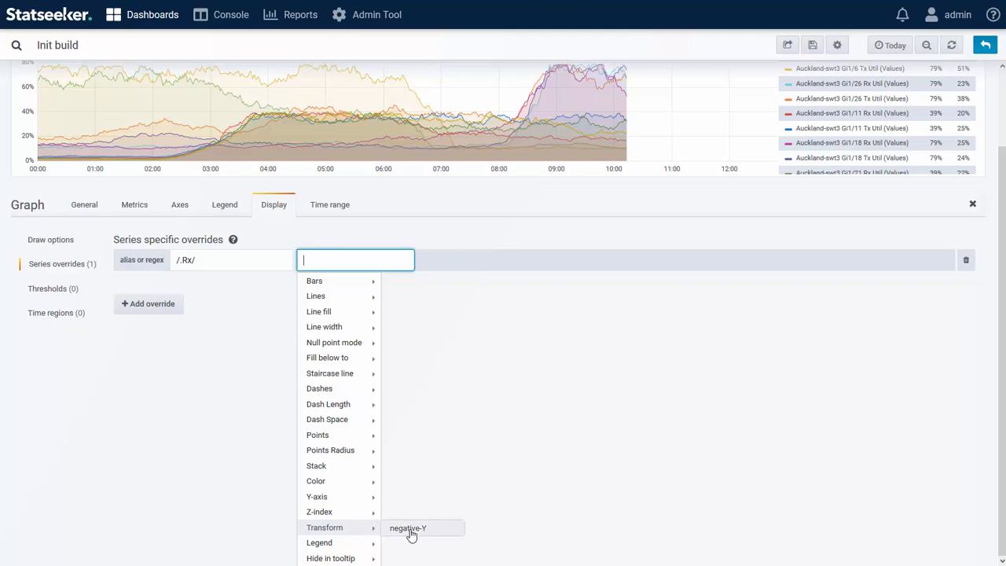
left_click(419, 529)
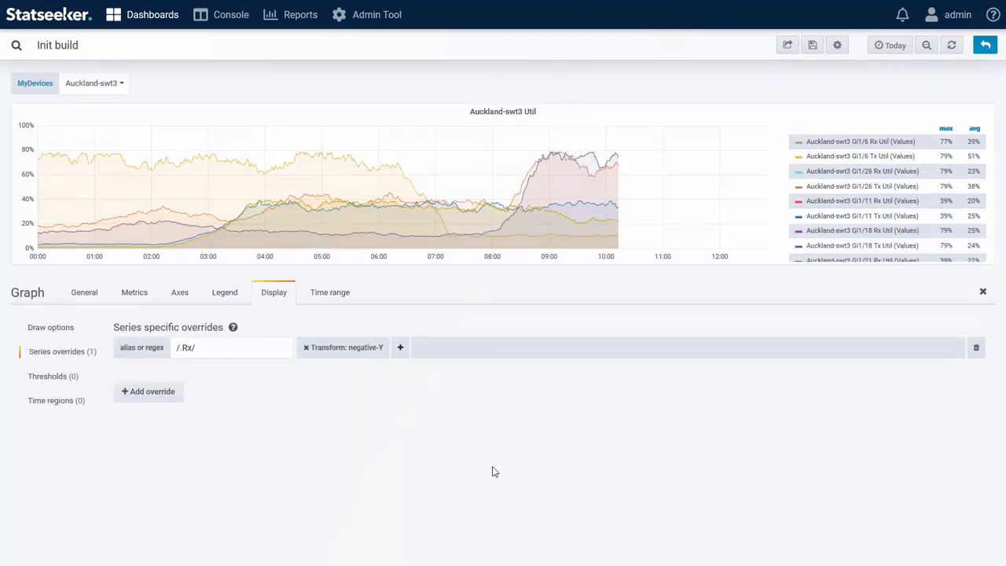
left_click(952, 45)
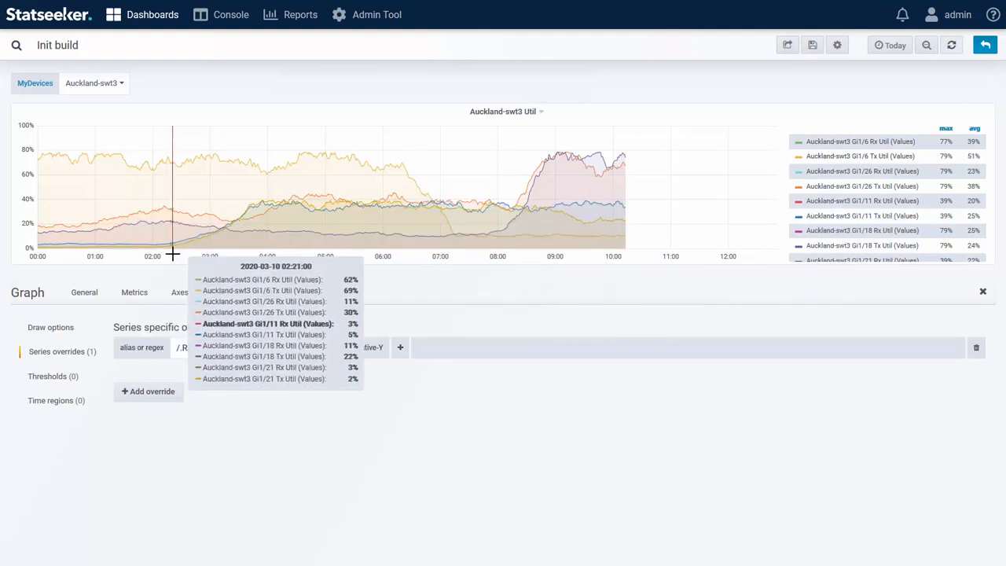
Step: Clear the left Y axis's Y-Max and Y-Min limits so both scale automatically
left_click(179, 295)
left_click(184, 417)
key("ctrl+a")
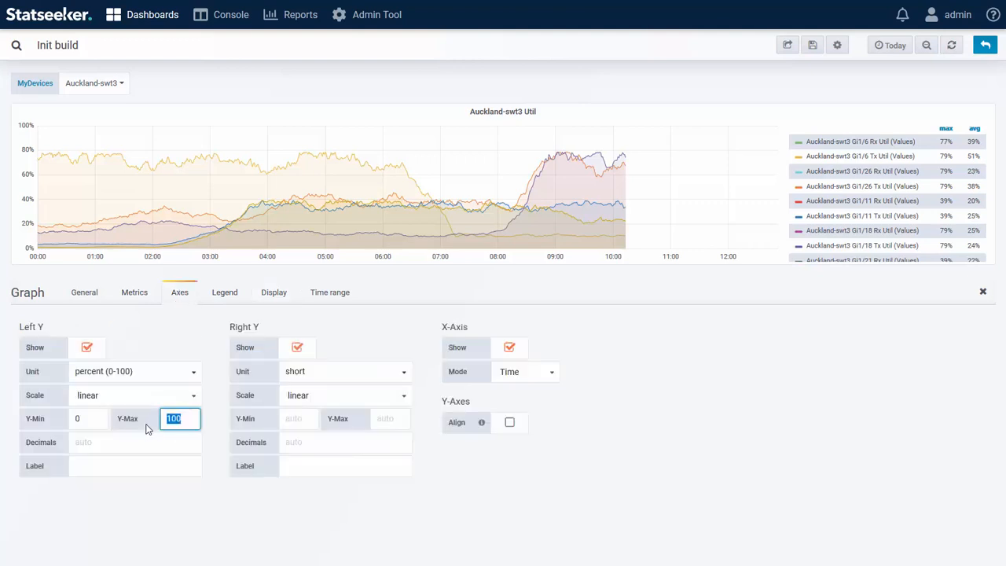
key("BackSpace")
left_click(56, 418)
key("ctrl+a")
key("BackSpace")
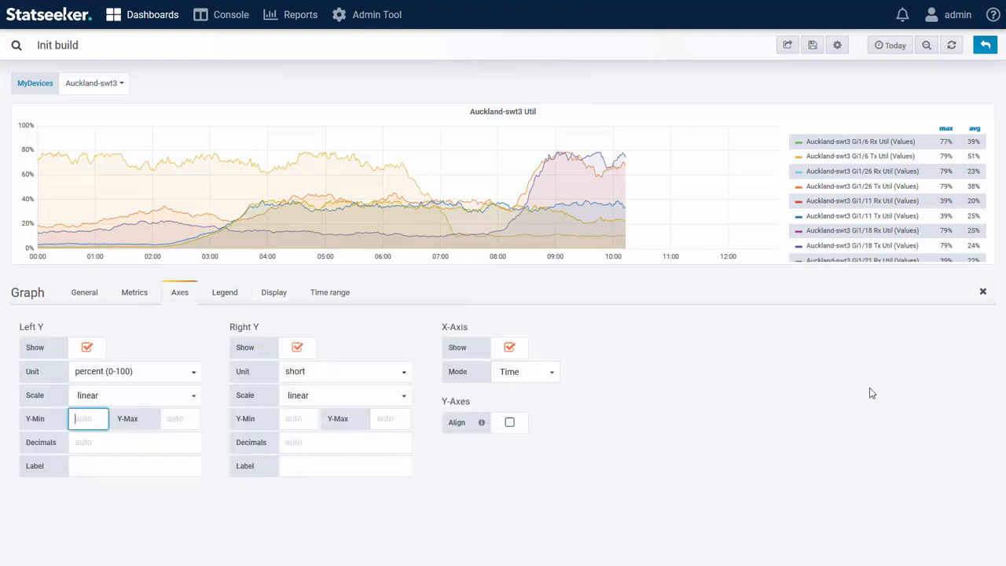
left_click(783, 382)
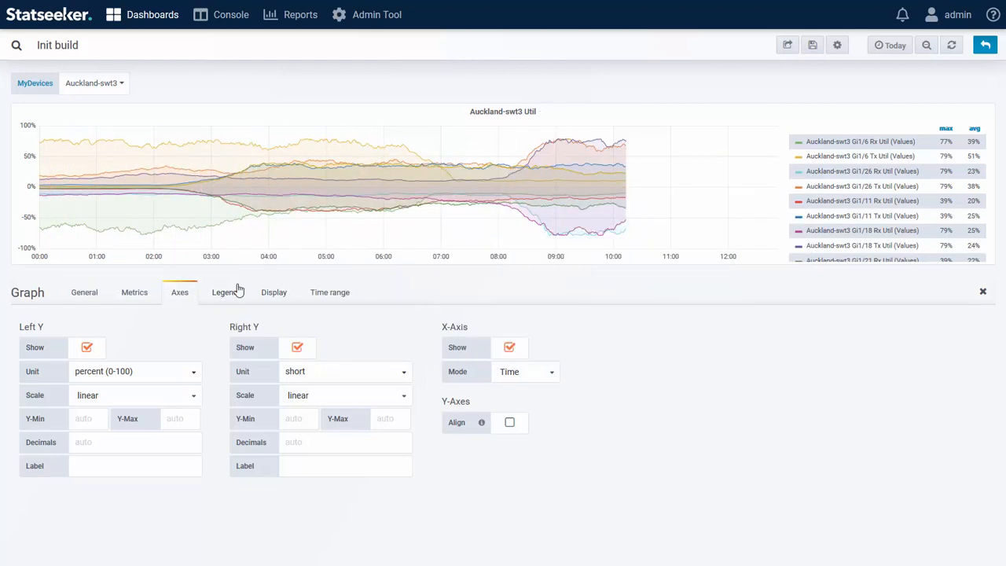
Step: Add a graph threshold for values greater than 0 on the left Y axis, with its fill turned off
left_click(276, 297)
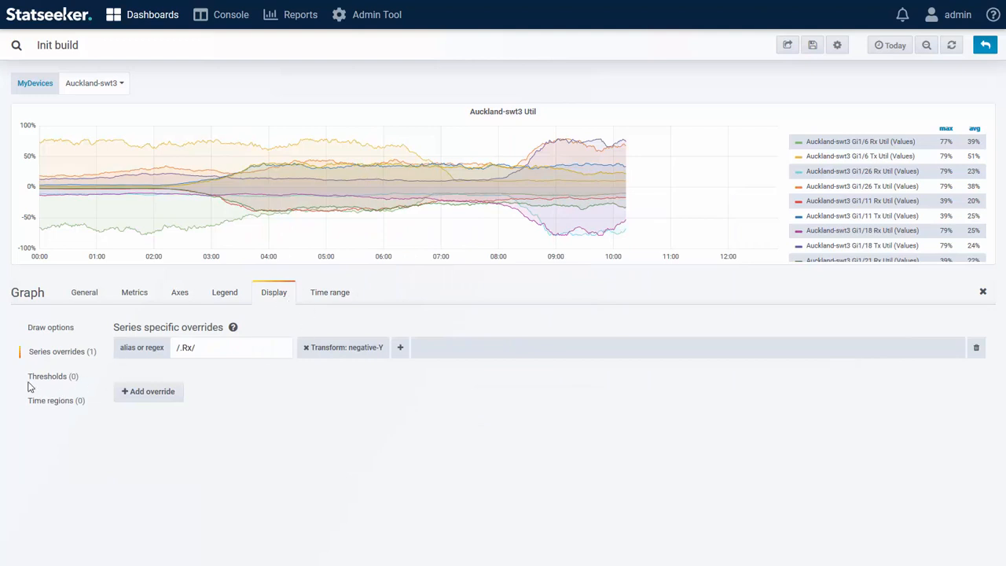
left_click(57, 379)
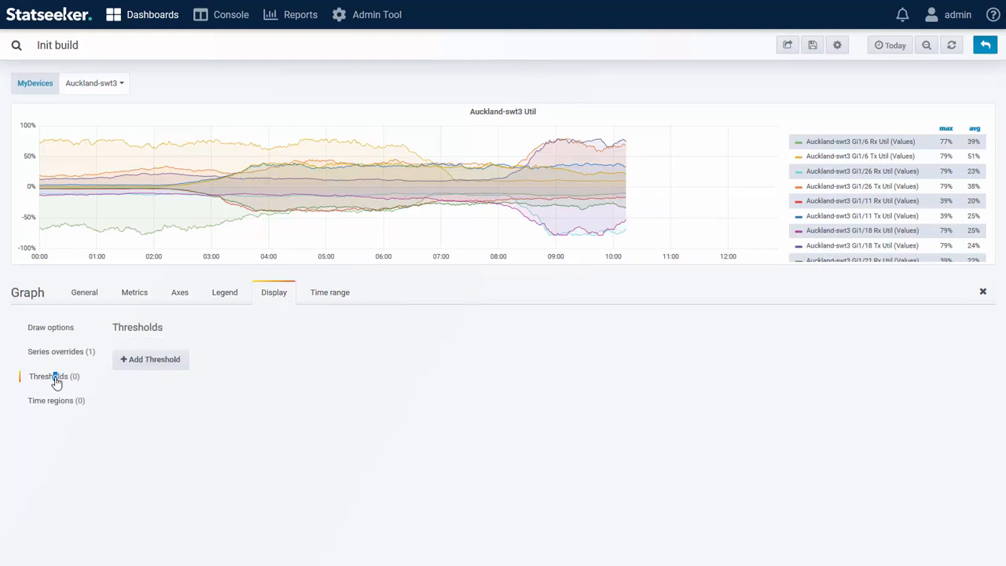
left_click(147, 364)
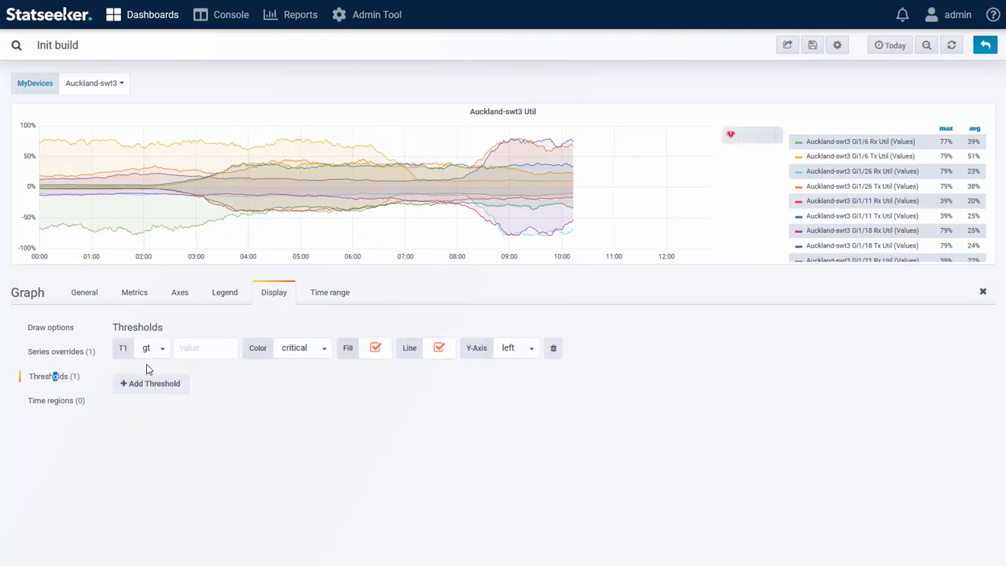
left_click(224, 349)
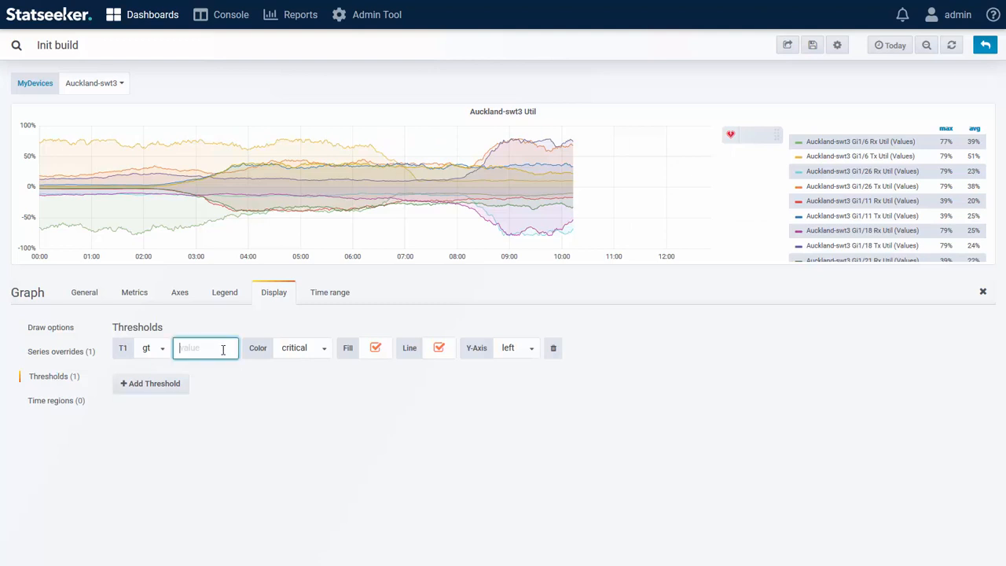
type("0")
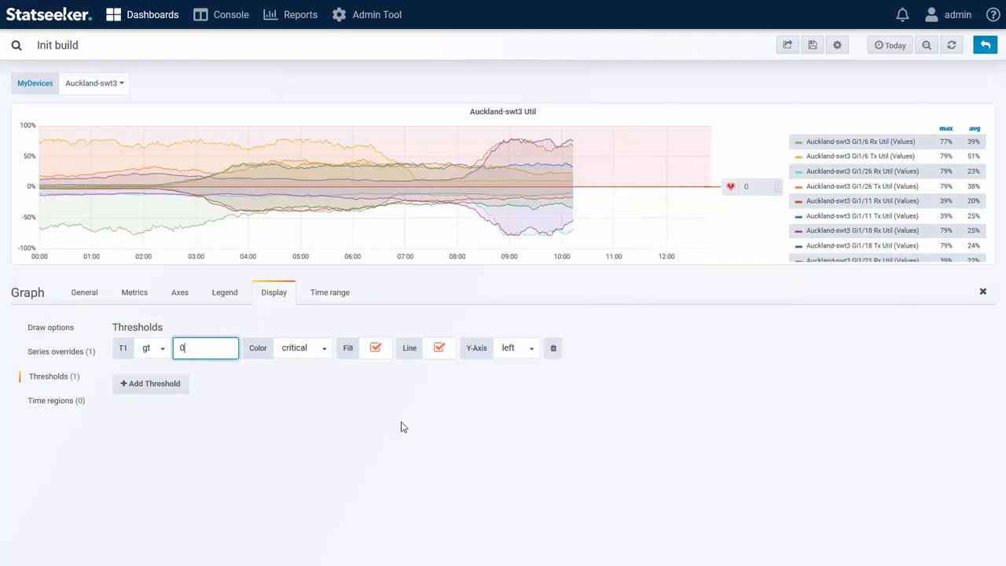
left_click(375, 351)
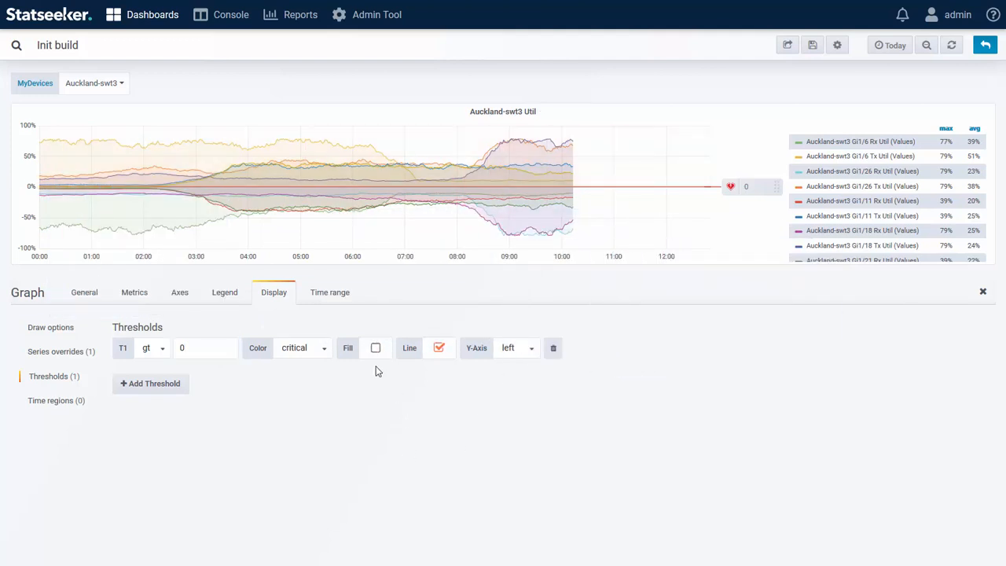
Step: Give the threshold a custom color with a black (#000000) line
left_click(320, 355)
left_click(309, 365)
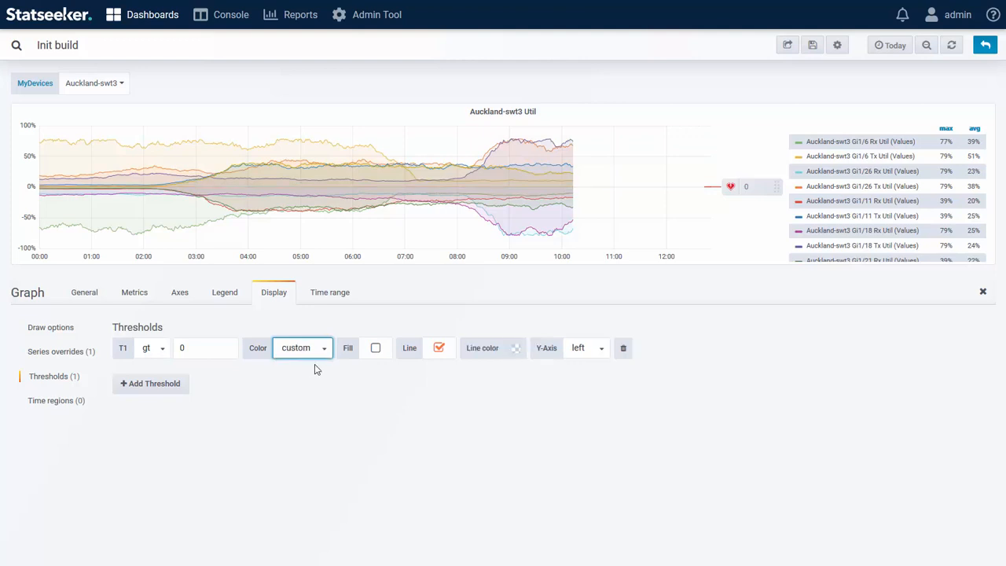
left_click(515, 349)
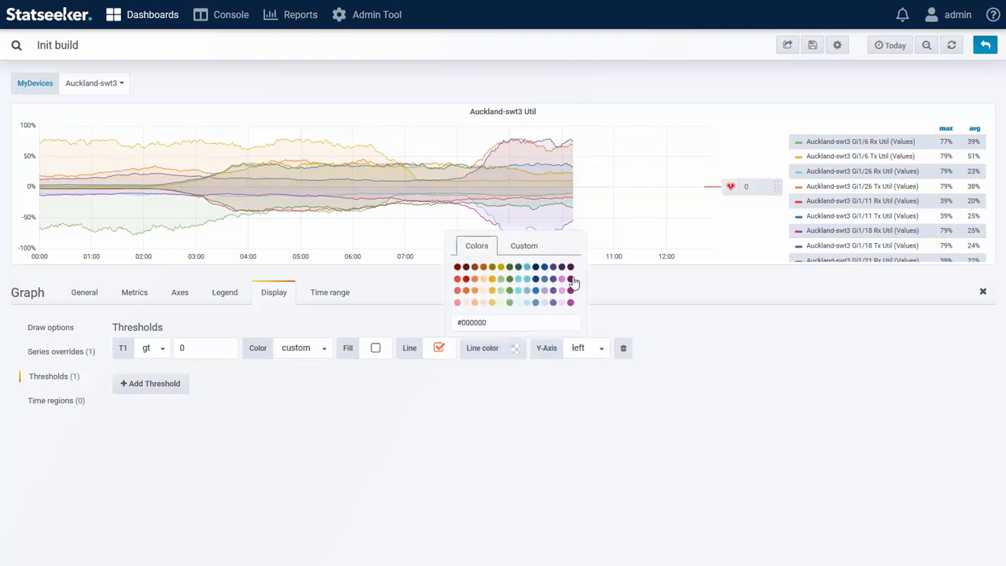
left_click(496, 322)
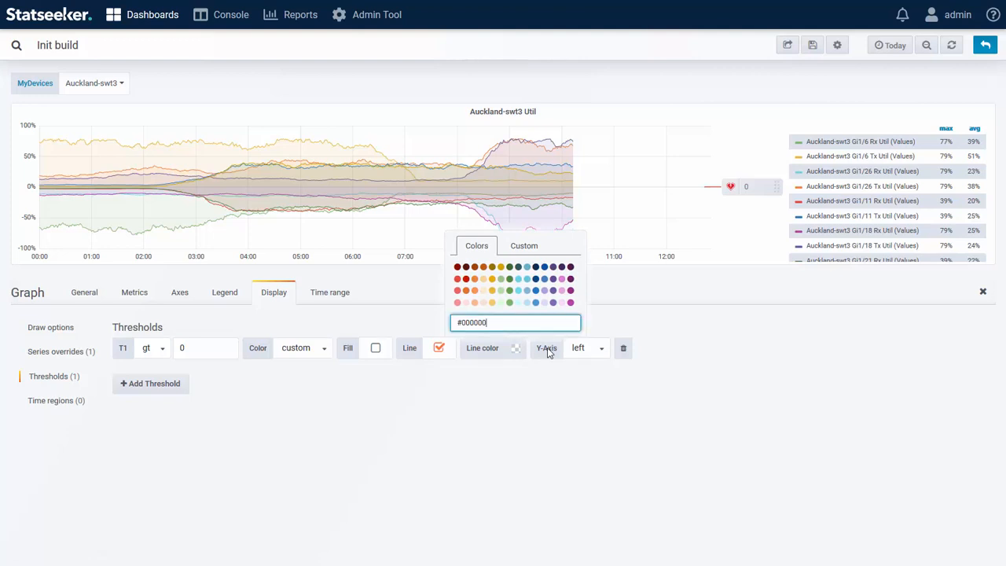
left_click(633, 435)
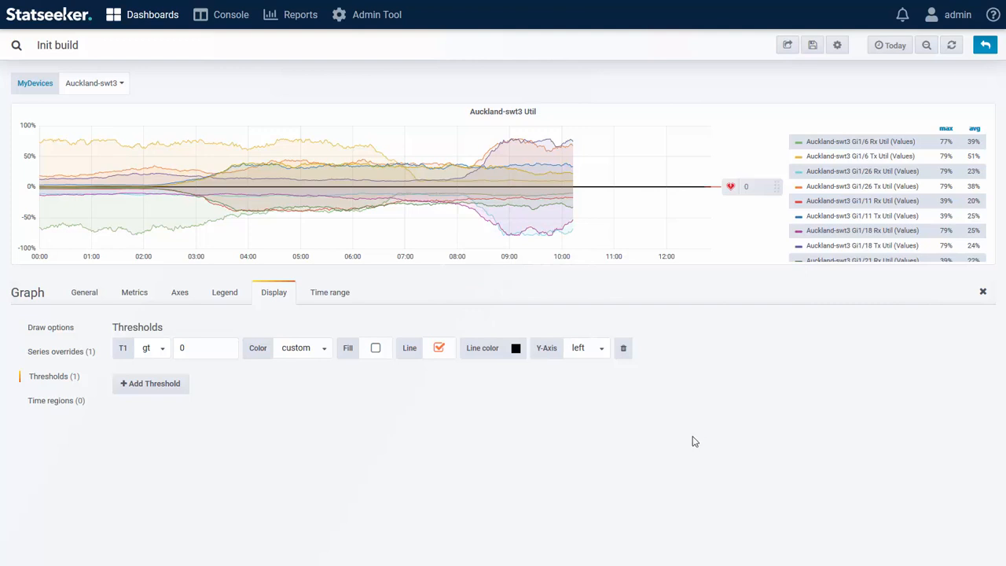
Step: Close the graph editor and widen the panel to nearly the full width of the dashboard
left_click(983, 293)
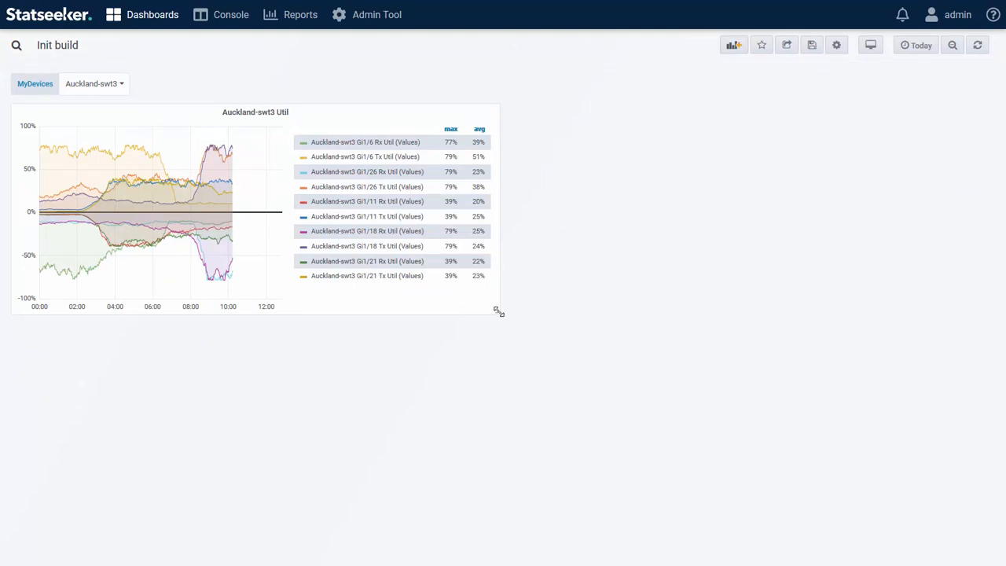
left_click_drag(499, 312, 953, 312)
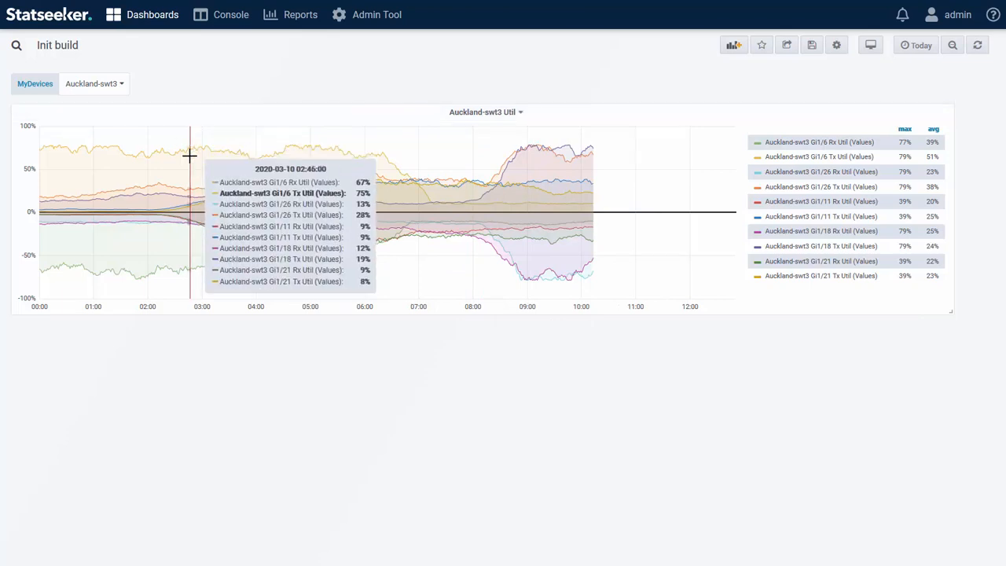
Step: Reopen the utilization graph for editing and review its draw options, series overrides and query settings
left_click(480, 112)
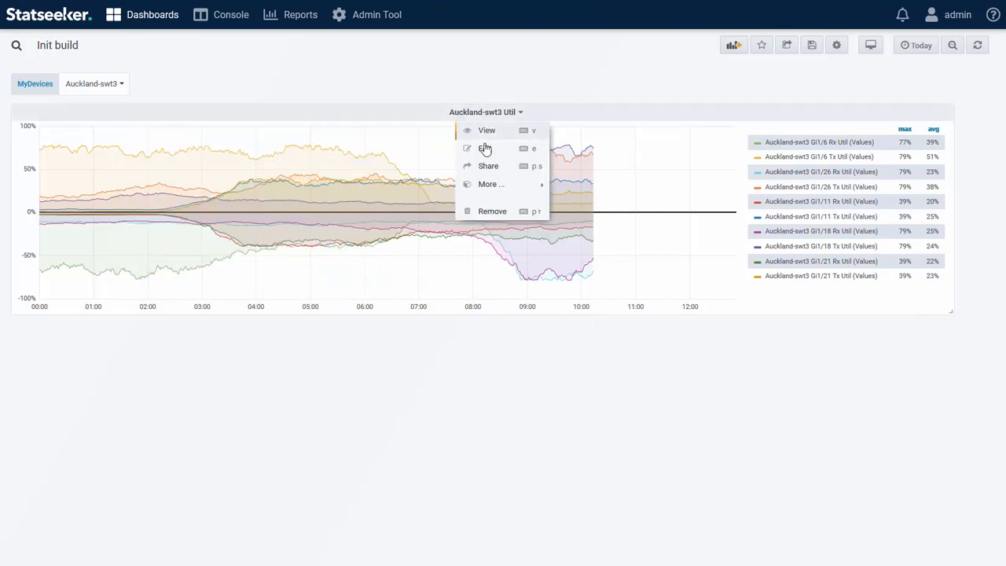
left_click(483, 147)
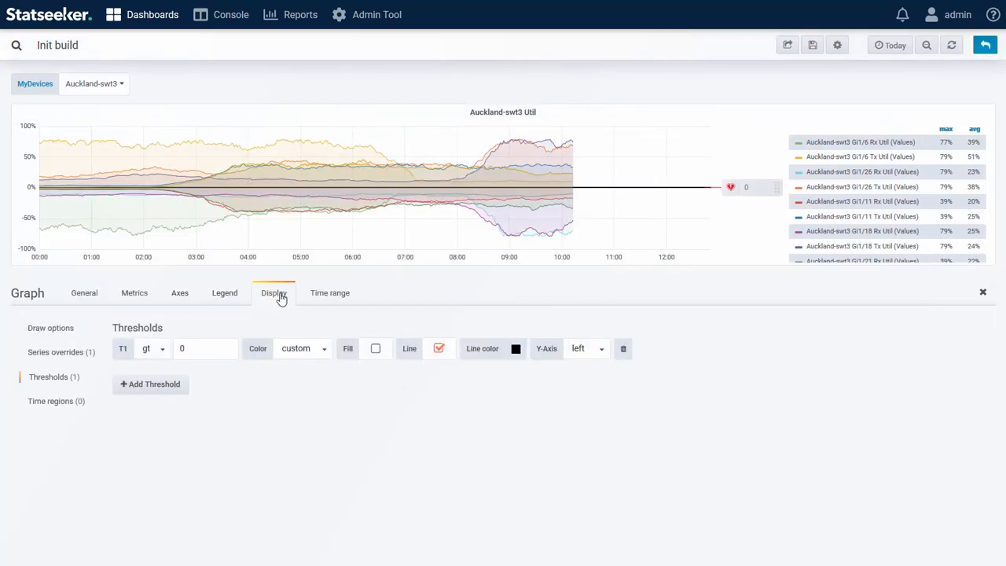
left_click(36, 328)
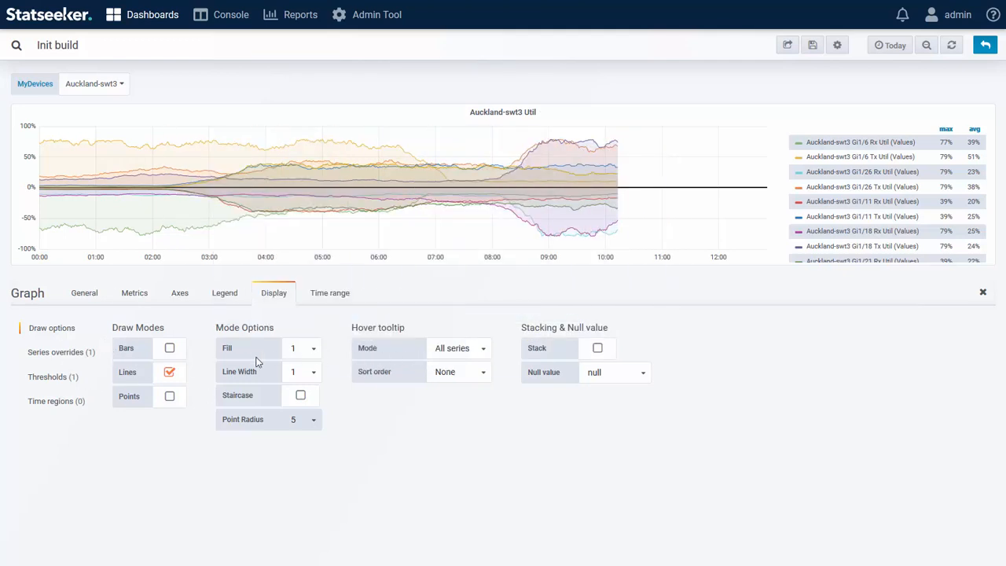
left_click(63, 352)
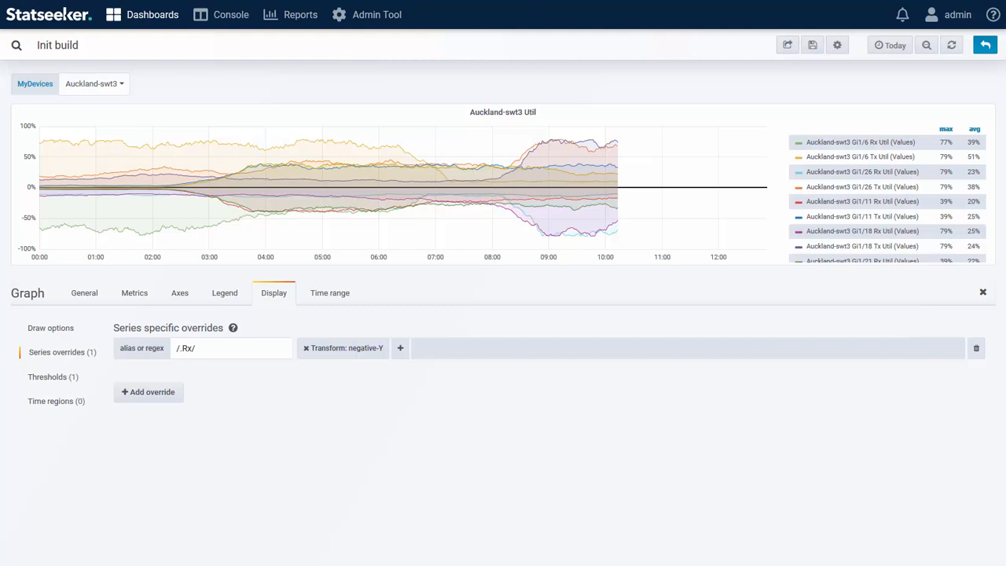
left_click(136, 296)
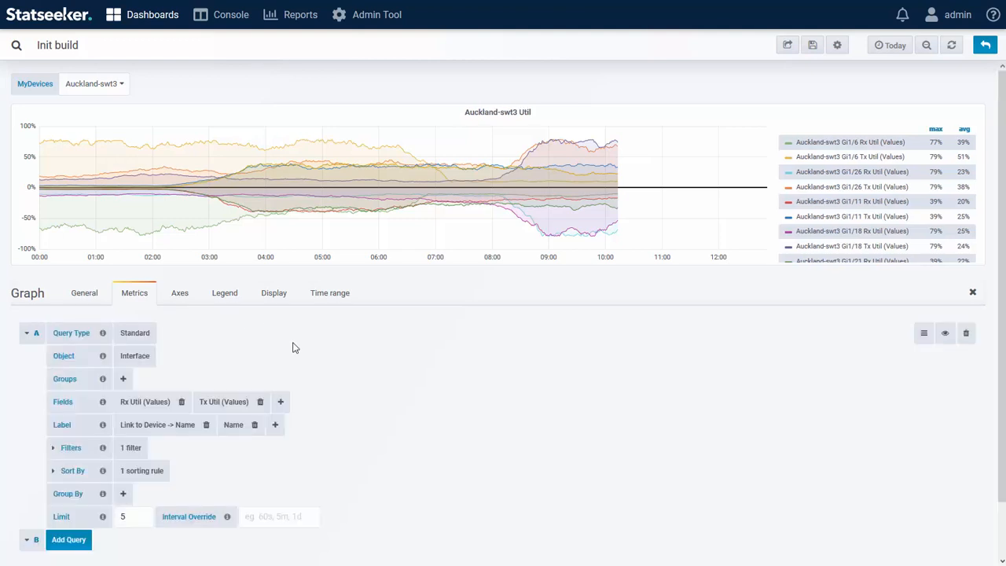
scroll(327, 327, "down", 1)
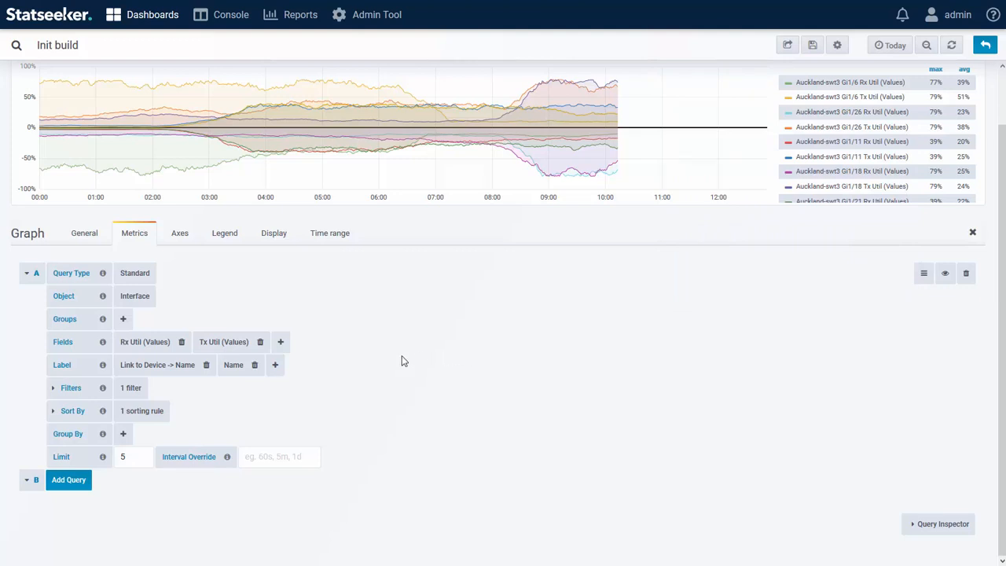
scroll(224, 267, "up", 1)
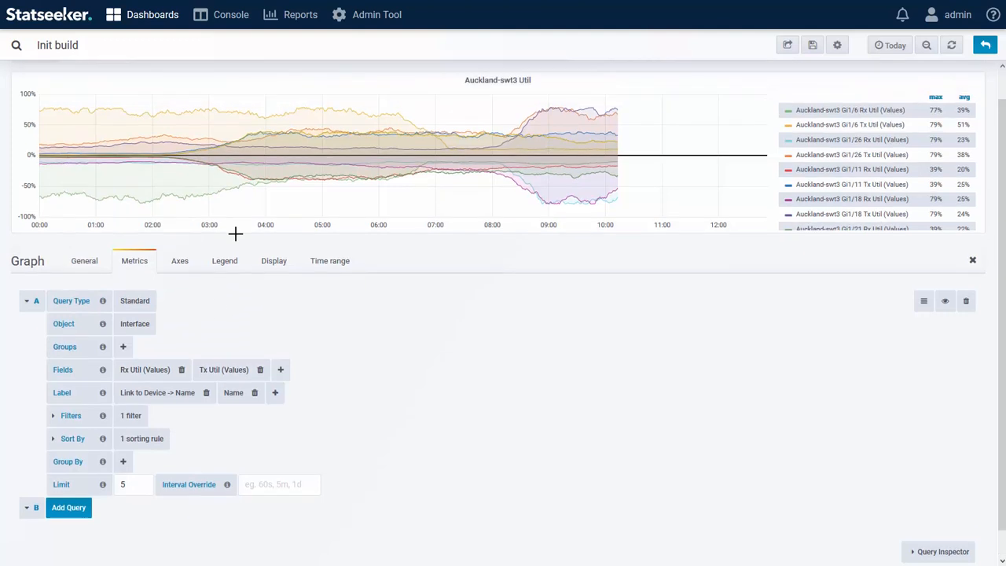
scroll(235, 234, "up", 1)
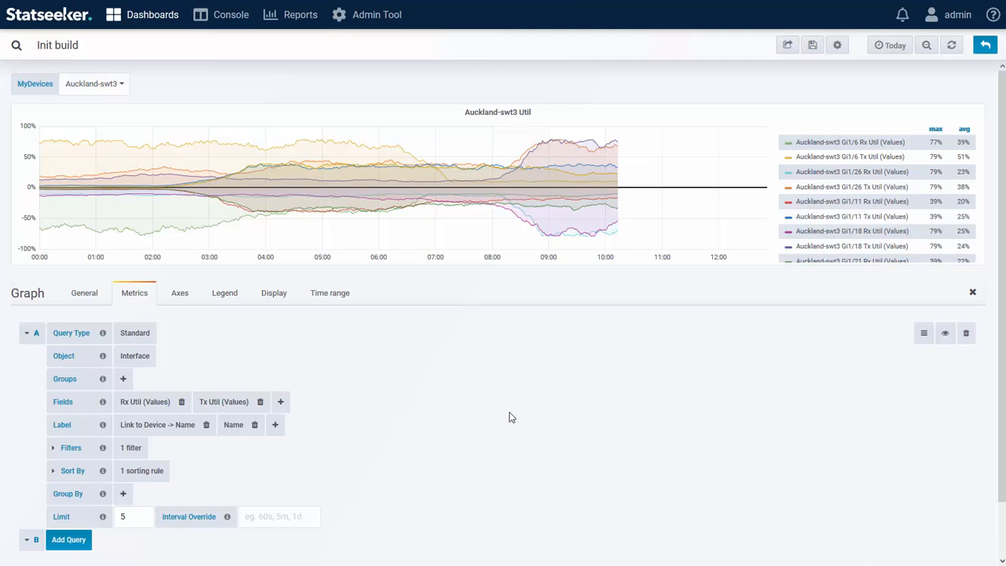
Step: Replace query A's Rx Util and Tx Util fields with the Total Bytes timeseries field's Values, and refresh the dashboard
left_click(182, 403)
left_click(182, 403)
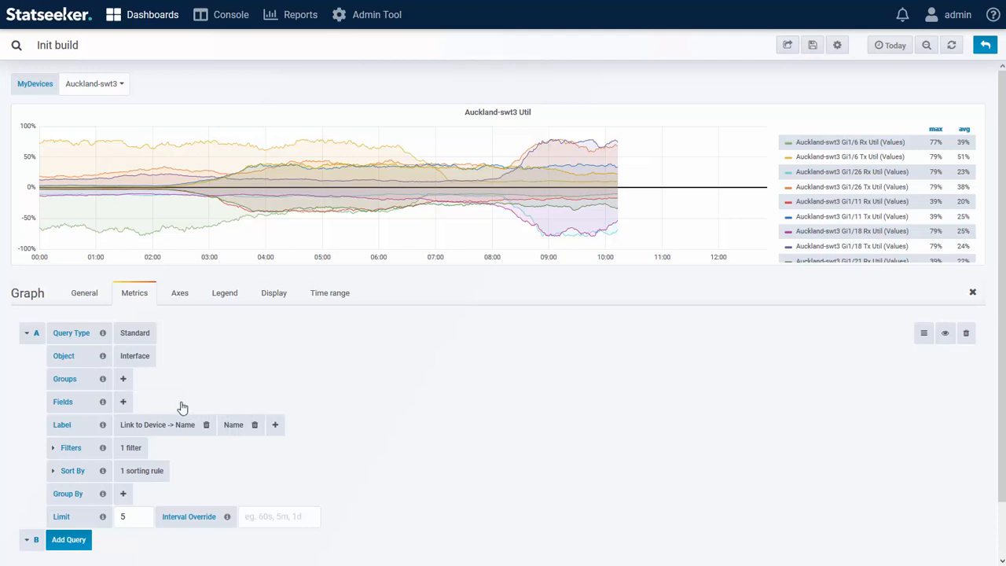
left_click(123, 402)
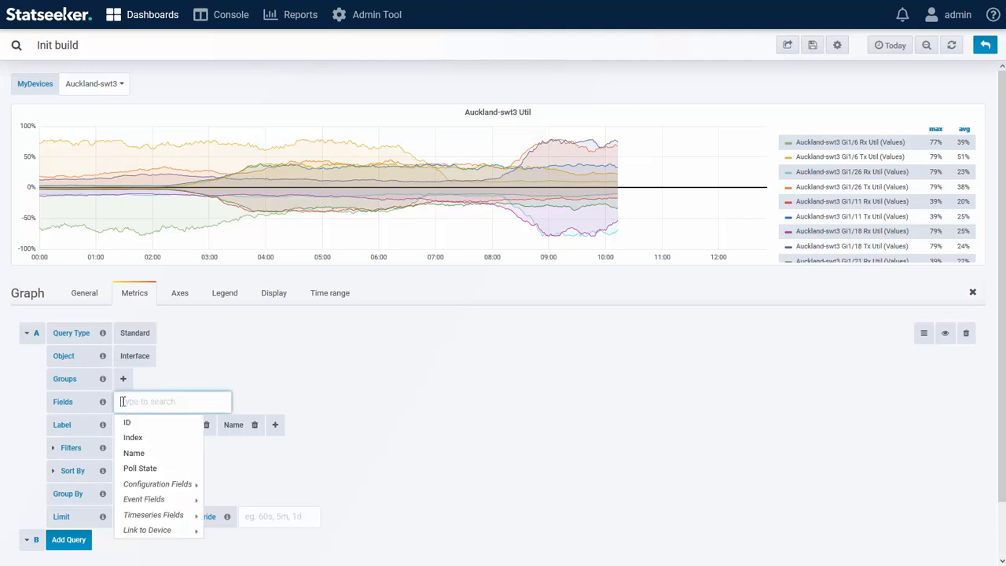
mouse_move(184, 519)
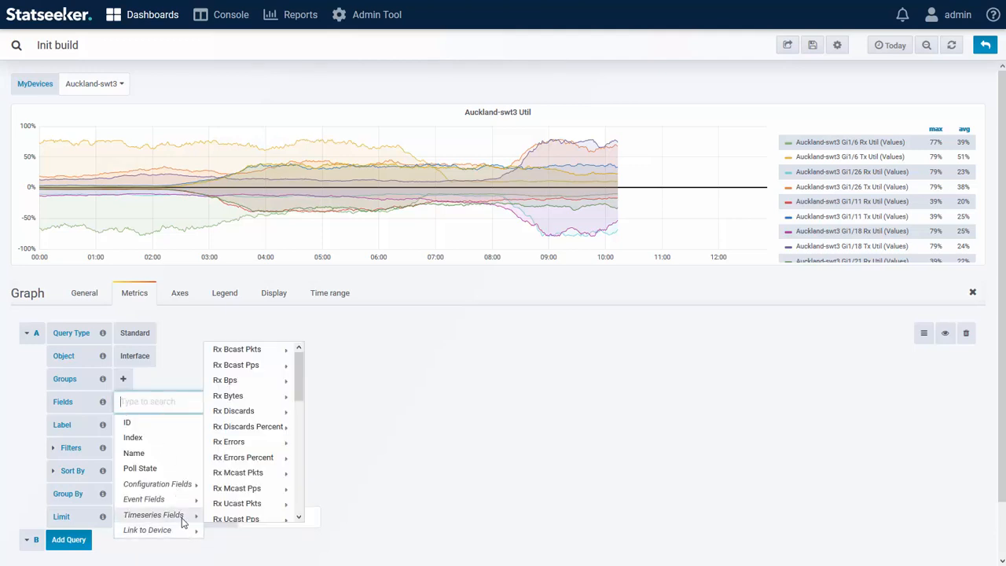
scroll(243, 500, "down", 3)
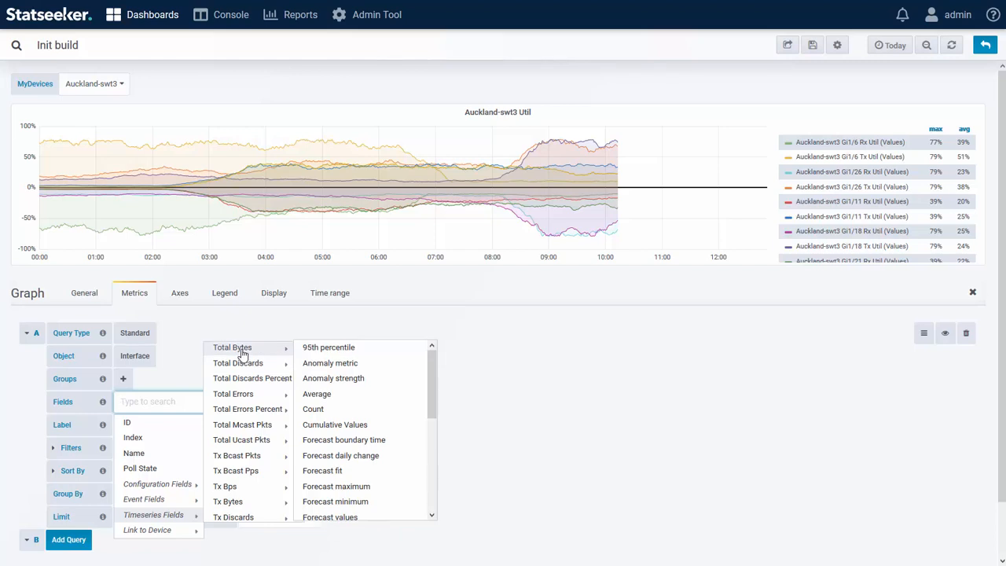
scroll(338, 425, "down", 5)
left_click(316, 513)
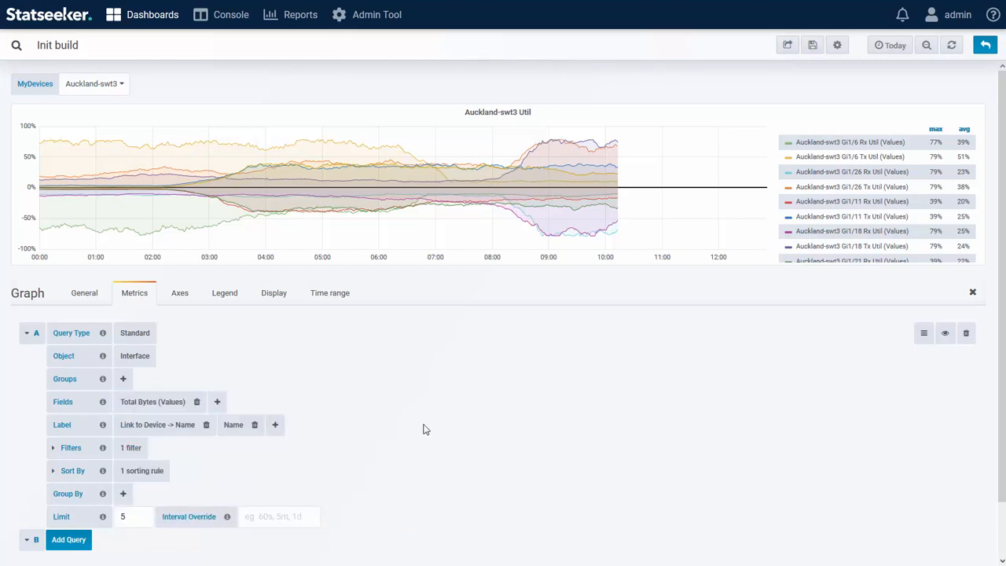
left_click(952, 47)
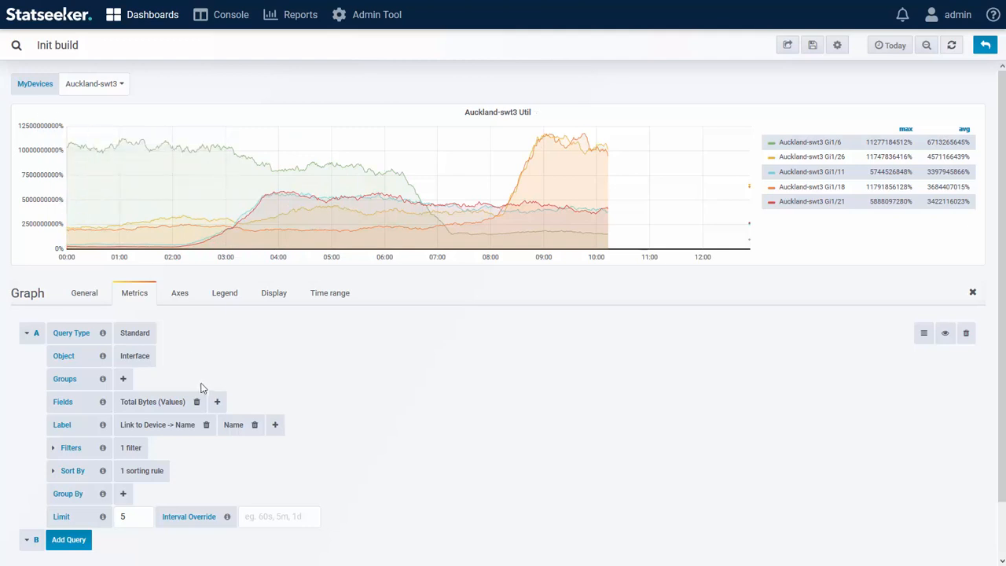
Step: Set the left Y axis unit to bytes from the data (Metric) group
left_click(181, 293)
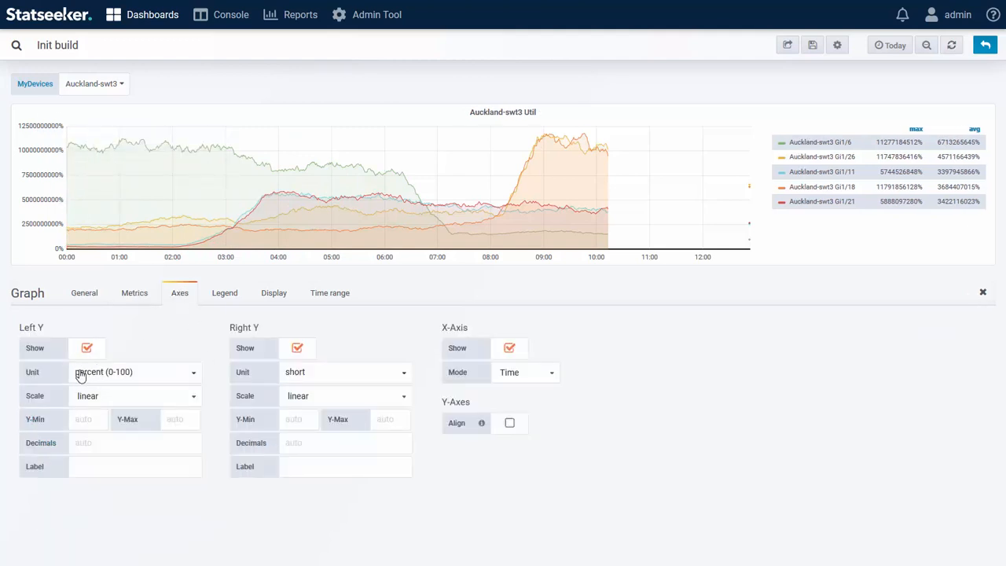
left_click(110, 378)
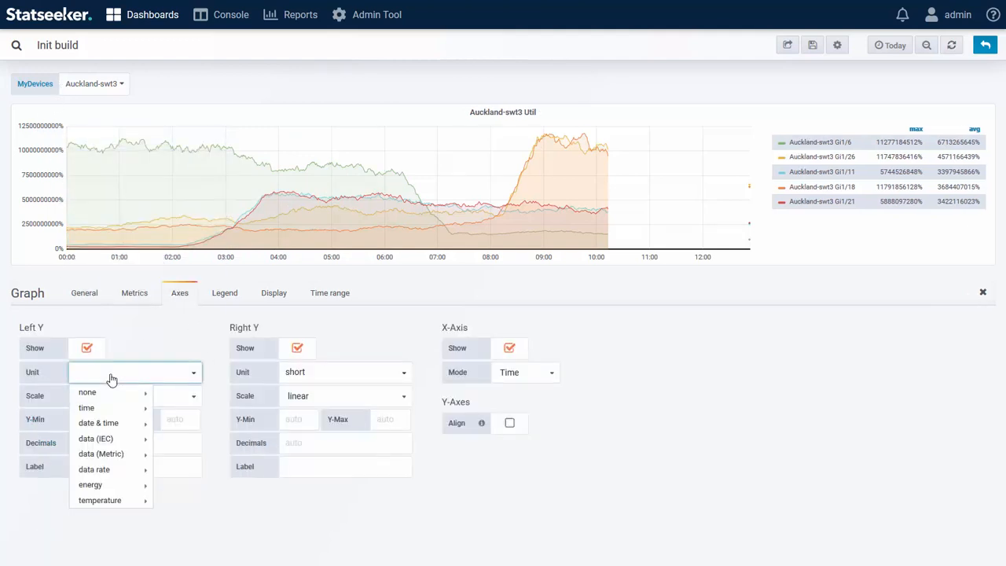
mouse_move(93, 455)
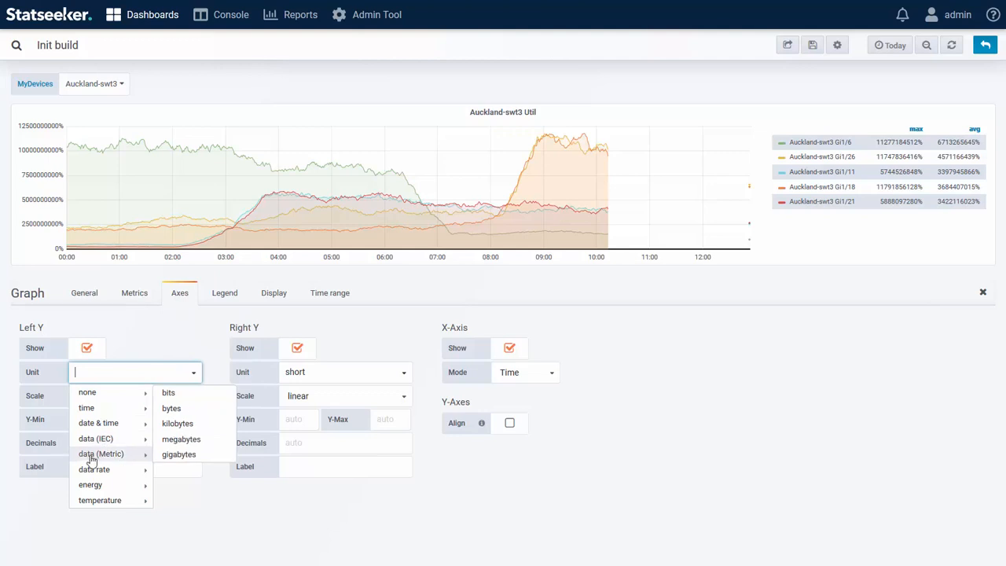
left_click(176, 413)
left_click(743, 499)
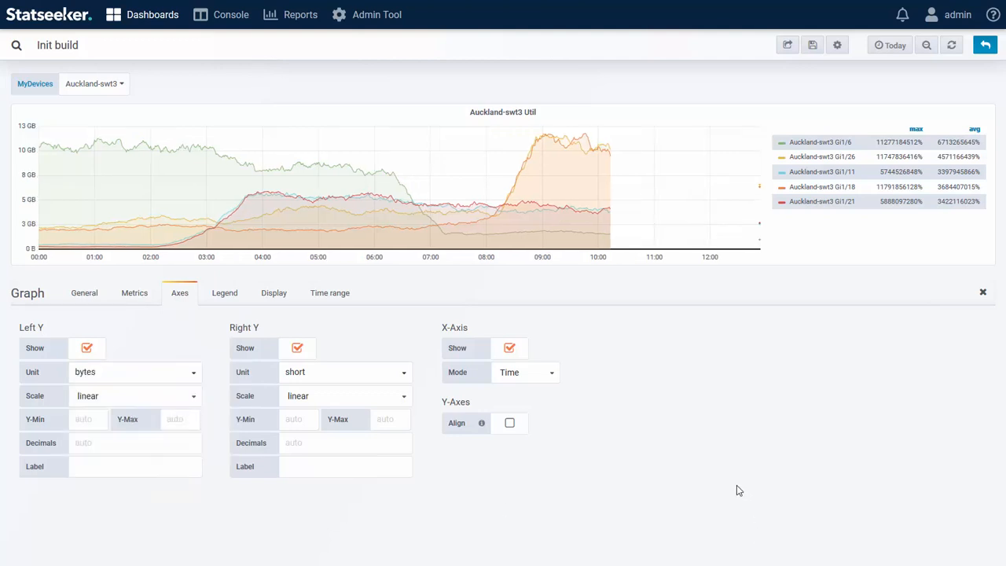
Step: Delete the graph's threshold at 0 and the /.Rx/ series override
left_click(277, 292)
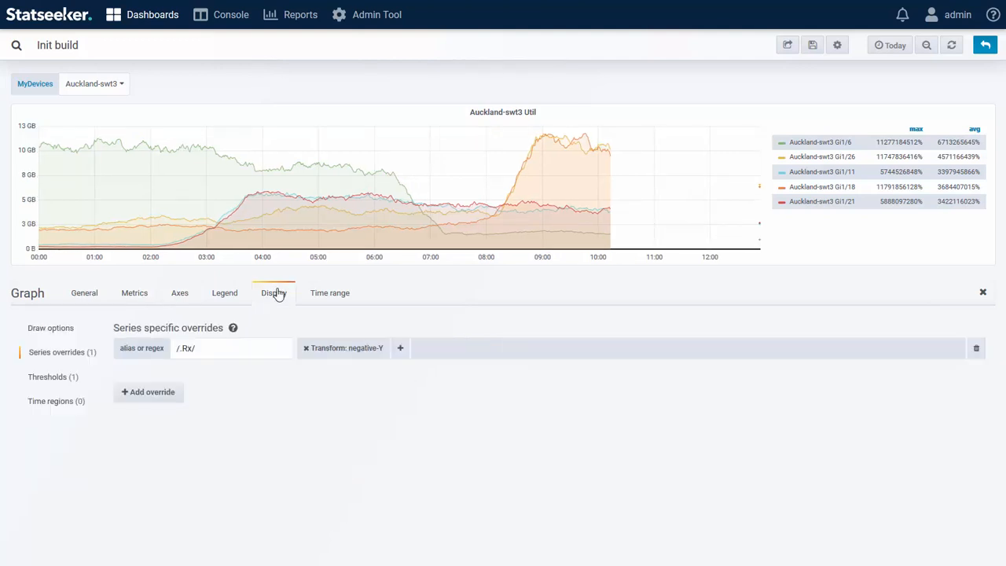
left_click(49, 381)
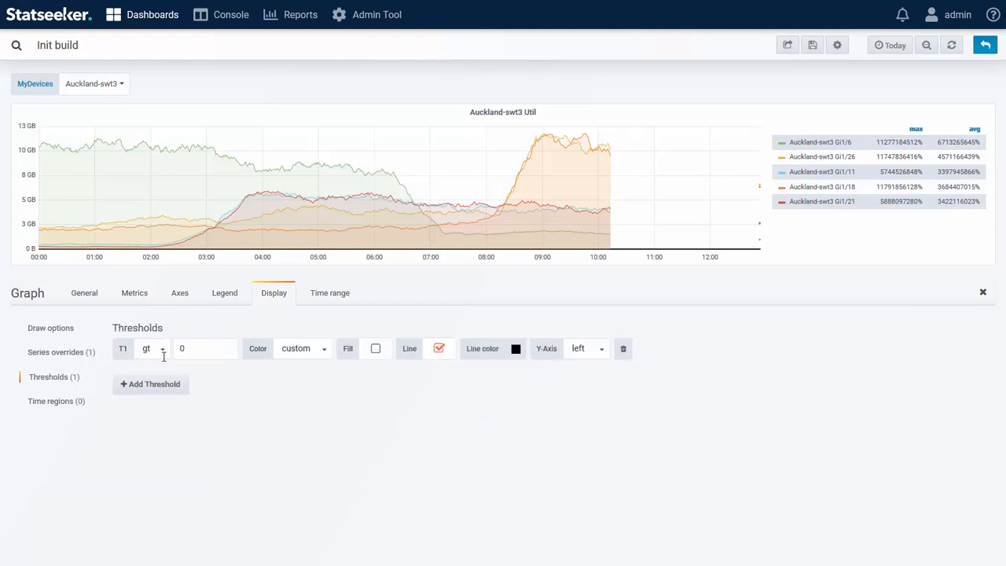
left_click(624, 348)
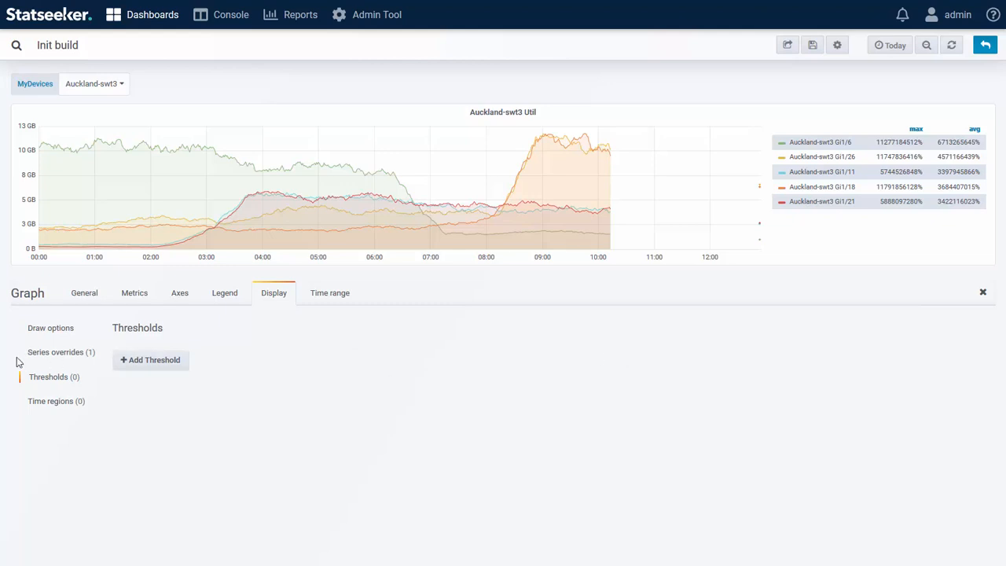
left_click(54, 353)
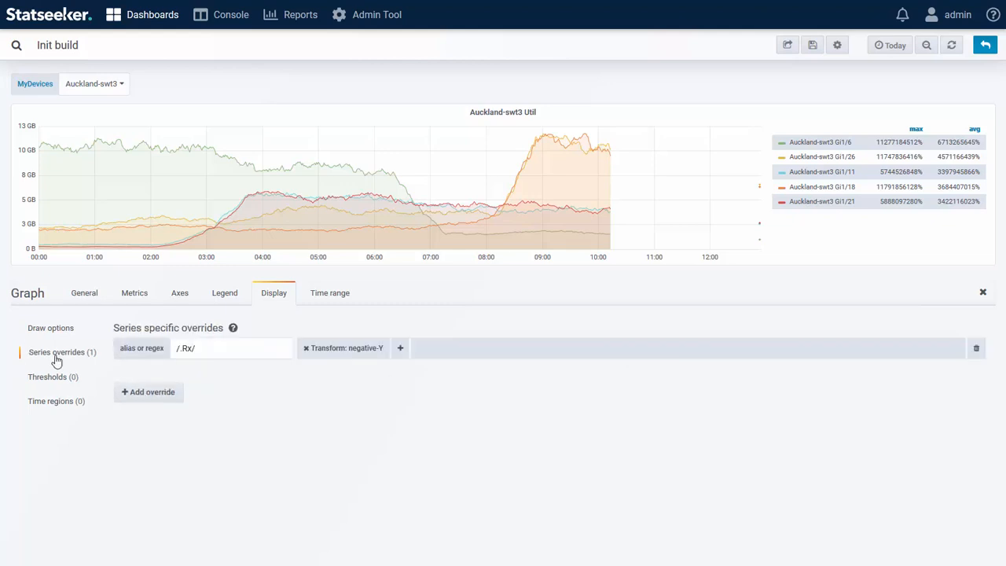
left_click(975, 349)
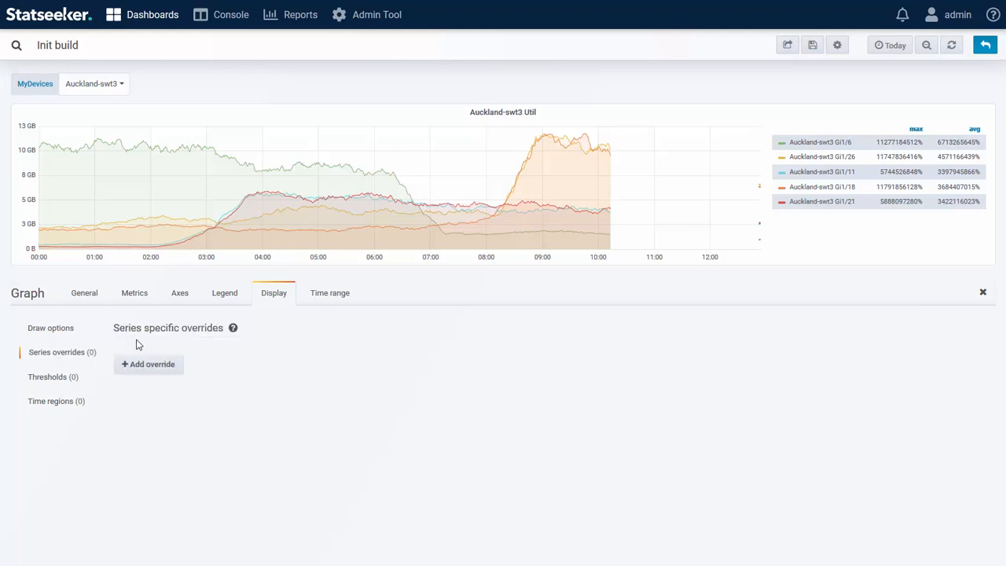
Step: Add the Routers group to query A, remove its $Device filter, and refresh the dashboard
left_click(131, 294)
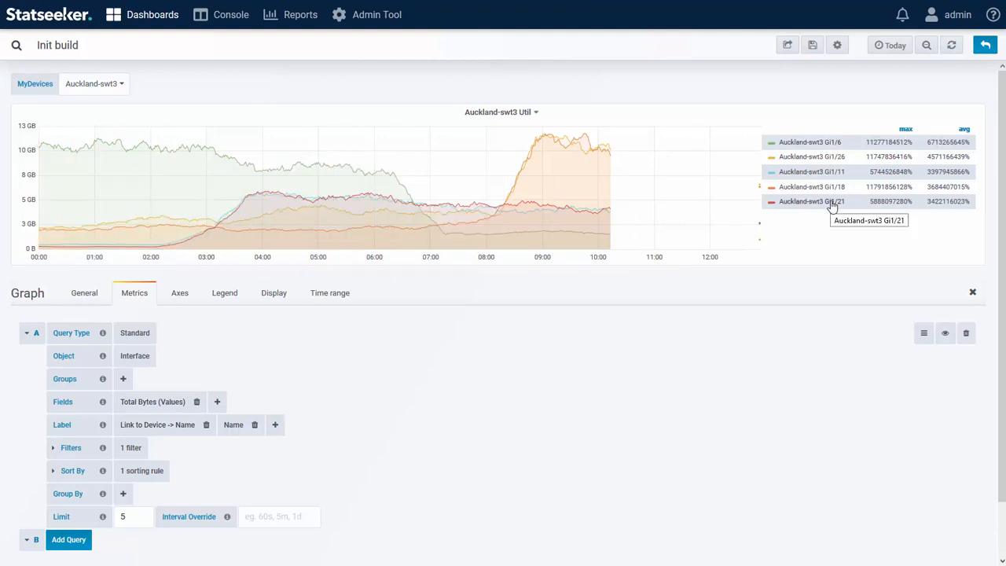
left_click(123, 380)
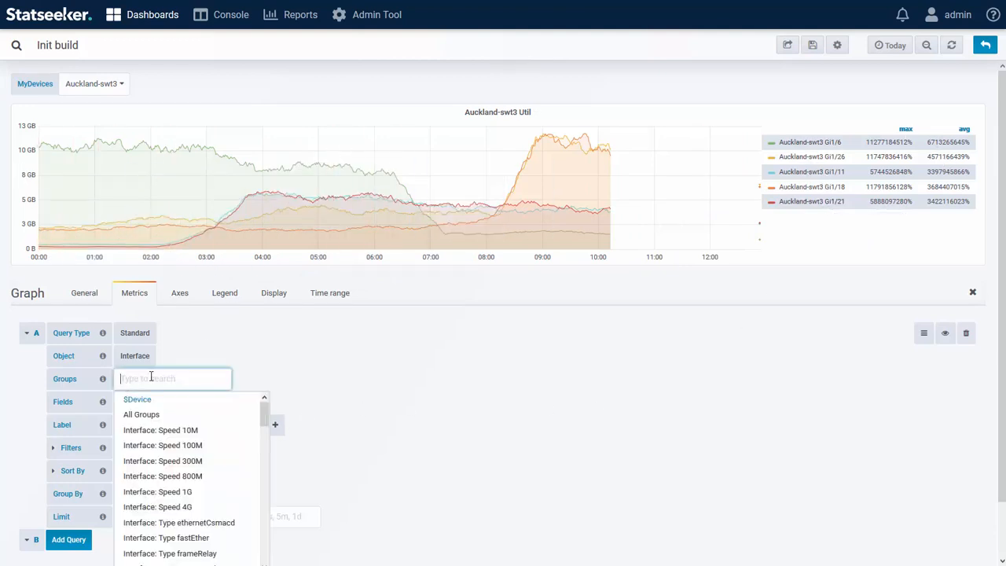
type("Router")
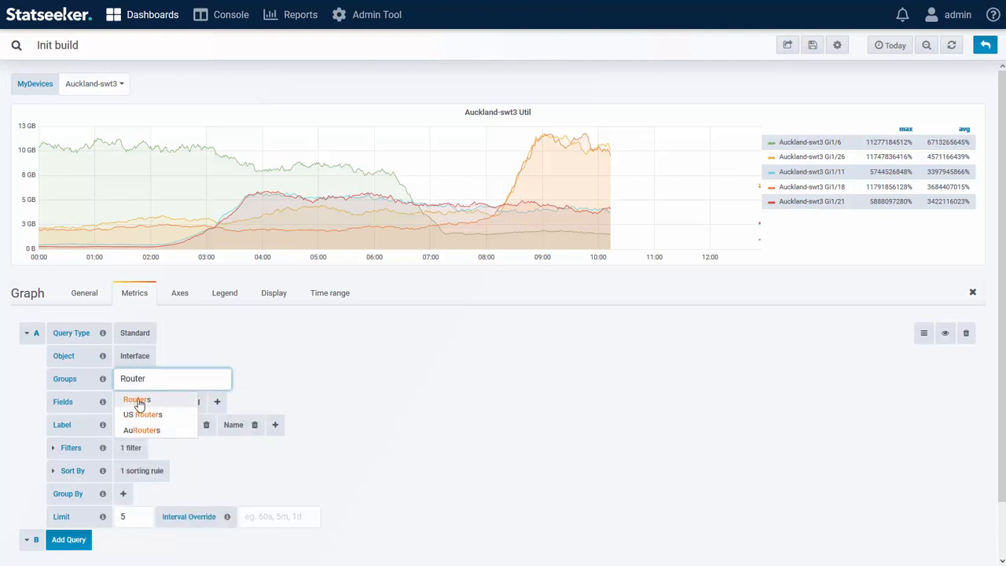
key("Return")
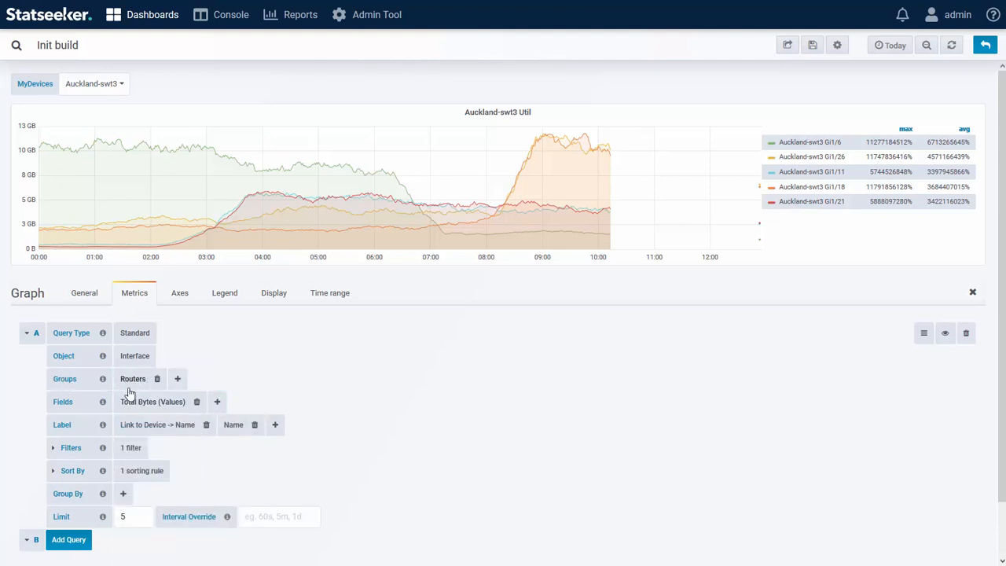
left_click(131, 449)
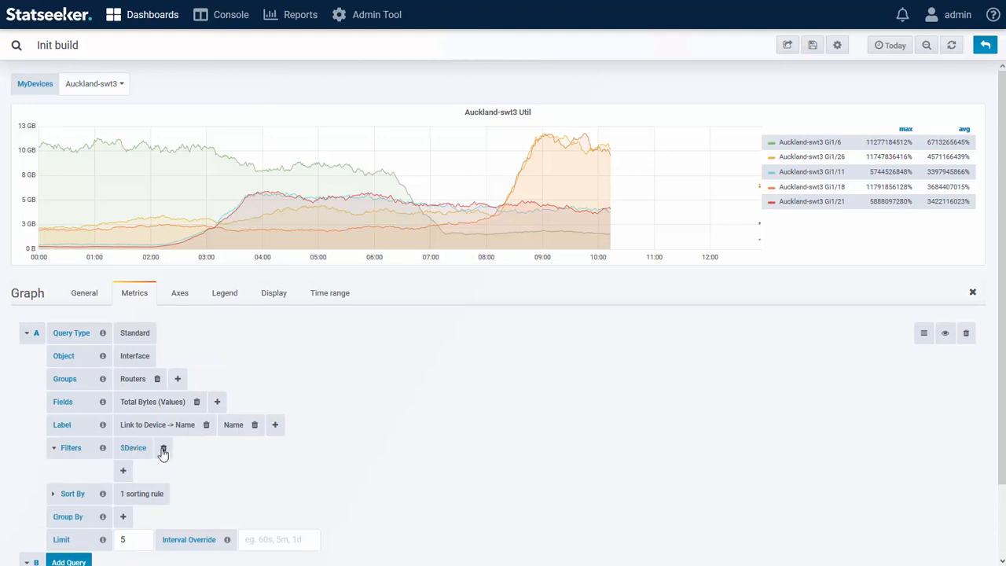
left_click(164, 448)
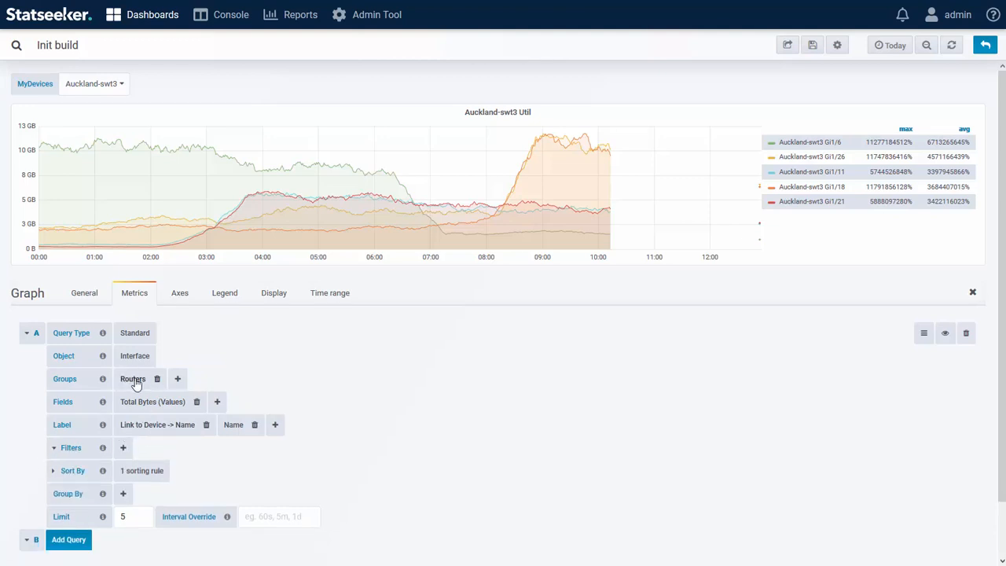
left_click(952, 47)
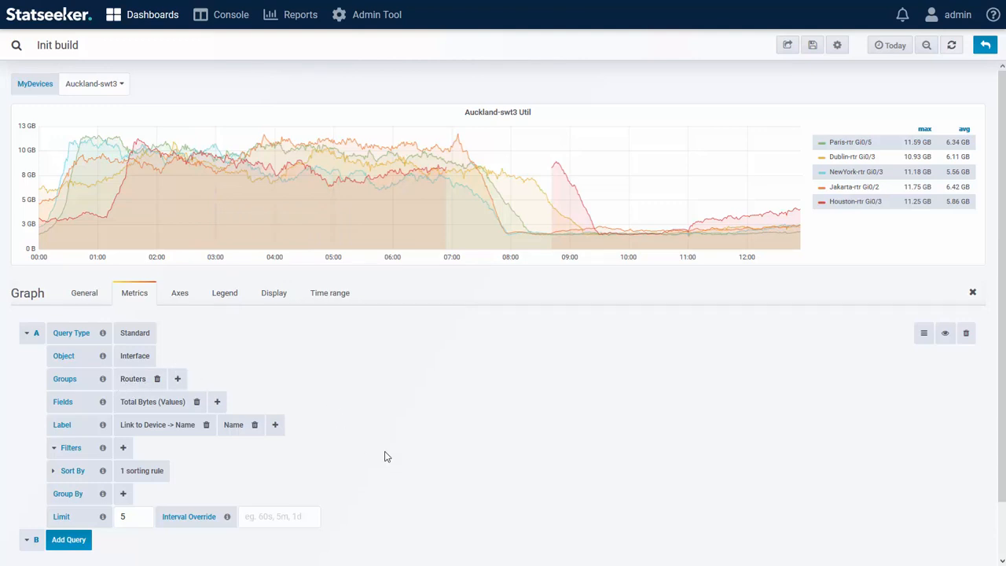
Step: Group query A by Link to Device -> Name, remove the interface Name field from its label, and refresh the graph
left_click(124, 493)
scroll(502, 476, "down", 1)
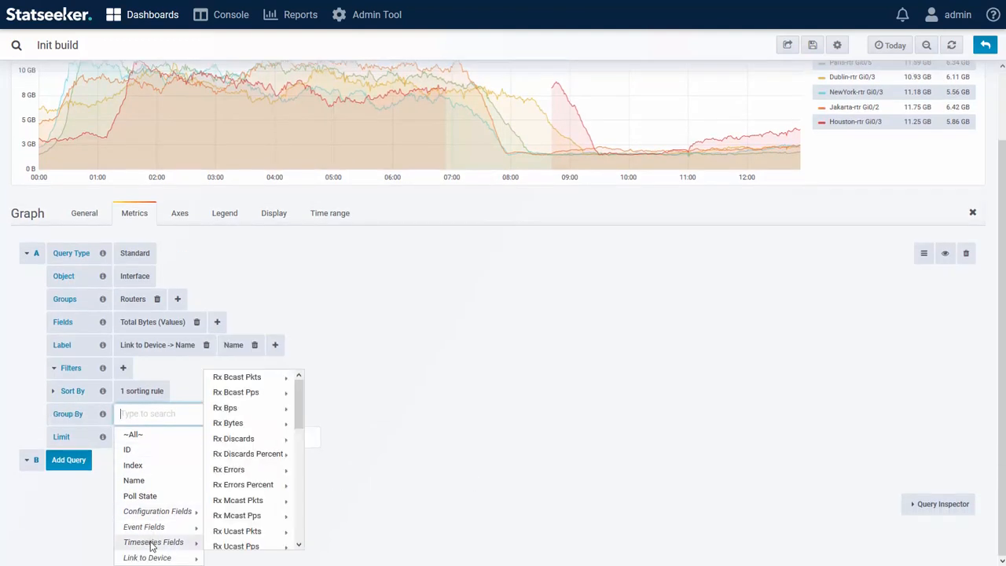
mouse_move(158, 557)
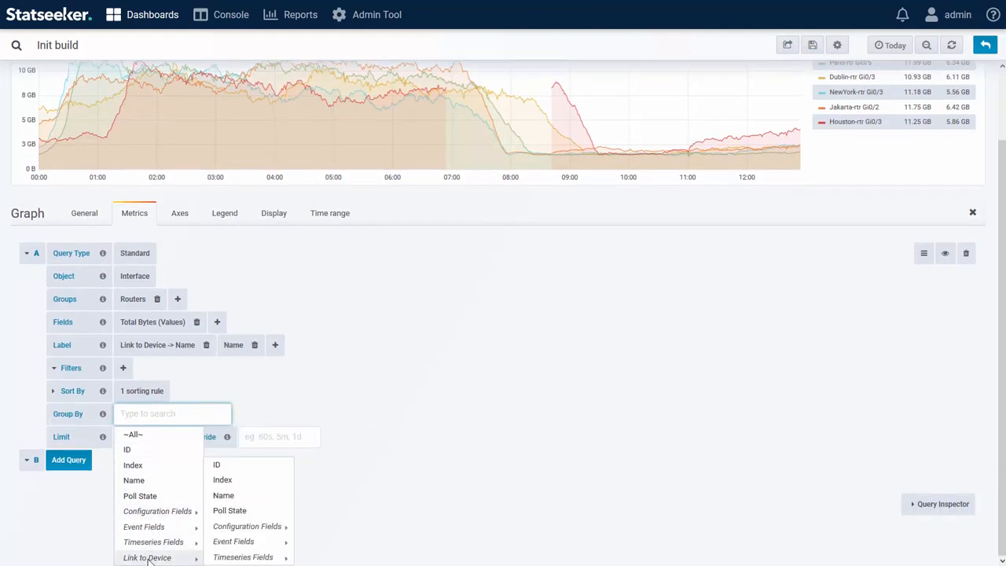
left_click(224, 496)
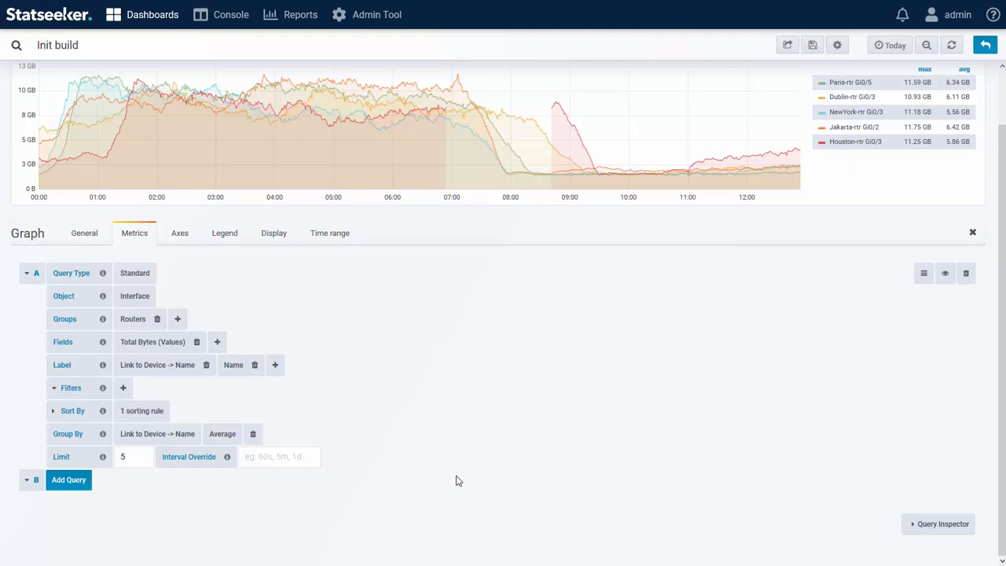
left_click(953, 46)
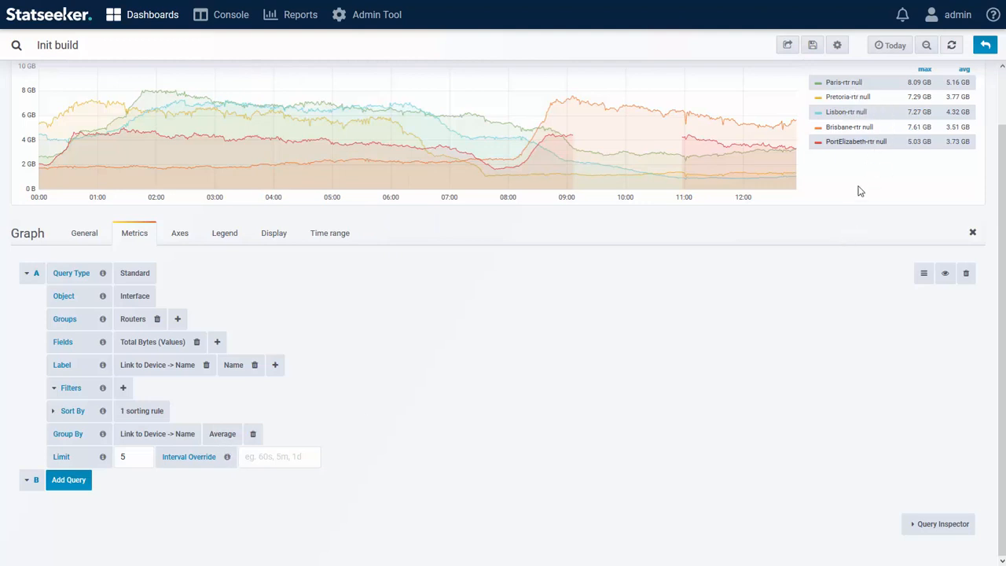
left_click(254, 365)
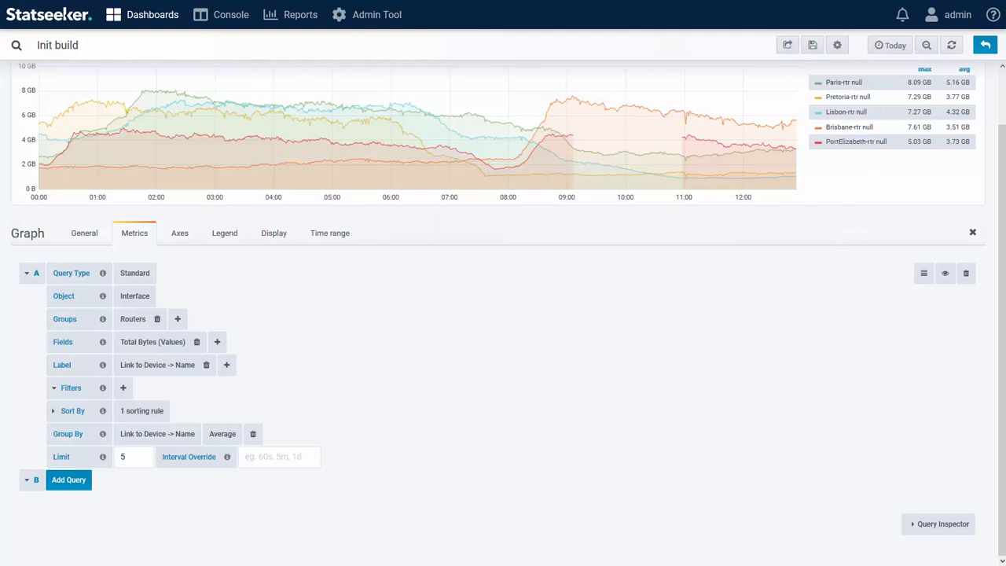
left_click(952, 47)
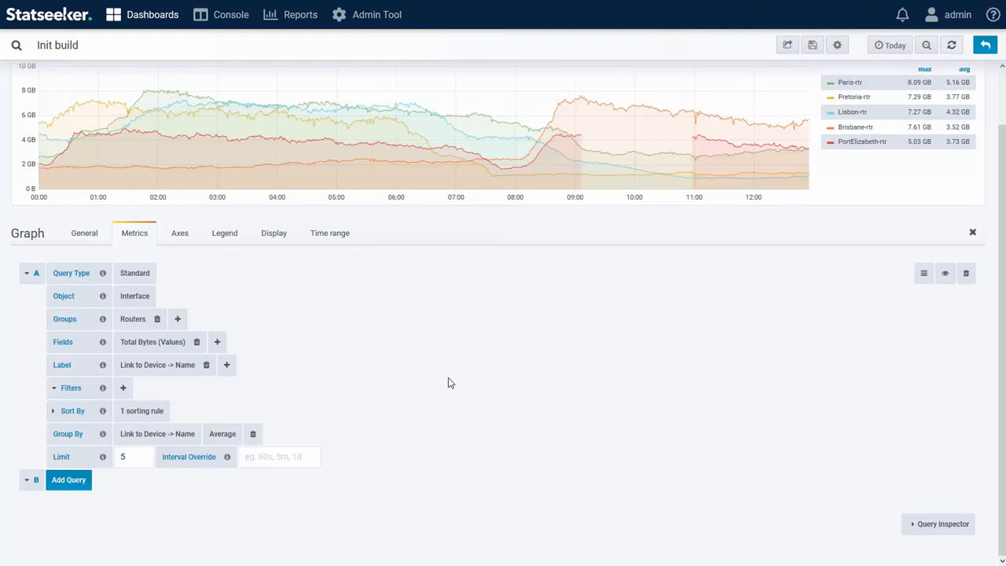
Step: Change the aggregation of query A's Group By rule to Total and refresh the graph
scroll(445, 382, "up", 1)
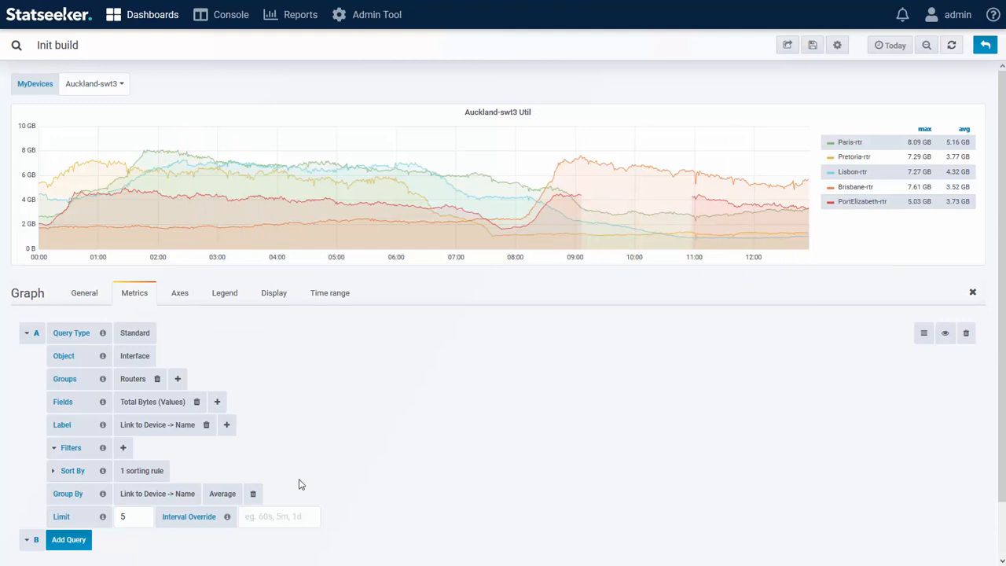
left_click(224, 496)
scroll(433, 461, "down", 3)
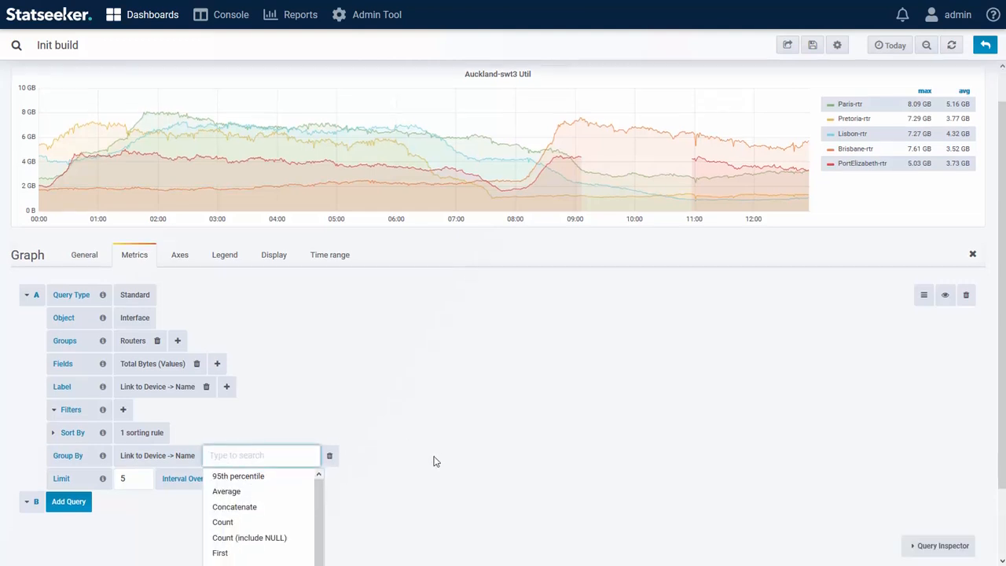
scroll(325, 472, "down", 3)
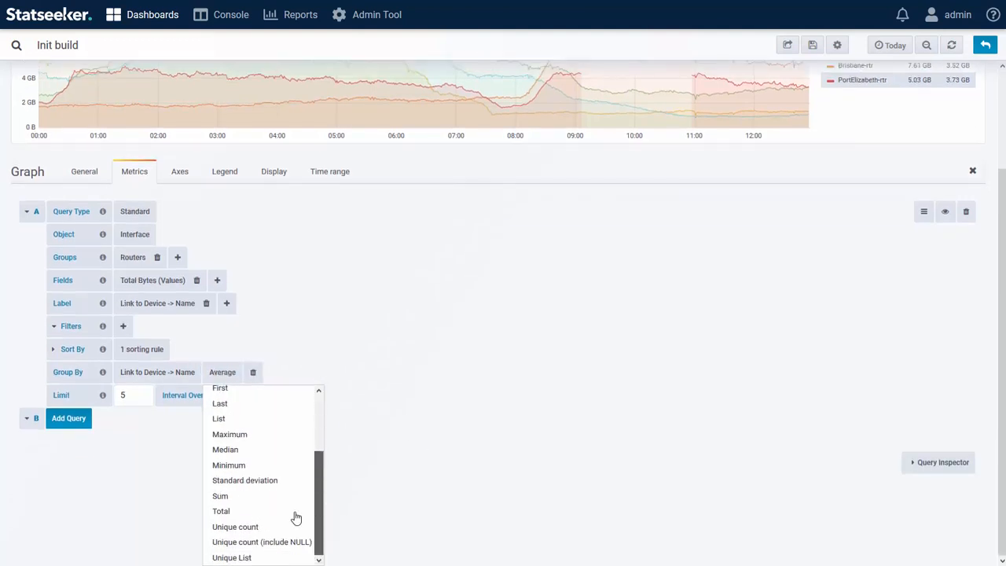
left_click(222, 512)
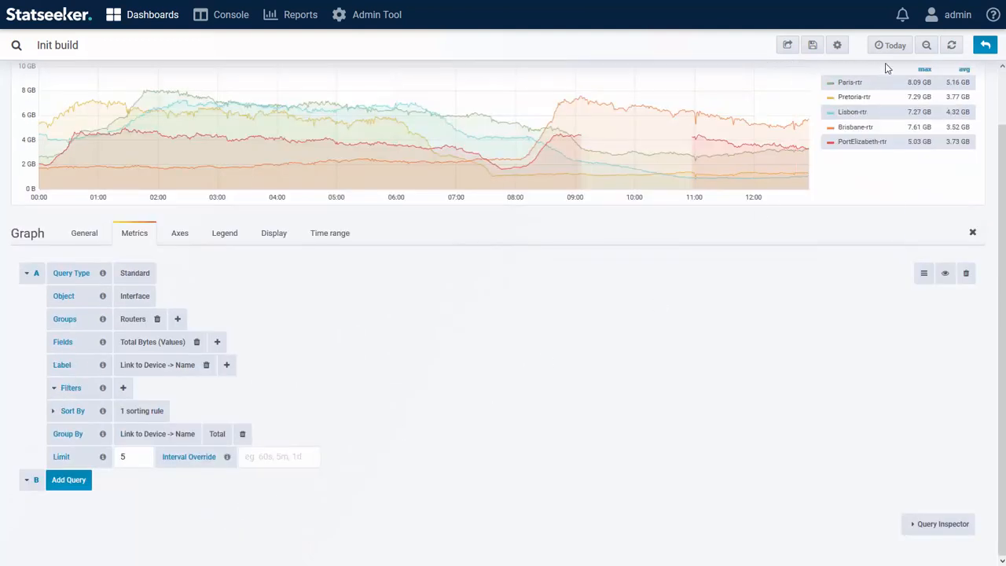
left_click(952, 46)
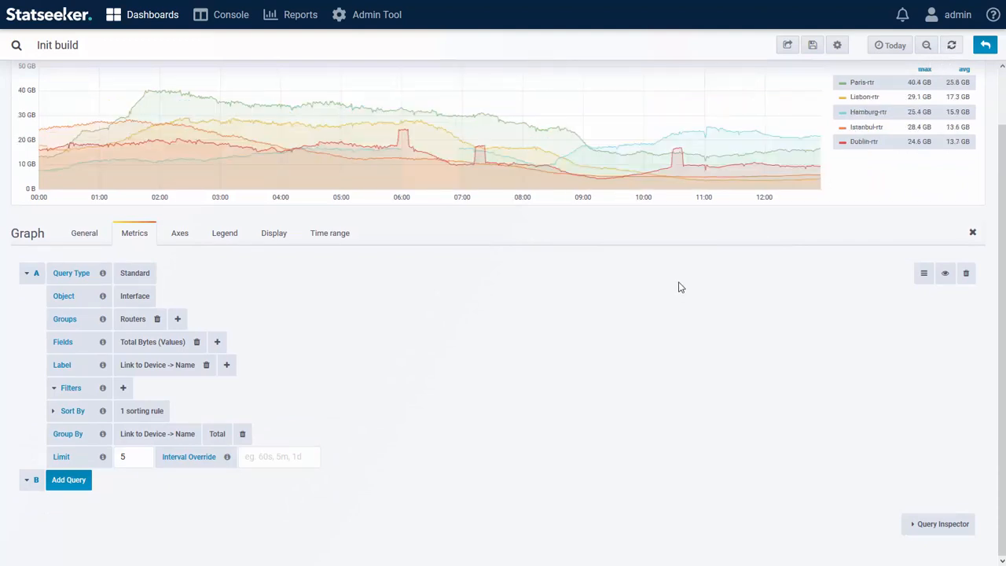
Step: Review the aggregation options available for query A's Group By rule
scroll(605, 315, "up", 2)
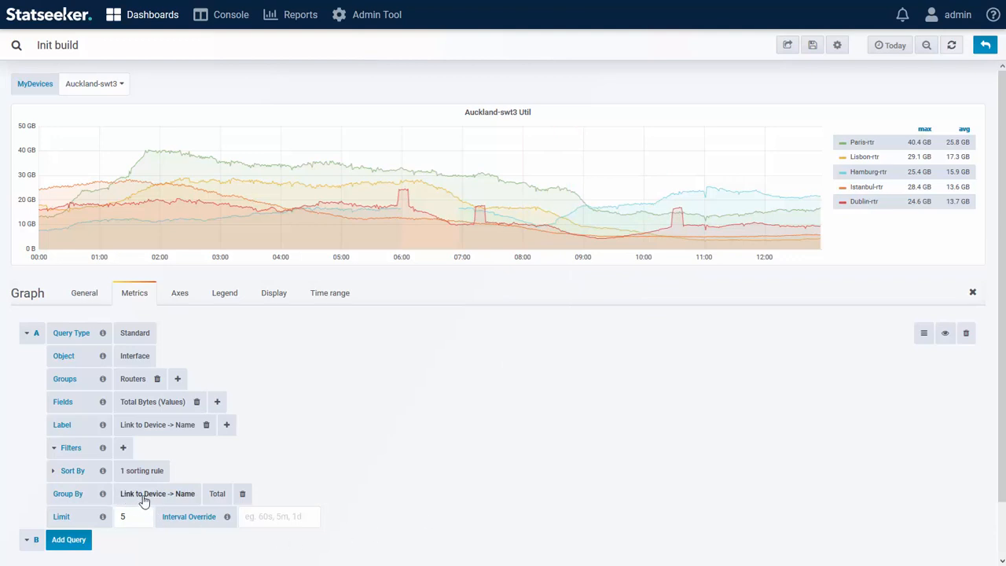
left_click(218, 495)
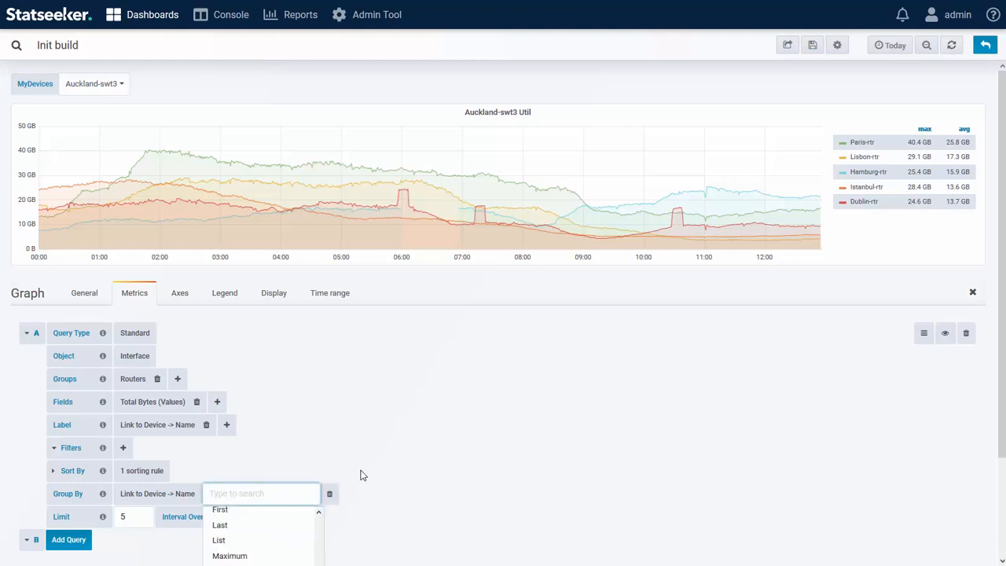
scroll(442, 426, "down", 2)
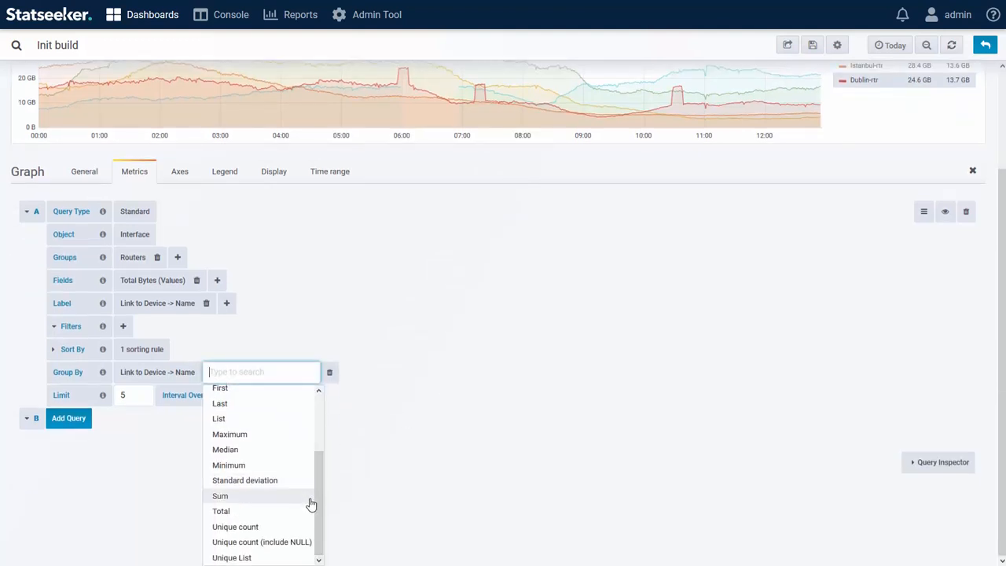
left_click_drag(319, 504, 322, 456)
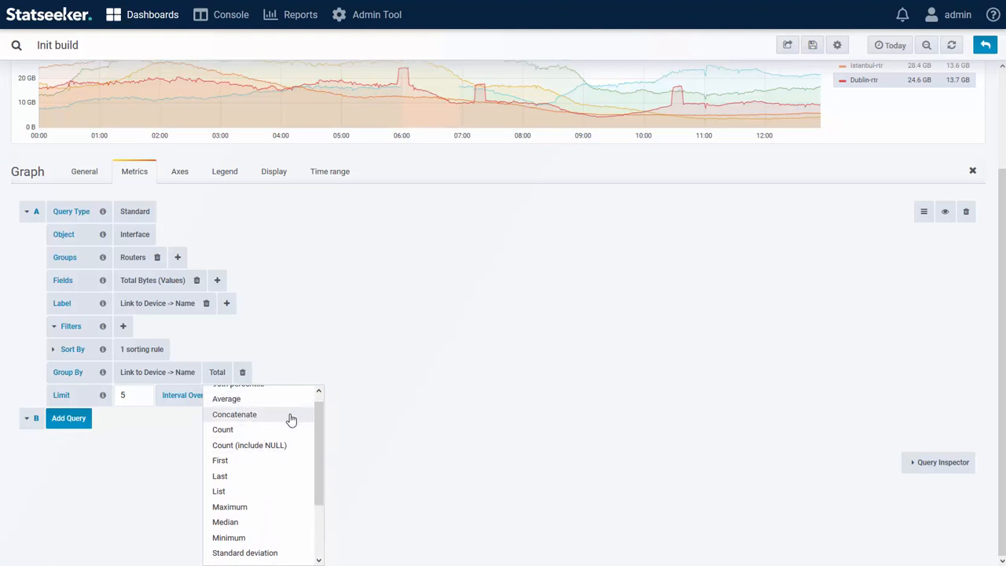
left_click(509, 391)
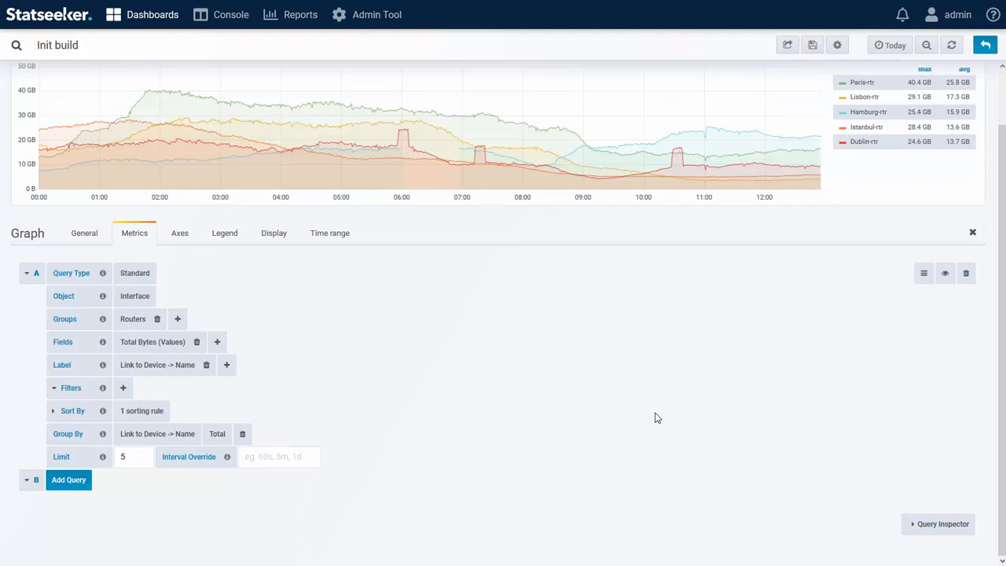
Step: Return from the graph editor to the dashboard and add a new Singlestat panel
scroll(692, 443, "up", 1)
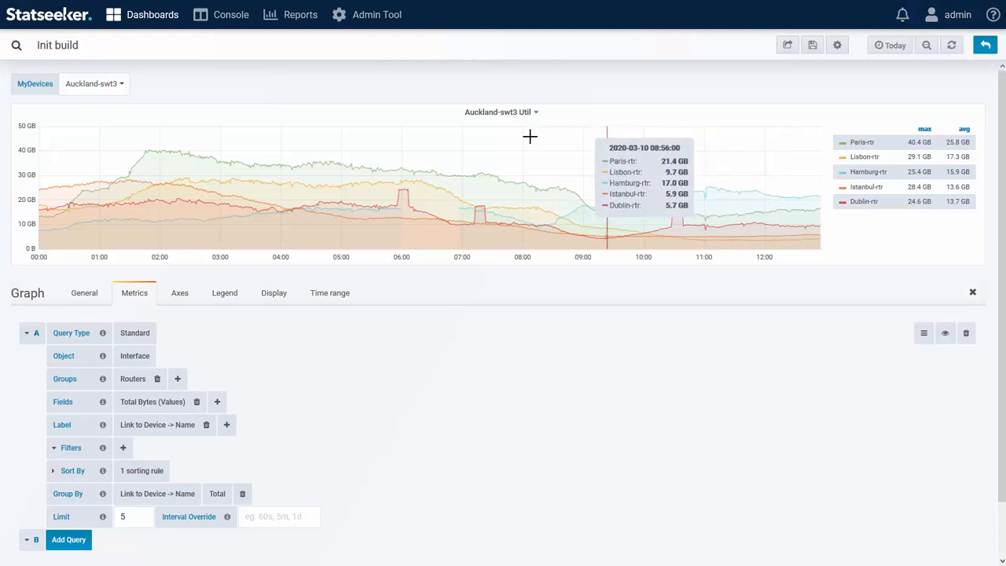
left_click(985, 45)
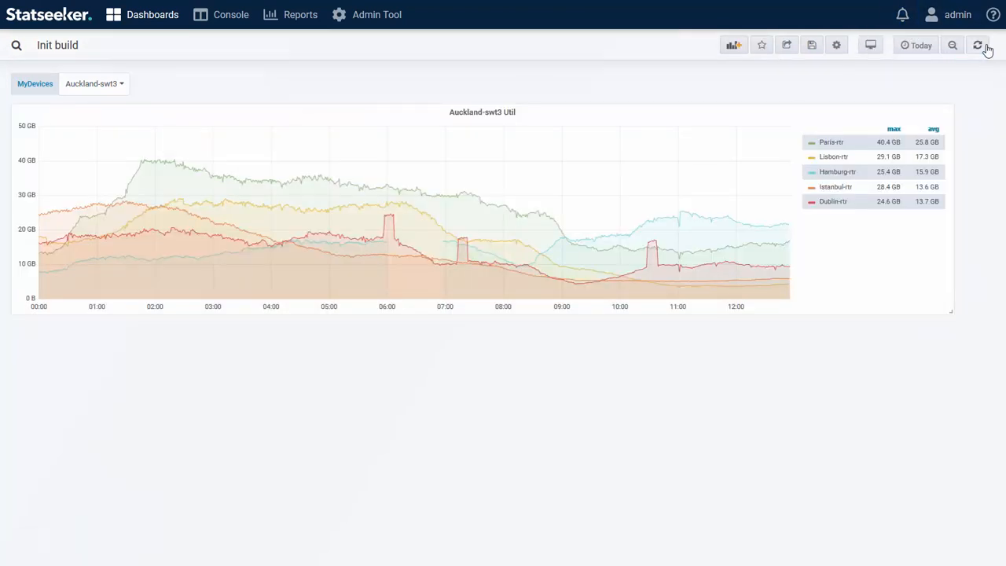
left_click(733, 47)
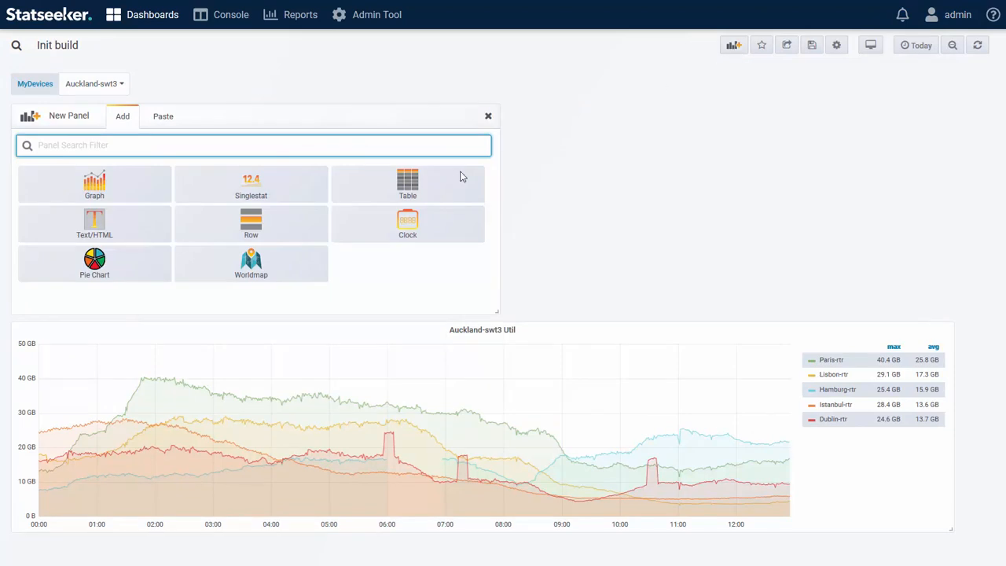
left_click(250, 196)
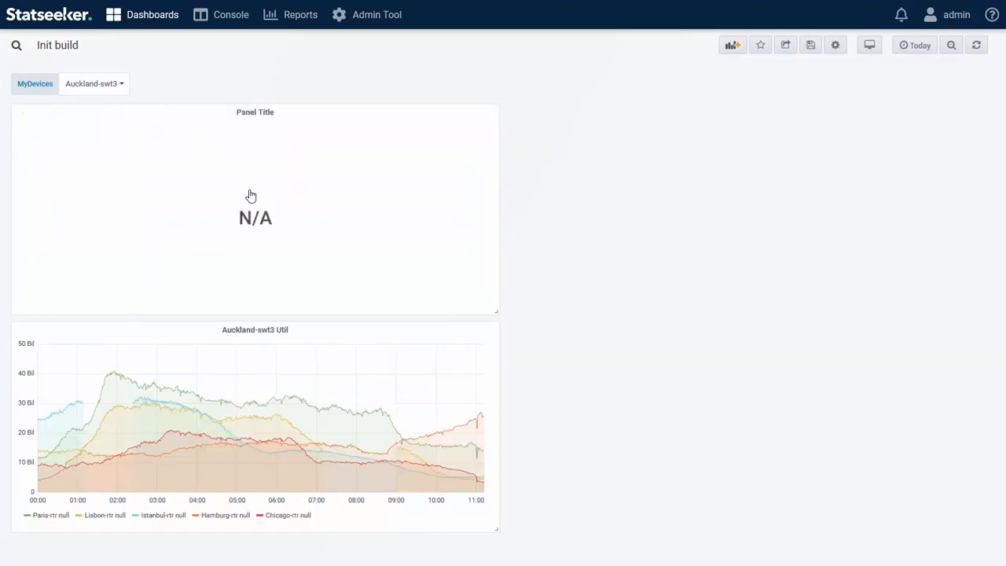
Step: Open the untitled Singlestat panel for editing and set its query type to Standard
left_click(261, 113)
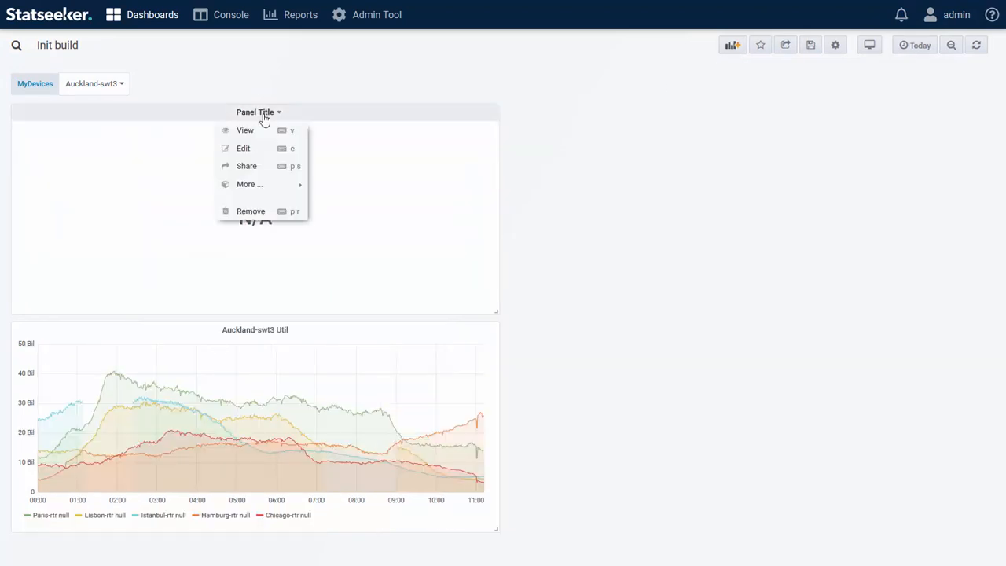
left_click(254, 152)
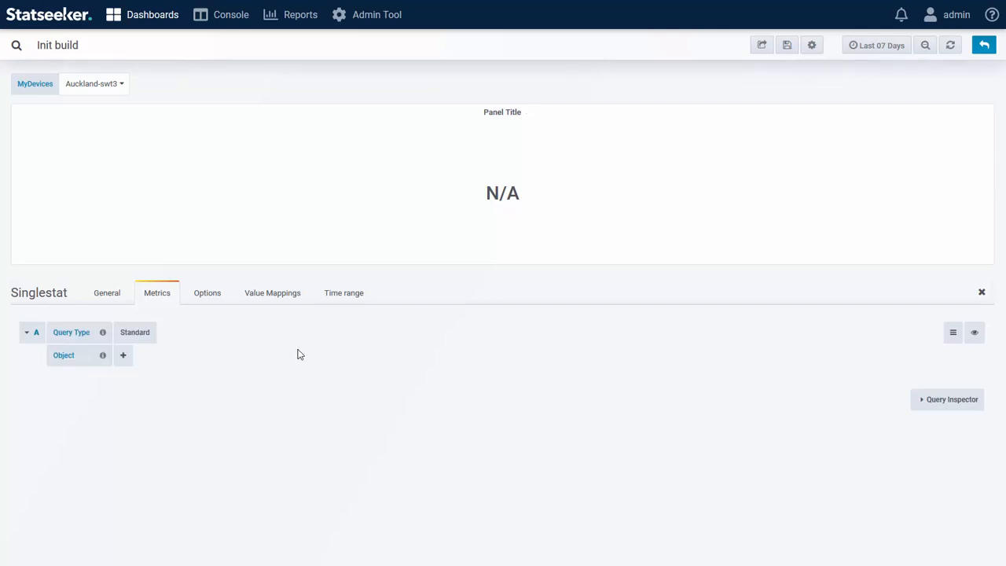
left_click(100, 303)
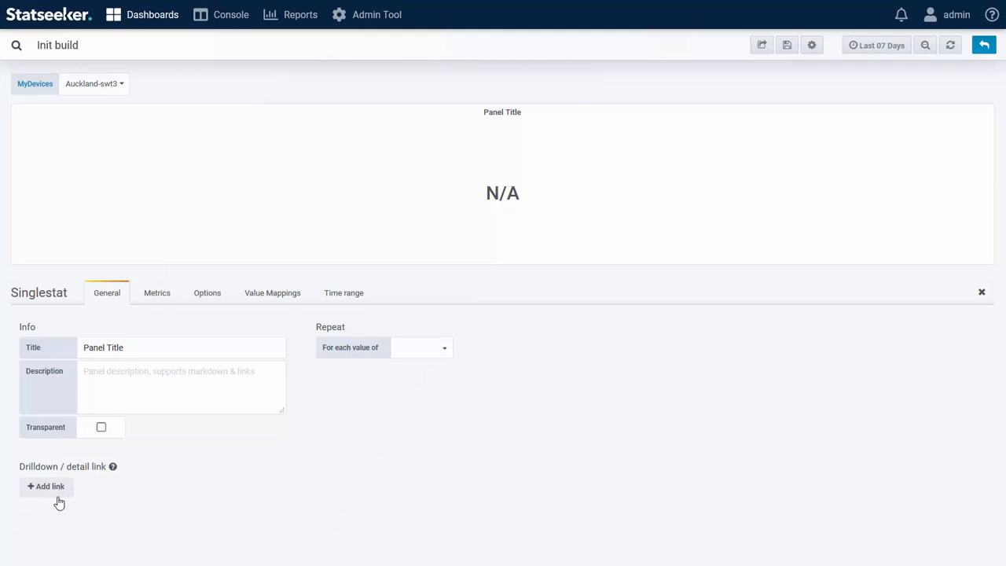
left_click(163, 304)
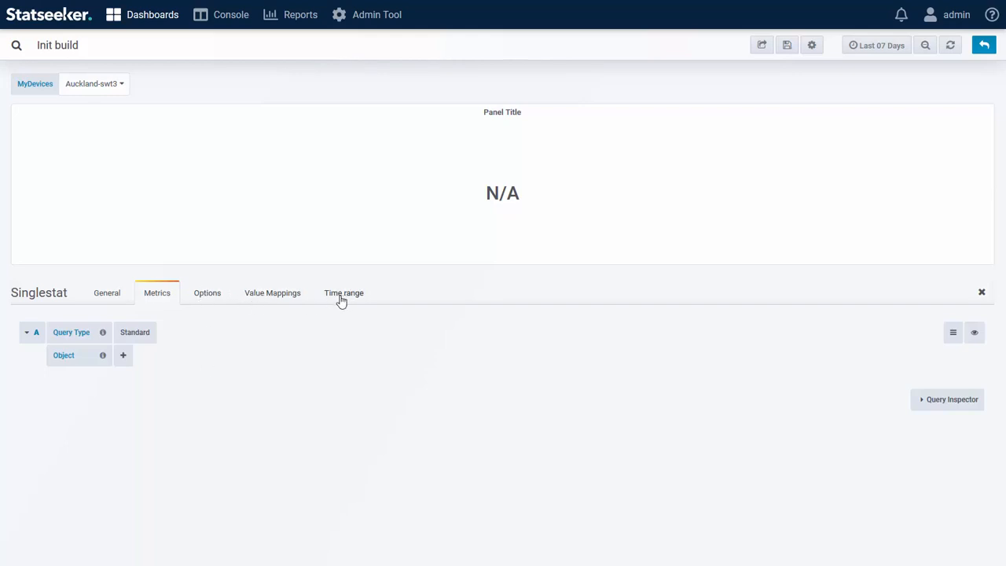
left_click(144, 332)
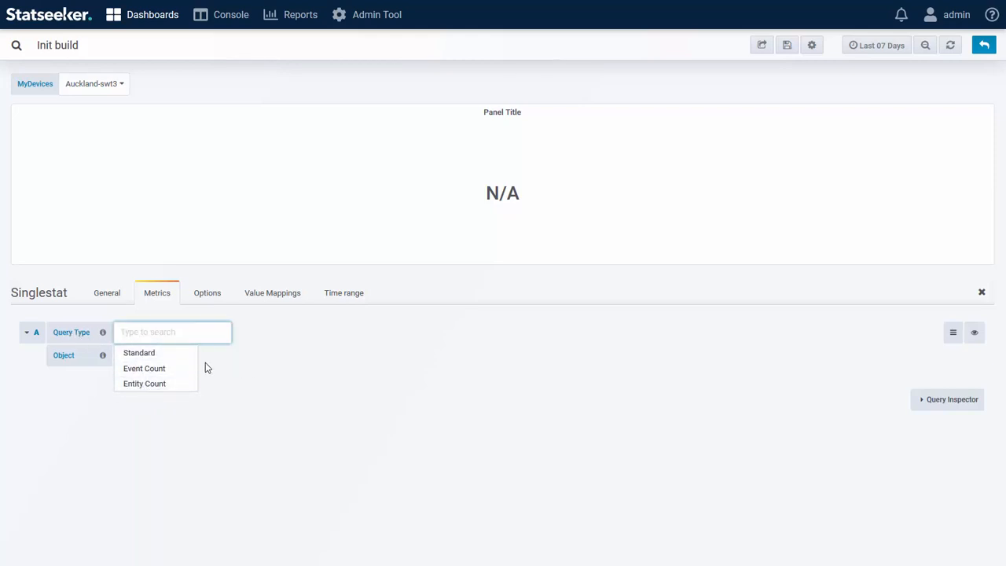
left_click(141, 355)
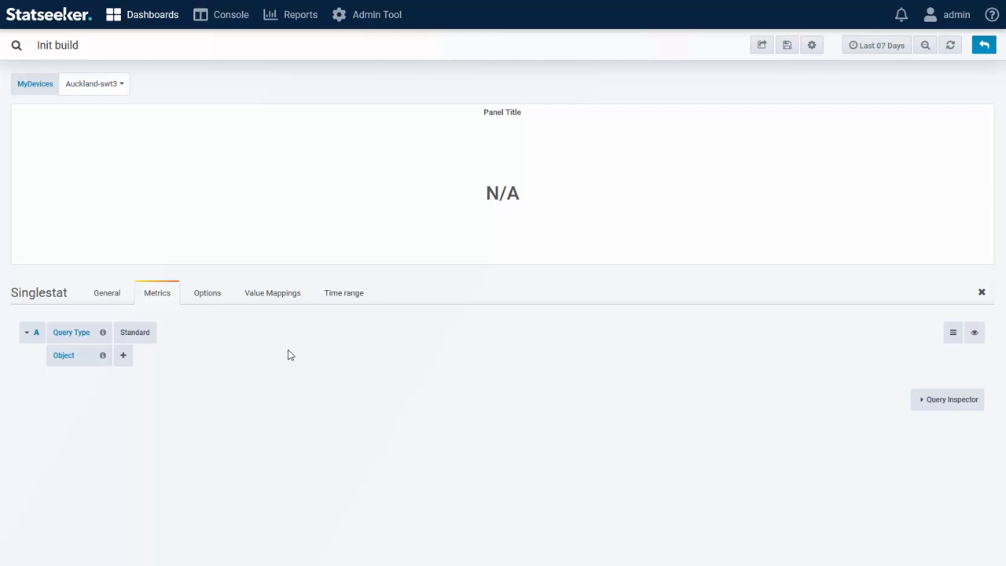
Step: Set the query's object to Device and its field to the Ping RTT average
left_click(122, 355)
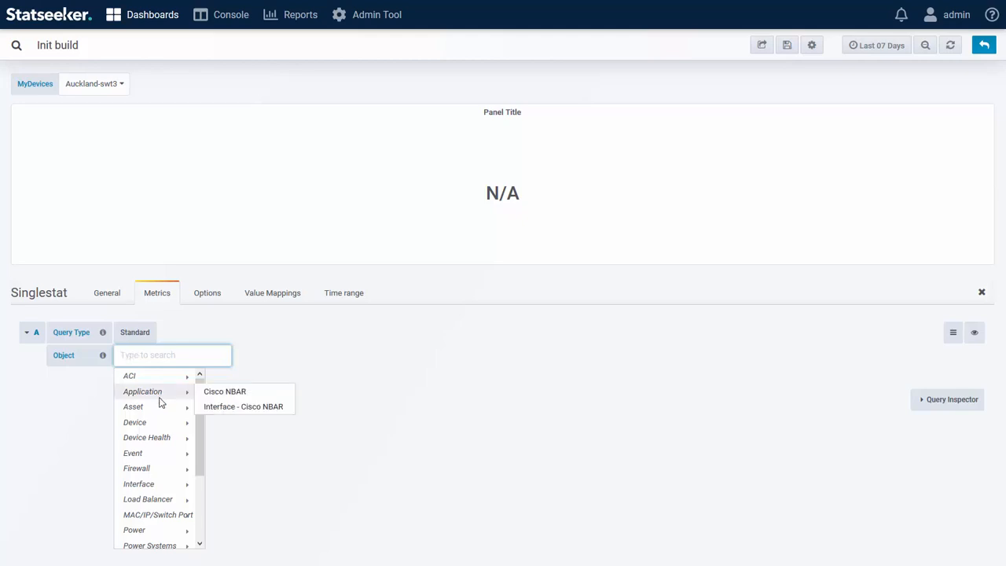
mouse_move(132, 426)
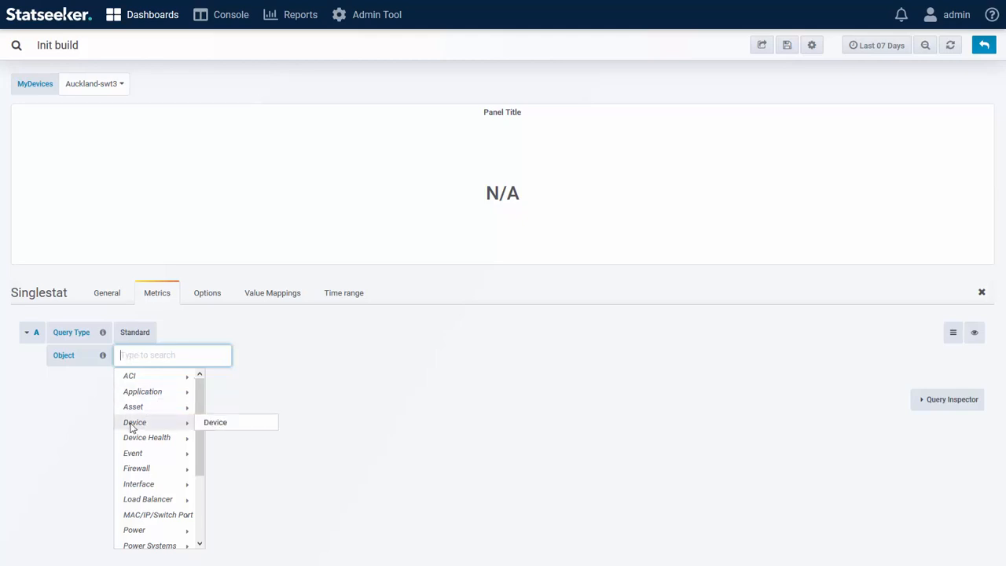
left_click(234, 426)
left_click(122, 402)
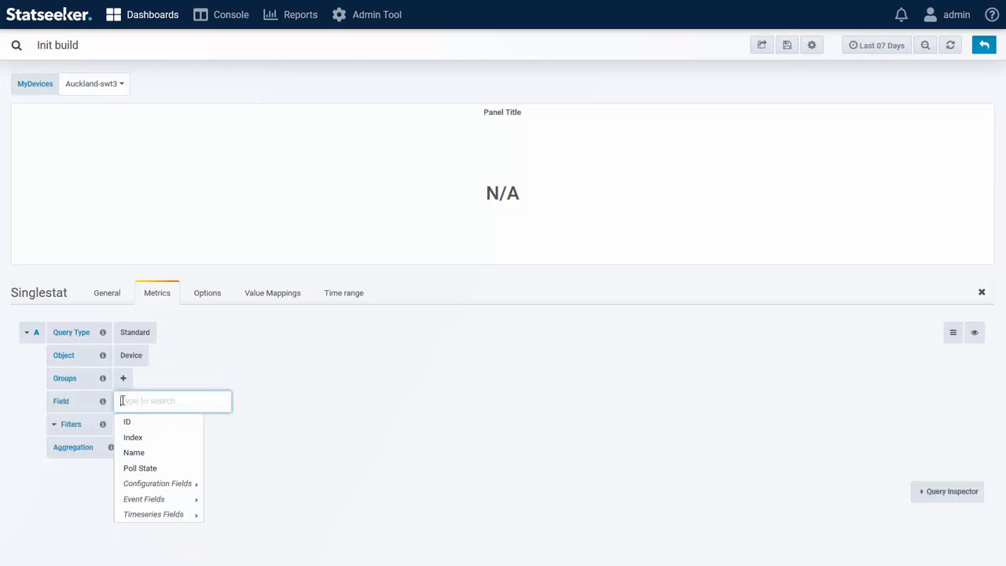
mouse_move(166, 514)
mouse_move(230, 519)
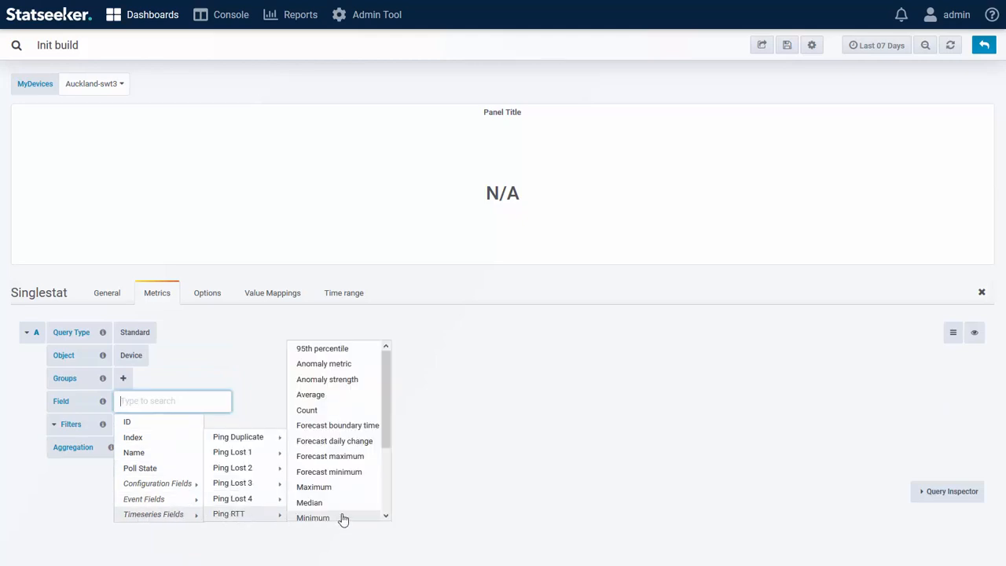
left_click(319, 395)
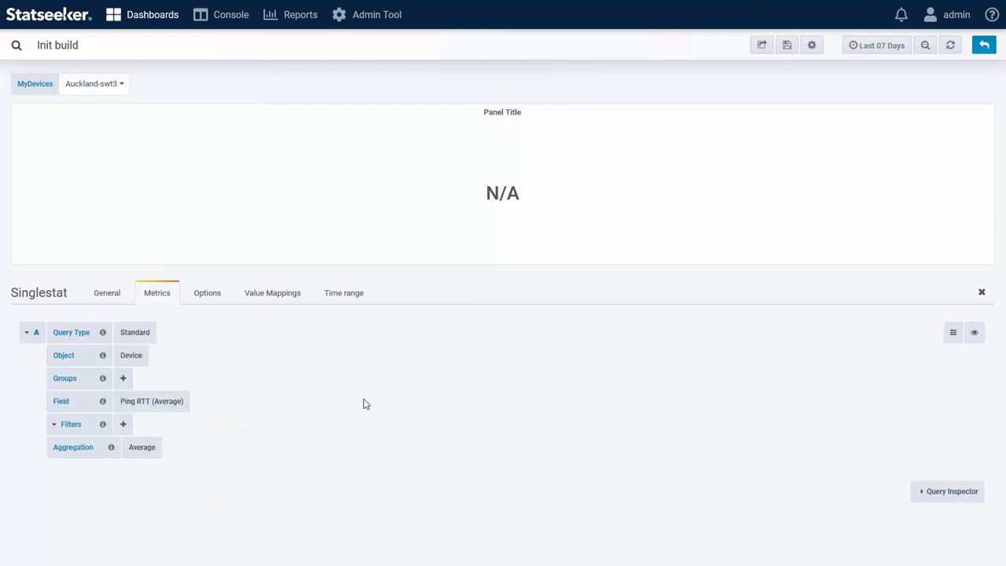
Step: Refresh the panel data and set the dashboard time range to Today
left_click(952, 47)
left_click(877, 48)
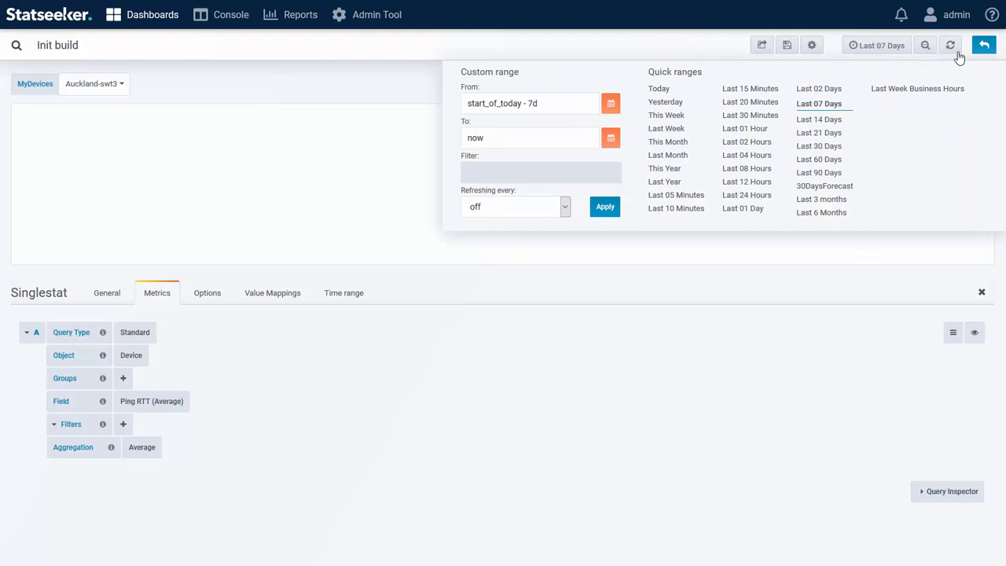
left_click(986, 46)
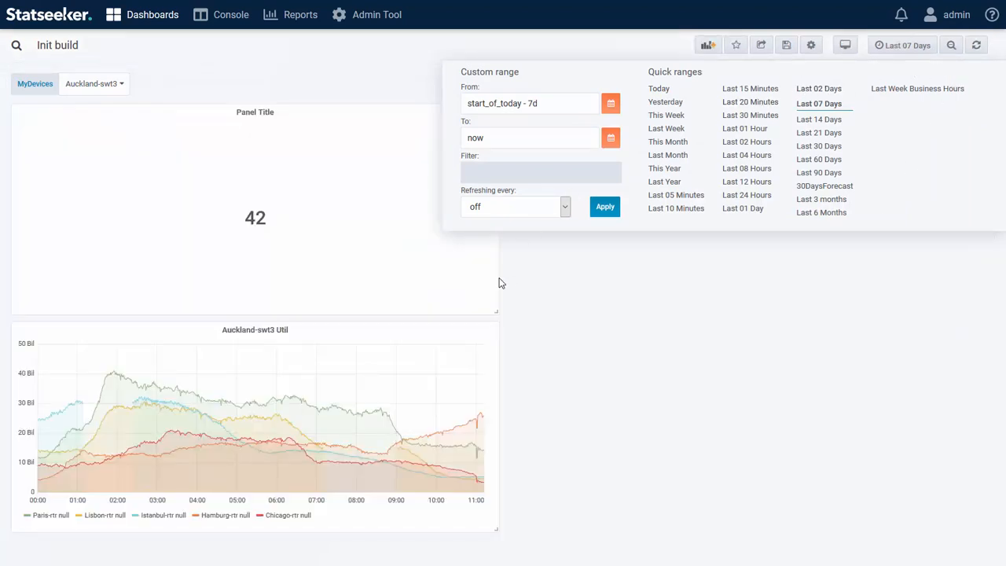
left_click(257, 113)
left_click(244, 149)
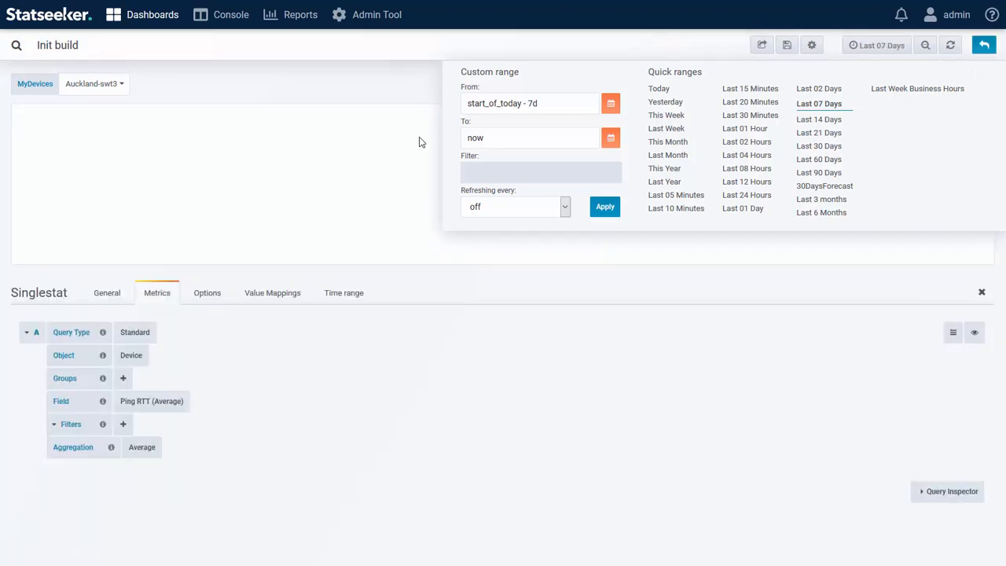
left_click(662, 89)
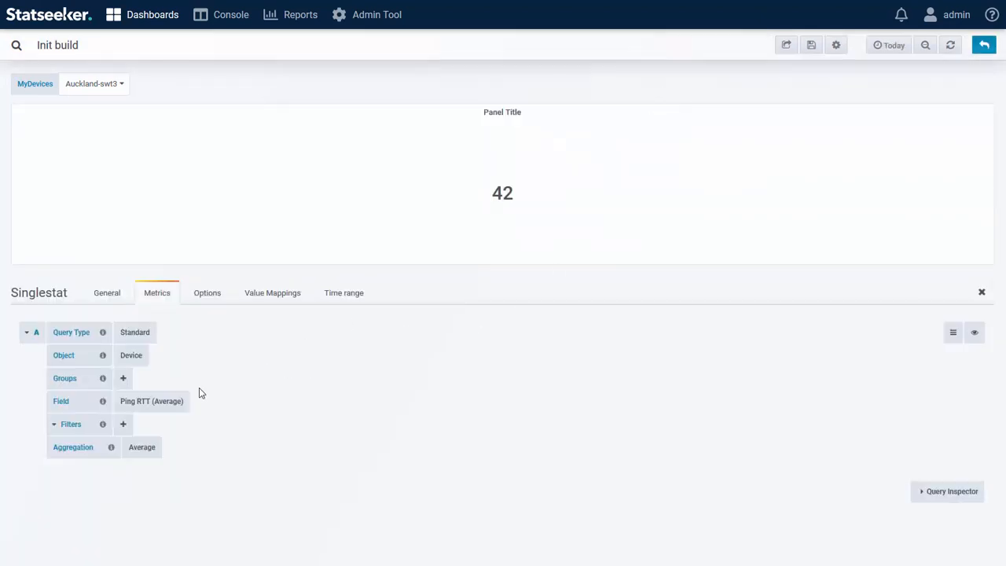
Step: Filter the query by the $Device variable, refresh the panel and choose Athens-srv1 as the MyDevices value
left_click(124, 426)
left_click(135, 446)
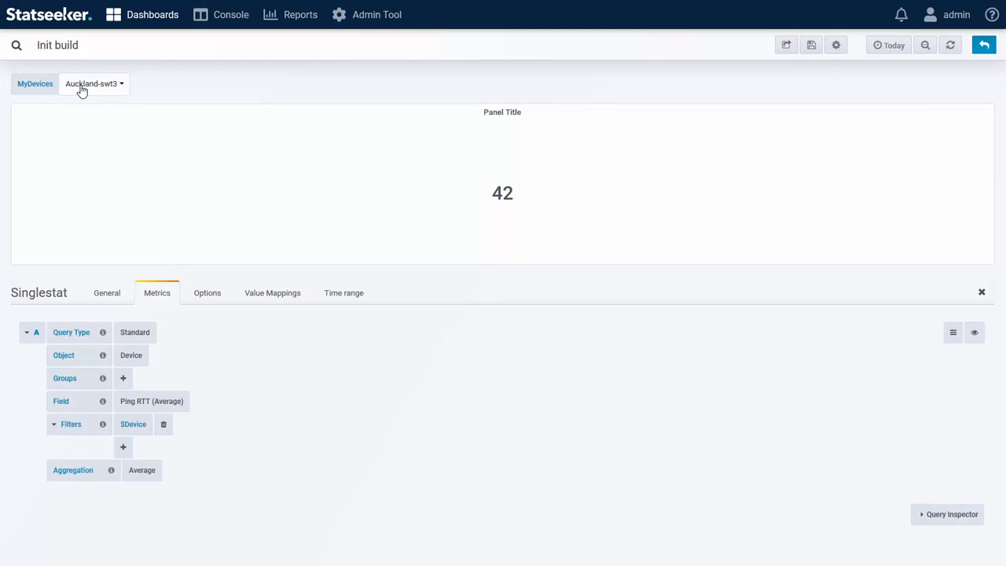
left_click(950, 46)
left_click(103, 87)
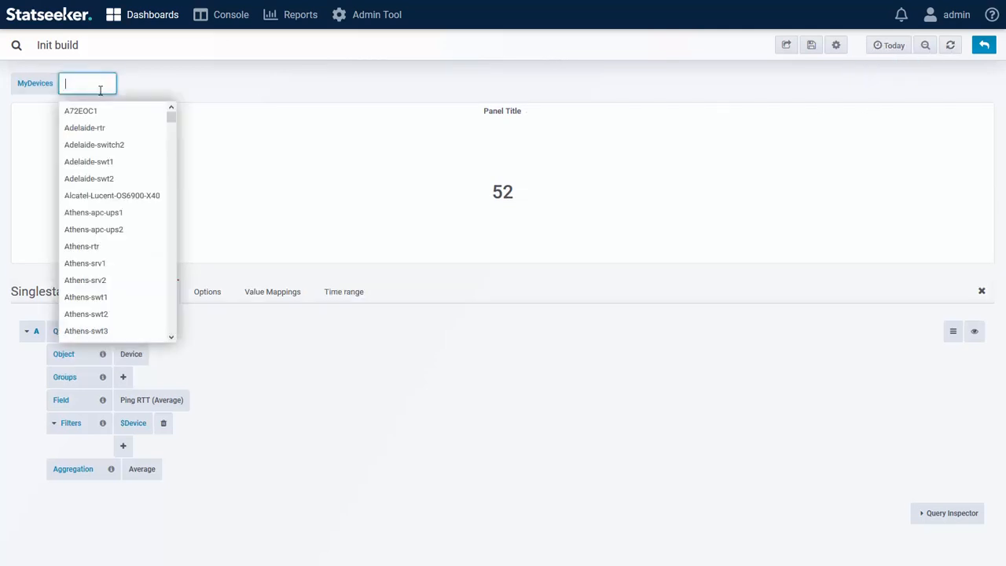
left_click(87, 265)
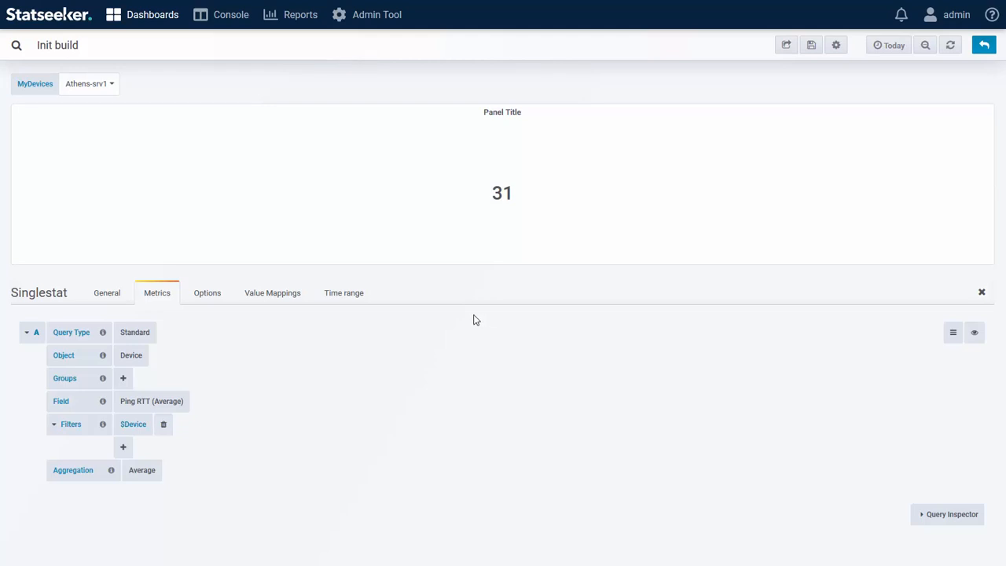
Step: Override the panel's relative time with the last 90s
left_click(349, 295)
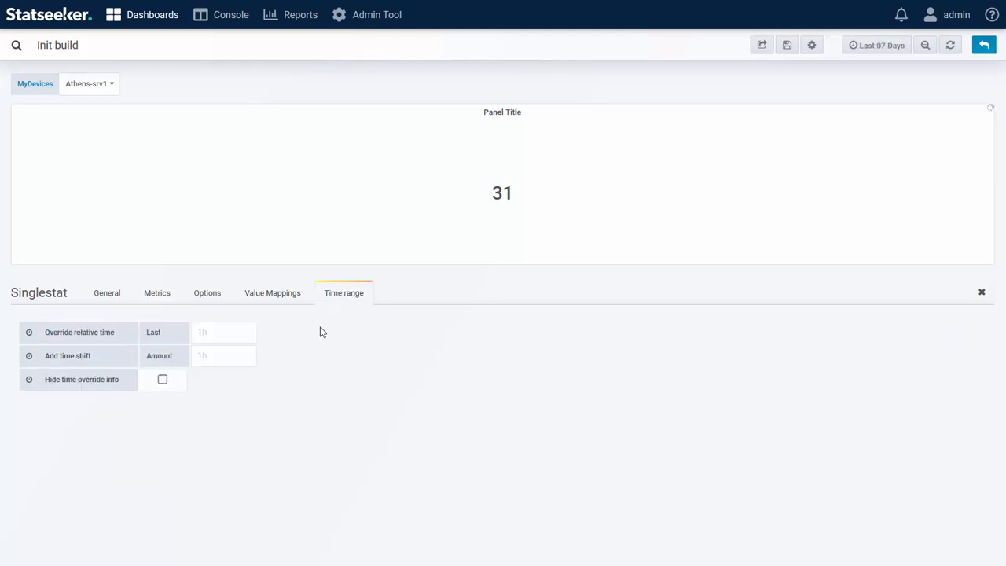
left_click(232, 331)
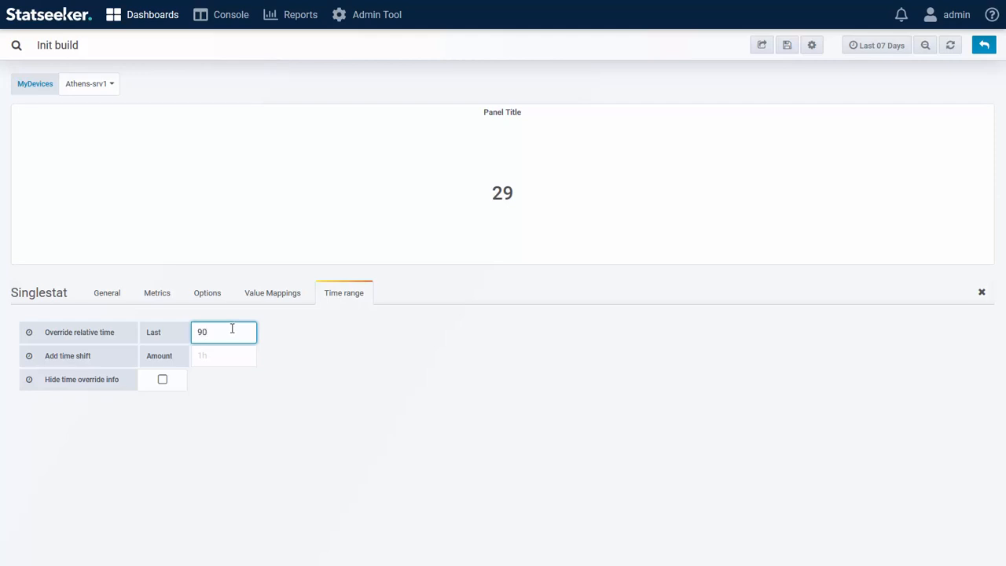
left_click(268, 380)
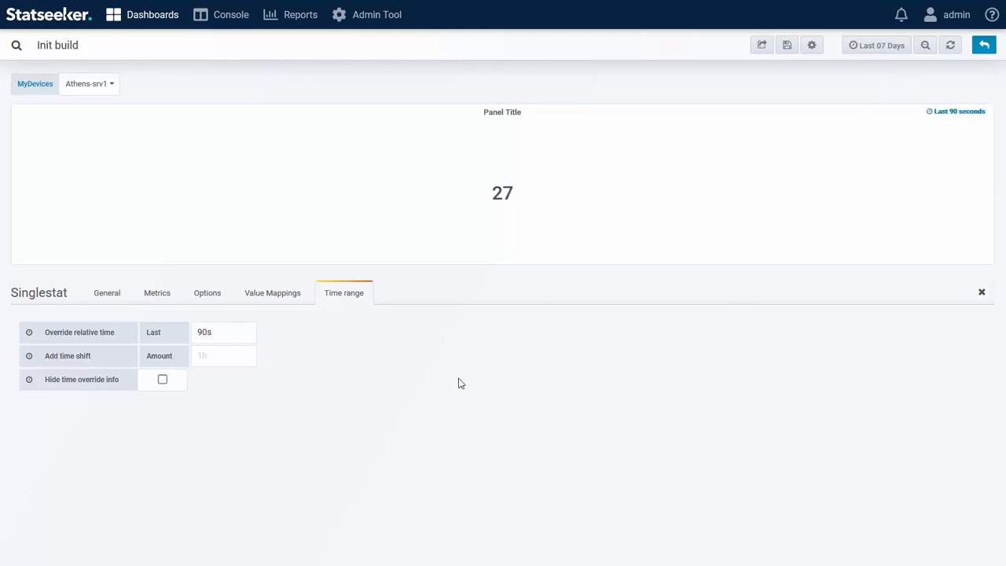
Step: Set the value's unit to milliseconds (ms) and its prefix to Ping
left_click(208, 297)
left_click(163, 351)
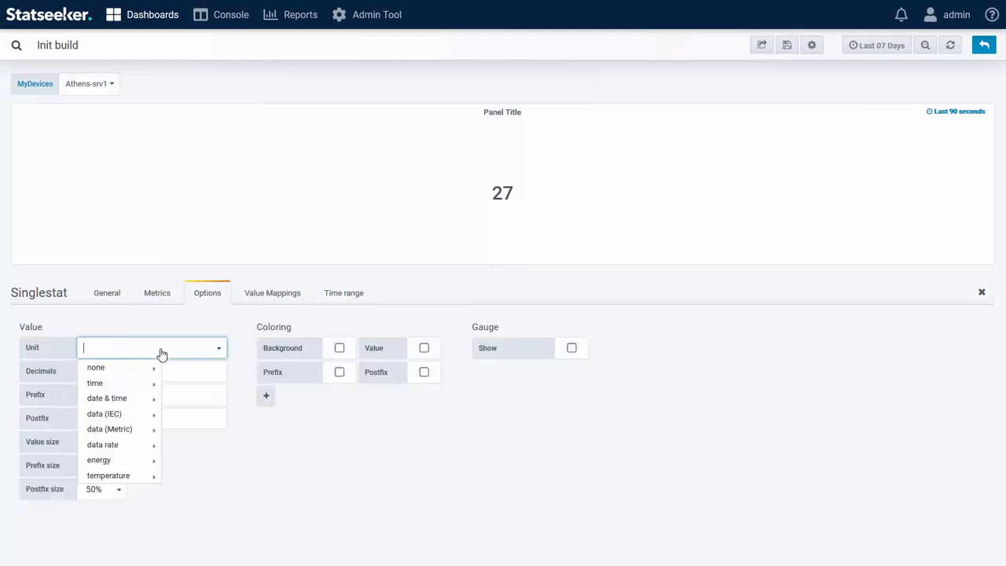
mouse_move(110, 383)
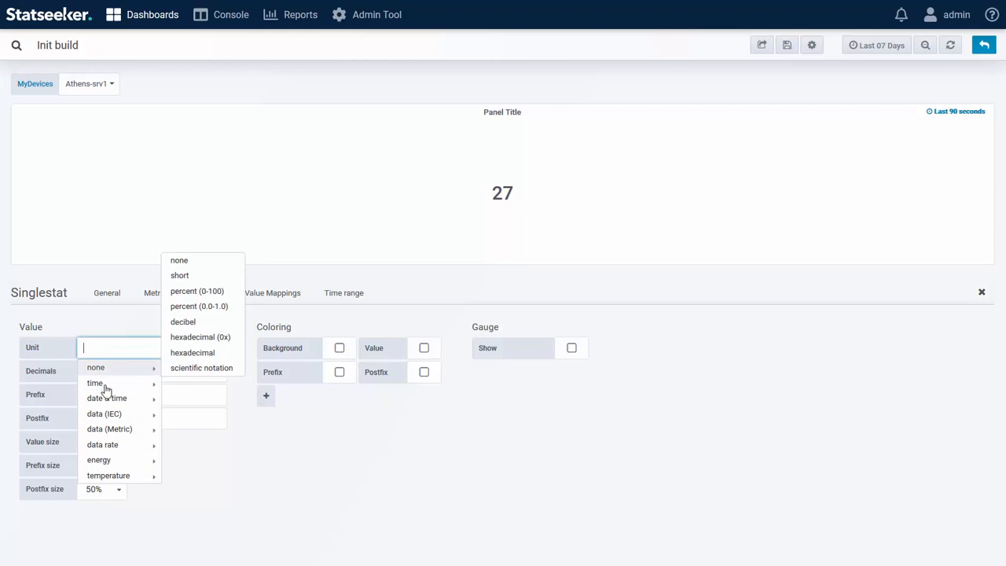
left_click(206, 229)
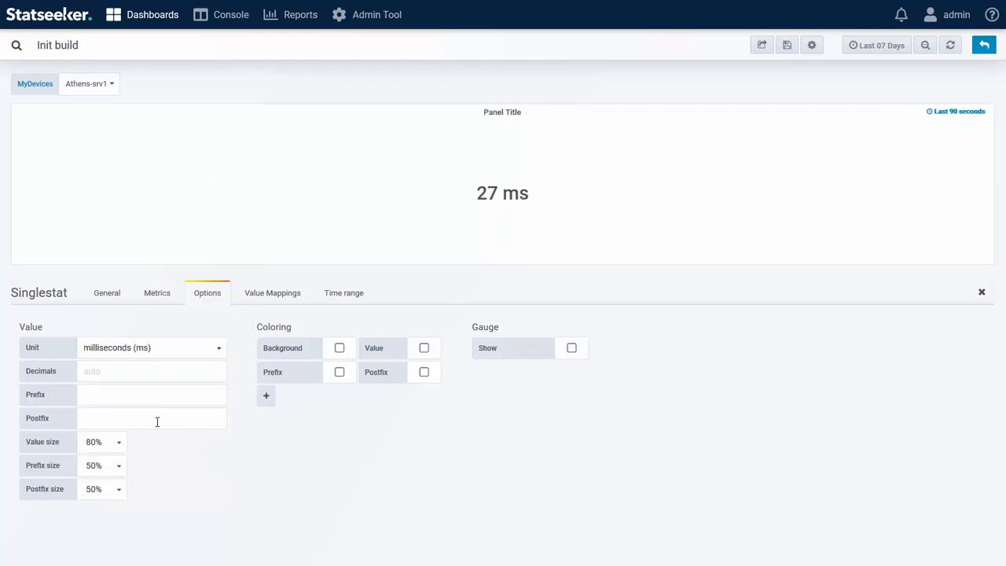
left_click(142, 399)
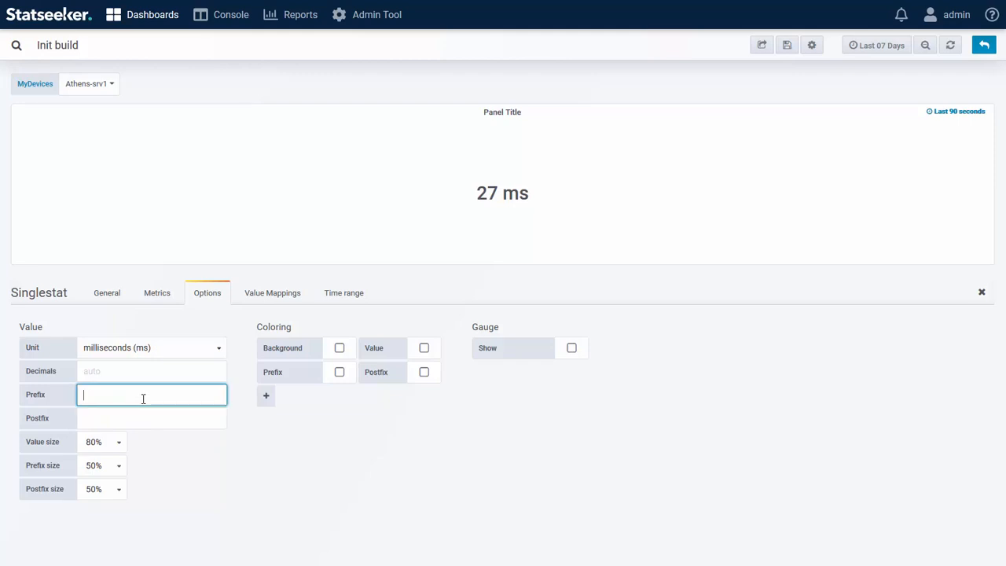
left_click(301, 438)
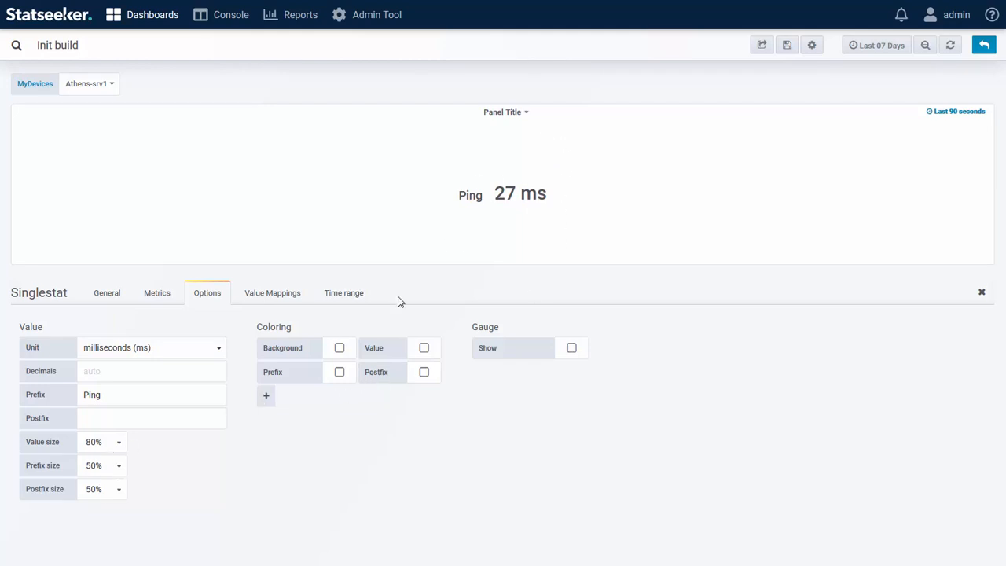
Step: Add a green coloring range from 0 to 40
left_click(266, 397)
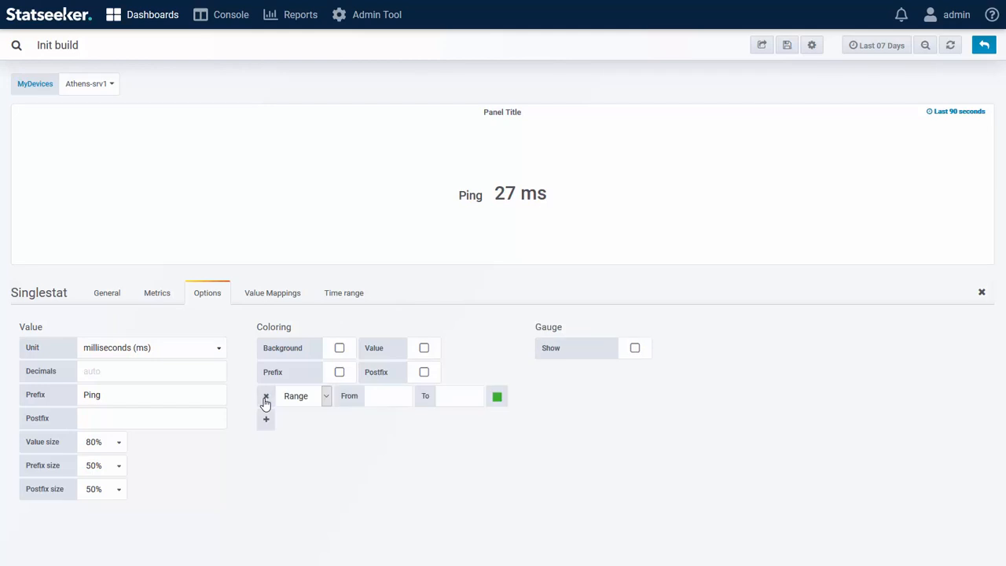
left_click(394, 400)
type("0")
left_click(472, 395)
Step: Add a second coloring range from 40 to 60 and make it orange
left_click(266, 420)
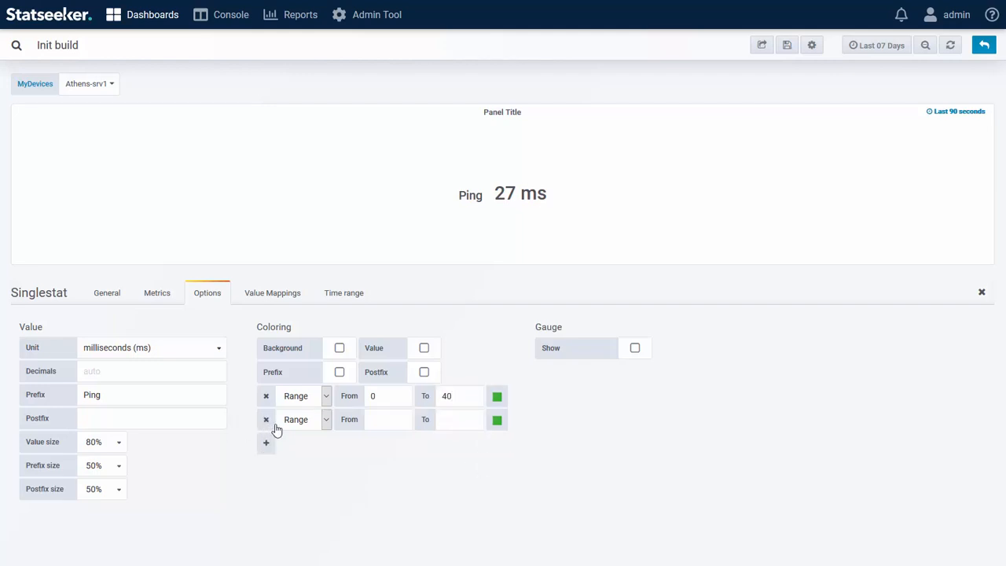
left_click(388, 417)
type("40")
left_click(465, 422)
left_click(497, 420)
left_click(457, 354)
Step: Add a third coloring range from 60 to 120 and make it red
left_click(266, 443)
left_click(386, 446)
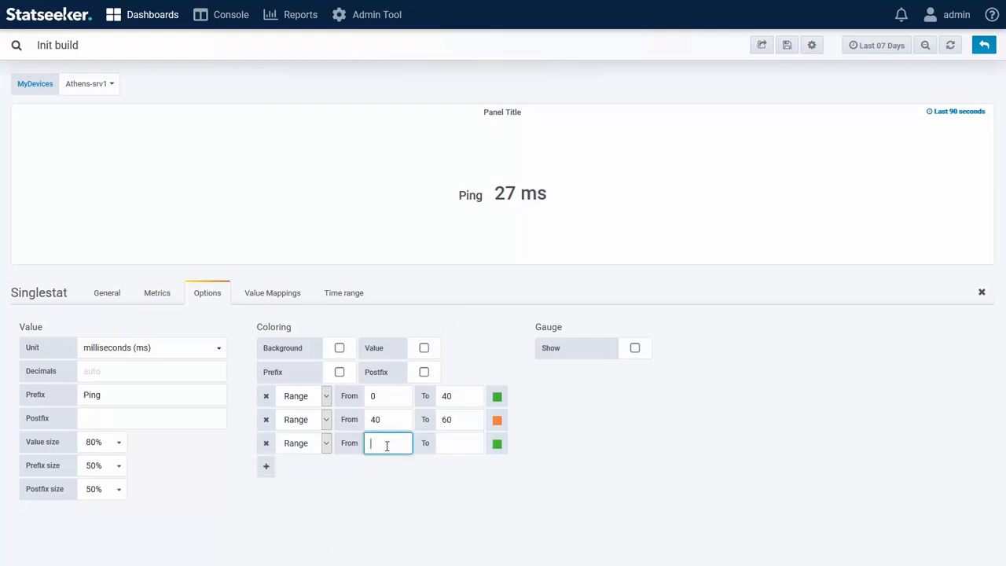
left_click(464, 445)
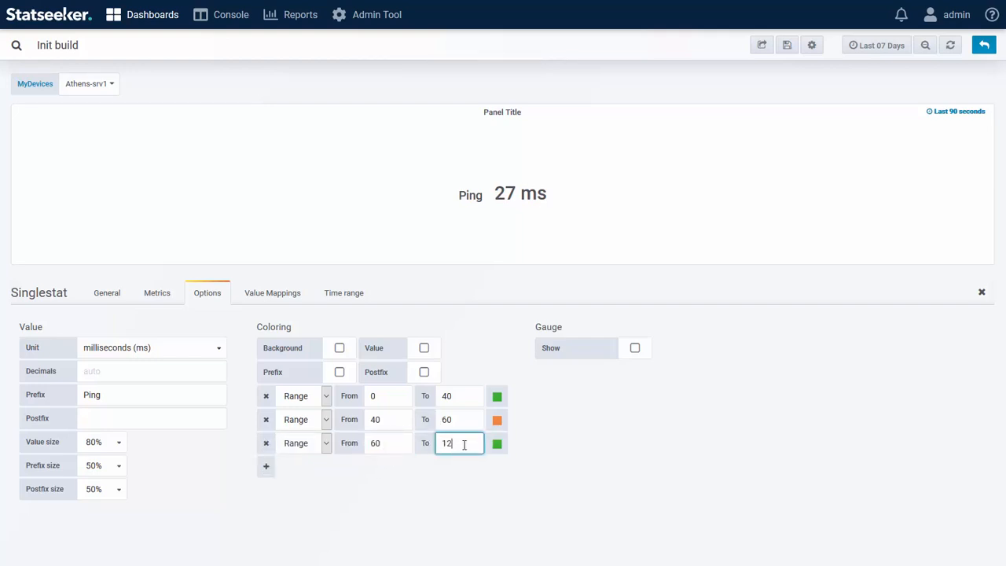
left_click(497, 444)
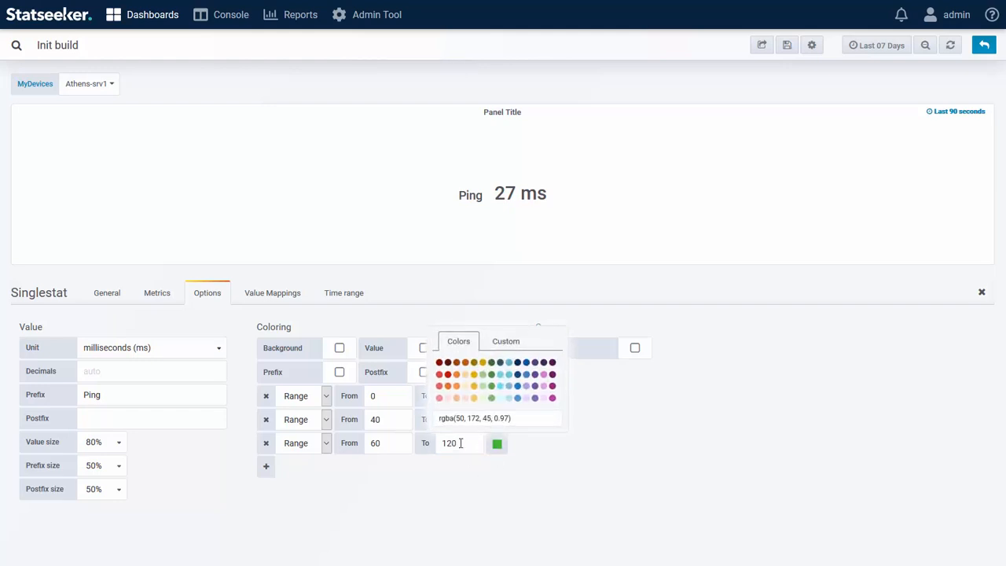
left_click(449, 377)
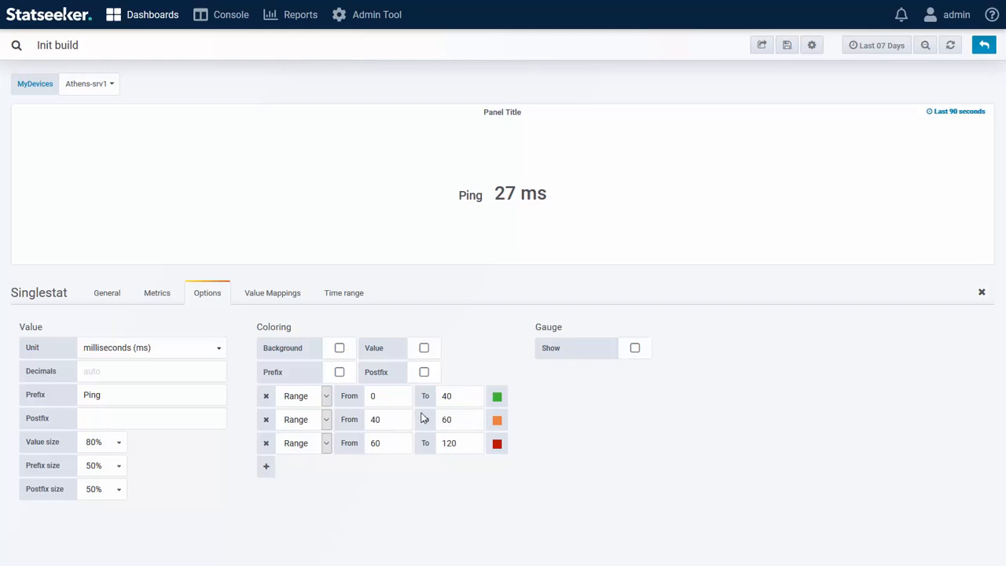
Step: Try the range coloring on the panel's background and on its value
left_click(339, 348)
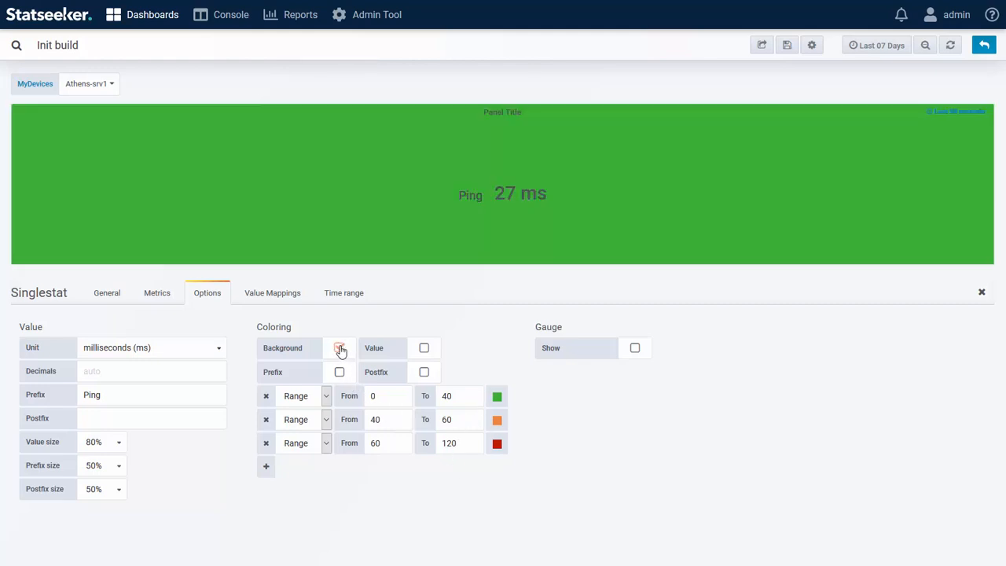
left_click(339, 348)
left_click(424, 350)
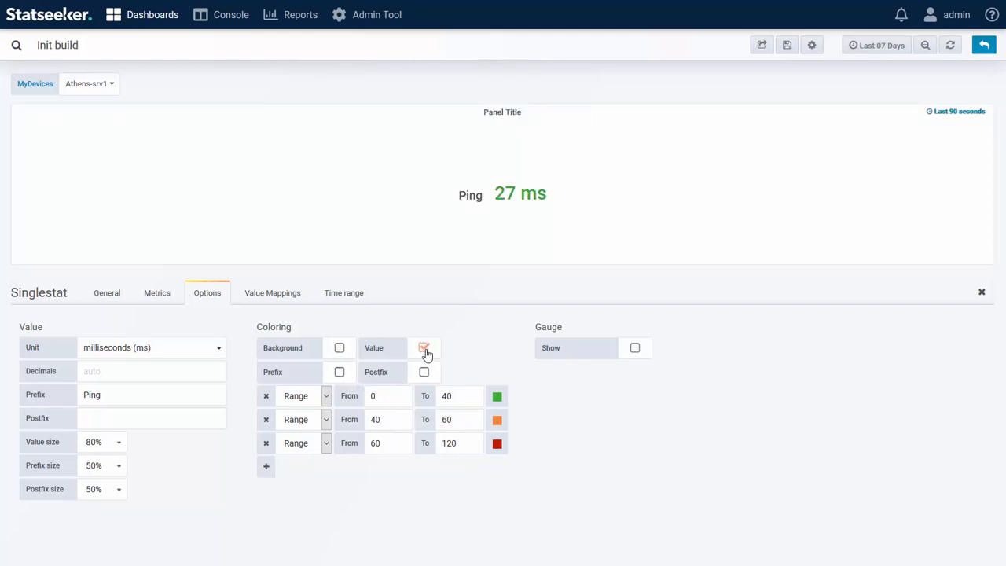
left_click(425, 349)
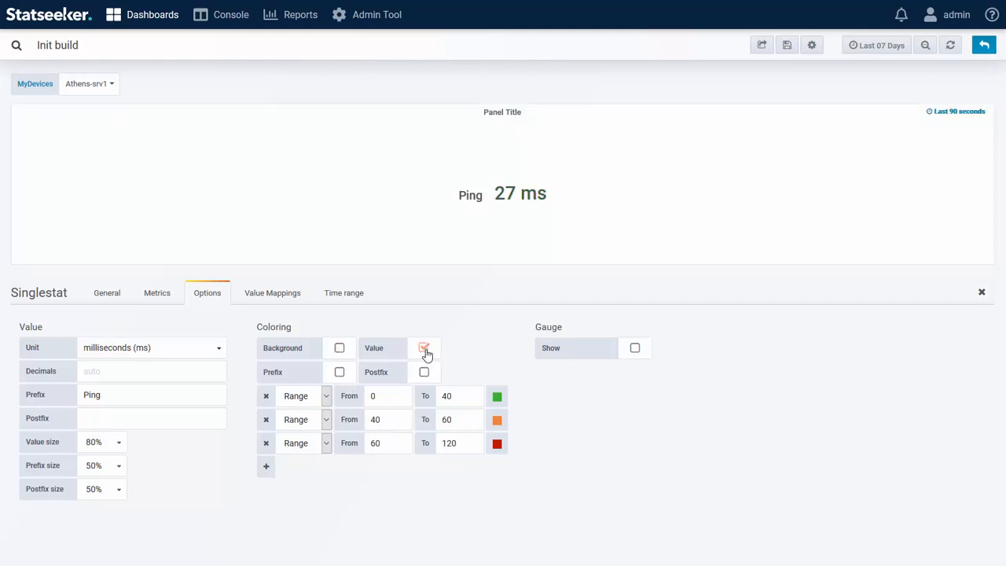
Step: Display the ping value as a gauge with markers and threshold labels enabled
left_click(340, 374)
left_click(341, 375)
left_click(636, 349)
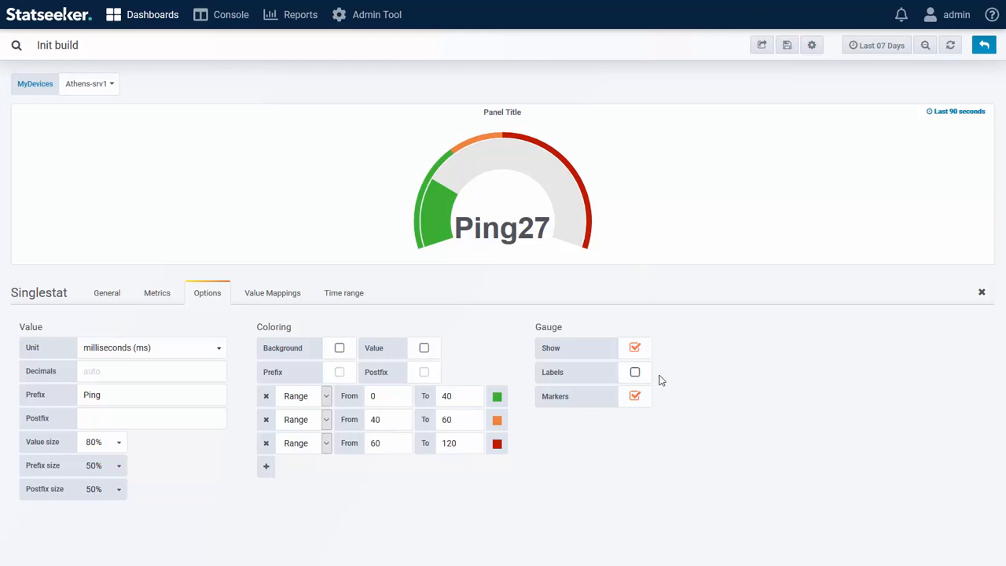
left_click(636, 399)
left_click(636, 397)
left_click(636, 373)
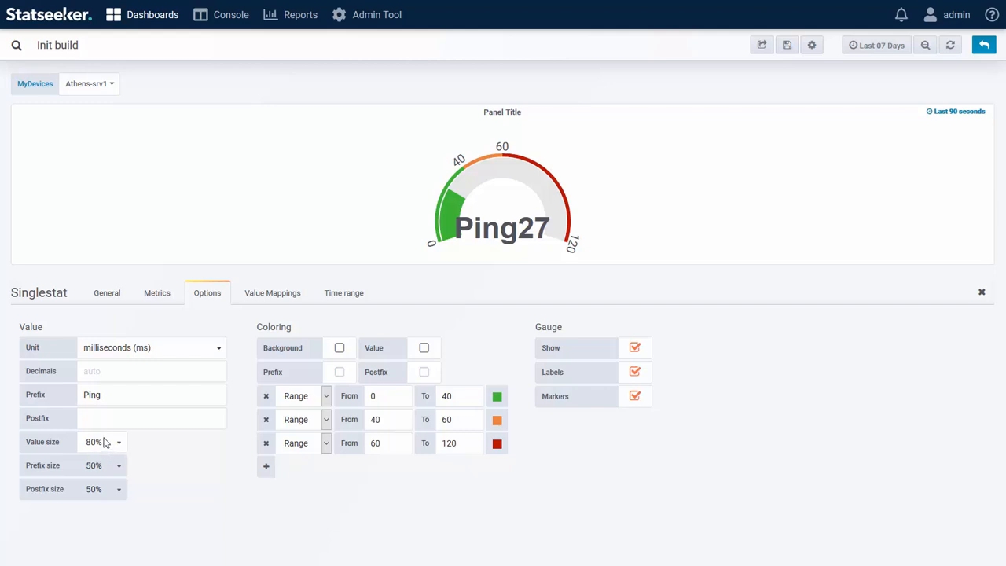
Step: Clear the value's Ping prefix and set the value size to 70%
left_click(111, 392)
left_click_drag(110, 393, 73, 398)
key("BackSpace")
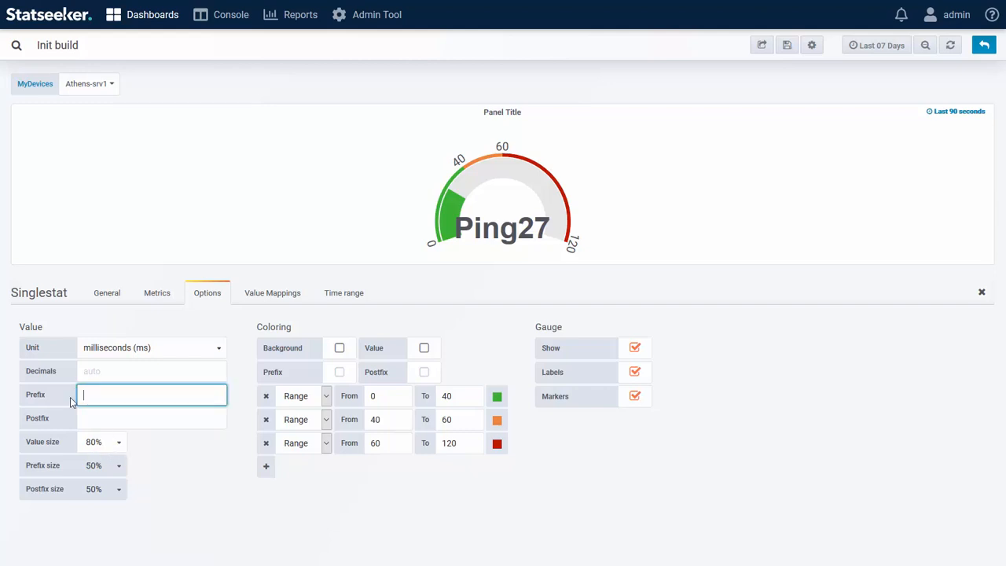
left_click(211, 490)
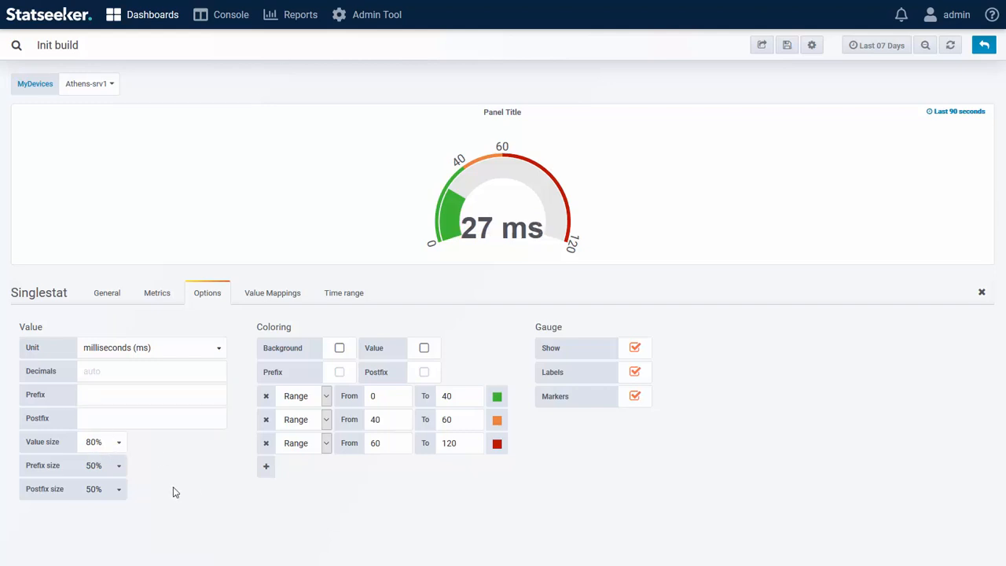
left_click(119, 445)
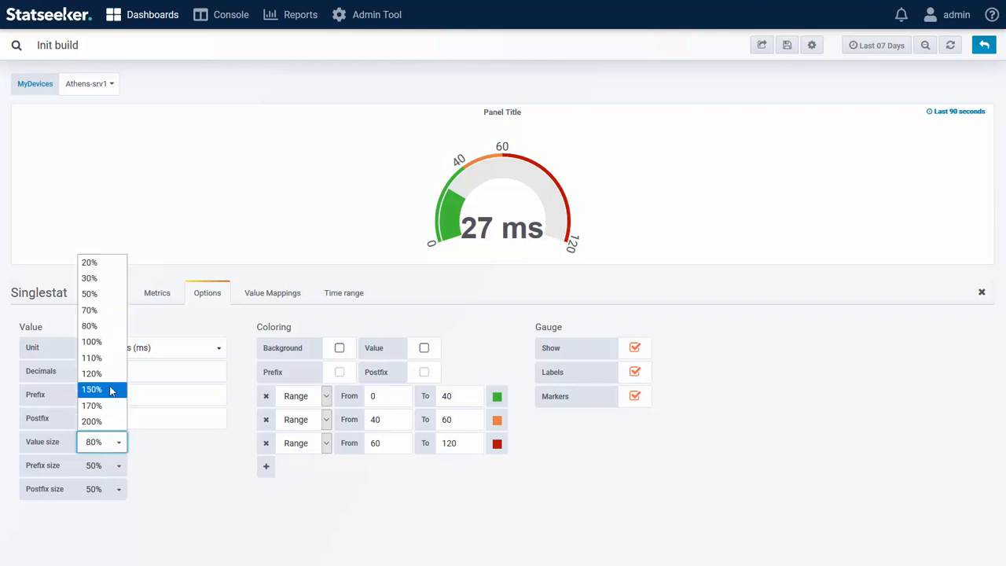
left_click(103, 311)
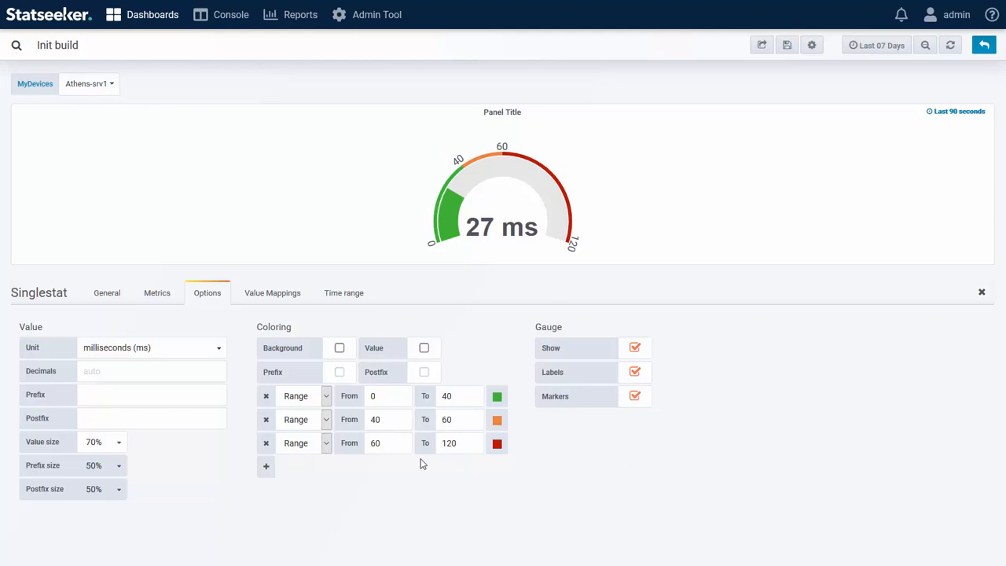
Step: Try the red coloring range without an upper limit and restore the limit to 120
double_click(461, 443)
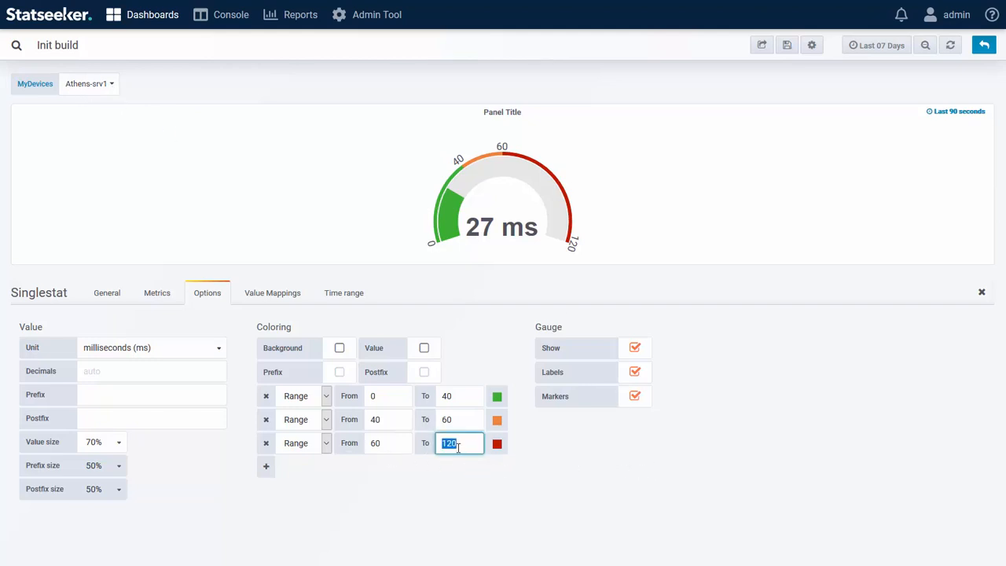
key("BackSpace")
left_click(593, 478)
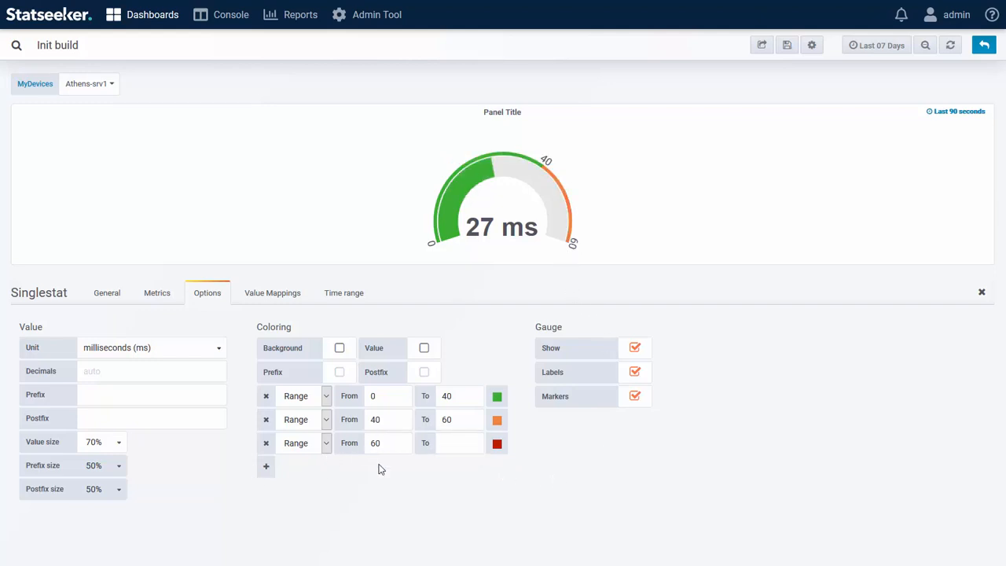
left_click(461, 438)
type("120")
left_click(584, 494)
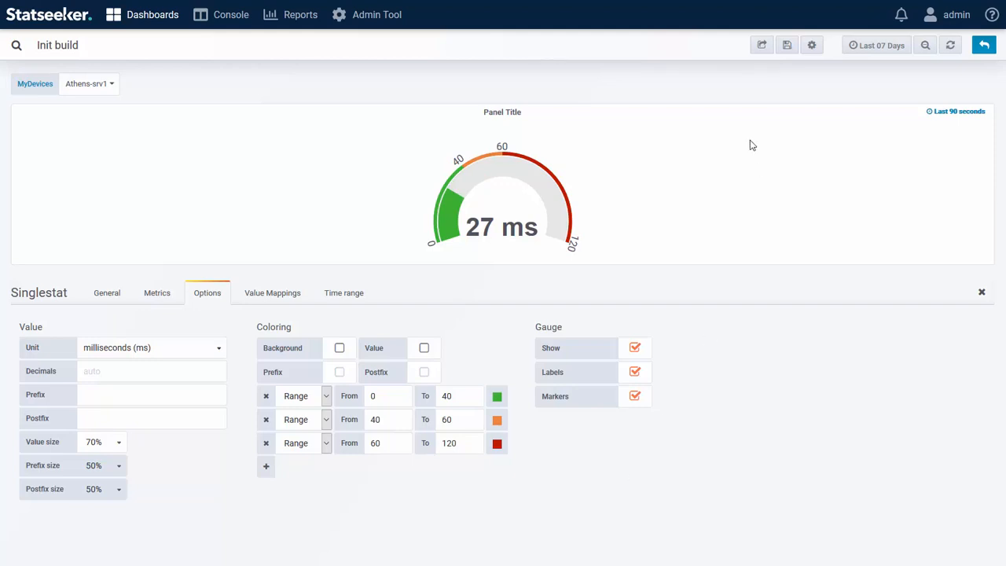
Step: Save the dashboard changes with a short note beginning with "added" and return to the dashboard view
left_click(787, 46)
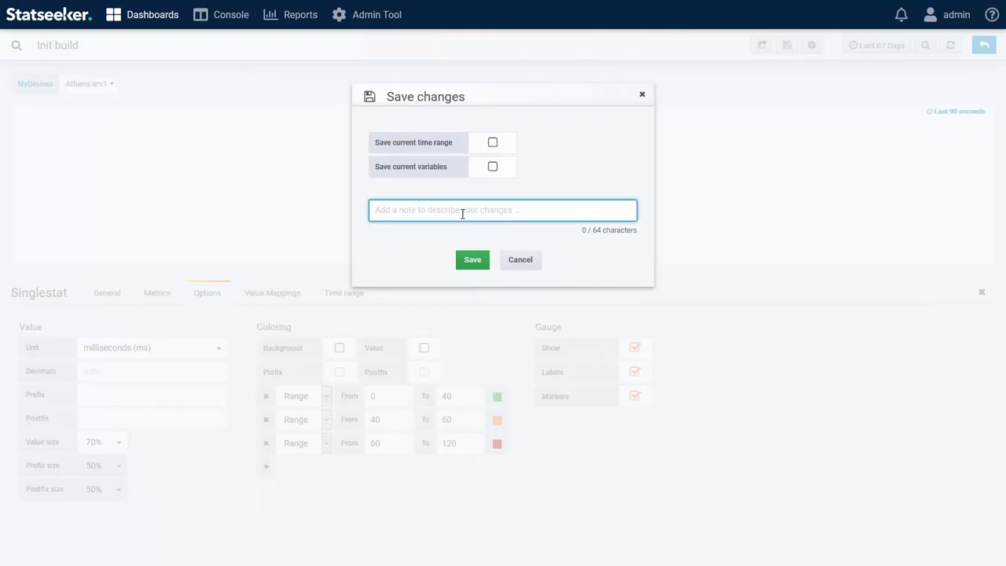
type("added")
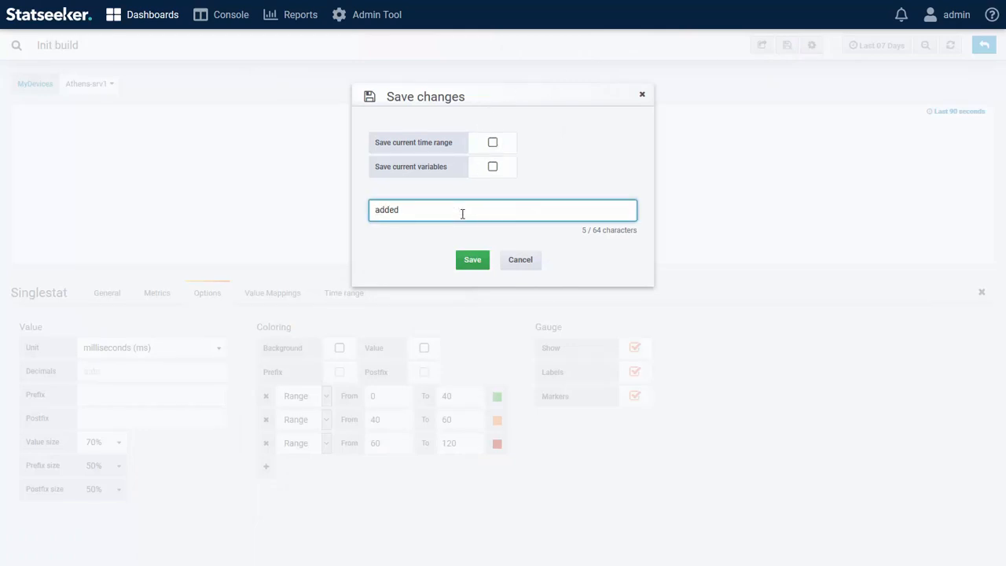
type(" Devie")
left_click(470, 259)
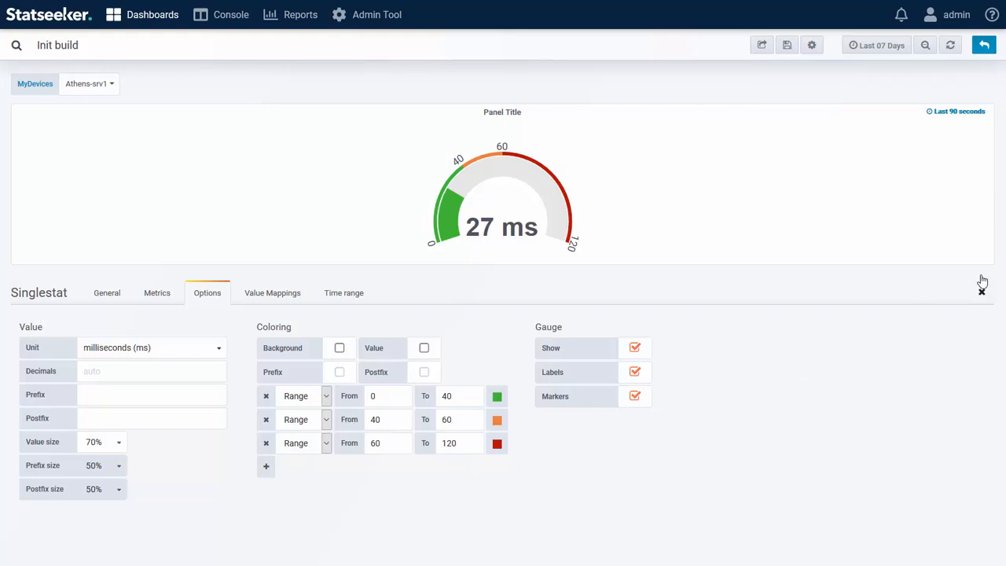
left_click(984, 46)
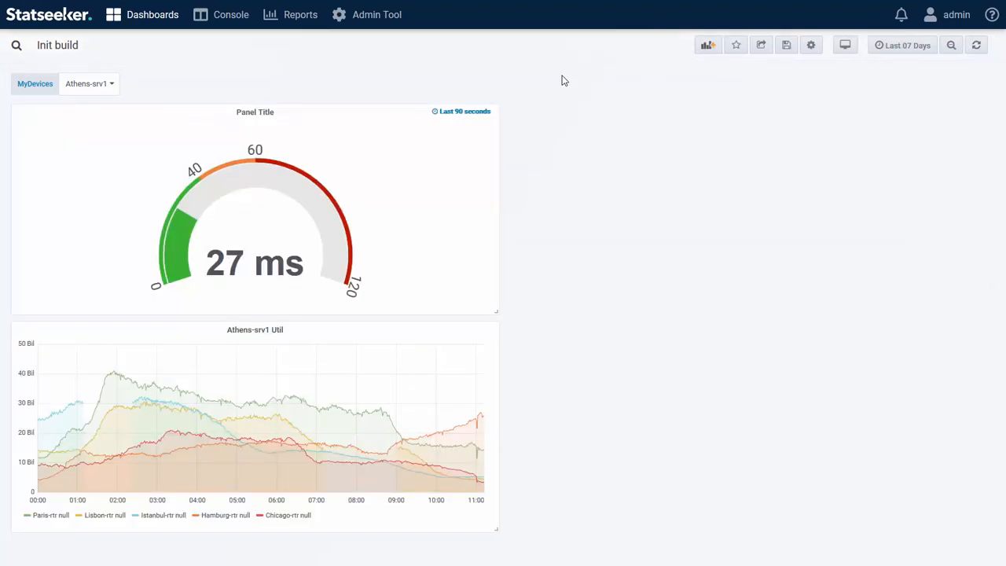
Step: Add a new Singlestat panel to the dashboard and shrink the ping gauge panel to less than half its width and height
left_click(705, 46)
left_click(254, 191)
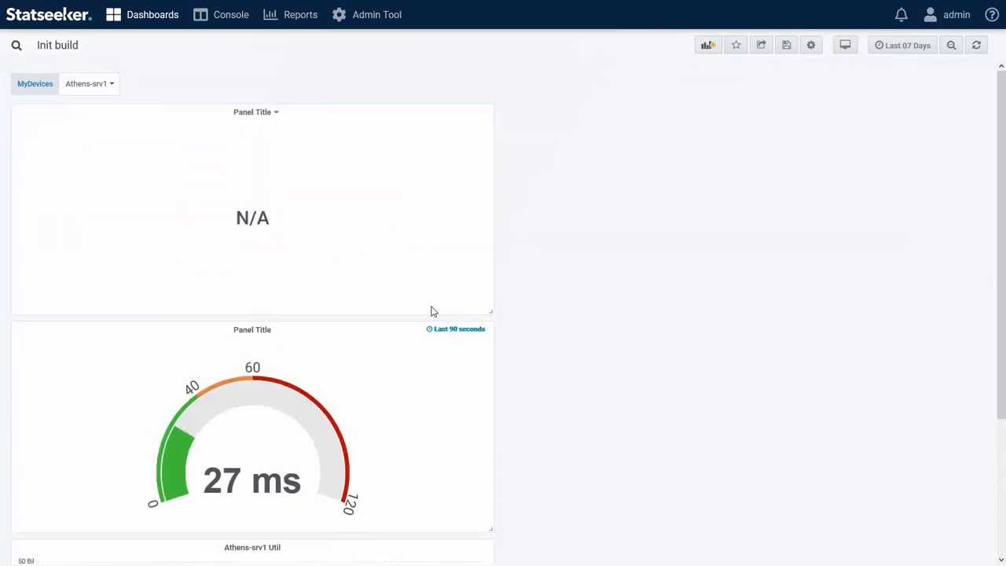
left_click_drag(492, 530, 194, 418)
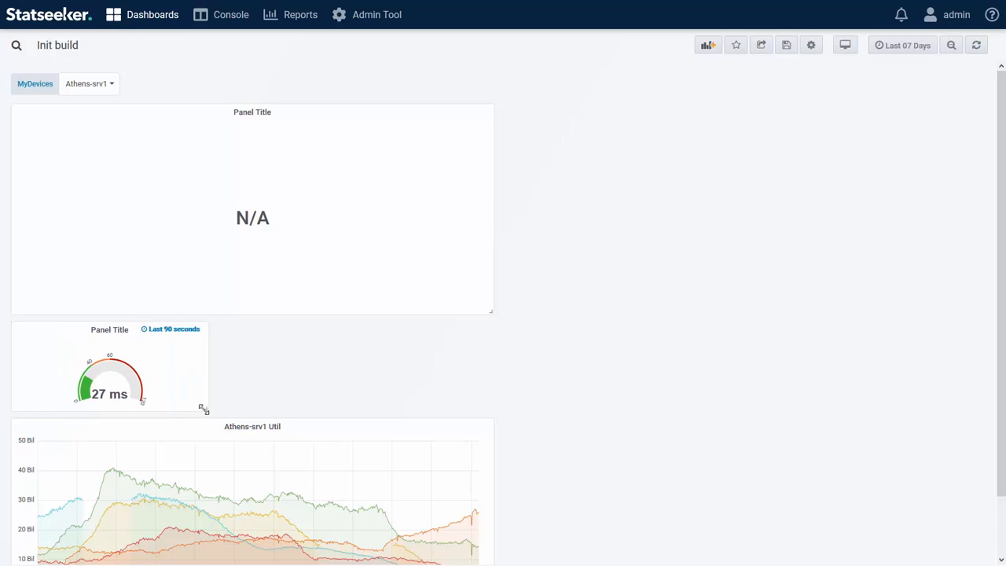
Step: Edit the new Singlestat panel and set its query type to Event Count with event type Event
left_click(261, 114)
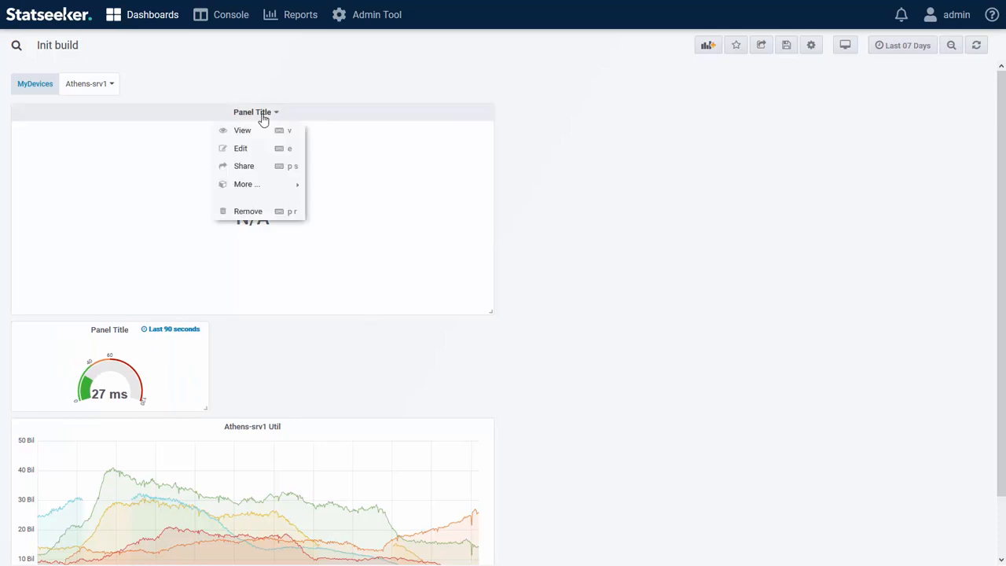
left_click(242, 149)
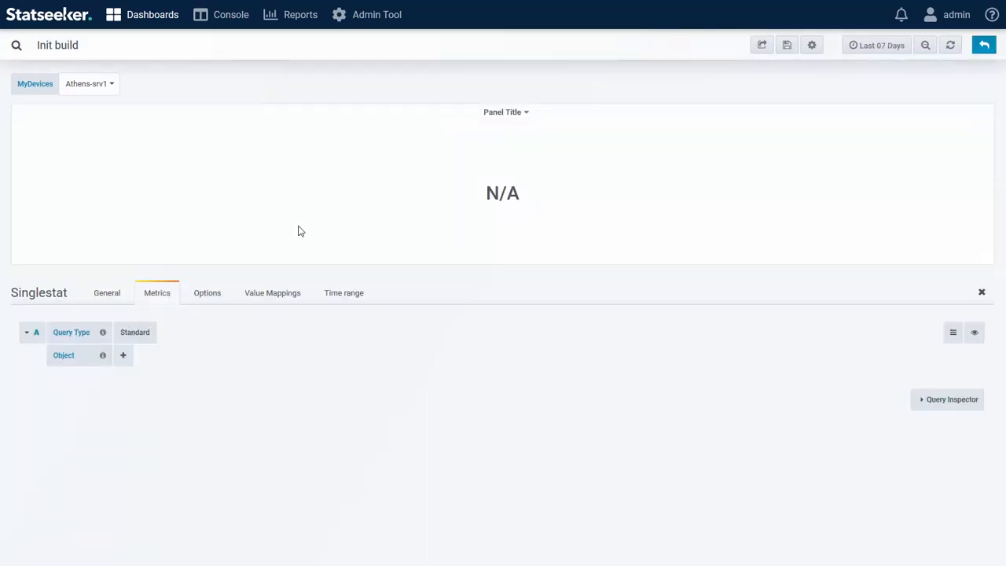
left_click(134, 334)
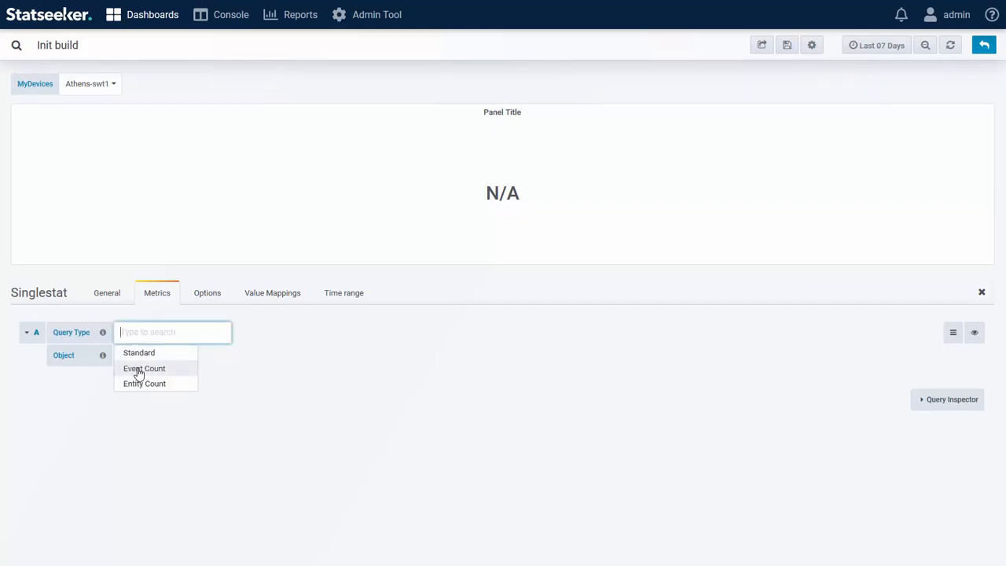
left_click(135, 369)
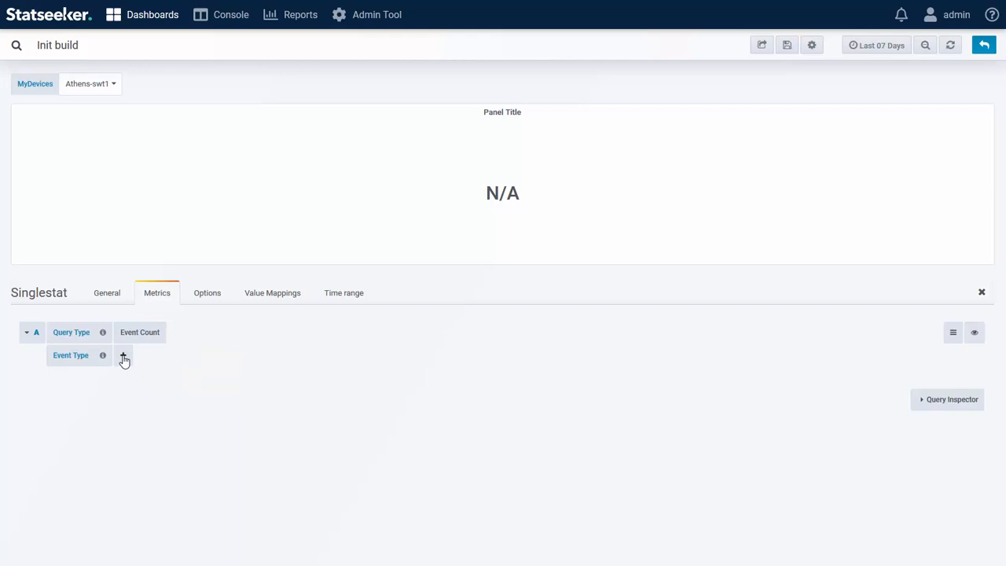
left_click(123, 358)
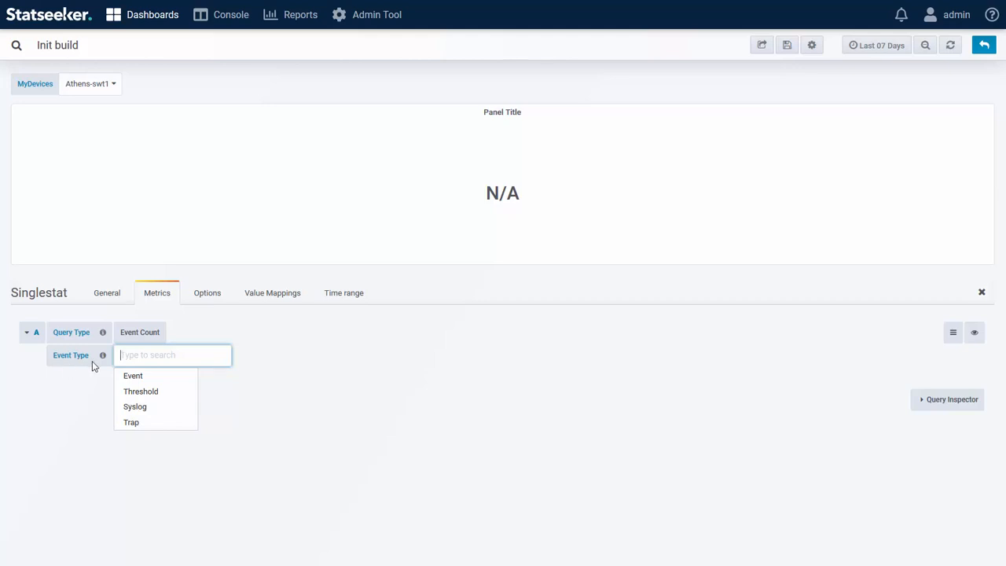
left_click(134, 377)
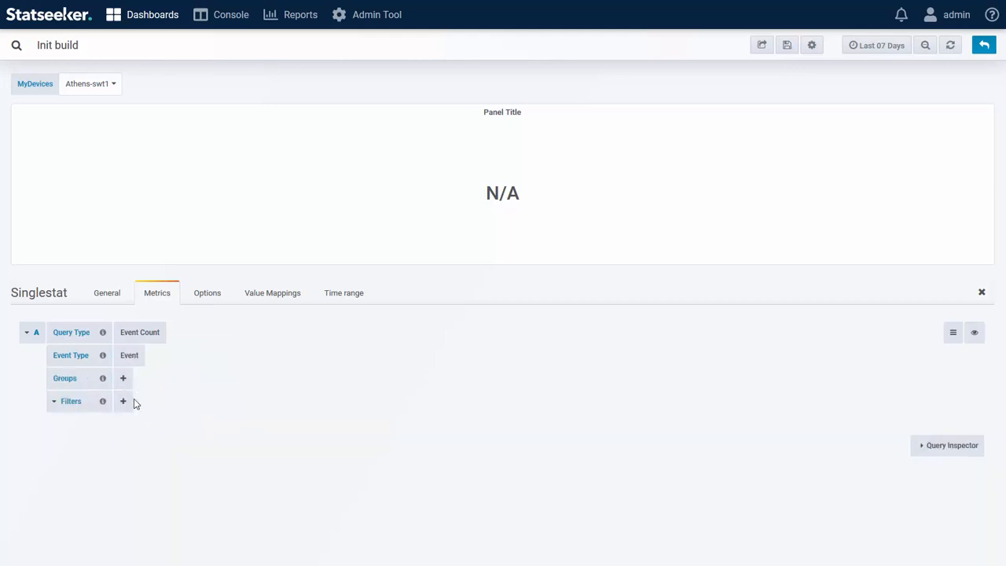
Step: Add a query filter where Event matches "ping"
left_click(122, 402)
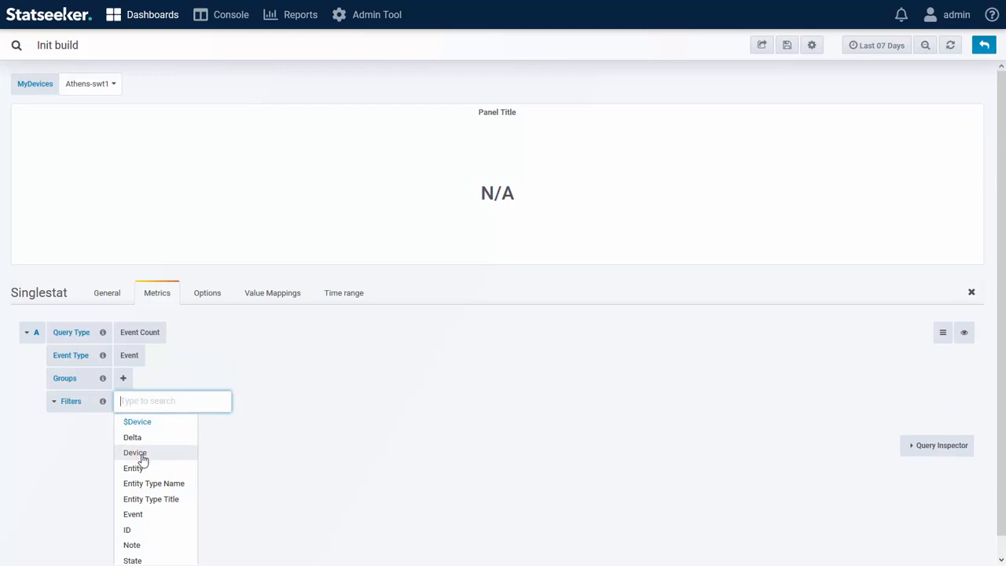
left_click(140, 514)
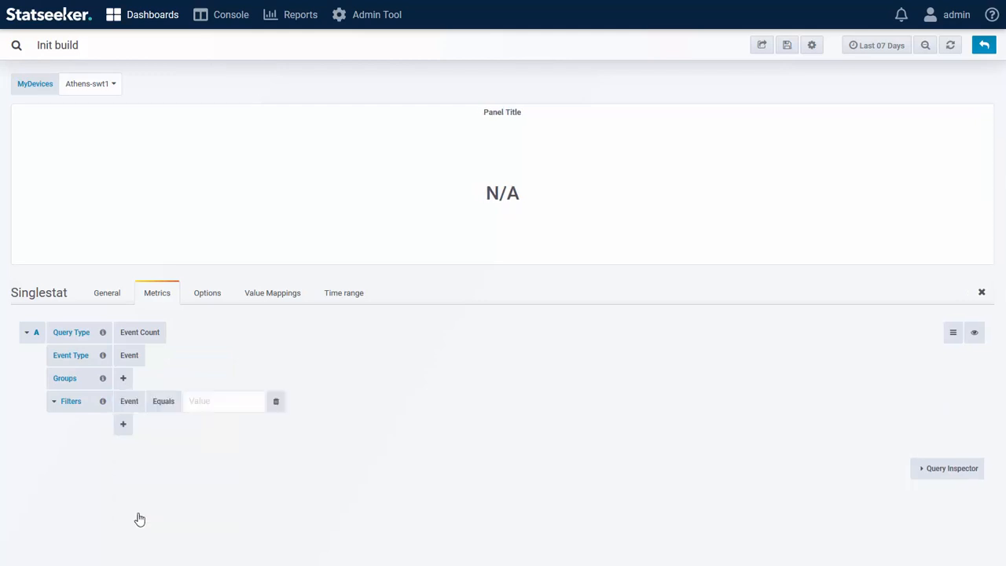
left_click(165, 407)
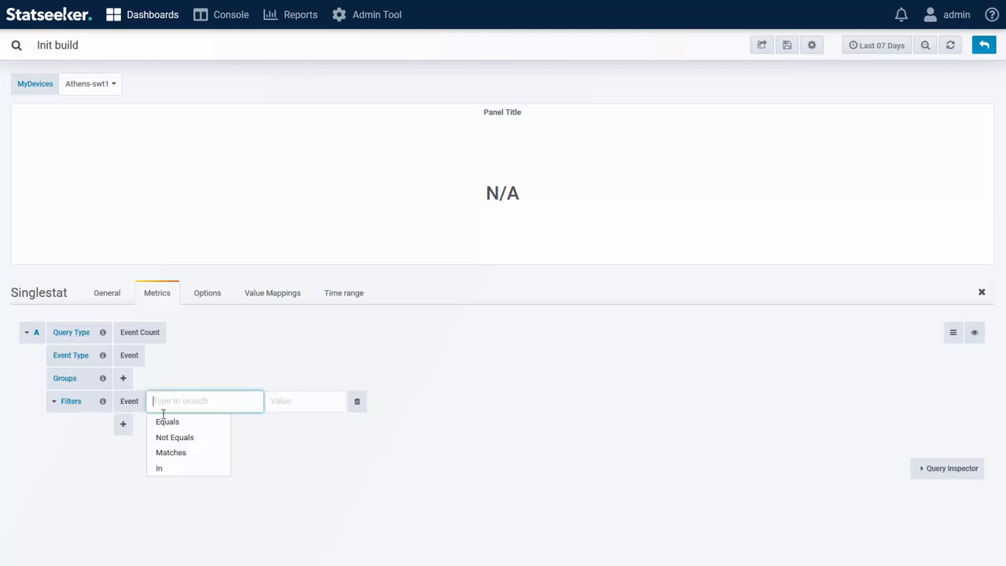
left_click(172, 454)
left_click(219, 403)
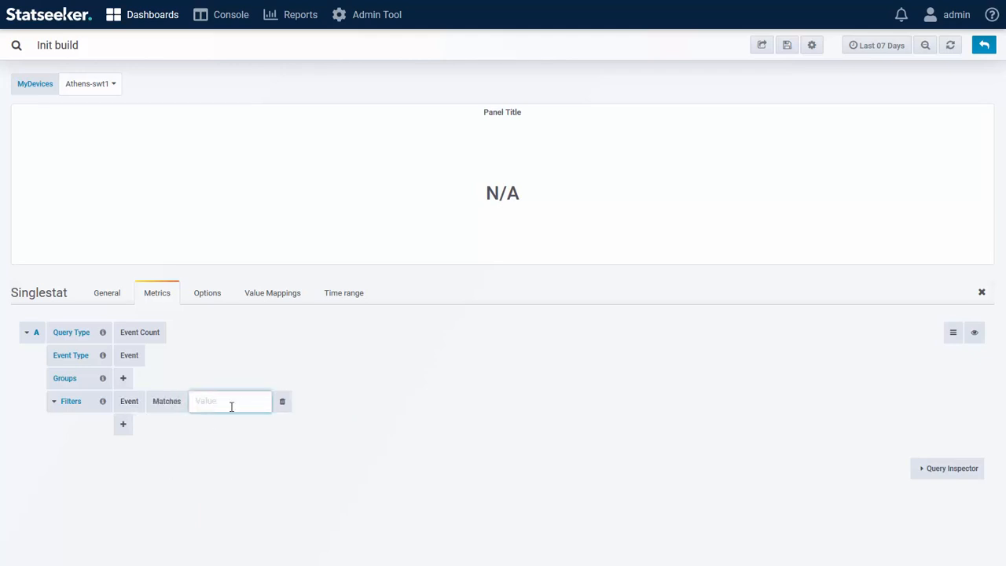
type("ping")
left_click(243, 443)
Step: Add a second query filter where State equals "down"
left_click(122, 424)
scroll(151, 504, "down", 1)
left_click(150, 541)
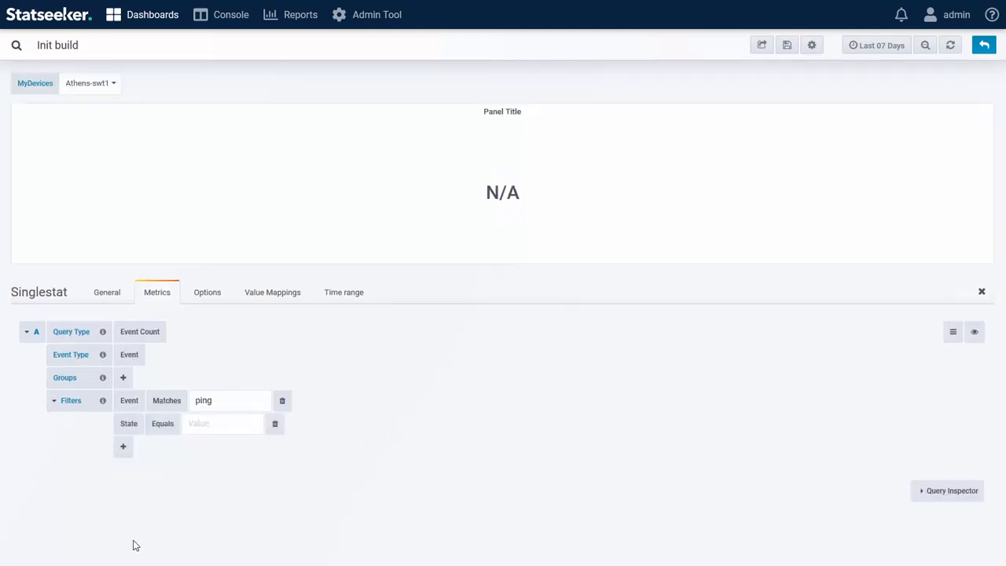
left_click(225, 420)
type("down")
left_click(357, 427)
Step: Try the Today time range and change the dashboard's time range to Last 08 Hours
left_click(885, 45)
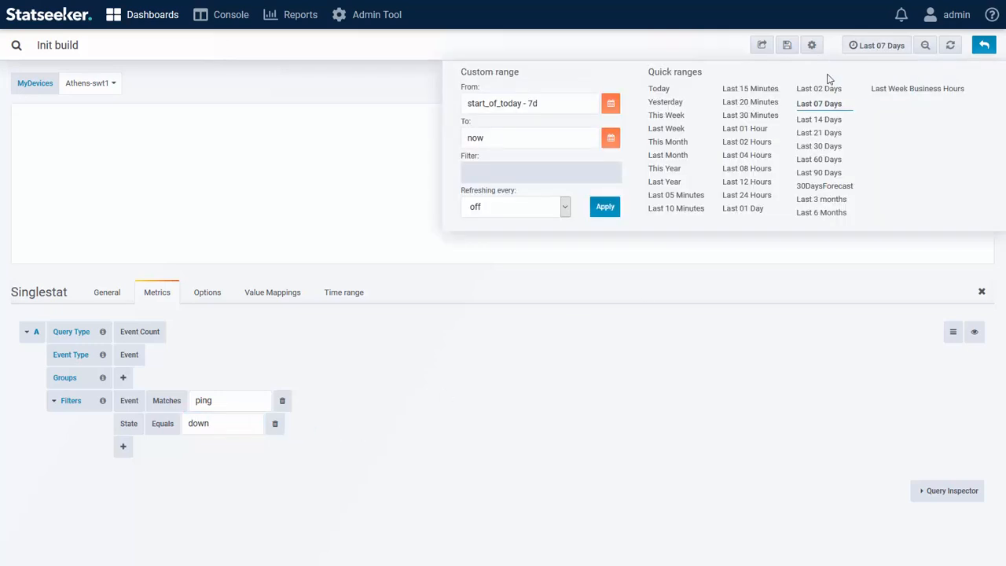
left_click(662, 89)
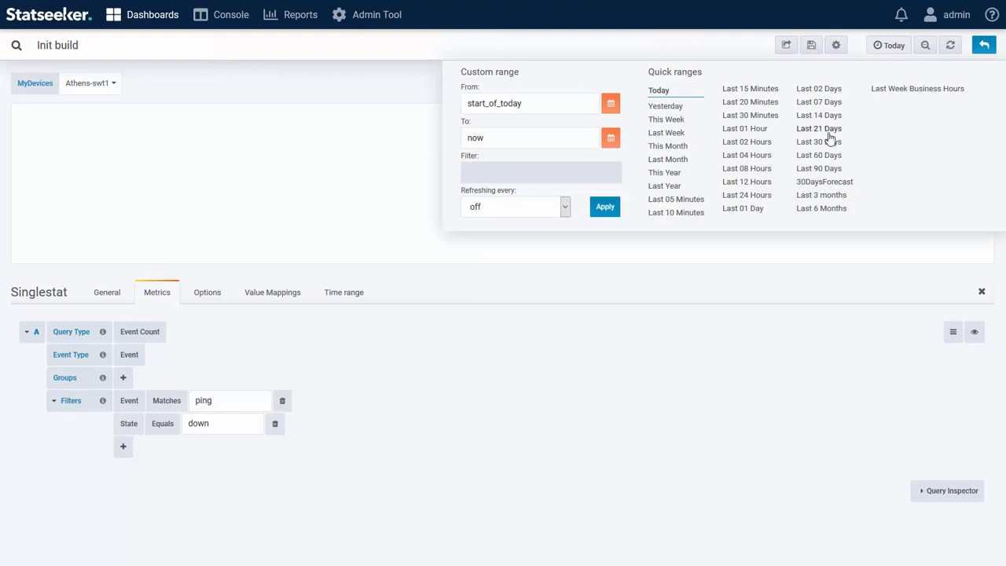
left_click(747, 170)
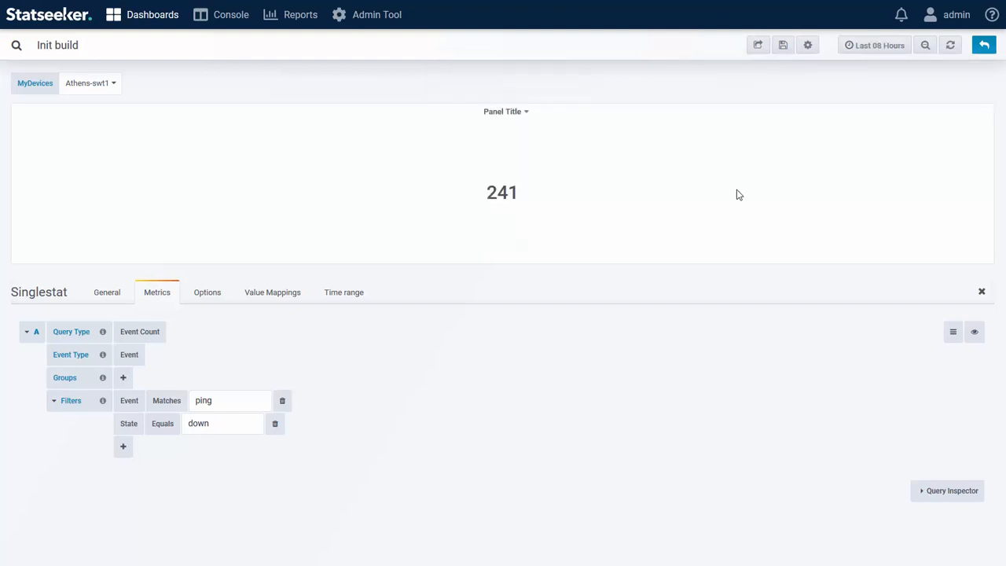
Step: Restrict the event count query to the Switches group and refresh the panel
left_click(123, 377)
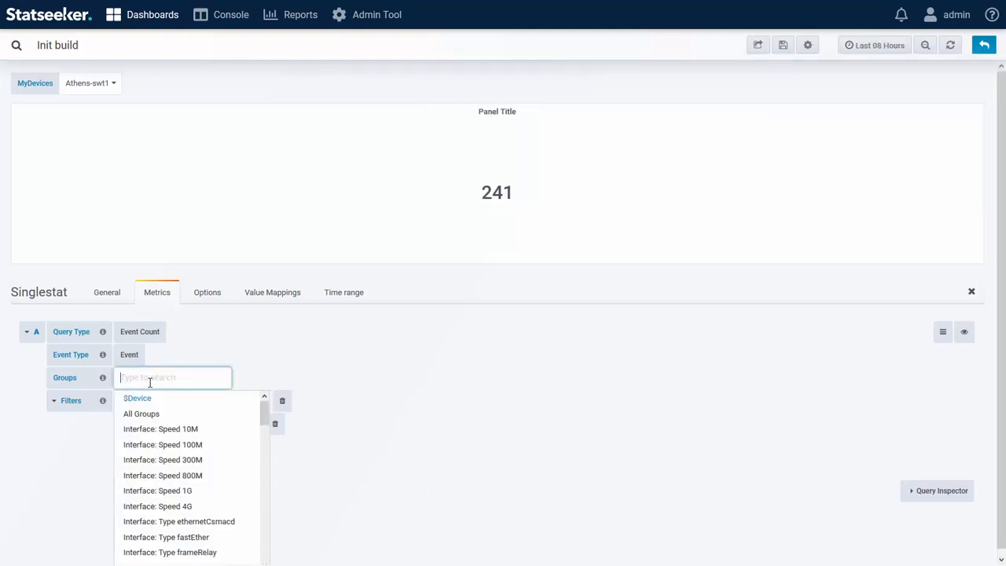
type("Switch")
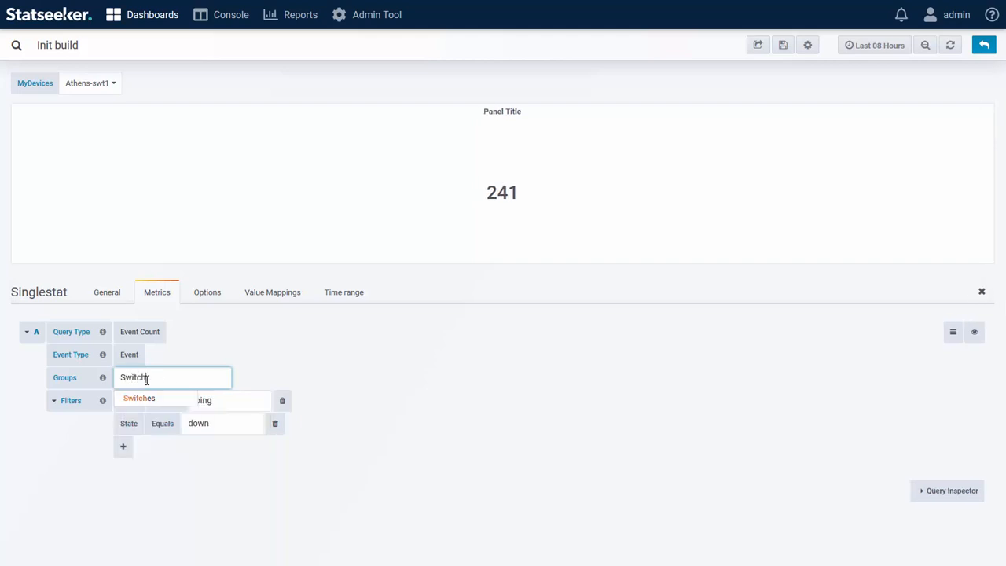
left_click(141, 400)
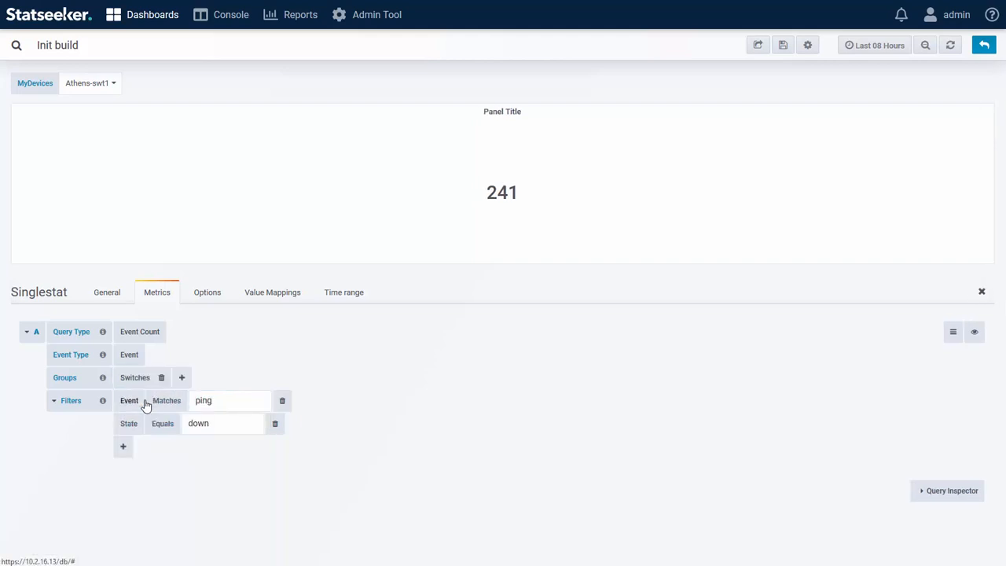
left_click(951, 46)
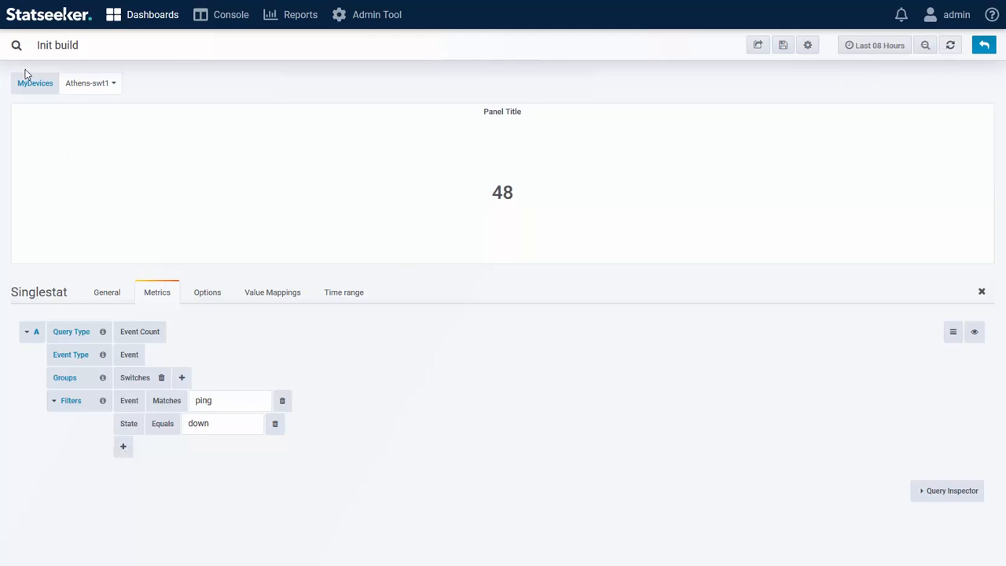
Step: Try a $Device filter on the event count query, refresh the panel and remove the filter
left_click(124, 448)
left_click(126, 466)
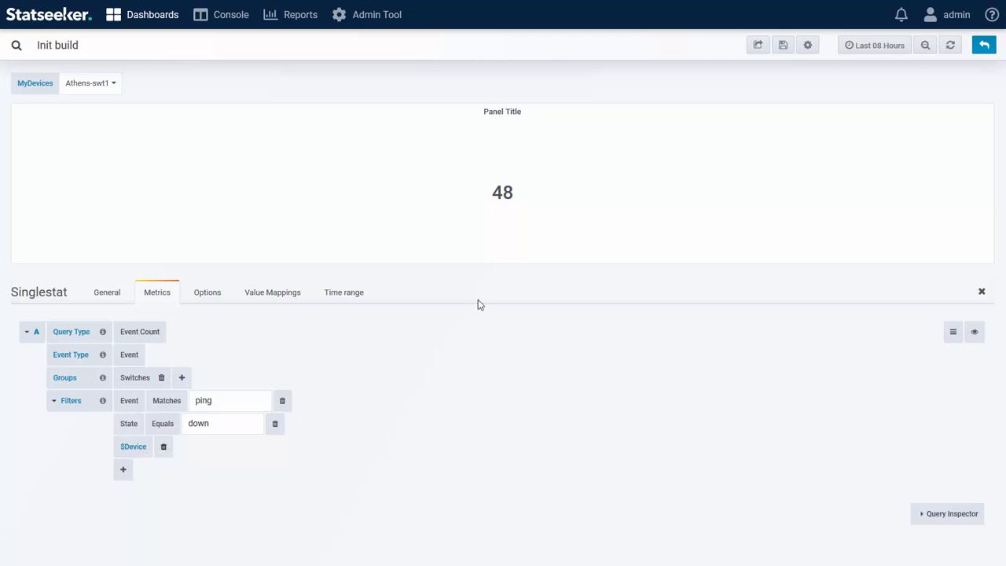
left_click(951, 49)
left_click(164, 447)
Step: Try adding a Device filter with the Equals operator to the event count query
left_click(123, 447)
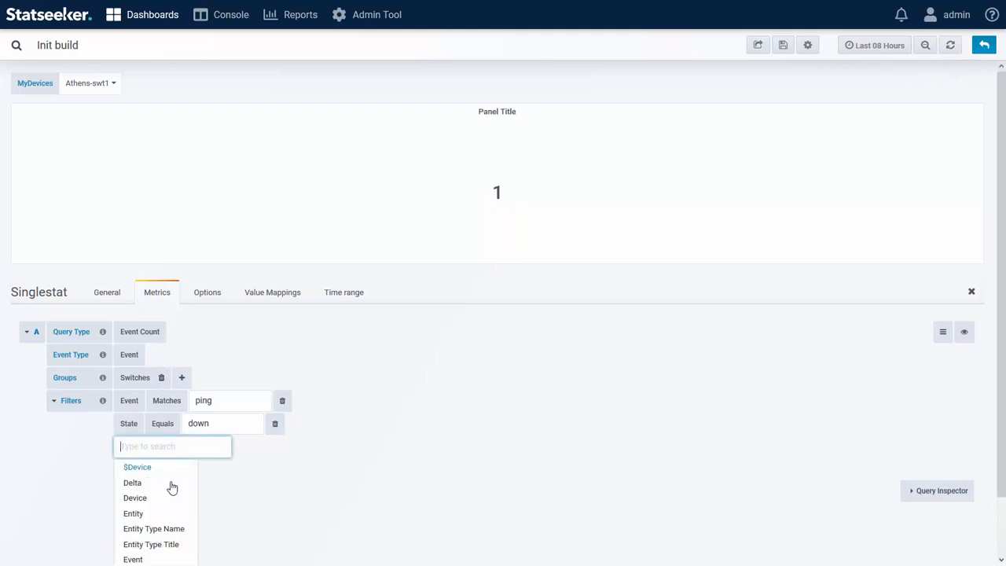
scroll(174, 503, "down", 1)
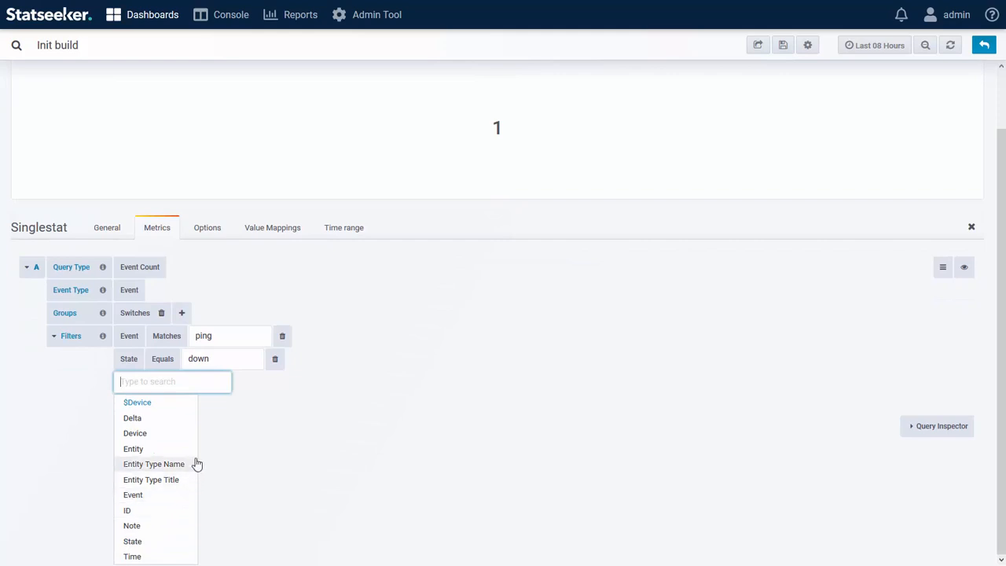
left_click(130, 435)
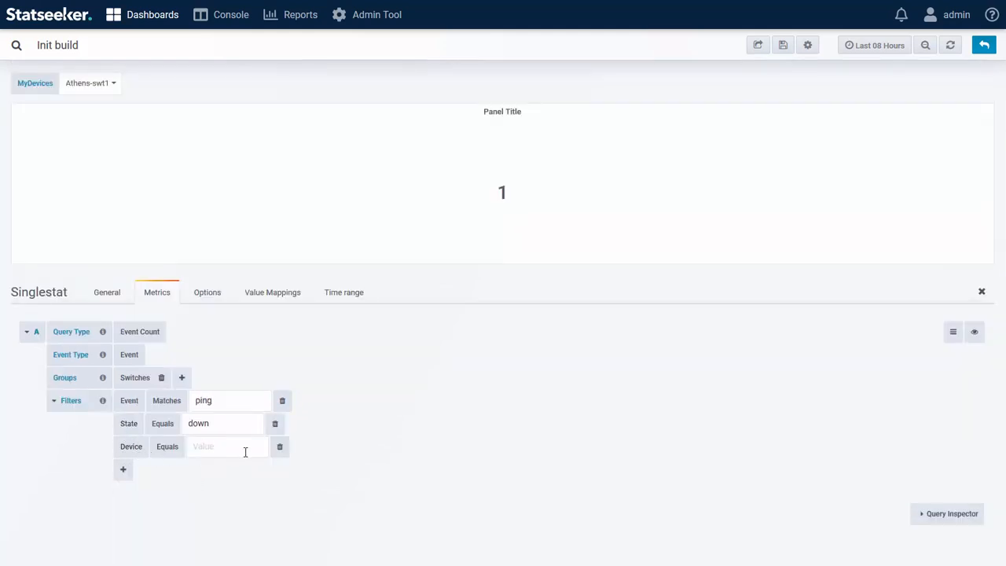
left_click(280, 447)
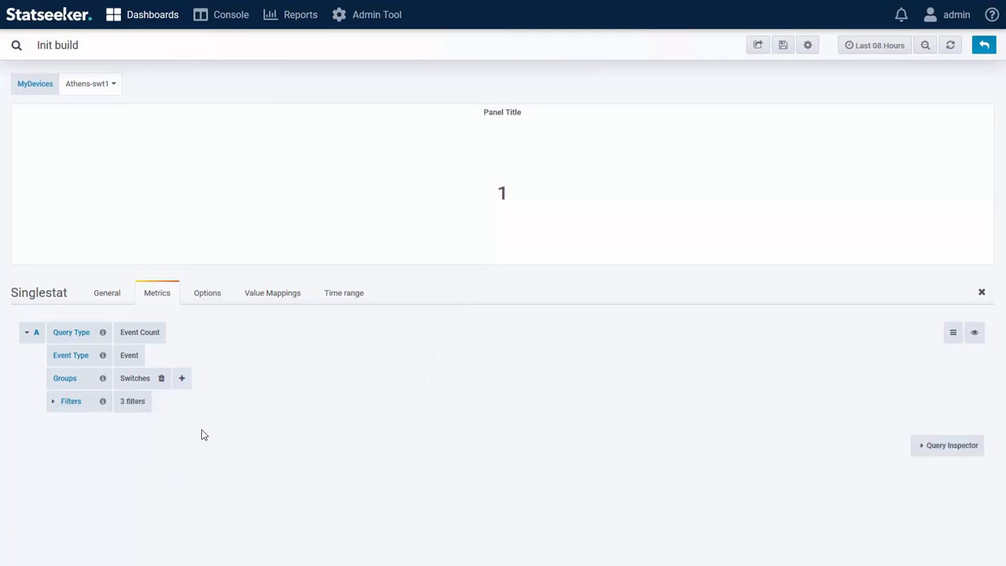
Step: Change the query type to Entity Count and set the counted object to Device
left_click(158, 336)
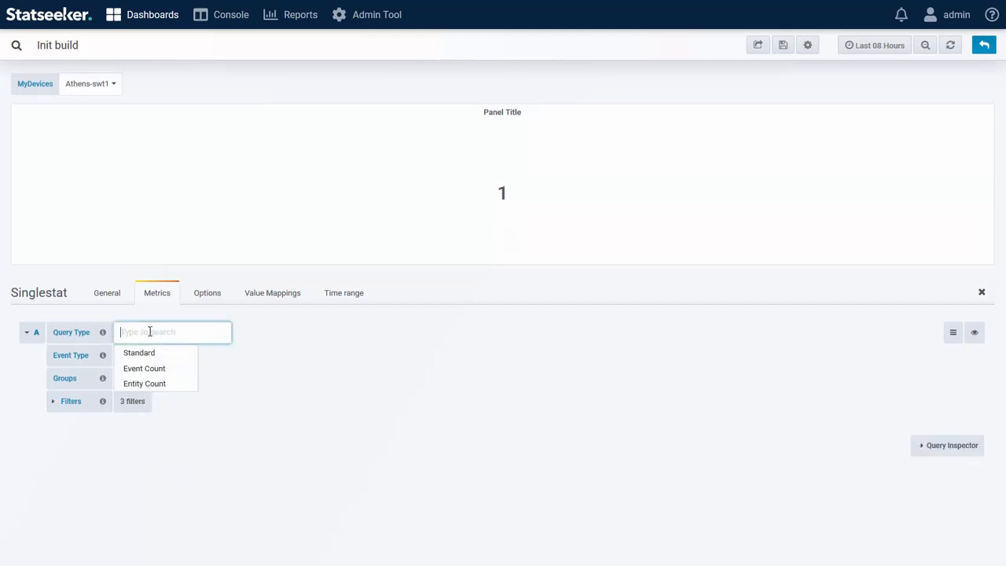
left_click(131, 386)
left_click(124, 358)
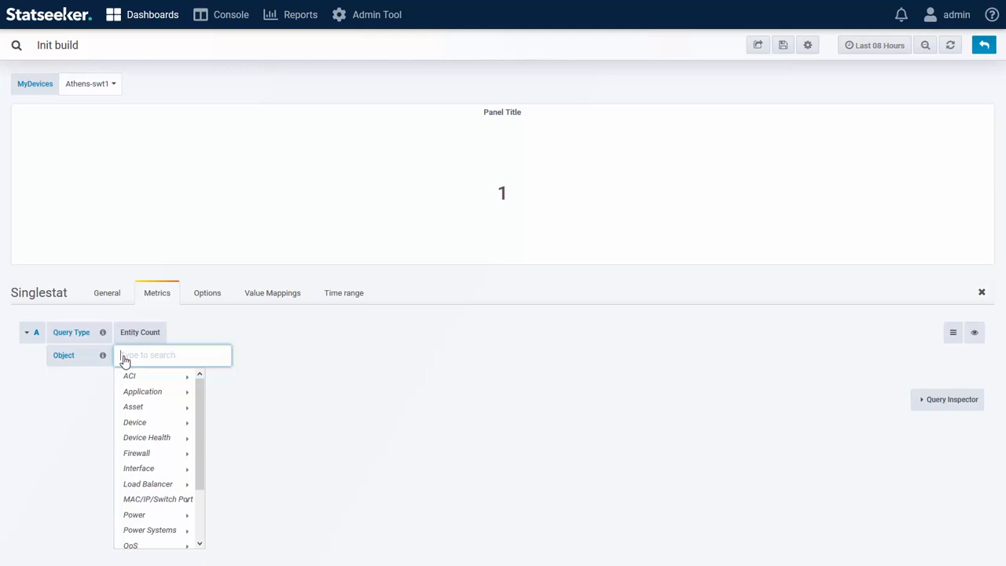
mouse_move(134, 468)
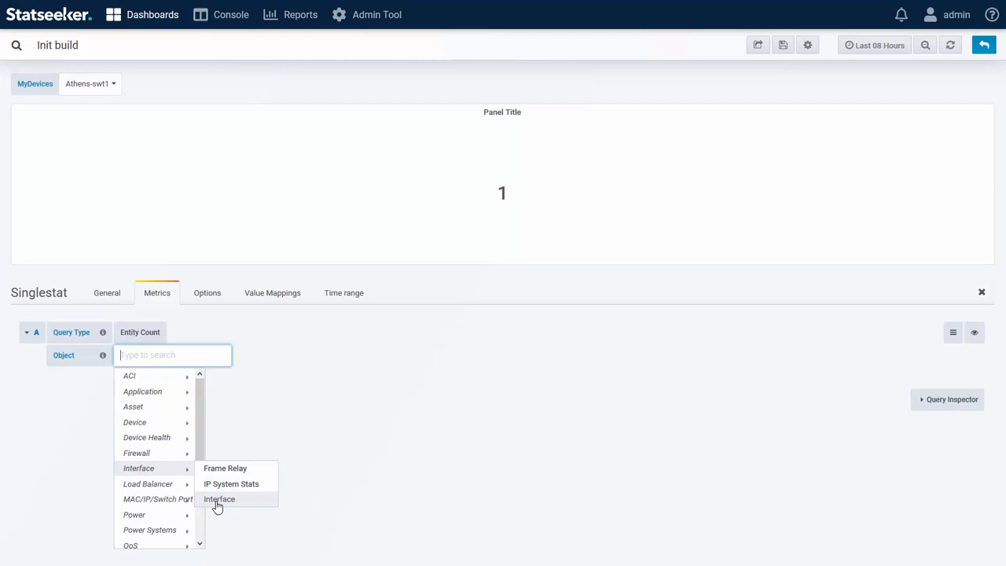
mouse_move(151, 443)
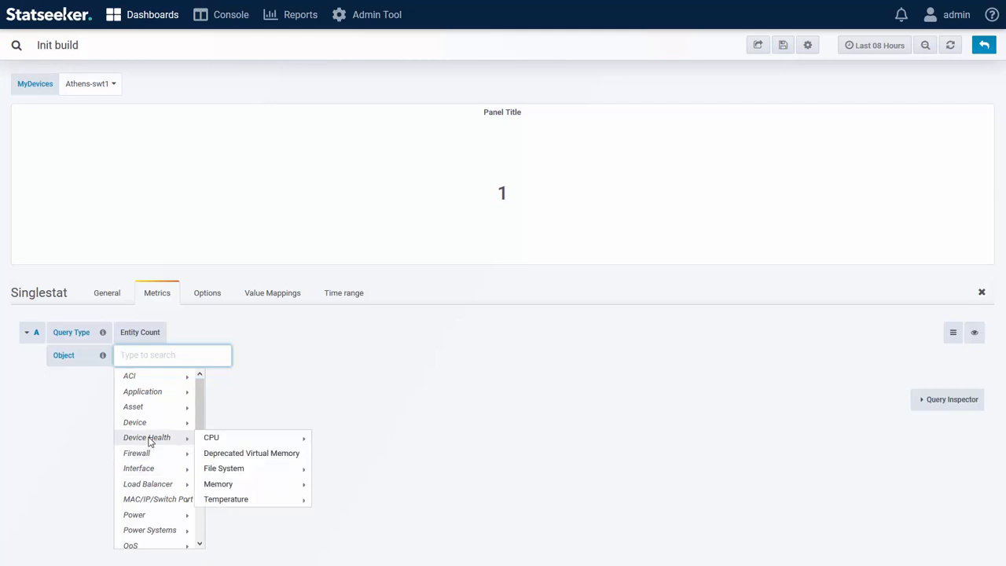
mouse_move(220, 443)
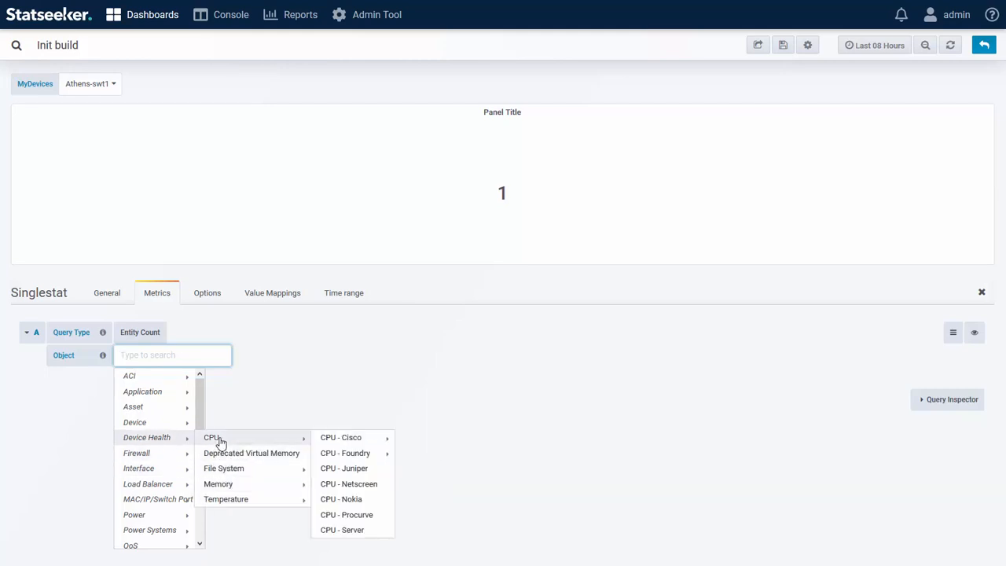
left_click(313, 376)
left_click(122, 361)
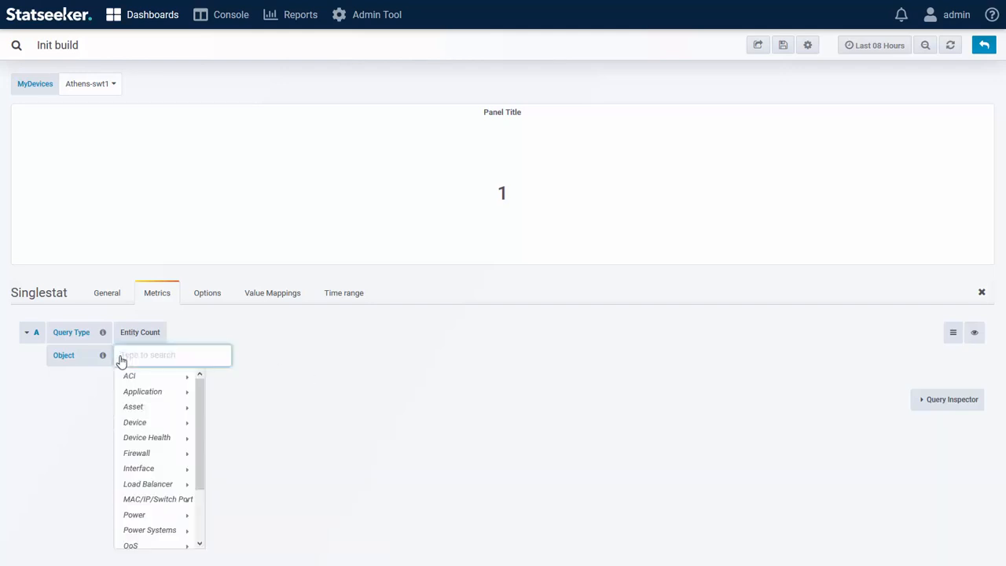
mouse_move(161, 424)
left_click(242, 427)
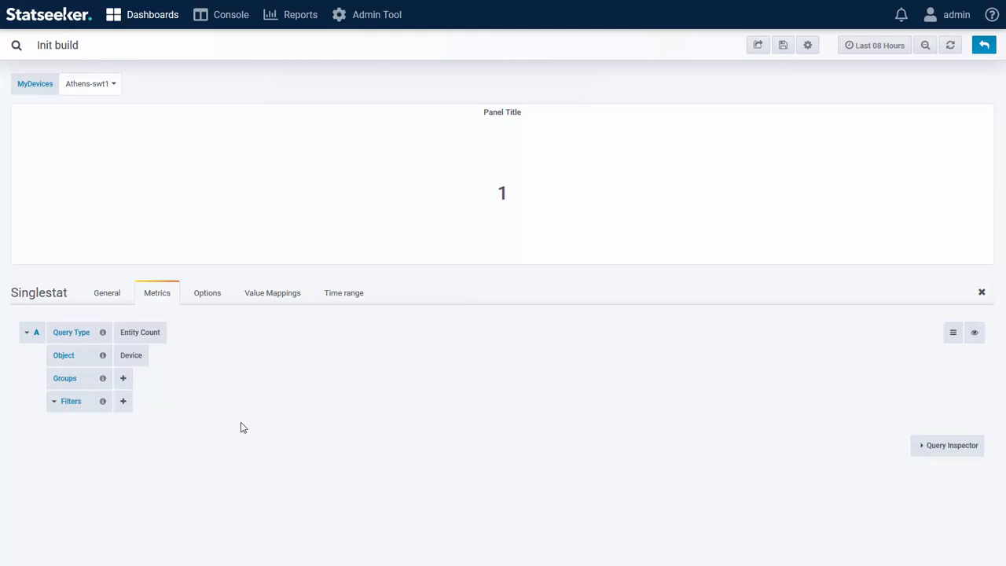
Step: Add a filter where the Location configuration field Matches "London" and refresh the panel
left_click(123, 403)
mouse_move(161, 501)
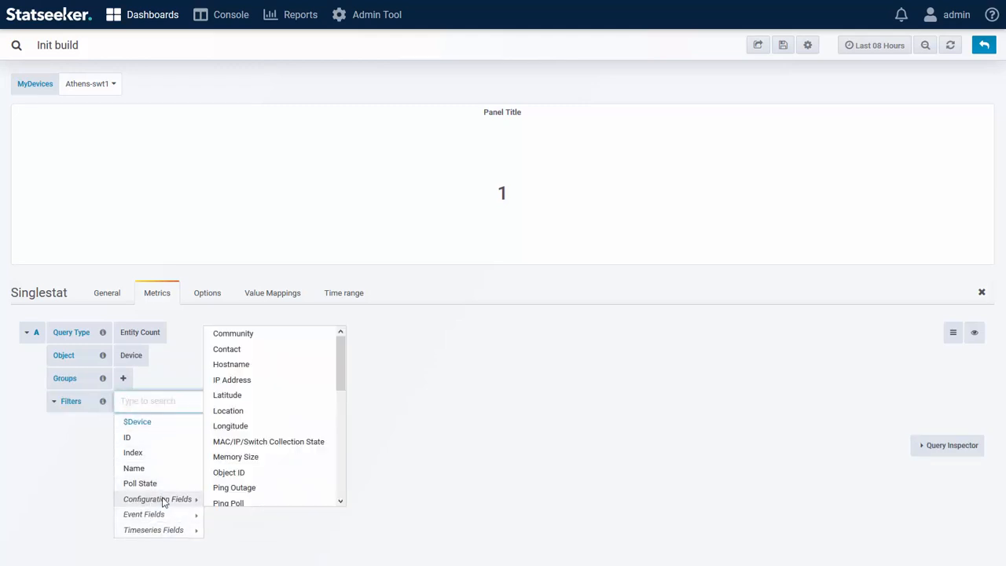
left_click(236, 412)
left_click(236, 402)
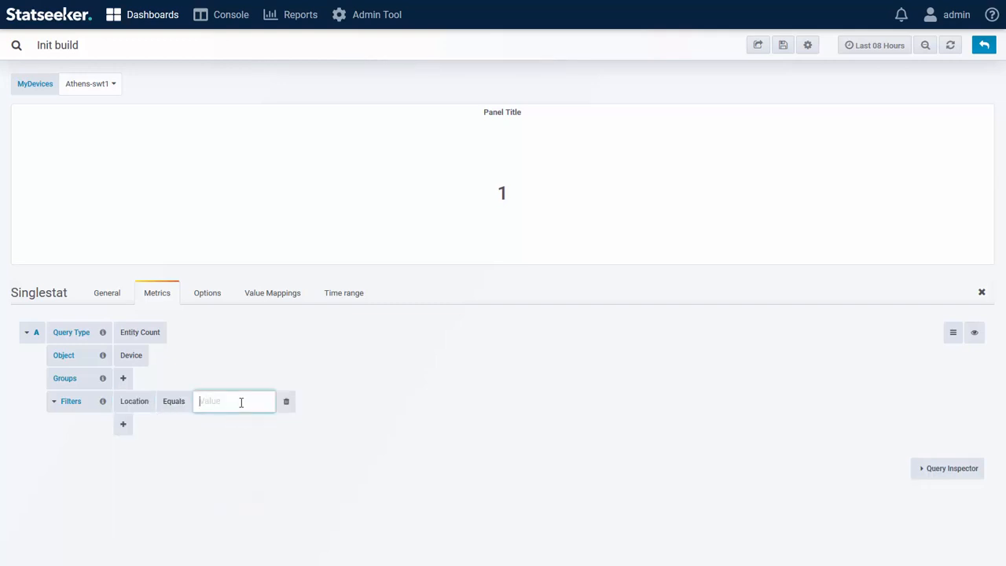
left_click(179, 406)
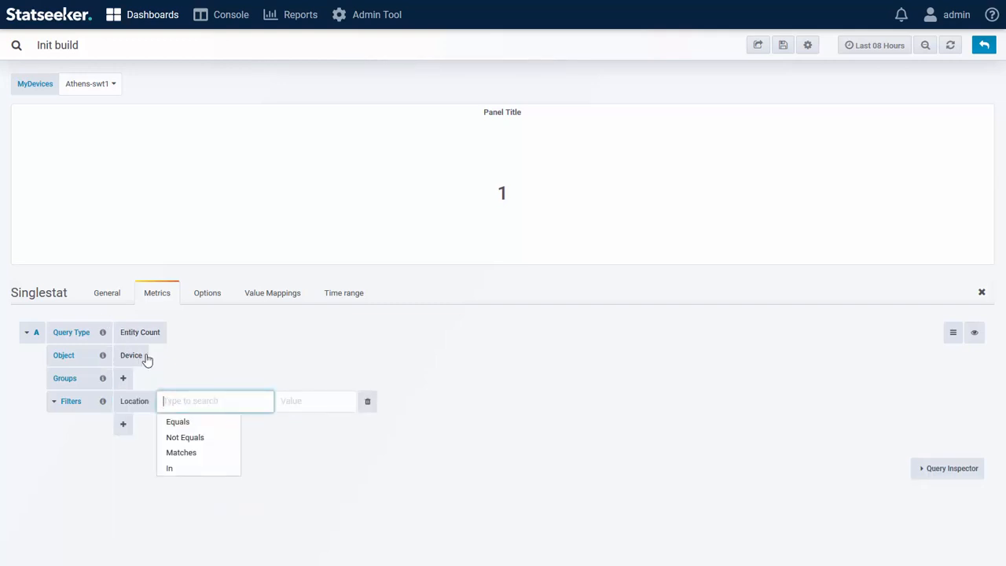
left_click(189, 453)
left_click(248, 402)
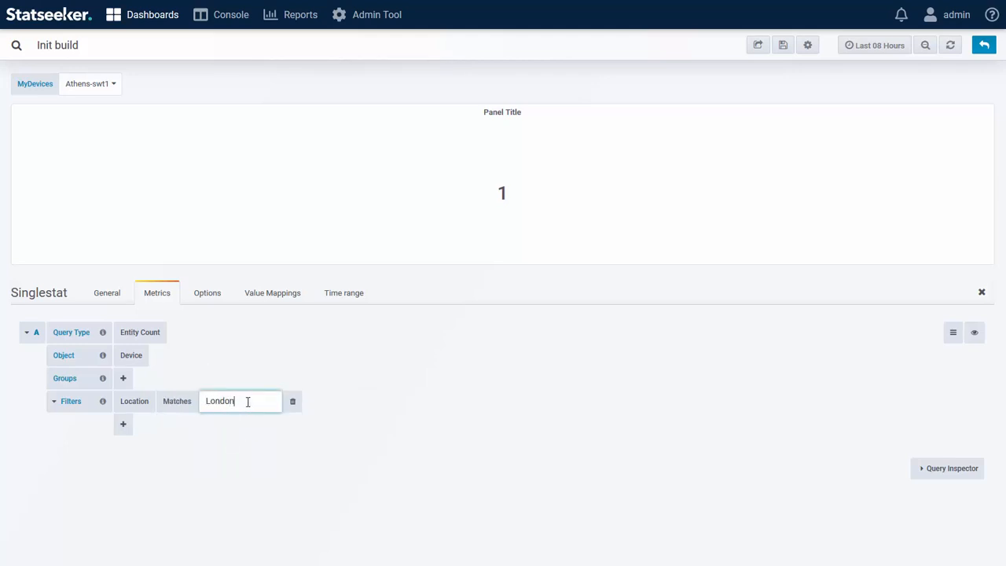
left_click(951, 47)
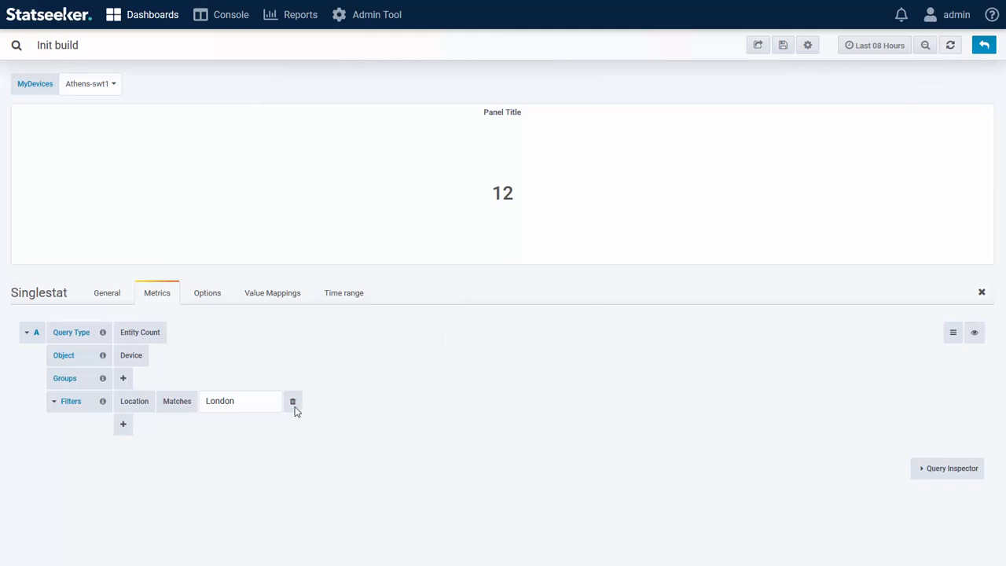
Step: Change the filter to the Vendor configuration field Matches "cisco" and refresh the panel
left_click(146, 402)
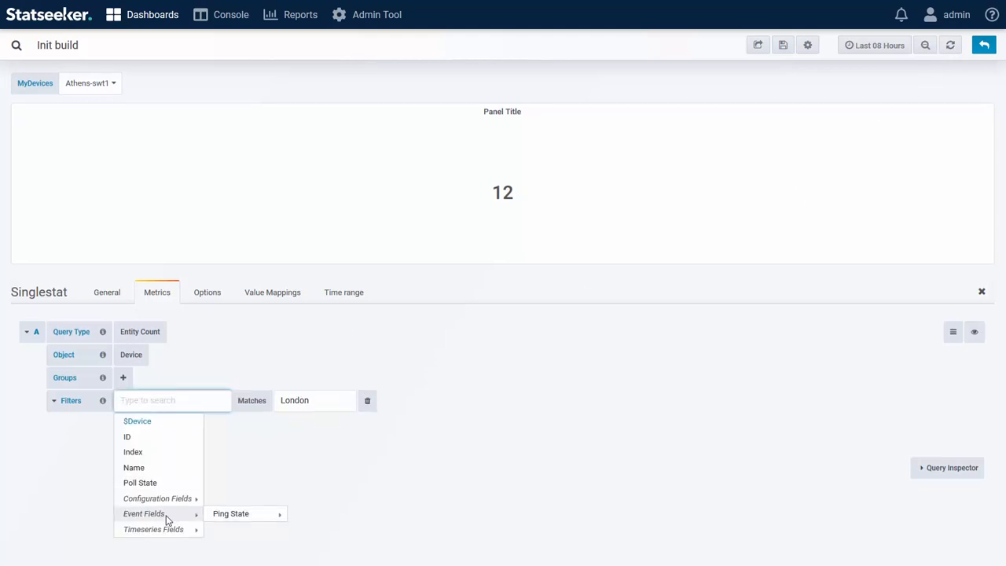
mouse_move(161, 501)
scroll(251, 488, "down", 5)
left_click(227, 498)
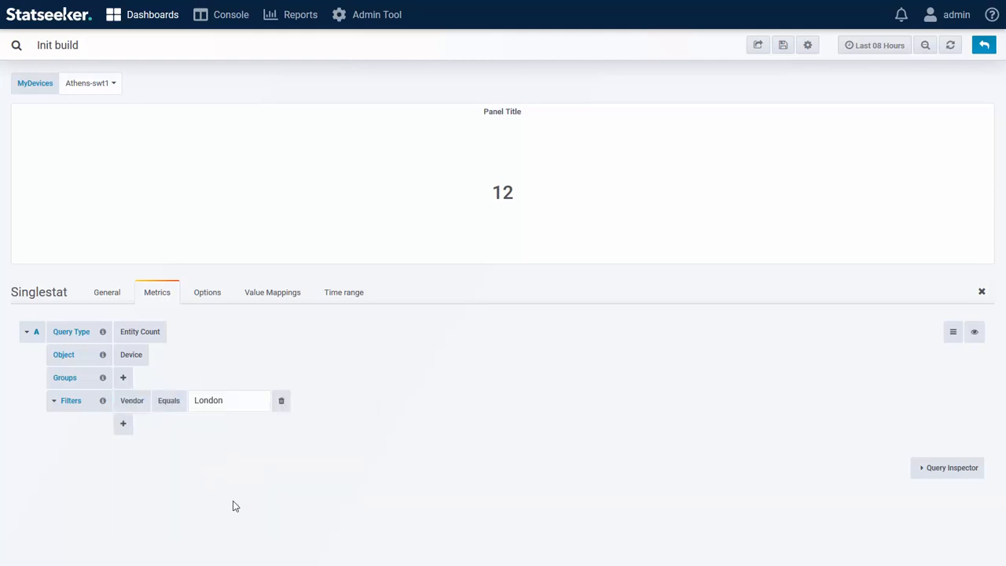
left_click(168, 401)
left_click(186, 454)
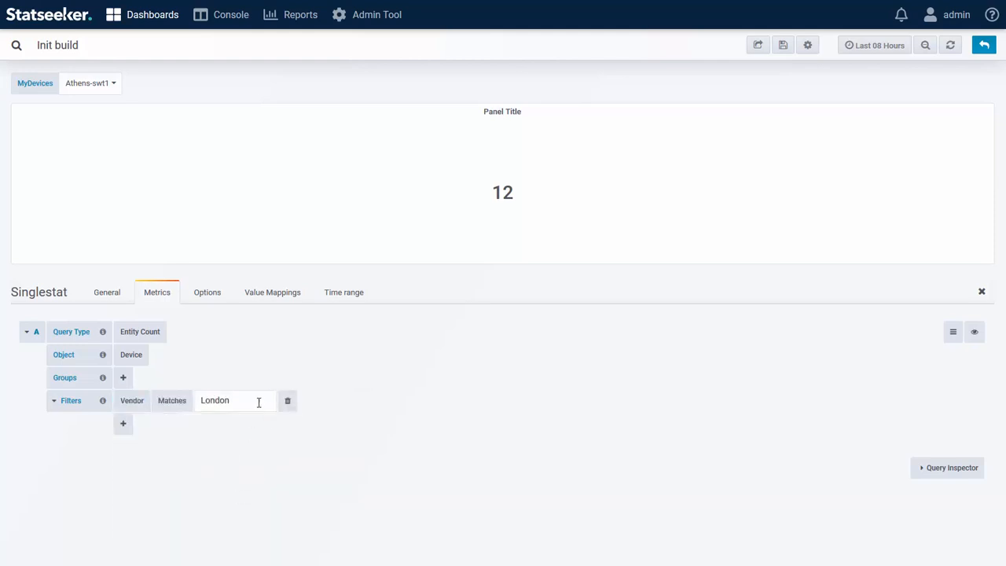
left_click_drag(259, 402, 159, 400)
type("cisco")
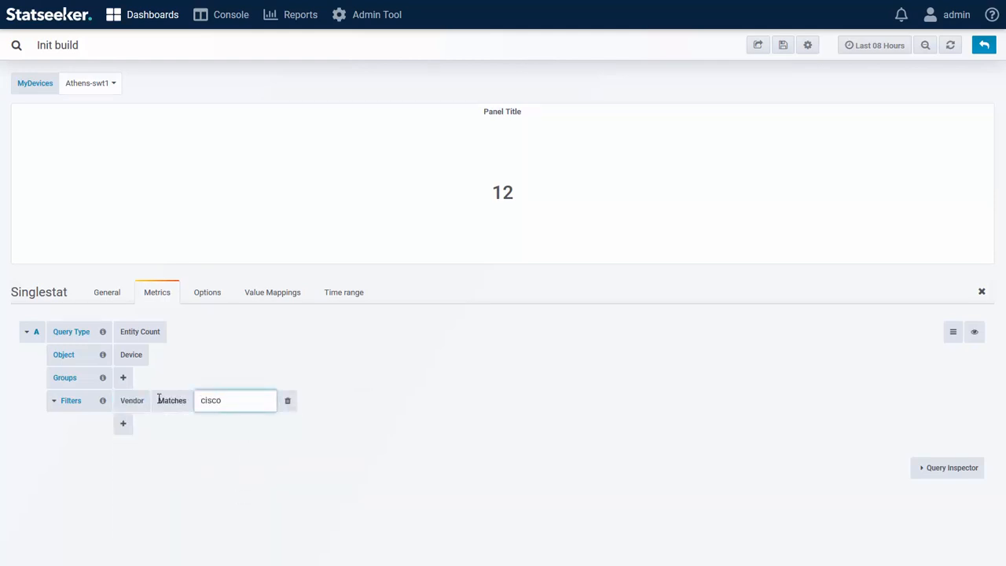
left_click(951, 47)
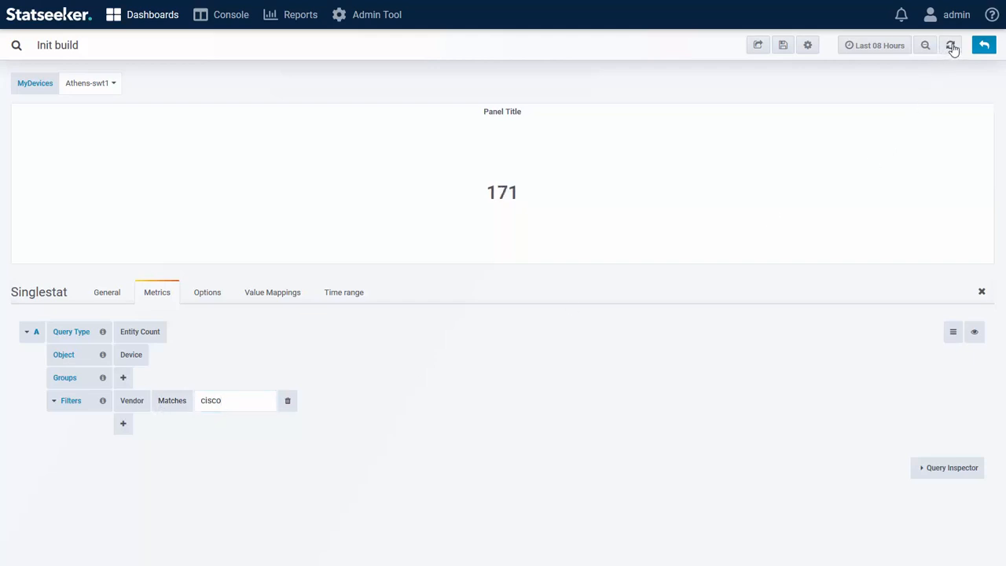
Step: Switch the filter to the Ping State (State) event field Equals "down" and refresh the panel
left_click(133, 402)
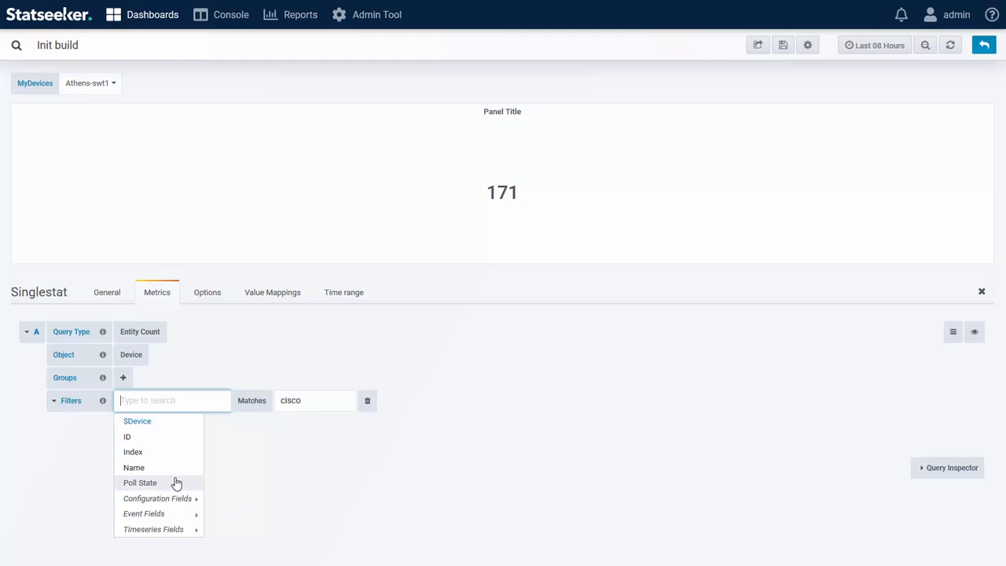
mouse_move(185, 514)
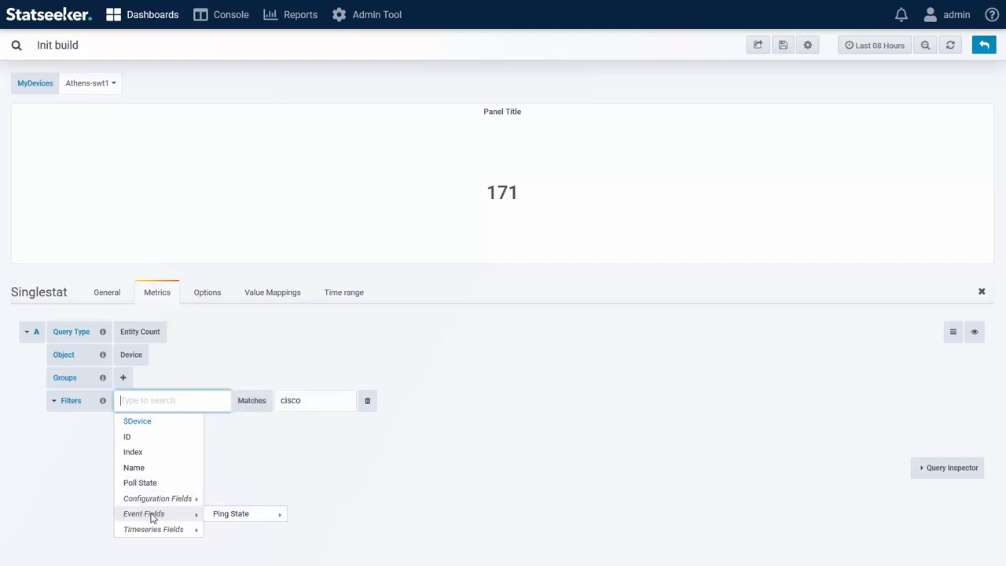
mouse_move(234, 522)
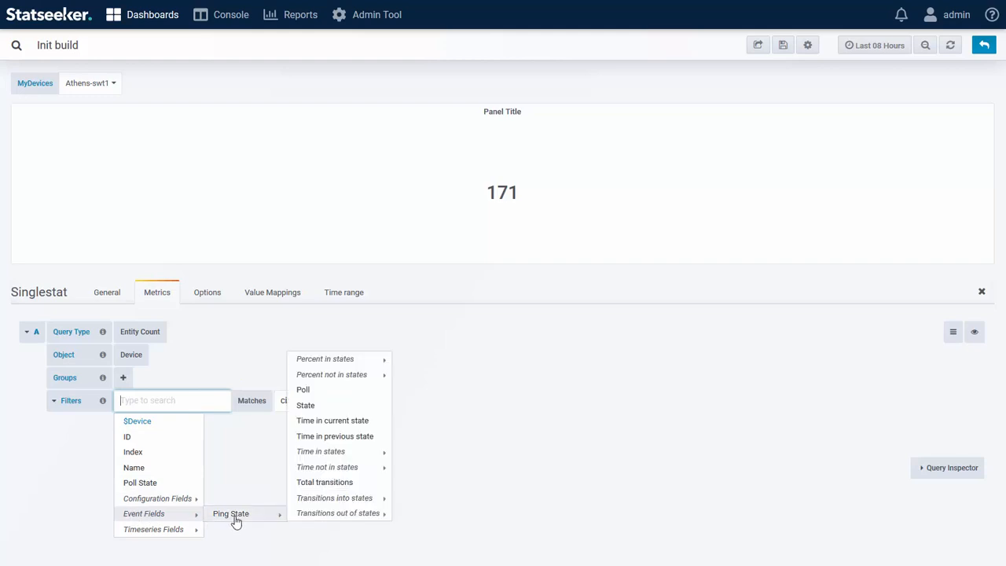
left_click(305, 406)
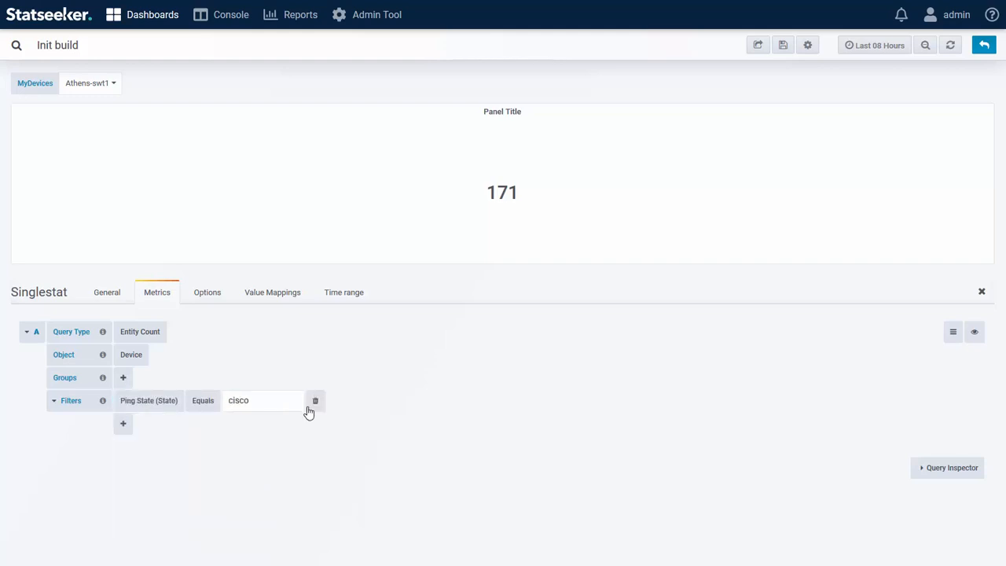
left_click(252, 402)
left_click_drag(252, 402, 201, 399)
type("down")
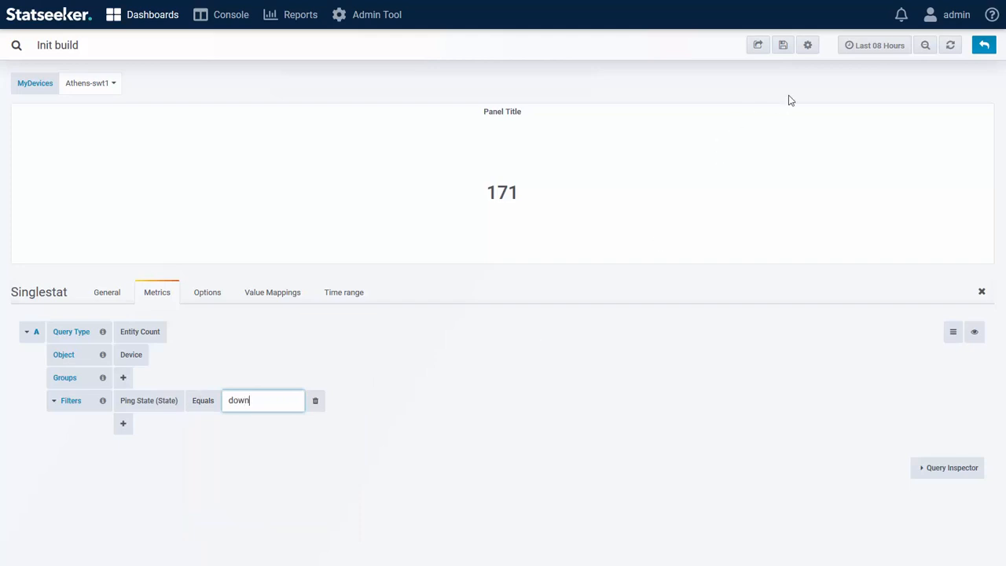
left_click(952, 47)
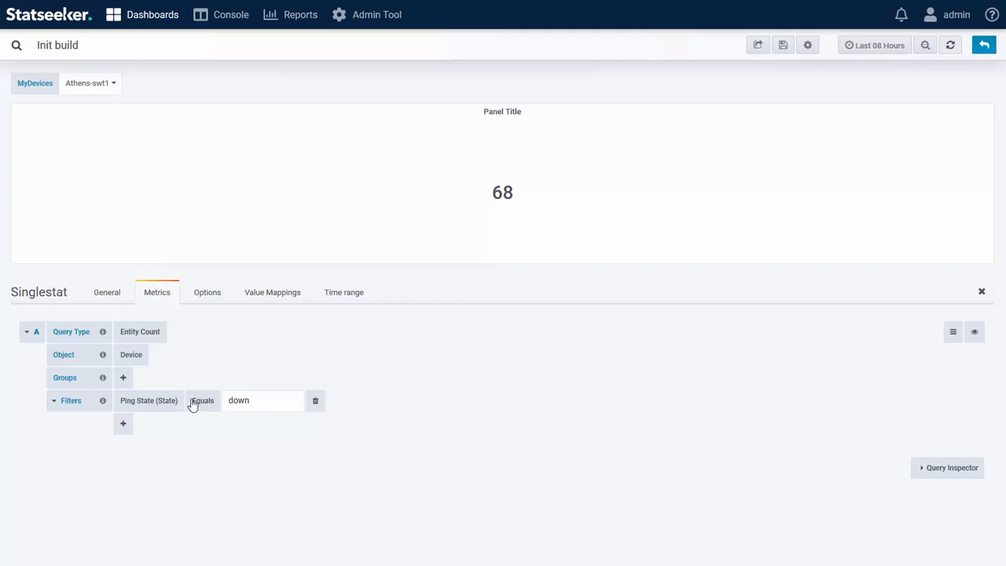
Step: Set the Ping State filter's value to "up" and refresh the panel
left_click_drag(254, 401, 227, 400)
type("up")
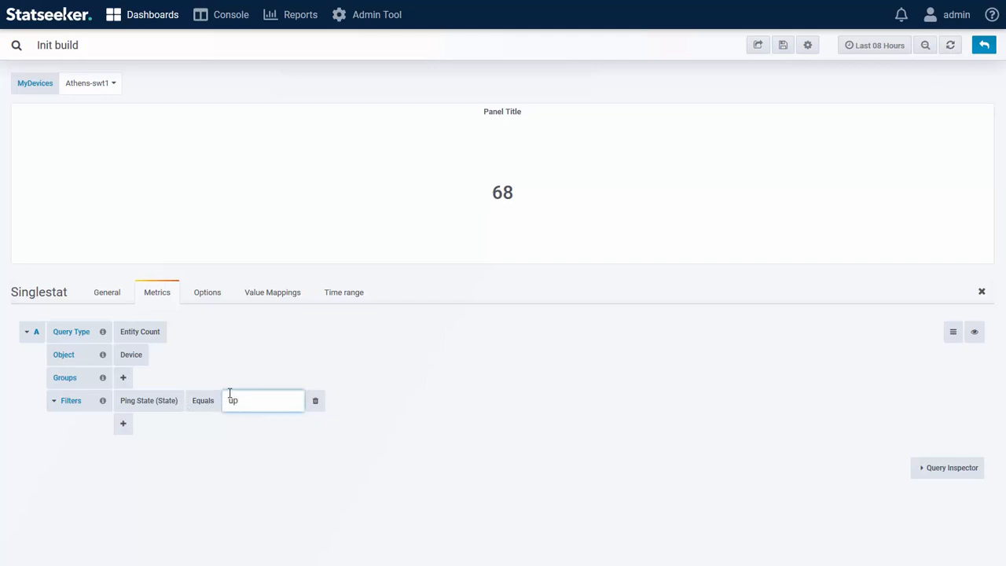
left_click(951, 45)
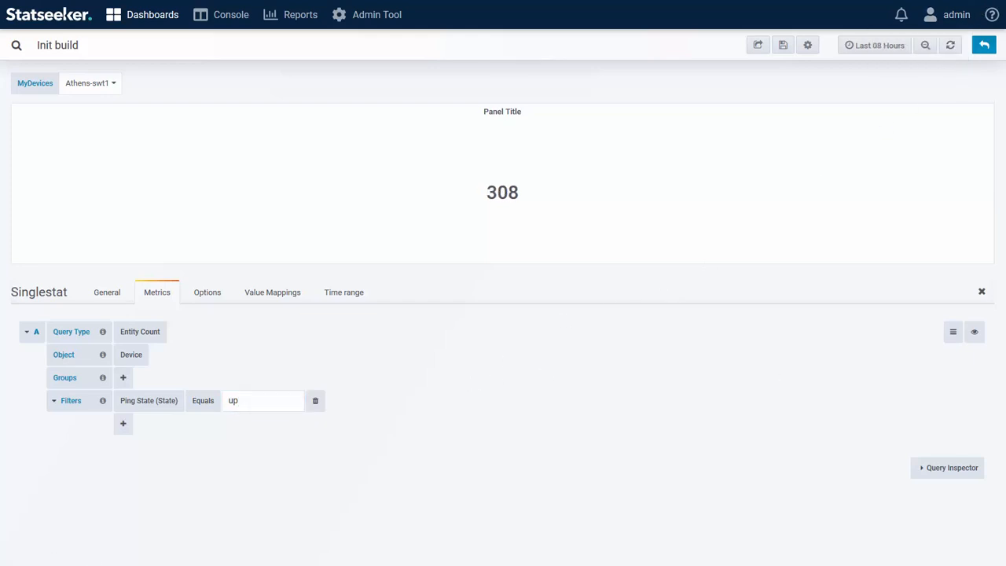
Step: Change the filter to the Ping RTT (Average) timeseries field Greater Than 60 and refresh the panel
left_click(153, 405)
mouse_move(149, 534)
mouse_move(222, 534)
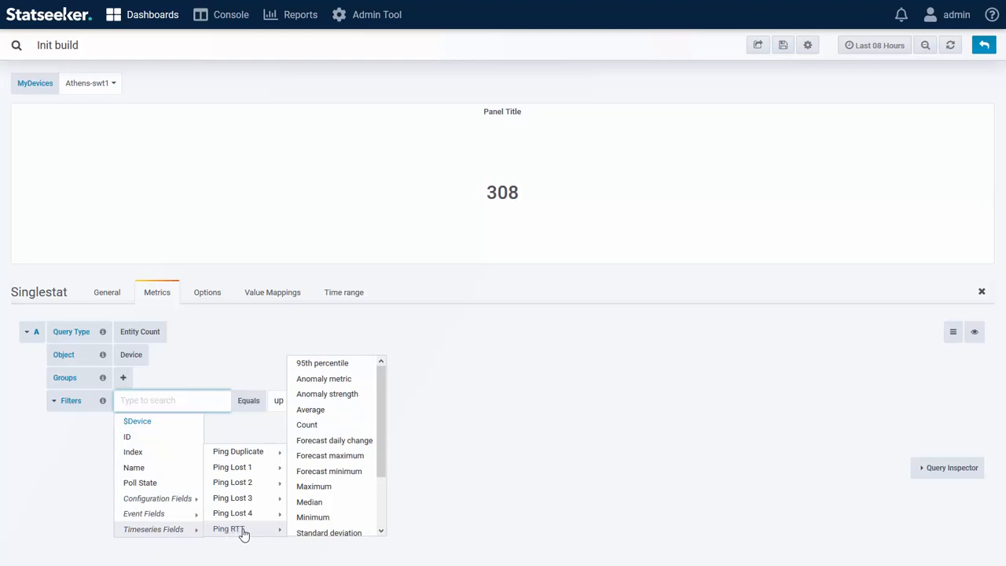
left_click(323, 410)
left_click(210, 405)
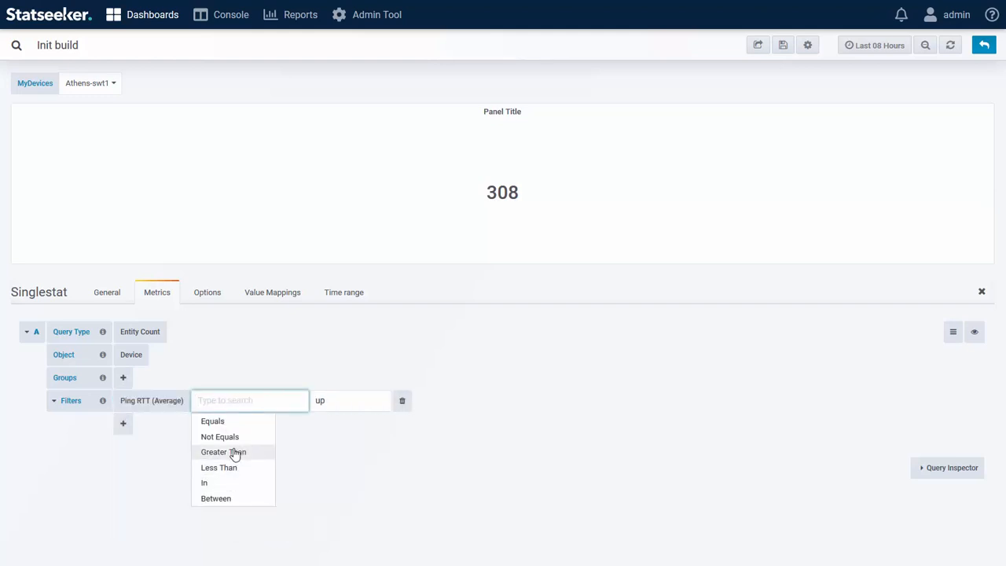
left_click(235, 453)
left_click(301, 400)
type("60")
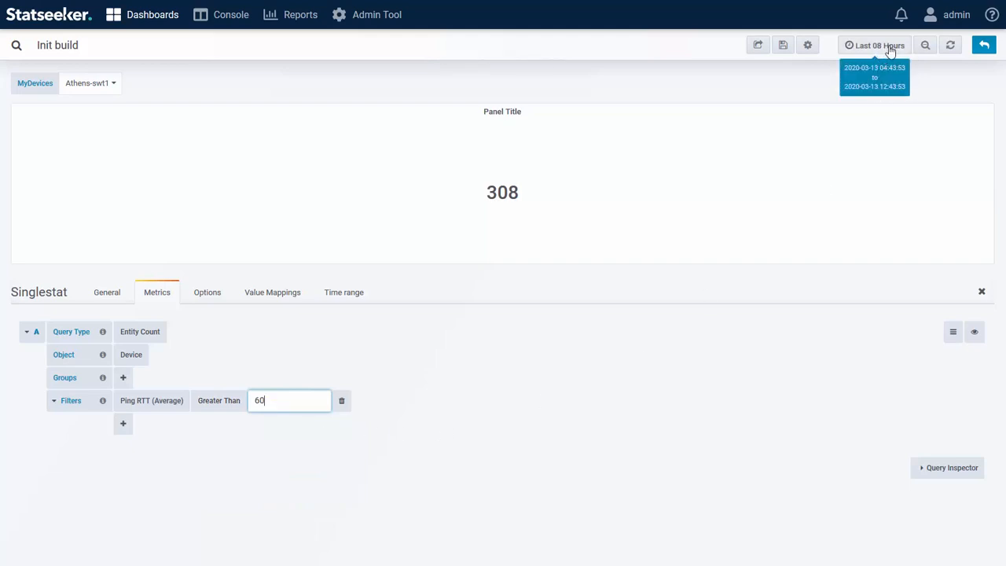
left_click(950, 46)
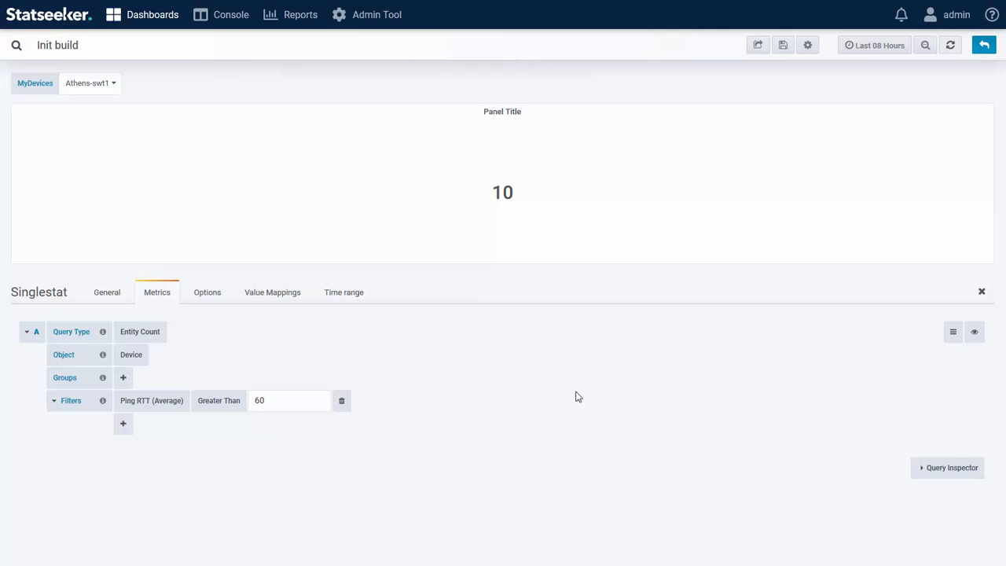
Step: Restore the dashboard to version 2, noted "added singlestat", from its version history and return to the dashboard
left_click(985, 46)
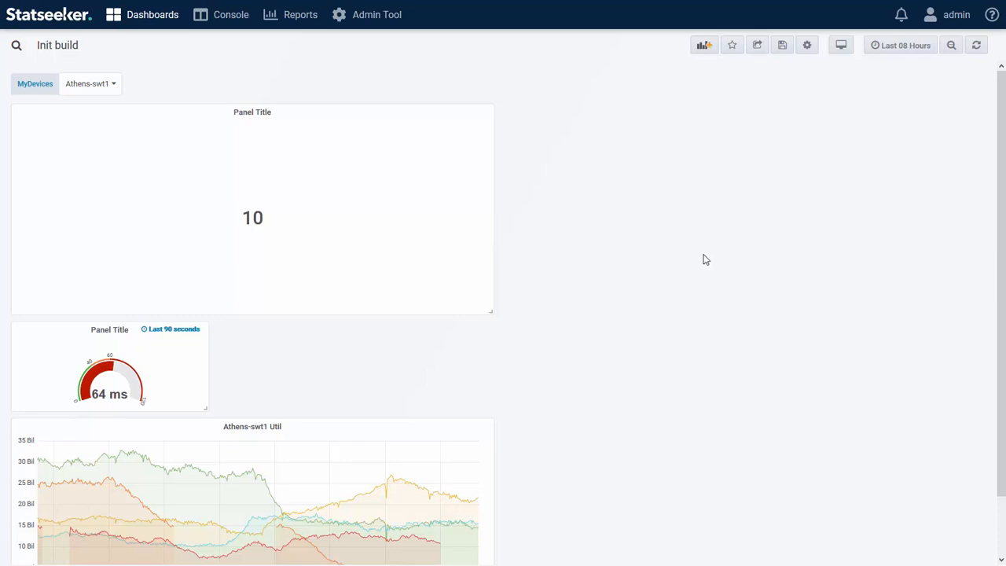
left_click(807, 45)
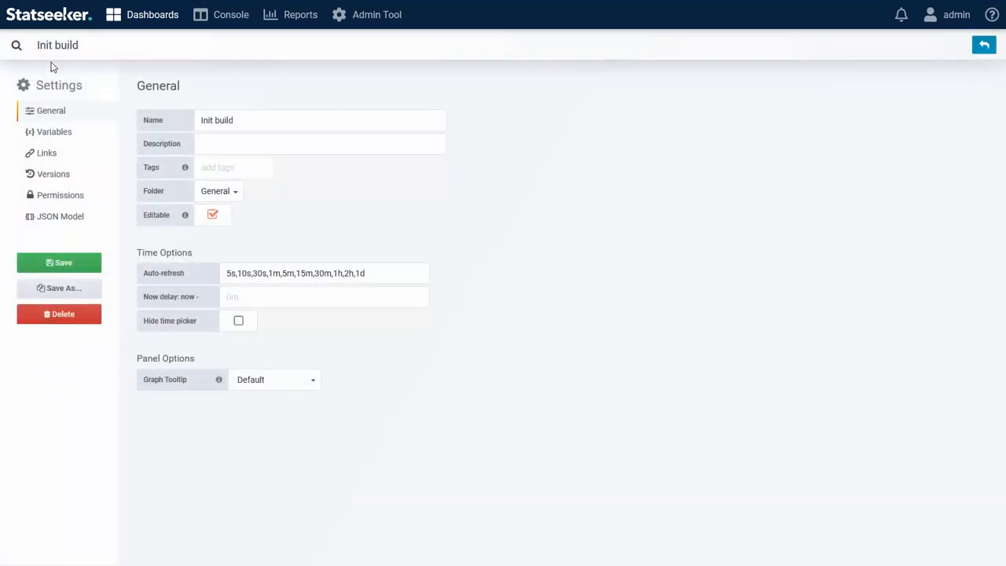
left_click(47, 176)
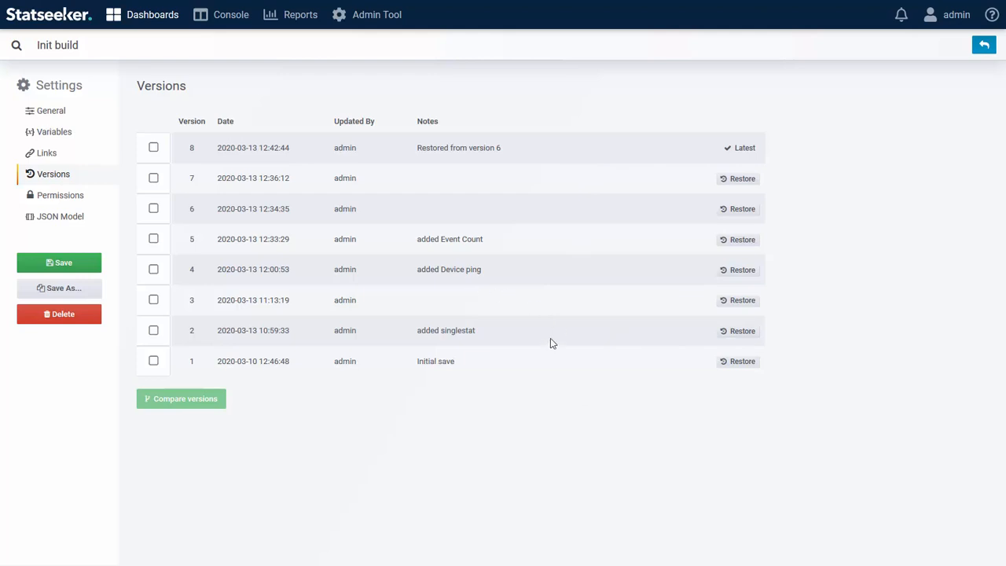
left_click(745, 334)
left_click(477, 192)
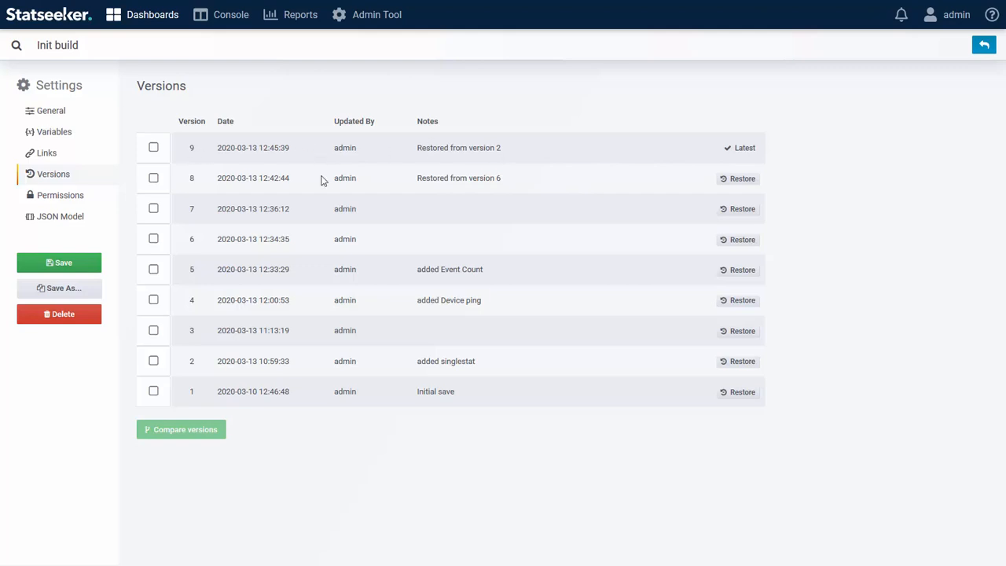
left_click(984, 45)
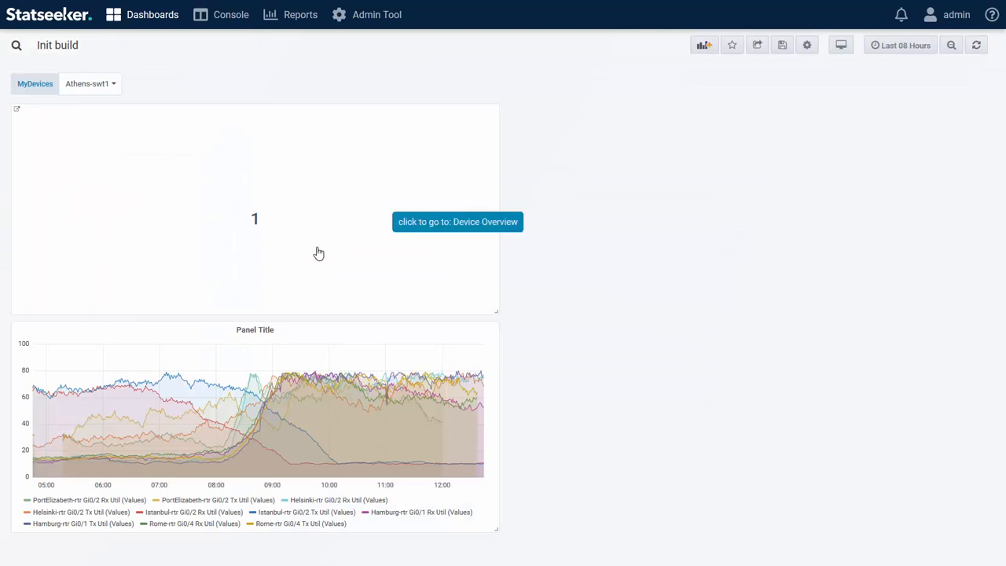
Step: Inspect the query settings of the restored Singlestat panel, then return to the dashboard
left_click(260, 112)
left_click(228, 148)
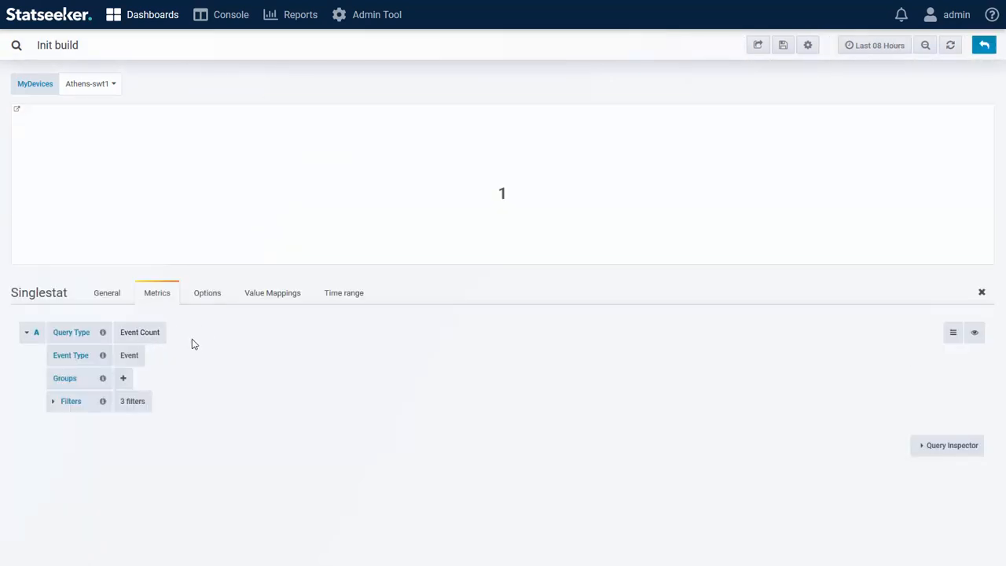
left_click(986, 47)
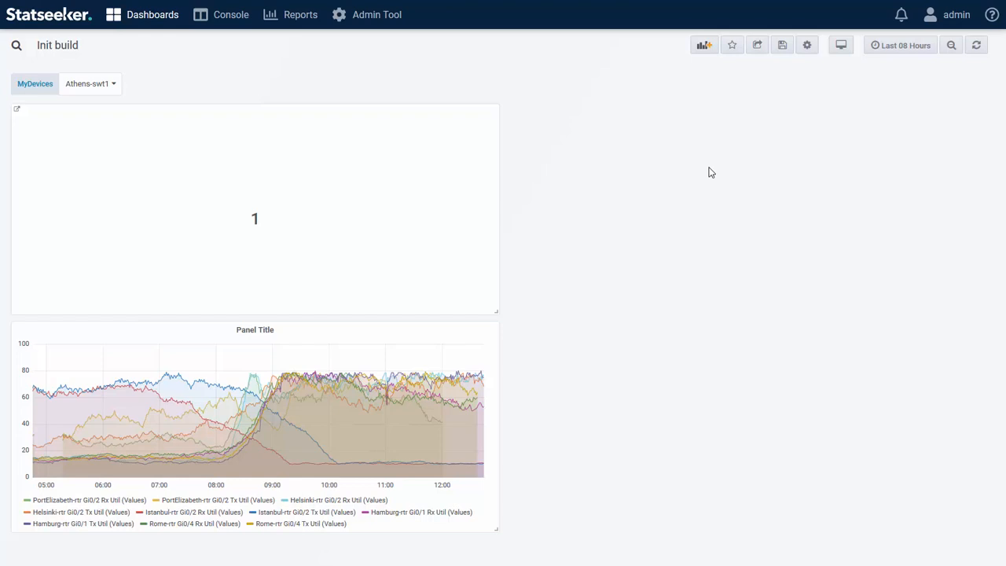
Step: Add a Worldmap panel to the dashboard and set its query type to Value by Location
left_click(704, 46)
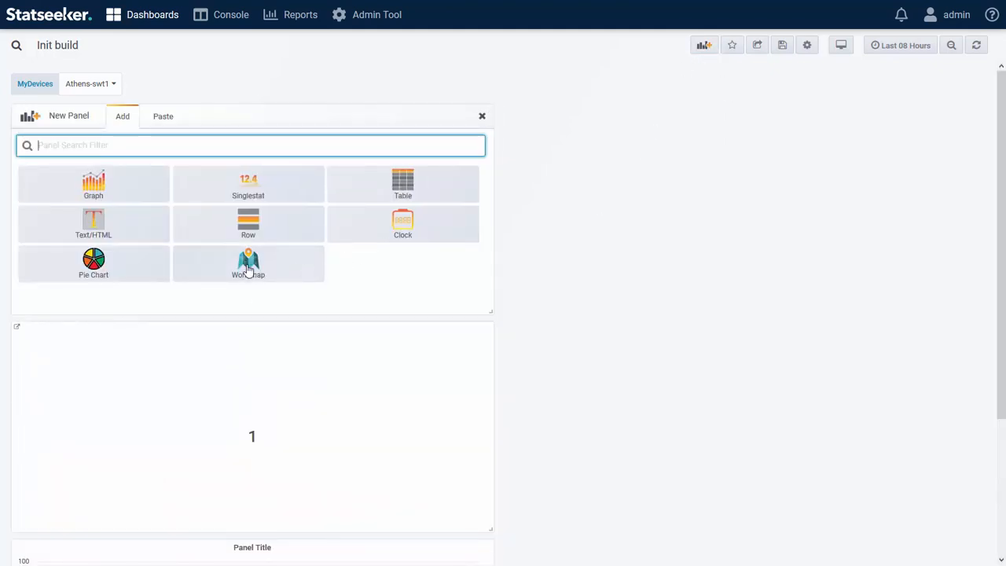
left_click(248, 270)
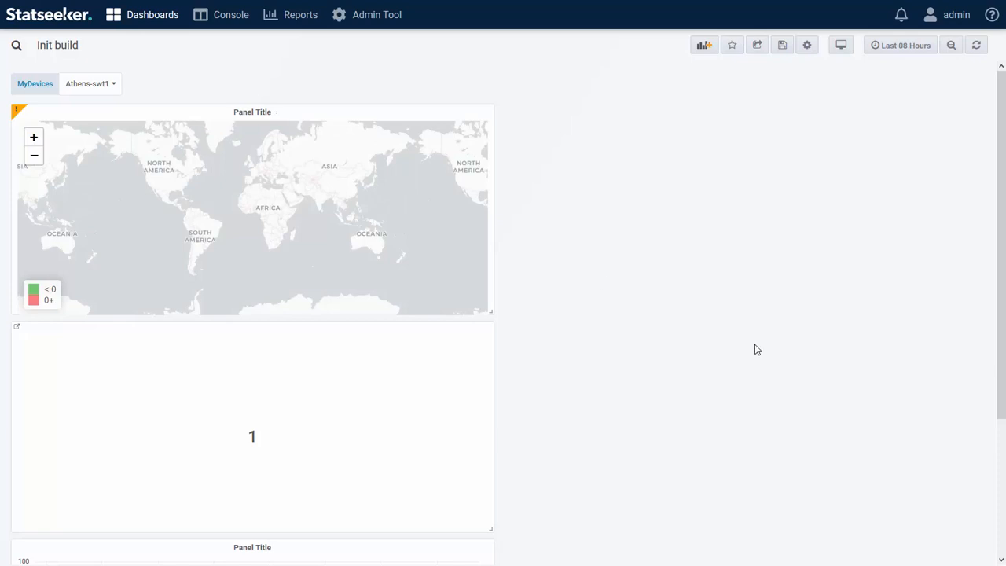
left_click(259, 114)
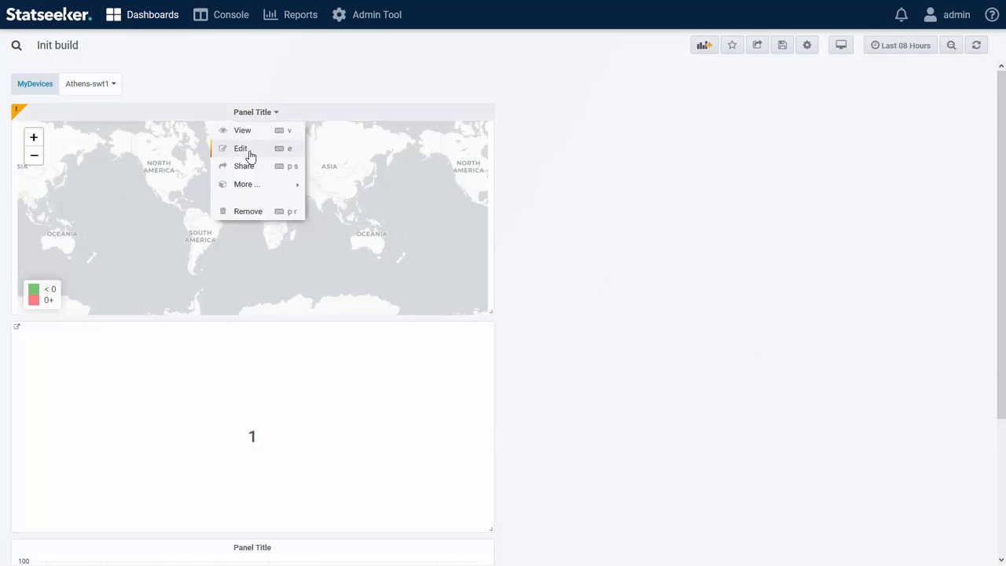
left_click(241, 149)
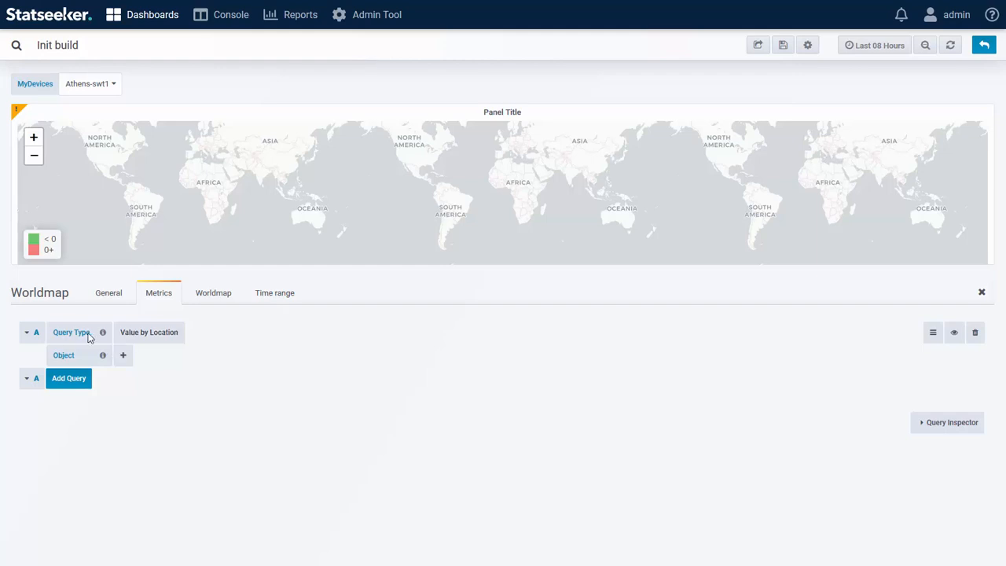
left_click(162, 339)
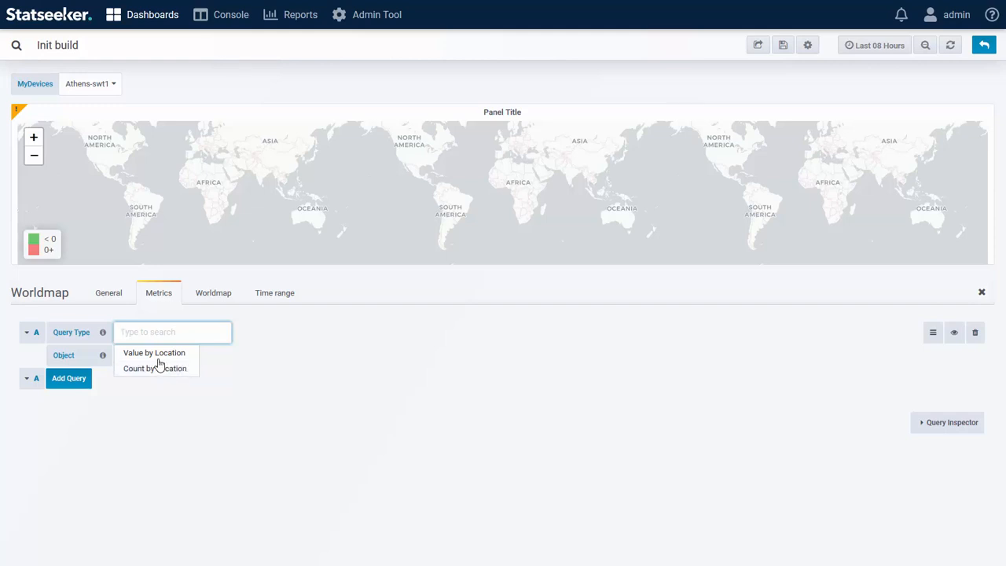
left_click(163, 354)
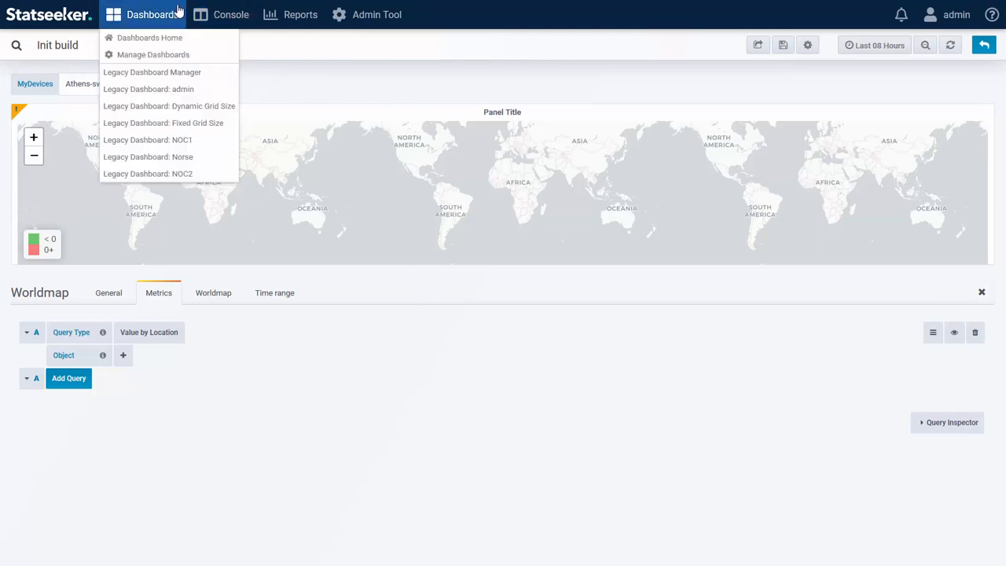
Step: Run the Device Details report for Bangalore-rtr from the Console and check its location, latitude and longitude columns
left_click(220, 14)
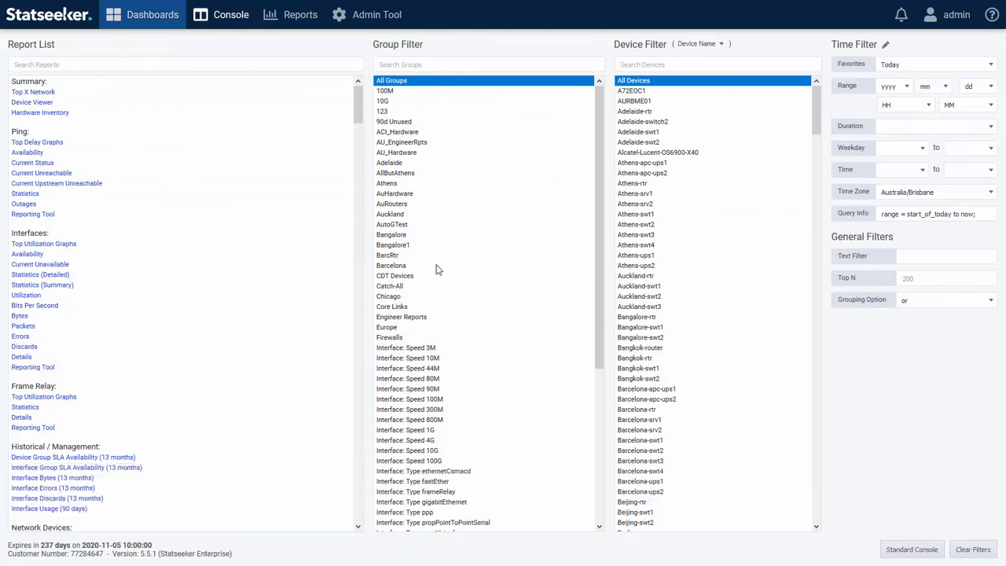
left_click(643, 317)
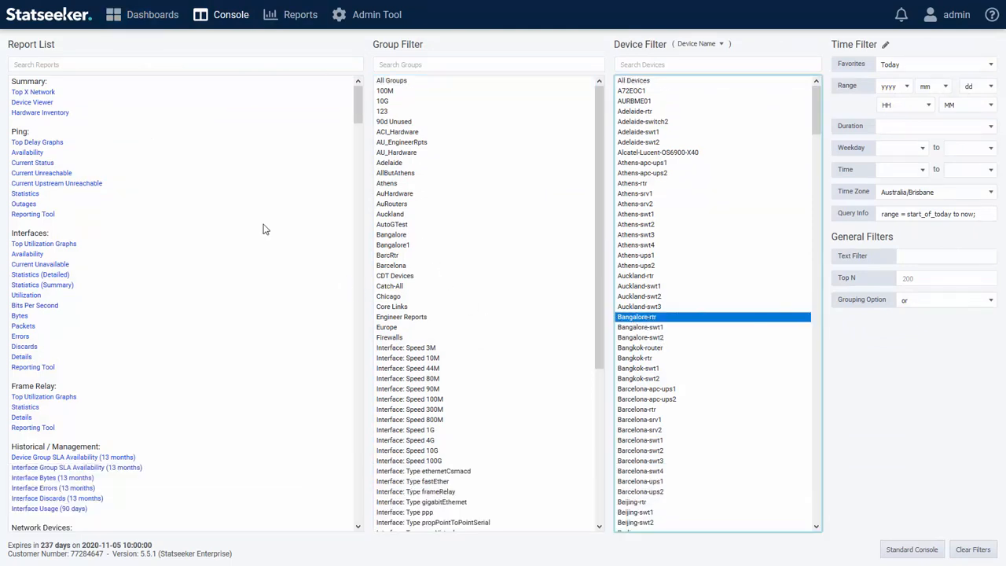
left_click(129, 63)
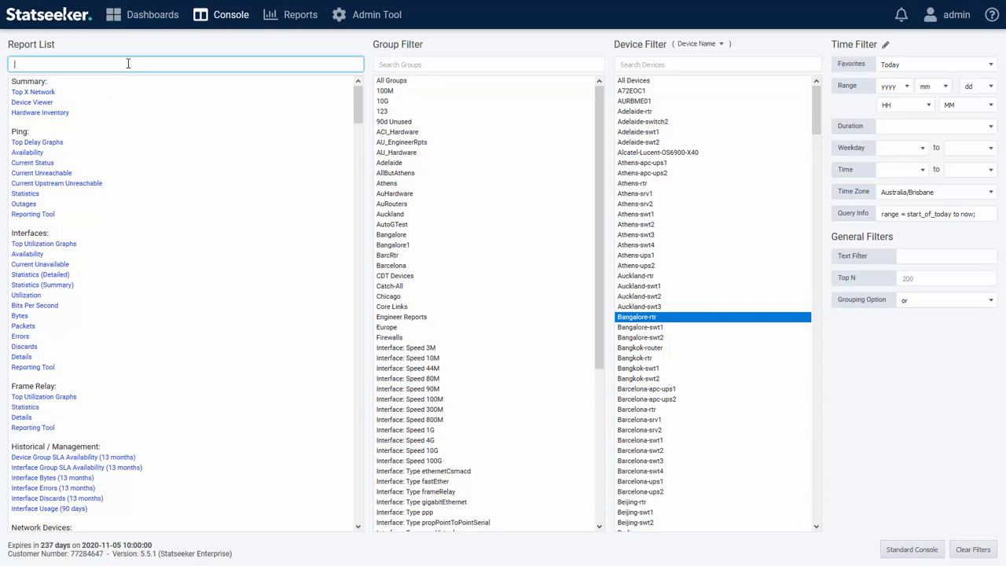
type("Dev")
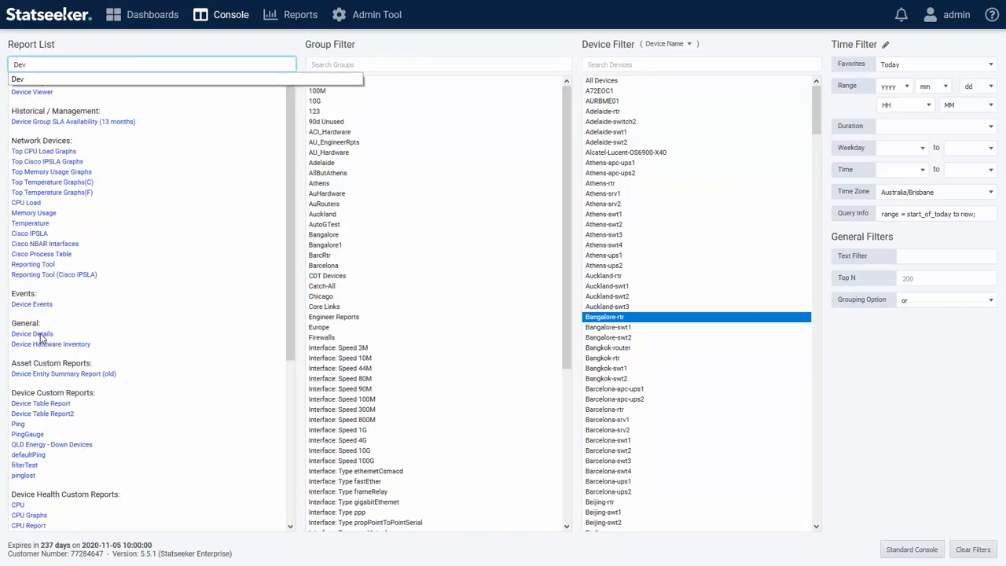
left_click(38, 334)
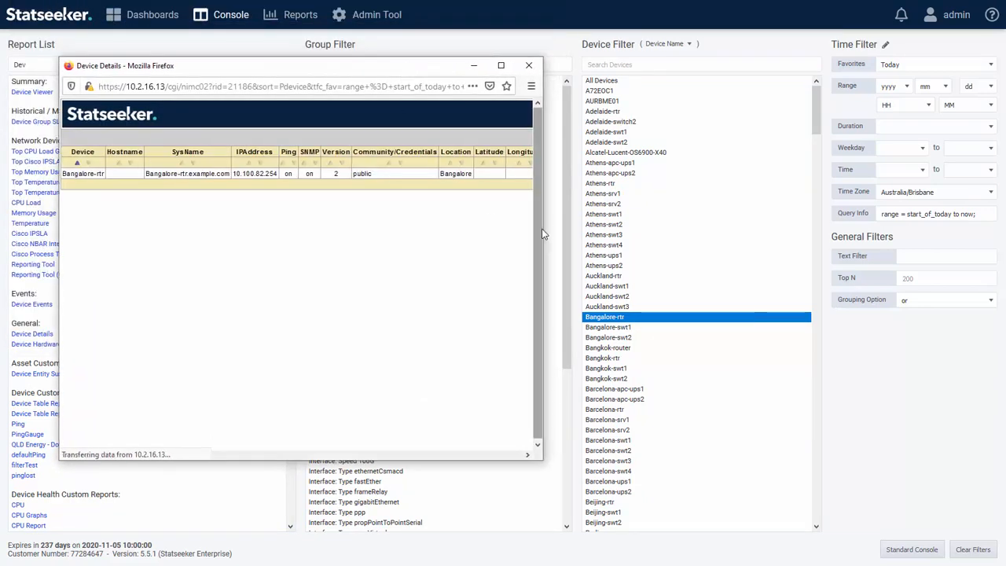
left_click_drag(543, 245, 930, 236)
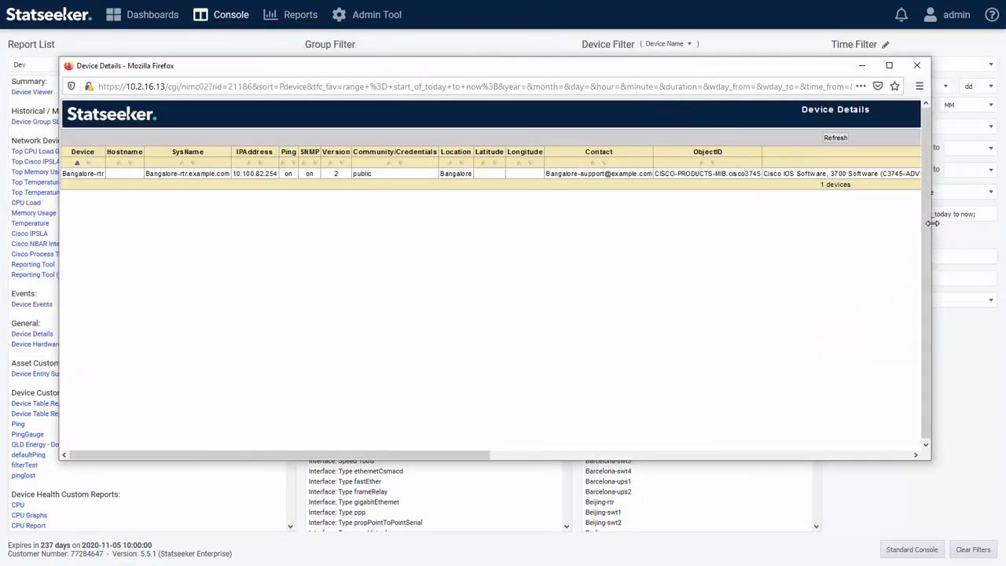
left_click(485, 174)
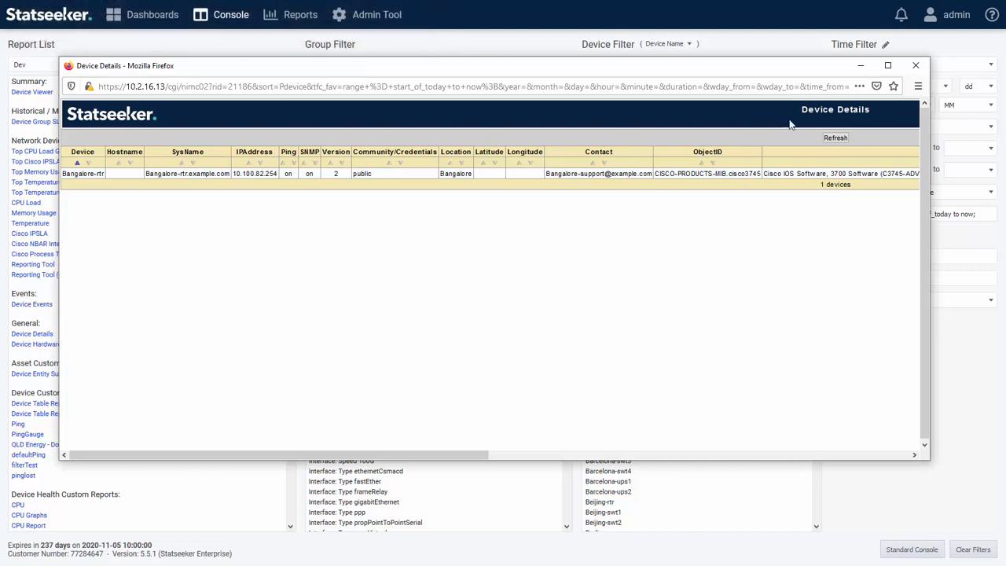
left_click(916, 65)
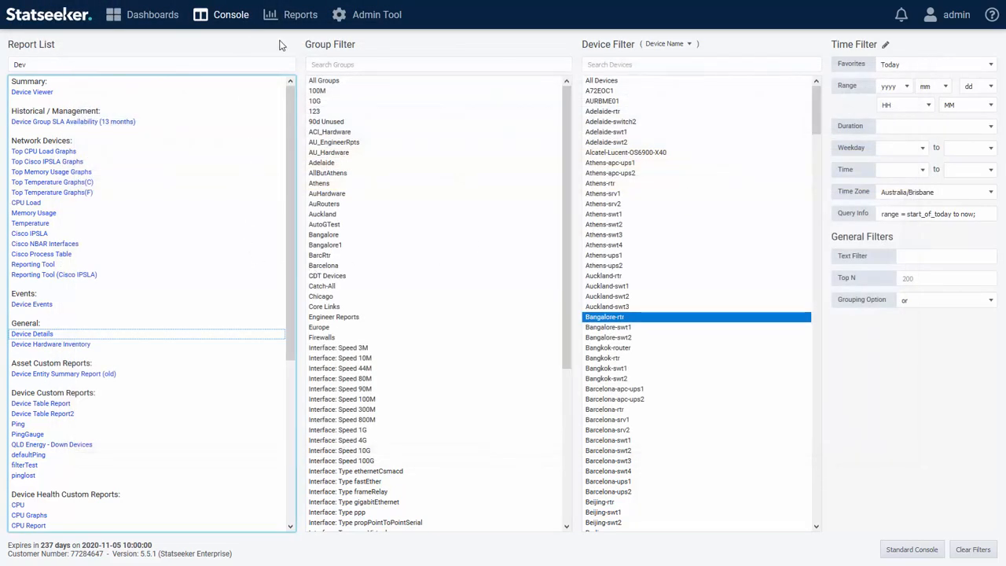
Step: Start a new auto grouping rule in the Admin Tool with the group type Device
left_click(356, 26)
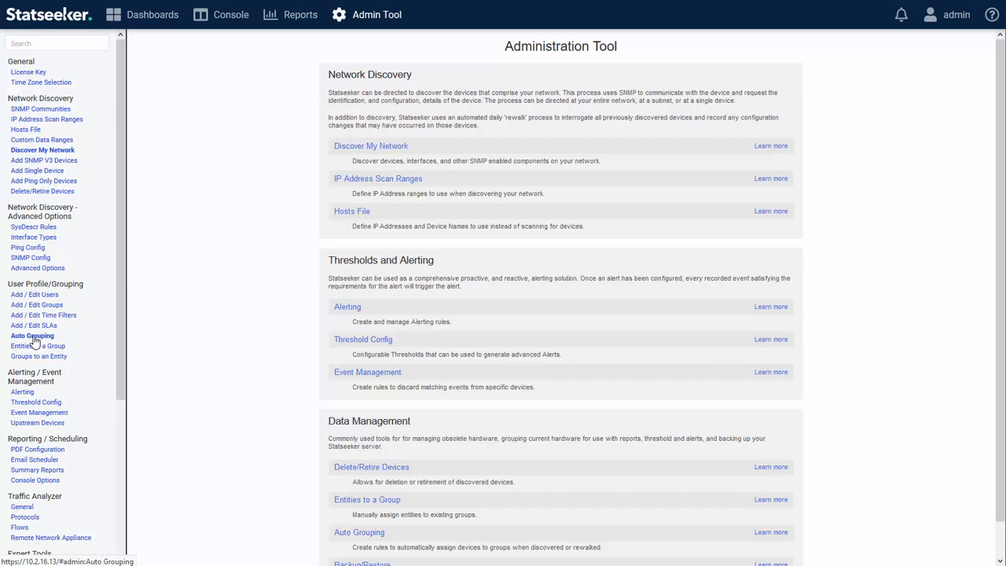
left_click(35, 336)
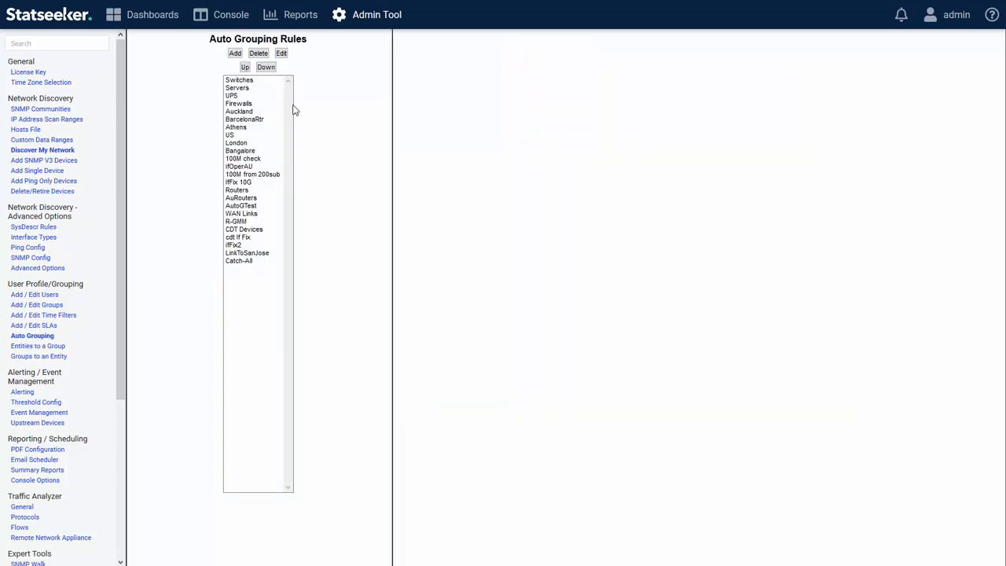
left_click(235, 54)
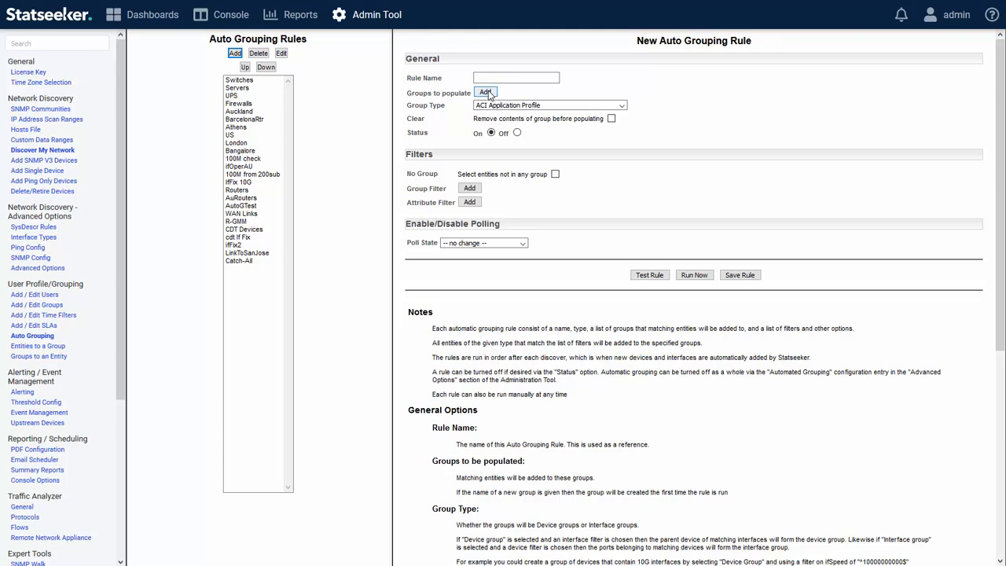
left_click(505, 107)
type("dev")
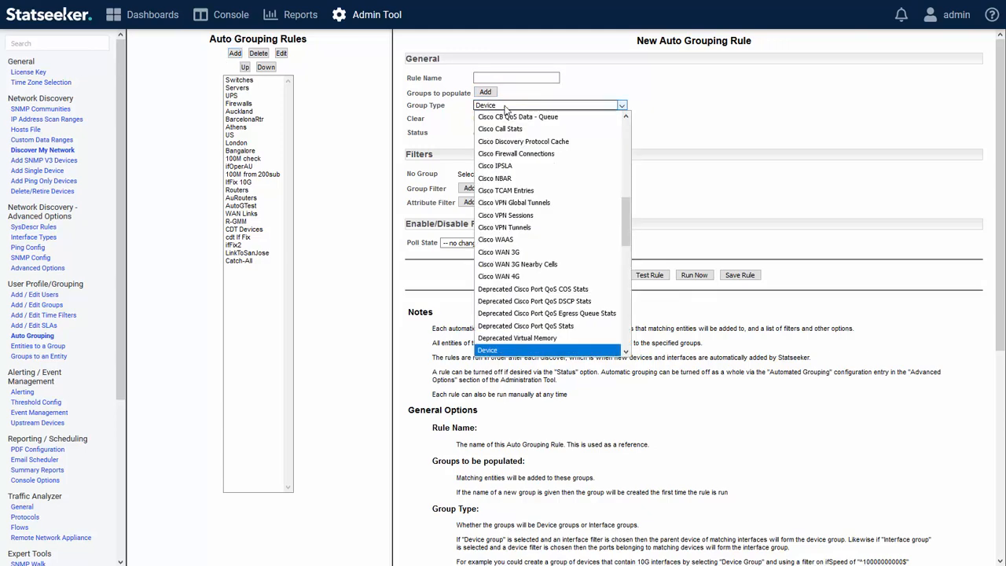
left_click(494, 350)
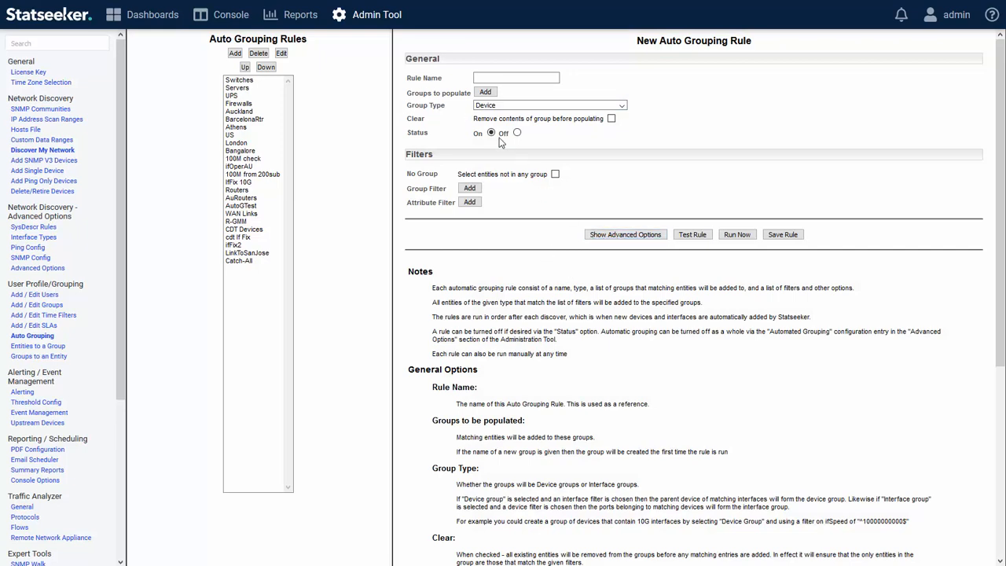
Step: Show the rule's advanced options, add a latitude configuration item and add a second item row
left_click(604, 236)
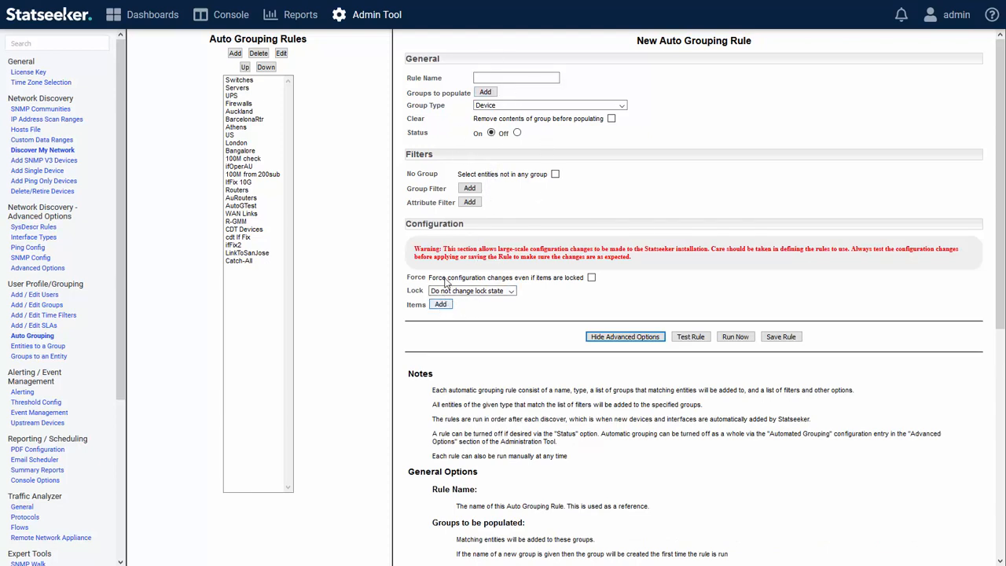
left_click(440, 304)
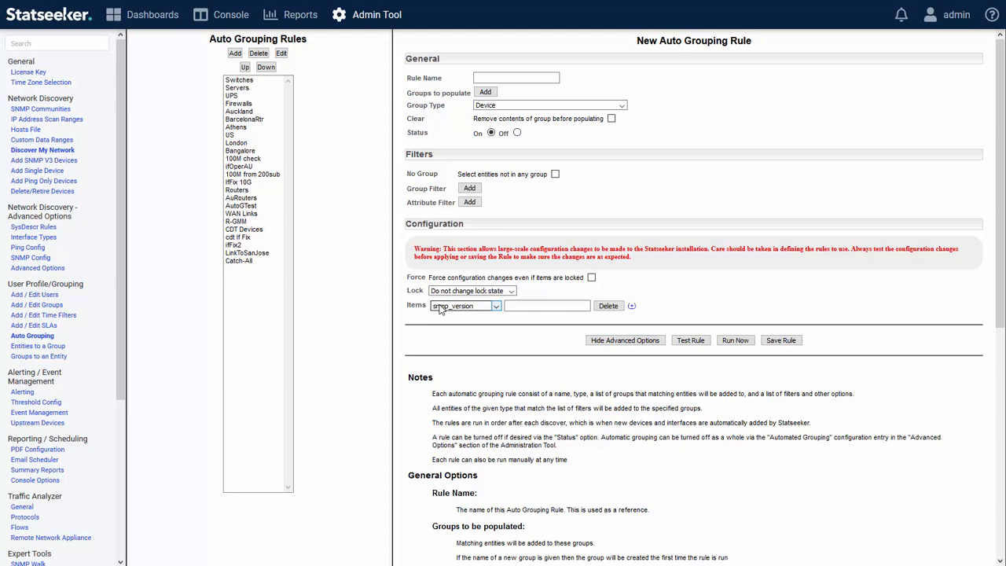
left_click(495, 307)
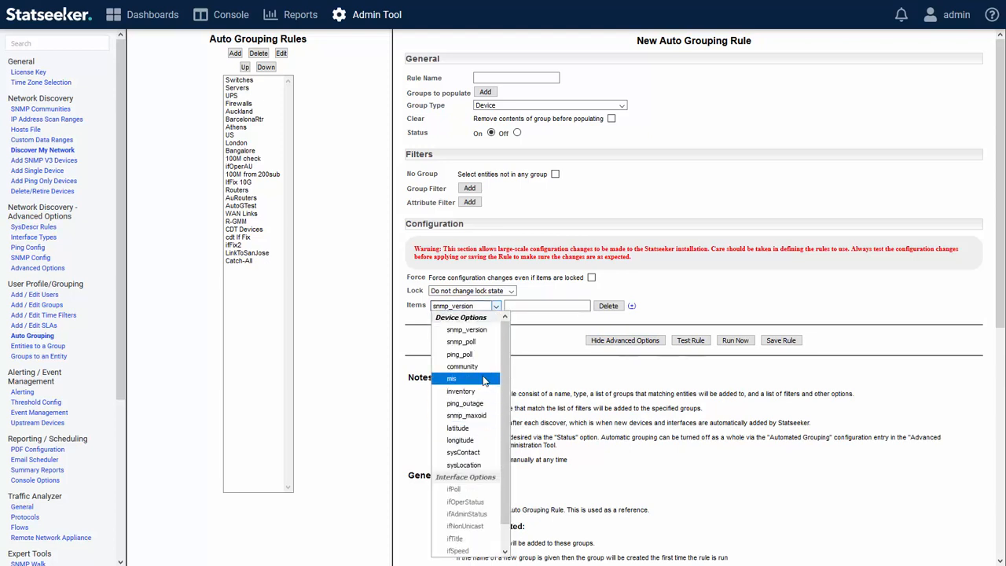
left_click(458, 429)
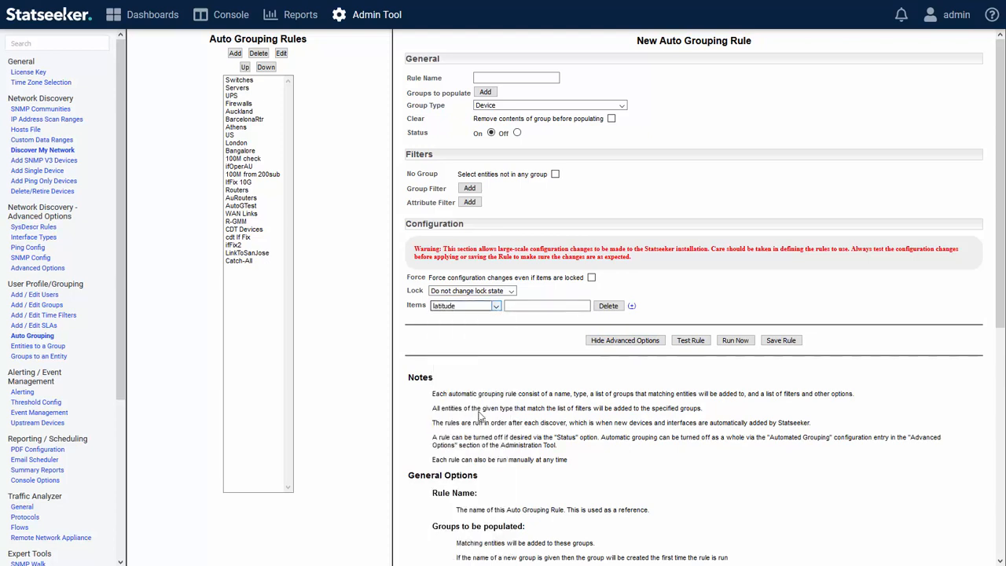
left_click(632, 306)
left_click(496, 320)
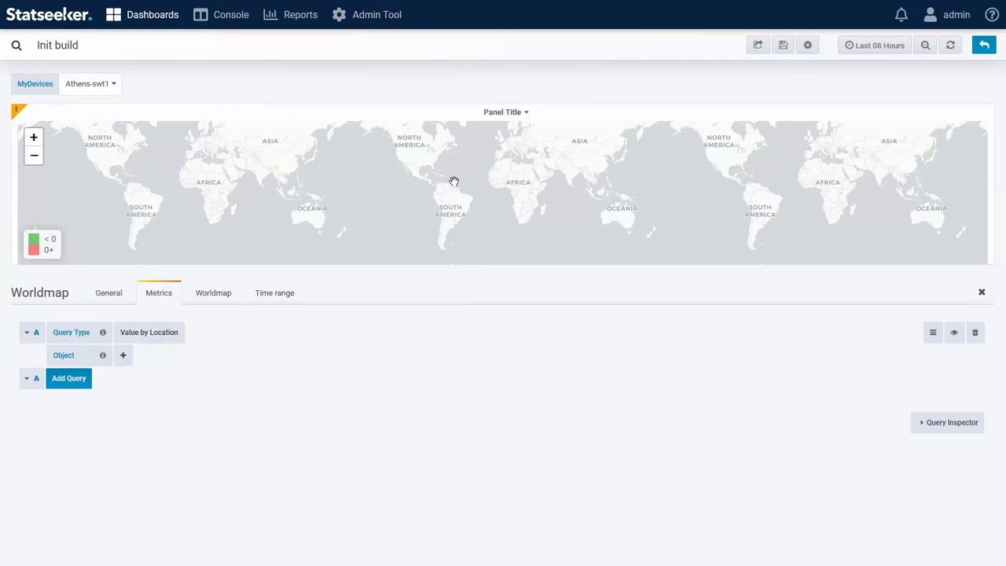
Step: Set the Worldmap query's object to Device and its field to Ping RTT (Average), then refresh the data and check a location marker
left_click(123, 358)
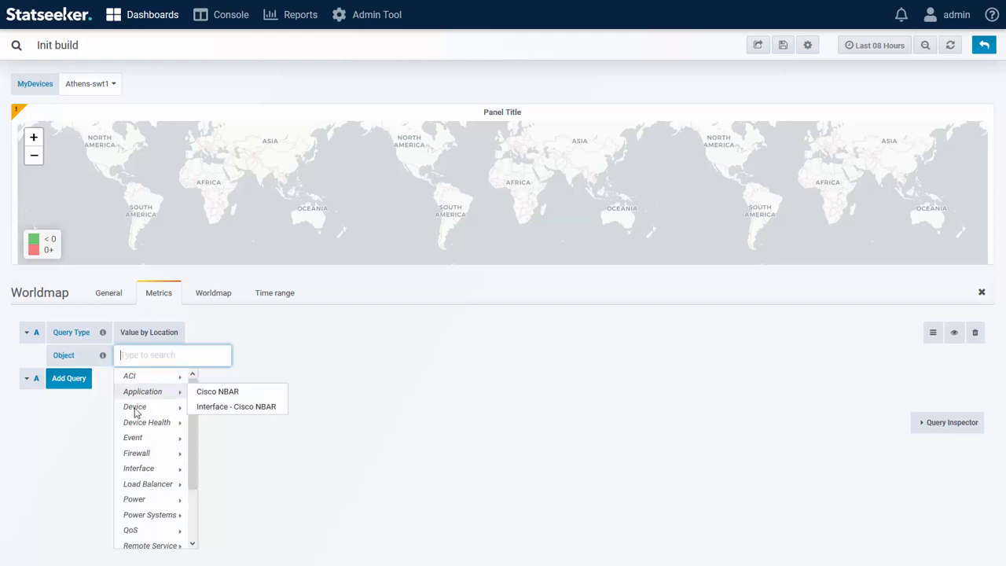
left_click(225, 410)
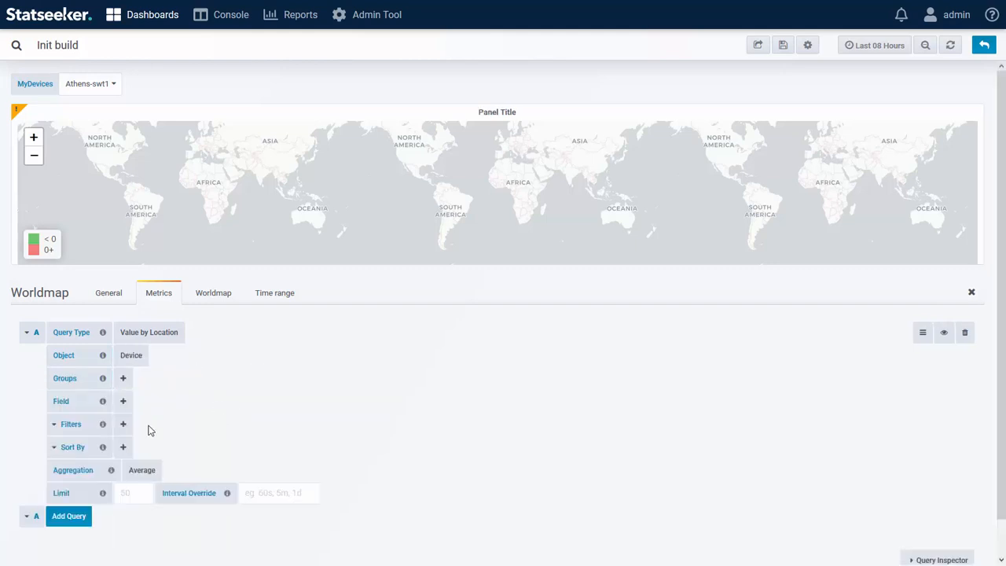
left_click(123, 402)
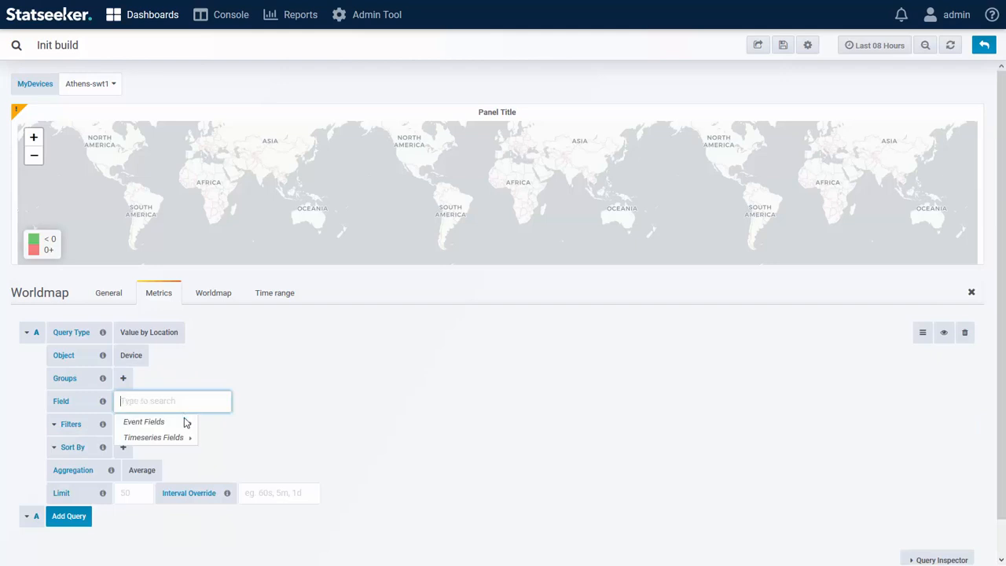
mouse_move(180, 437)
mouse_move(224, 513)
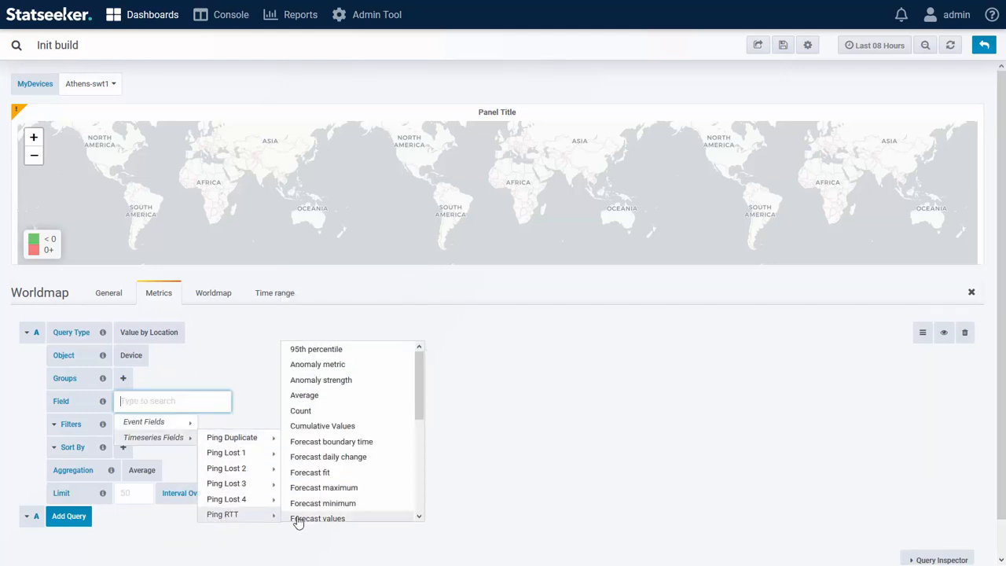
left_click(303, 396)
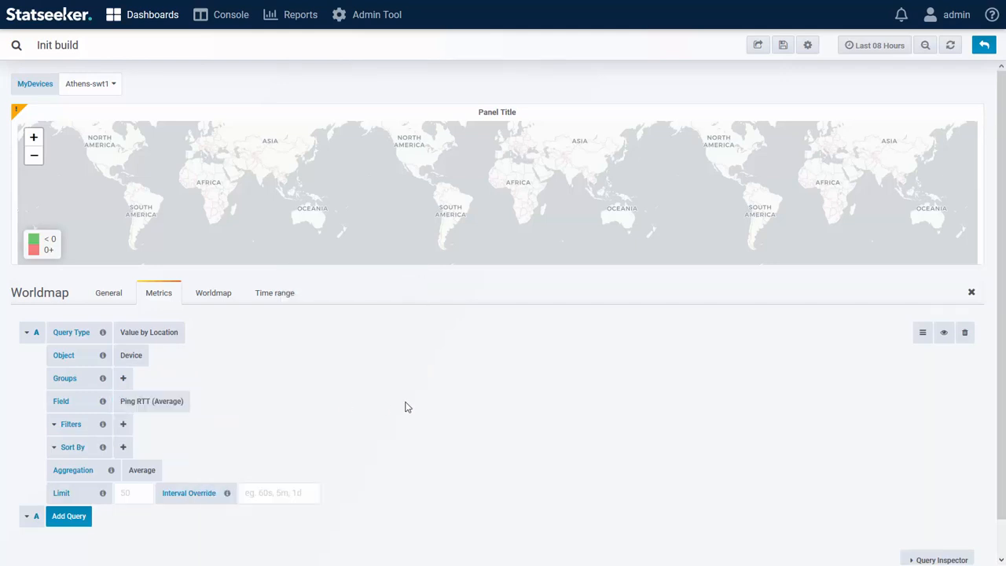
left_click(951, 47)
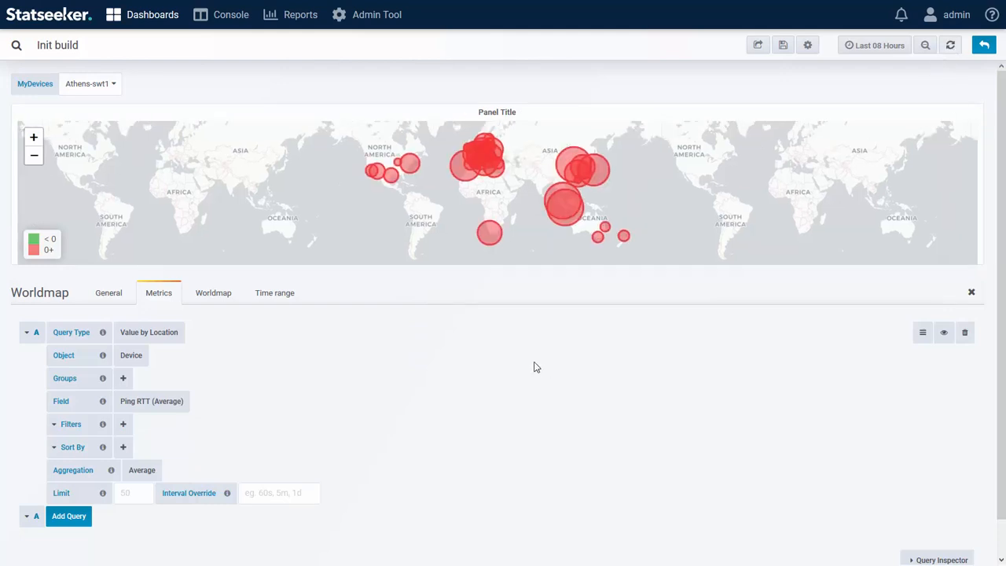
mouse_move(491, 236)
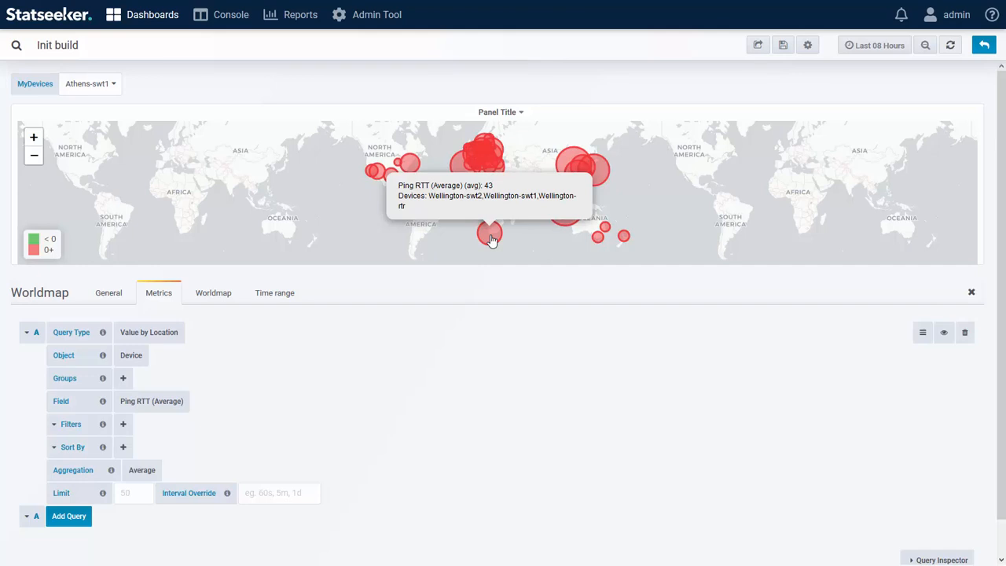
Step: Set the map circles' maximum size to 20 and stroke width to 1, and enable mouse wheel zoom
left_click(218, 293)
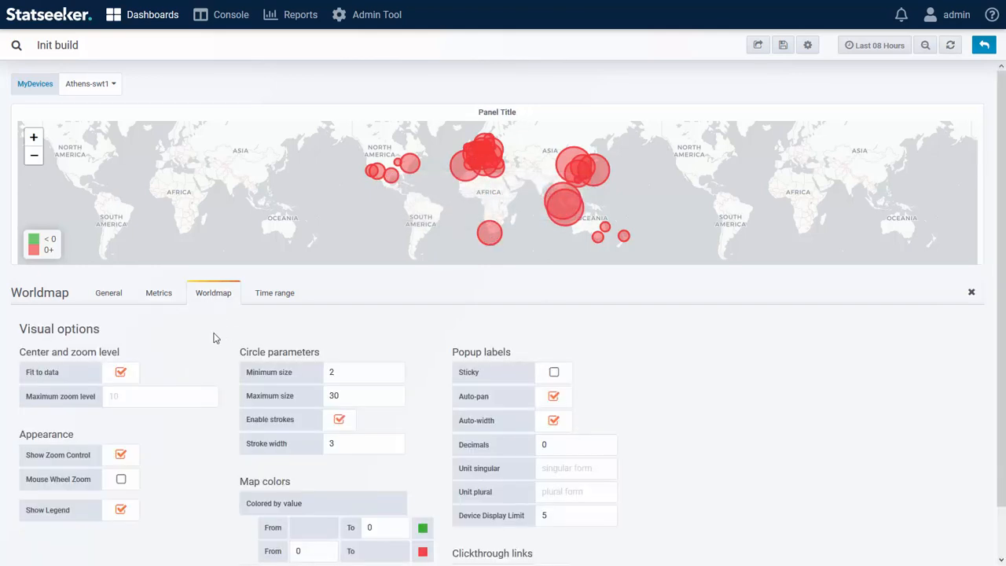
scroll(187, 338, "down", 1)
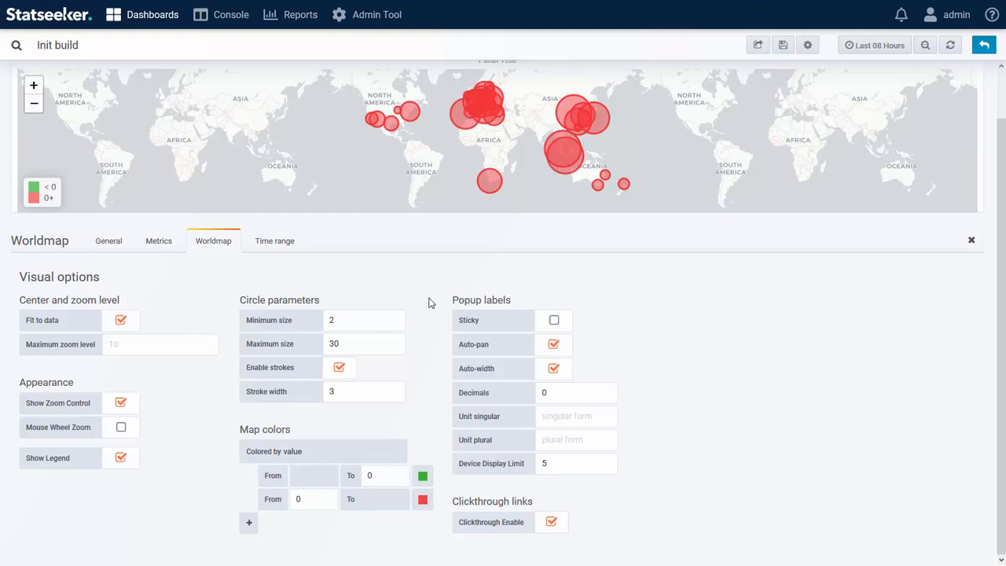
left_click_drag(354, 340, 319, 344)
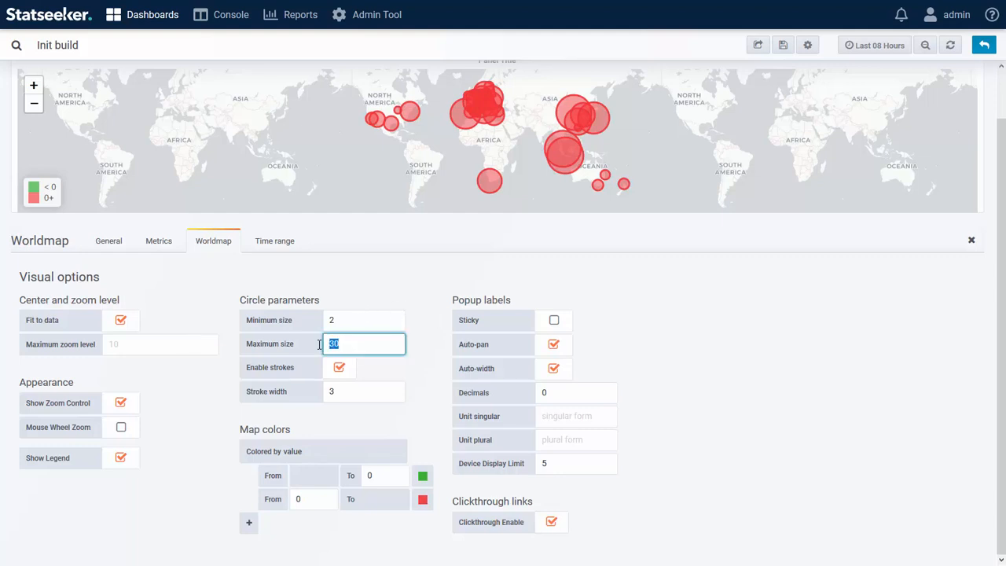
type("20")
left_click(692, 328)
left_click_drag(353, 389, 276, 390)
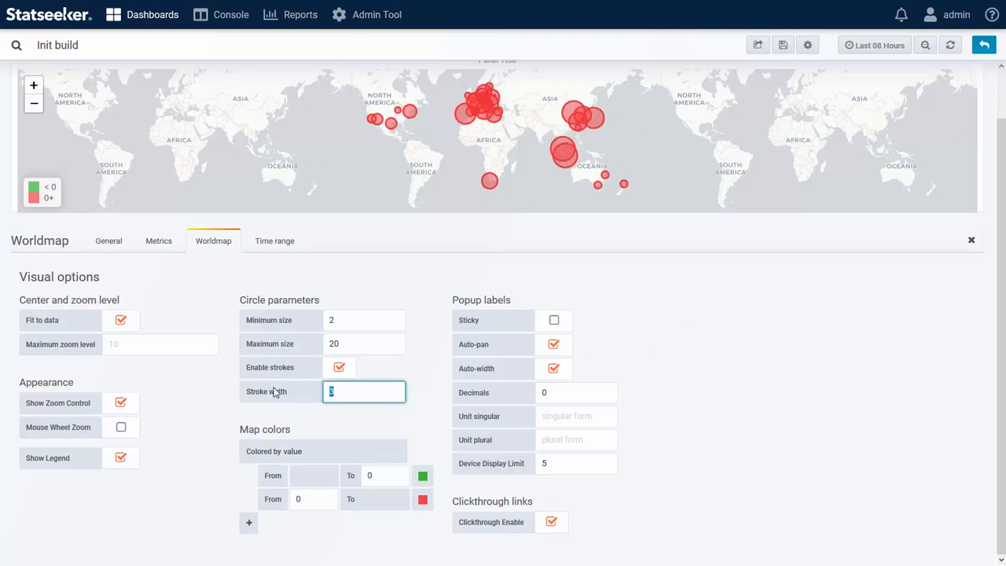
type("1")
left_click(714, 403)
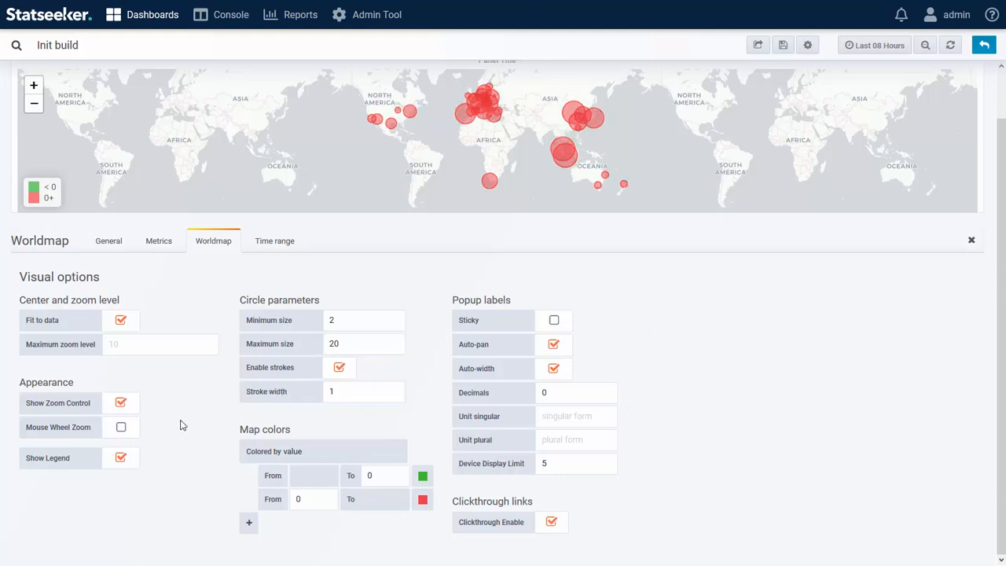
left_click(121, 427)
Step: Configure the map colors as green up to 45, orange from 45 to 60, and red from 60
left_click(373, 476)
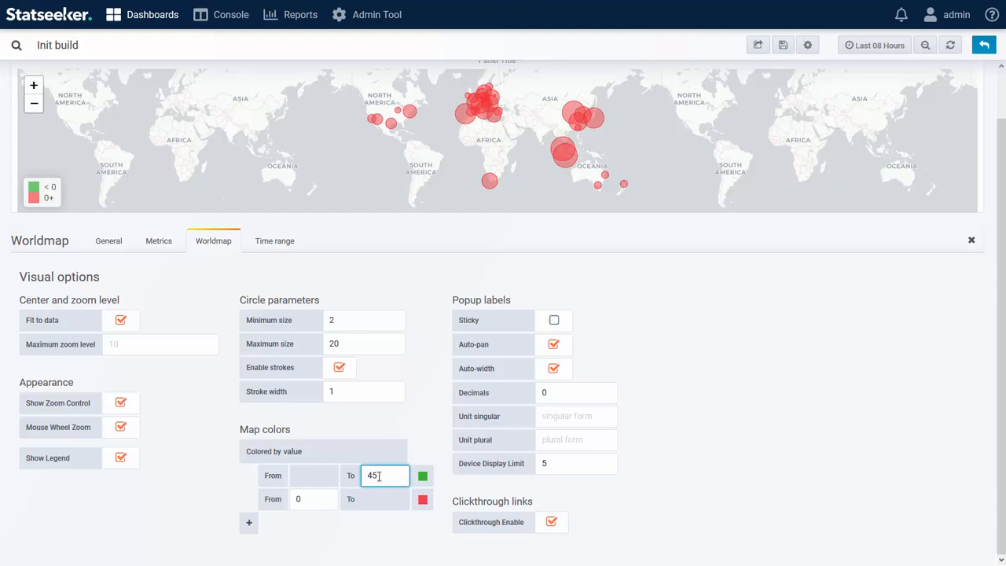
left_click(248, 523)
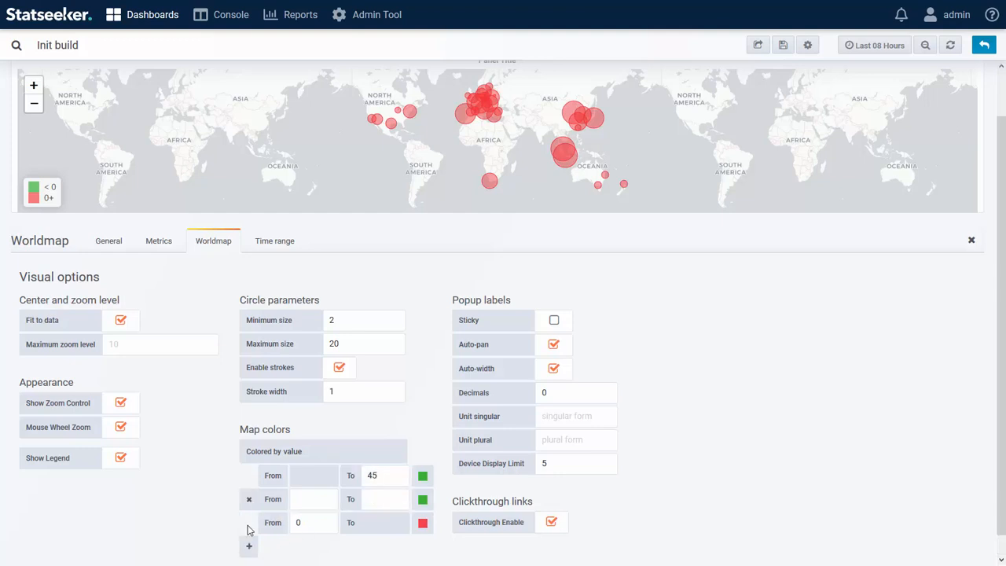
left_click(308, 504)
type("45")
left_click(384, 498)
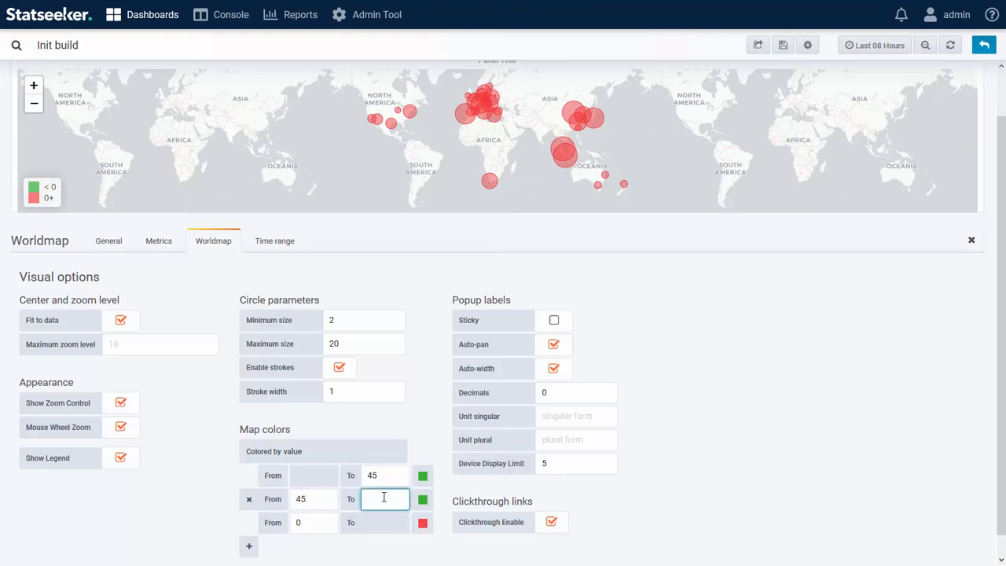
type("60")
left_click(423, 500)
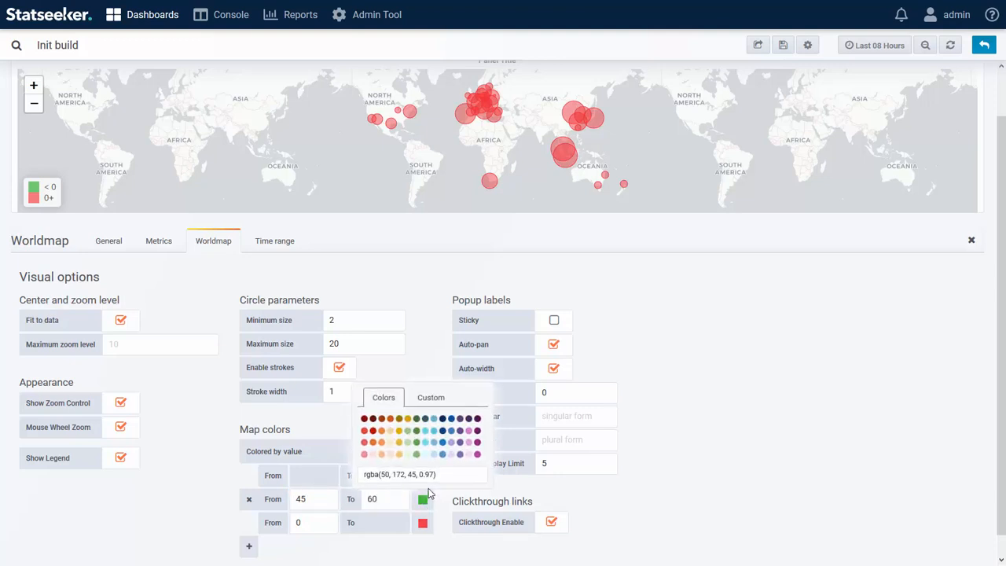
left_click(385, 435)
double_click(293, 522)
type("60")
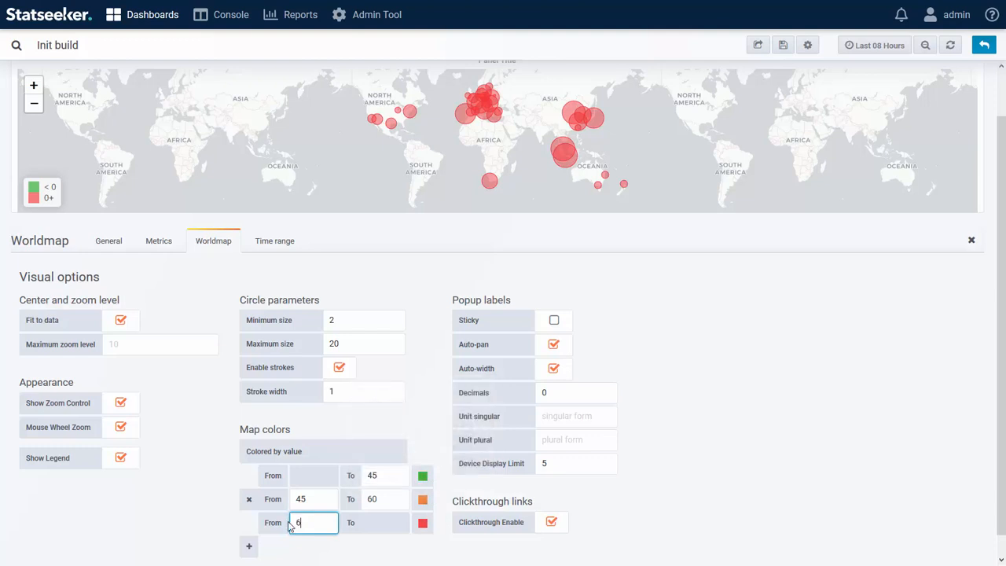
left_click(641, 496)
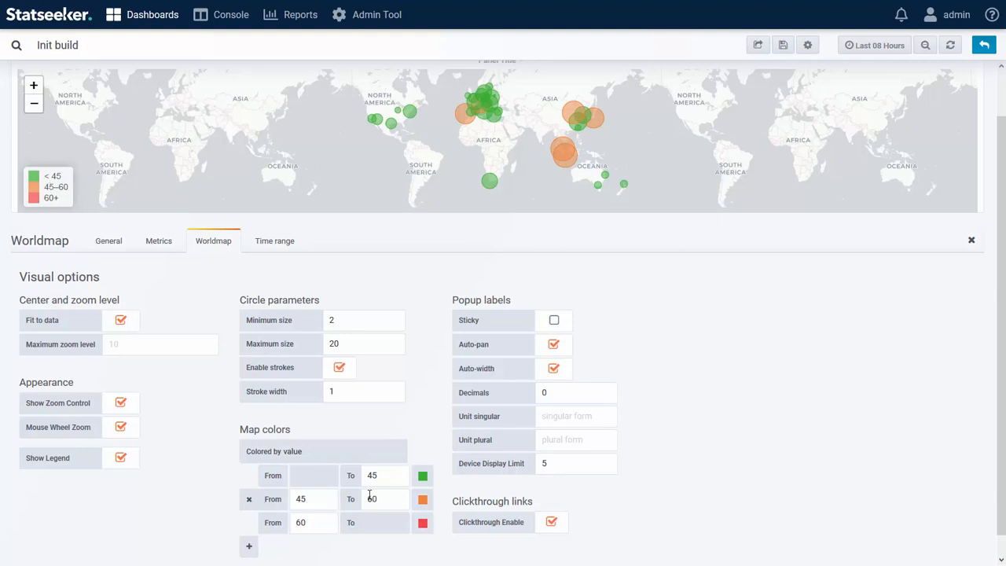
Step: Set both the singular and plural units of the popup labels to ms
mouse_move(555, 163)
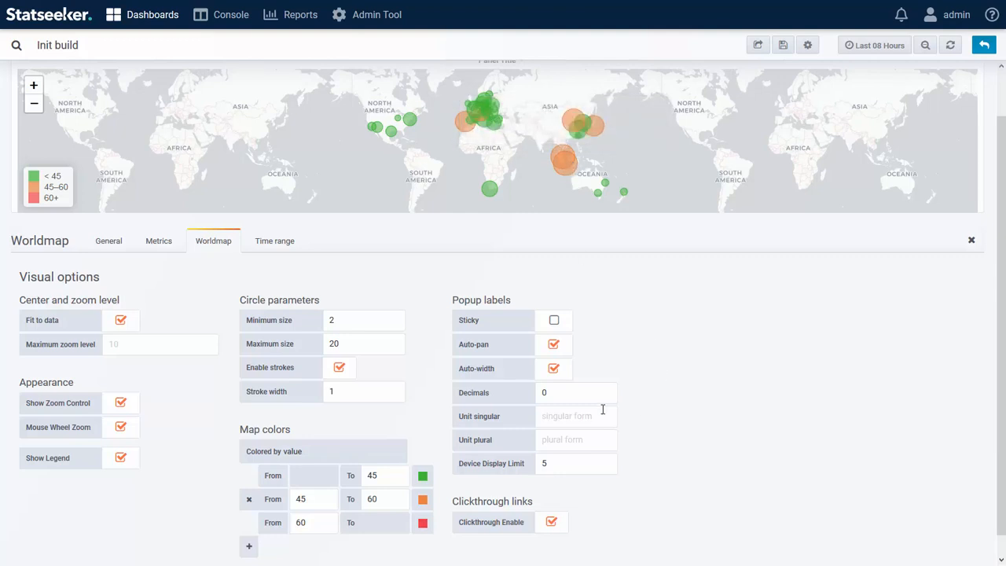
left_click(568, 417)
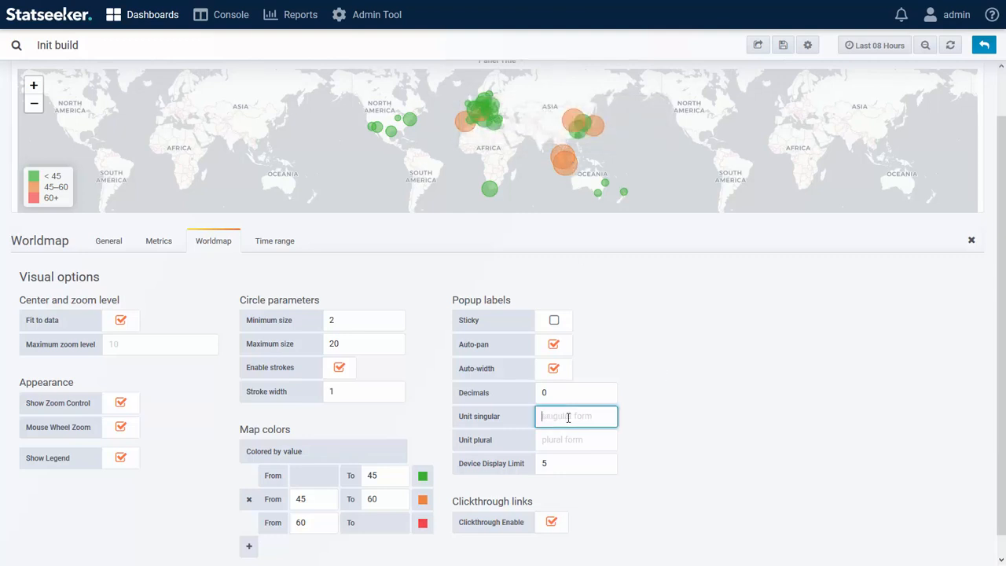
type("ms")
left_click(579, 441)
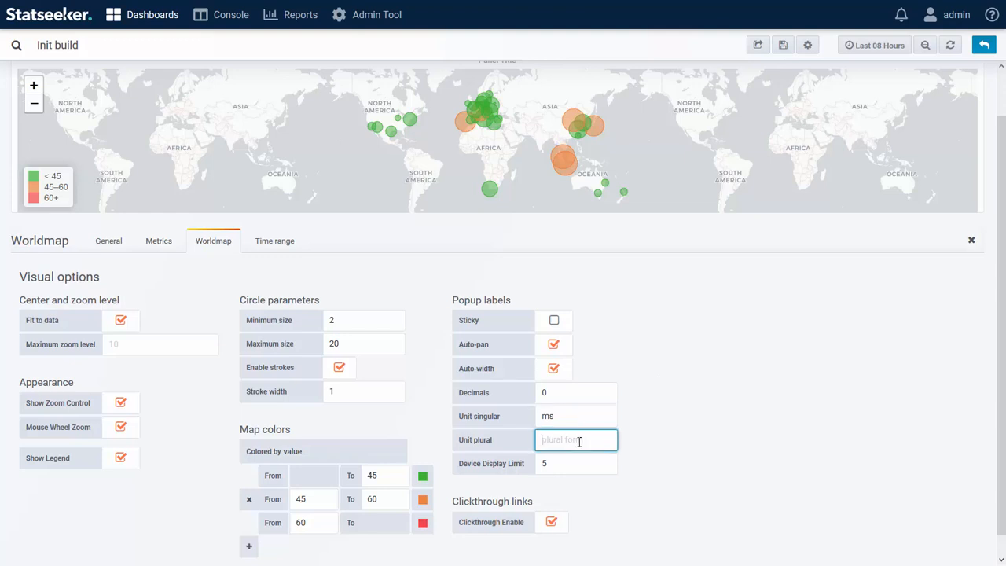
type("ms")
left_click(663, 445)
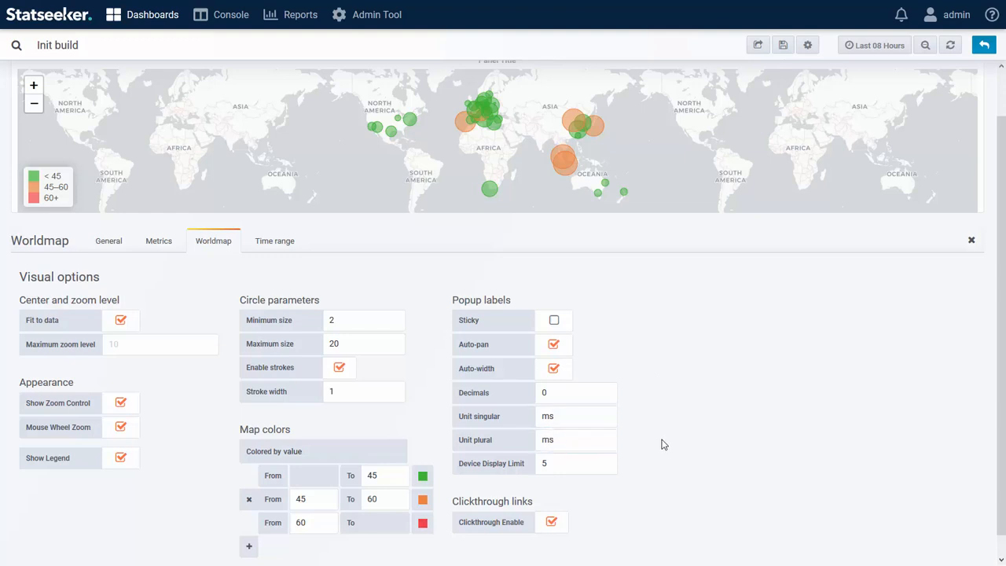
Step: Inspect the Singapore, European and Lisbon device markers on the map and follow the Lisbon marker's clickthrough link
mouse_move(562, 163)
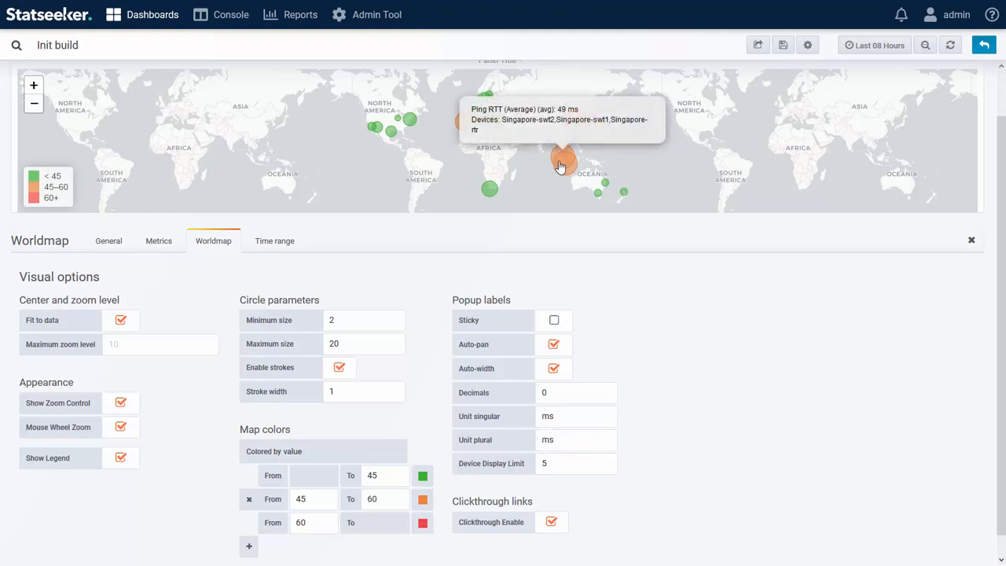
scroll(563, 165, "up", 2)
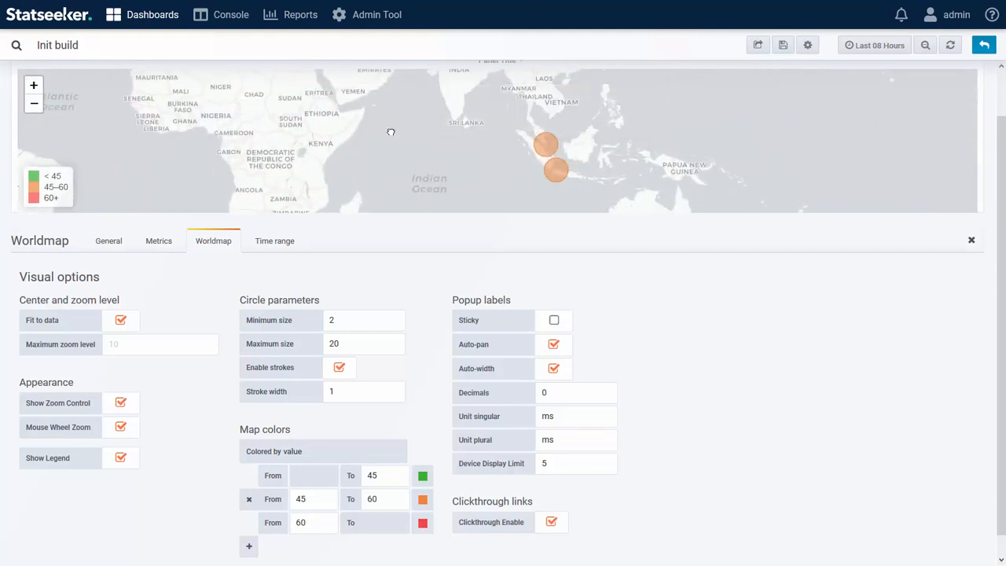
scroll(393, 130, "up", 2)
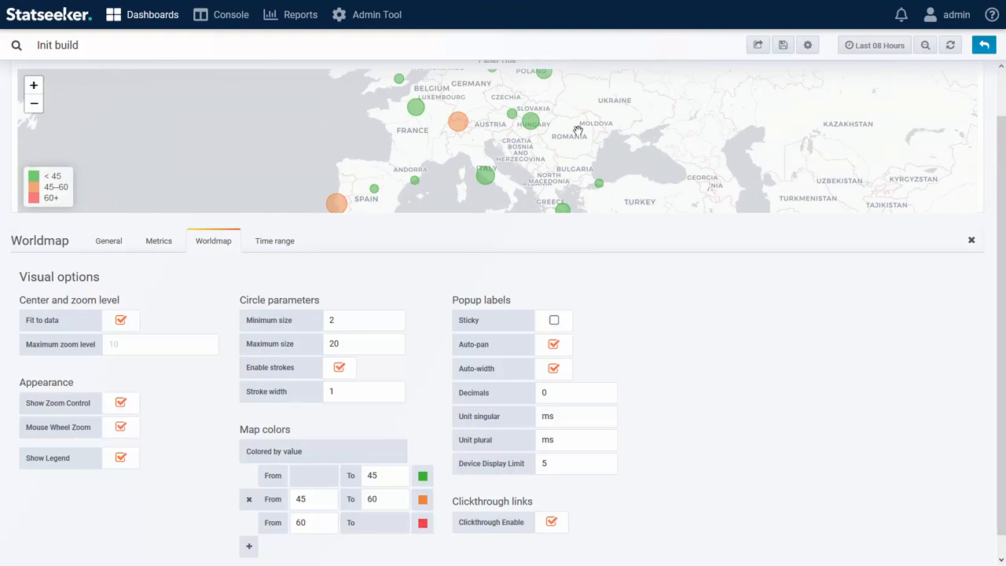
scroll(561, 154, "down", 3)
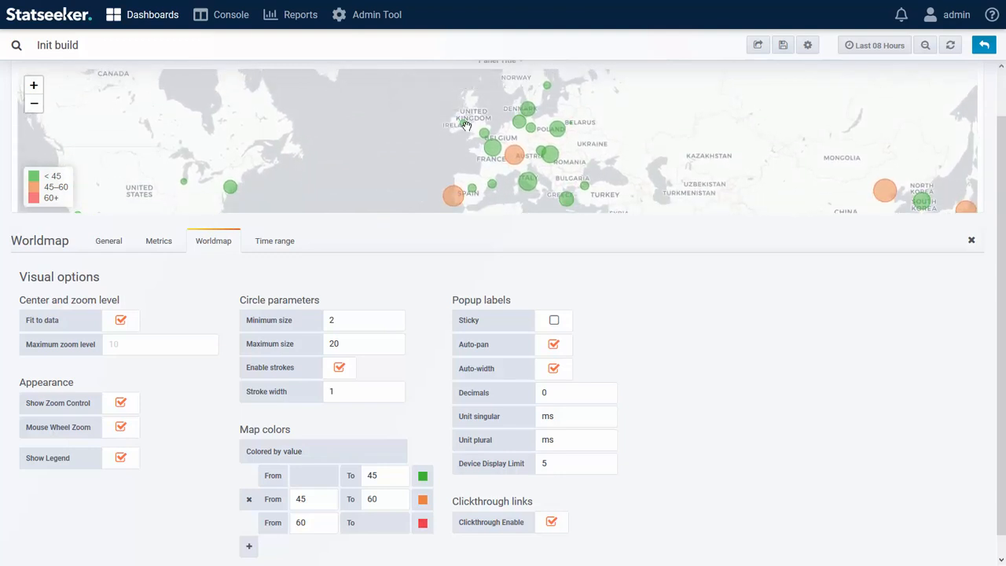
mouse_move(456, 199)
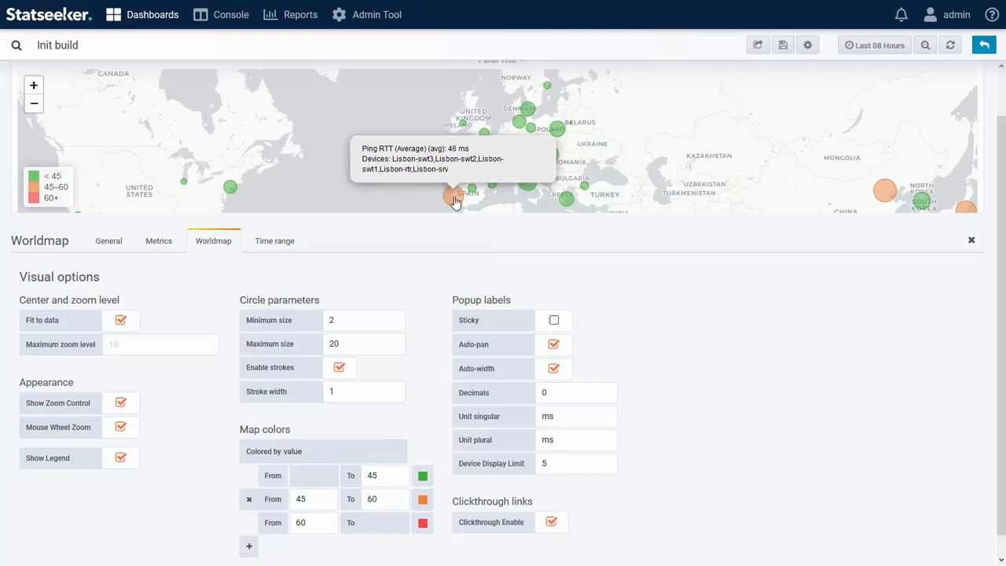
left_click(455, 201)
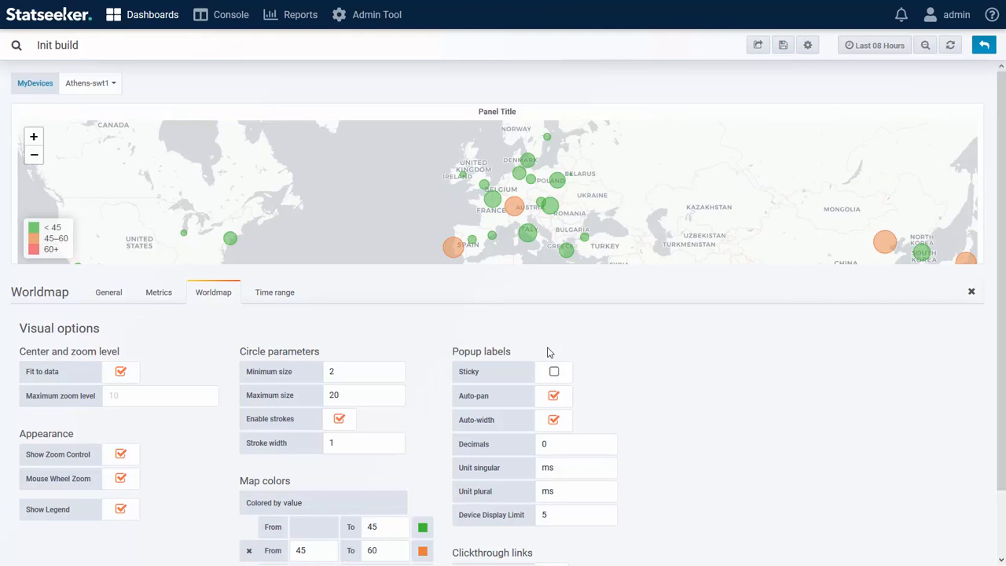
Step: Override the panel's relative time with the last 90s and return to the dashboard
left_click(283, 293)
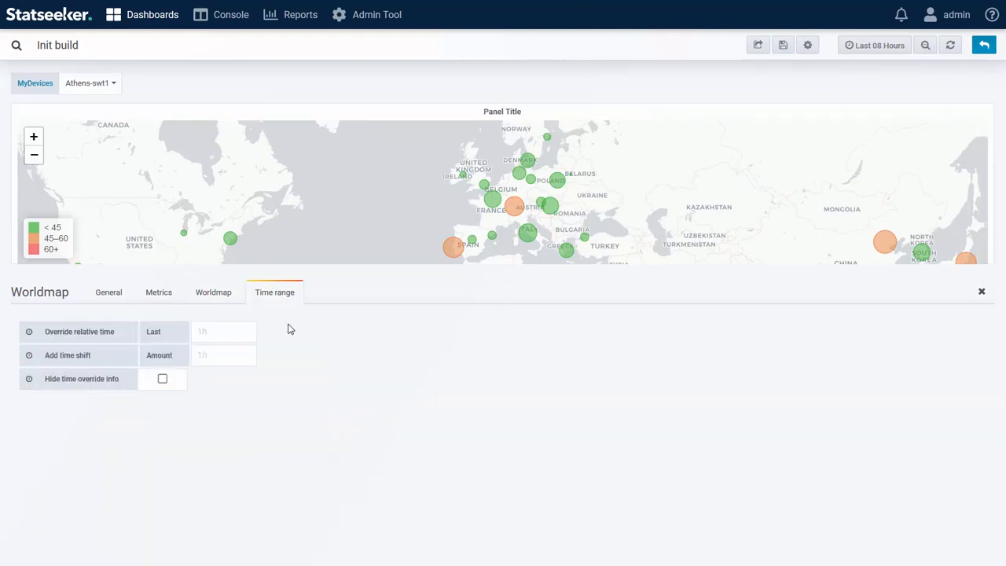
left_click(243, 330)
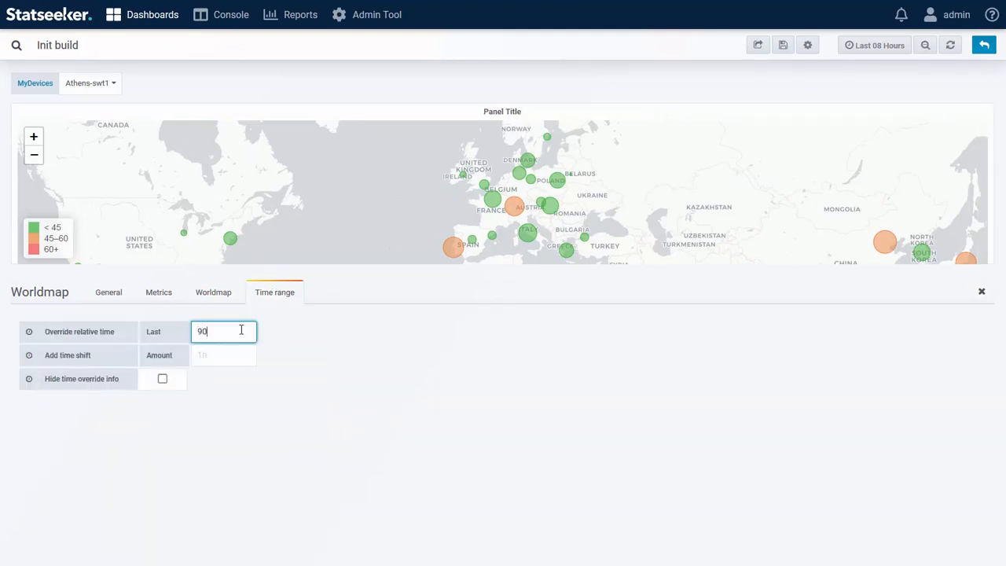
left_click(378, 358)
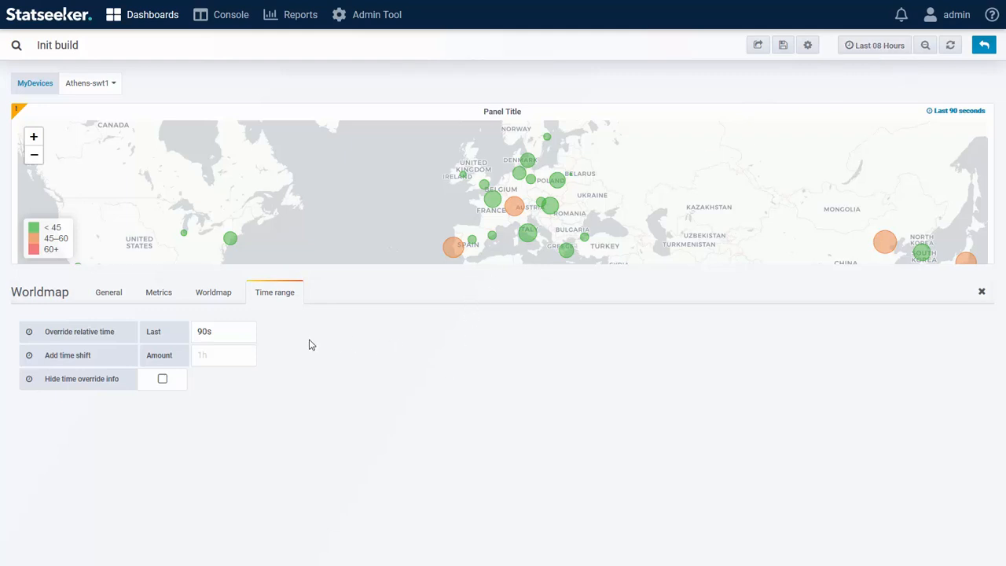
left_click(160, 295)
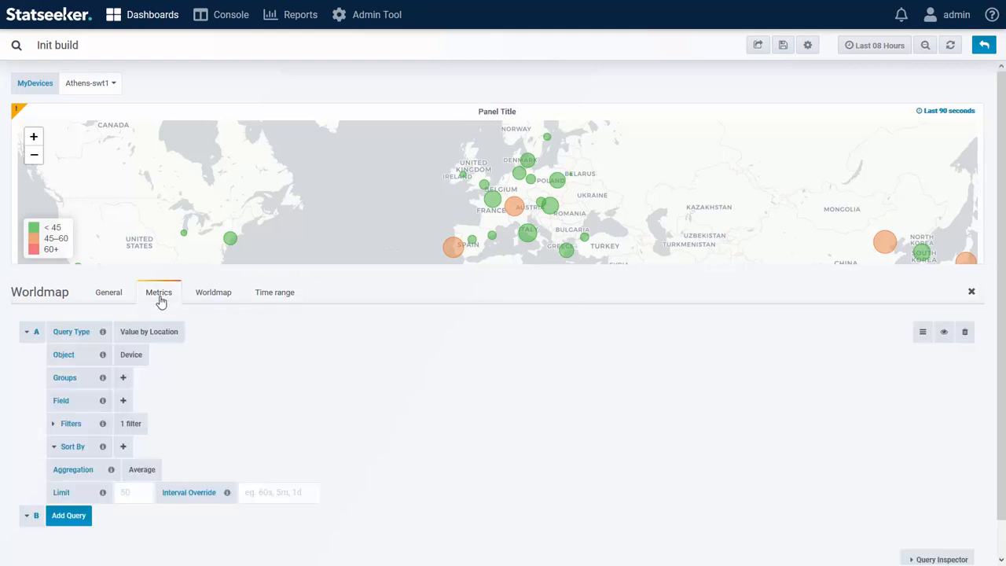
left_click(985, 47)
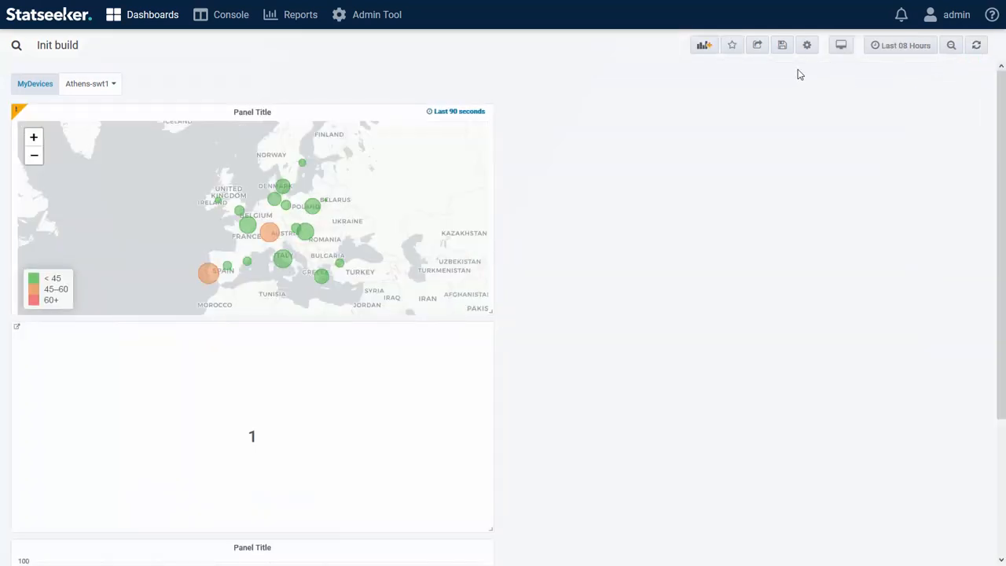
Step: Add a new Worldmap panel to the dashboard and open it for editing
left_click(705, 46)
left_click(249, 262)
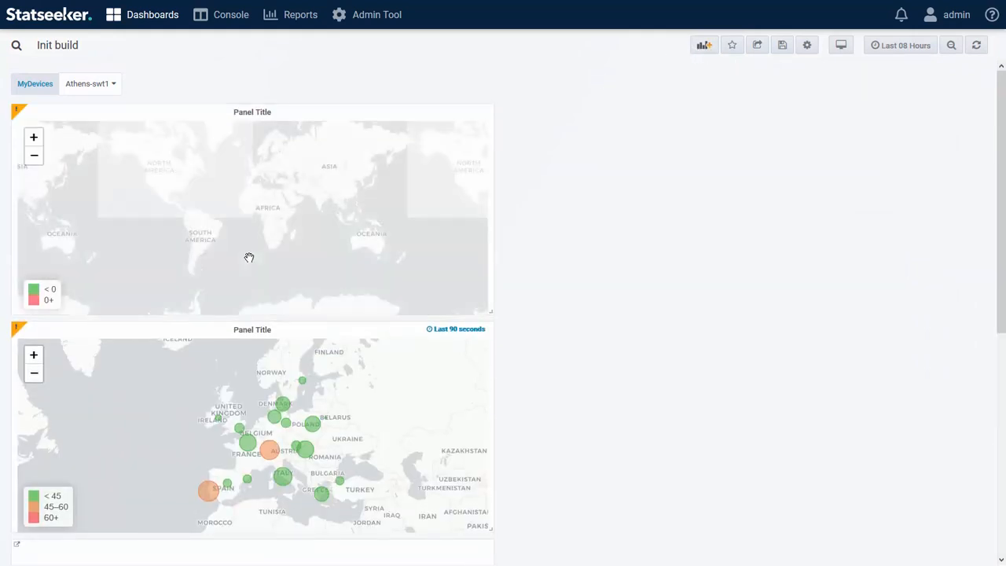
left_click(263, 117)
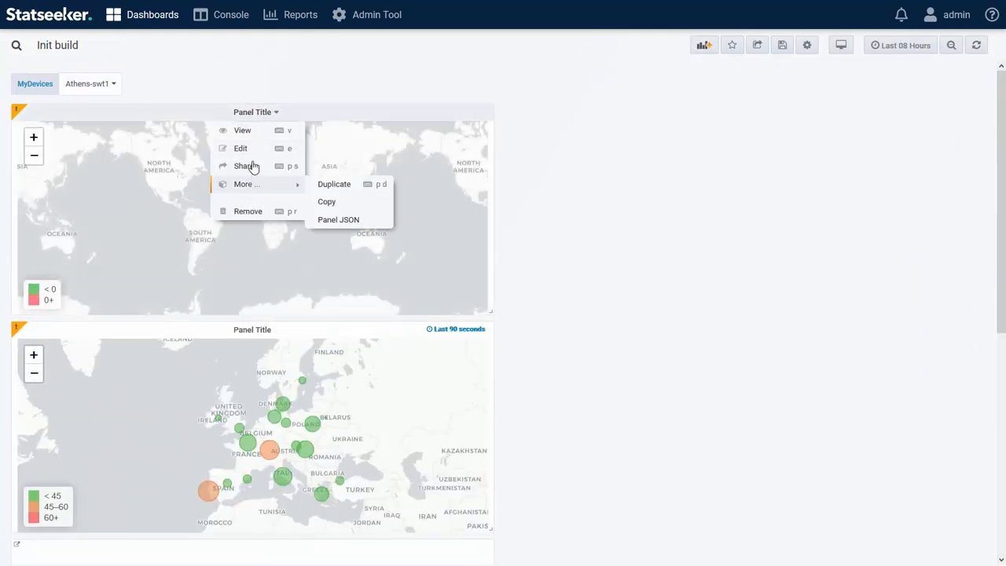
left_click(250, 148)
Step: Set the panel's query type to Count by Location and its object to Interface
left_click(161, 336)
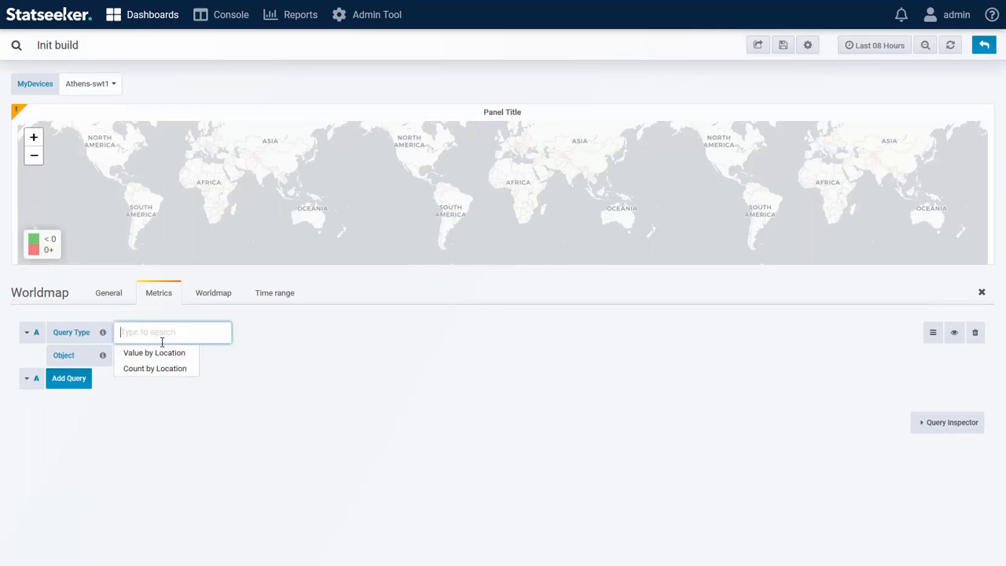
left_click(155, 369)
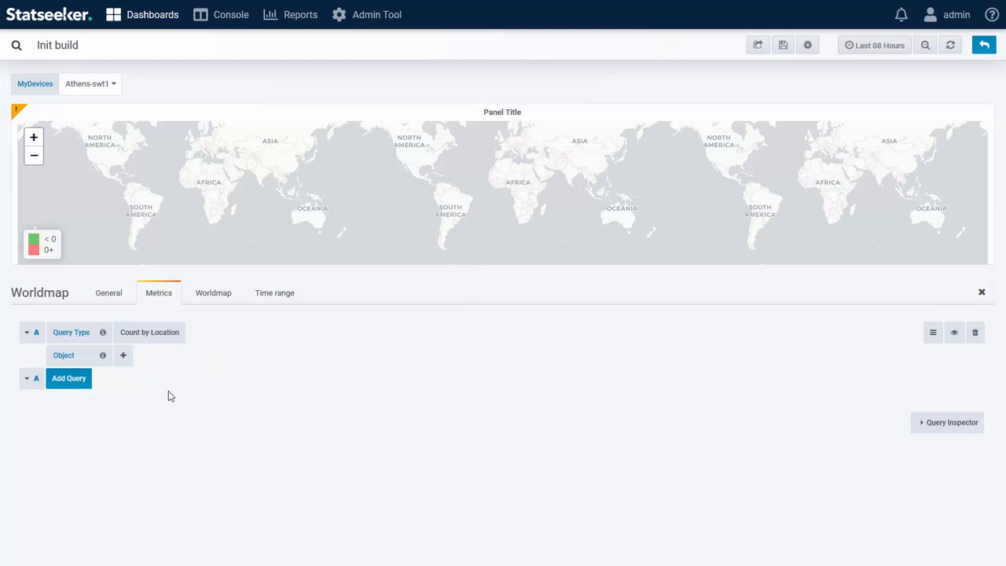
left_click(124, 356)
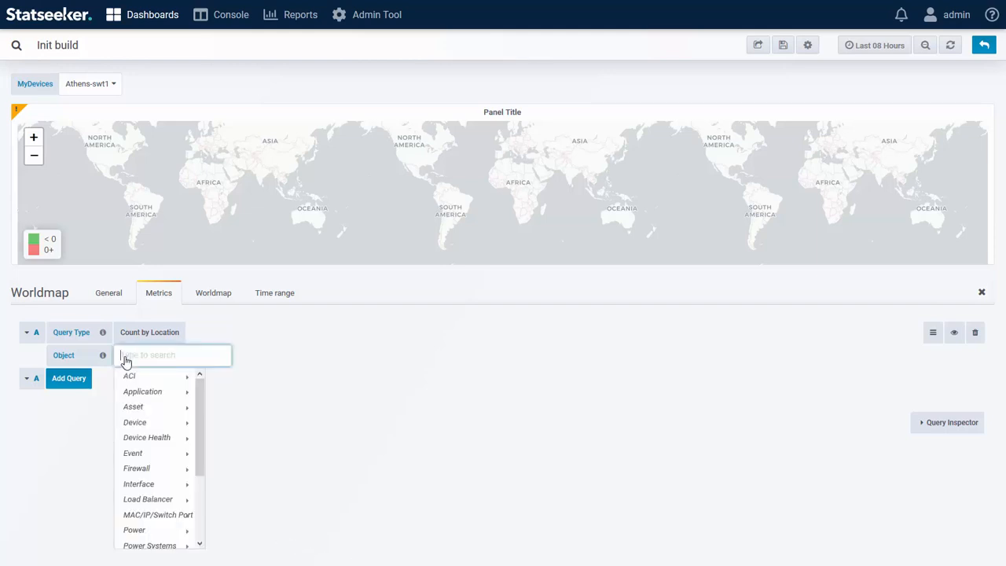
type("int")
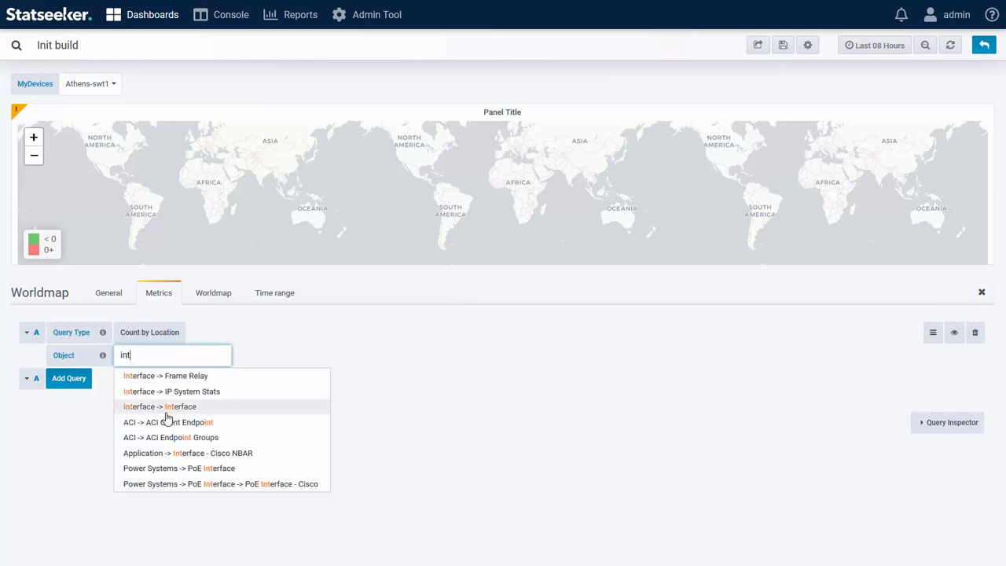
left_click(178, 406)
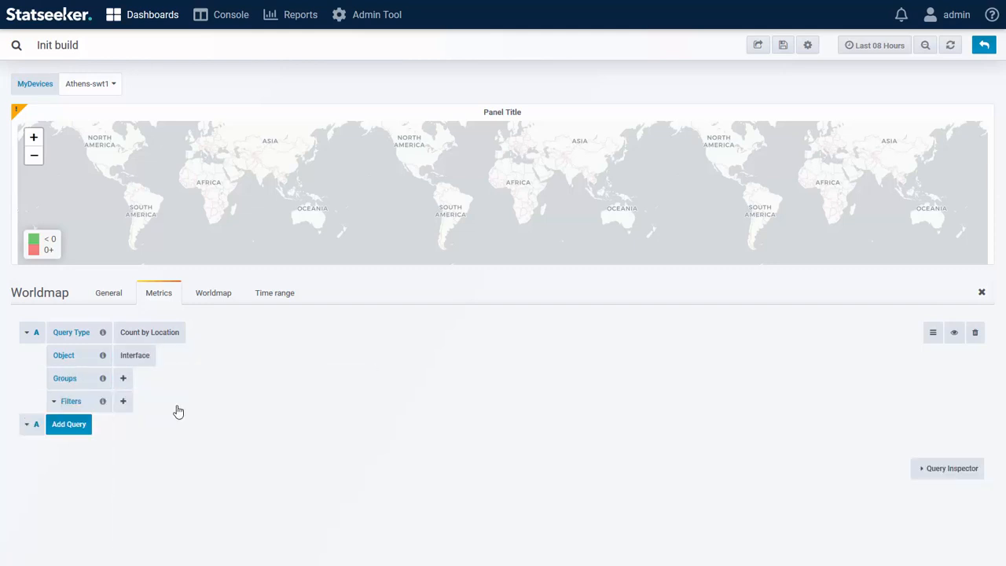
Step: Filter the interface query to if90day Equals 0 and refresh the map
left_click(124, 402)
mouse_move(164, 498)
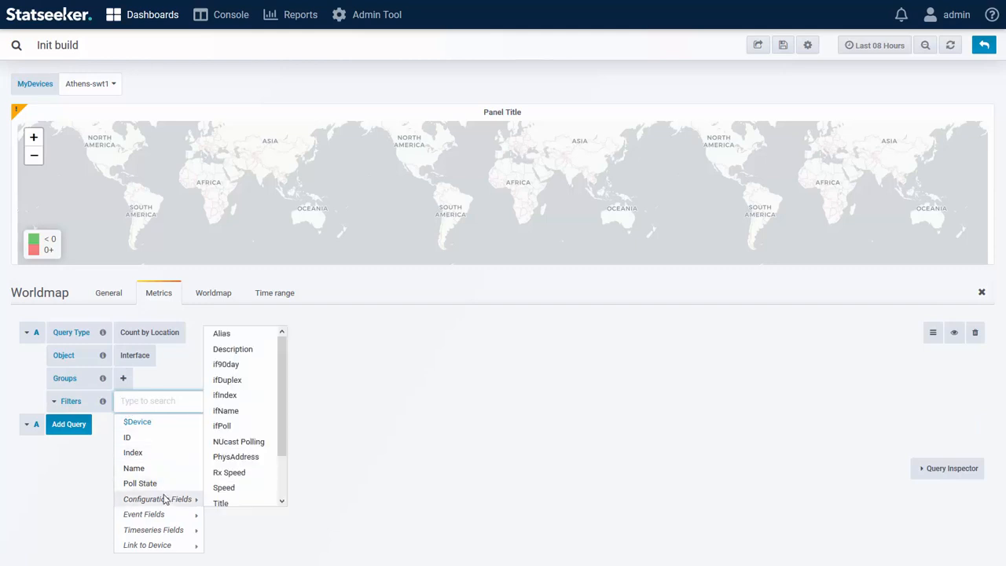
left_click(234, 366)
left_click(211, 404)
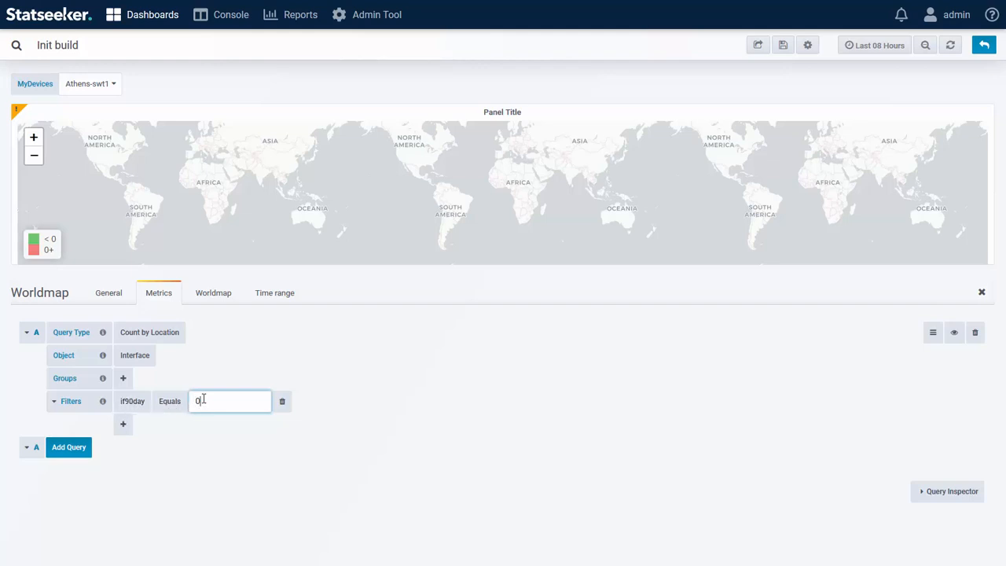
double_click(202, 400)
left_click_drag(210, 401, 196, 401)
type("0")
left_click(249, 456)
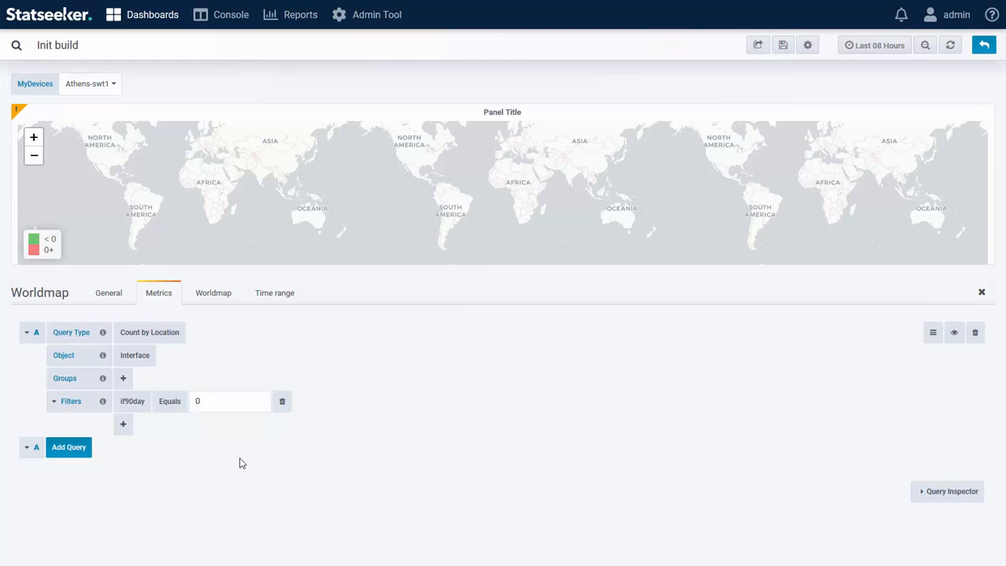
left_click(951, 48)
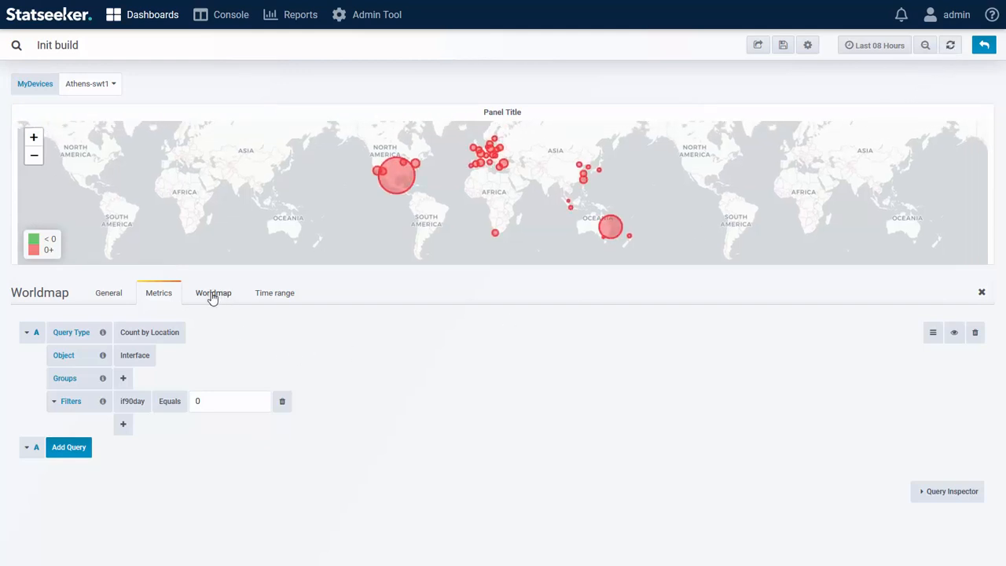
Step: Set the map circles' stroke width to 1 in the Worldmap visual options
left_click(212, 296)
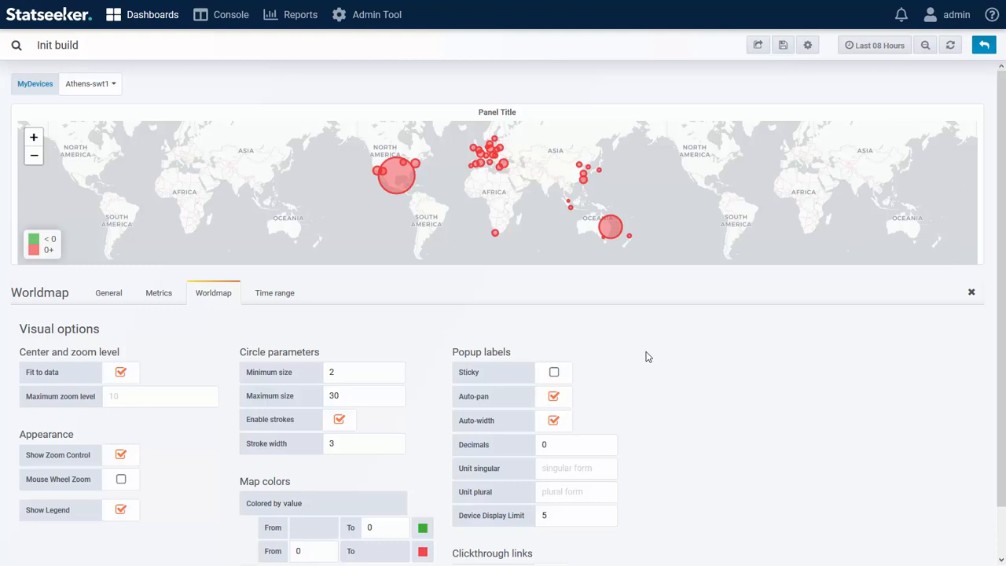
scroll(356, 401, "down", 1)
double_click(331, 392)
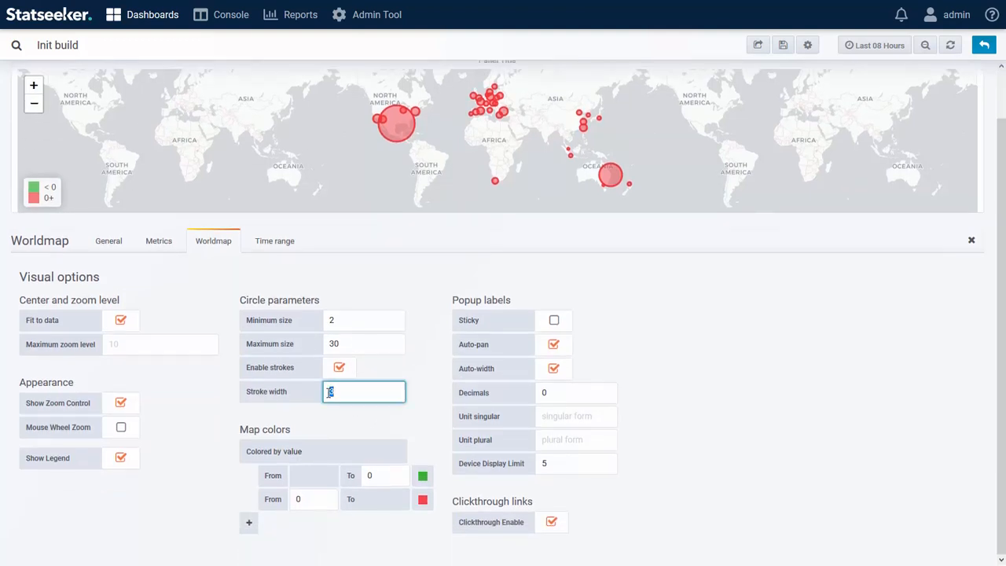
type("1")
left_click(820, 382)
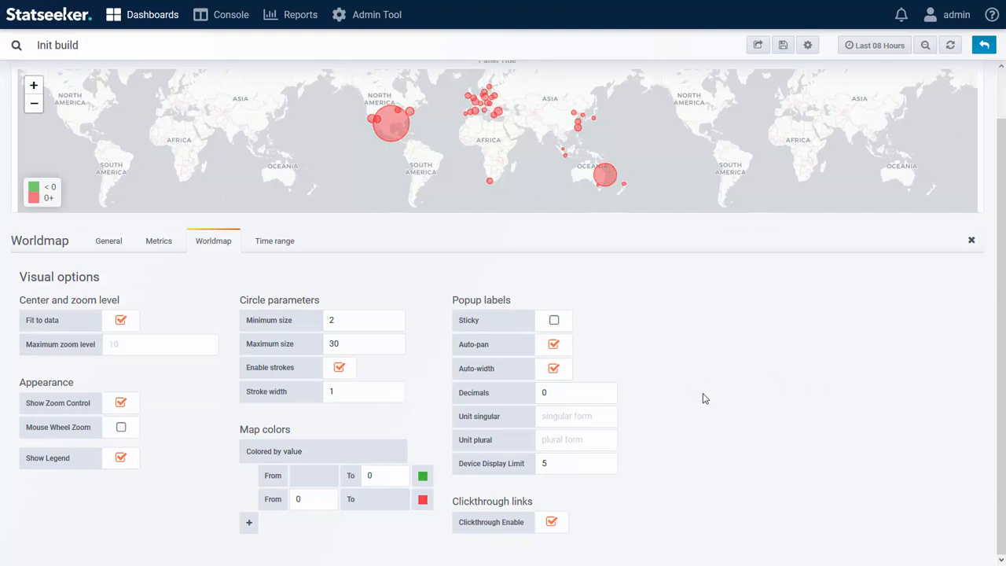
Step: Set the lowest map color range to end at 50 and color it dark red
double_click(386, 475)
left_click(422, 476)
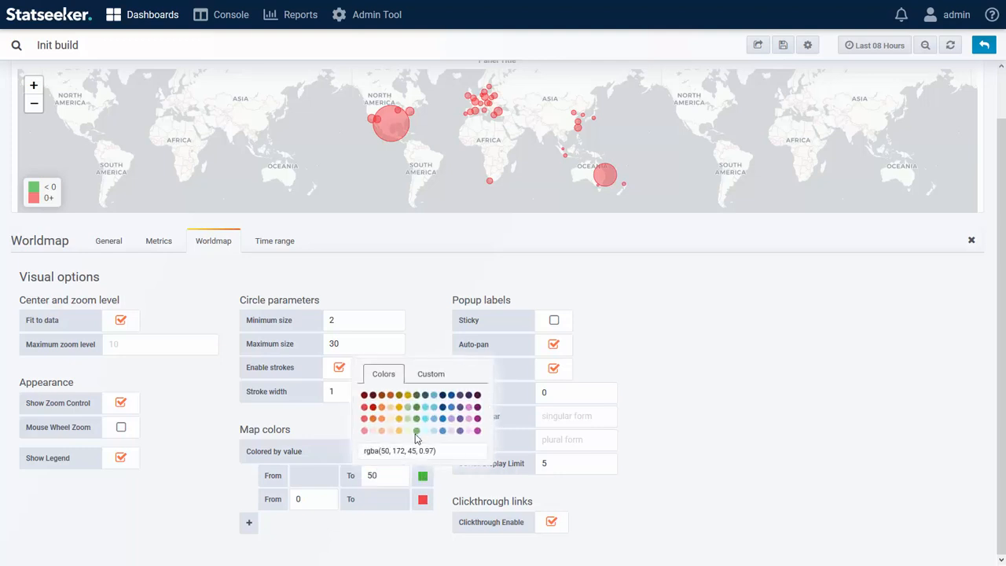
left_click(373, 408)
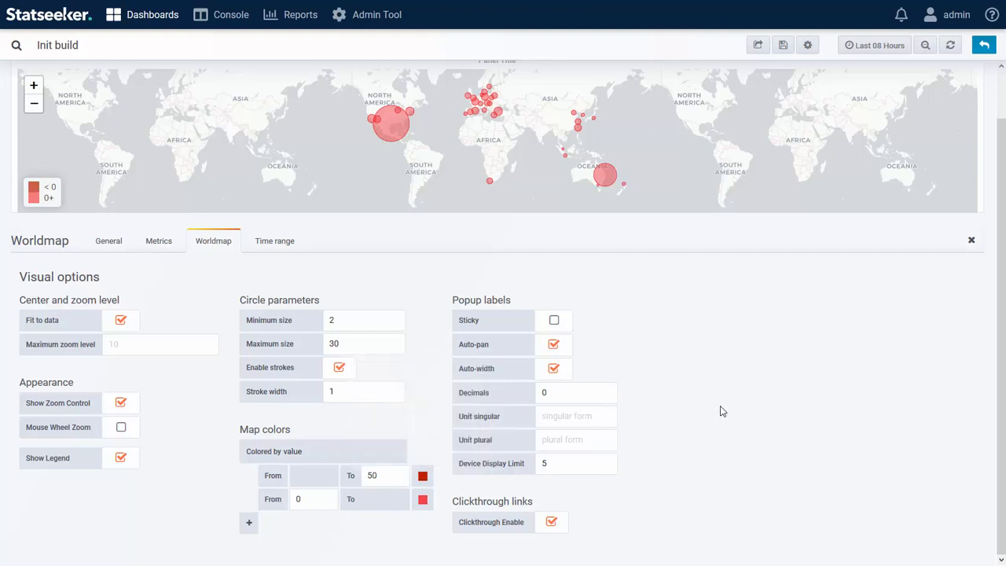
Step: Add a map color range from 50 to 200 and color it orange (#ef843c)
left_click(248, 523)
scroll(330, 479, "down", 1)
left_click(307, 479)
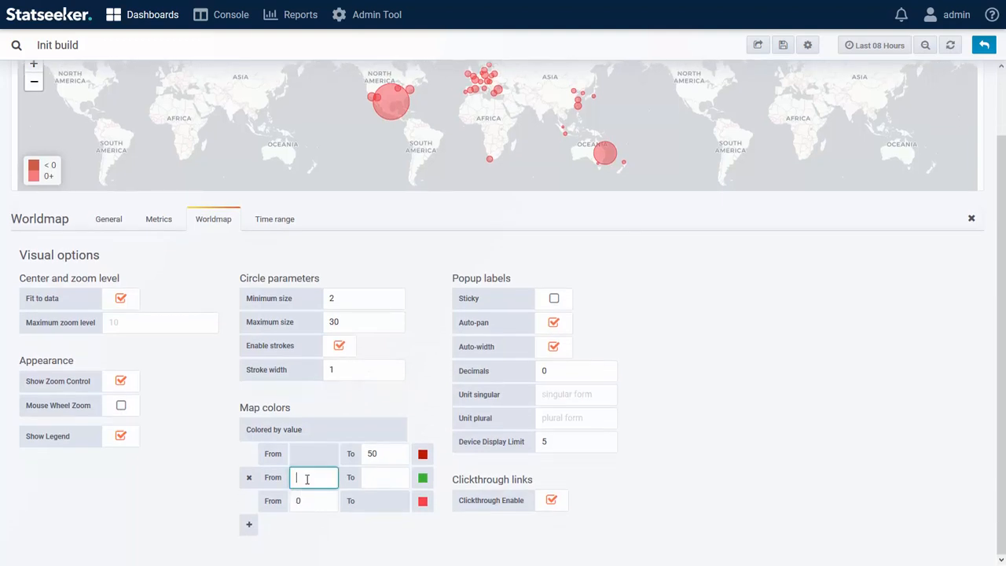
left_click(388, 474)
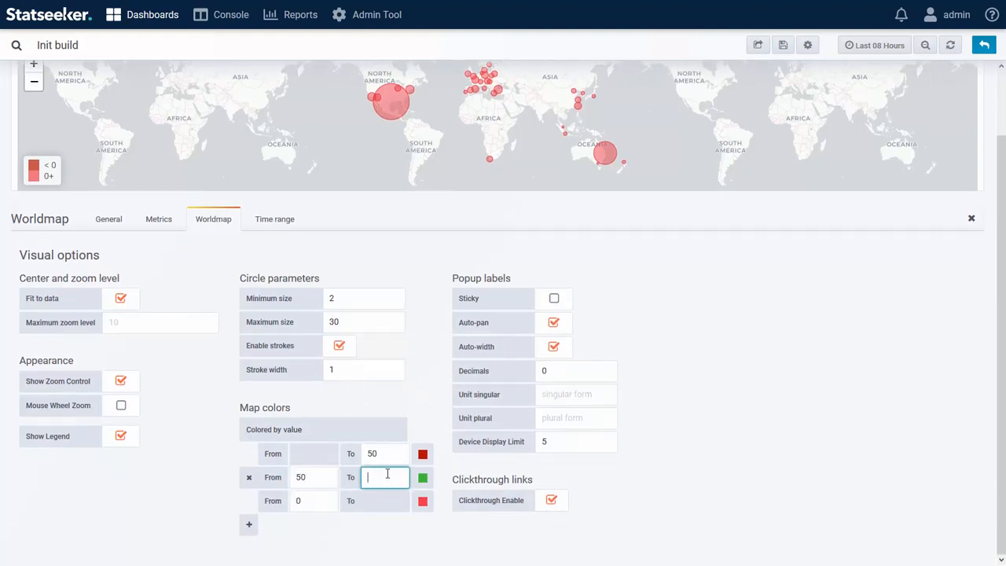
left_click(423, 478)
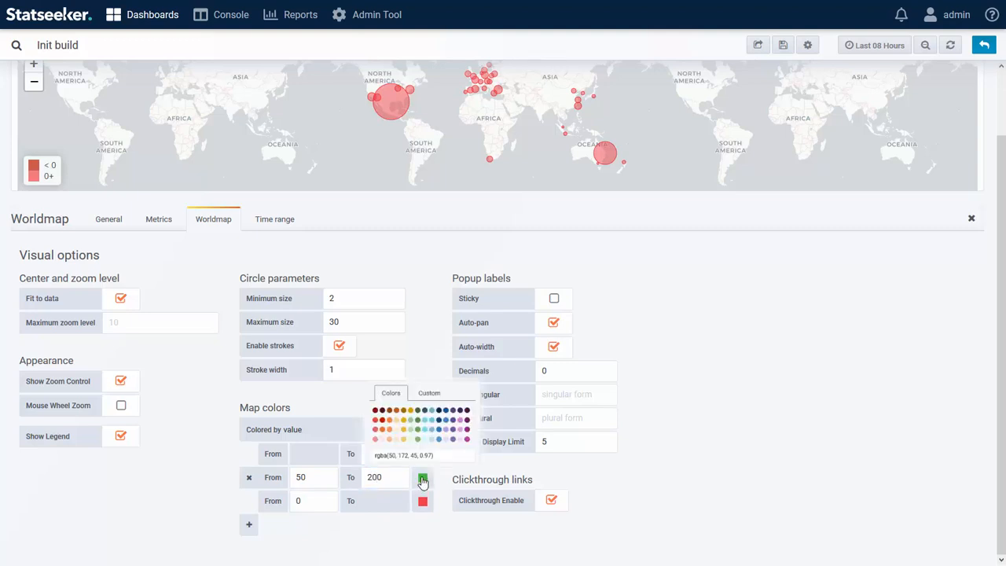
left_click(382, 410)
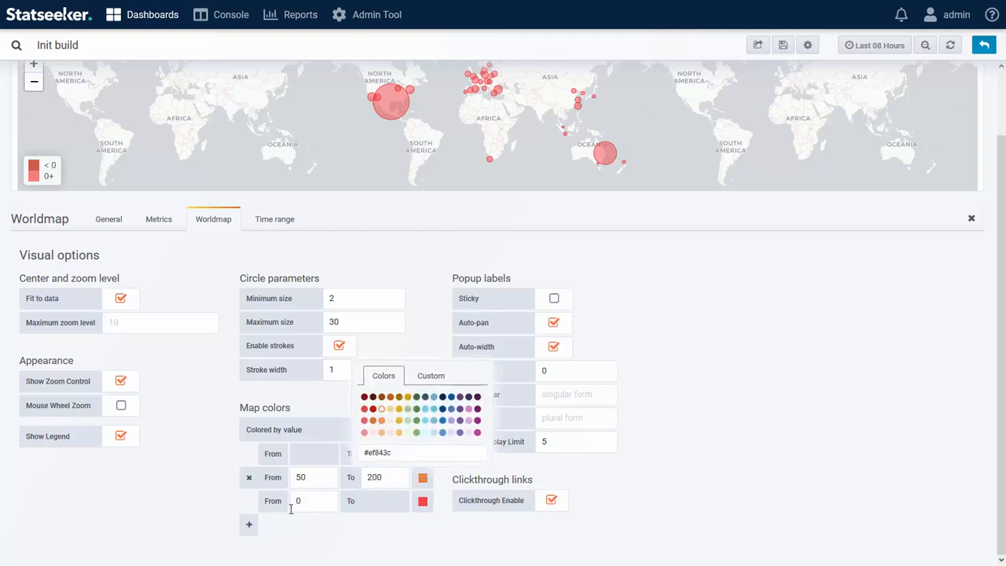
Step: Add a map color range from 200 to 500 and color it yellow (#e5ac0e)
left_click(250, 526)
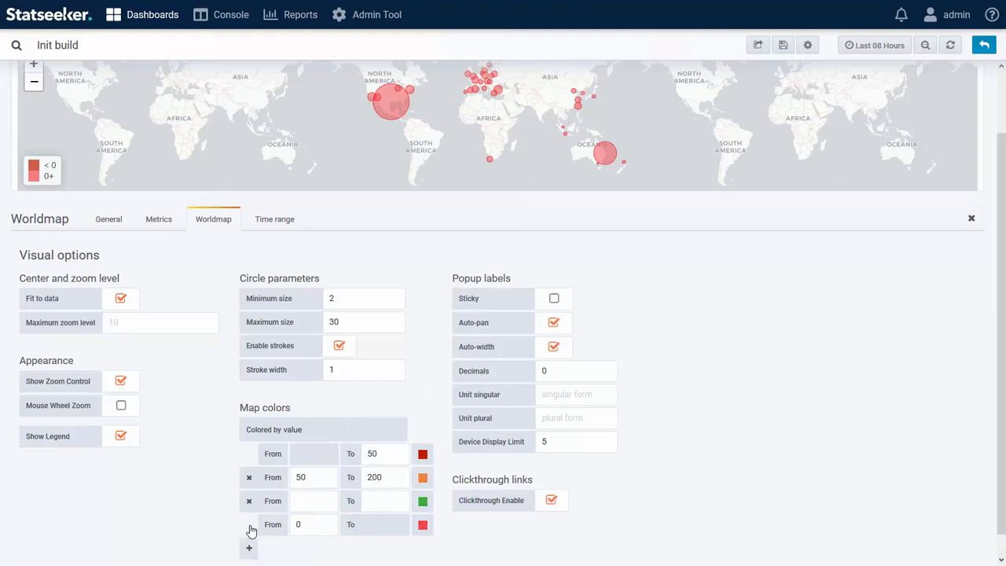
left_click(307, 500)
type("20")
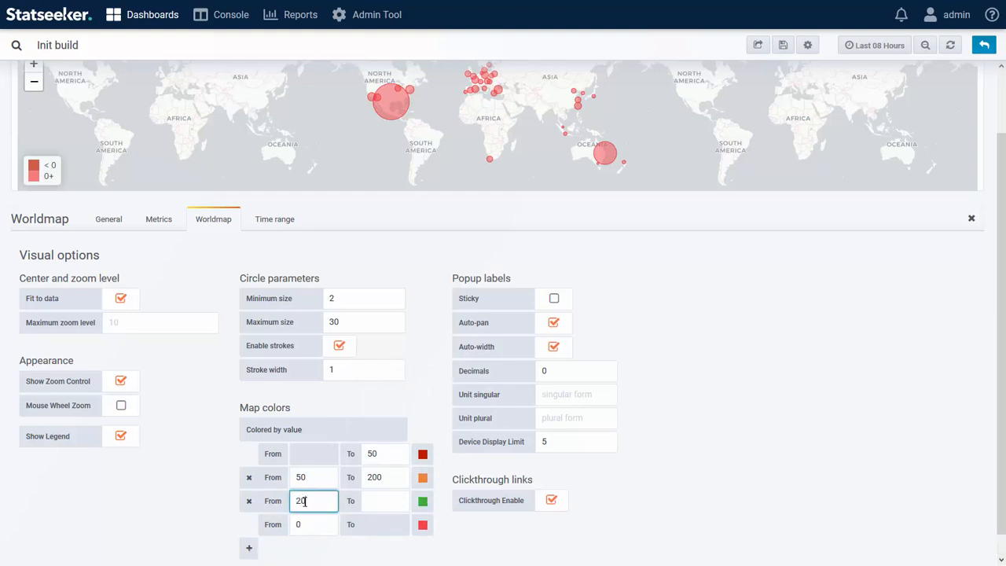
type("0")
left_click(387, 505)
type("500")
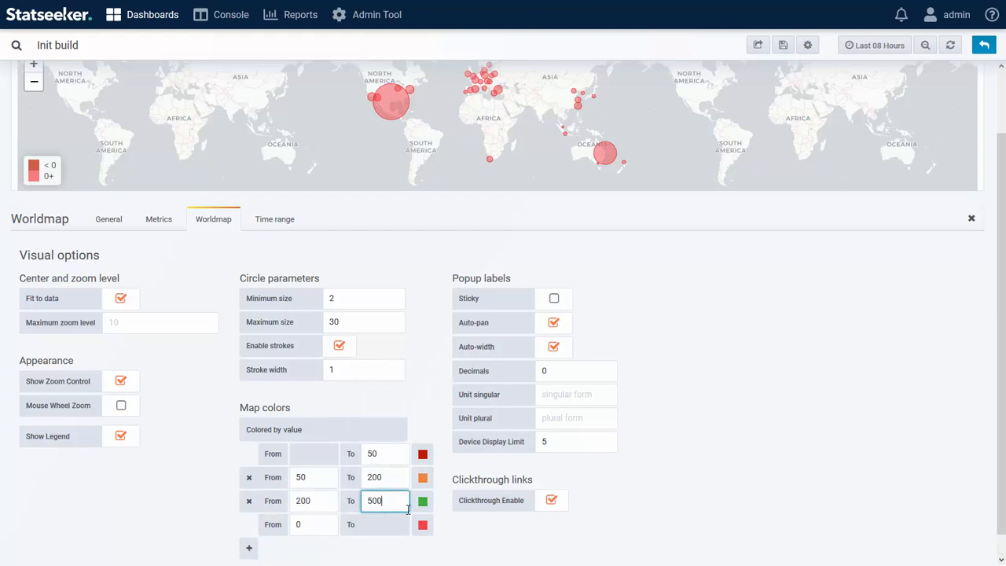
left_click(423, 501)
left_click(398, 432)
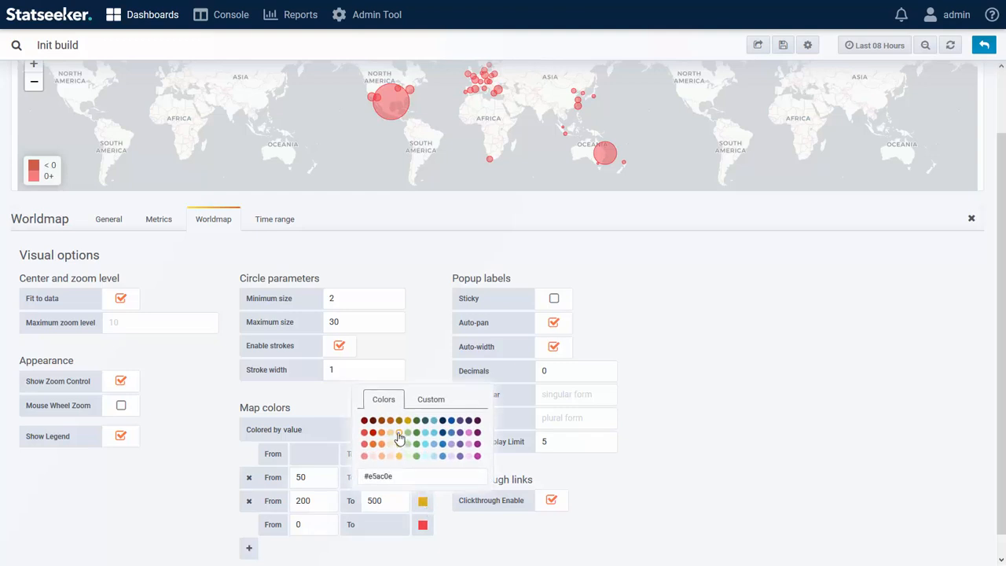
Step: Start the highest map color range at 500 and recolor the 200 to 500 range light green (#9ac48a)
left_click(307, 524)
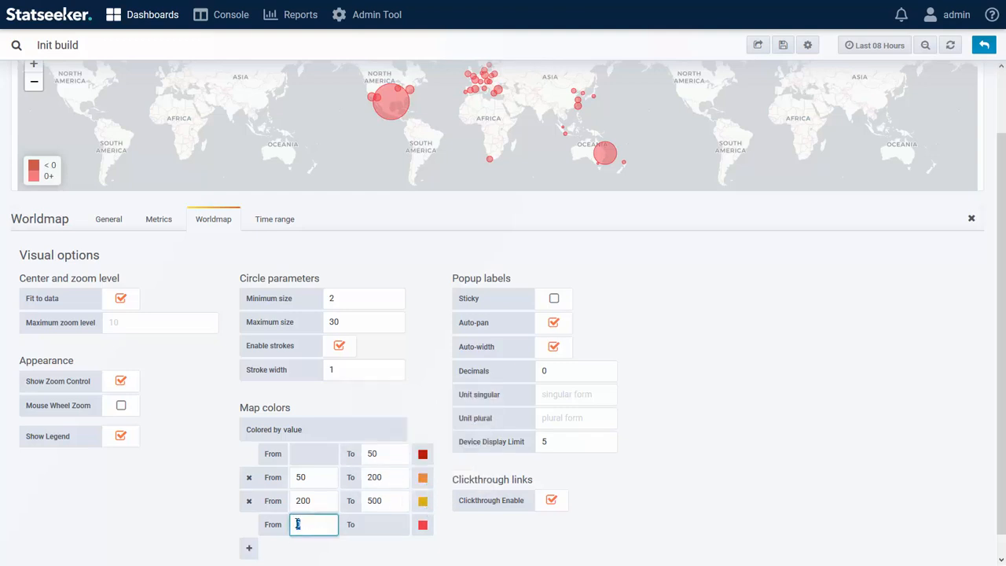
left_click(422, 525)
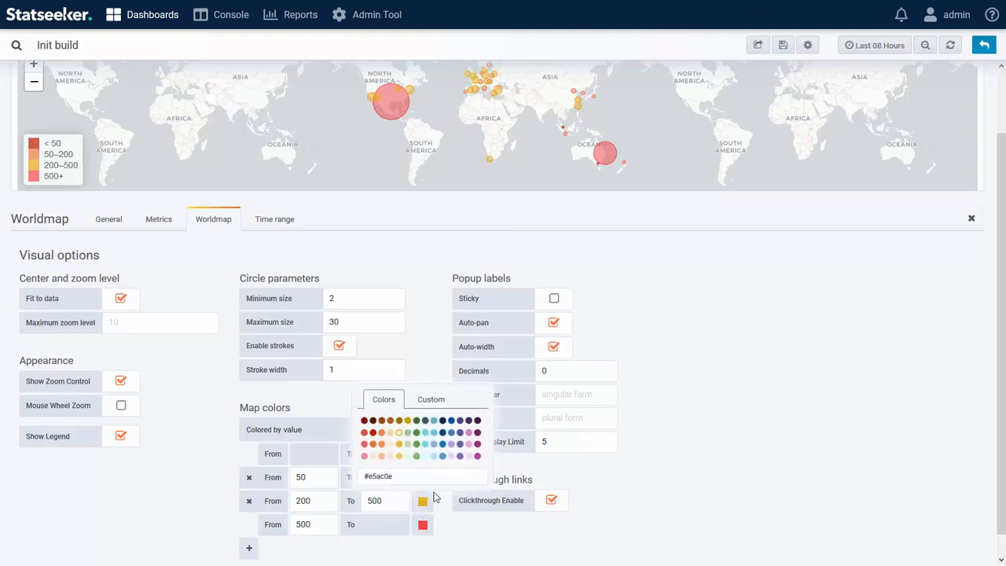
left_click(408, 433)
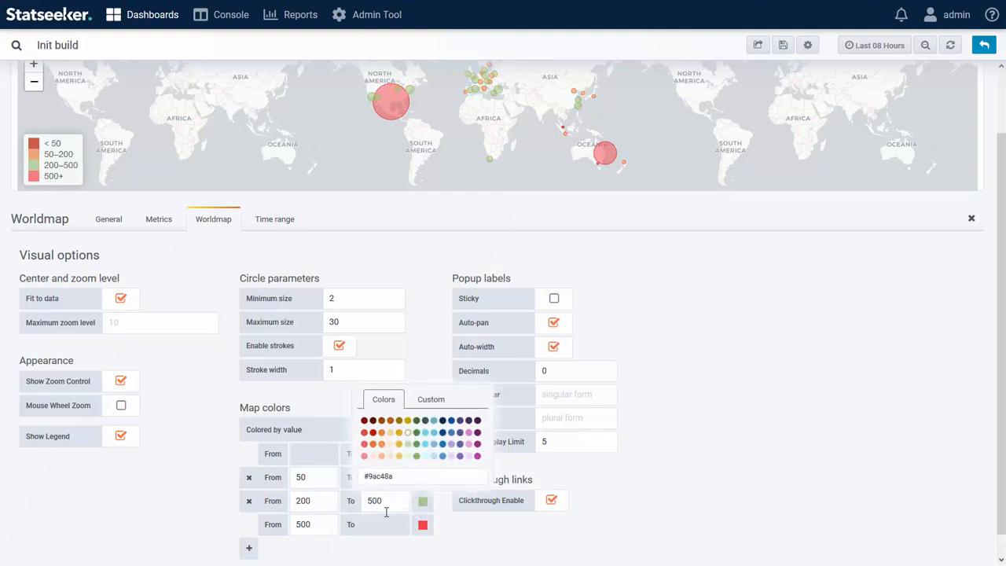
Step: Color the map range from 500 upward light blue (#65c5db)
left_click(309, 529)
left_click(422, 525)
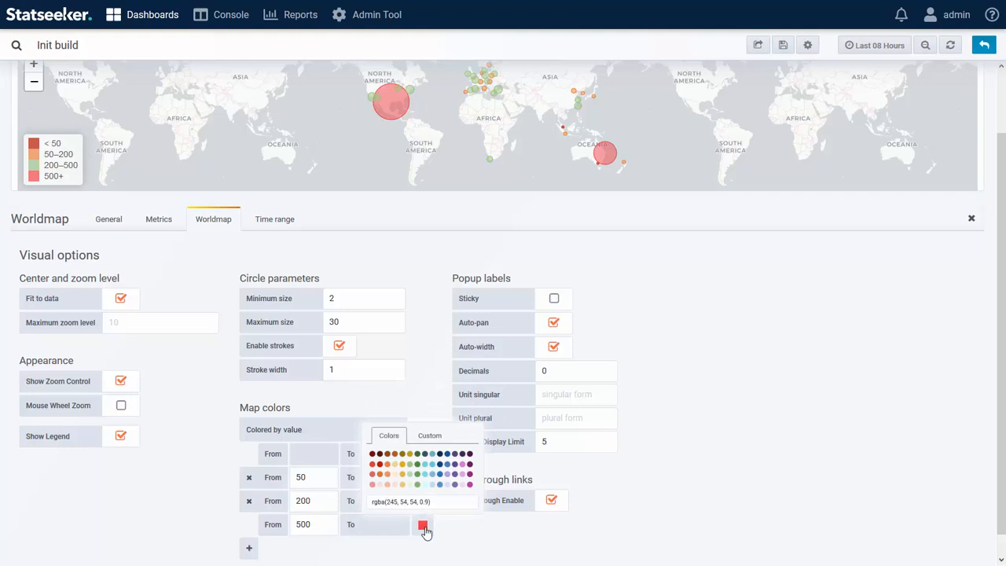
left_click(435, 460)
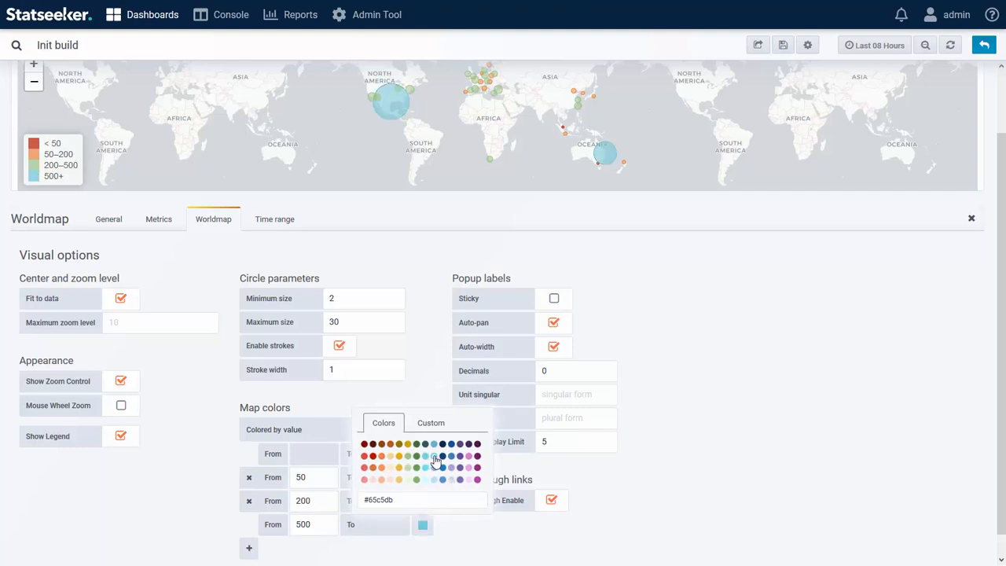
left_click(692, 461)
Step: Enable mouse wheel zoom for the map and zoom in on the Singapore marker
scroll(645, 307, "up", 2)
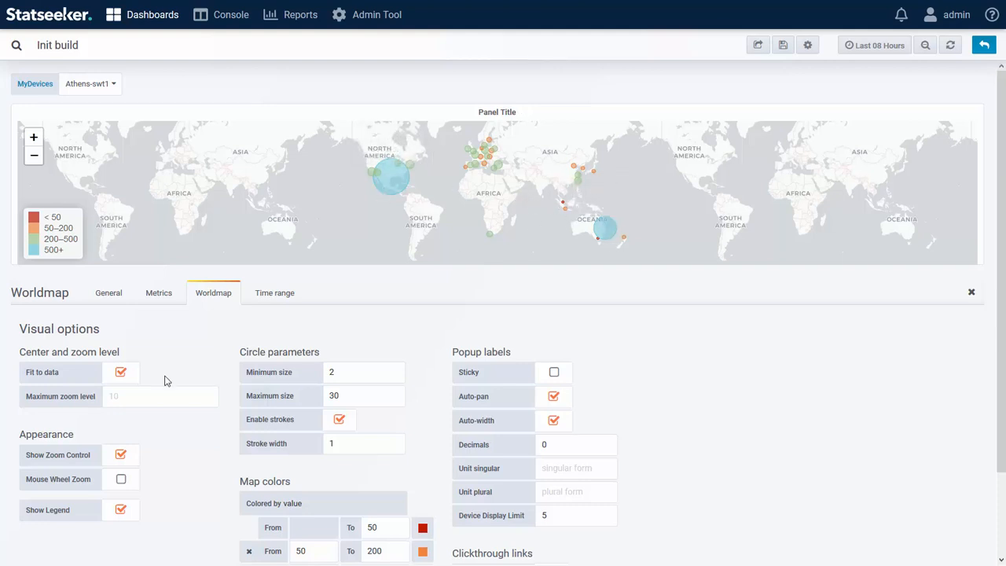
left_click(123, 481)
scroll(563, 203, "up", 3)
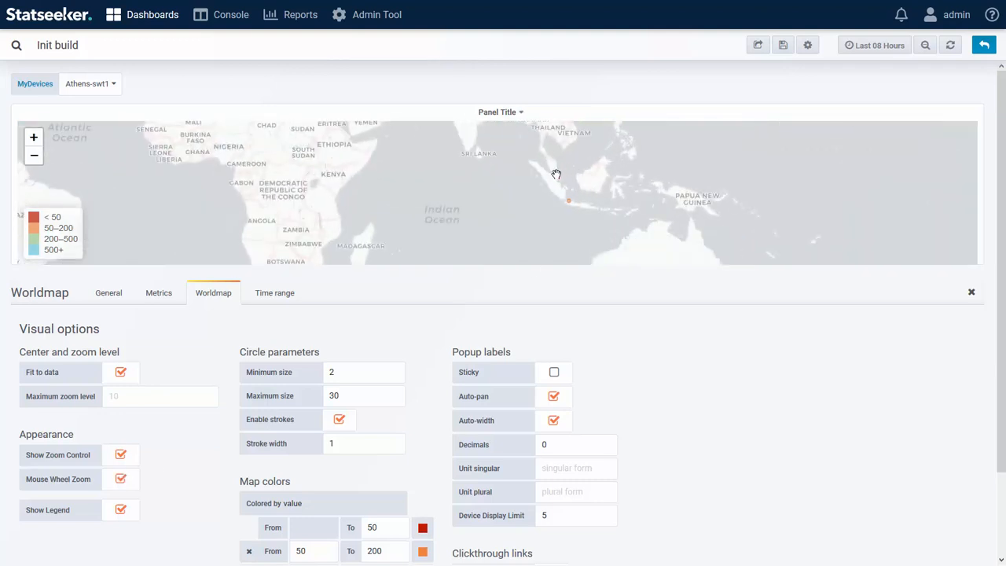
scroll(567, 175, "up", 3)
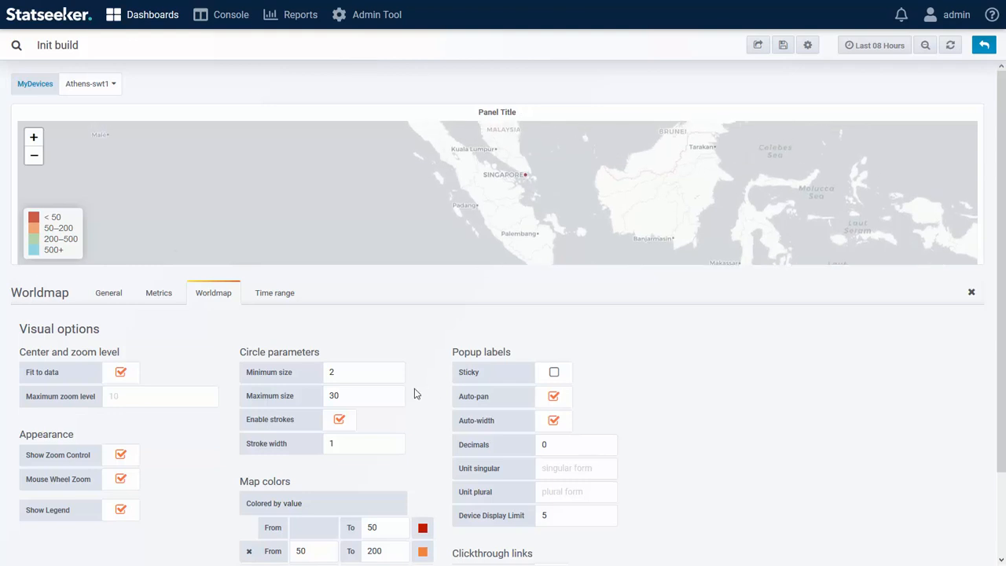
Step: Set the minimum circle size to 4, check the Singapore marker, and raise the minimum to 6
left_click_drag(340, 371, 283, 375)
type("4")
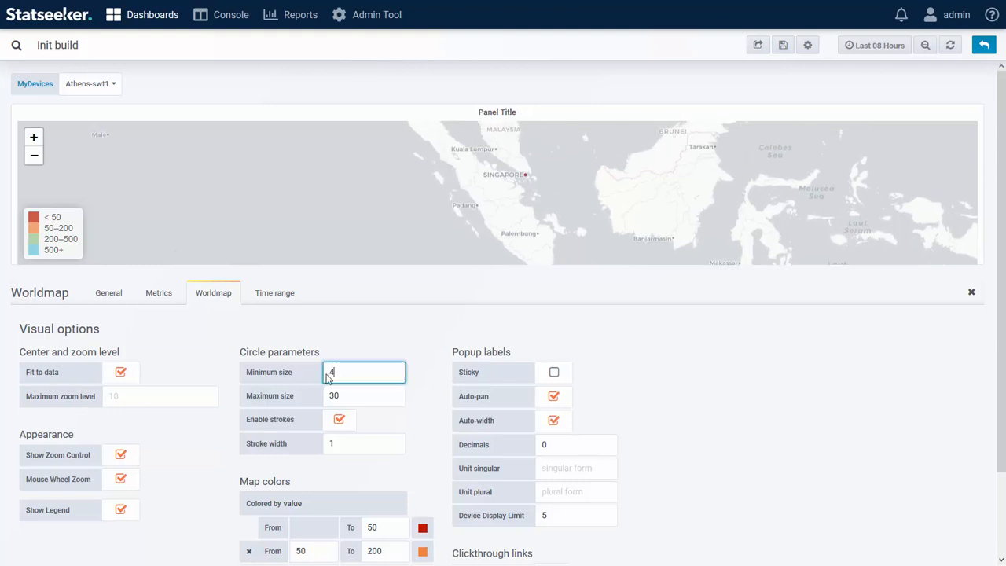
left_click(529, 234)
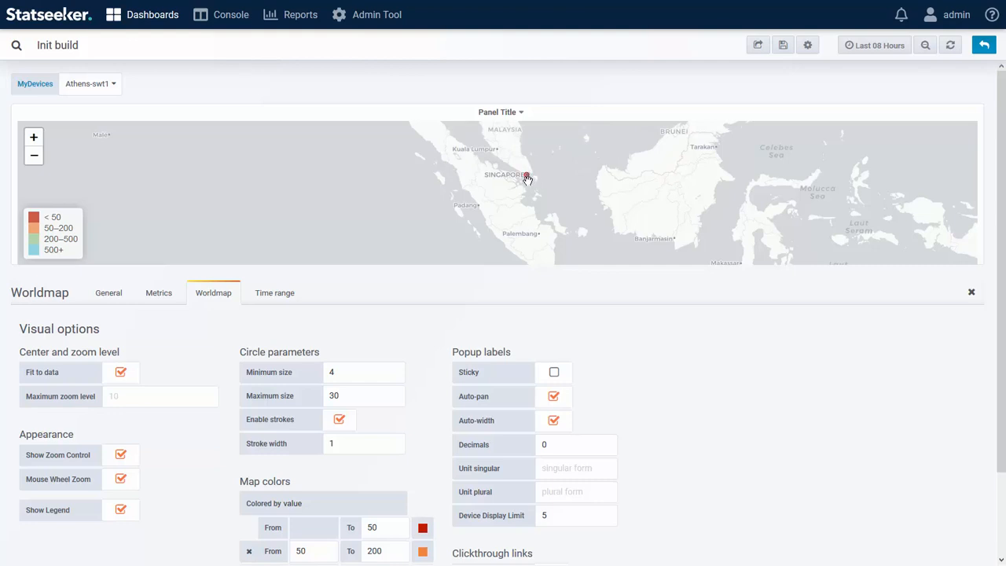
left_click_drag(367, 375, 277, 377)
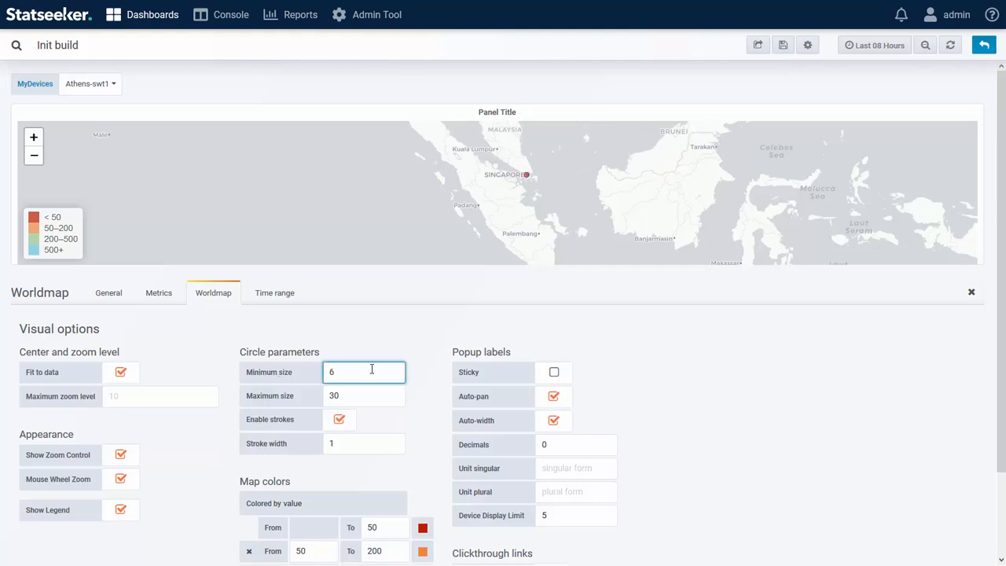
Step: Examine the popup details of the Singapore marker and the large marker in eastern Australia on the map
left_click(538, 197)
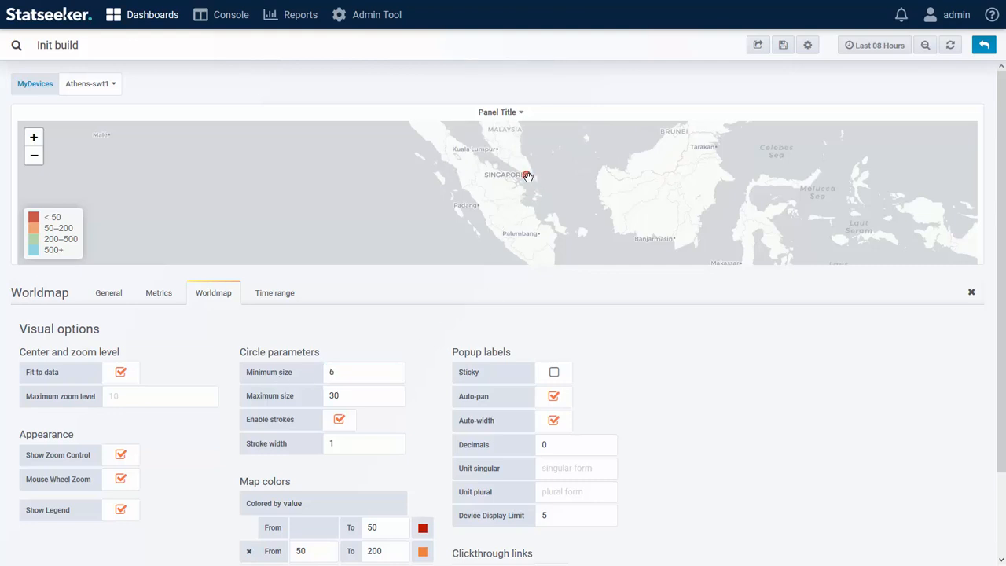
mouse_move(528, 176)
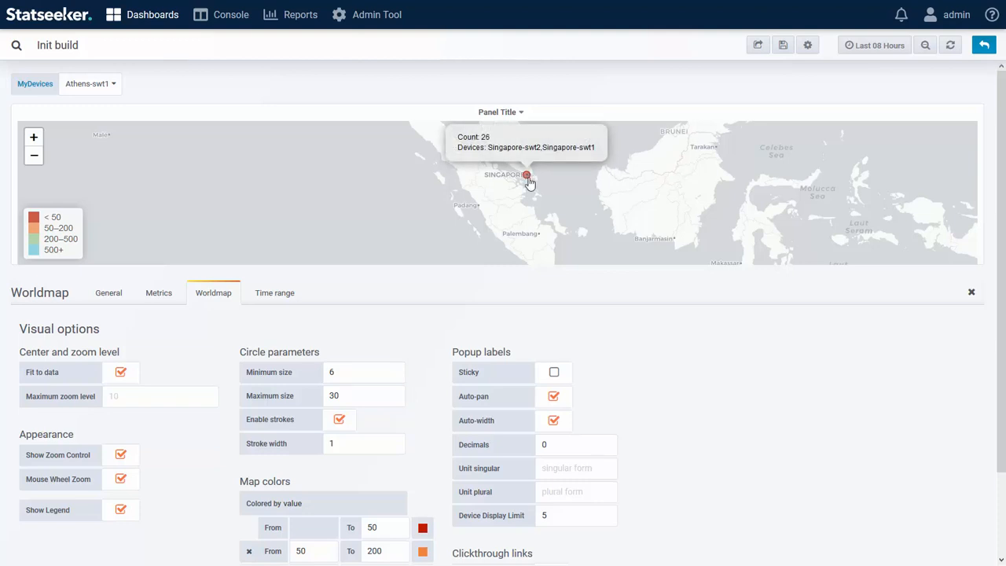
scroll(530, 183, "down", 4)
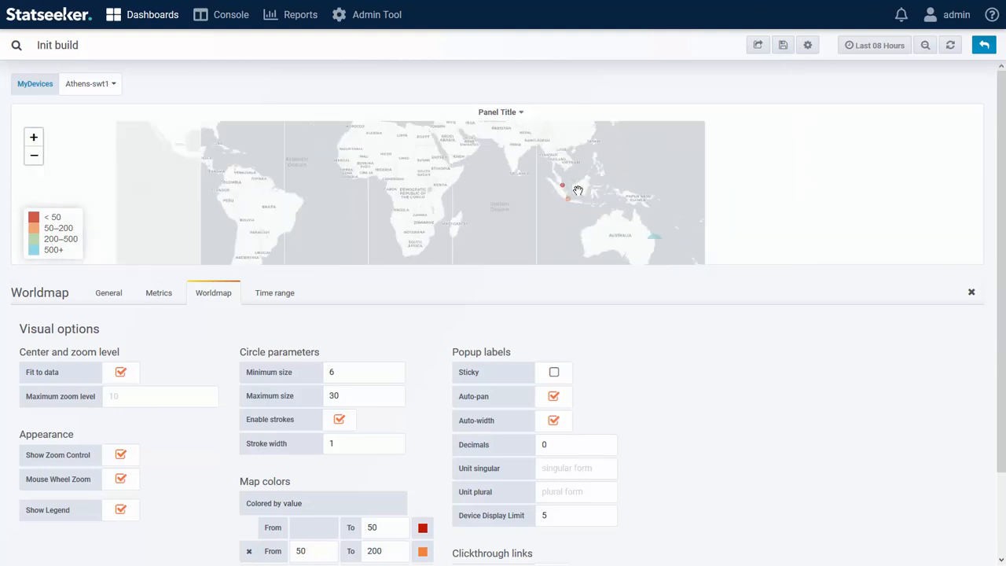
mouse_move(620, 221)
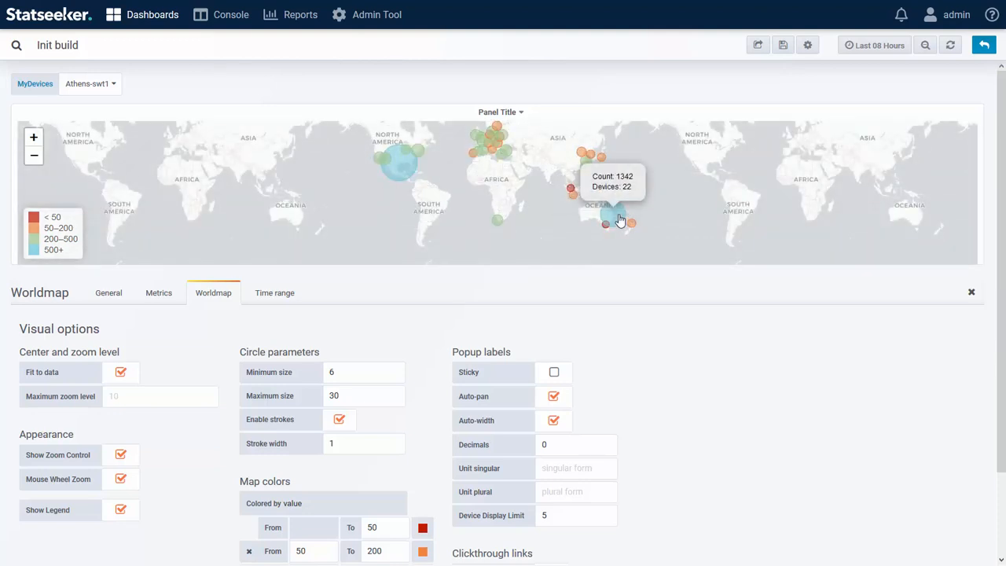
scroll(618, 220, "up", 2)
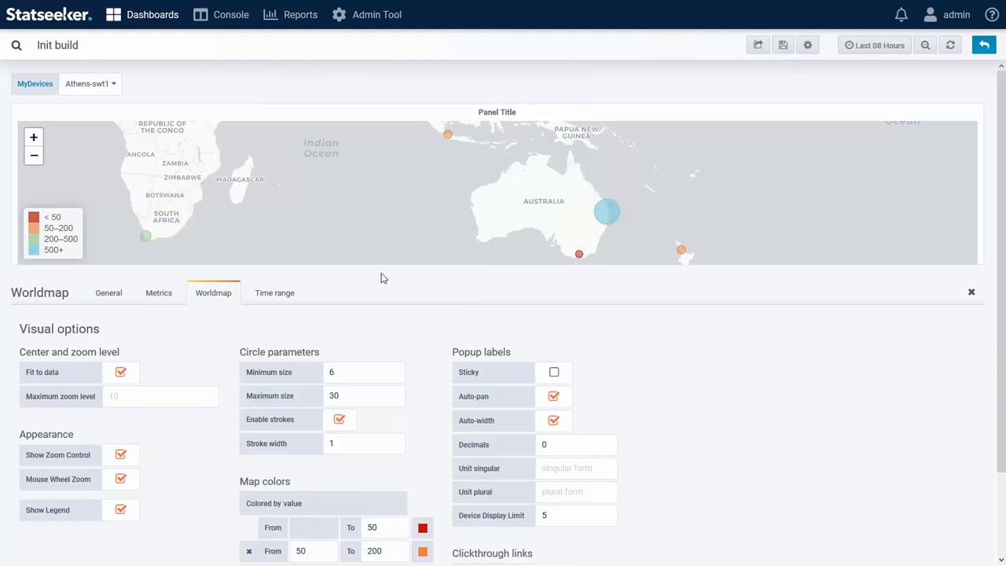
left_click(152, 294)
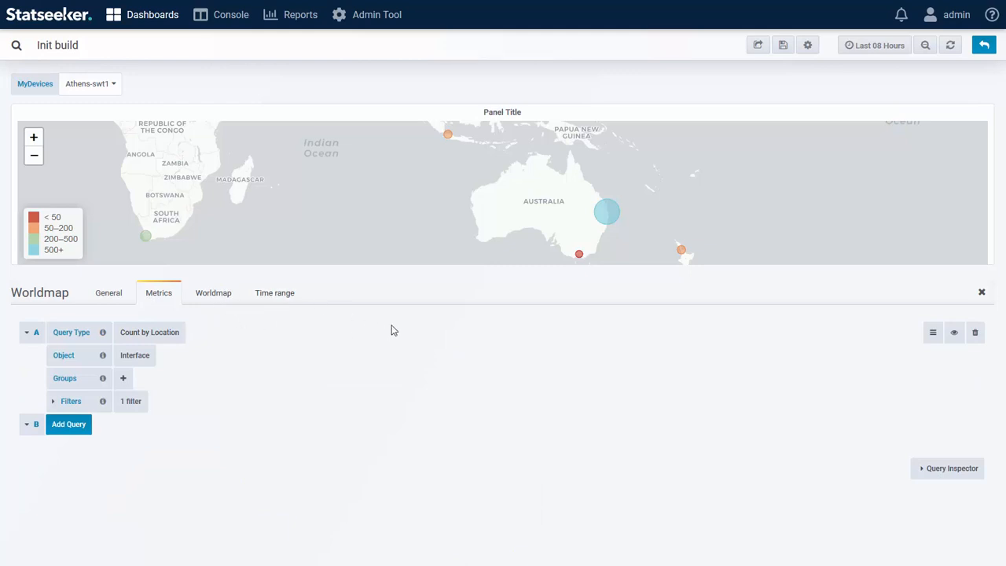
left_click(228, 299)
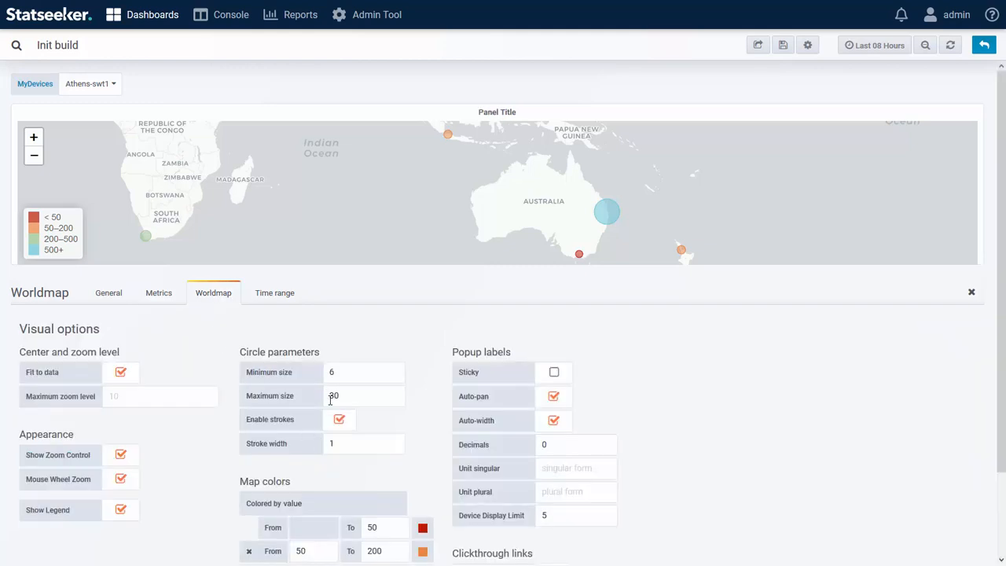
scroll(331, 399, "down", 2)
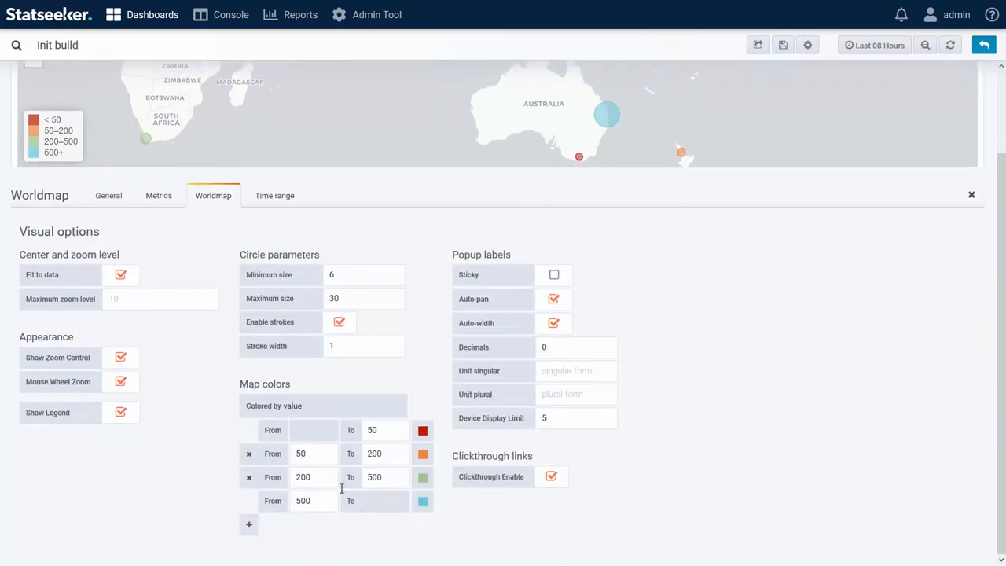
scroll(660, 381, "up", 2)
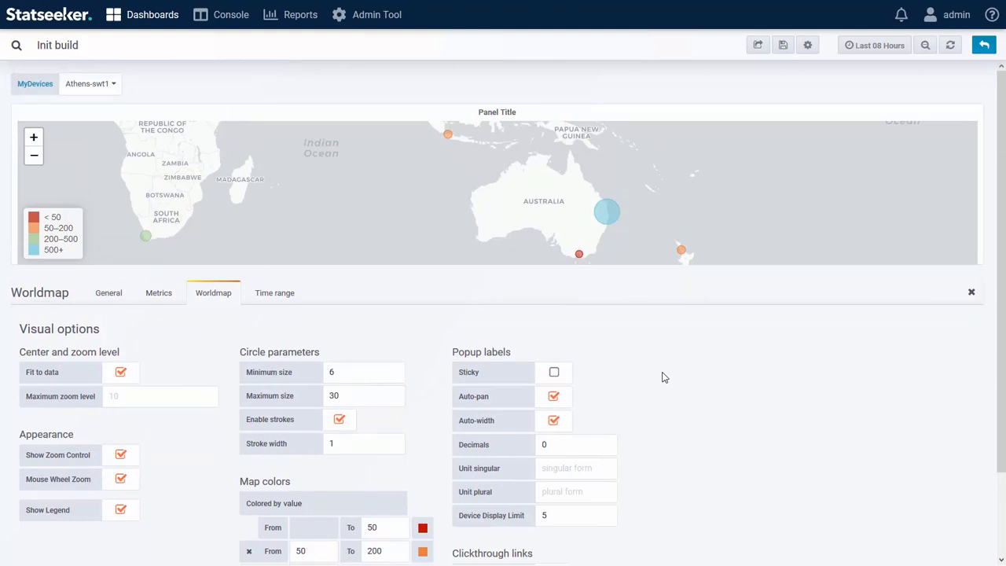
Step: Change the object of the Count by Location query to Device
left_click(161, 295)
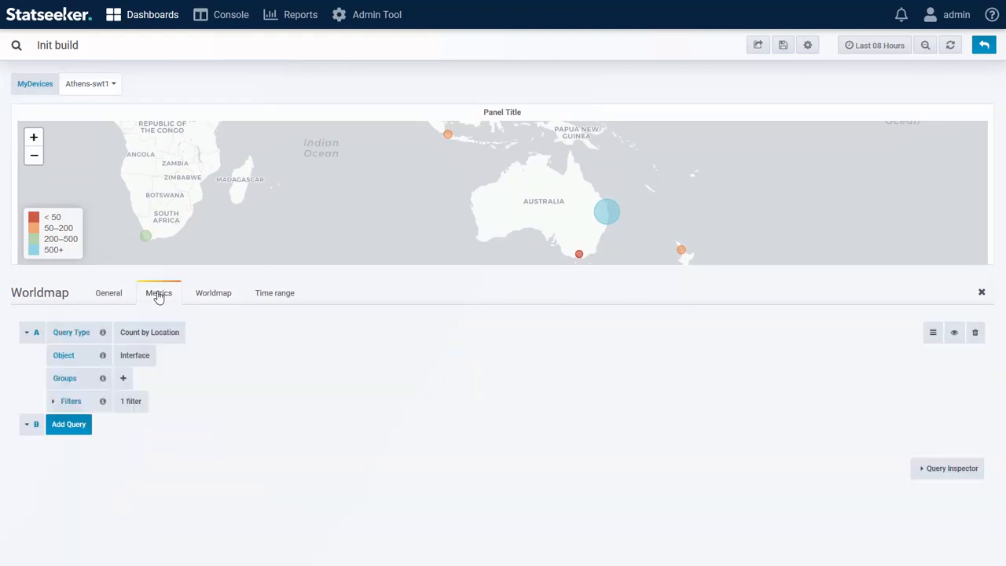
left_click(138, 356)
type("Device")
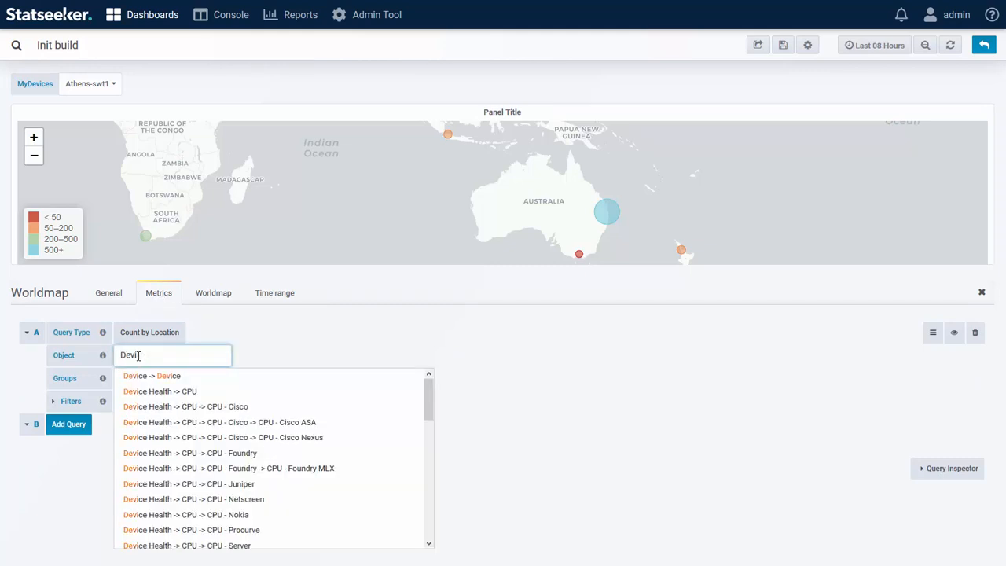
left_click(156, 378)
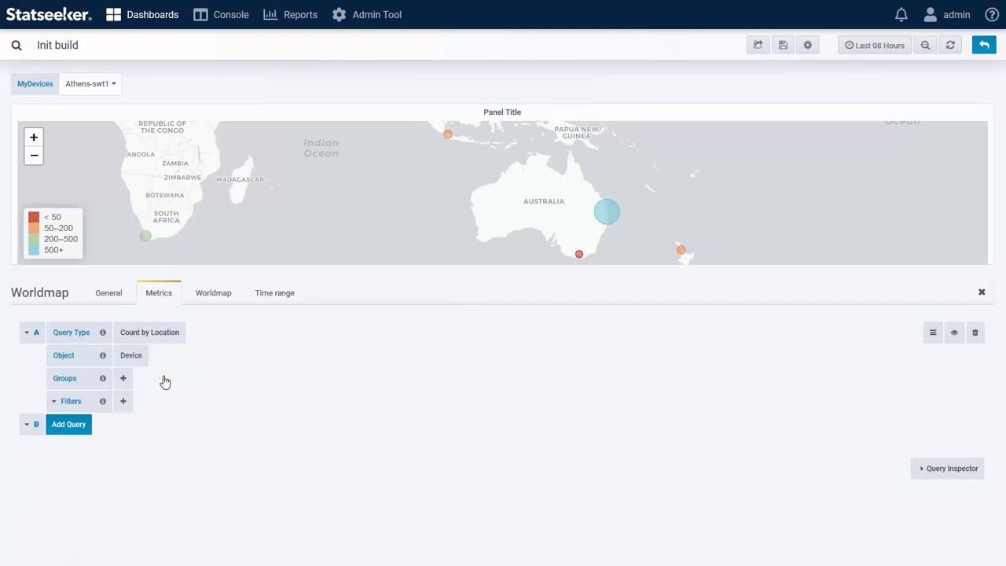
Step: Filter the device query to Ping State (State) Equals up and refresh the map
left_click(122, 401)
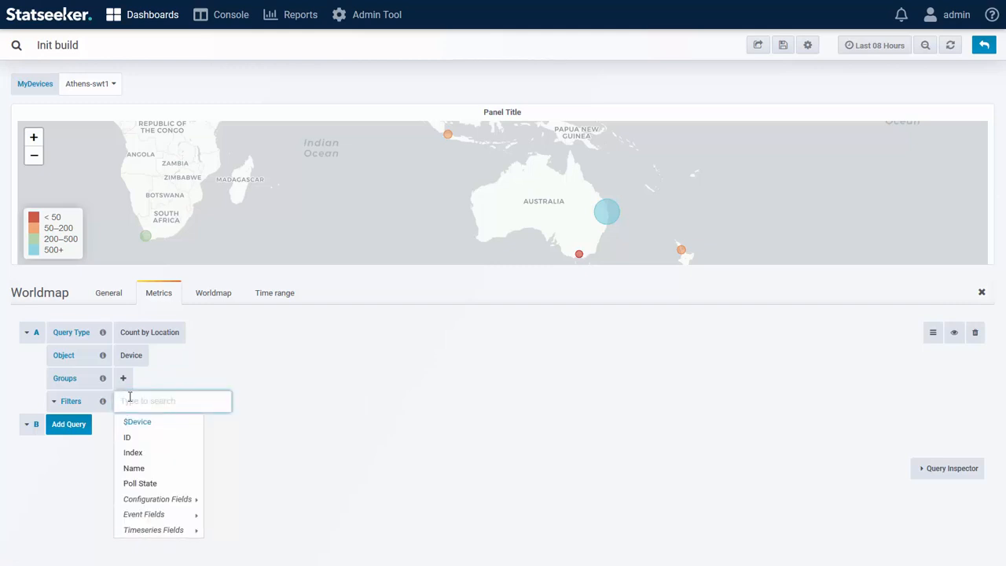
mouse_move(154, 514)
mouse_move(224, 515)
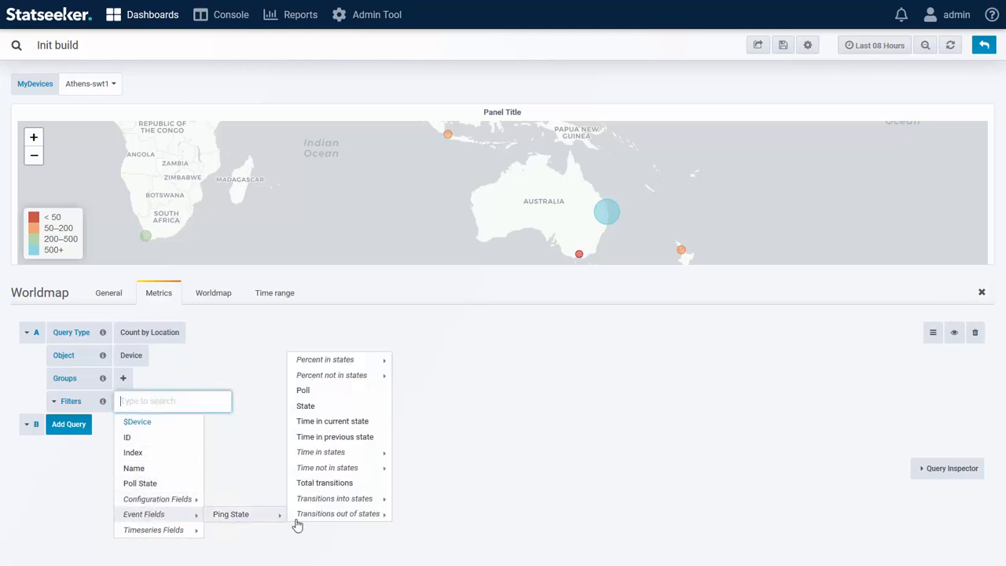
left_click(307, 407)
left_click(281, 400)
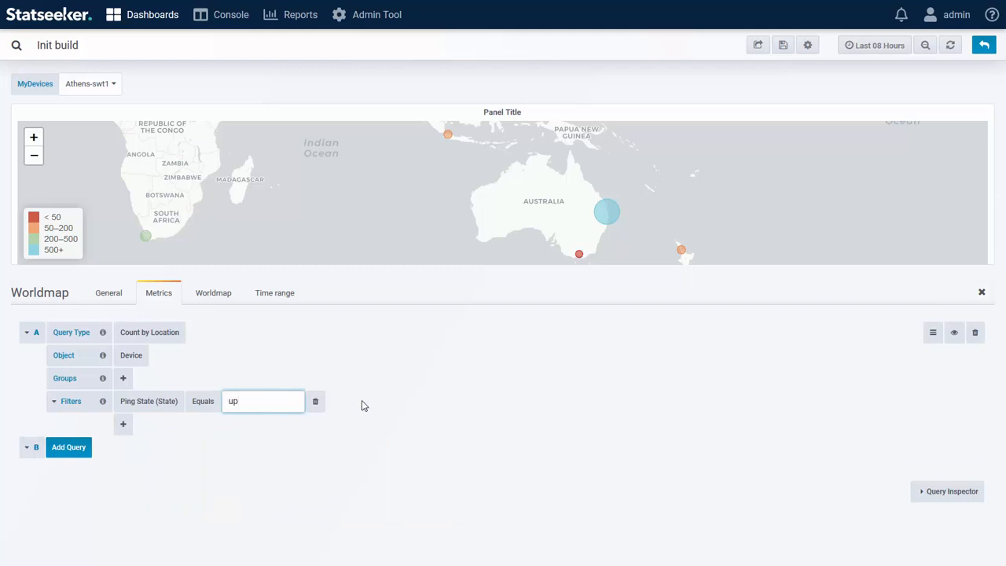
left_click(393, 401)
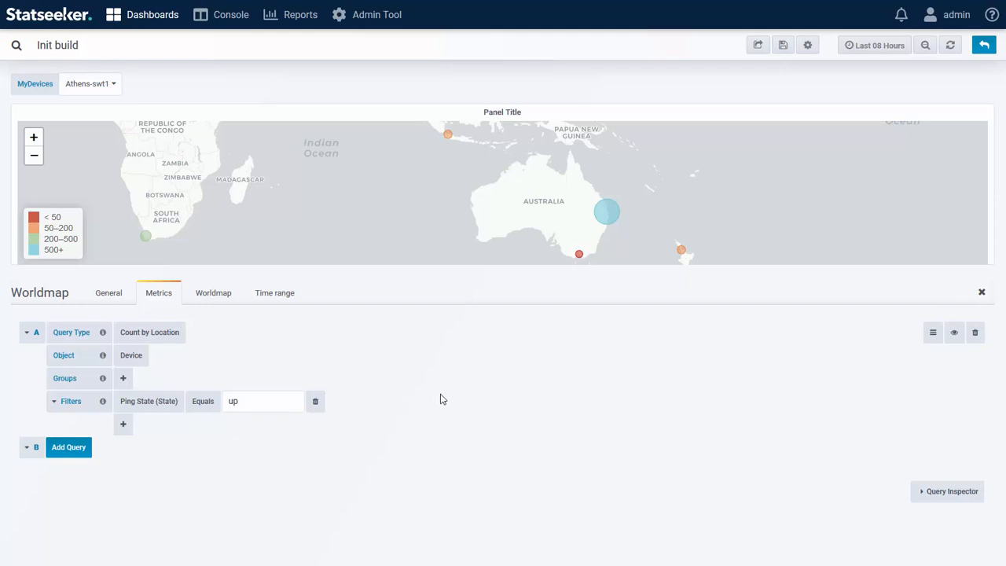
left_click(951, 45)
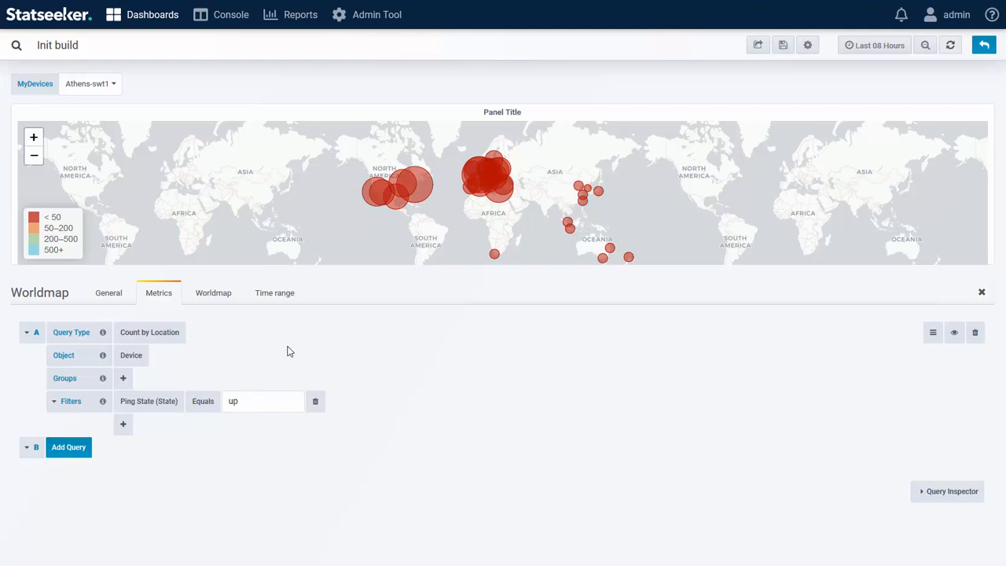
Step: Remove the 50 to 200 and 200 to 500 map color ranges and check the largest North American marker
left_click(213, 296)
scroll(562, 382, "down", 2)
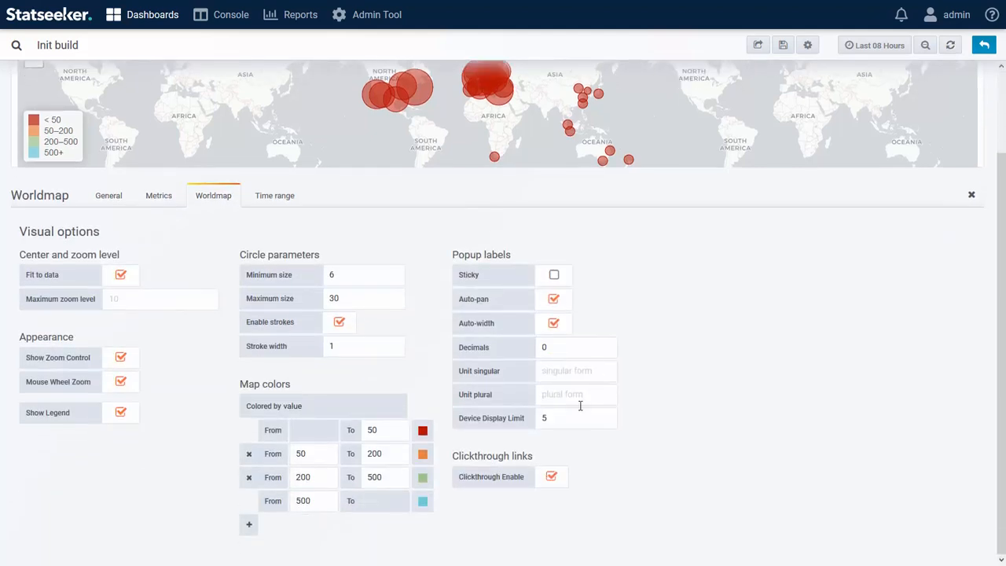
left_click(249, 482)
left_click(249, 479)
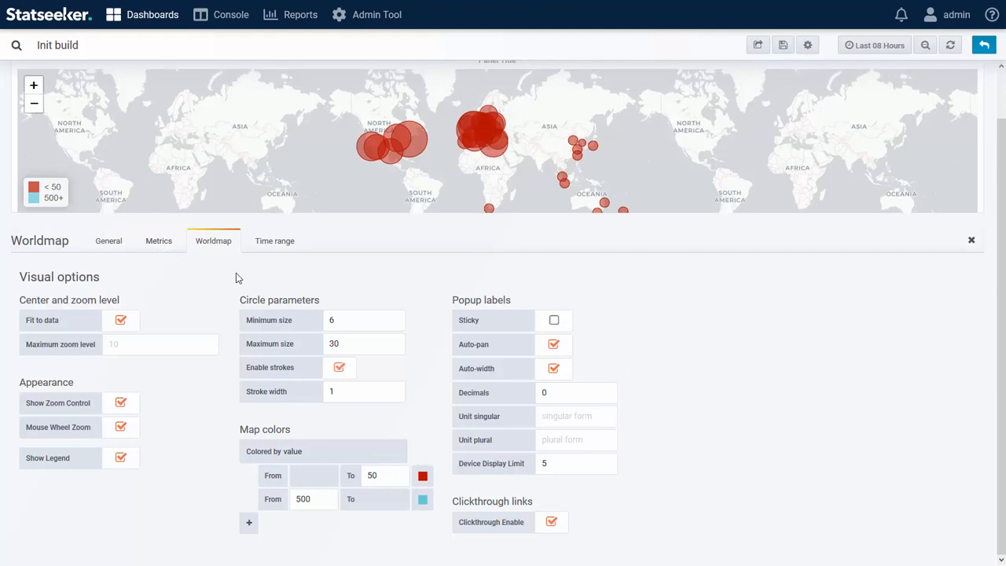
mouse_move(425, 145)
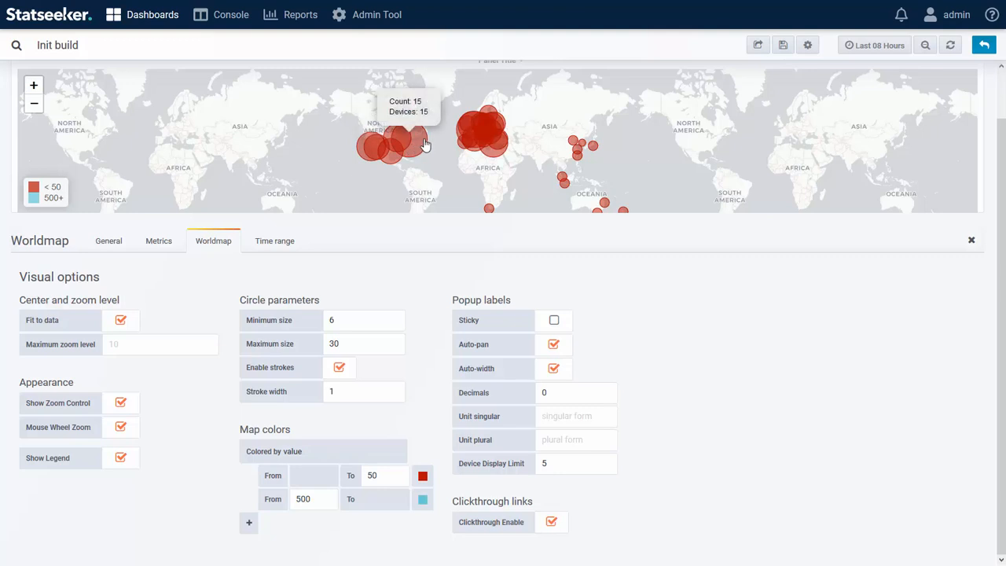
Step: Expand the filter of query A and duplicate the query
left_click(159, 244)
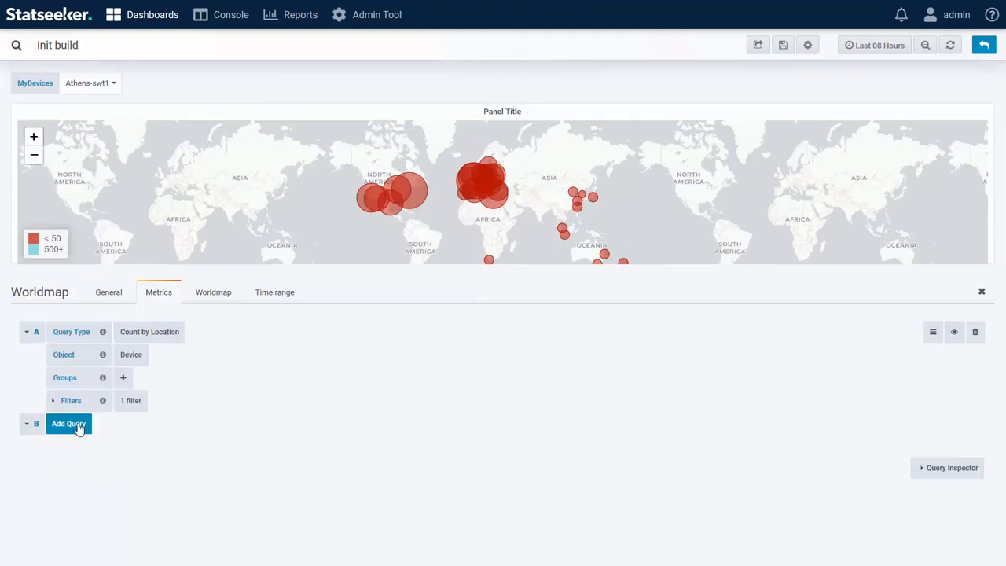
left_click(132, 401)
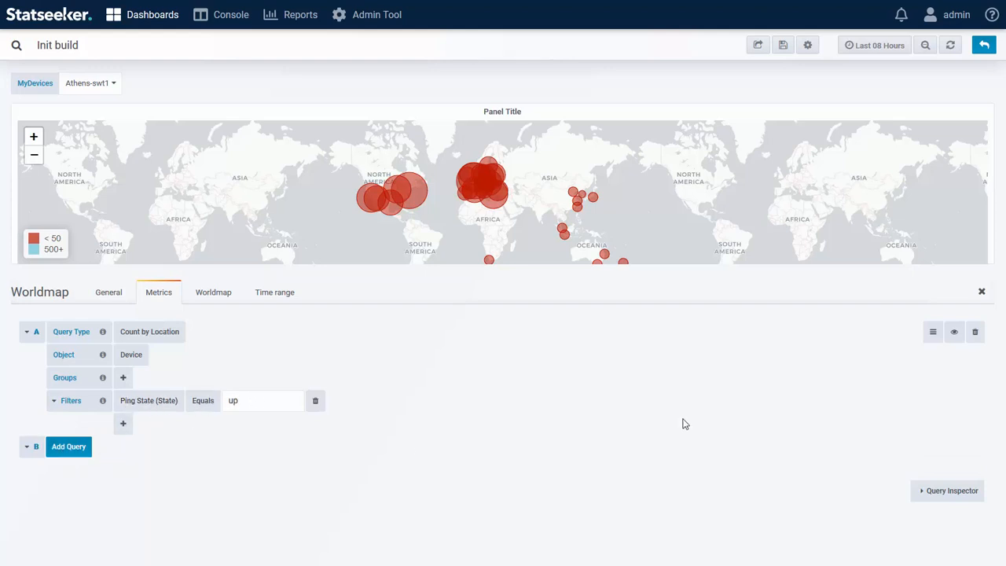
left_click(934, 332)
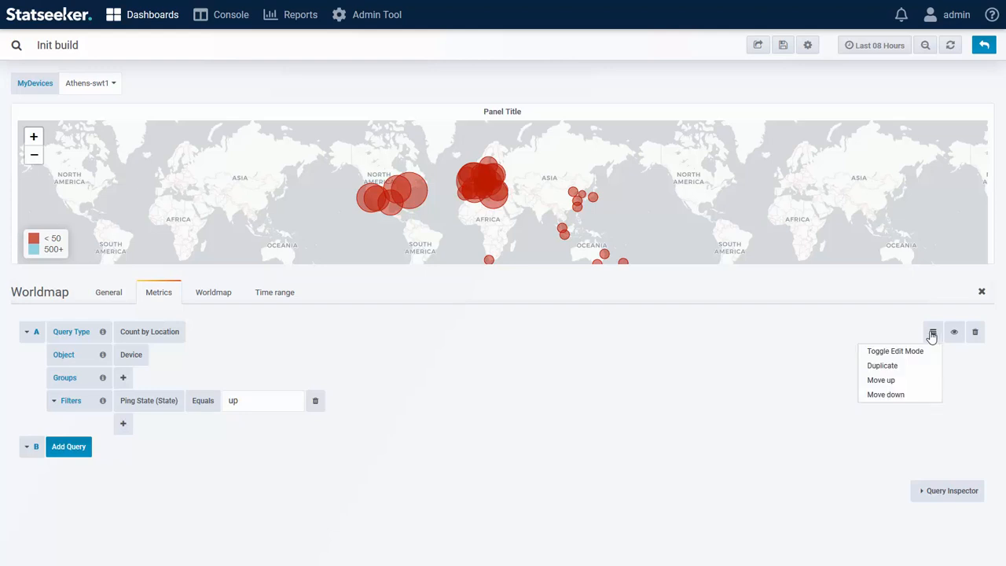
left_click(882, 366)
Step: Set the Ping State filter of query B to down and refresh the map
scroll(452, 437, "down", 1)
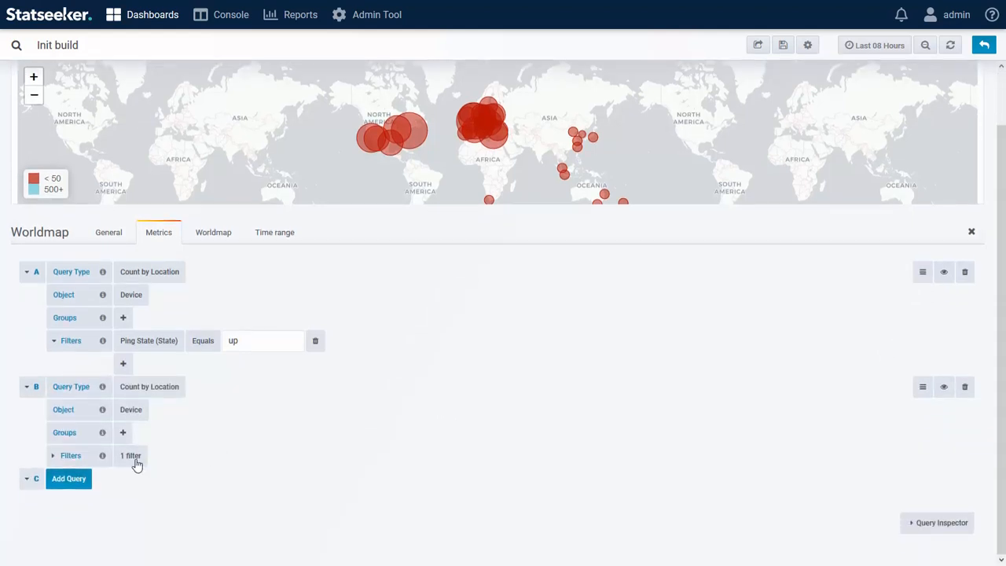
left_click(136, 465)
left_click(231, 456)
left_click_drag(228, 456, 249, 457)
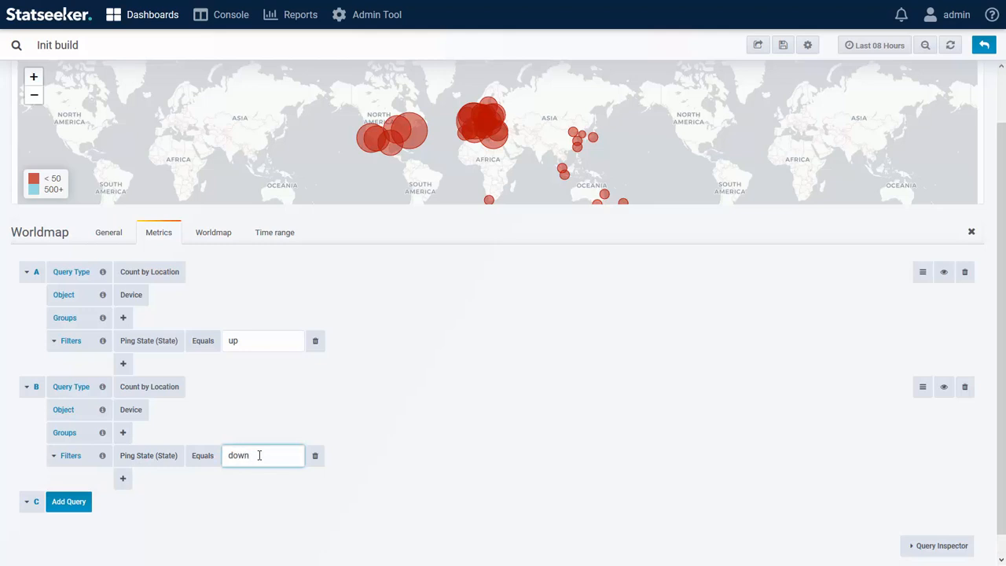
left_click(425, 459)
scroll(493, 431, "up", 1)
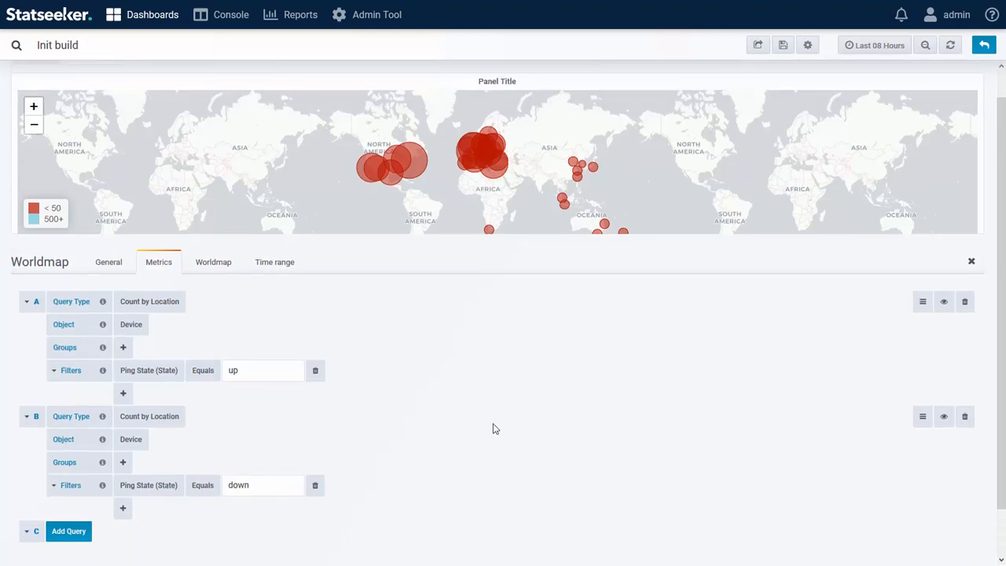
left_click(948, 49)
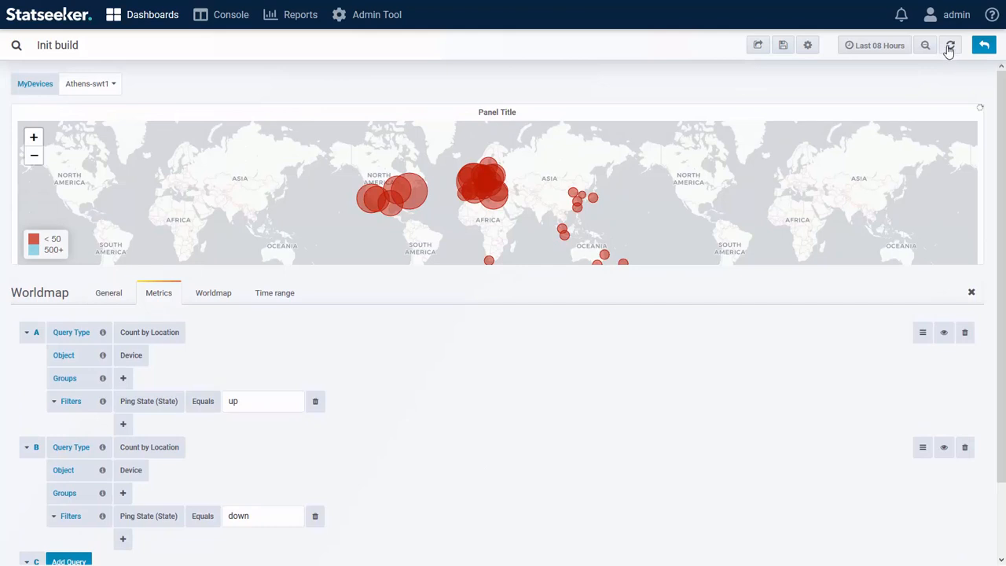
Step: Review the map's per-query color settings and check which ping state query A filters on
left_click(210, 299)
scroll(672, 415, "down", 1)
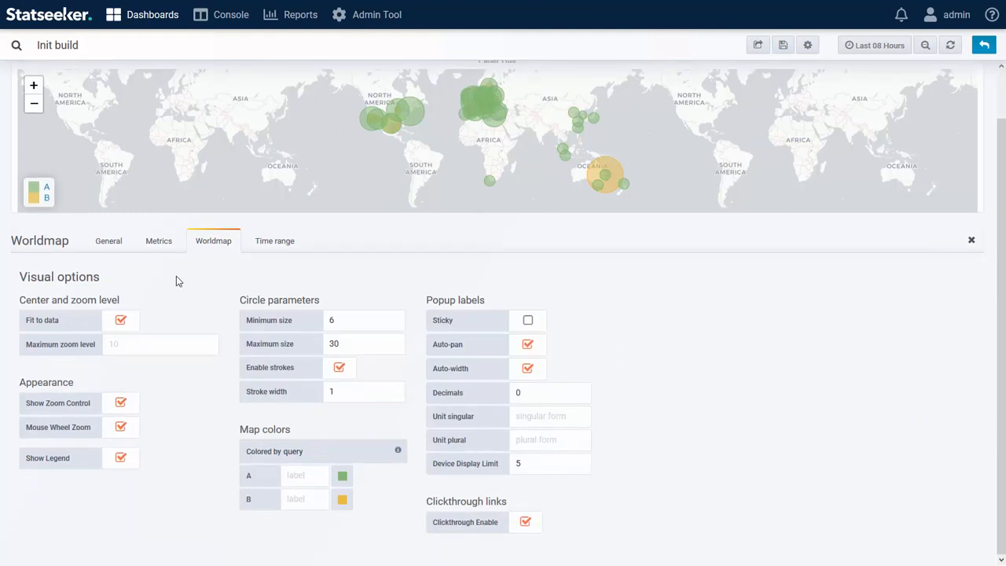
left_click(162, 244)
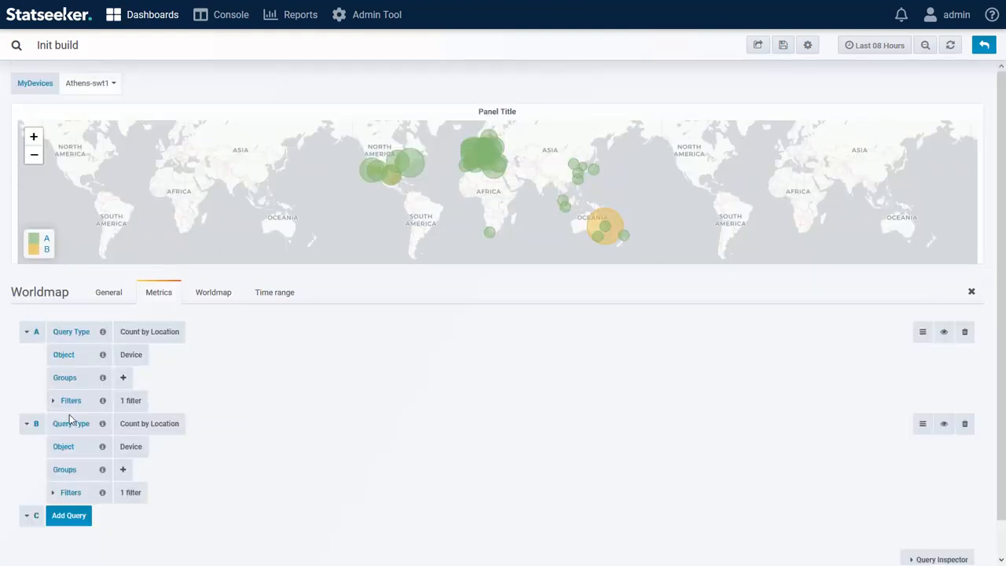
left_click(128, 404)
left_click(235, 400)
type("up")
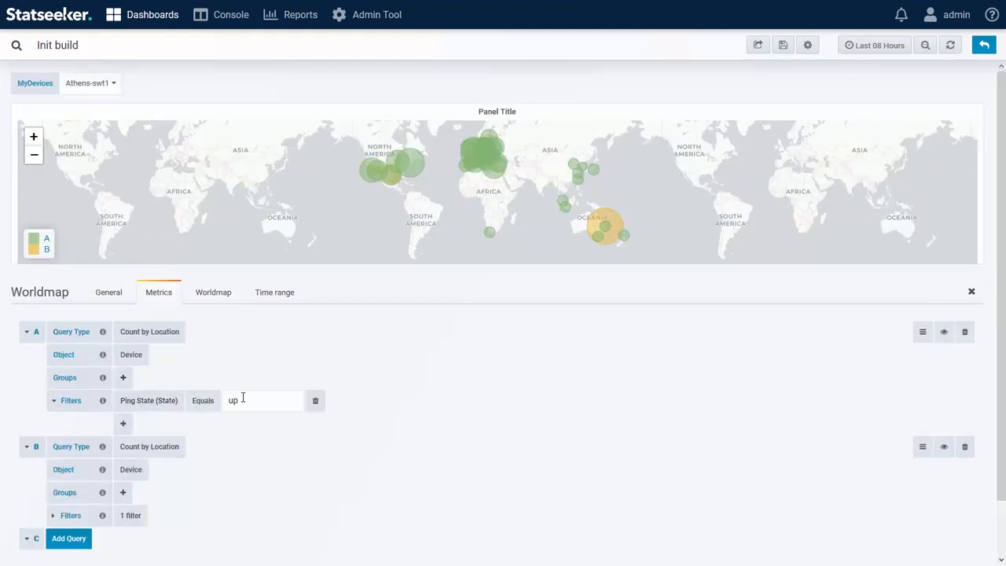
Step: Label query A as Up and query B as Down in the map colors
left_click(215, 296)
left_click(305, 528)
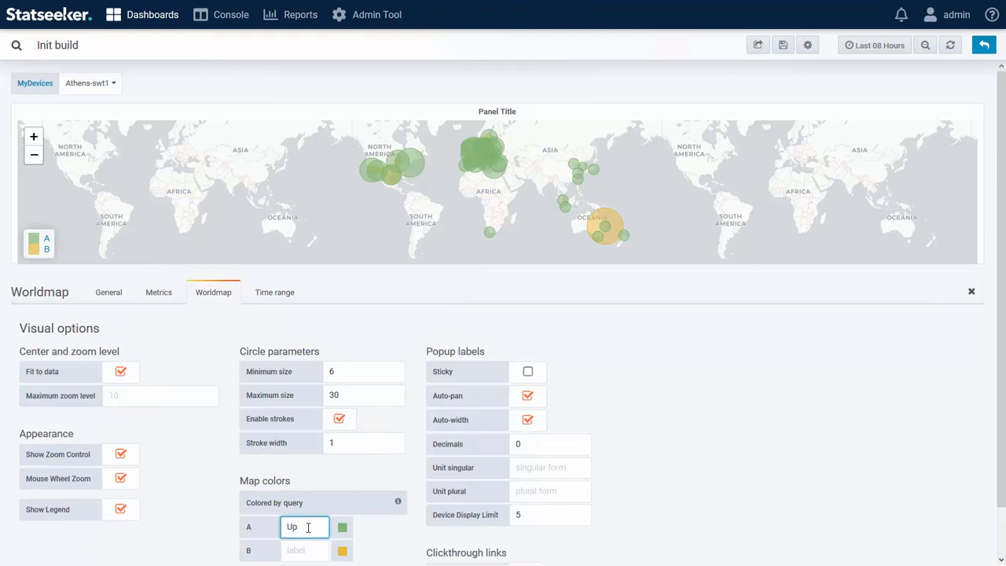
left_click(658, 484)
left_click(313, 550)
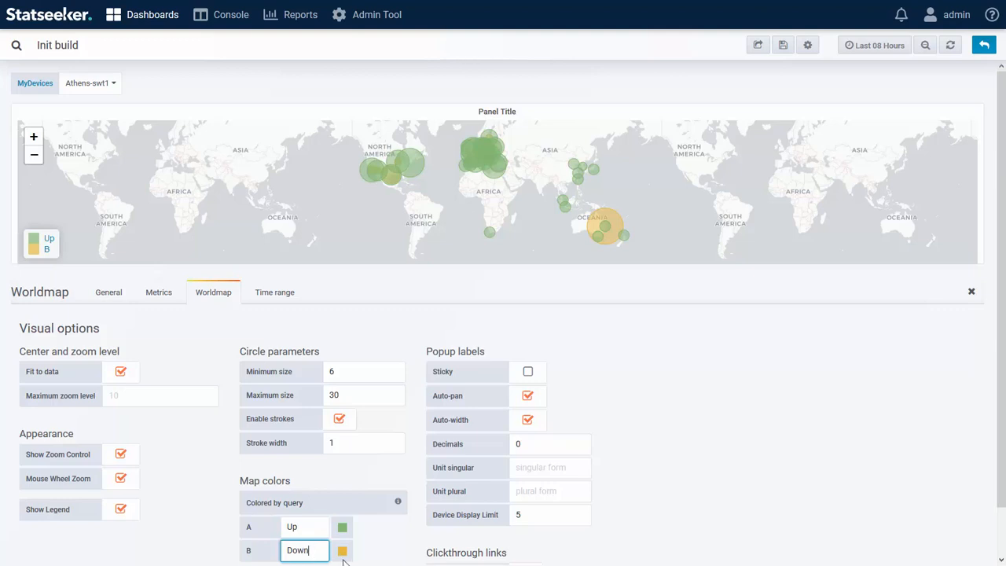
type("Down")
Step: Change the map color of the Down query to dark purple (#6d1f62)
left_click(343, 560)
left_click(343, 553)
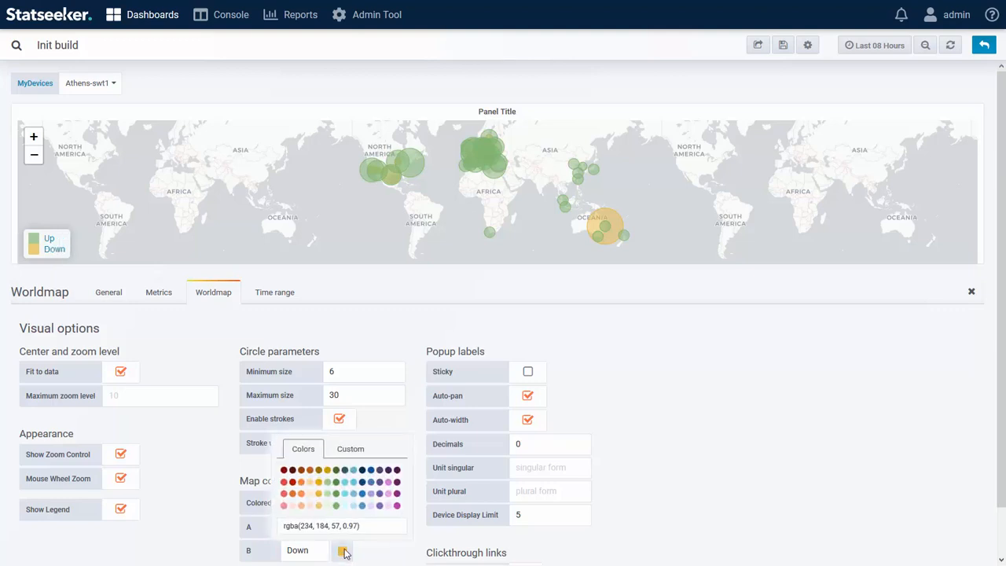
left_click(397, 482)
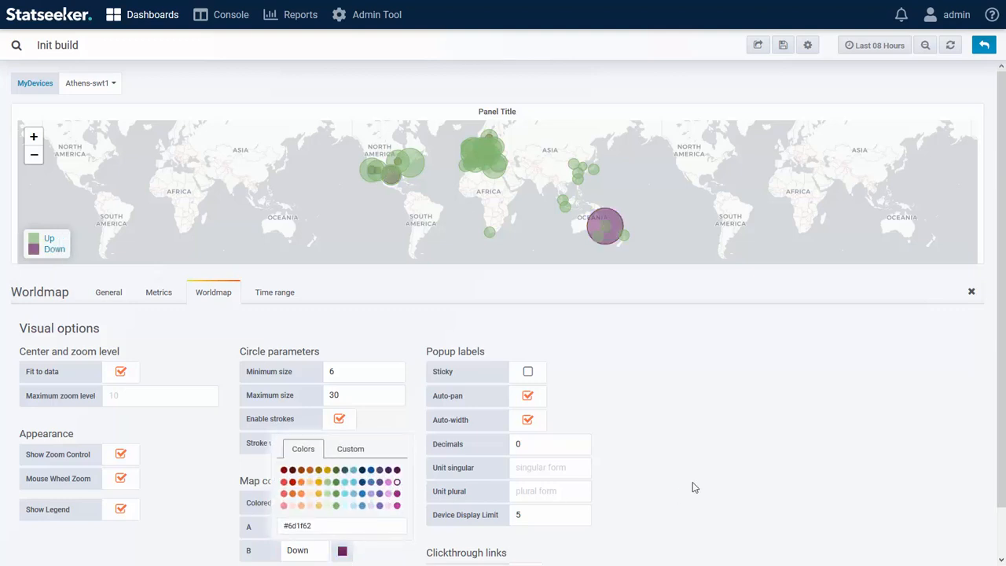
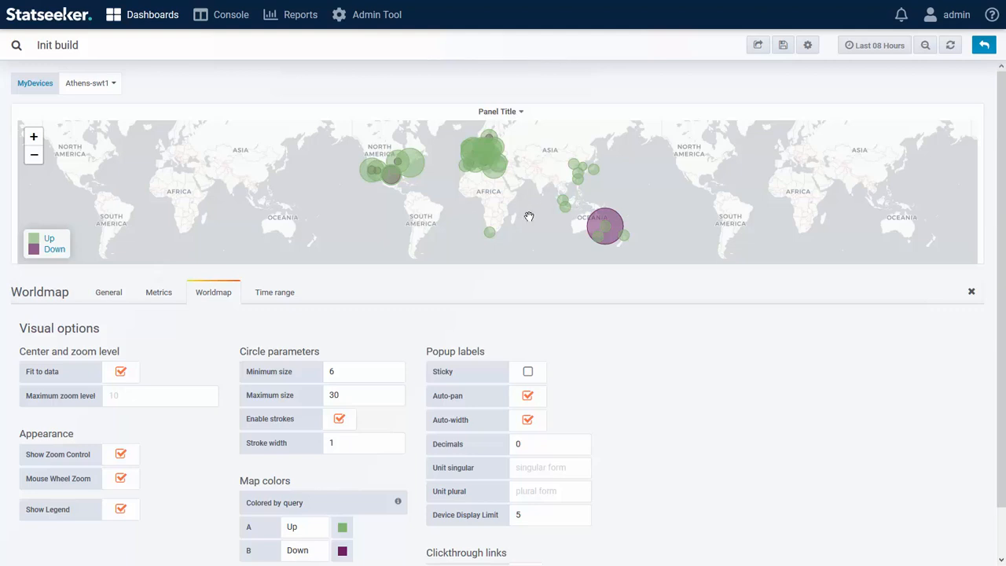
Step: Inspect the Up and Down circles over Australia and Europe on the map
scroll(665, 217, "up", 2)
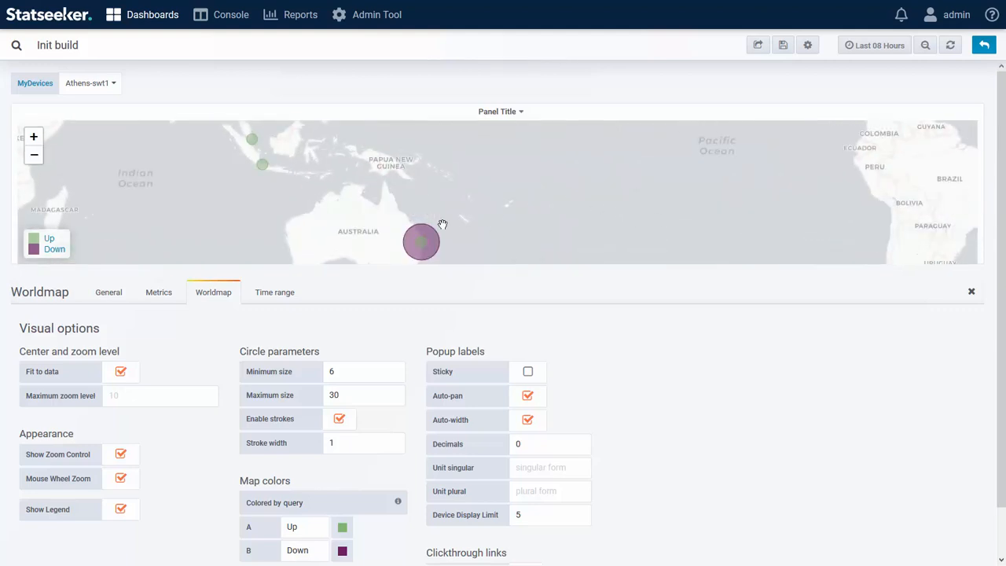
mouse_move(421, 240)
left_click_drag(326, 195, 494, 270)
left_click_drag(228, 163, 430, 277)
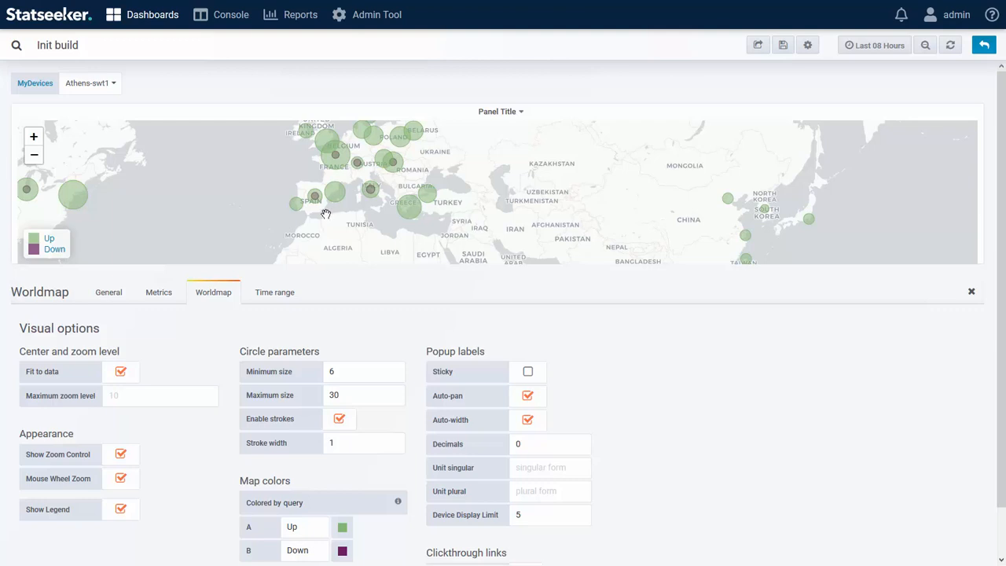
mouse_move(316, 198)
Step: Place query B (Down) above query A (Up) in the map colors and check the circles over Europe
double_click(639, 364)
scroll(639, 365, "down", 1)
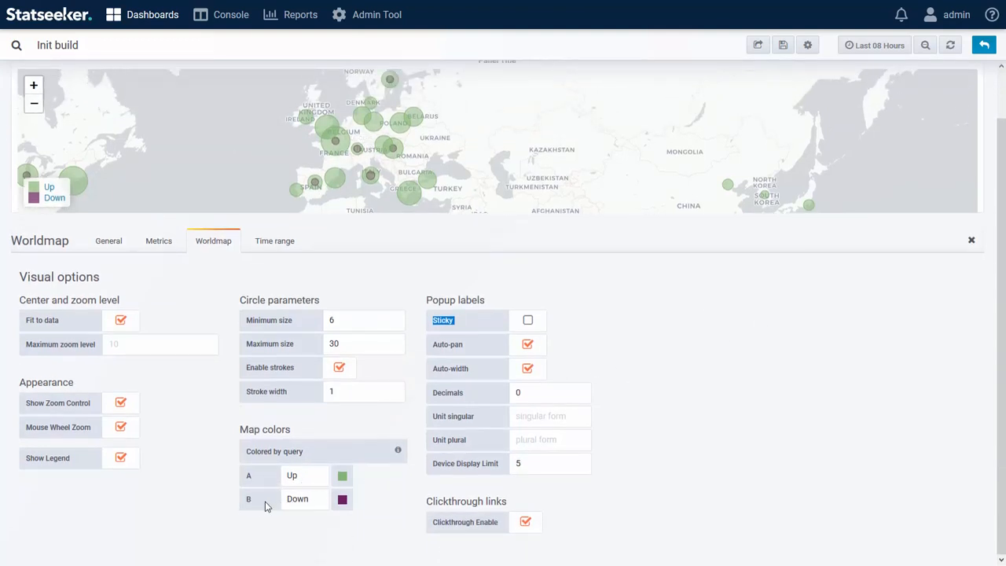
left_click_drag(261, 504, 268, 481)
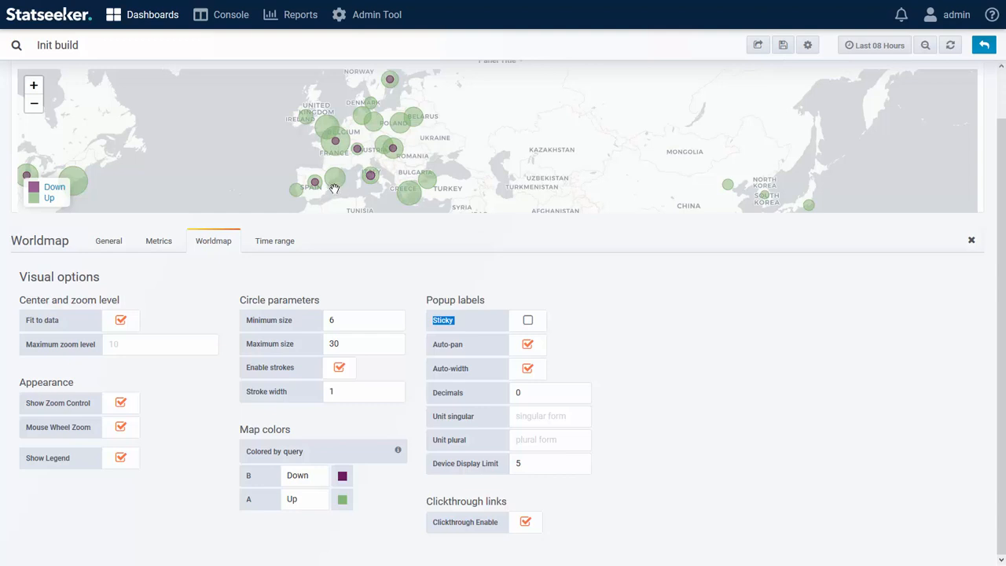
mouse_move(333, 157)
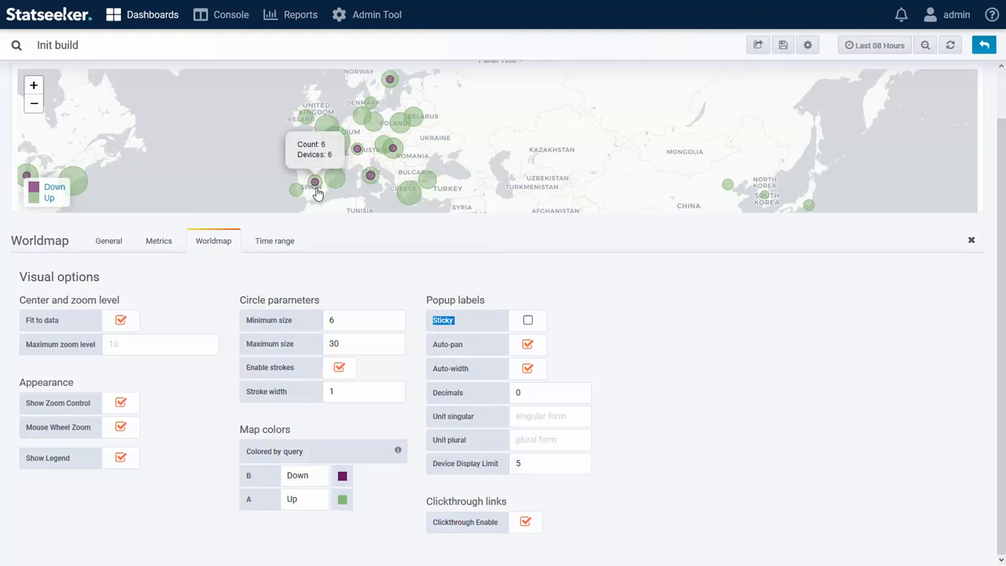
Step: Set the maximum circle size to 40 and check the resized circles on the map
left_click(344, 343)
left_click_drag(345, 343, 327, 343)
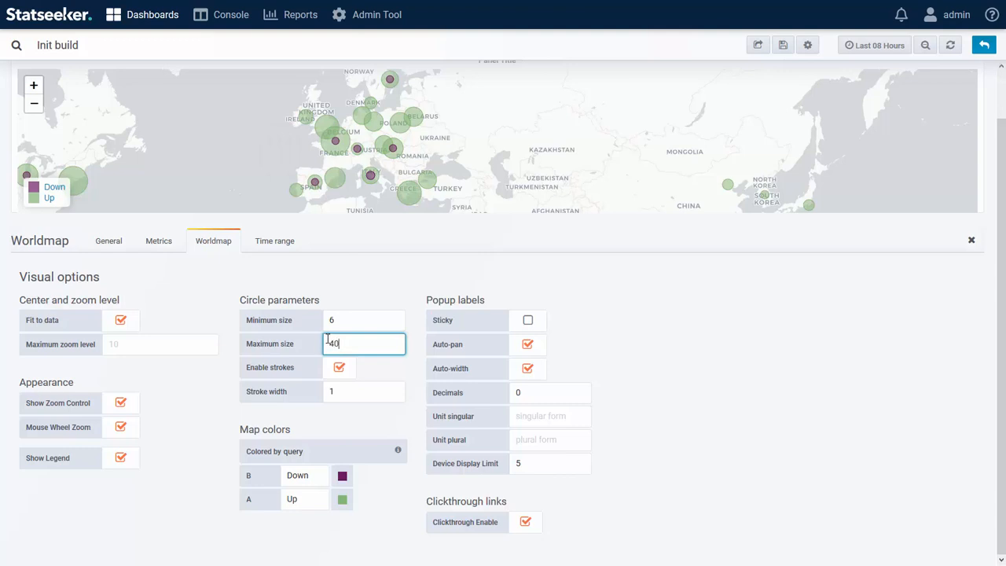
left_click(527, 320)
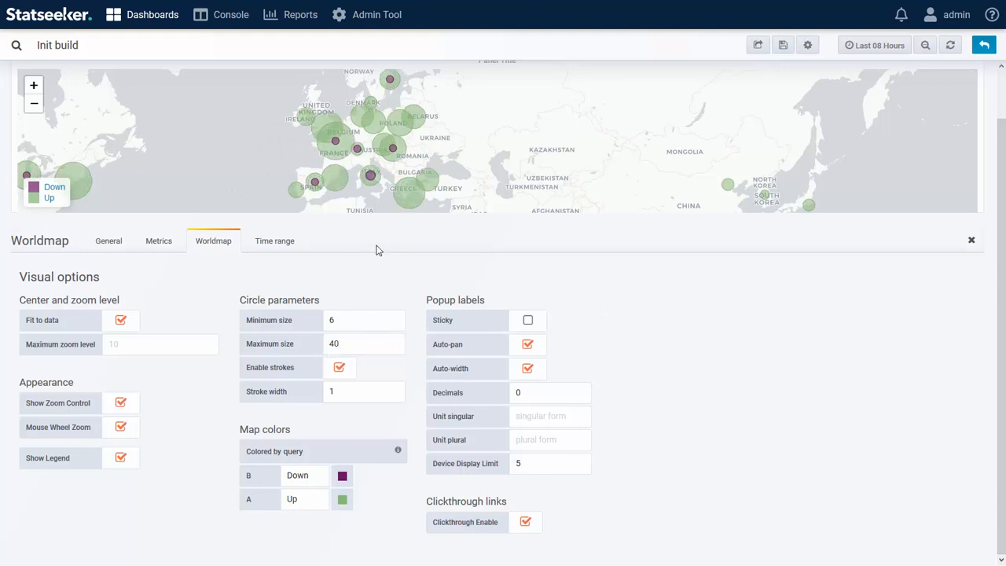
mouse_move(316, 184)
Step: Leave the Worldmap panel editor and look over all panels on the dashboard
left_click(153, 242)
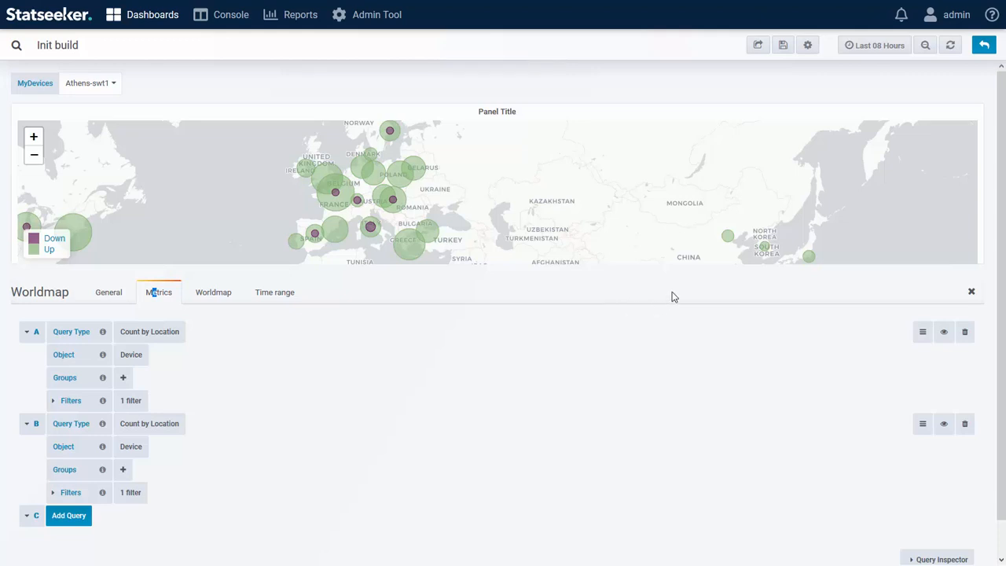
left_click(986, 47)
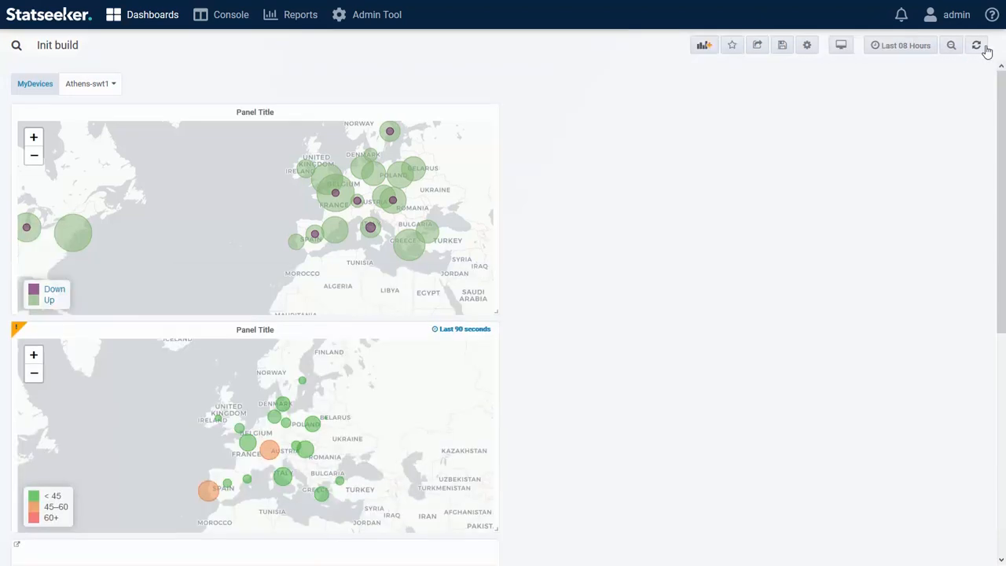
scroll(627, 268, "down", 5)
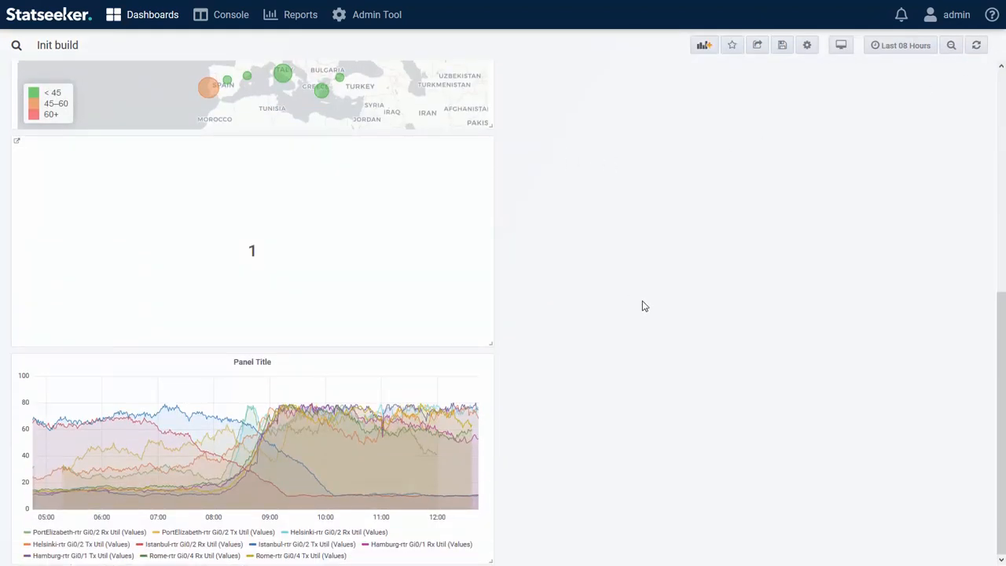
scroll(642, 306, "up", 5)
Step: Add a row to the dashboard and move the up/down device map above it
left_click(704, 46)
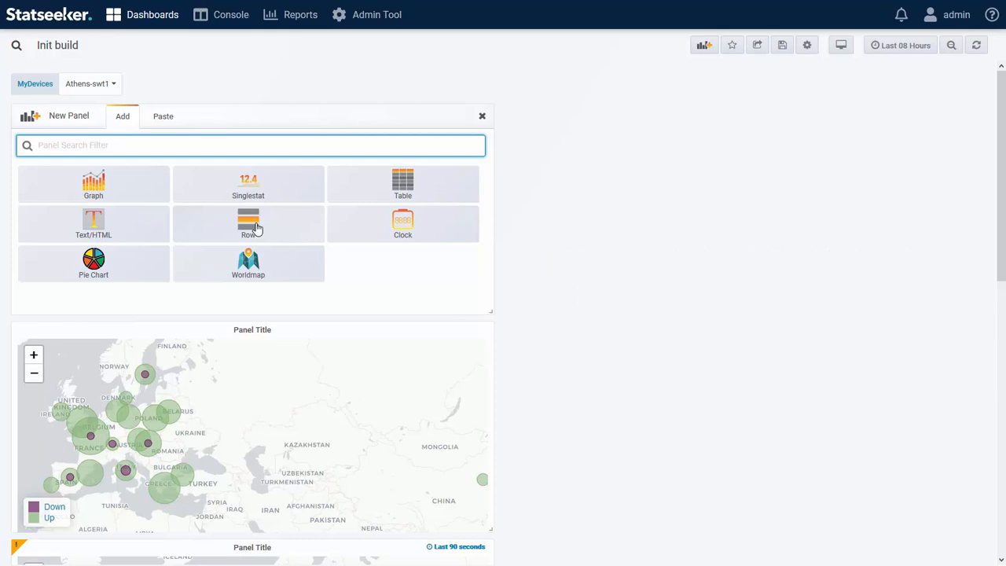
left_click(250, 227)
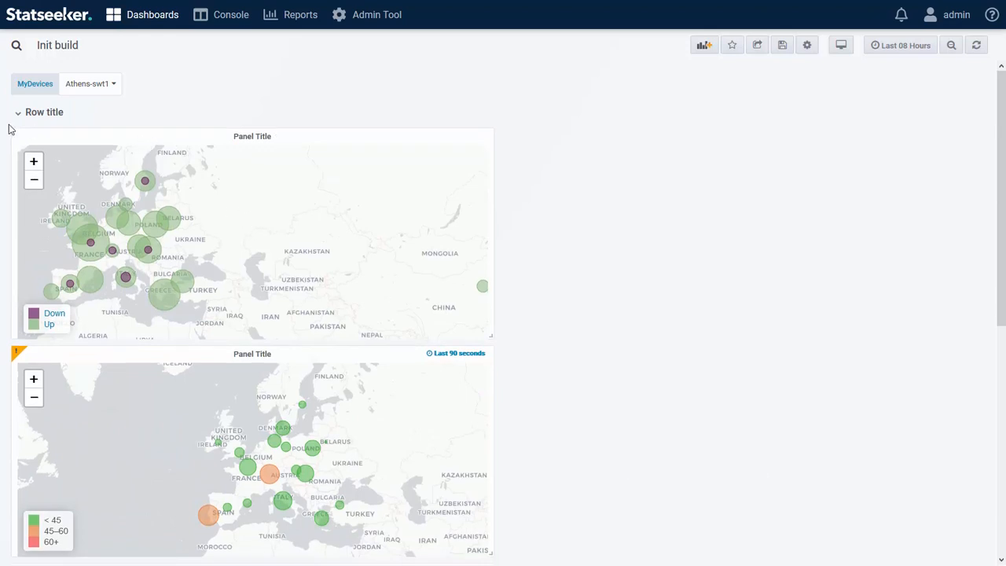
left_click_drag(63, 135, 113, 123)
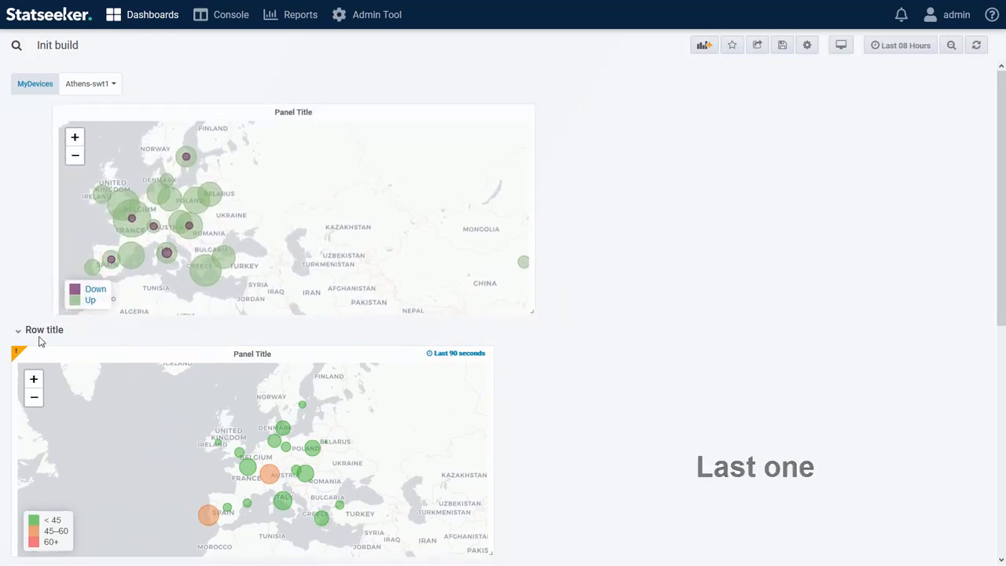
Step: Move the single-value panel into the empty space on the right of the row and make it narrower and shorter
scroll(72, 291, "down", 2)
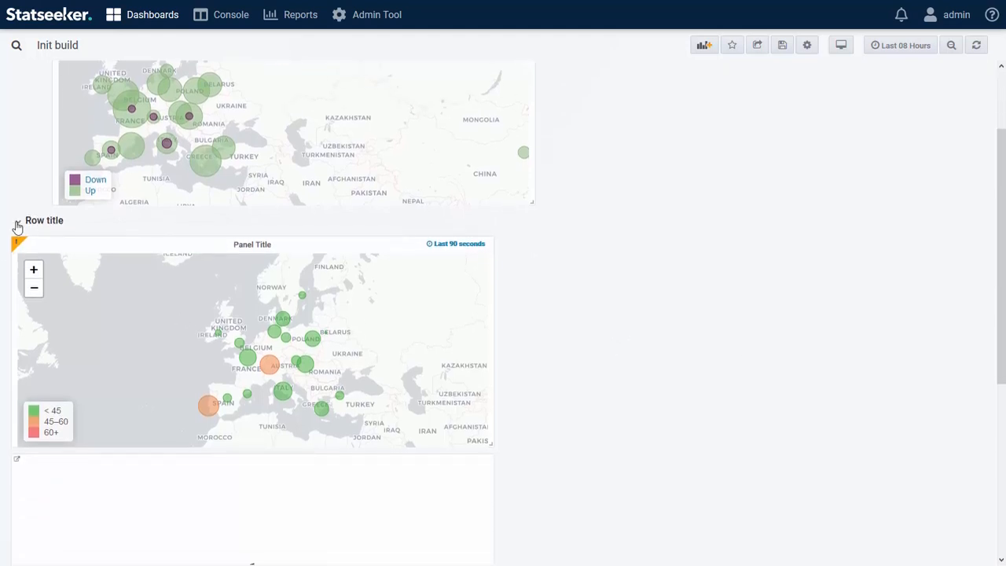
scroll(561, 376, "down", 4)
key("ctrl+a")
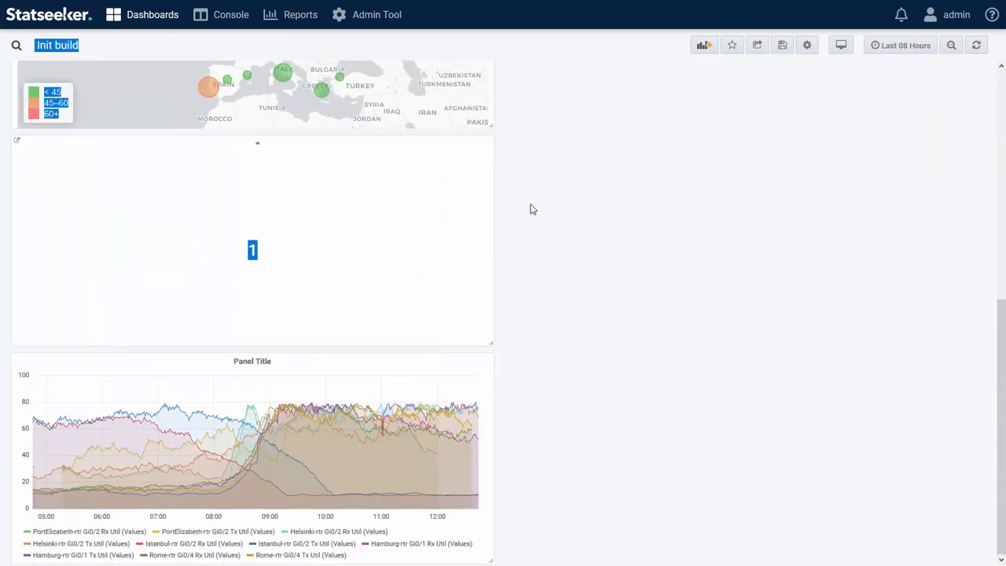
left_click_drag(273, 149, 721, 139)
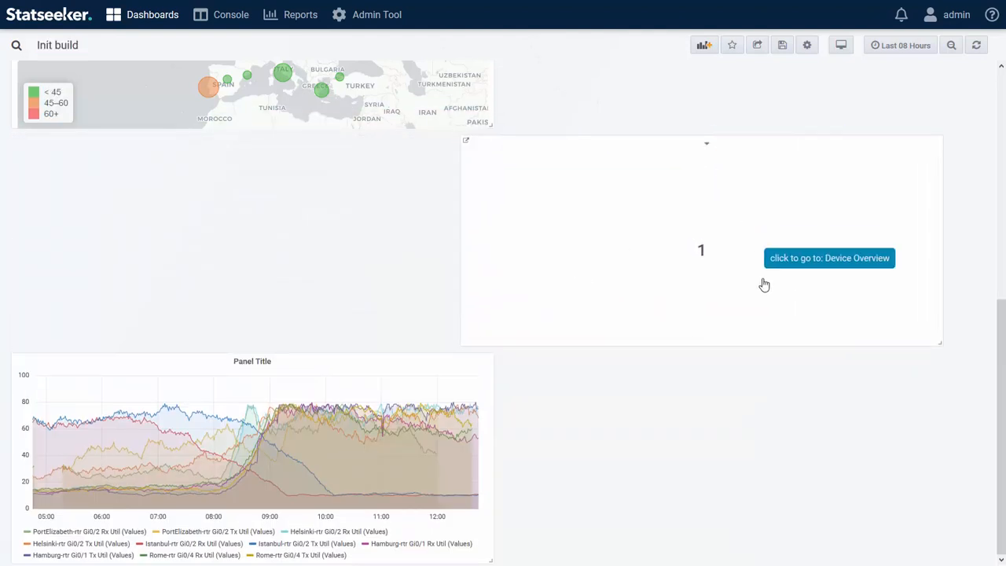
left_click_drag(940, 342, 784, 225)
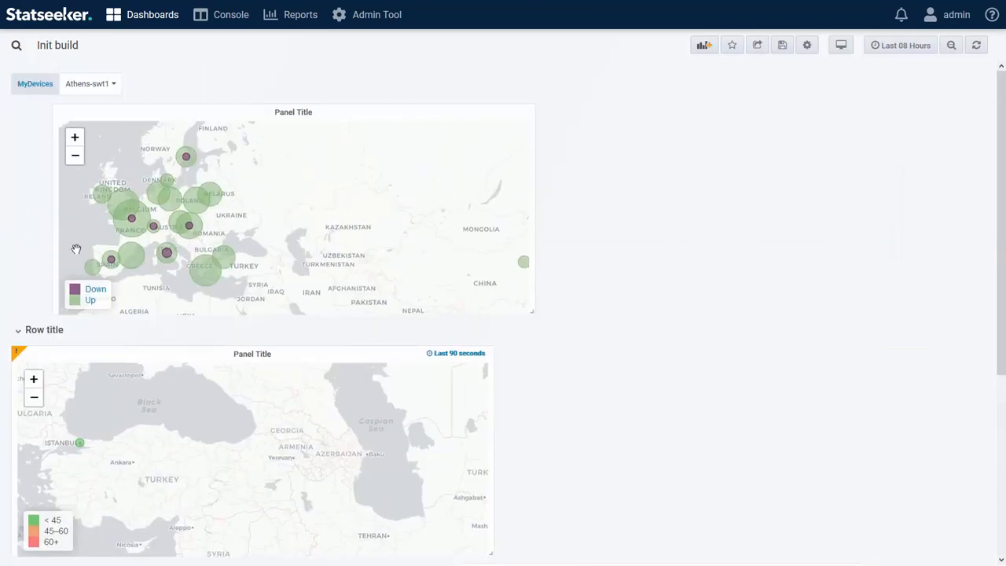
Step: Collapse the row, expand it to check its panels, and leave it collapsed
left_click(18, 332)
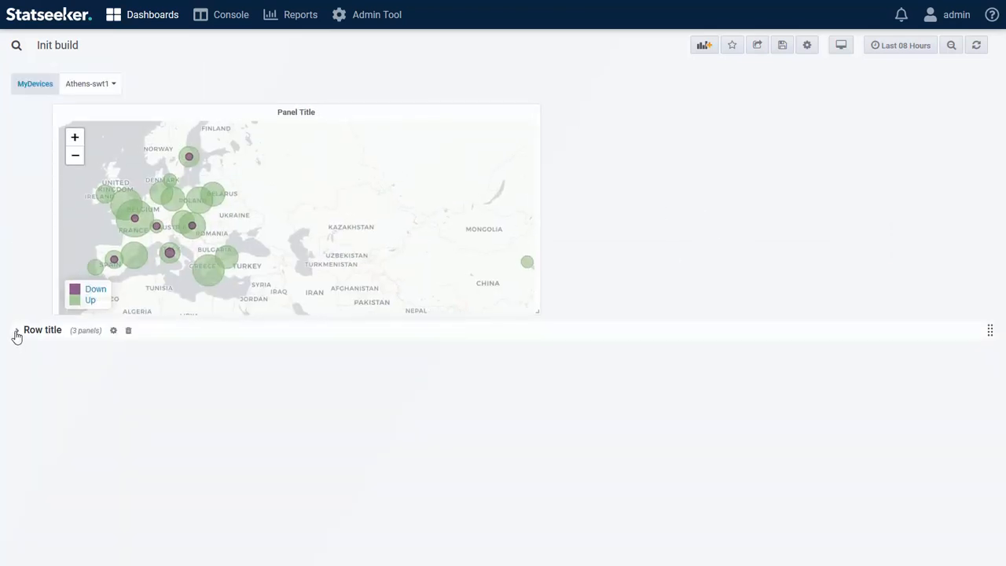
left_click(16, 334)
scroll(627, 393, "down", 4)
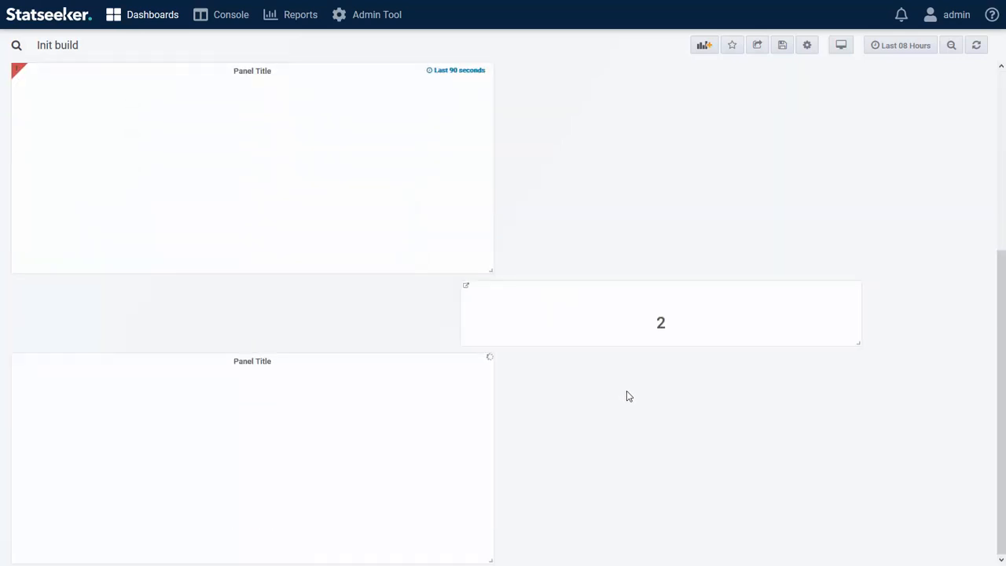
scroll(626, 393, "up", 4)
left_click(19, 332)
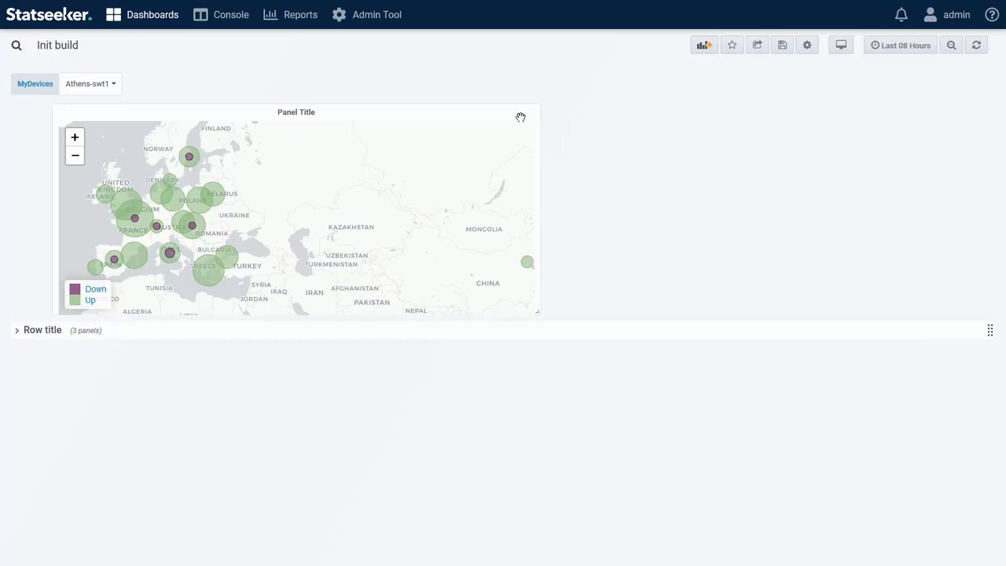
Step: Open the Device Overview dashboard from the dashboards home page and show the data for device Athens-srv1
mouse_move(126, 26)
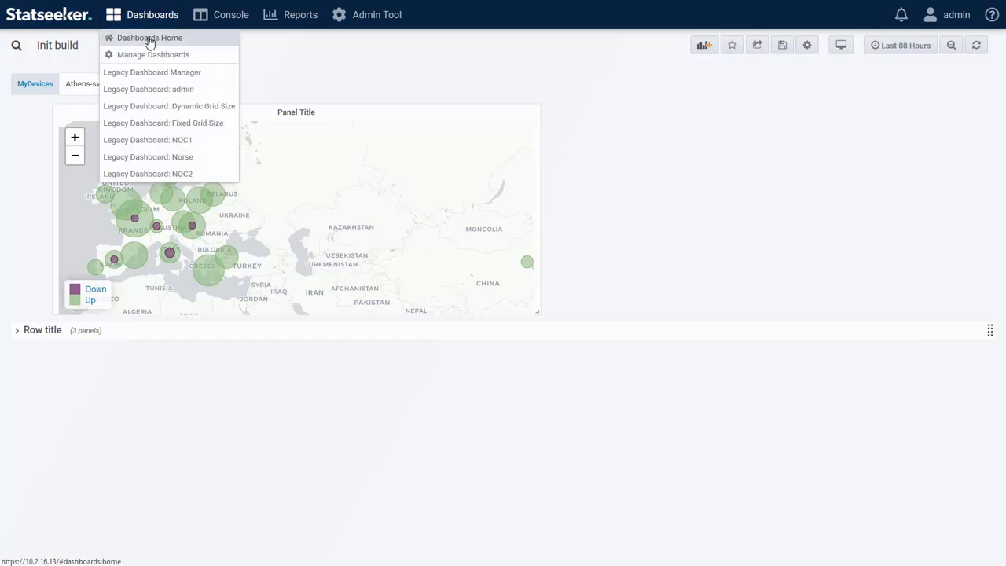
left_click(149, 40)
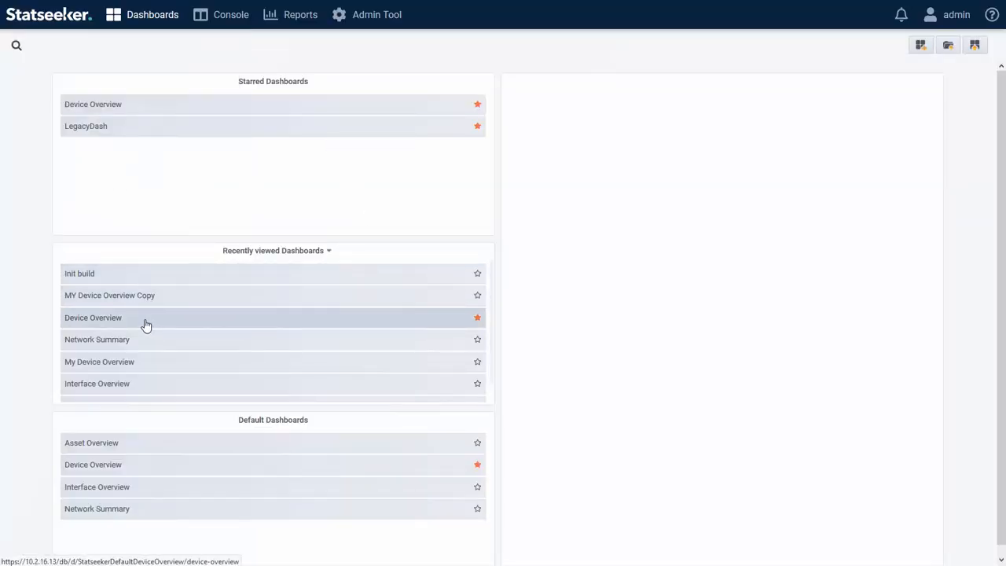
left_click(146, 324)
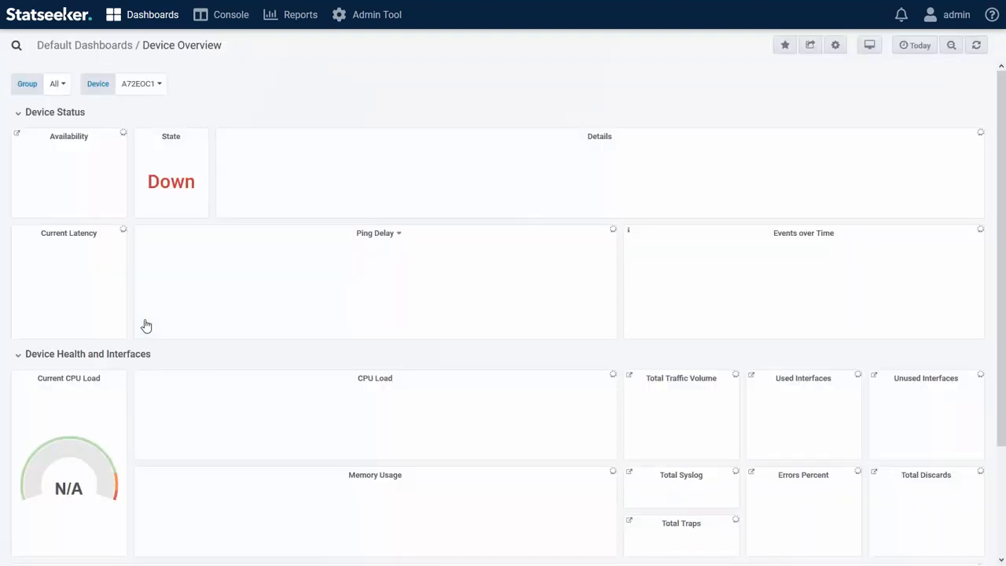
left_click(146, 85)
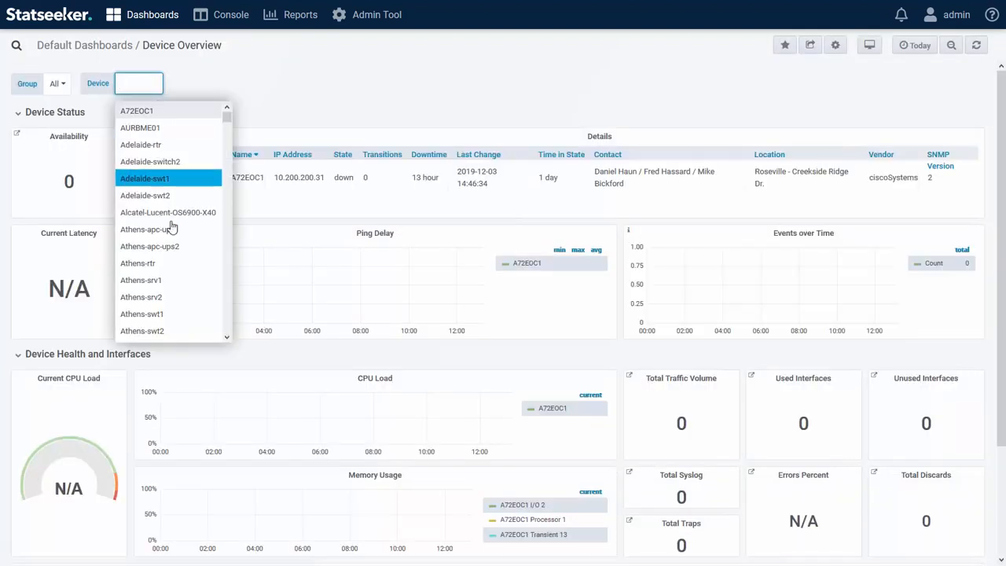
left_click(154, 281)
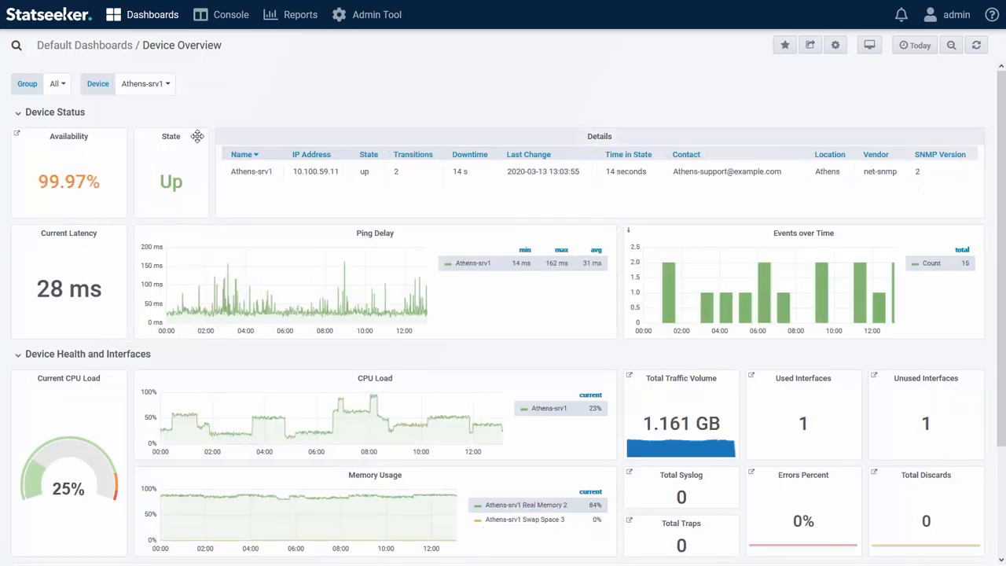
scroll(300, 190, "down", 2)
scroll(130, 162, "up", 2)
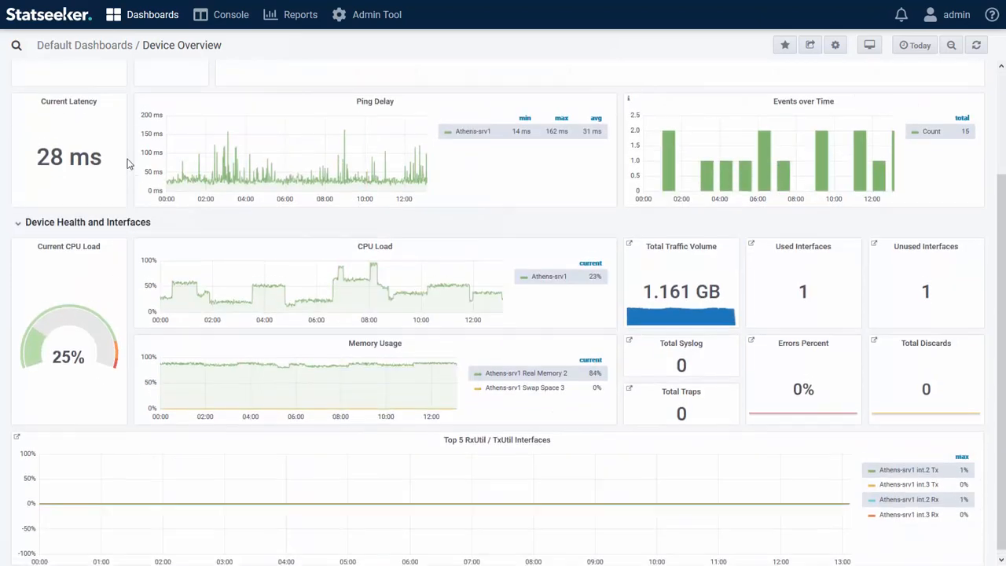
Step: Open the Interface Overview dashboard from the Default Dashboards folder and select device Athens-swt1
left_click(94, 47)
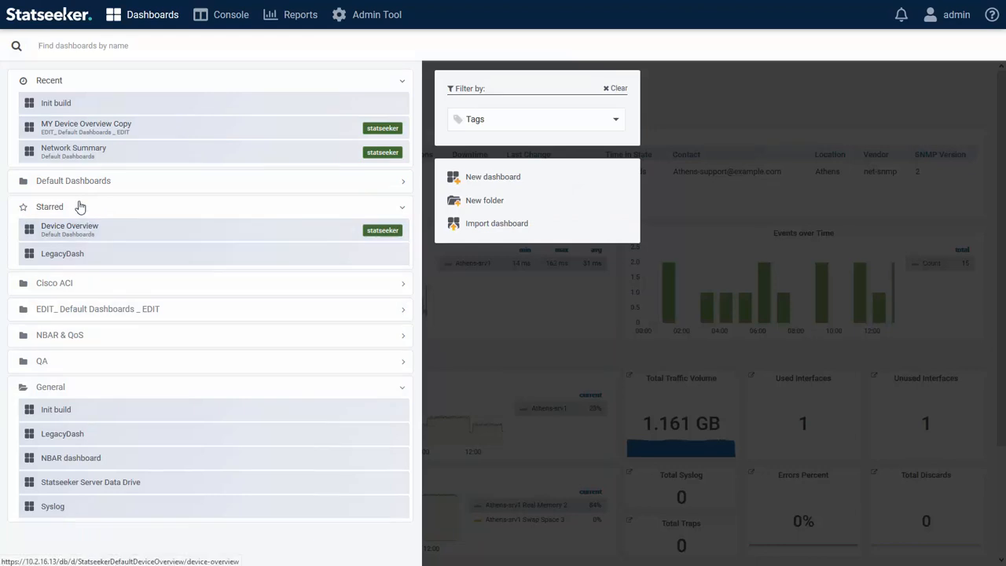
left_click(85, 187)
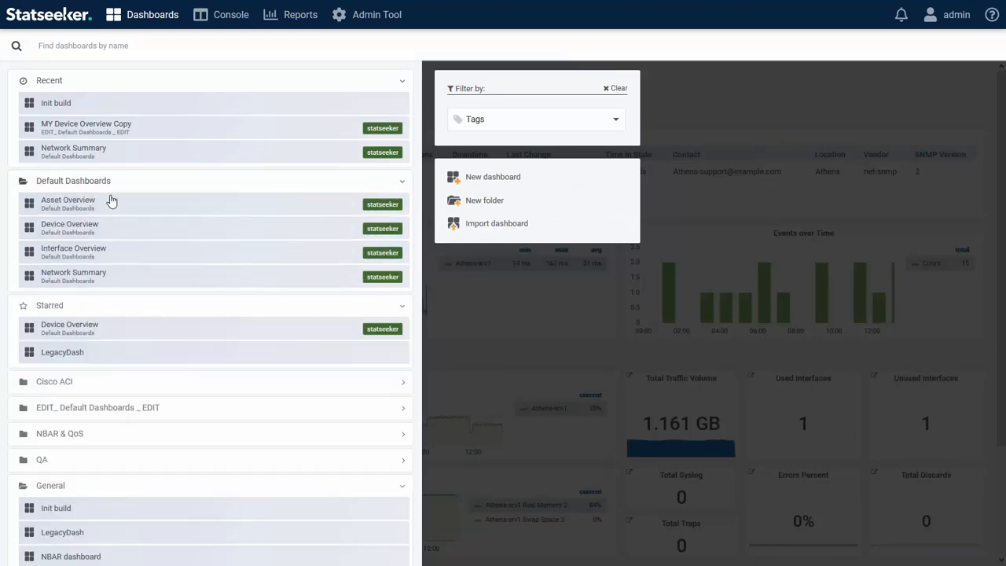
left_click(79, 253)
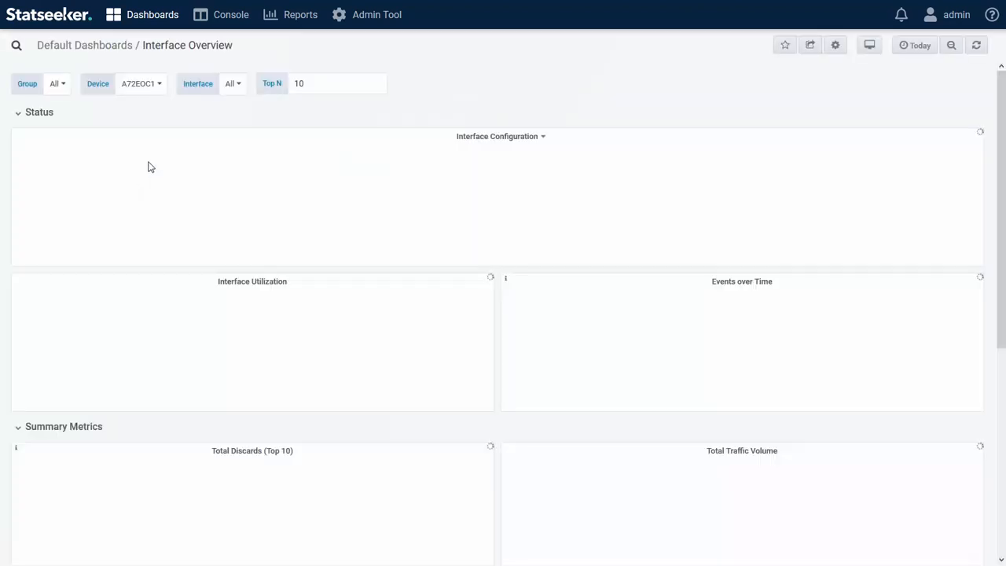
left_click(149, 89)
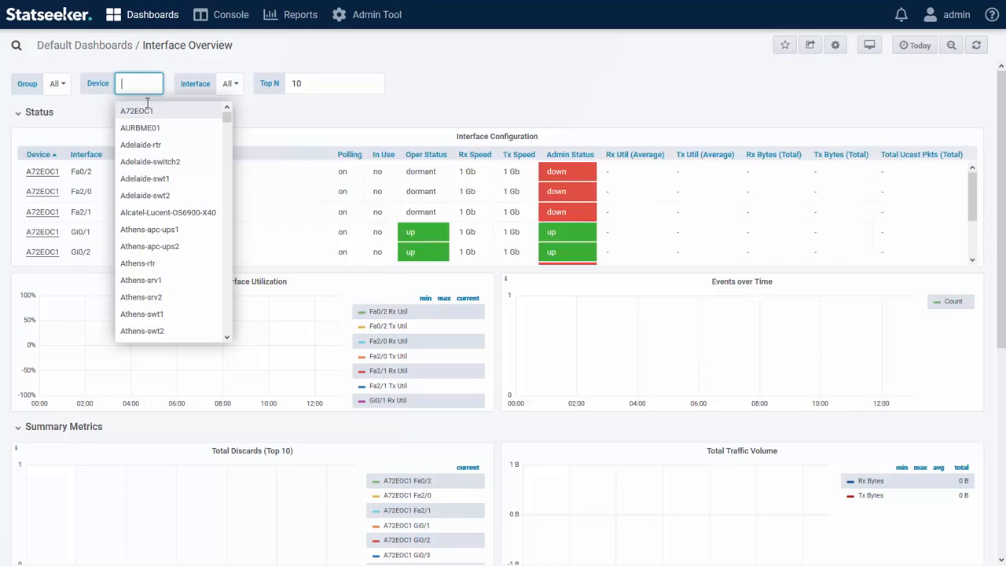
left_click(146, 315)
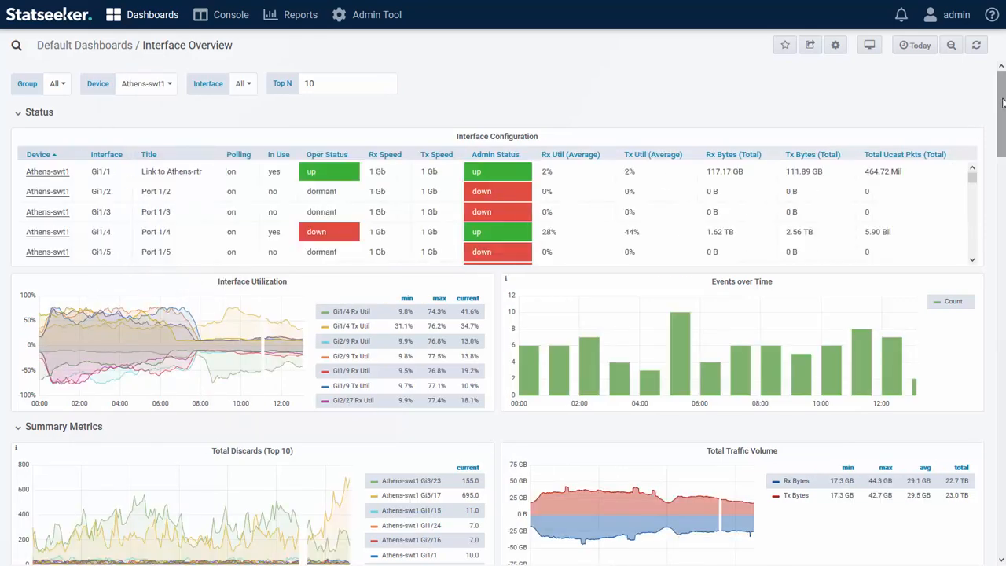
Step: Set the dashboard's time range to Last 60 Days and browse the per-interface rows below the summary
mouse_move(1003, 102)
left_mouse_down()
mouse_move(1003, 434)
mouse_move(1002, 95)
left_mouse_up()
left_click(918, 47)
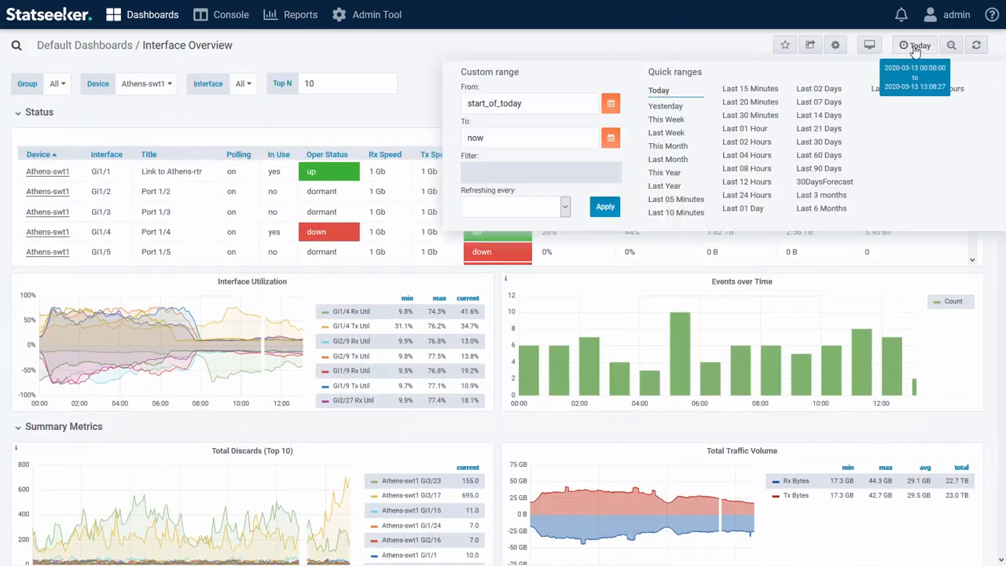
left_click(832, 155)
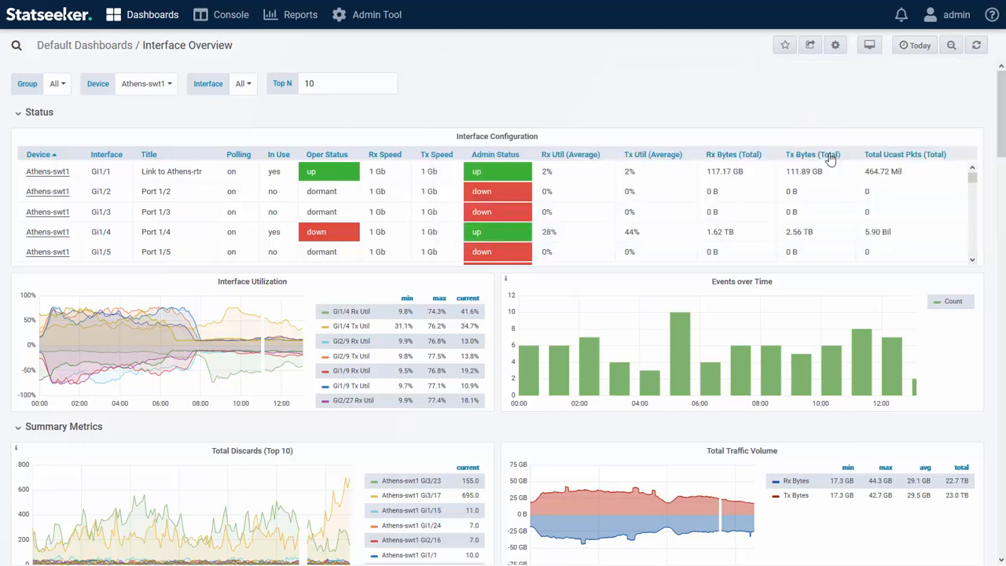
left_click_drag(1003, 100, 472, 259)
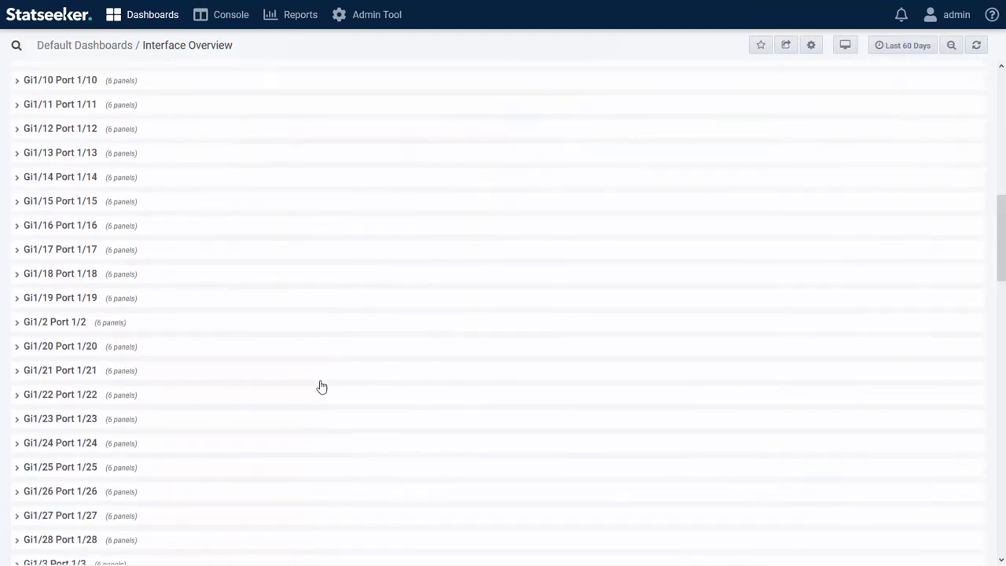
scroll(271, 354, "down", 7)
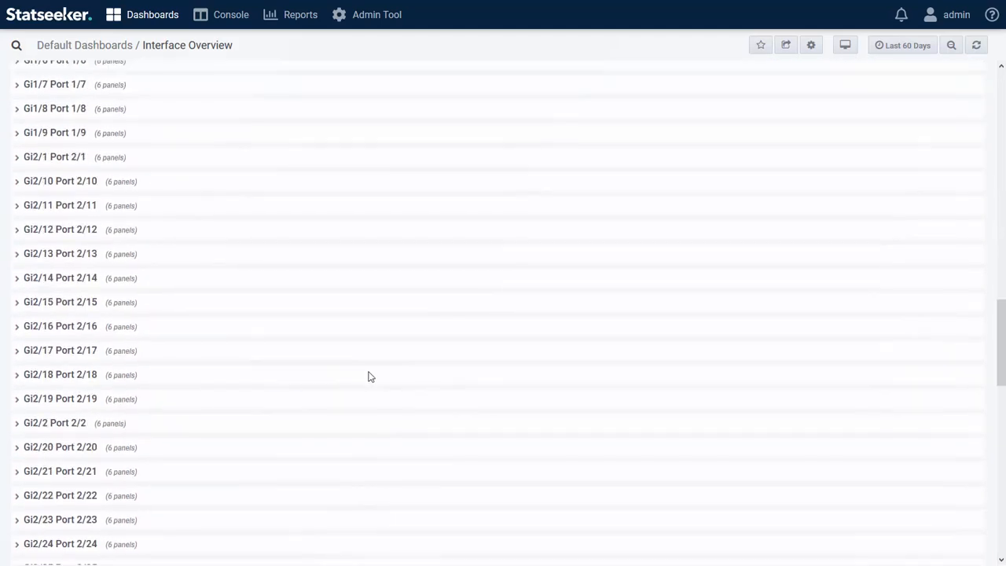
Step: Review the Status and Summary Metrics panels on the Interface Overview dashboard
scroll(389, 354, "up", 11)
scroll(391, 350, "up", 4)
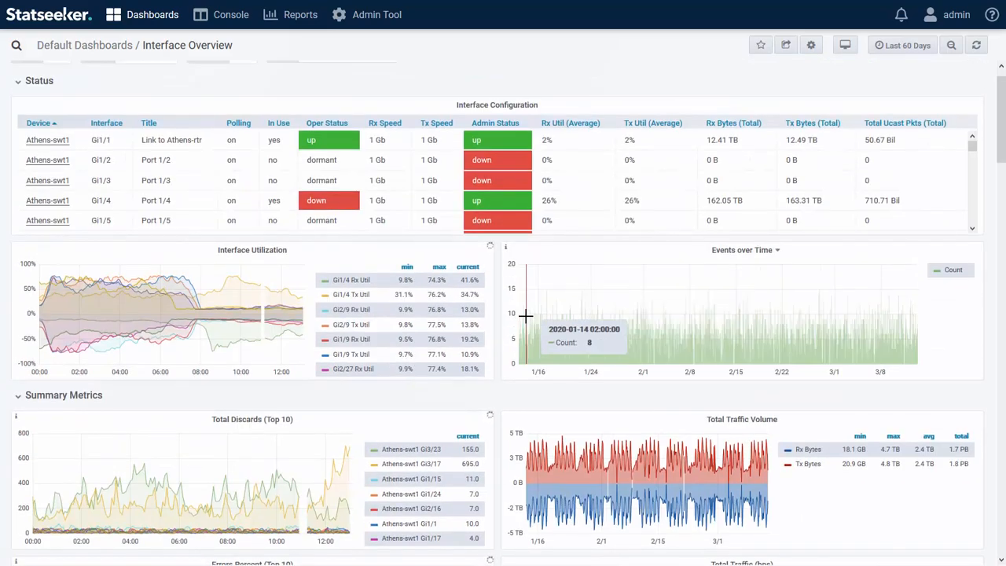
scroll(735, 240, "down", 5)
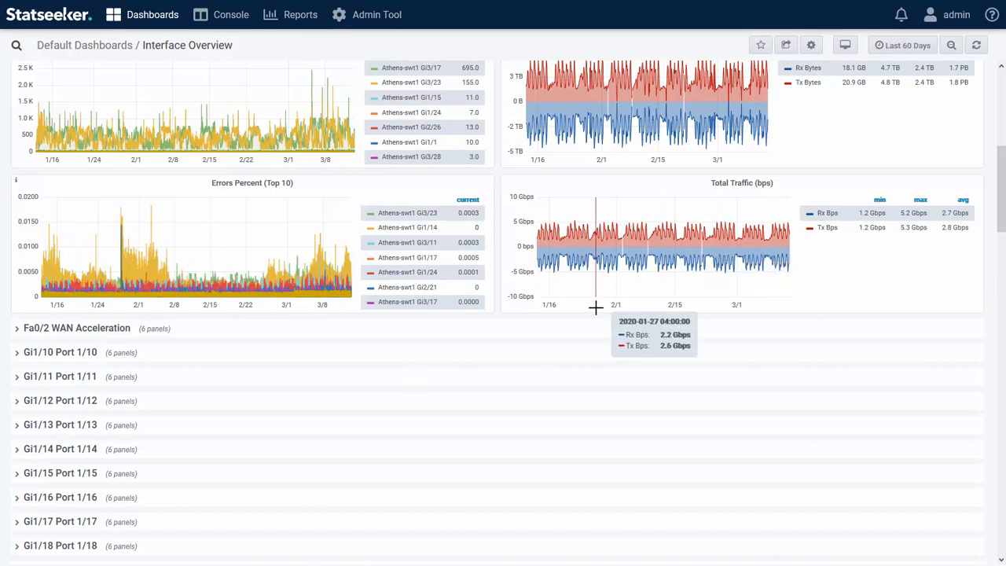
scroll(142, 504, "up", 4)
scroll(142, 505, "down", 3)
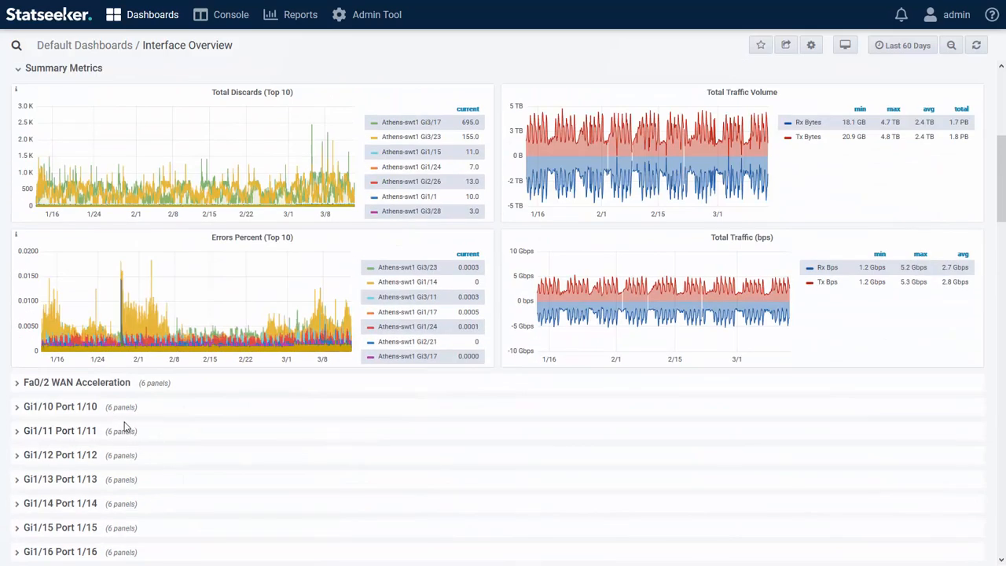
scroll(519, 350, "up", 4)
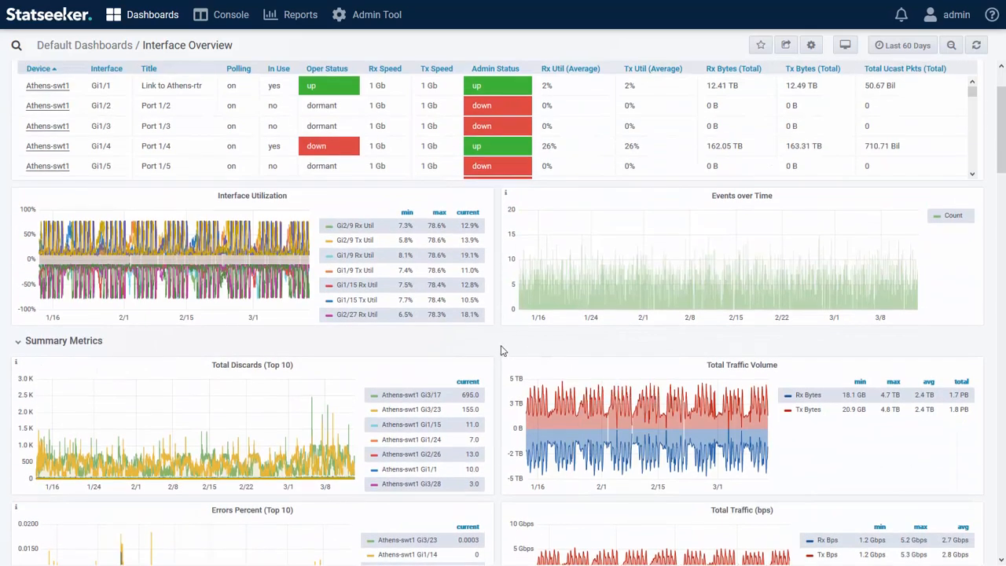
Step: Expand the Gi1/10 Port 1/10 row to check its panels, collapse it again, and collapse the Status row
scroll(393, 366, "down", 4)
left_click(18, 407)
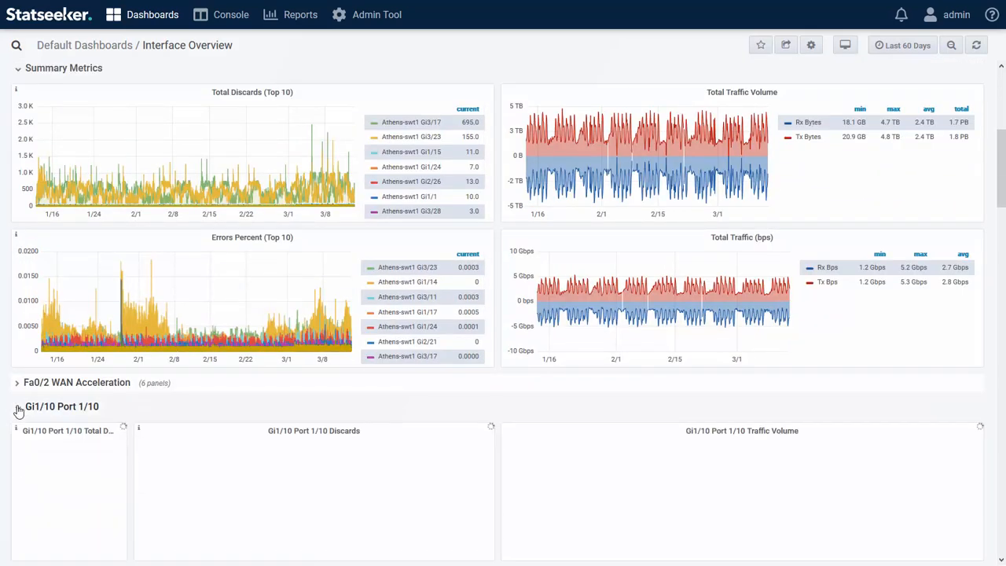
scroll(530, 400, "down", 3)
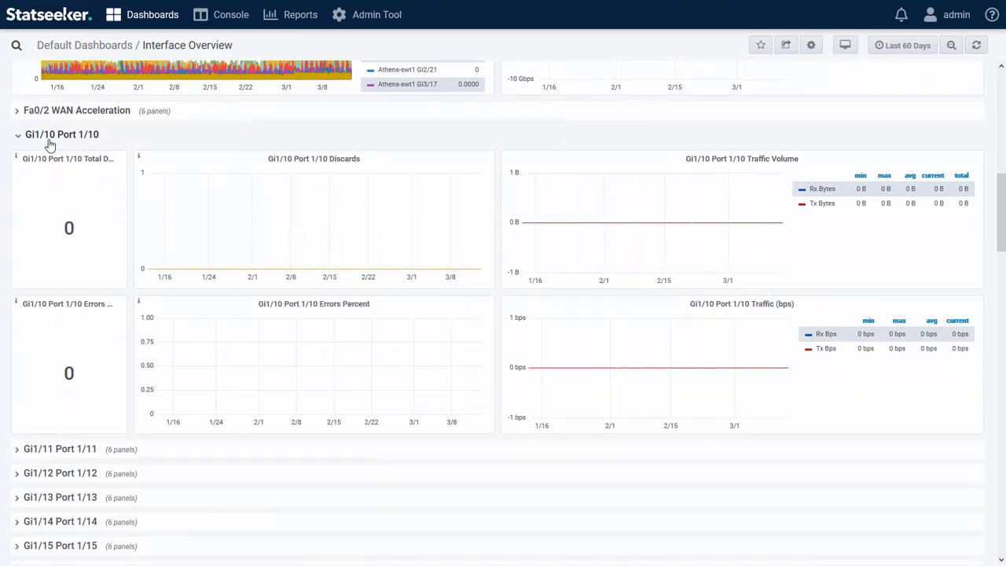
left_click(18, 136)
scroll(685, 198, "up", 10)
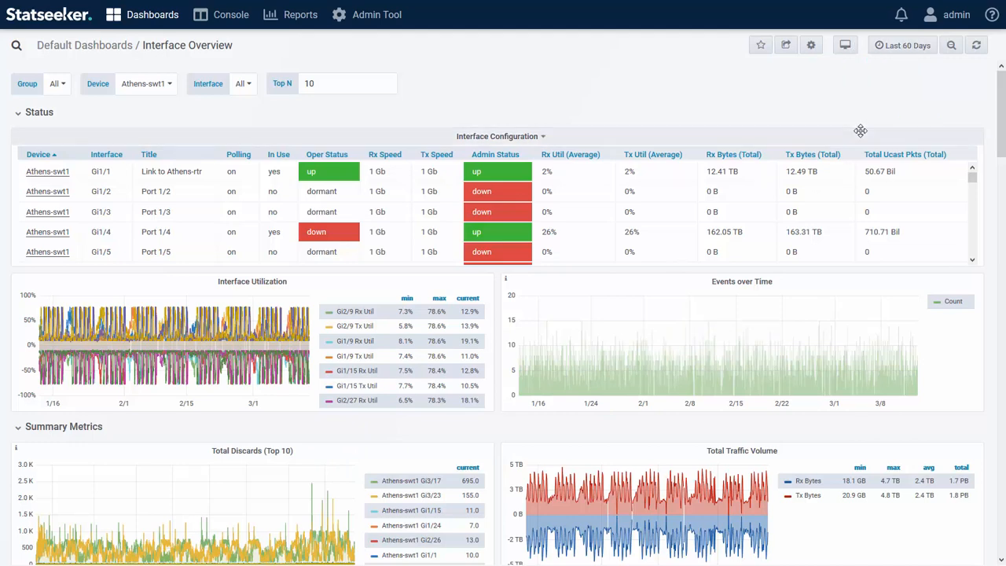
left_click(19, 120)
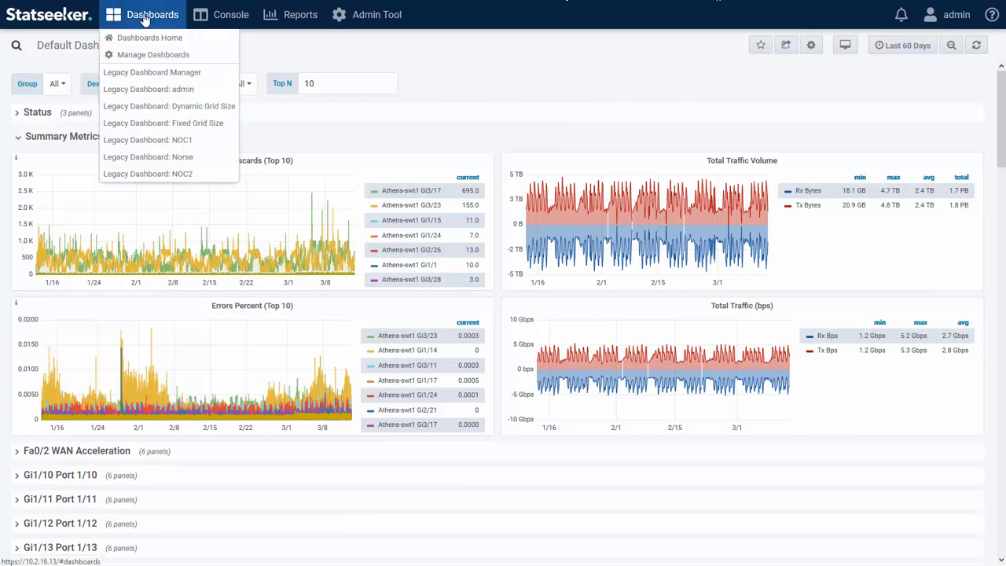
Step: Create a new dashboard from the dashboards home page and add a Text/HTML panel to it
mouse_move(145, 15)
left_click(140, 37)
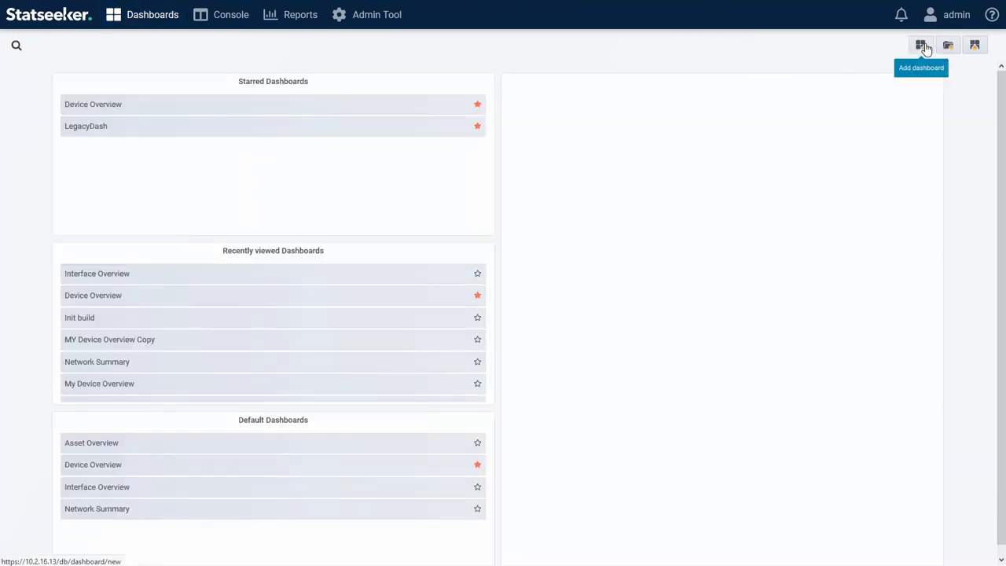
left_click(921, 45)
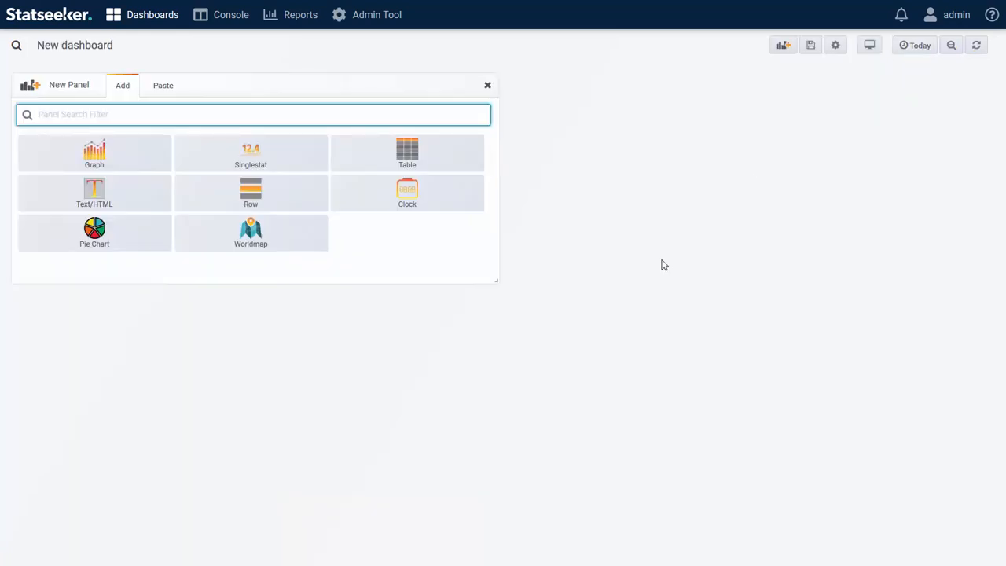
left_click(97, 194)
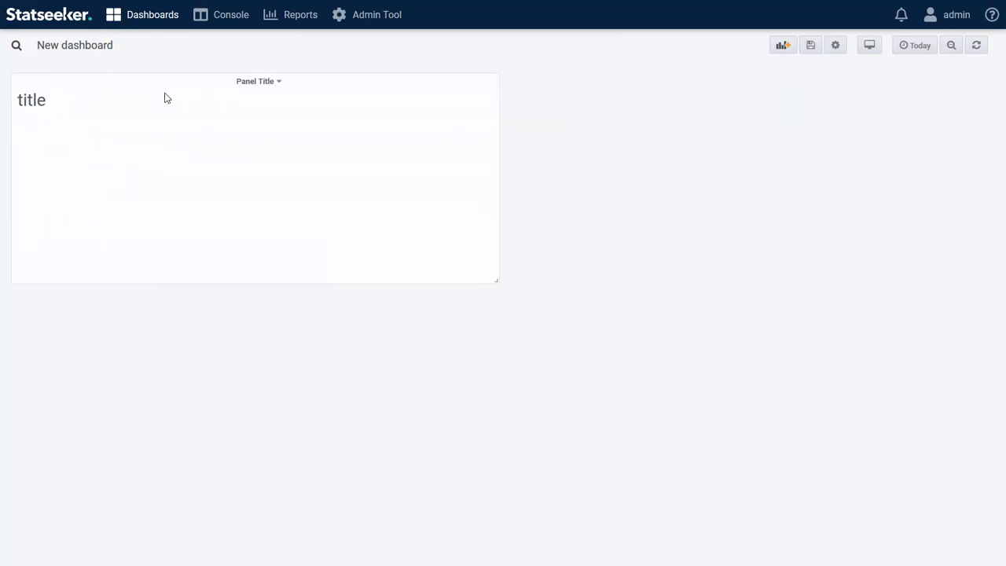
Step: Open the Text/HTML panel for editing, check the available content modes, and set the mode to link
left_click(263, 85)
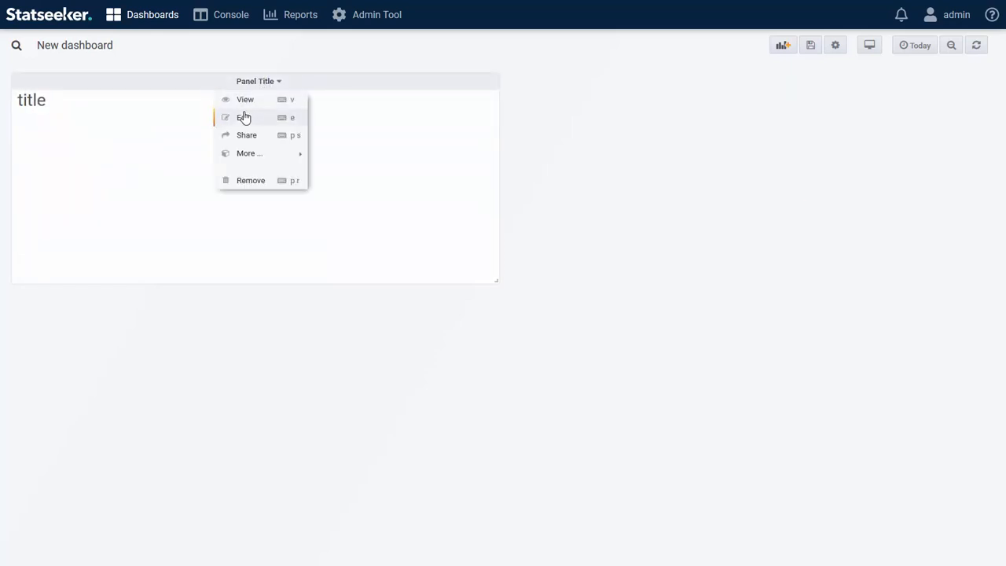
left_click(243, 116)
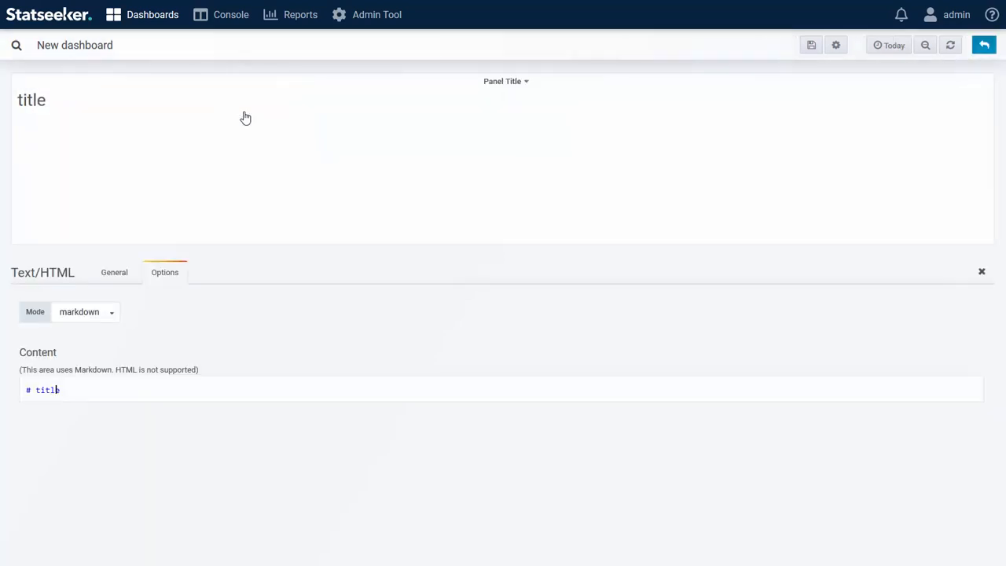
left_click(93, 315)
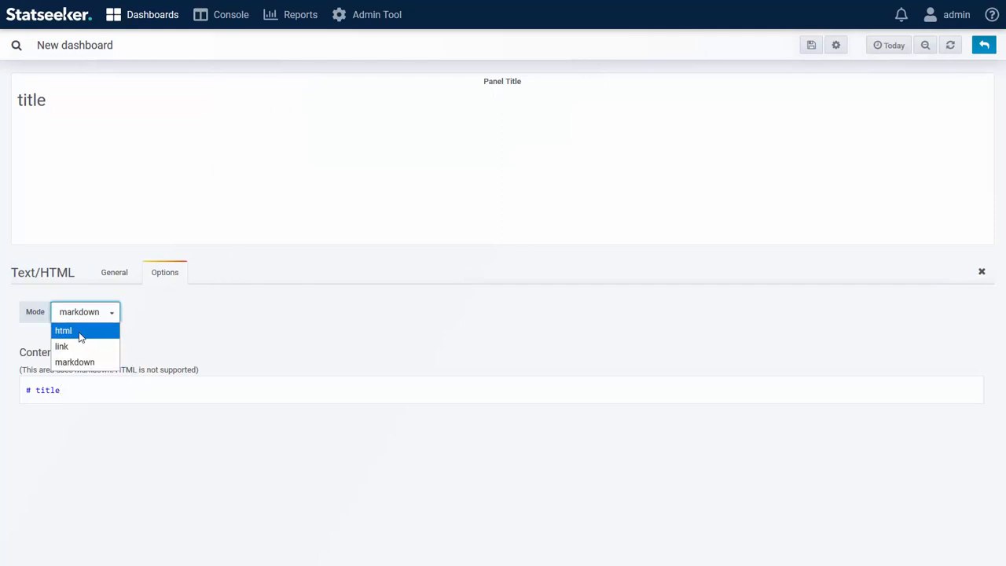
left_click(103, 395)
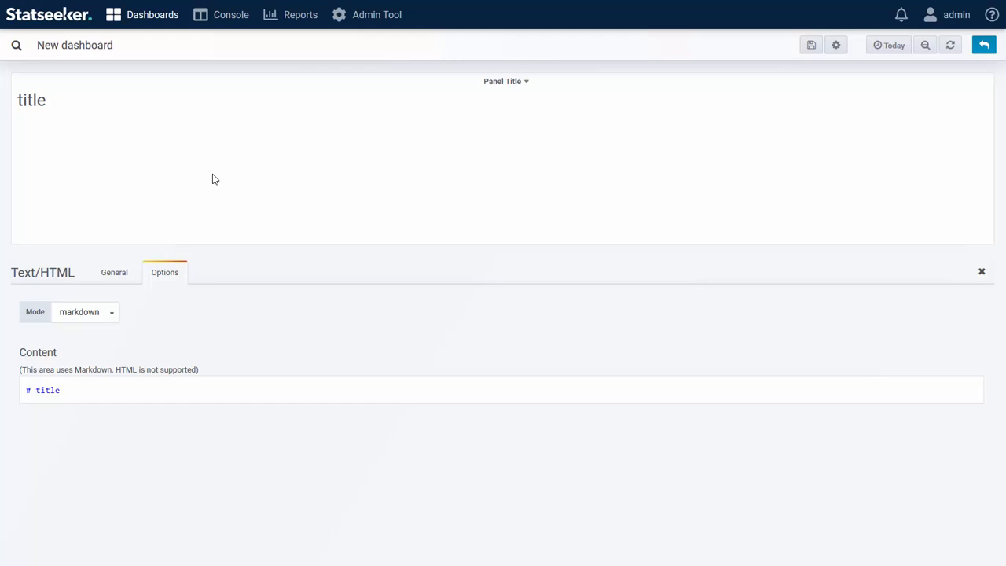
left_click(111, 312)
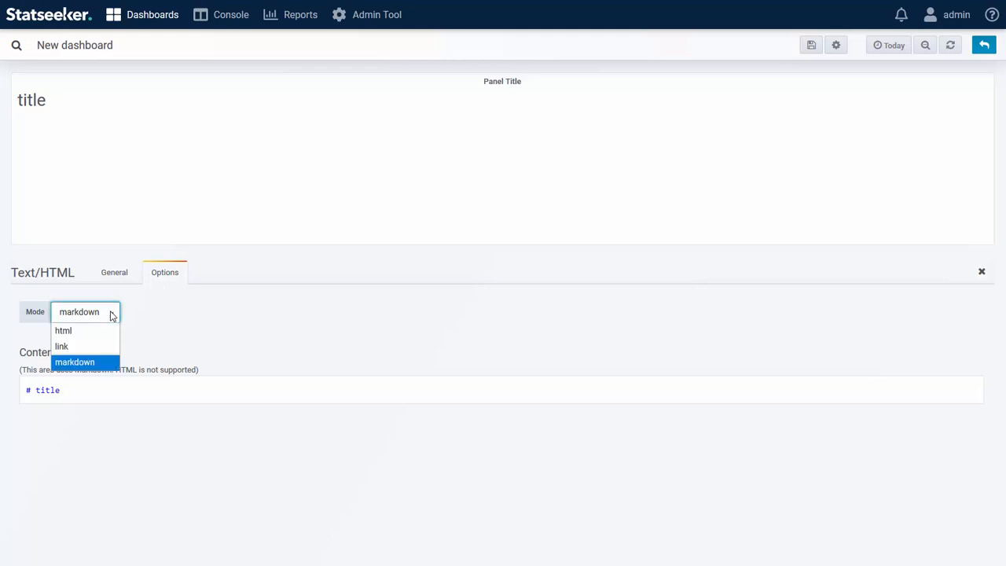
left_click(63, 346)
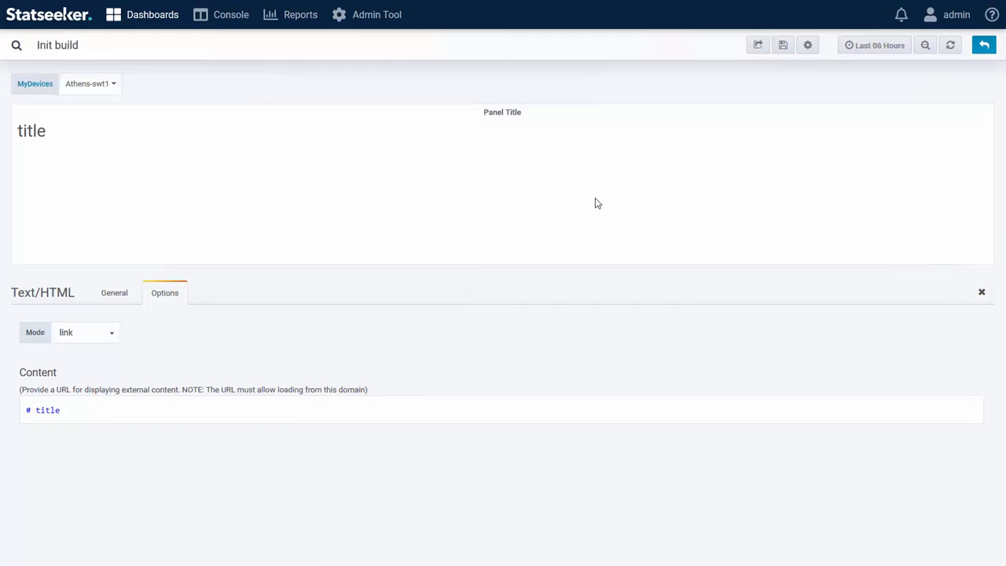
left_click_drag(96, 409, 29, 409)
type("https://docs.statseeker.com/")
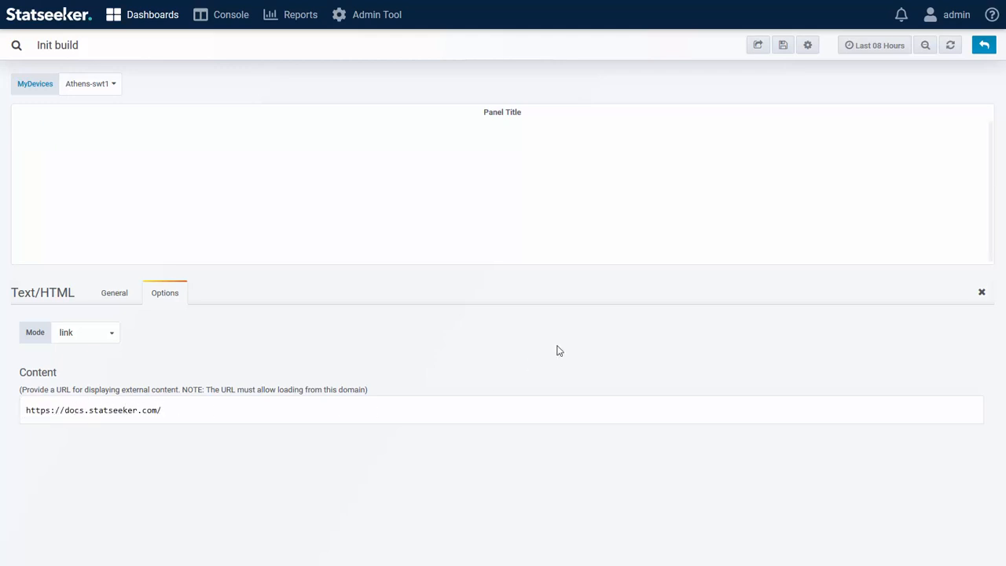
left_click(952, 51)
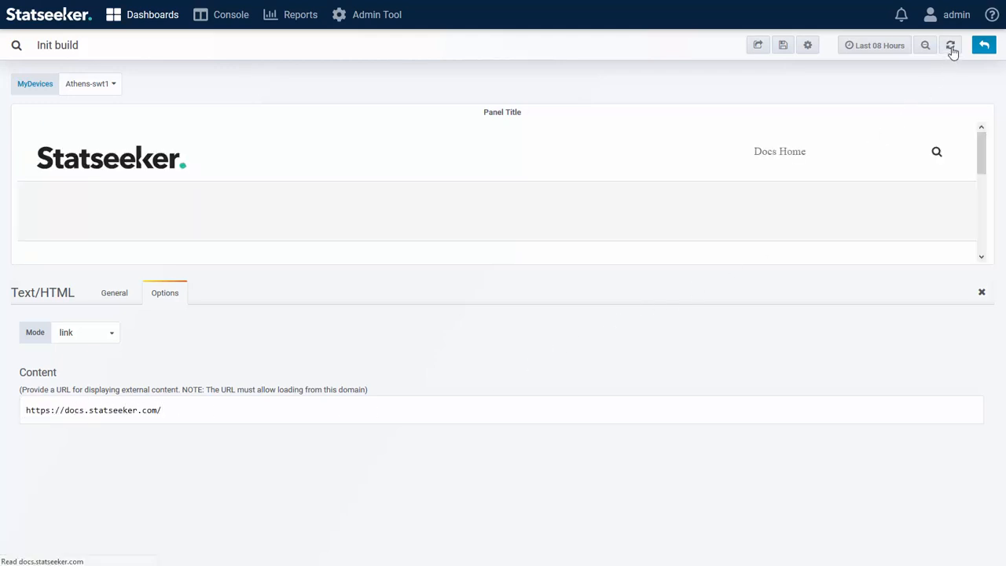
left_click(981, 292)
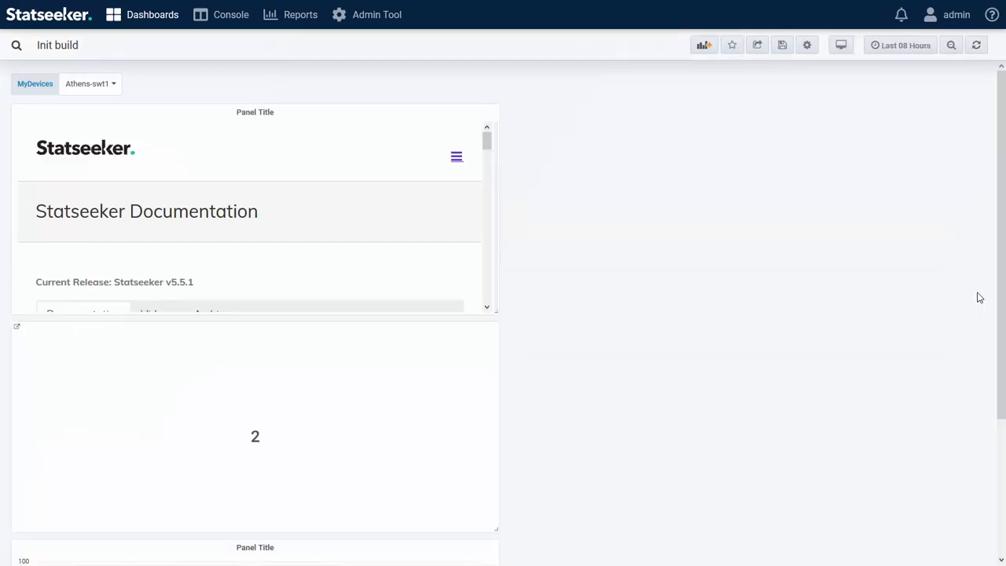
Step: Enlarge the documentation link panel in both width and height, and look through the embedded page
left_click_drag(489, 312, 622, 510)
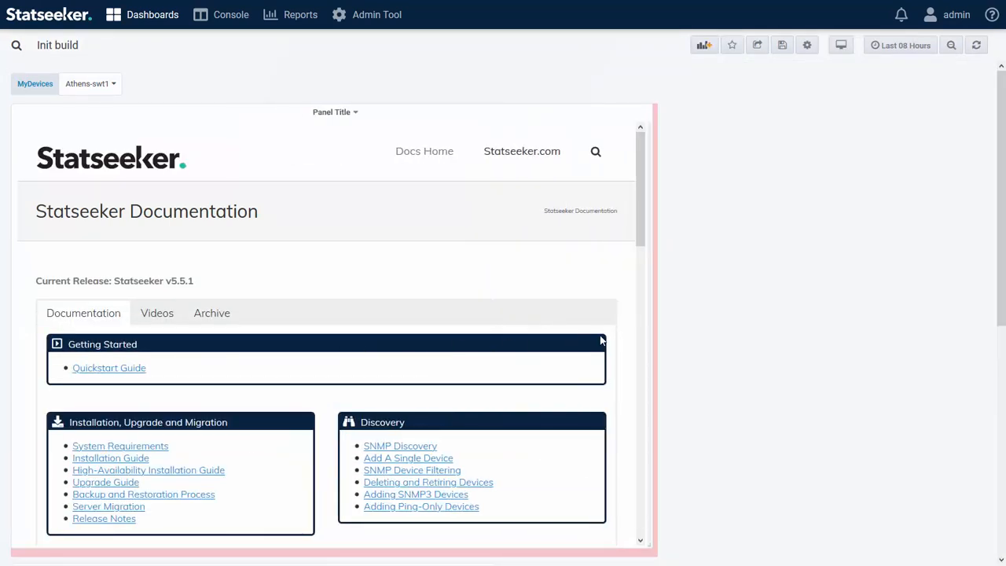
left_click_drag(602, 340, 632, 521)
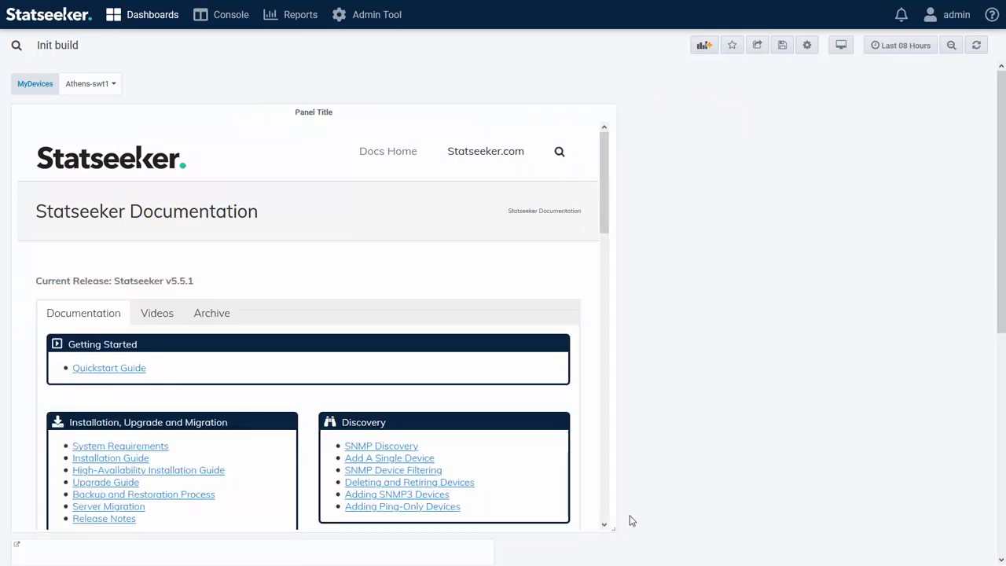
left_click_drag(600, 200, 602, 342)
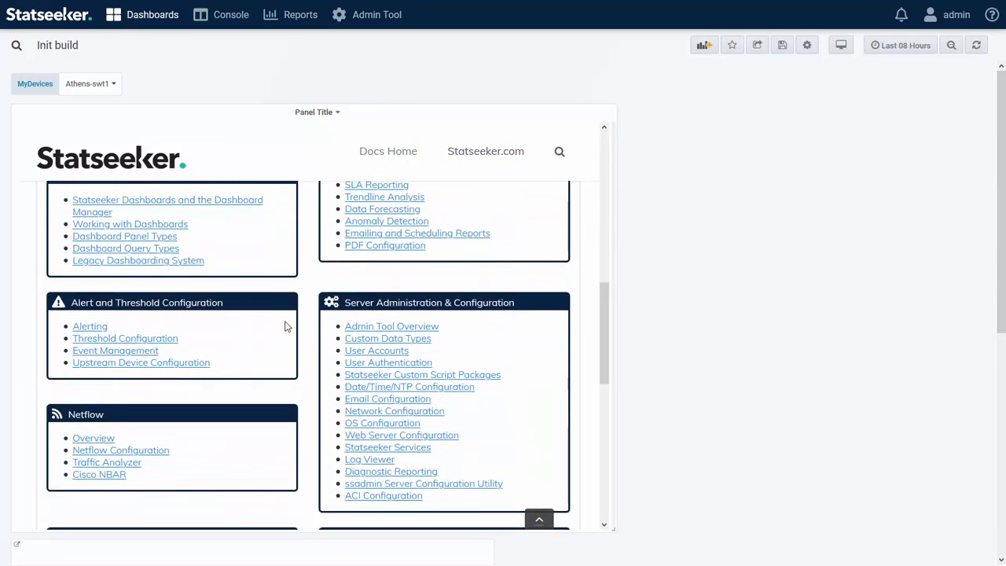
scroll(281, 280, "up", 5)
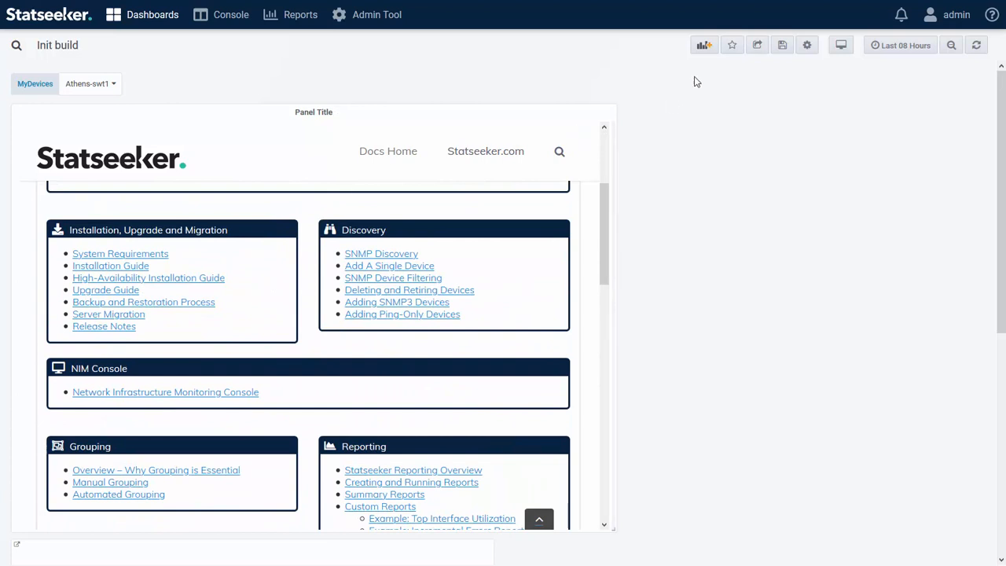
Step: Add another Text/HTML panel to the Init build dashboard
left_click(704, 47)
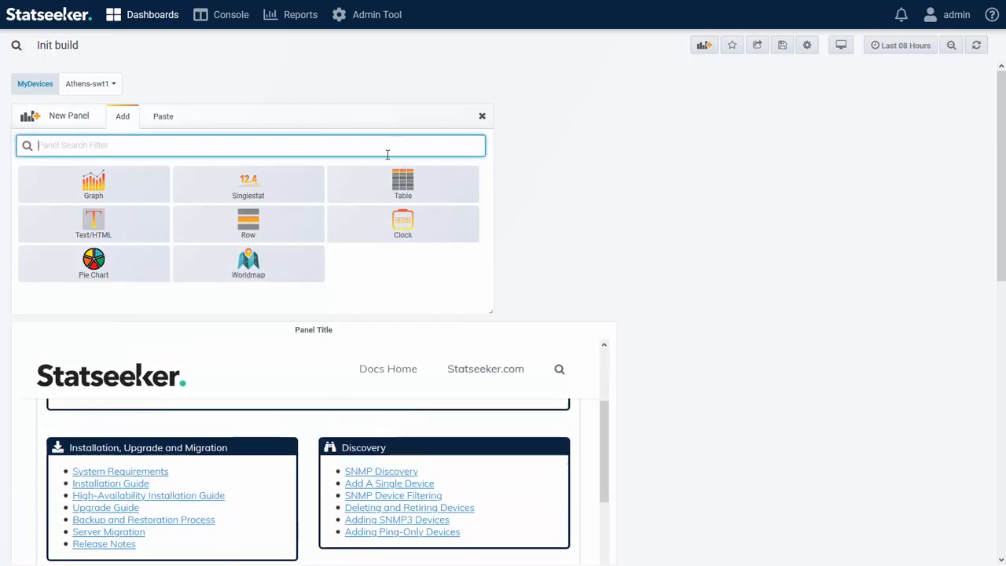
left_click(103, 231)
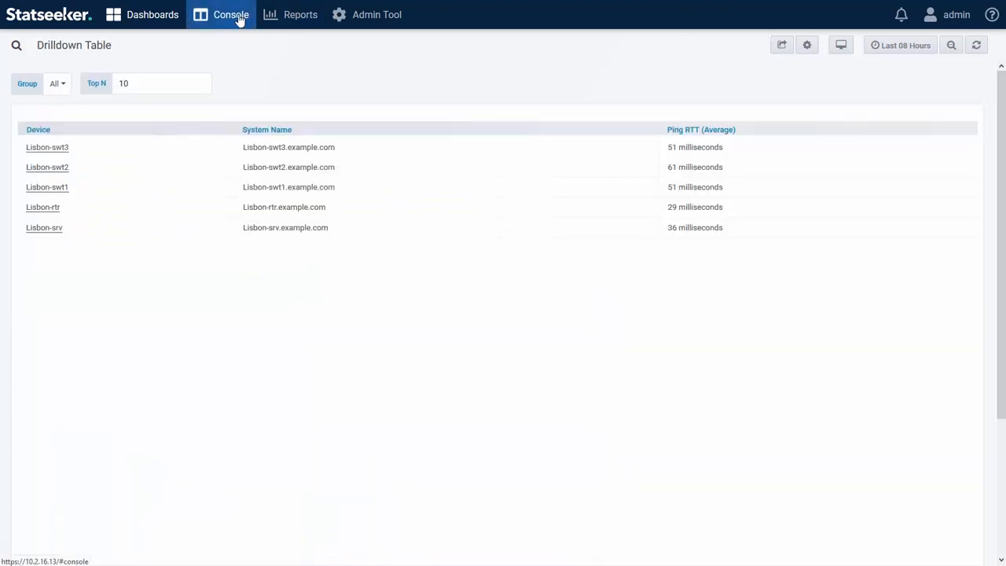
Step: In the Console, filter by the Europe group and run the CPU Graphs report from Device Health Custom Reports
left_click(240, 19)
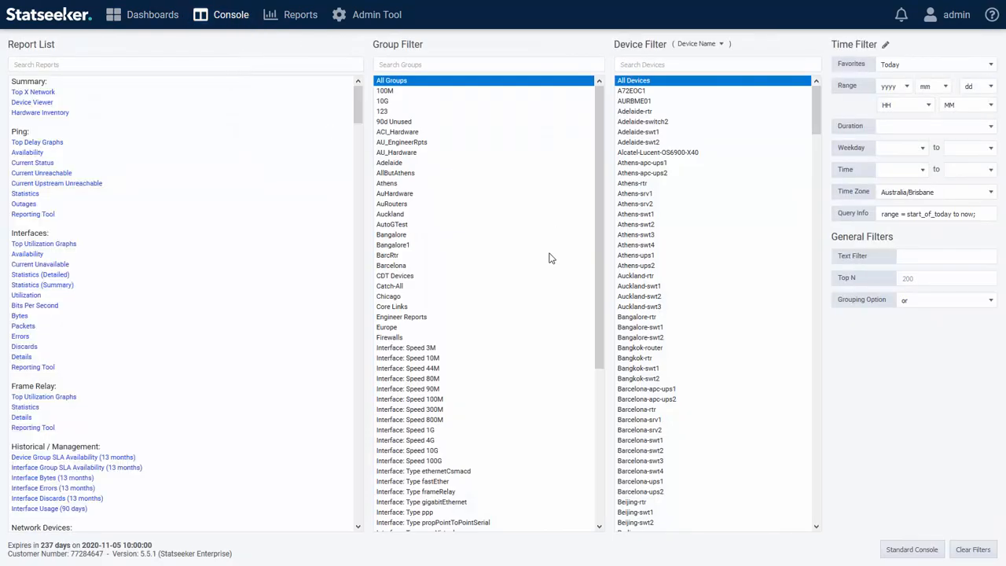
left_click(387, 327)
scroll(182, 343, "down", 10)
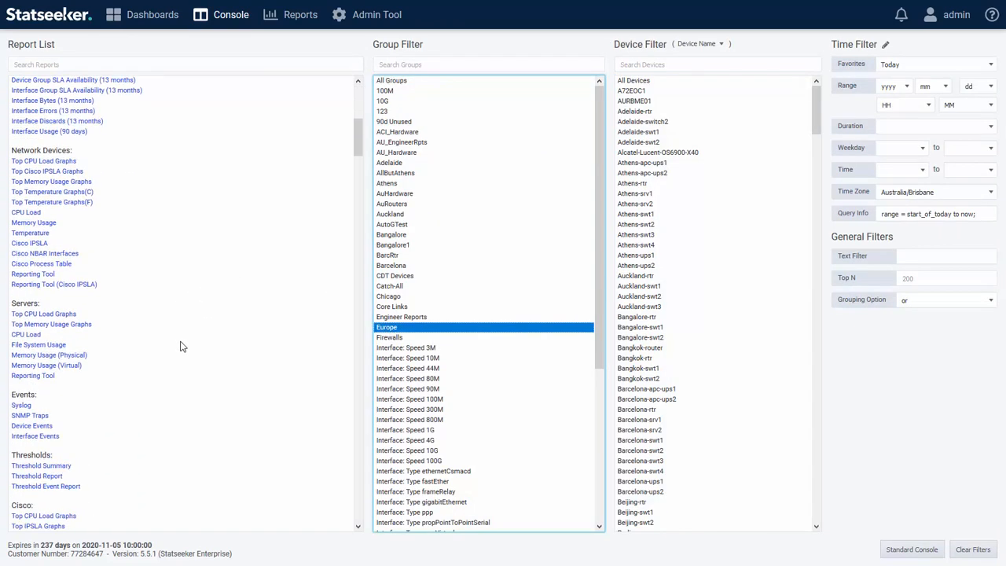
scroll(135, 292, "down", 3)
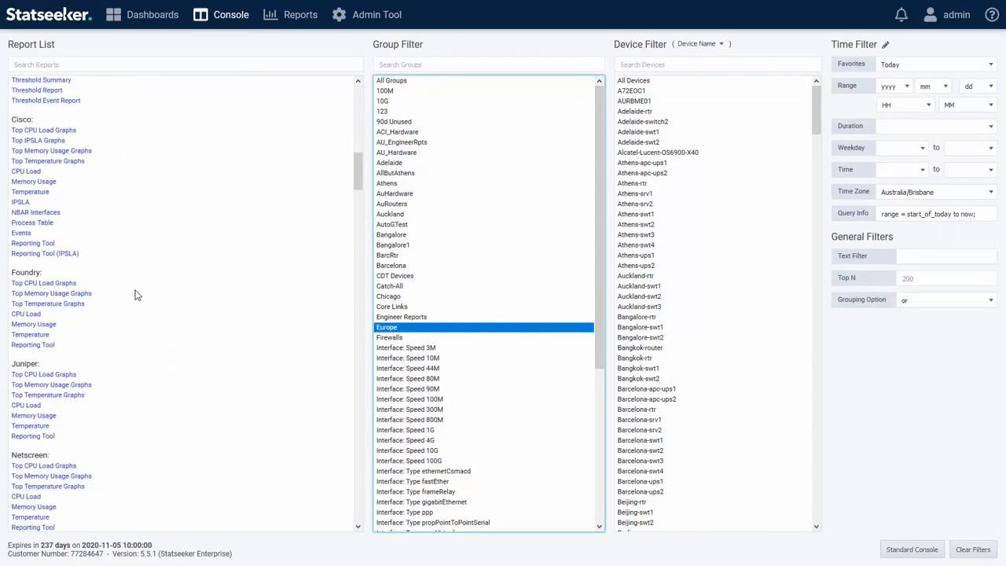
scroll(146, 363, "down", 5)
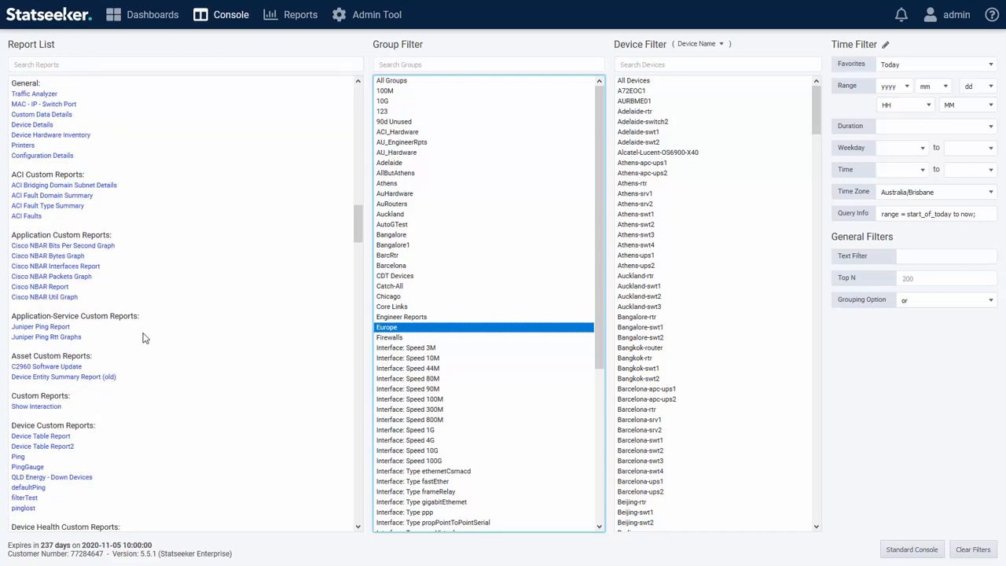
scroll(146, 343, "down", 3)
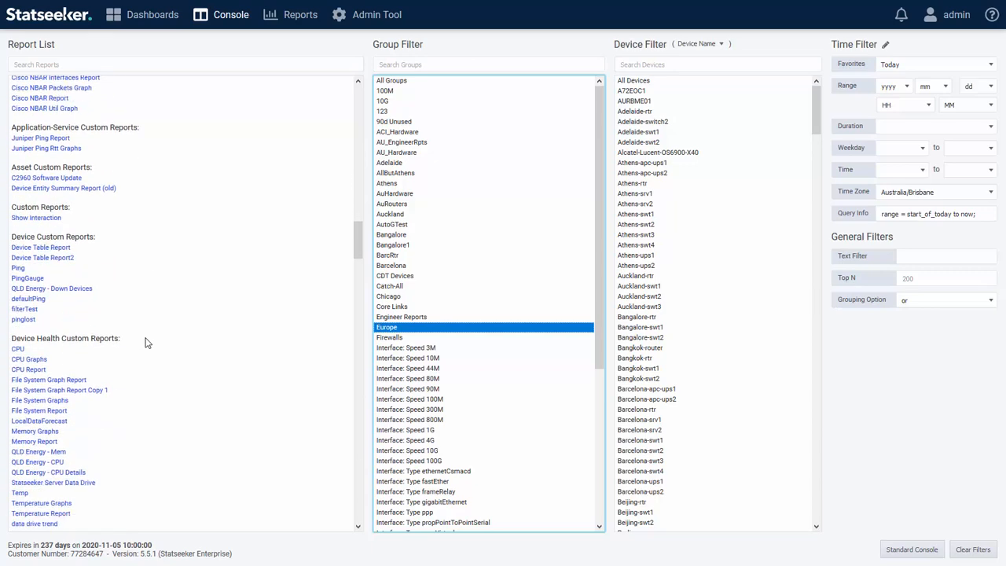
left_click(36, 361)
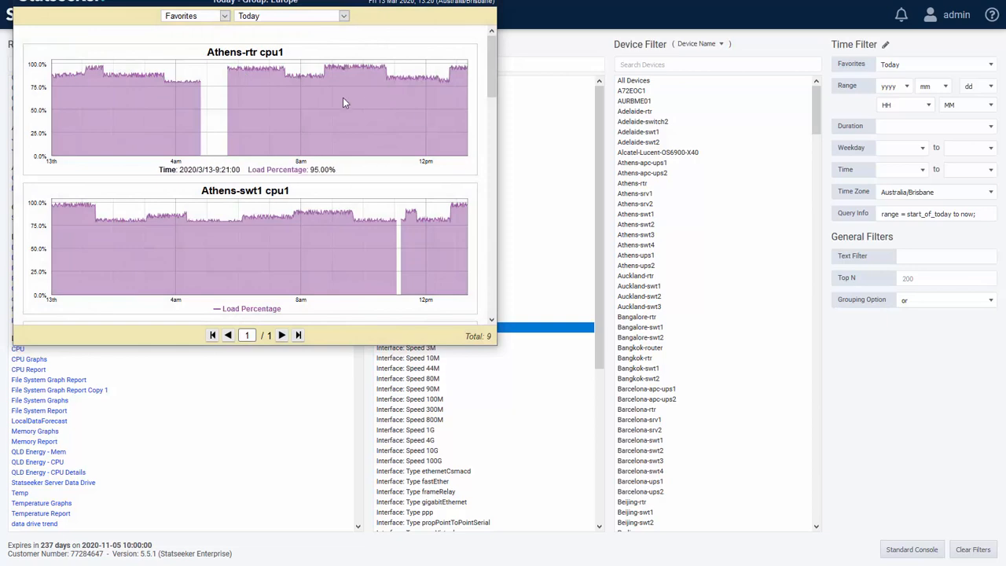
Step: Move the CPU Graphs report window to expose its address, copy the report's URL, and close the window
left_click_drag(142, 0, 290, 100)
left_click(290, 124)
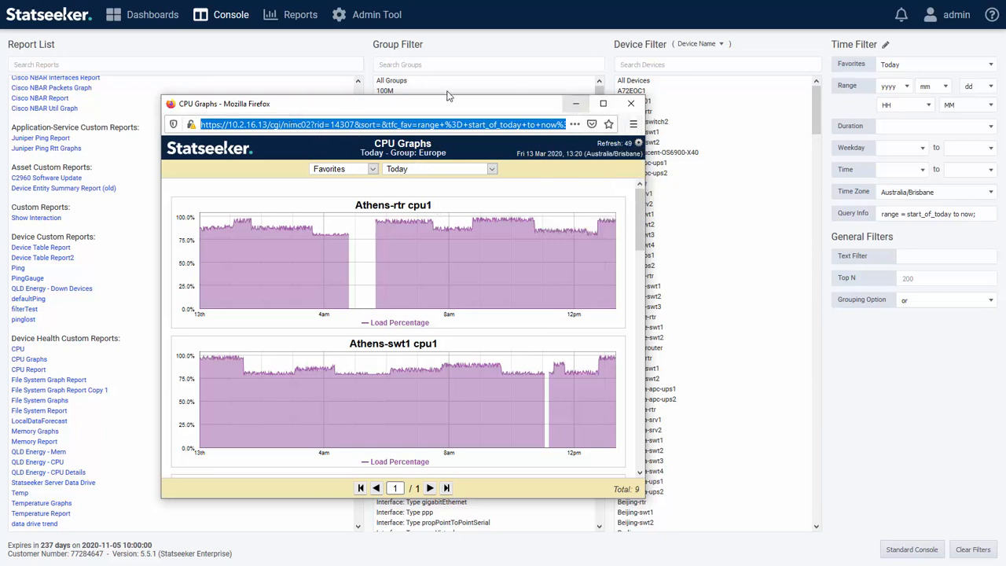
key("ctrl+w")
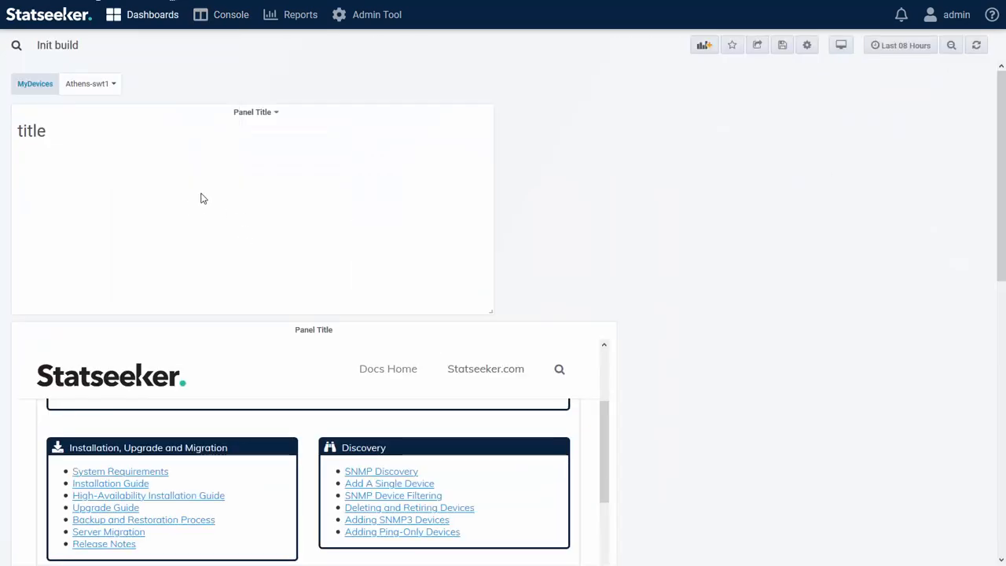
Step: Edit the new Text/HTML panel and replace its content with the copied CPU Graphs report URL
left_click(251, 113)
left_click(247, 155)
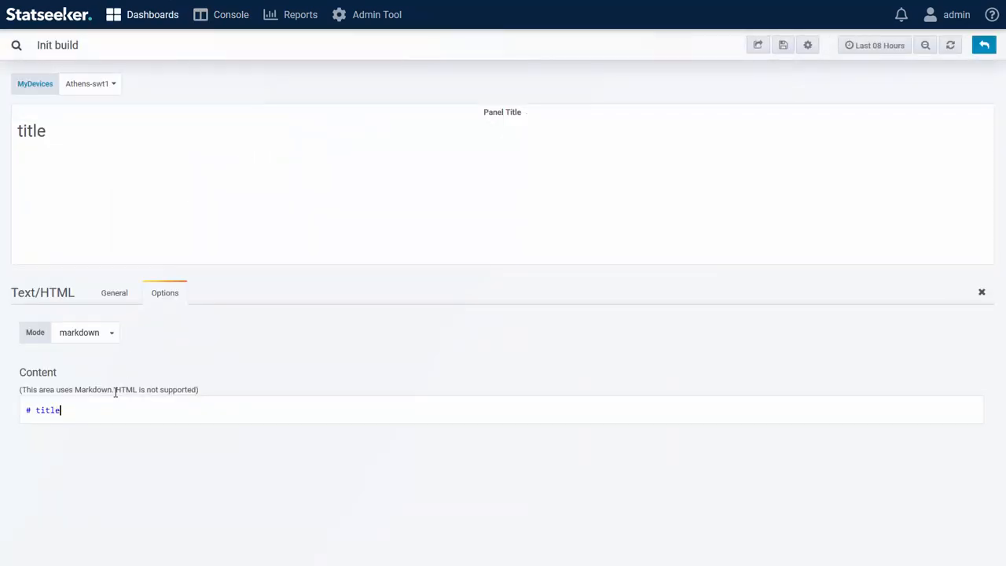
key("ctrl+a")
key("ctrl+v")
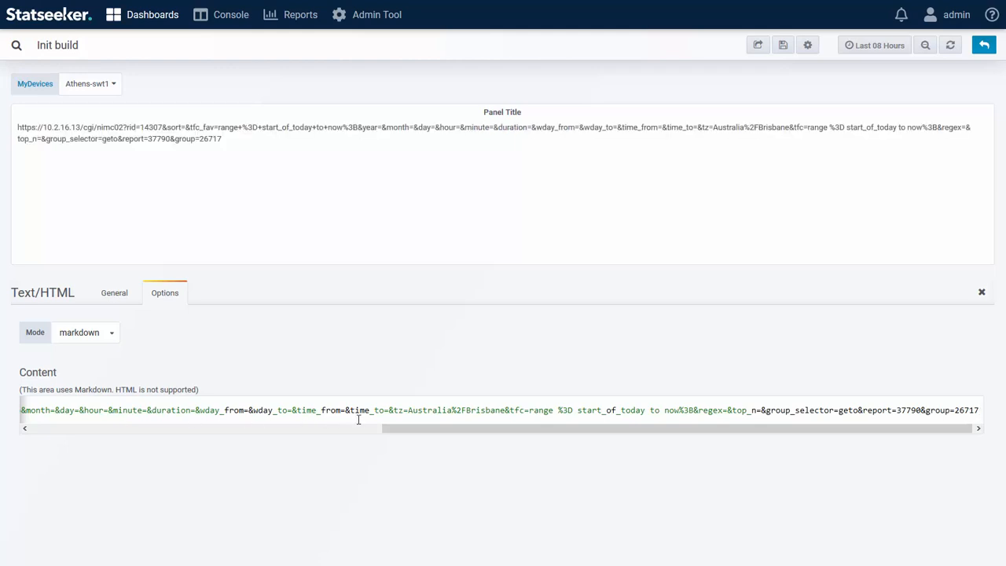
Step: Set the panel's mode to link, refresh the dashboard to load the embedded report, and close the panel editor
left_click(109, 331)
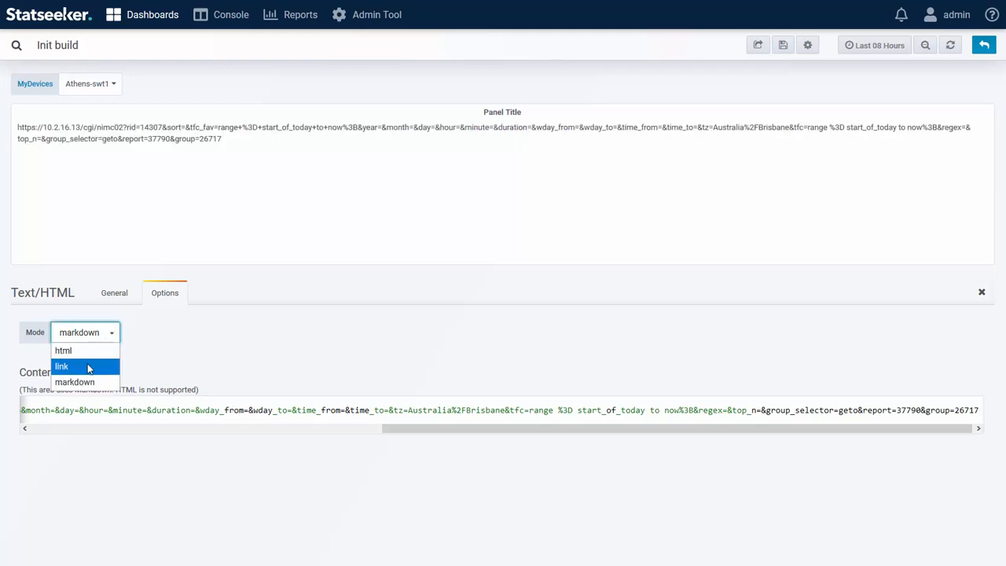
left_click(87, 363)
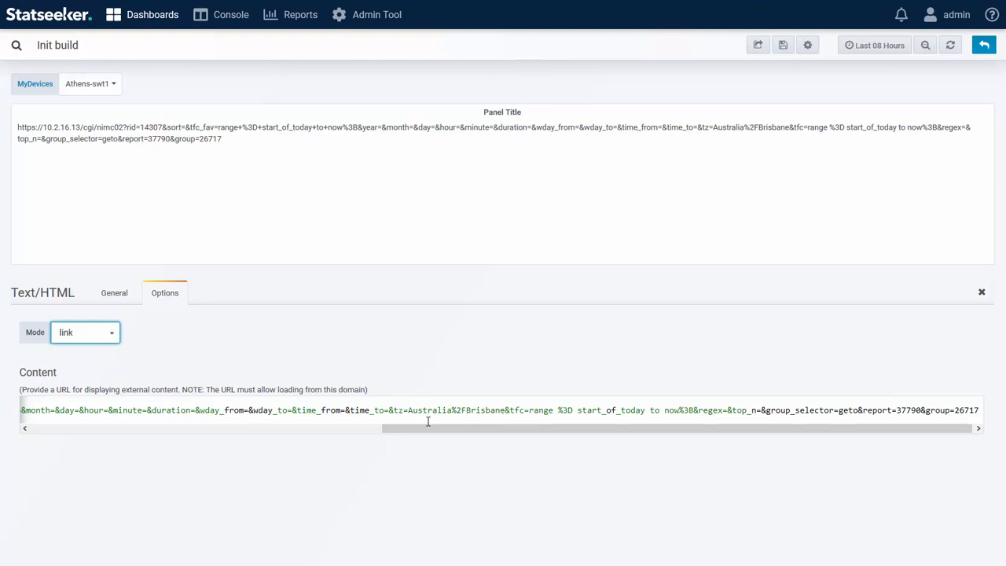
left_click(950, 46)
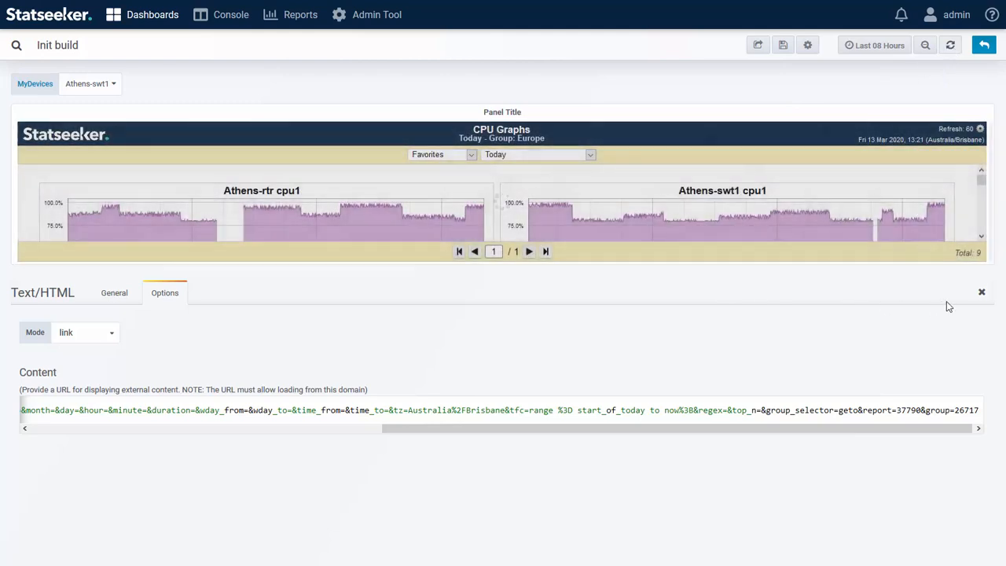
left_click(982, 293)
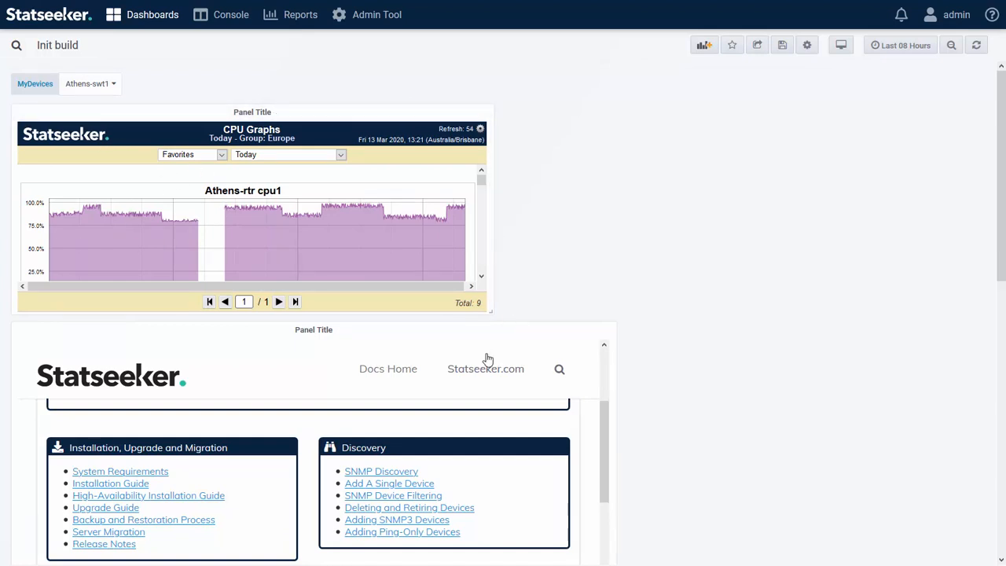
Step: Resize the CPU Graphs panel to about three quarters of the dashboard width and slightly taller, and open the dashboard's time range choices
left_click_drag(490, 312, 879, 487)
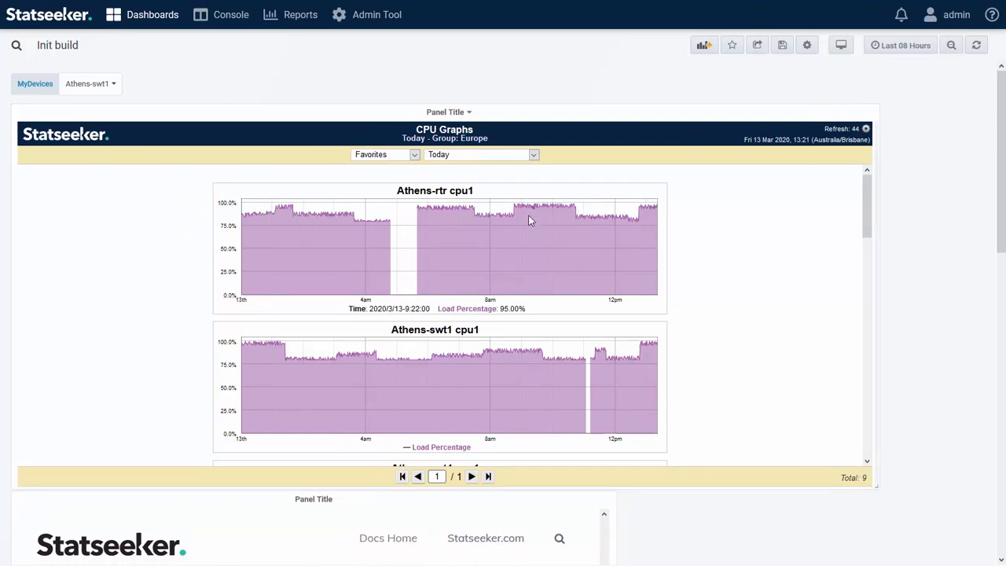
left_click_drag(877, 486, 722, 321)
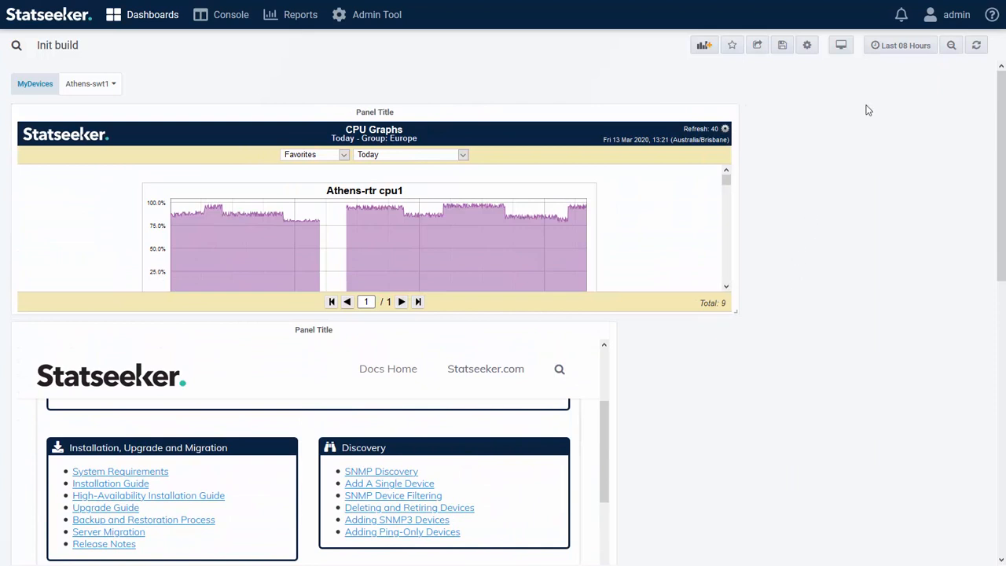
left_click(902, 49)
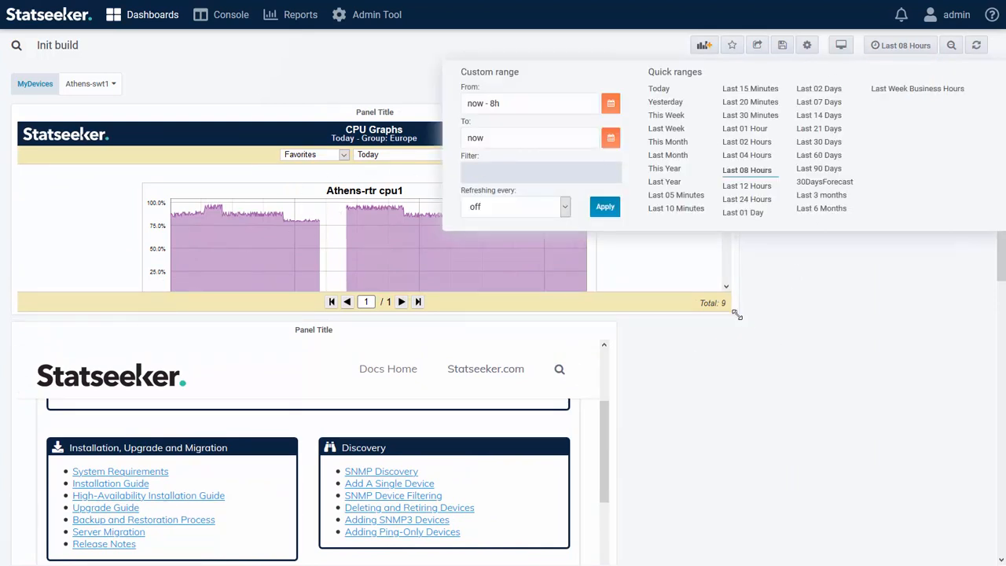
left_click_drag(737, 315, 743, 389)
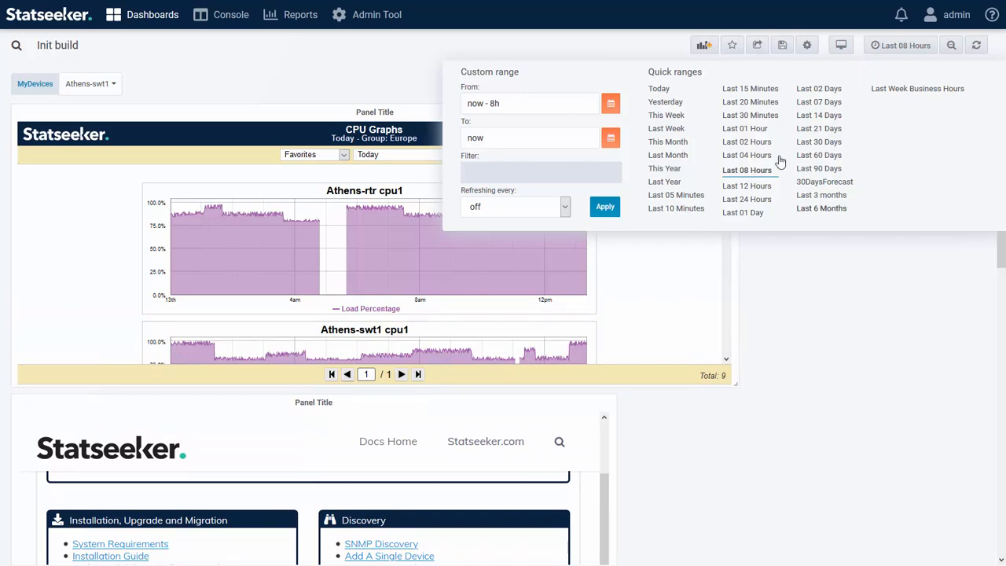
Step: Set the dashboard time range to Last 01 Hour and compare the embedded report with the graph panel at the dashboard's end
left_click(745, 129)
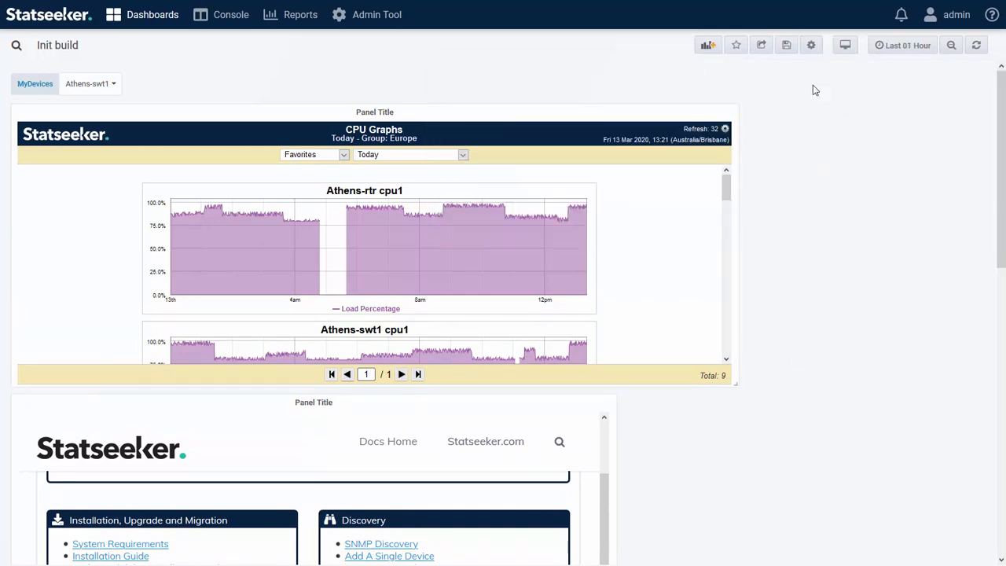
scroll(460, 483, "down", 3)
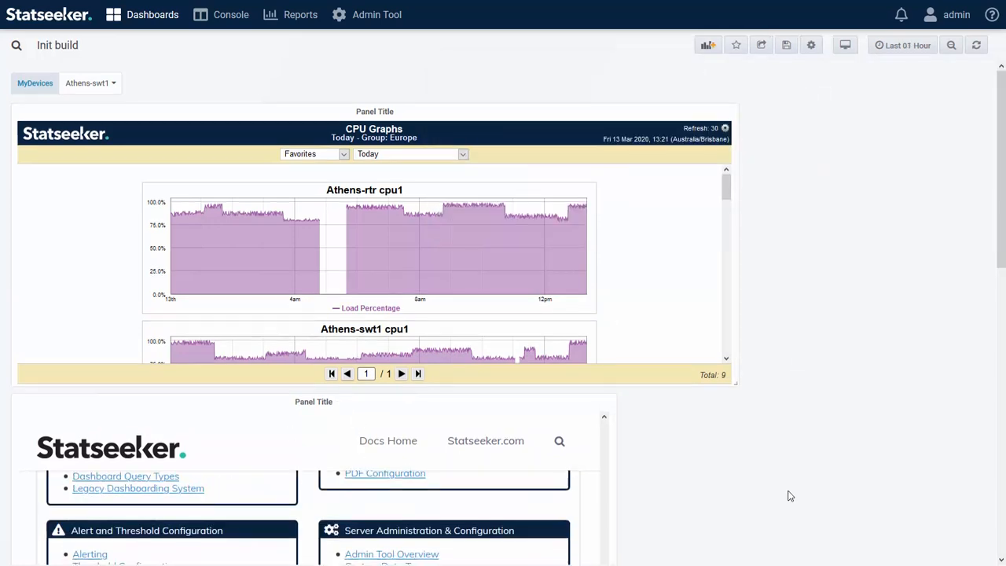
scroll(747, 382, "down", 8)
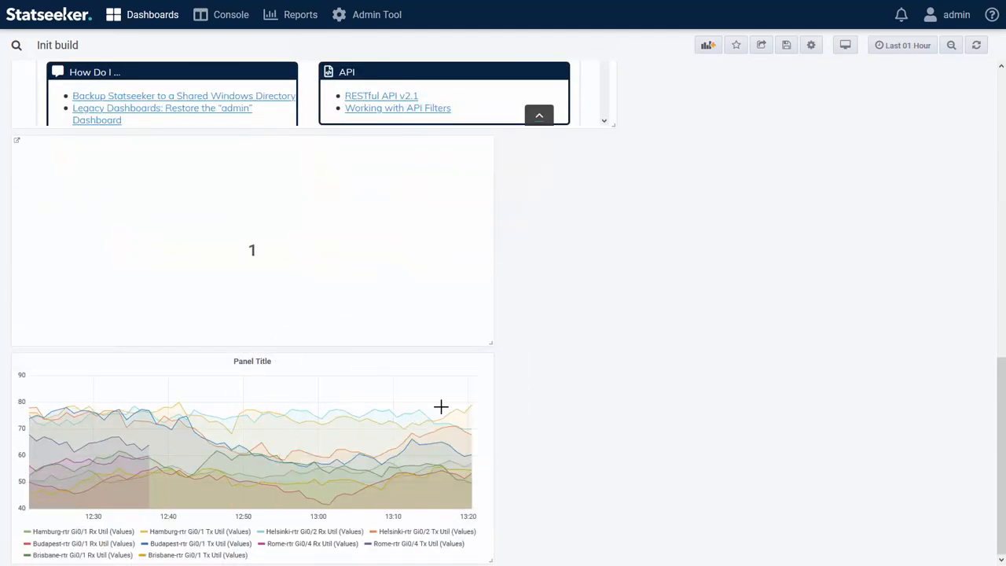
scroll(747, 243, "up", 5)
scroll(747, 243, "up", 4)
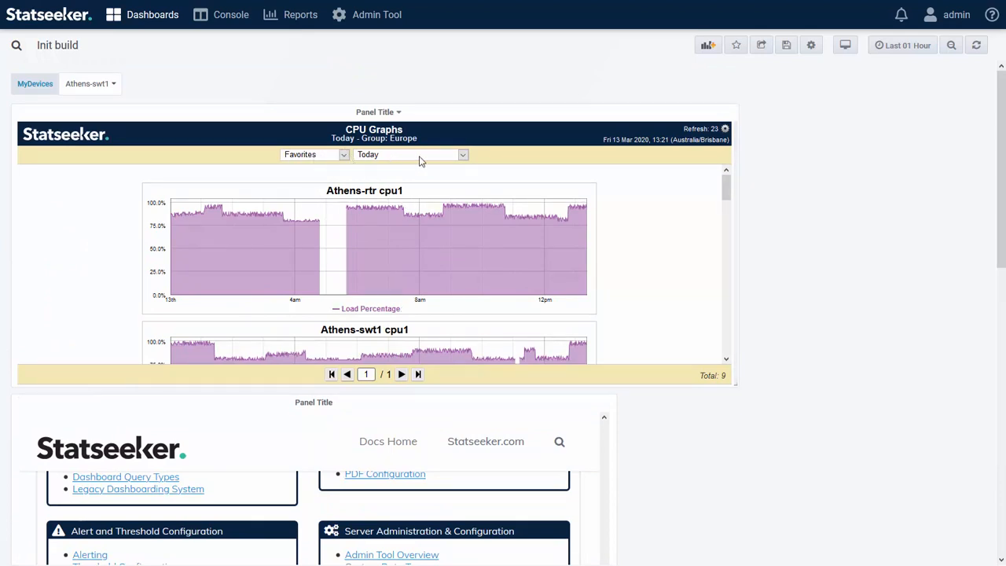
Step: Set the embedded CPU Graphs report's own time filter to Last Week and inspect the Athens-rtr cpu1 graph
left_click(463, 154)
left_click(392, 210)
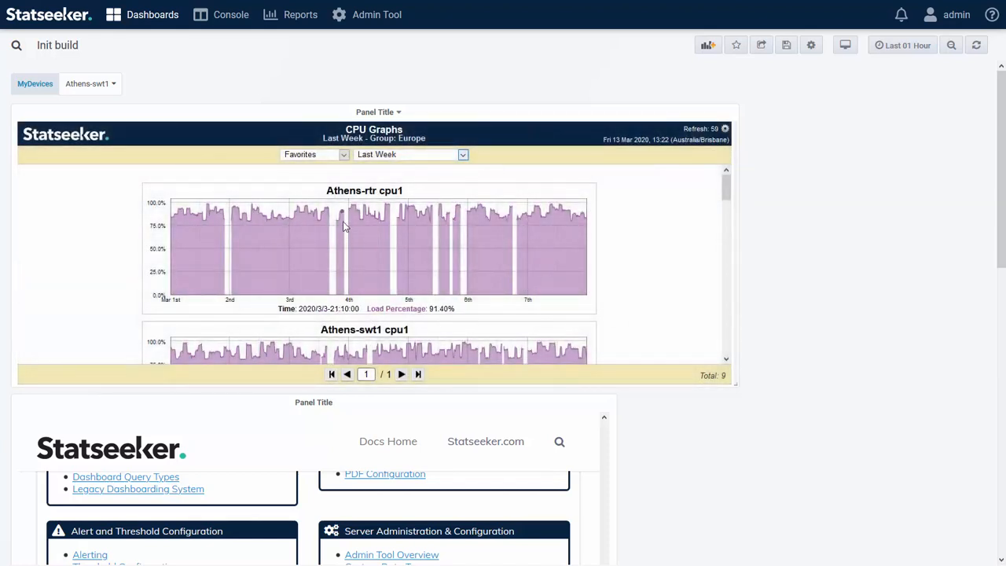
left_click_drag(352, 222, 397, 219)
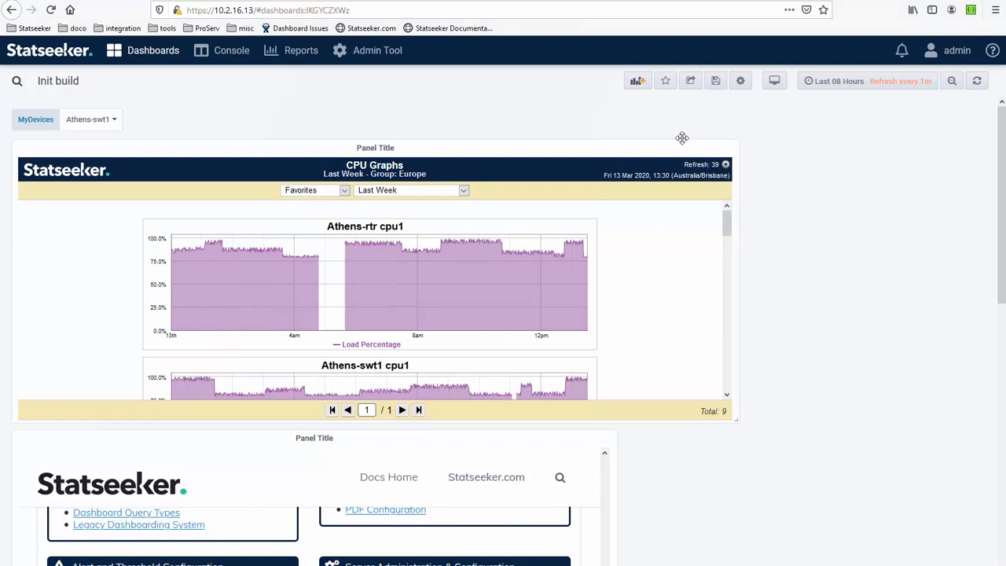
Step: Add an empty new panel to the Init build dashboard, showing the panel type choices
left_click(636, 82)
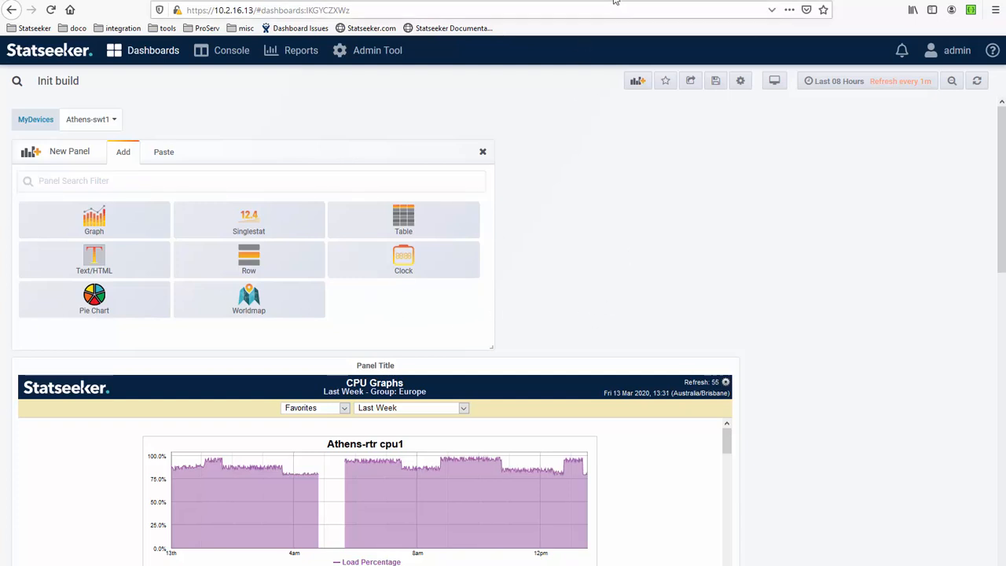
Step: Switch to the Statseeker Documentation site and look through its documentation topics, including the Statseeker Dashboards section
left_click(616, 1)
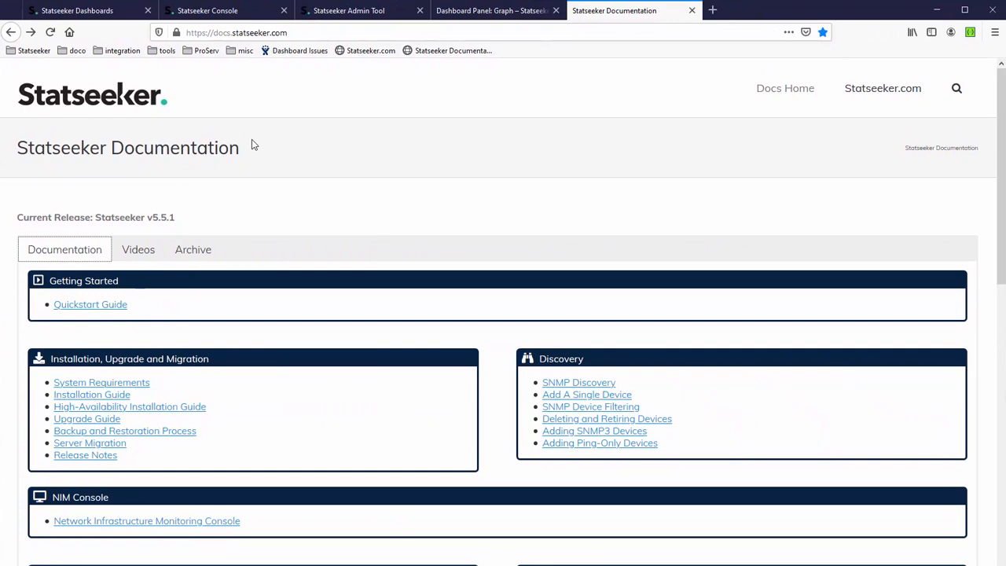
scroll(257, 288, "down", 4)
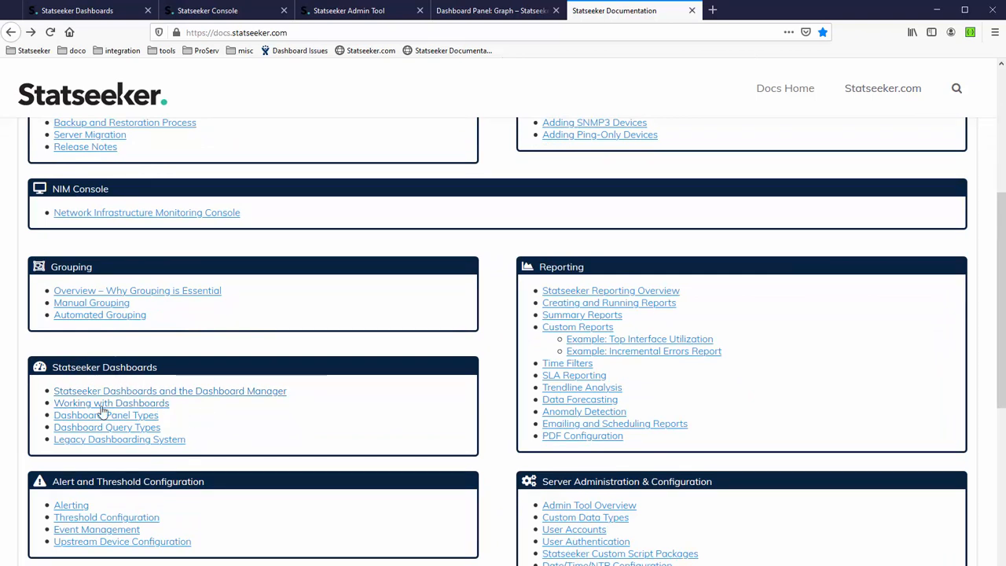
scroll(186, 297, "up", 3)
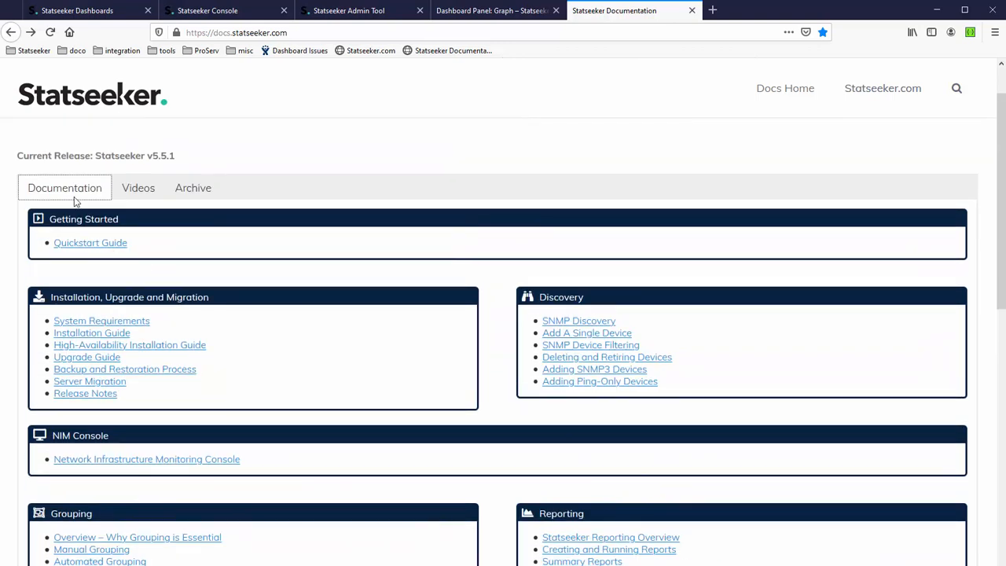
scroll(235, 141, "up", 1)
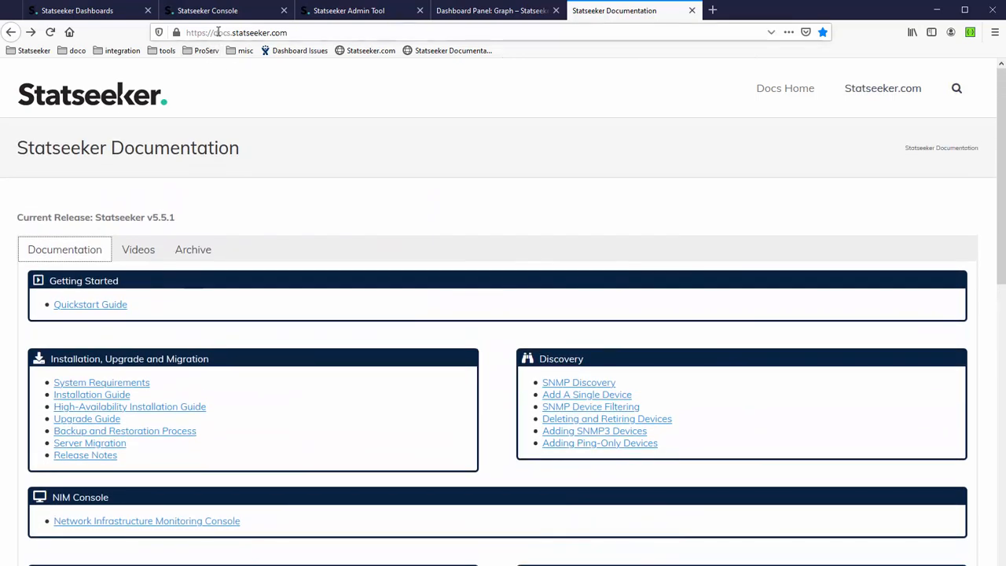
Step: Look through the site's how-to videos, including those on Statseeker Dashboards, and return to the documentation listing
left_click(142, 253)
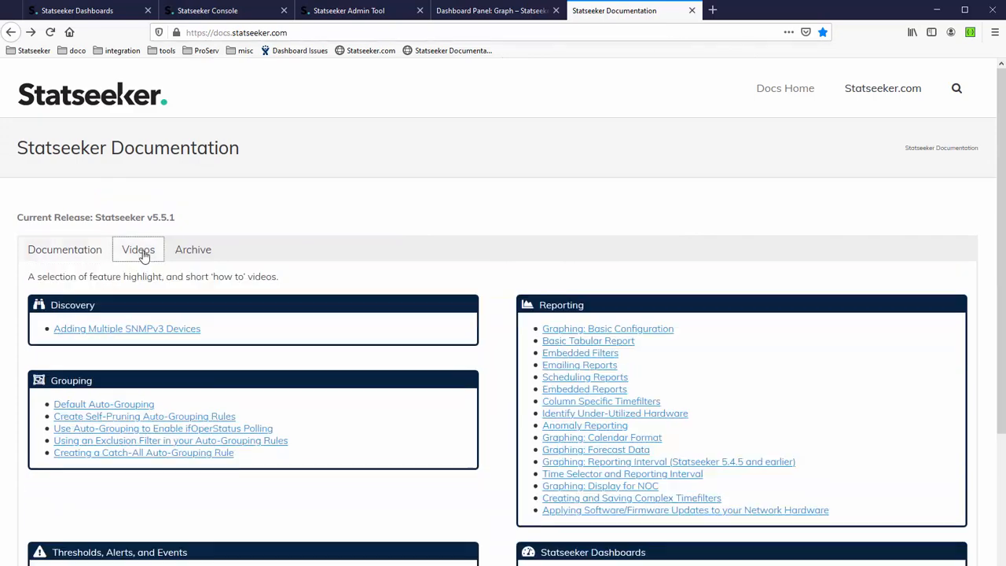
scroll(707, 374, "down", 3)
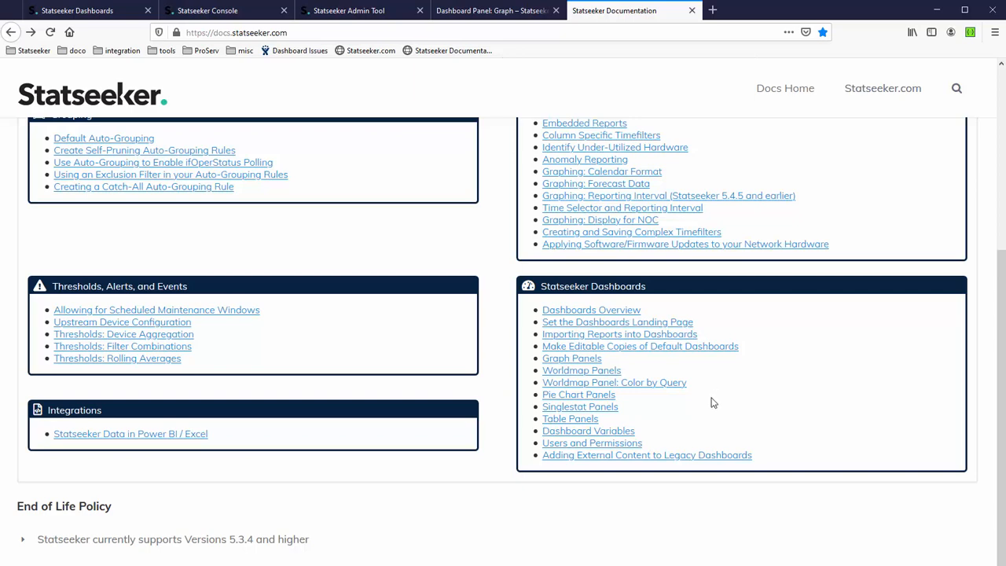
scroll(713, 403, "up", 3)
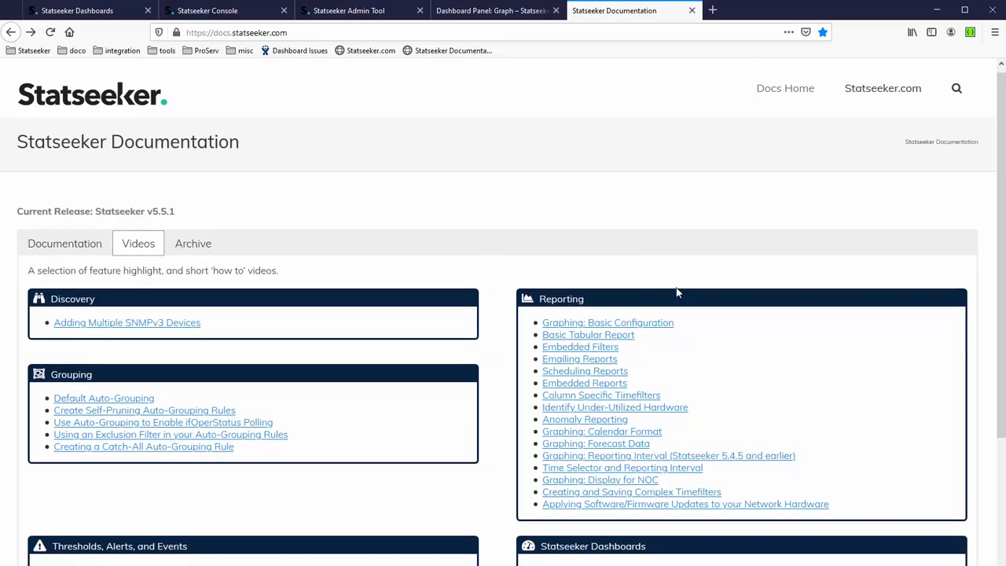
scroll(669, 404, "down", 2)
scroll(661, 432, "up", 2)
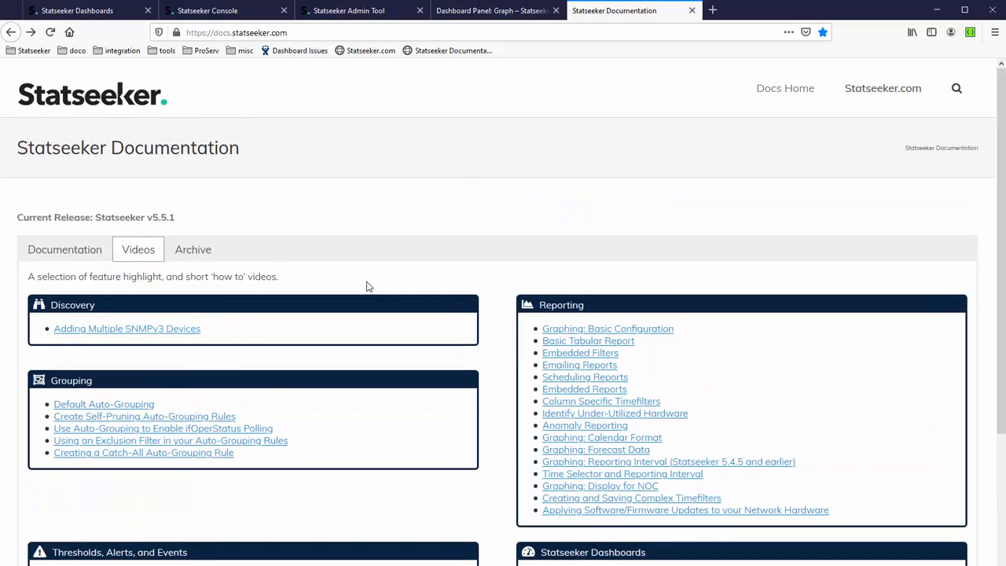
left_click(55, 256)
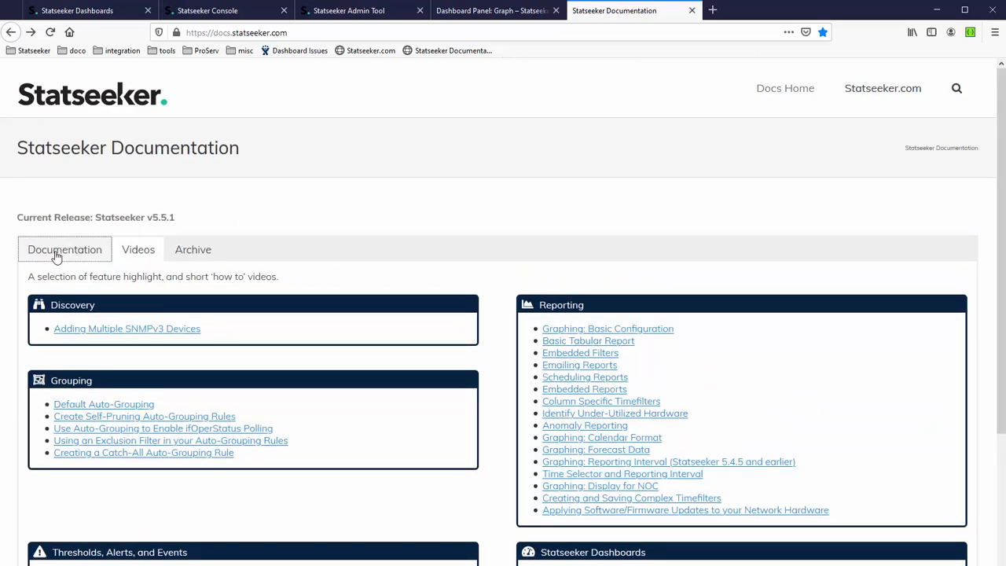